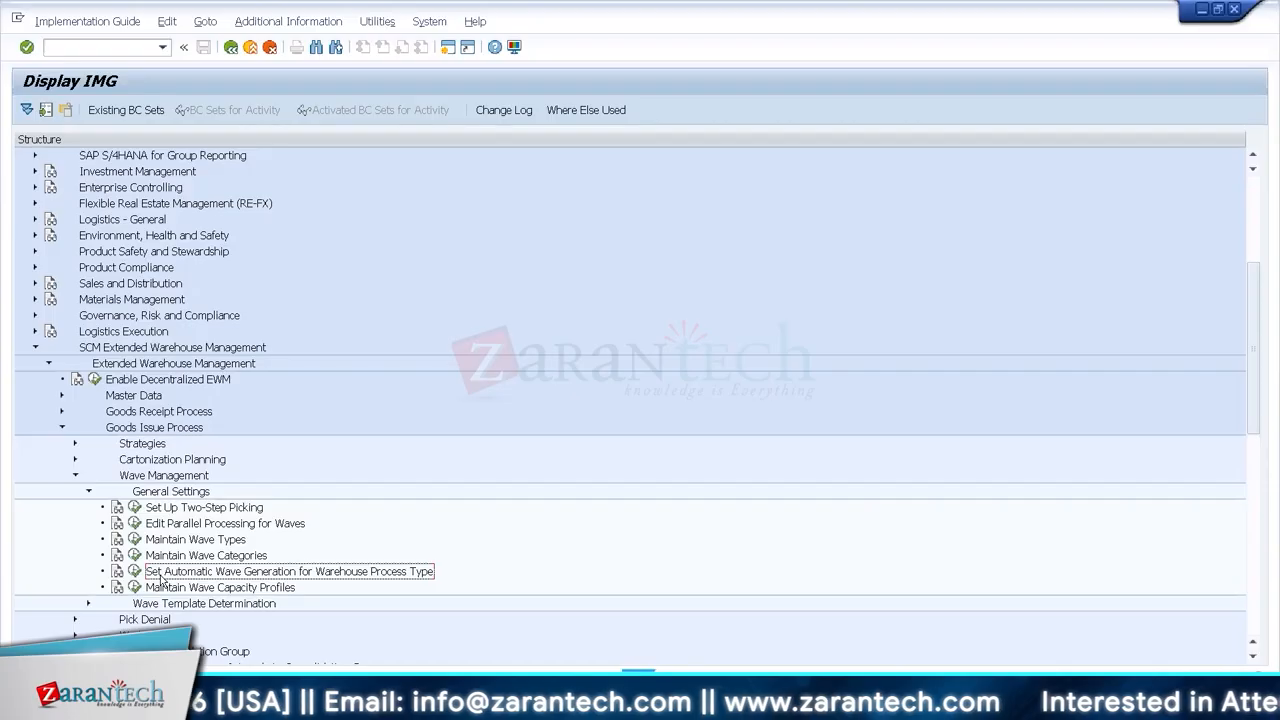
- Open the automatic wave generation settings for warehouse process types and position the list at warehouse WH34
{"action": "left_click", "coordinate": [134, 571]}
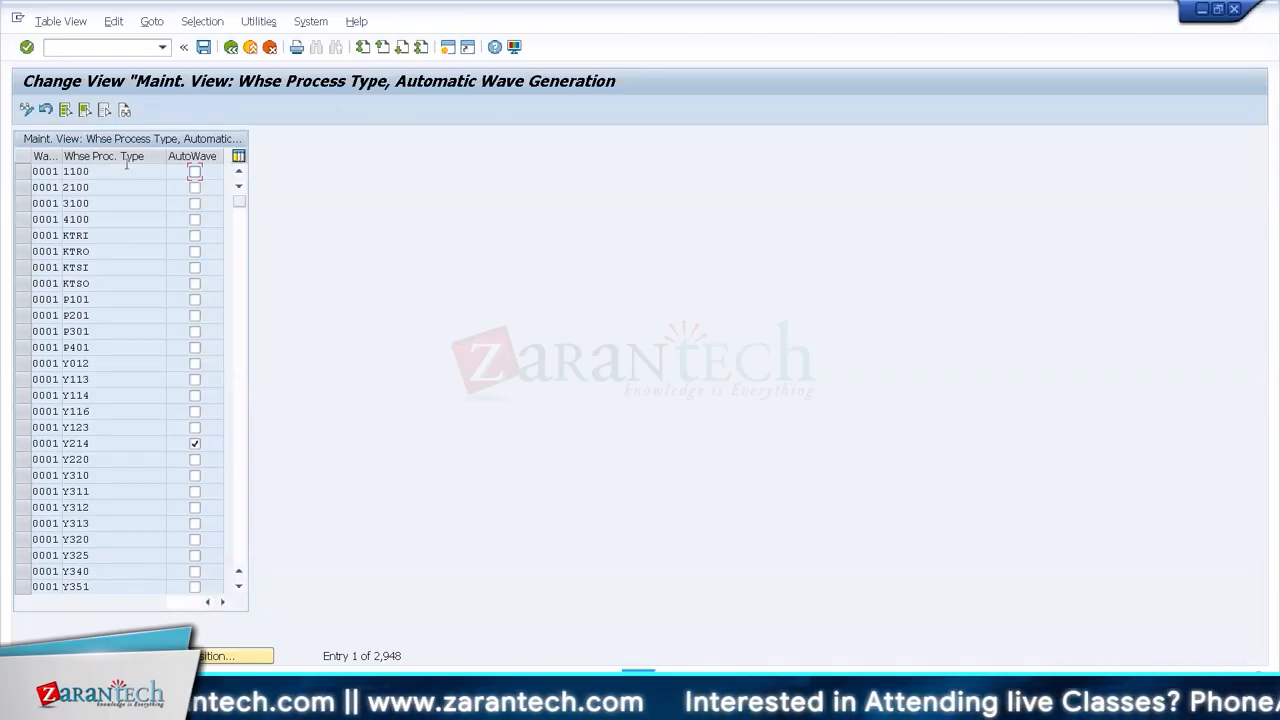
{"action": "left_click", "coordinate": [202, 657]}
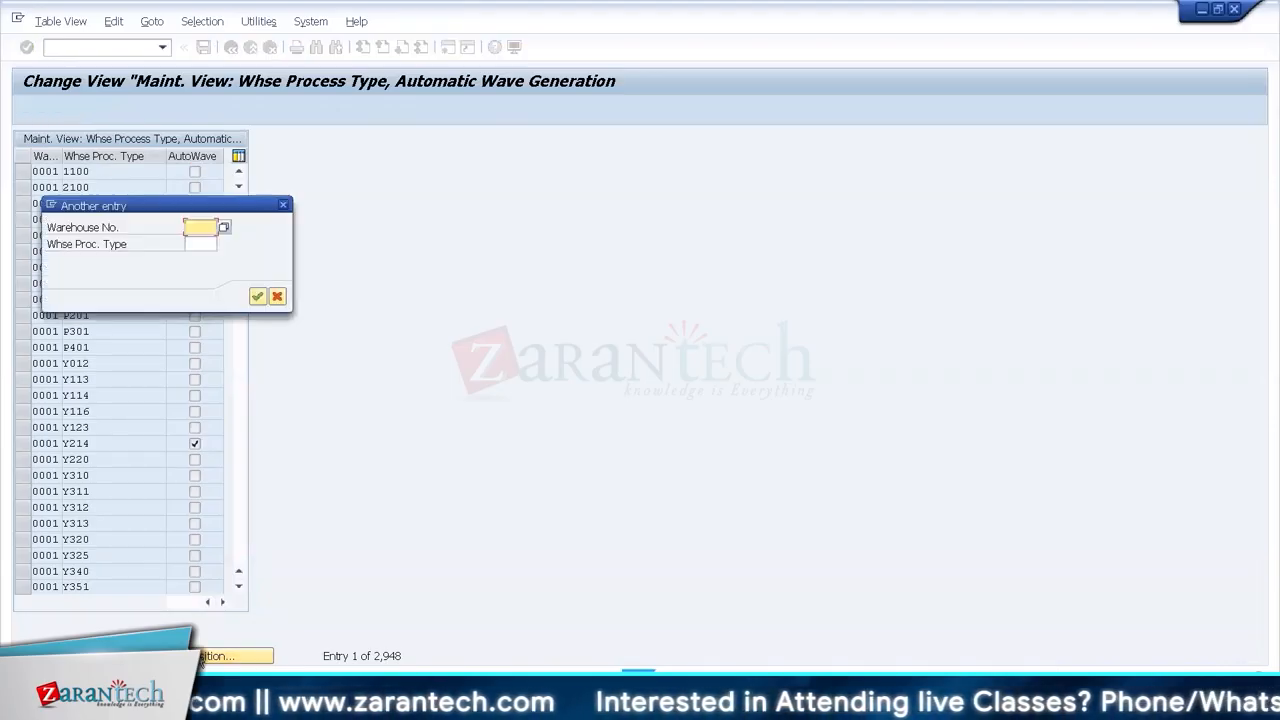
{"action": "type", "text": "WH34"}
{"action": "key", "text": "Return"}
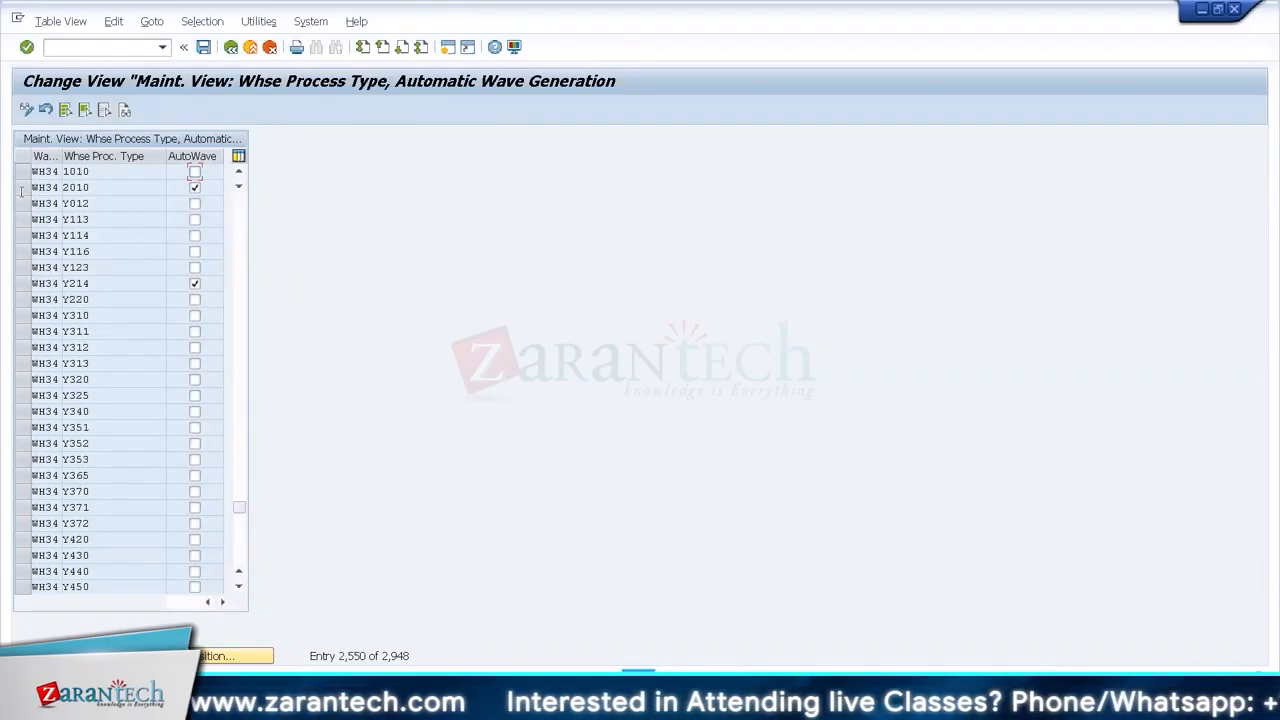
- Examine the automatic wave setting of warehouse process type 2010 in warehouse WH34
{"action": "left_click", "coordinate": [18, 190]}
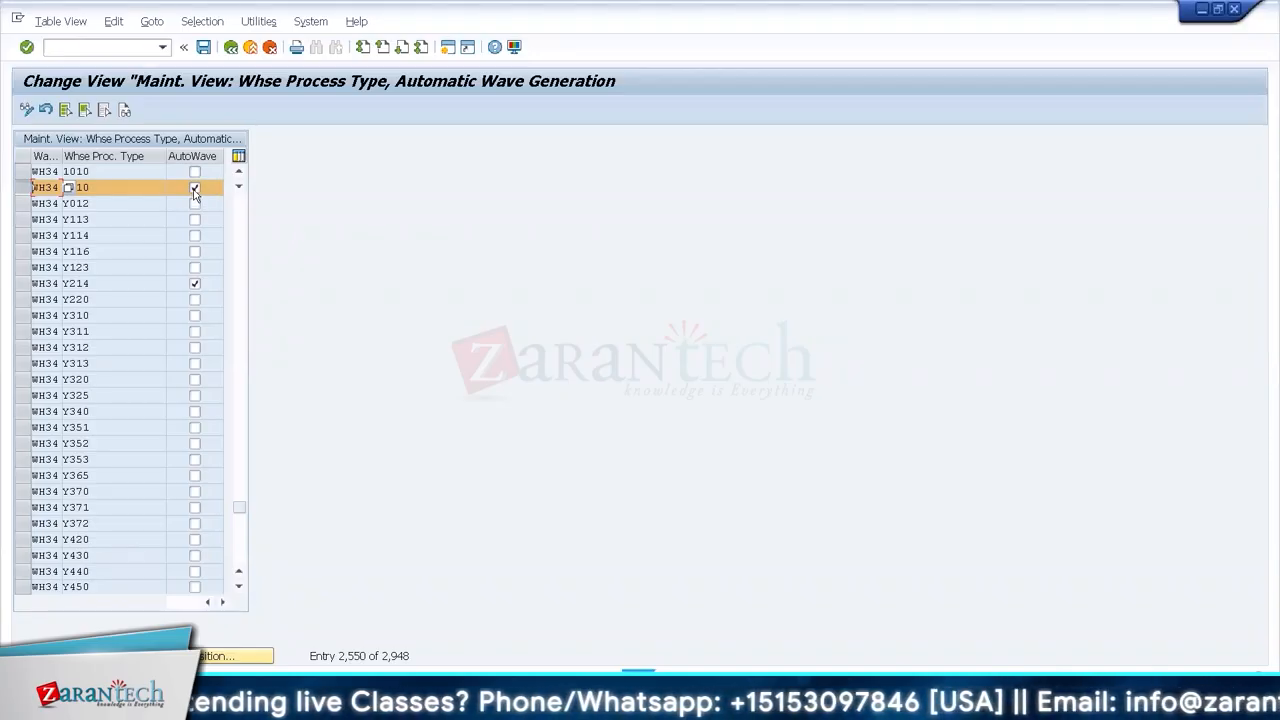
{"action": "left_click", "coordinate": [110, 187]}
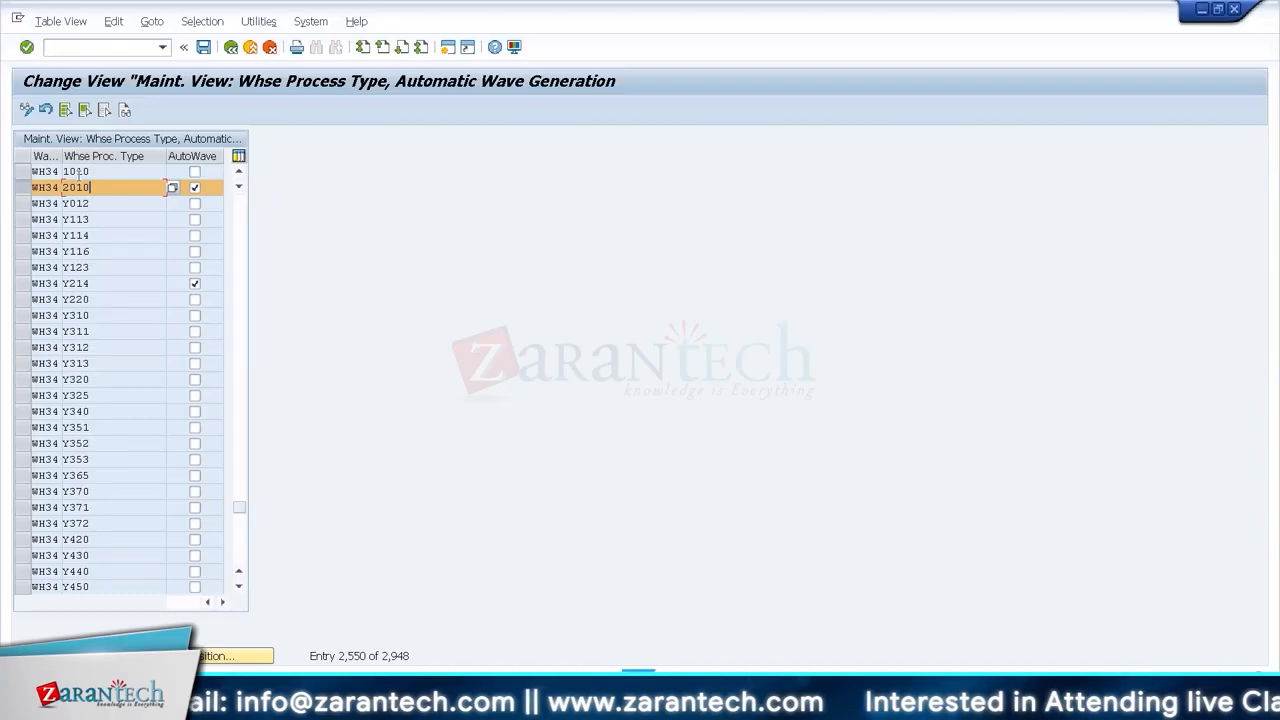
{"action": "left_click", "coordinate": [26, 188]}
{"action": "left_click", "coordinate": [26, 188]}
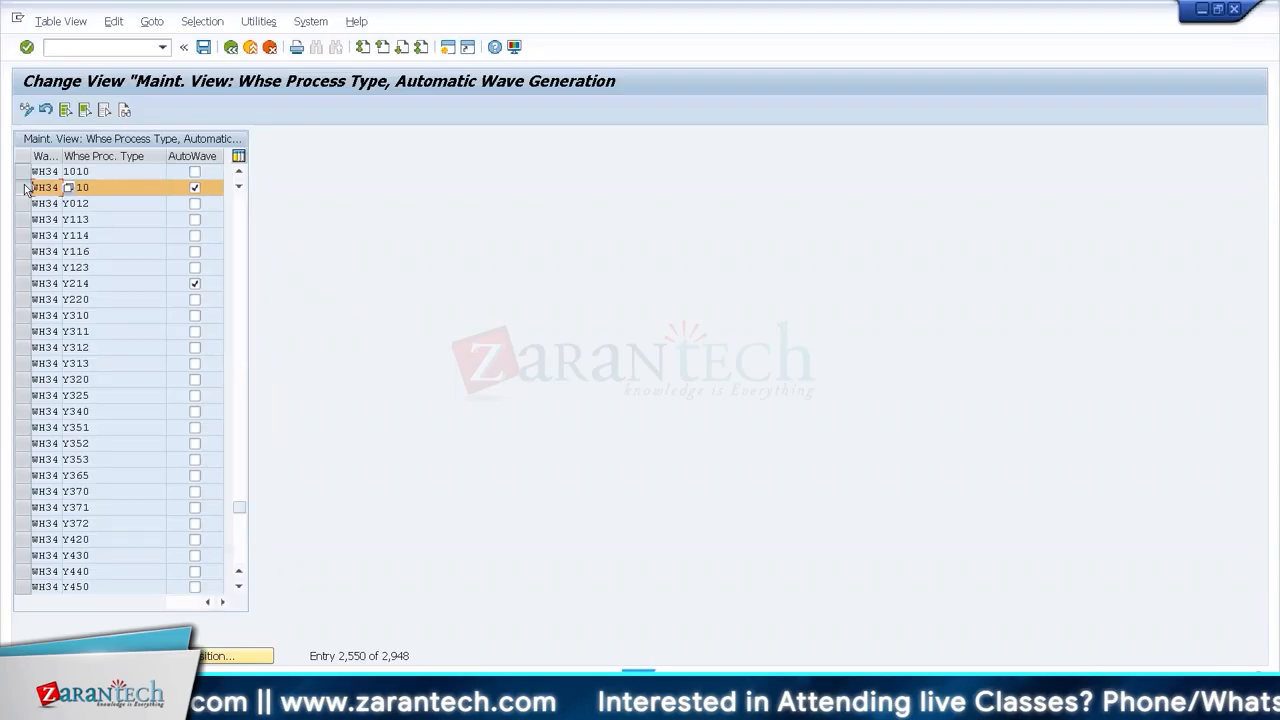
{"action": "left_click", "coordinate": [26, 188]}
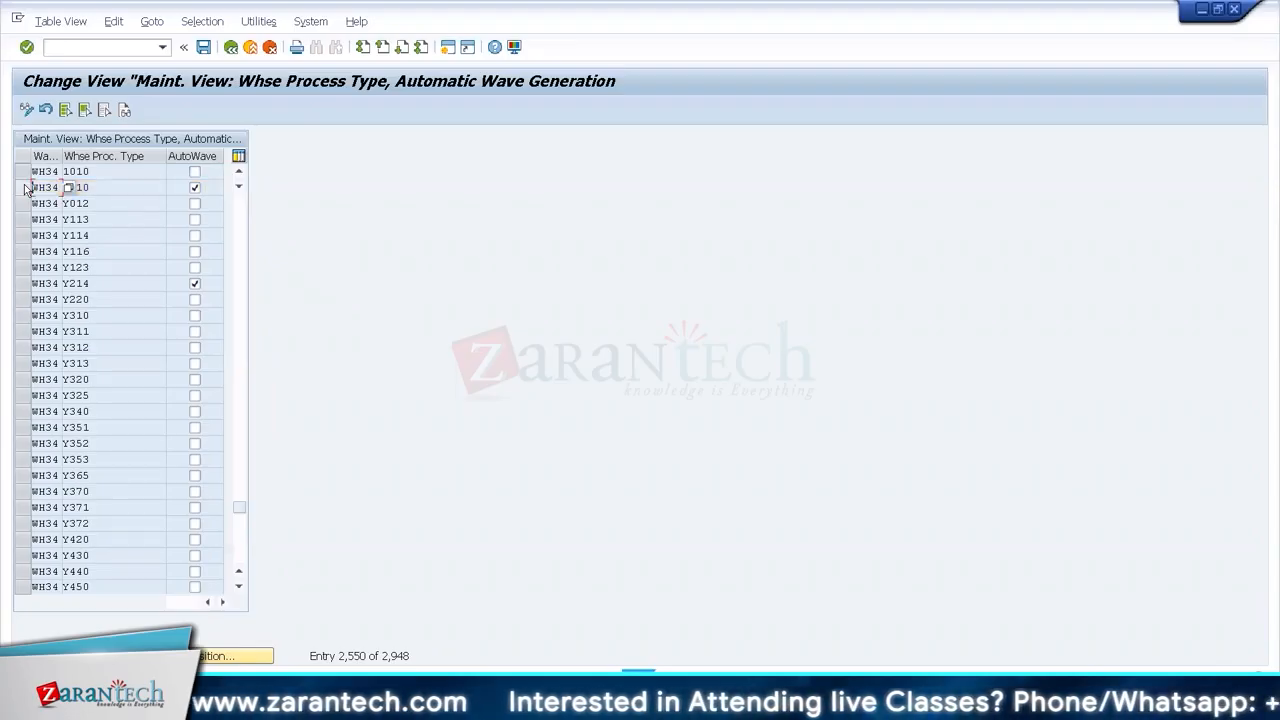
{"action": "left_click", "coordinate": [26, 188]}
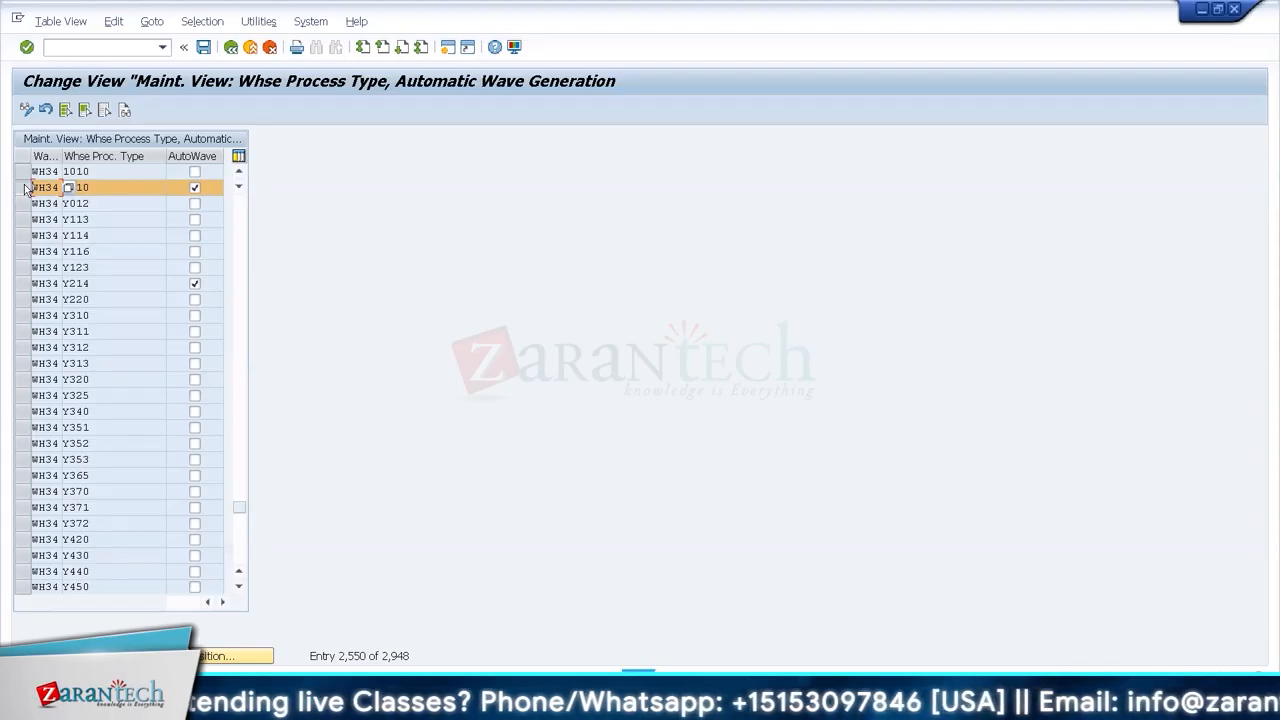
{"action": "left_click", "coordinate": [28, 188]}
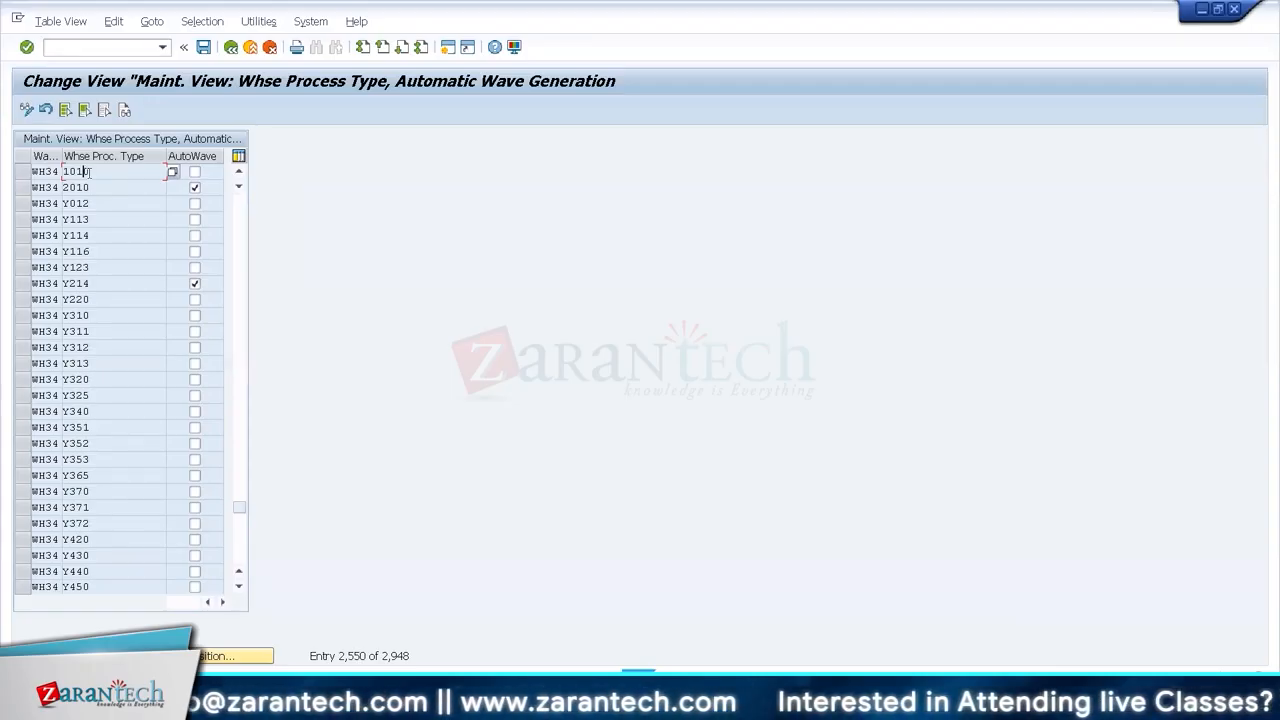
{"action": "left_click", "coordinate": [22, 188]}
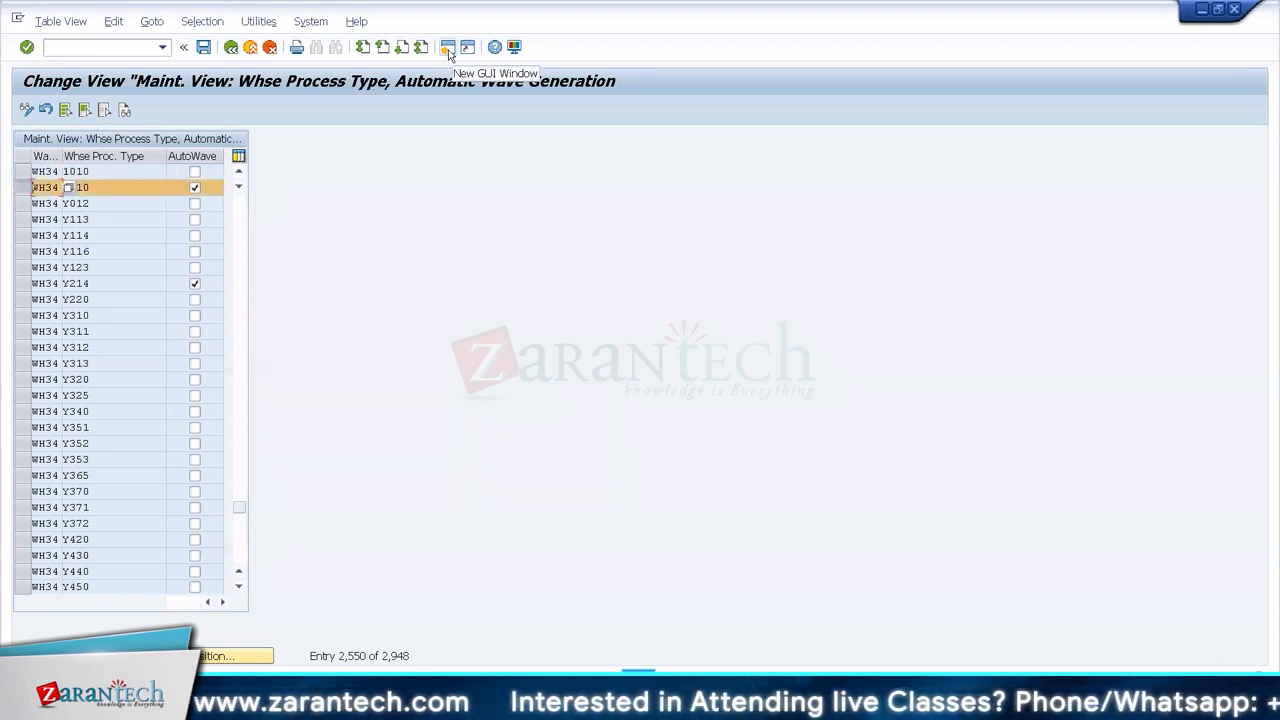
- Leave the process type settings and open the SCWM wave template overview for warehouse WH34
{"action": "key", "text": "F3"}
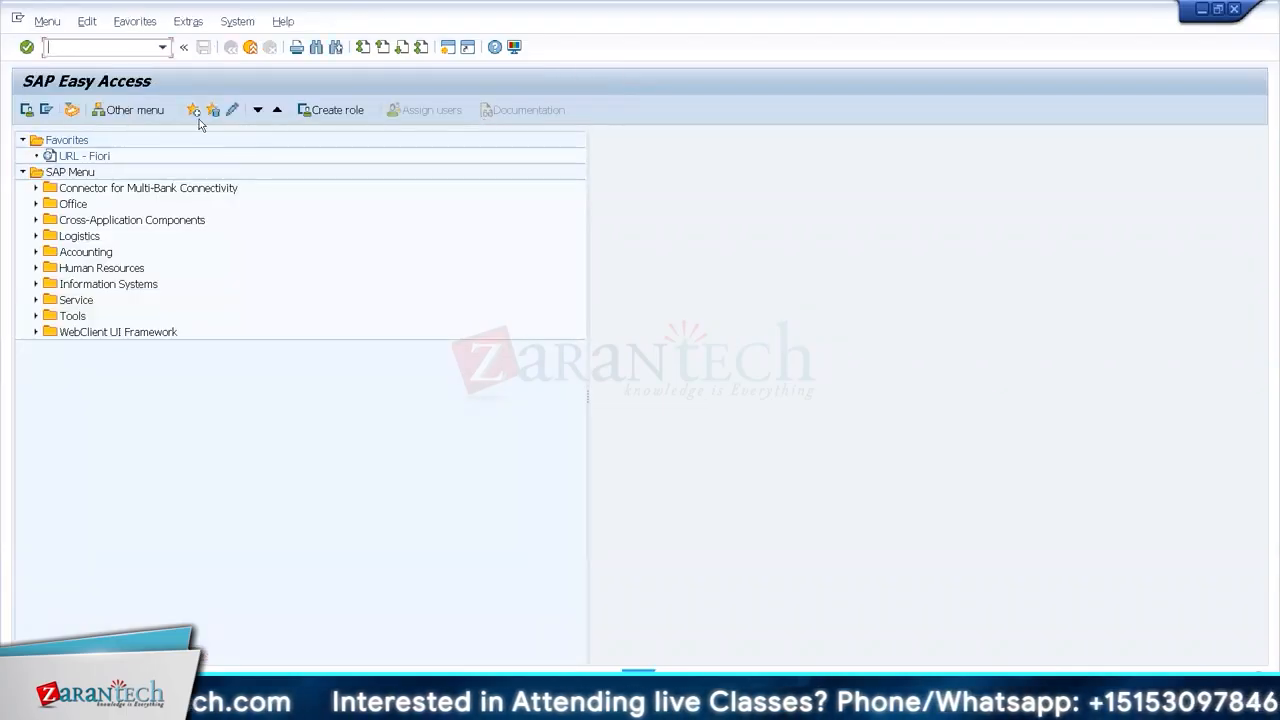
{"action": "type", "text": "/n/wave"}
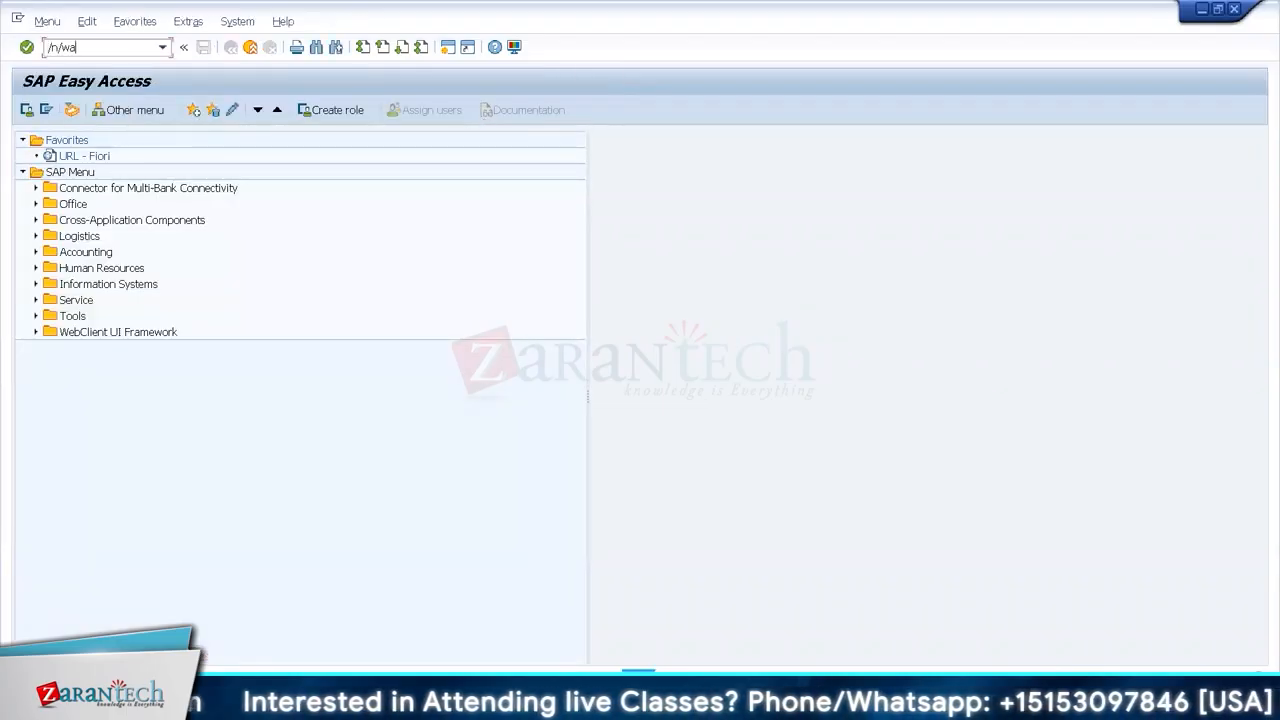
{"action": "key", "text": "BackSpace"}
{"action": "key", "text": "BackSpace"}
{"action": "key", "text": "BackSpace"}
{"action": "key", "text": "BackSpace"}
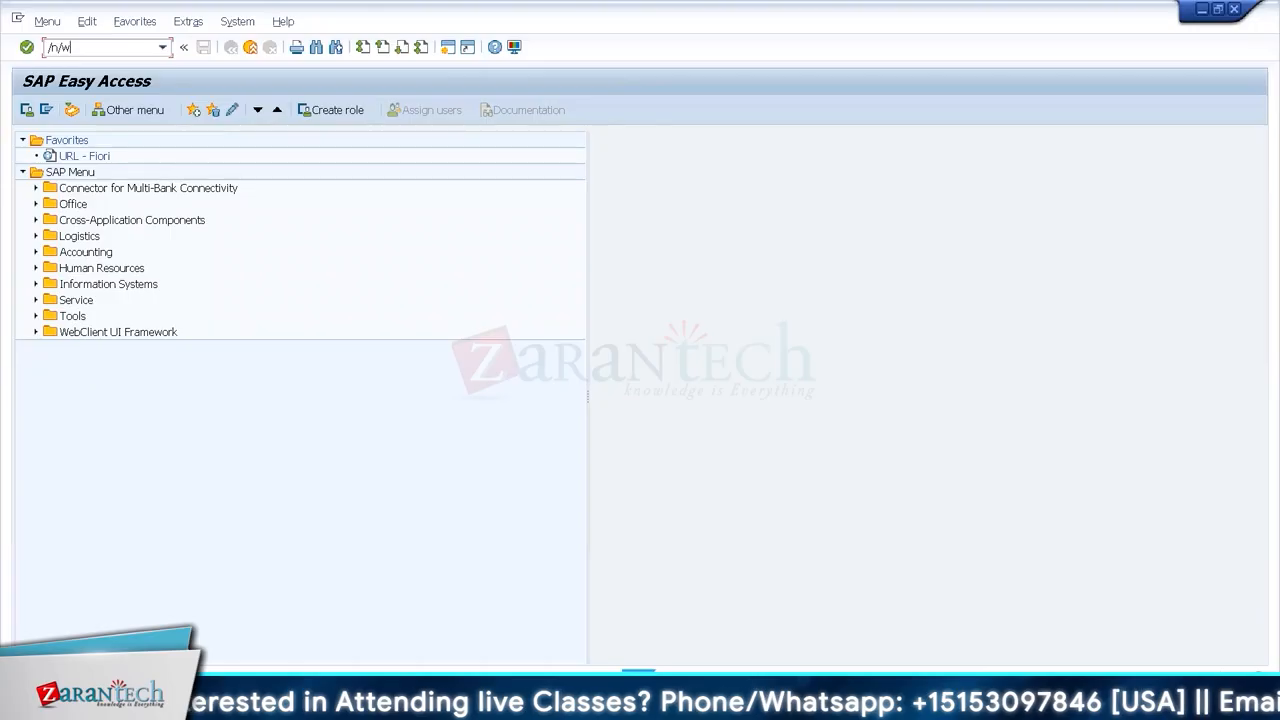
{"action": "type", "text": "scwm"}
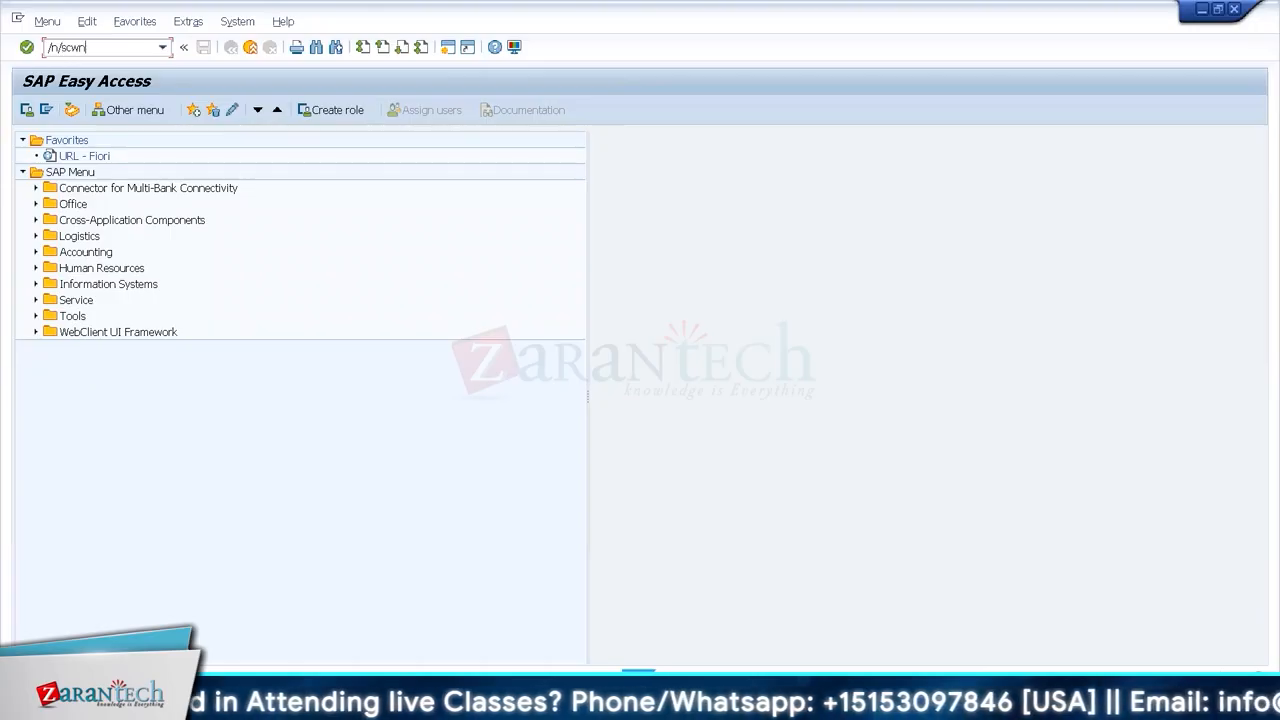
{"action": "key", "text": "Return"}
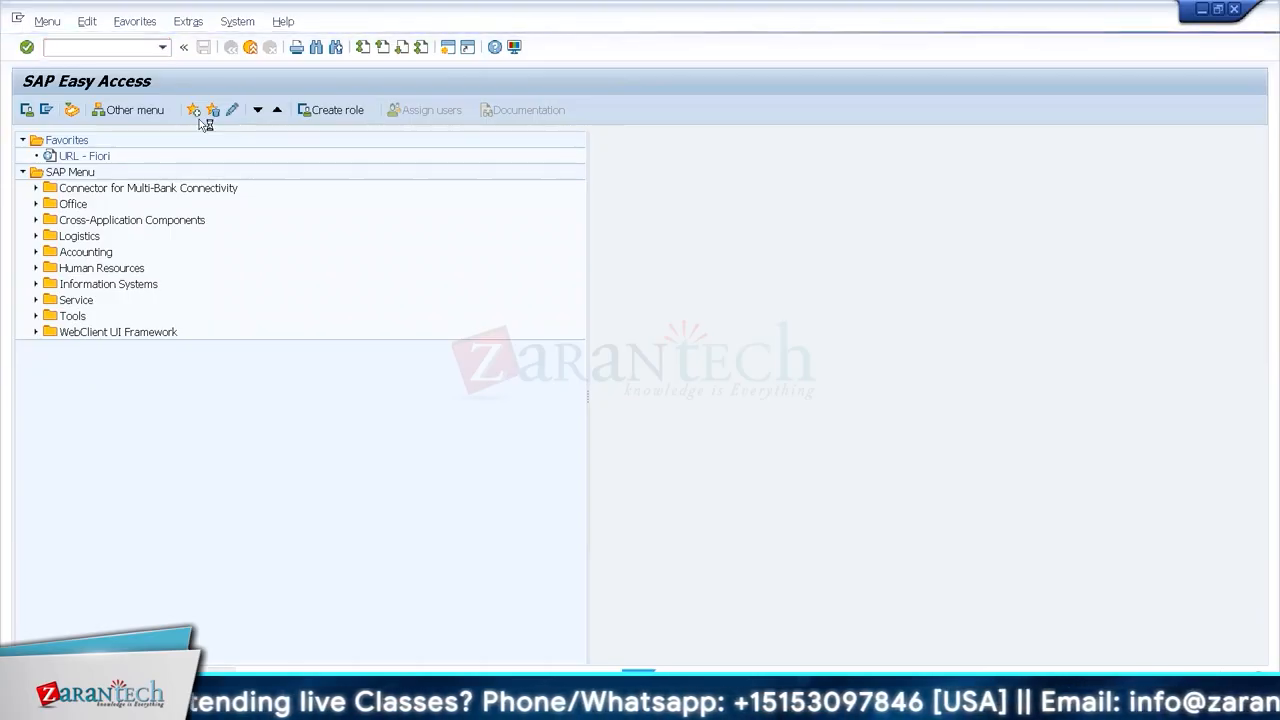
{"action": "key", "text": "Return"}
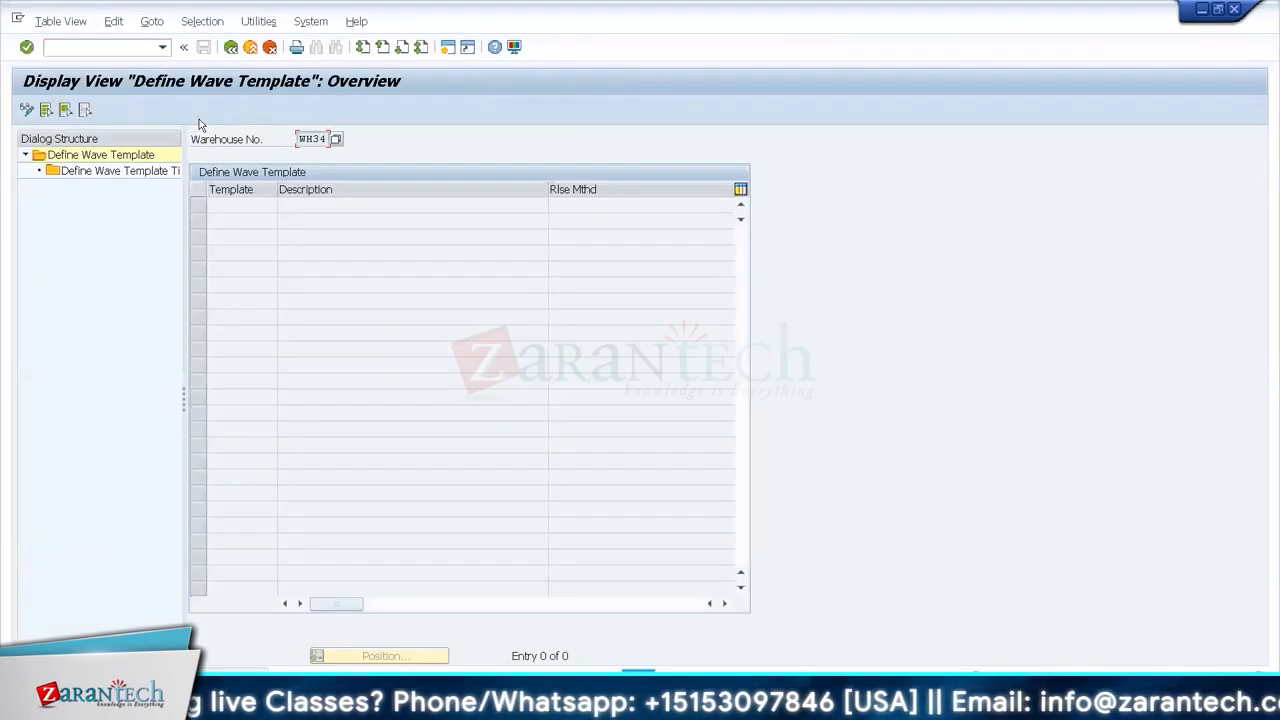
- Switch the wave template overview to change mode and start new entries for warehouse WH34
{"action": "left_click", "coordinate": [27, 109]}
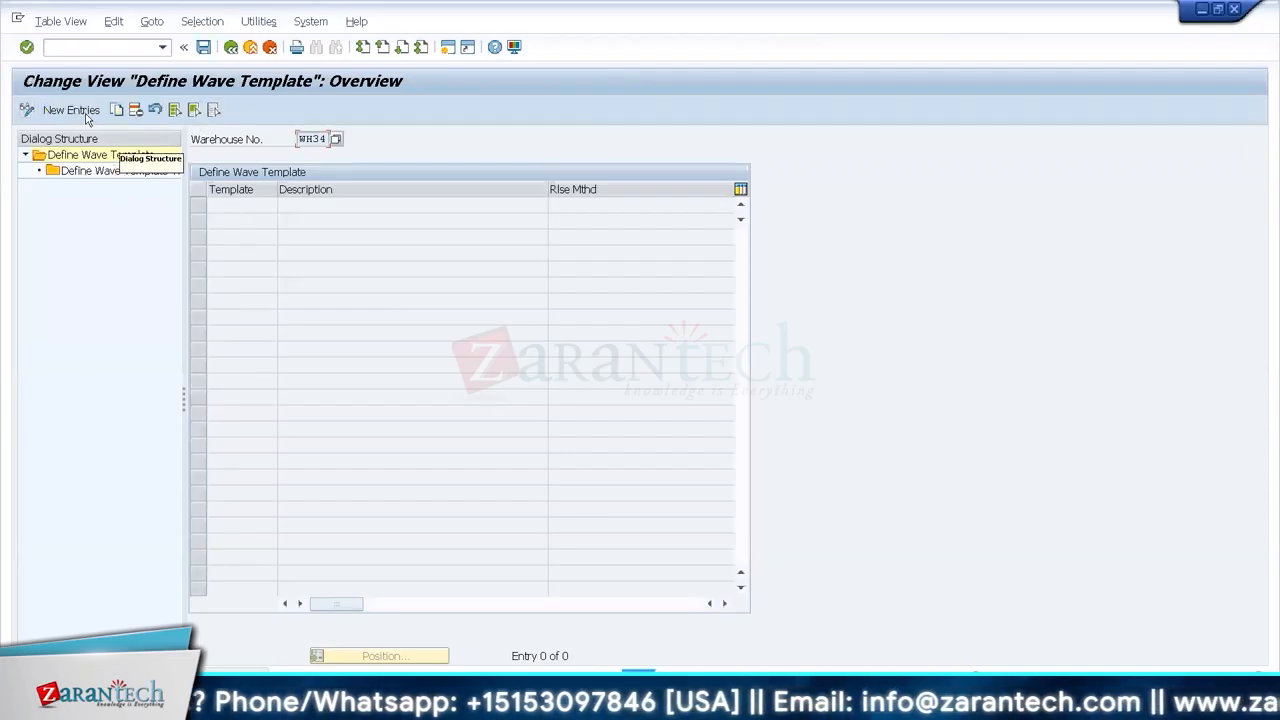
{"action": "left_click", "coordinate": [70, 110]}
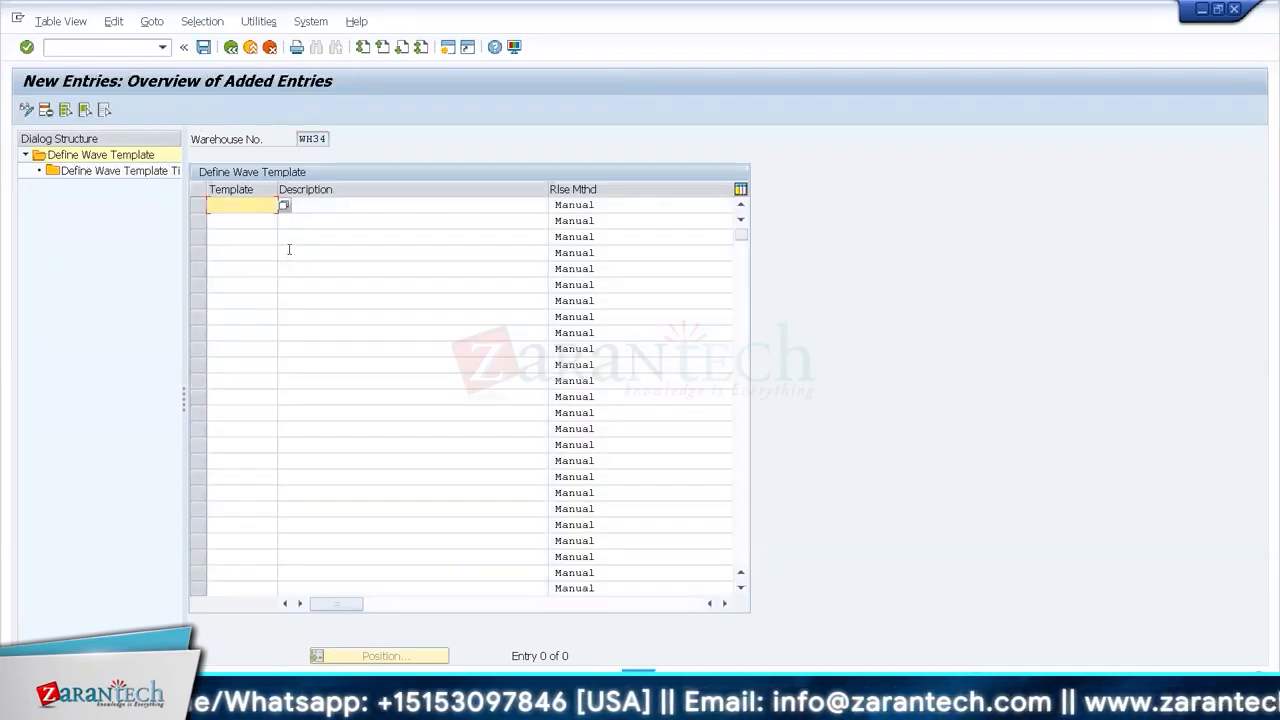
{"action": "left_click", "coordinate": [236, 222]}
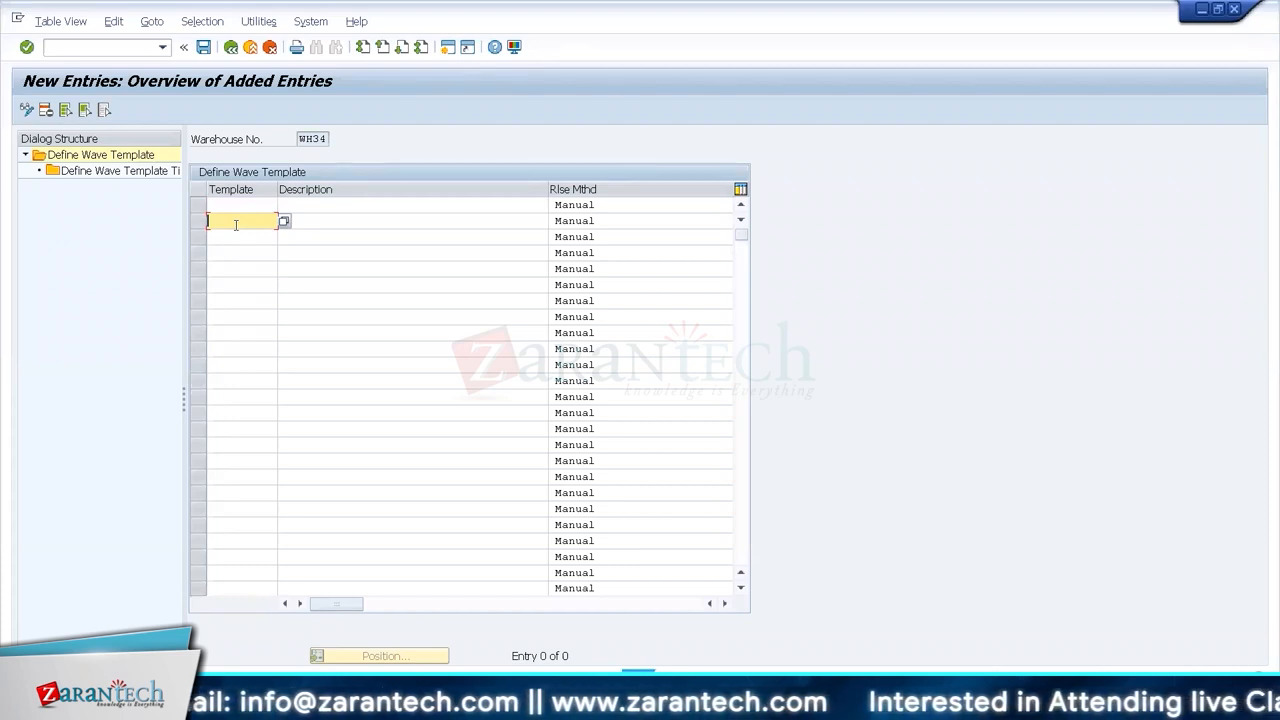
{"action": "left_click", "coordinate": [240, 234]}
{"action": "left_click", "coordinate": [248, 246]}
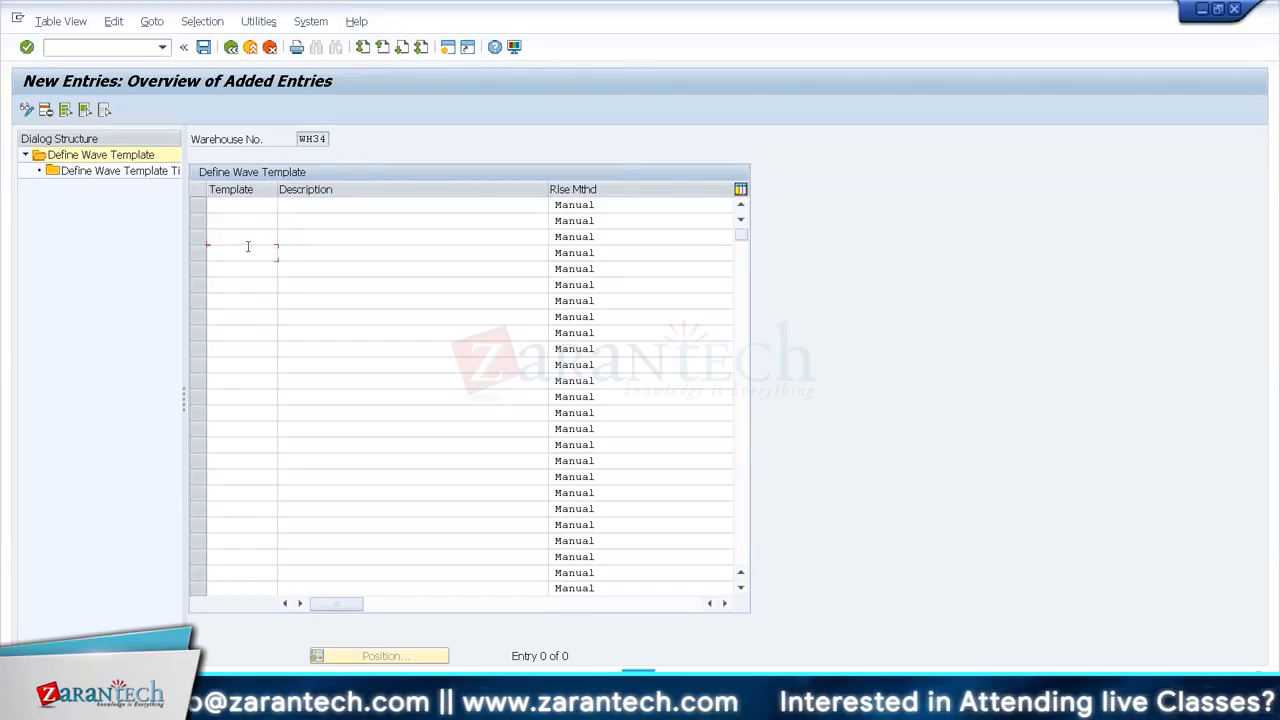
{"action": "left_click", "coordinate": [258, 268]}
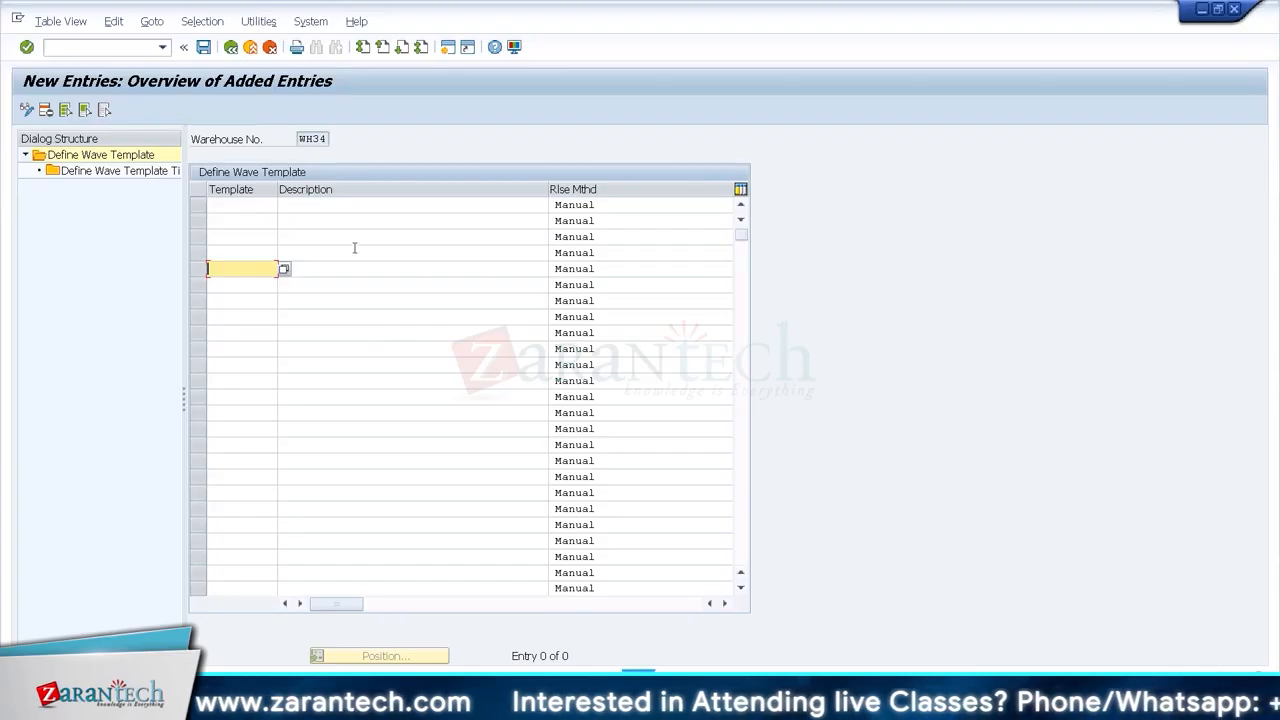
- Add wave template 1 with the description "Outbound Process" in the first row
{"action": "left_click", "coordinate": [247, 206]}
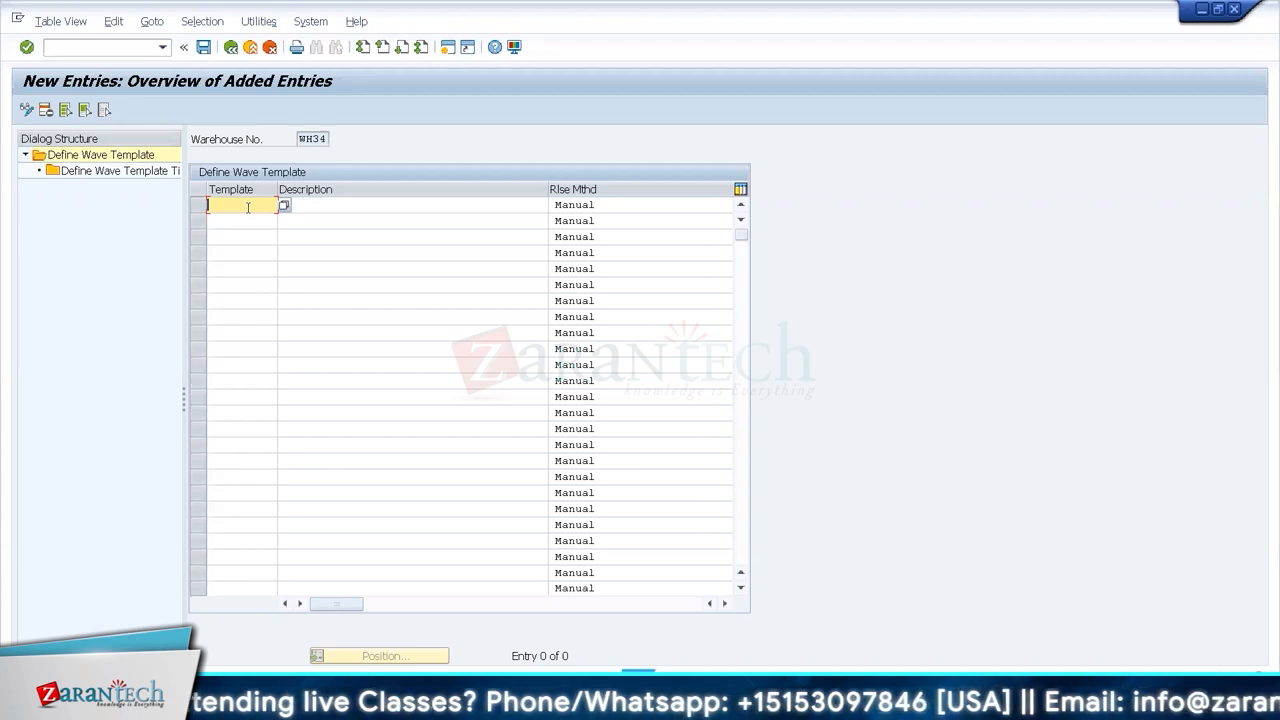
{"action": "type", "text": "1"}
{"action": "key", "text": "Tab"}
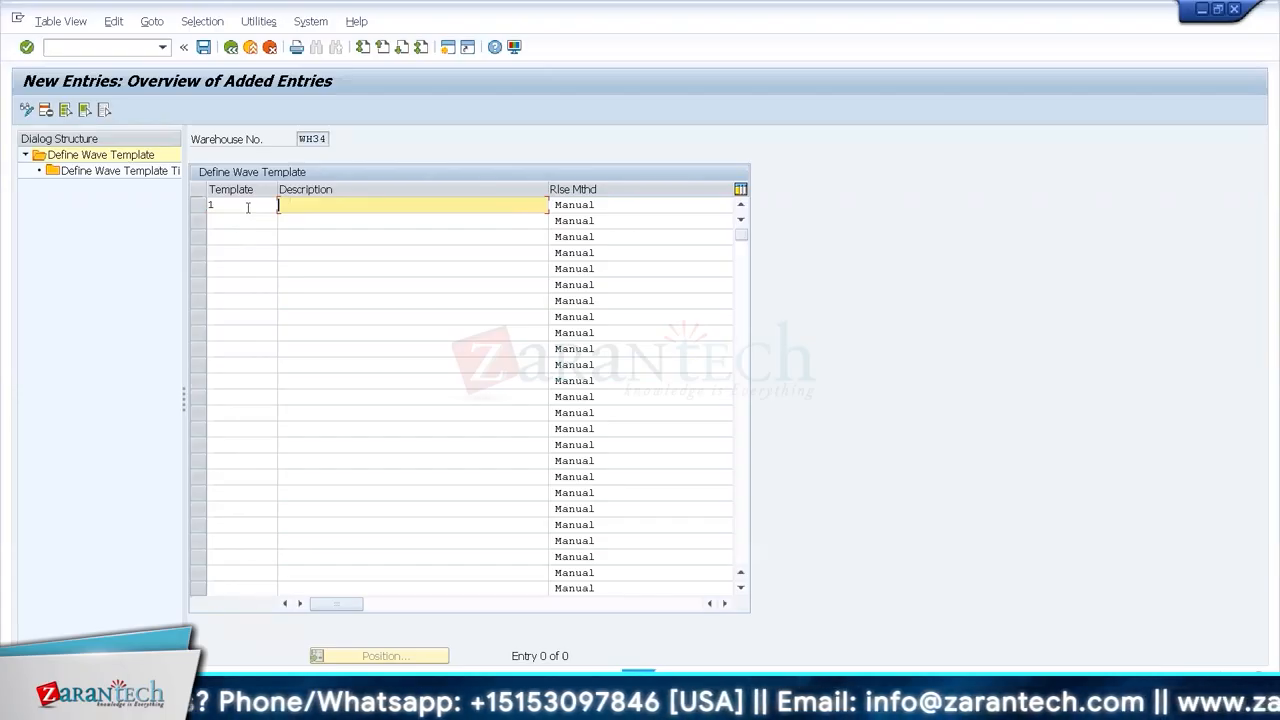
{"action": "type", "text": "Outbound Process"}
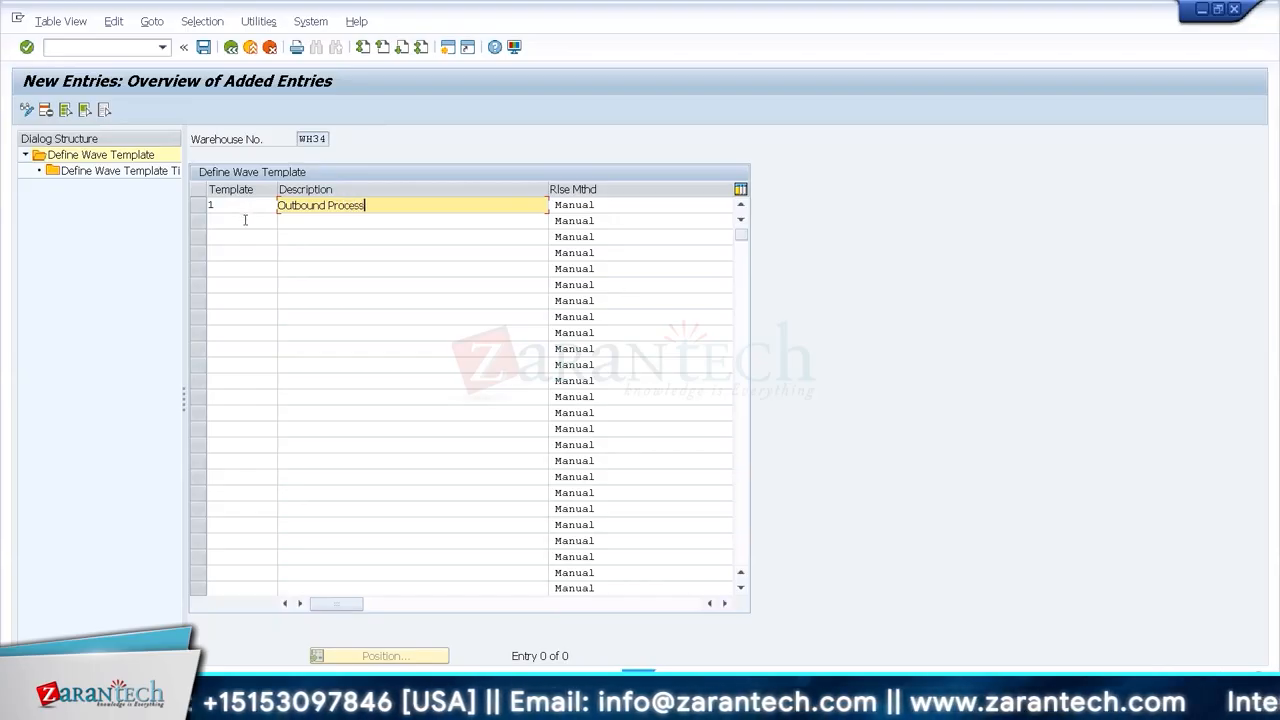
- Add wave template 2 with the description "Outbound For STO" in the second row
{"action": "left_click", "coordinate": [245, 220]}
{"action": "type", "text": "2"}
{"action": "key", "text": "Tab"}
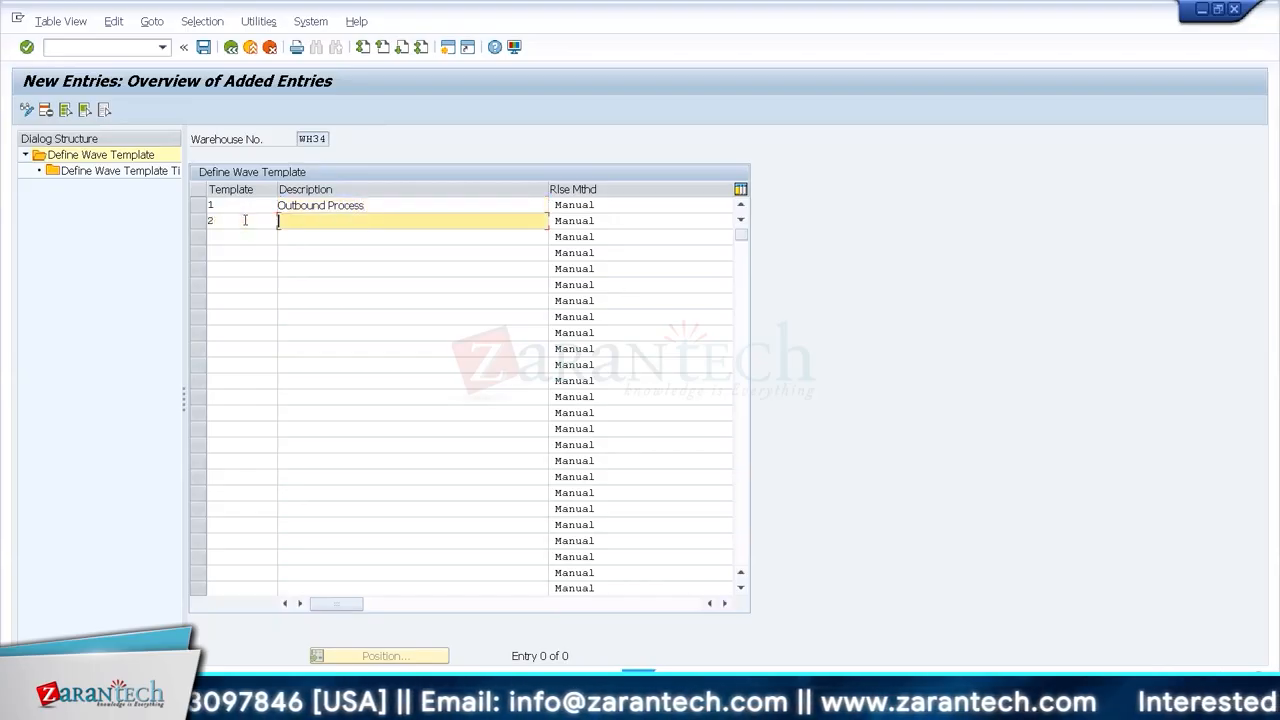
{"action": "type", "text": "Outbound "}
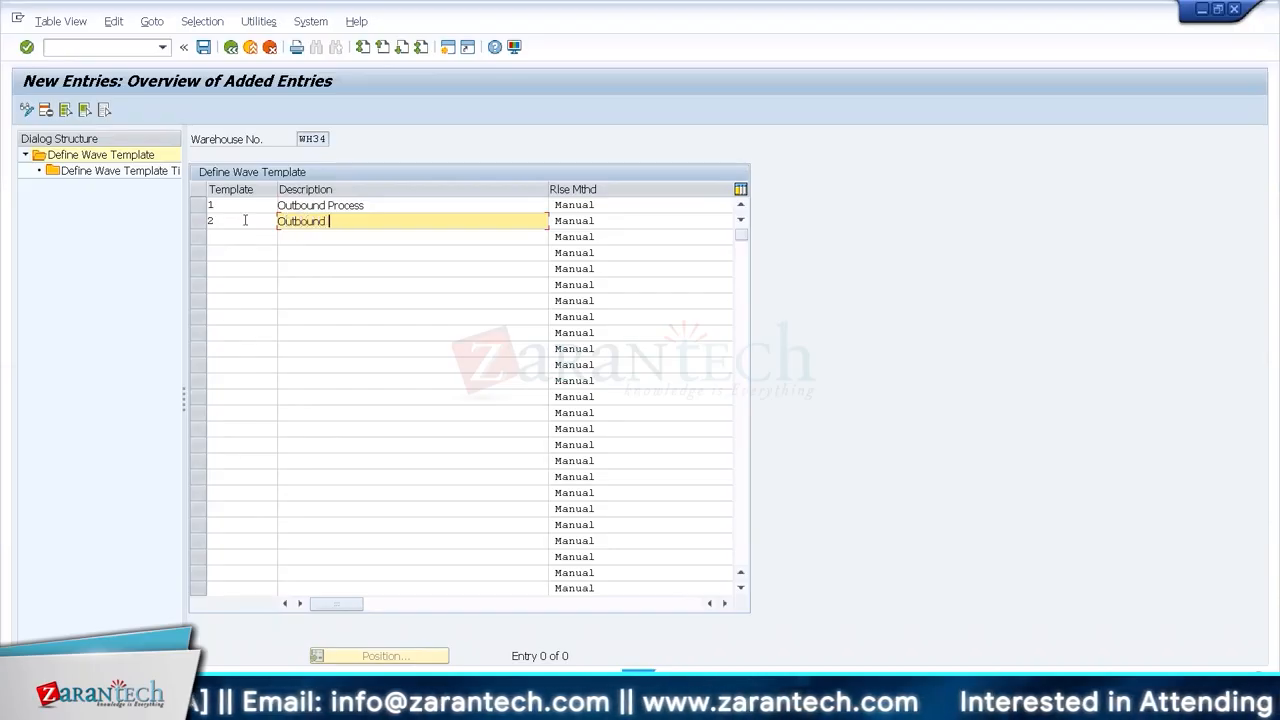
{"action": "type", "text": "For STO"}
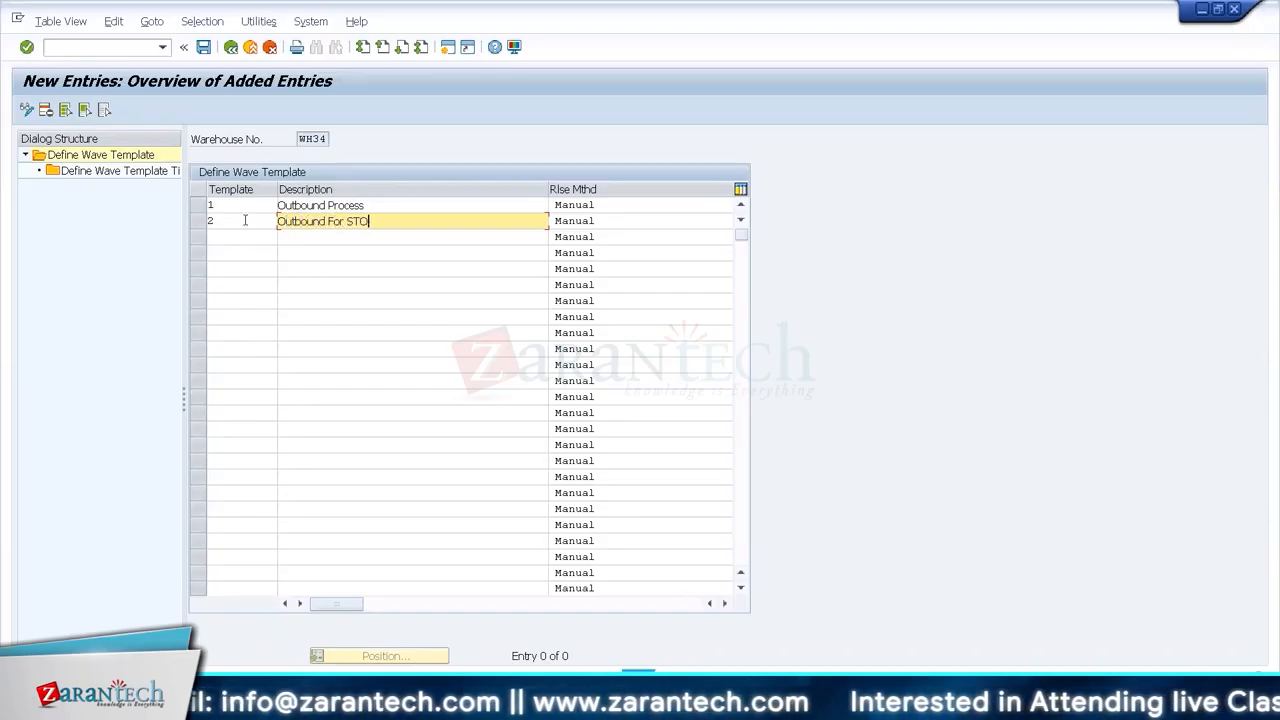
- Add wave template 3 with the description "Production Outbound" and narrow the Description column to reveal more fields
{"action": "left_click", "coordinate": [221, 236]}
{"action": "type", "text": "3"}
{"action": "key", "text": "Tab"}
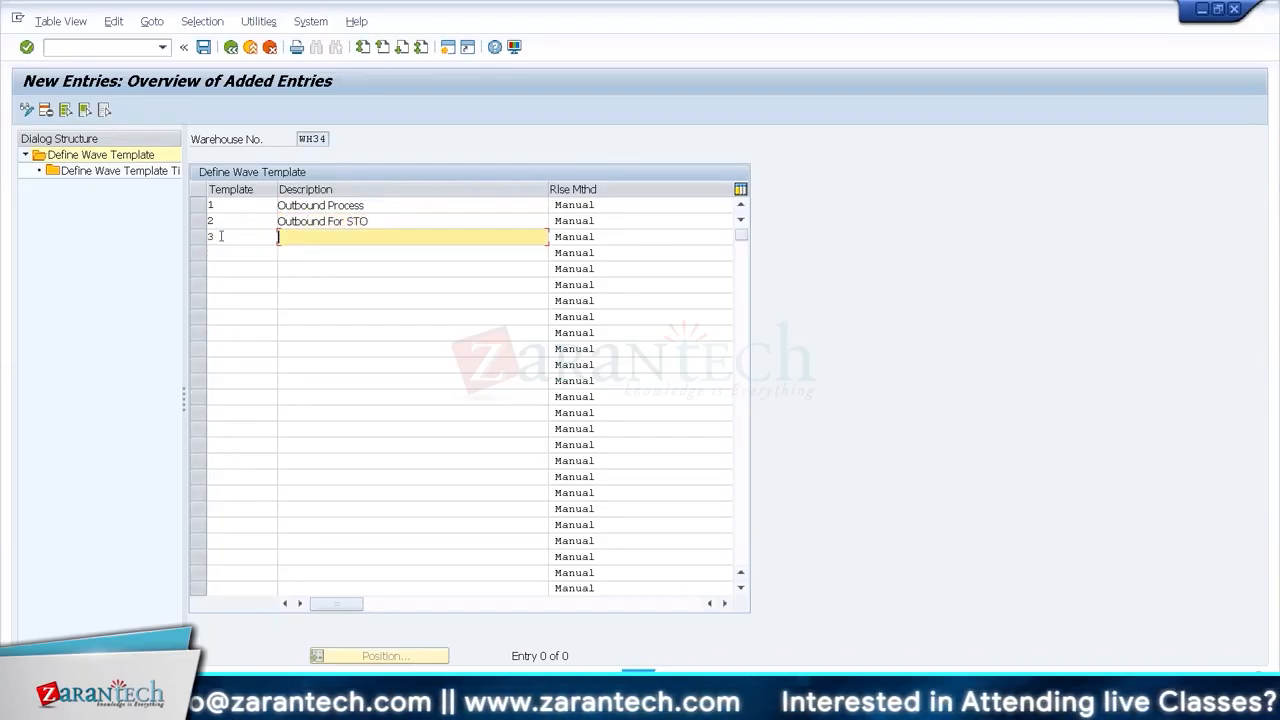
{"action": "type", "text": "Ou"}
{"action": "key", "text": "BackSpace"}
{"action": "key", "text": "BackSpace"}
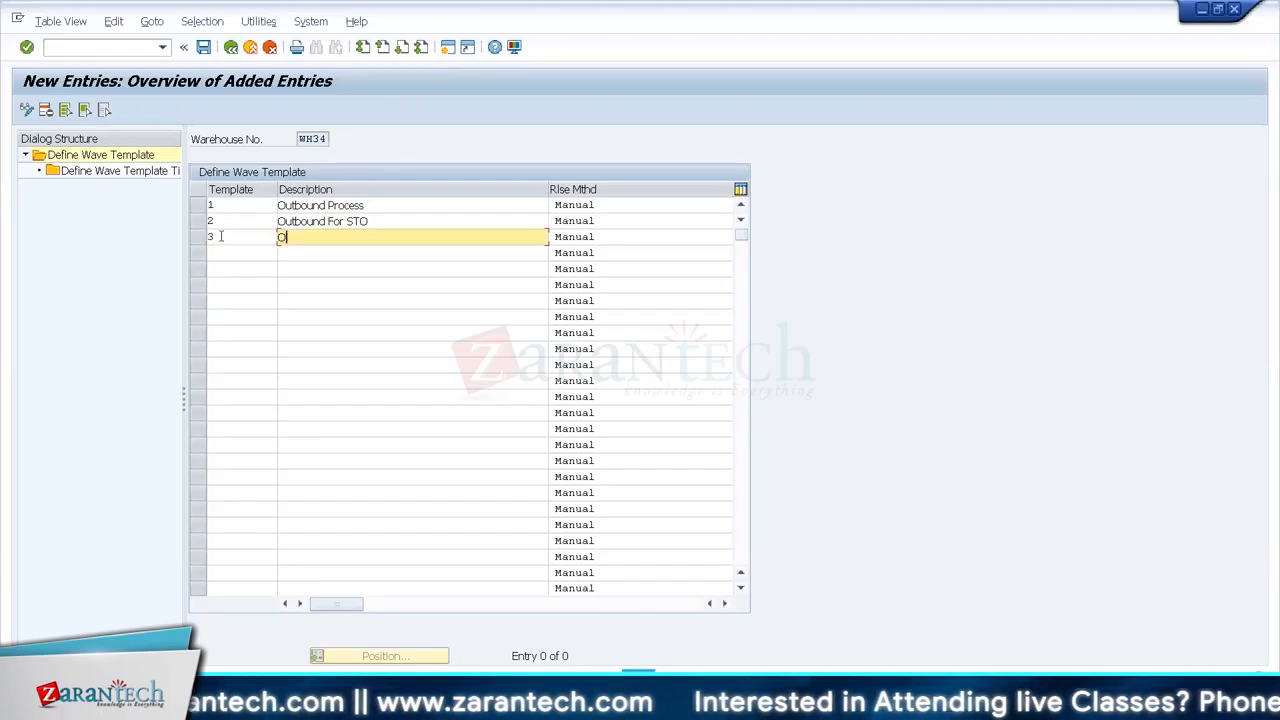
{"action": "type", "text": "Production Outbound"}
{"action": "key", "text": "Return"}
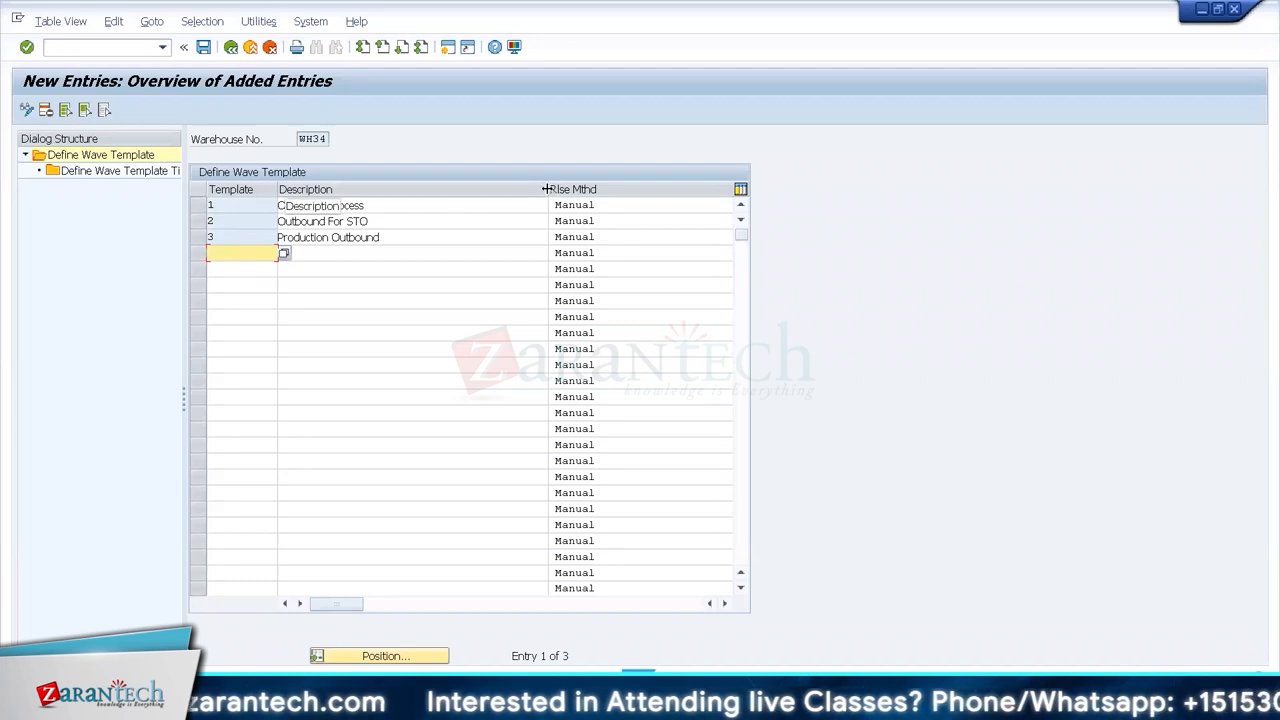
{"action": "left_click_drag", "start_coordinate": [545, 189], "coordinate": [428, 189]}
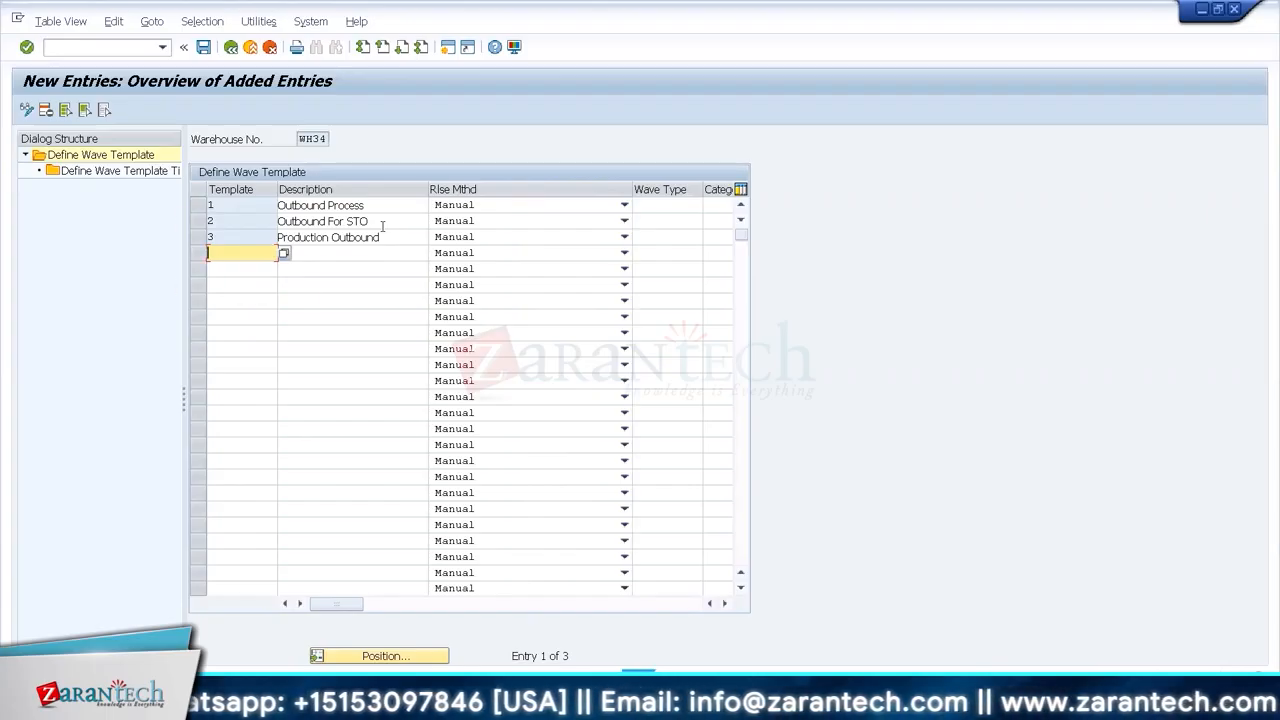
- Switch to the Excel warehouse datasheet and enter ODO 1000 in cell E81 and ODO 1010 in E82 of the Unit 5 sheet
{"action": "left_click", "coordinate": [1218, 9]}
{"action": "left_click", "coordinate": [222, 706]}
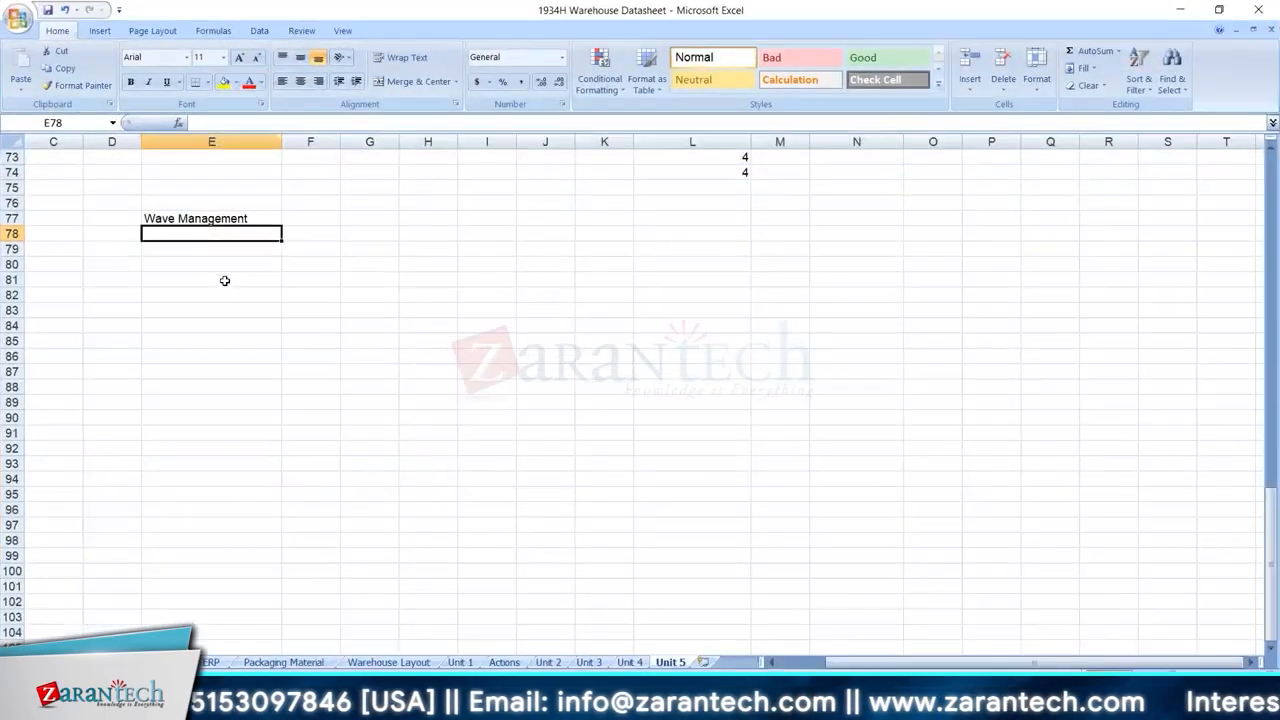
{"action": "left_click", "coordinate": [225, 281]}
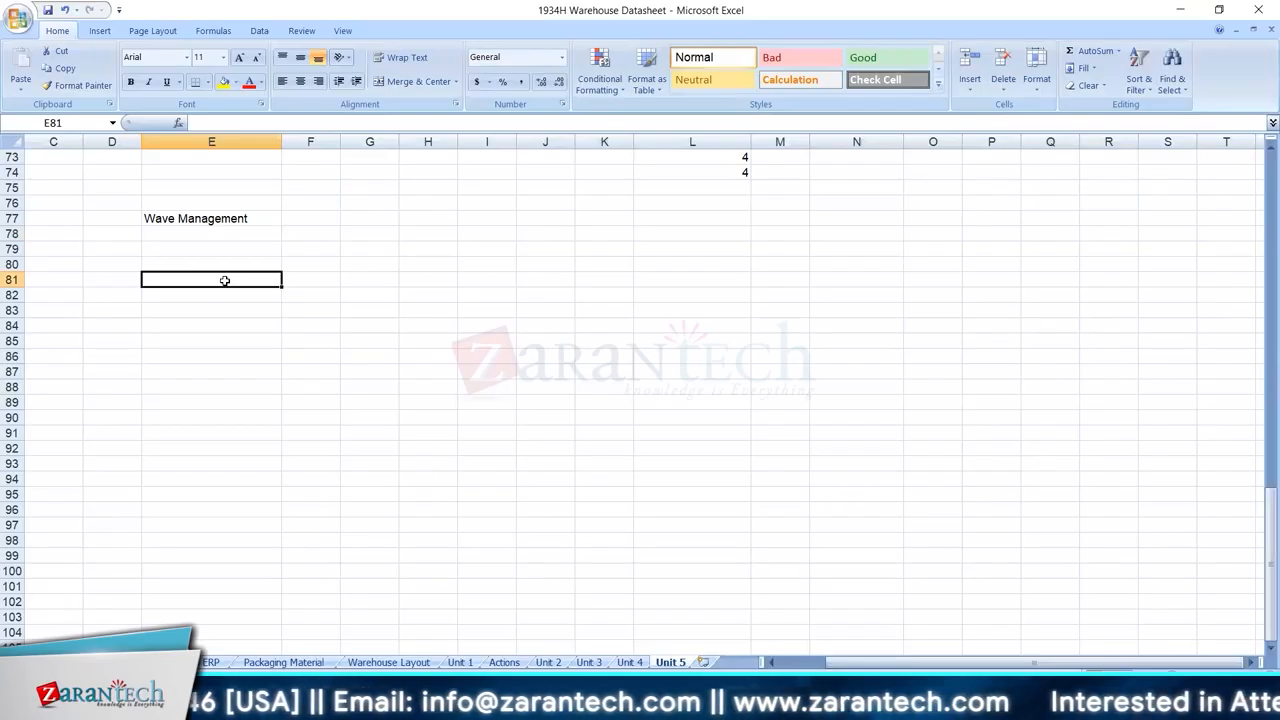
{"action": "type", "text": "ODO 1000"}
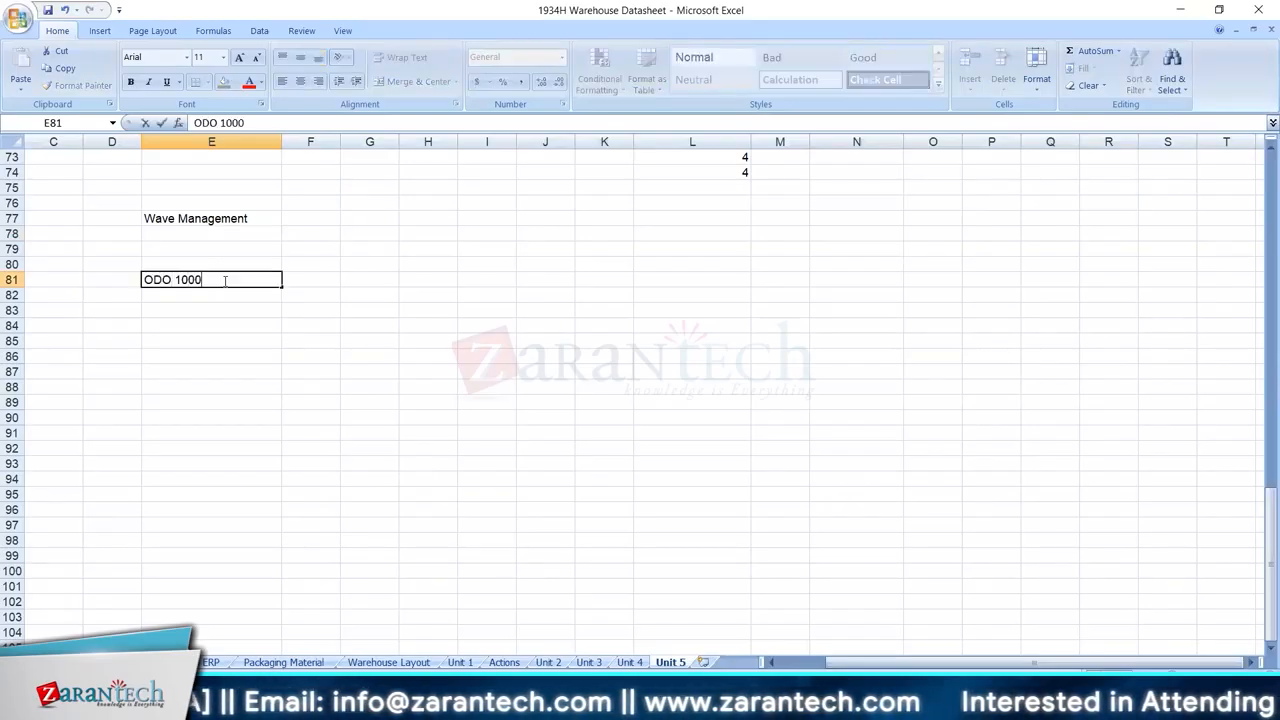
{"action": "key", "text": "Return"}
{"action": "type", "text": "ODO 1010"}
{"action": "key", "text": "Return"}
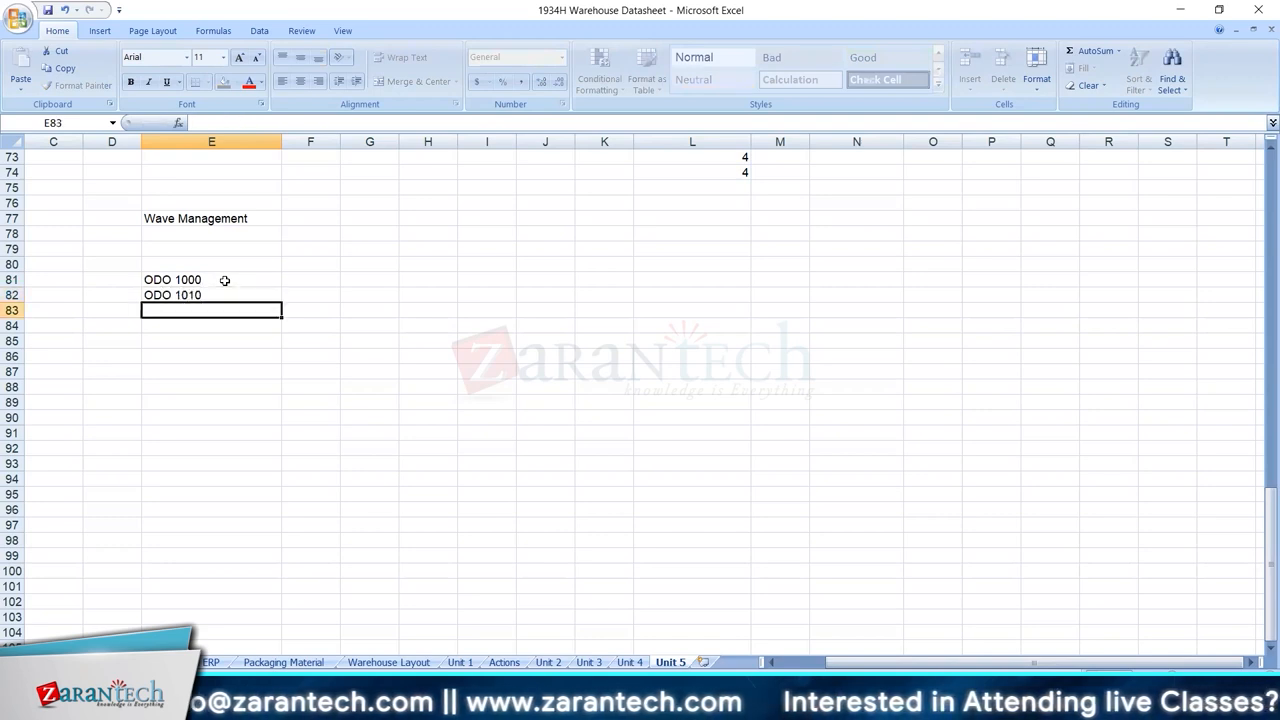
- Enter ODO 1020 in cell E83 and ODO 1030 in cell E84 below the existing outbound delivery orders
{"action": "type", "text": "ODO "}
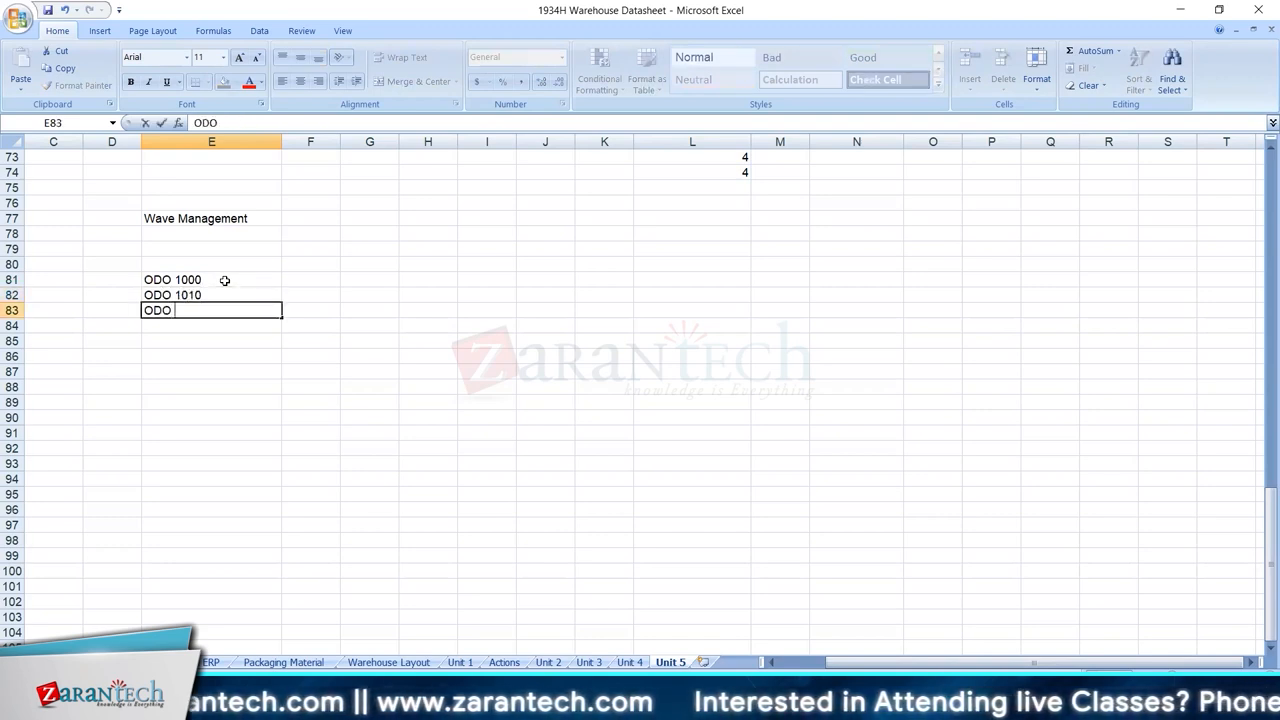
{"action": "type", "text": "1020"}
{"action": "key", "text": "Return"}
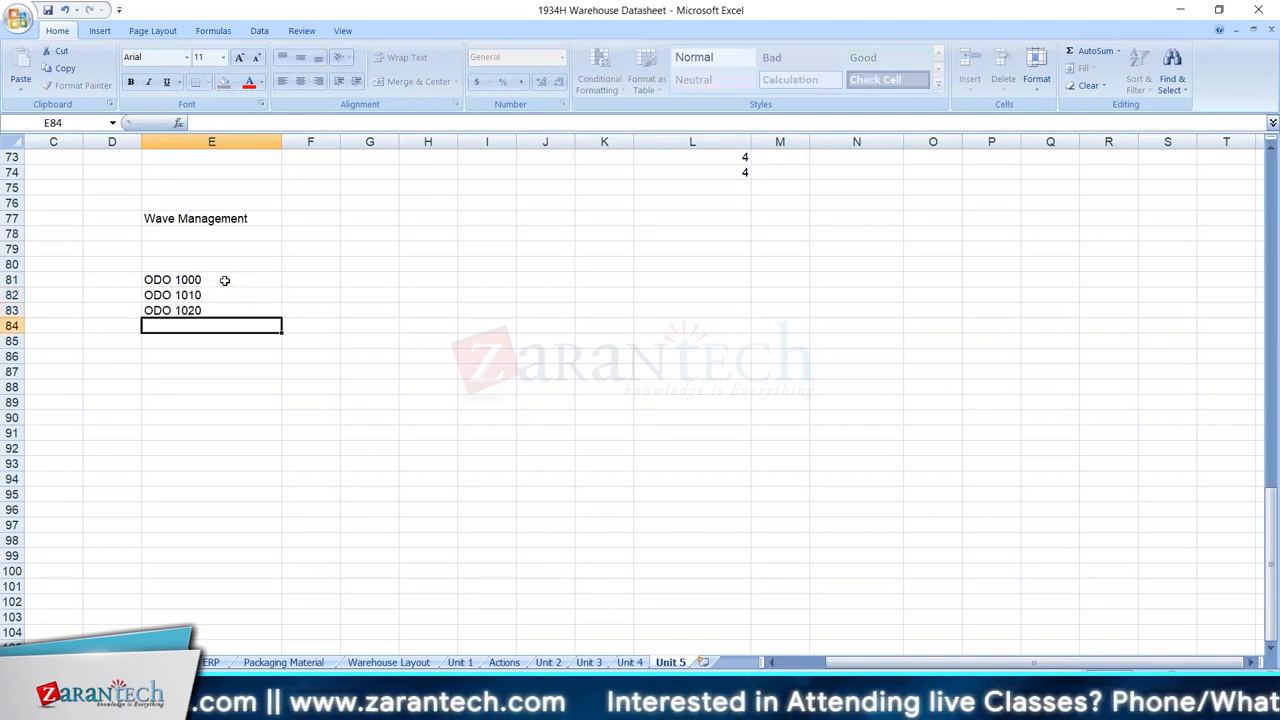
{"action": "type", "text": "ODO 1030"}
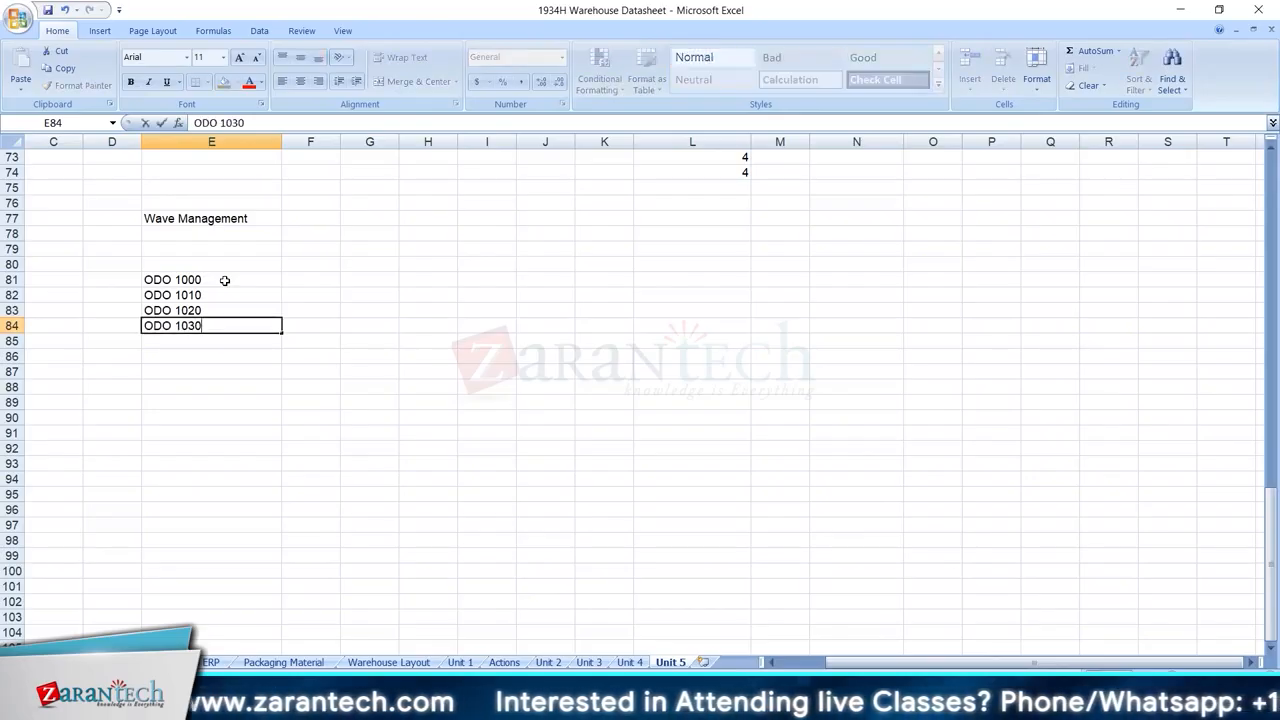
{"action": "key", "text": "Tab"}
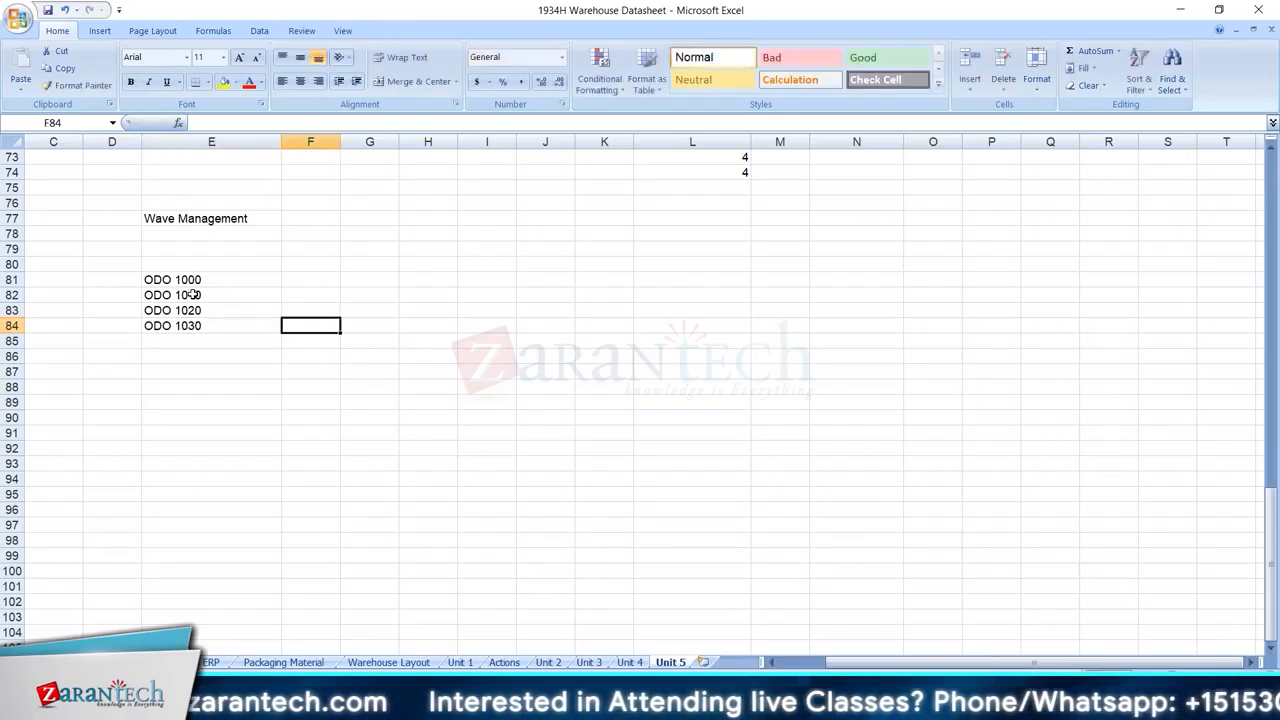
- Assign the orders to waves by entering Wave 1 in cells F81 to F83 and Wave 2 in F84
{"action": "left_click", "coordinate": [302, 282]}
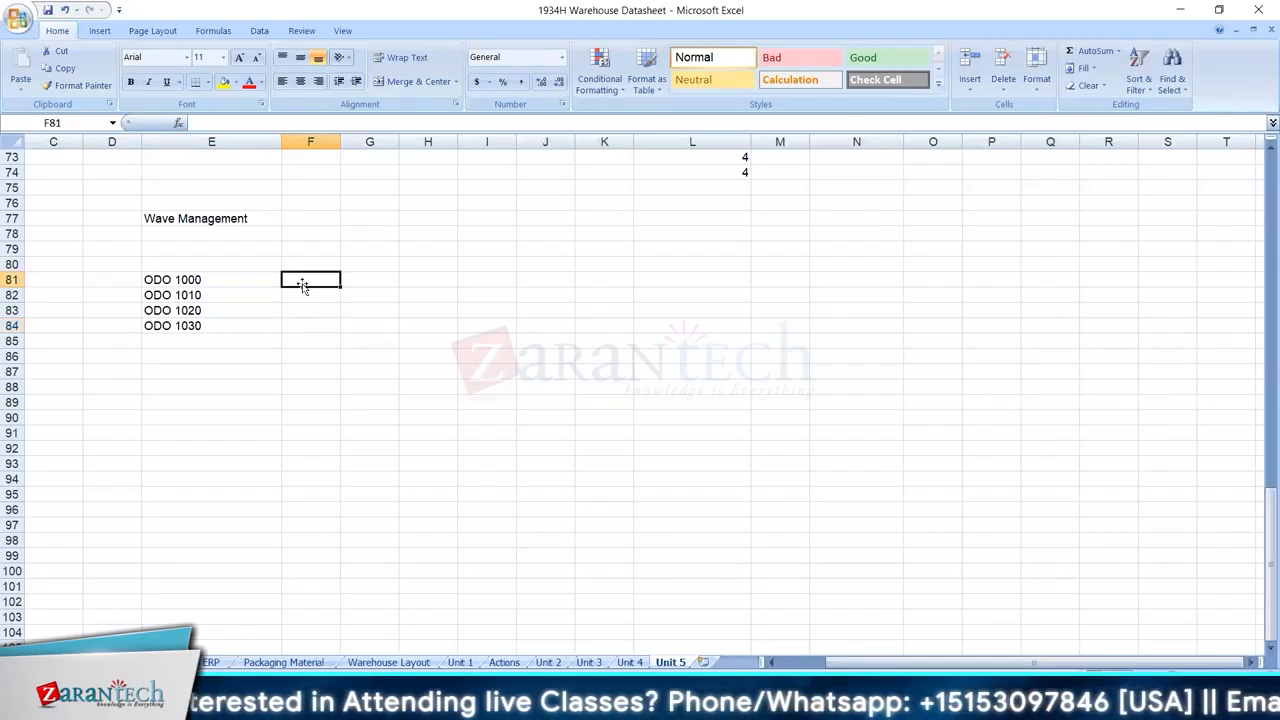
{"action": "type", "text": "Wave 1"}
{"action": "key", "text": "Return"}
{"action": "type", "text": "Wave 1"}
{"action": "key", "text": "Return"}
{"action": "type", "text": "Wave"}
{"action": "key", "text": "Return"}
{"action": "type", "text": "Wave "}
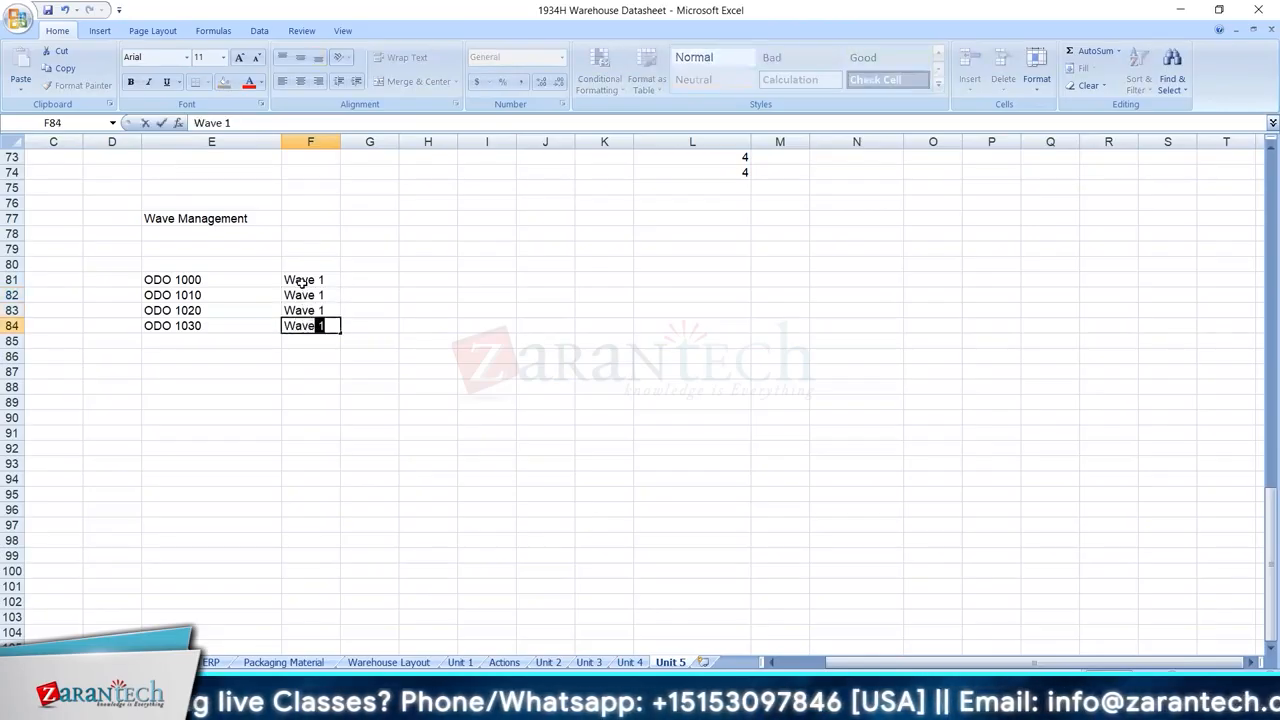
{"action": "type", "text": "2"}
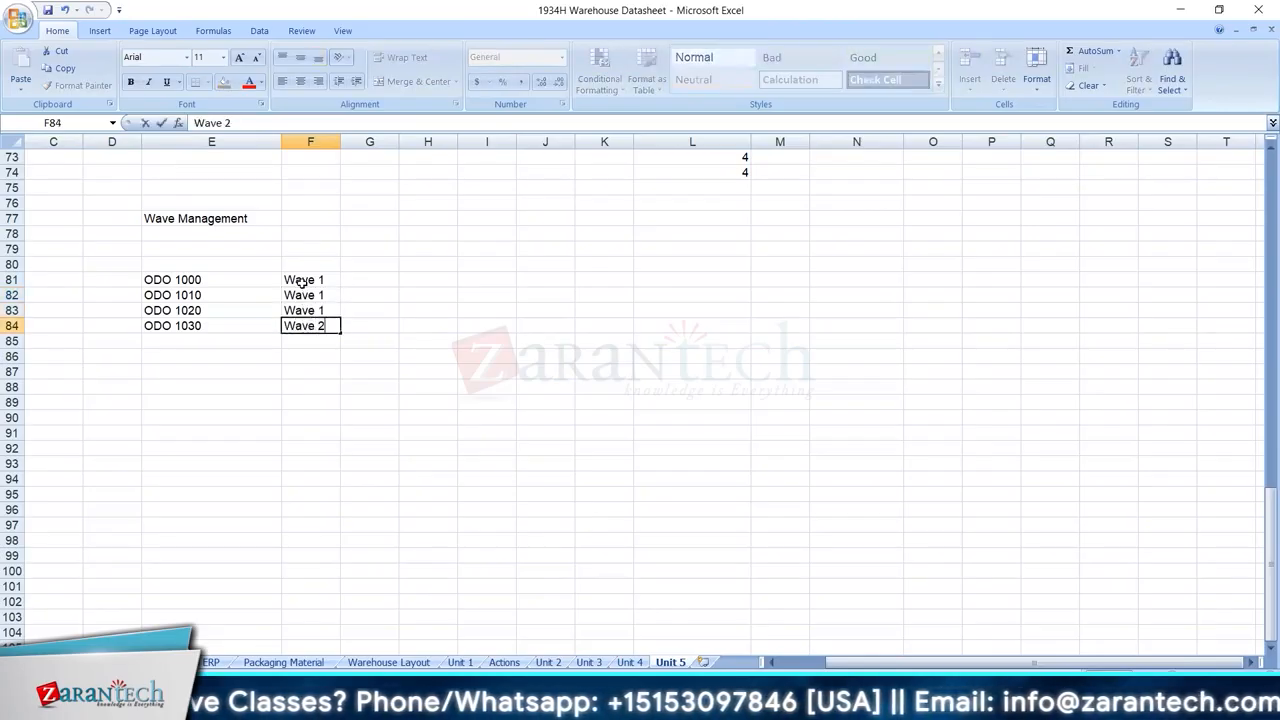
{"action": "left_click", "coordinate": [386, 309]}
- Add the headings "Outbound delivery orders", "Assignment to Wave" and "Release of Wave" in E80 to G80, fitting columns F and G to their text
{"action": "left_click", "coordinate": [296, 260]}
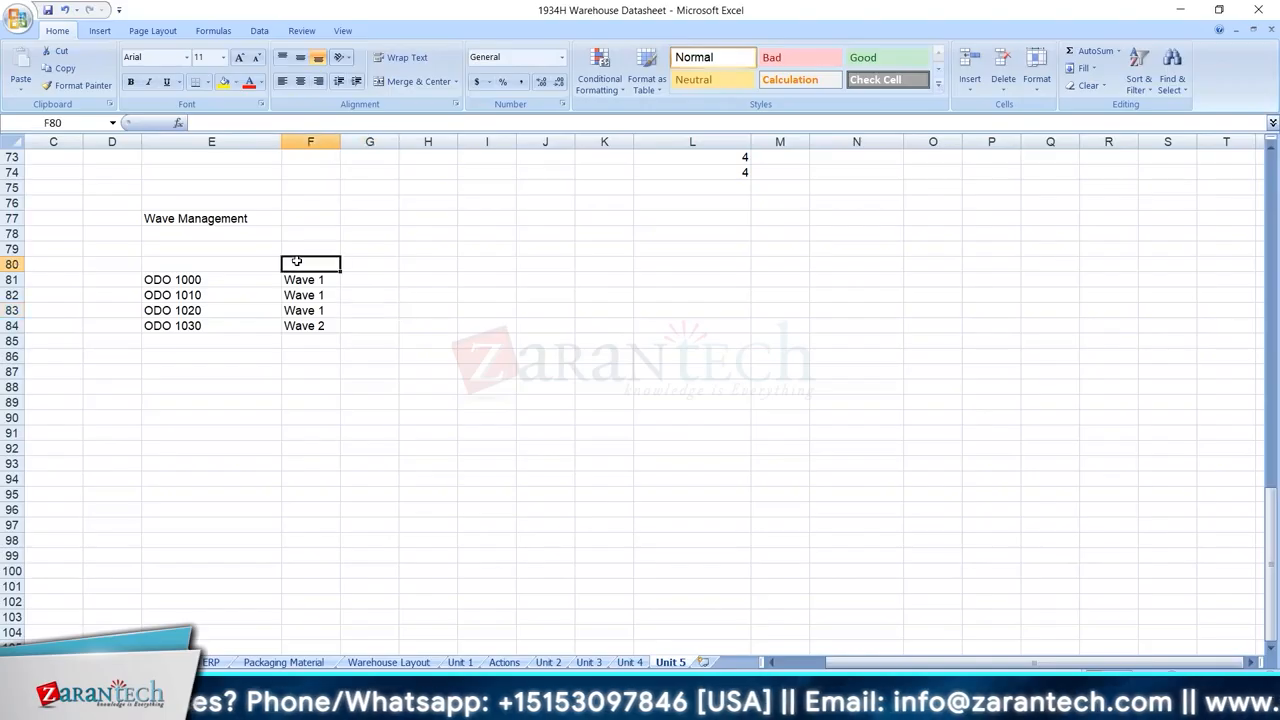
{"action": "left_click", "coordinate": [193, 264]}
{"action": "type", "text": "Out"}
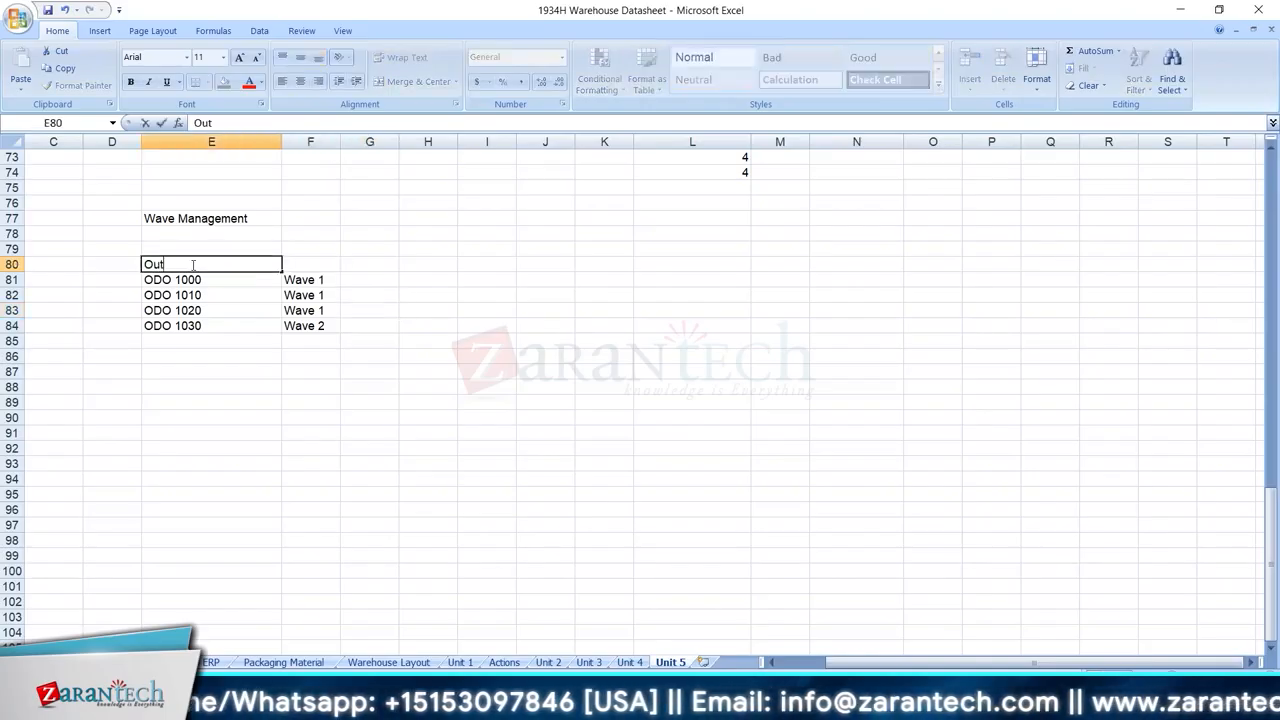
{"action": "type", "text": "bound delivery orders"}
{"action": "key", "text": "Tab"}
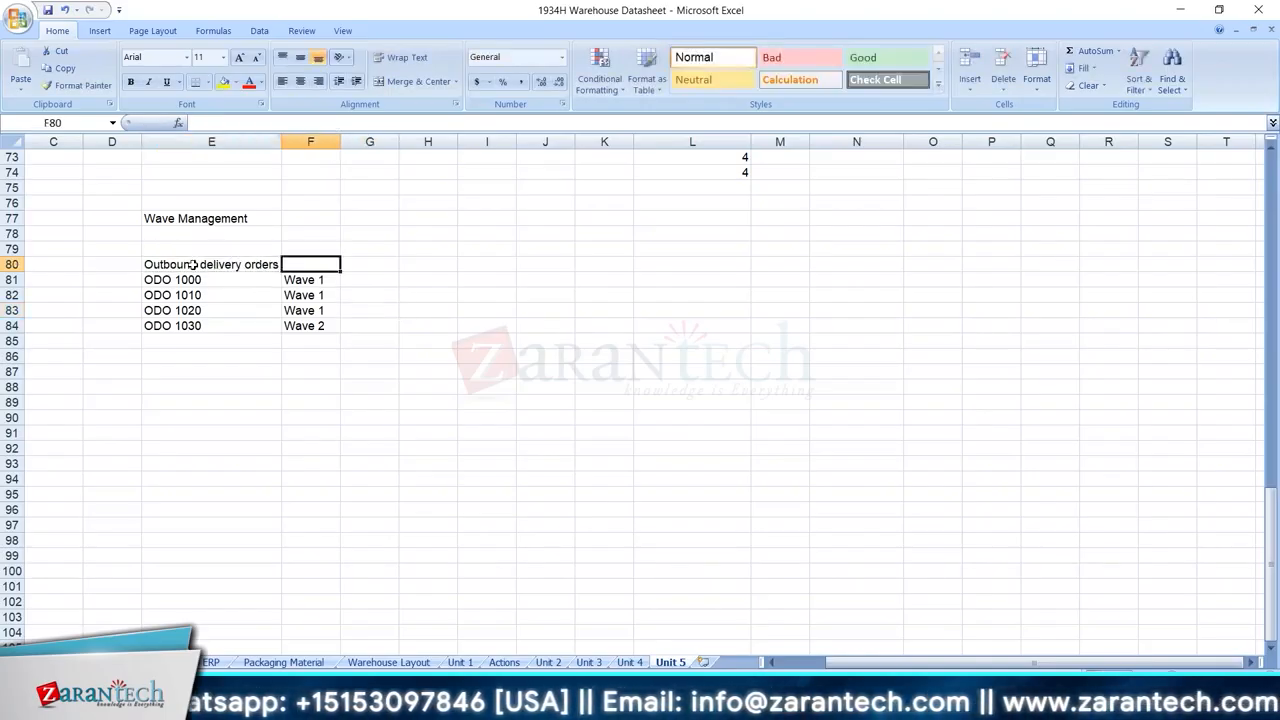
{"action": "type", "text": "Assign"}
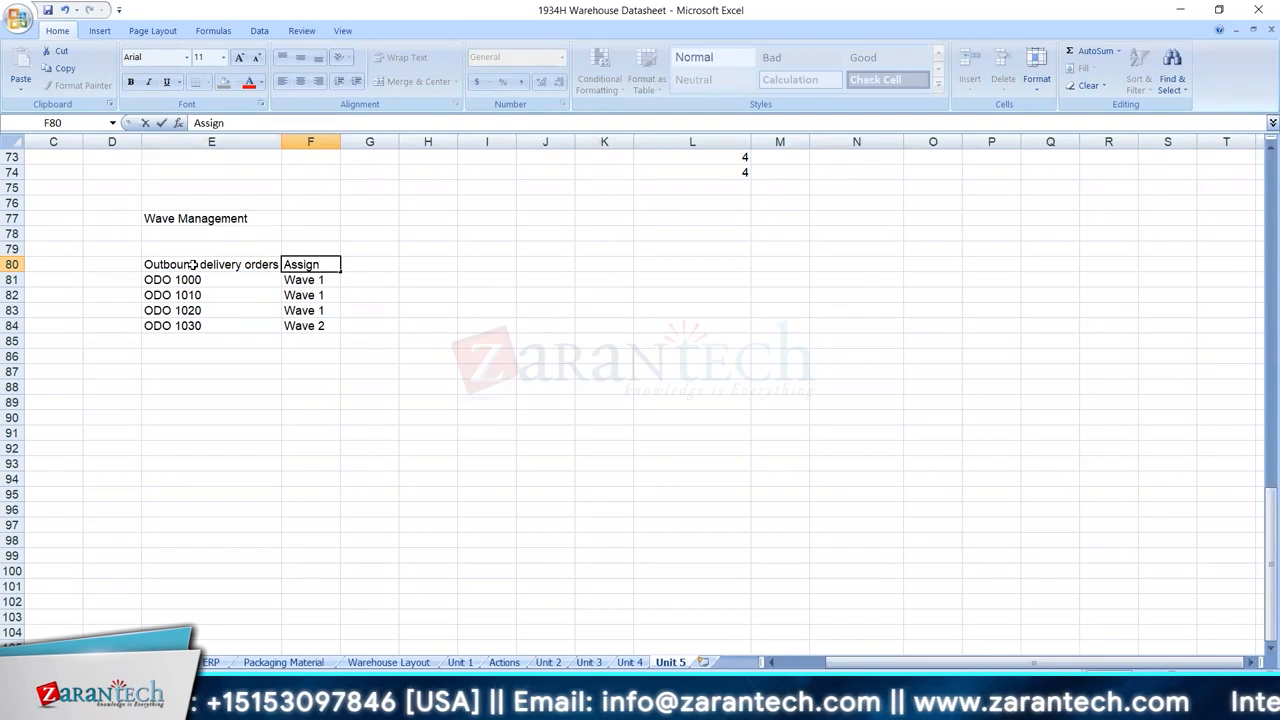
{"action": "type", "text": "ment to Wave"}
{"action": "key", "text": "Tab"}
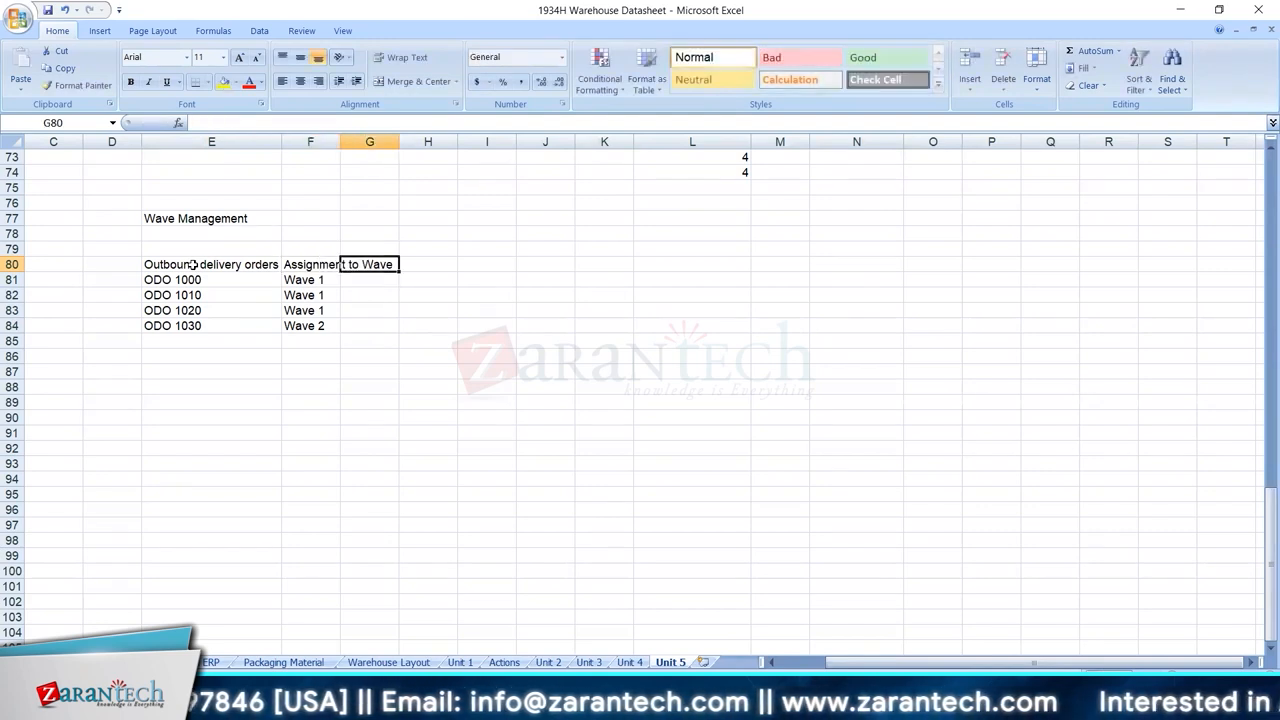
{"action": "double_click", "coordinate": [340, 142]}
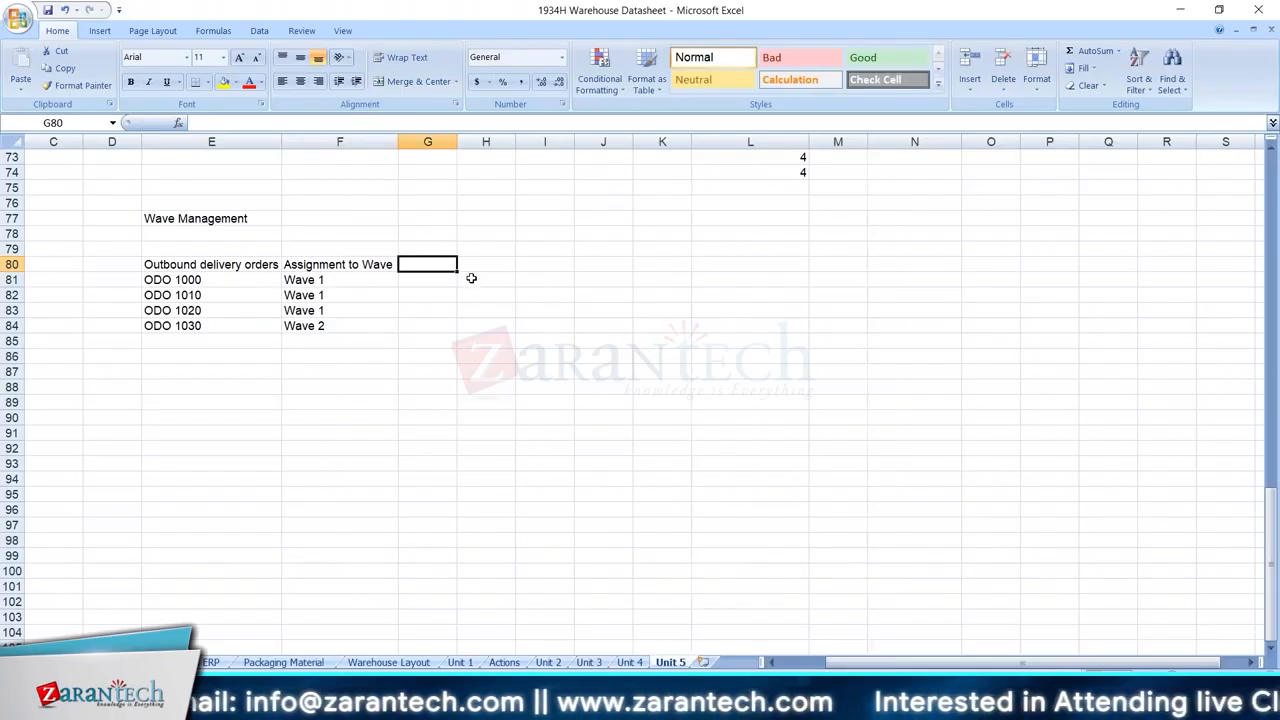
{"action": "type", "text": "Release of Wave"}
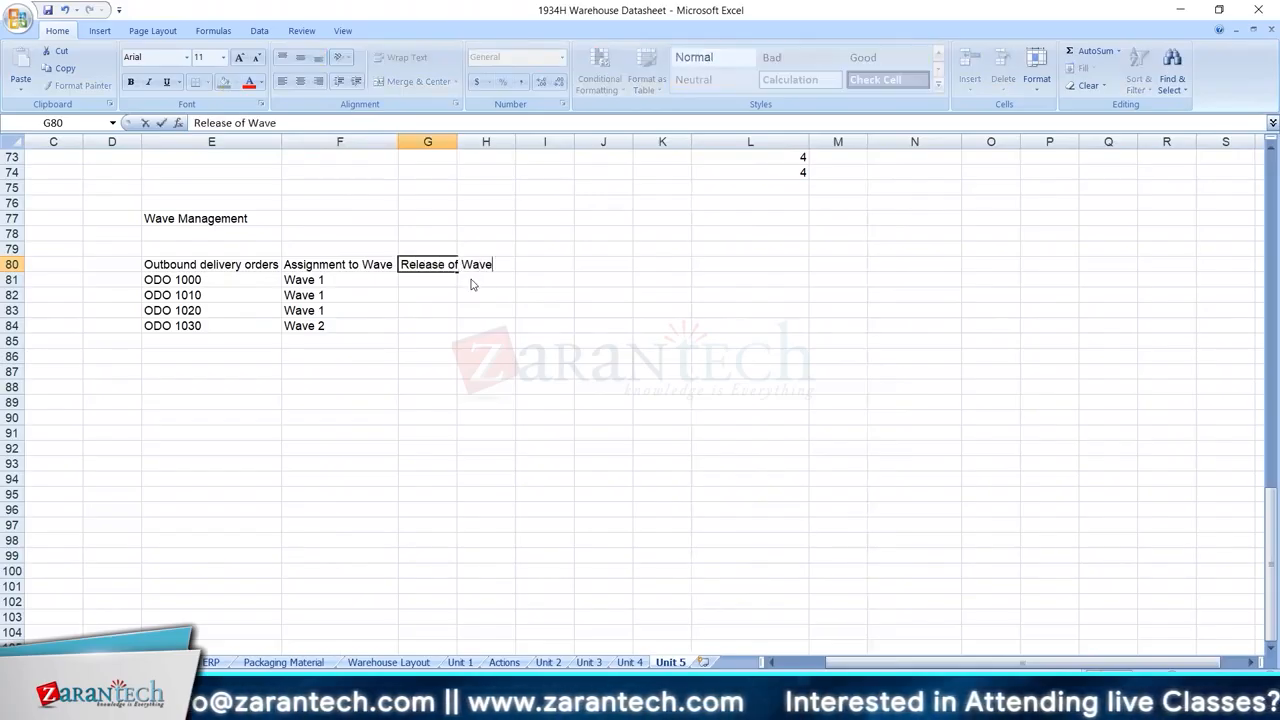
{"action": "double_click", "coordinate": [460, 142]}
- Enter WO 100 in cells G81 to G83 and WO 200 in G84 under the wave release heading
{"action": "left_click", "coordinate": [426, 280]}
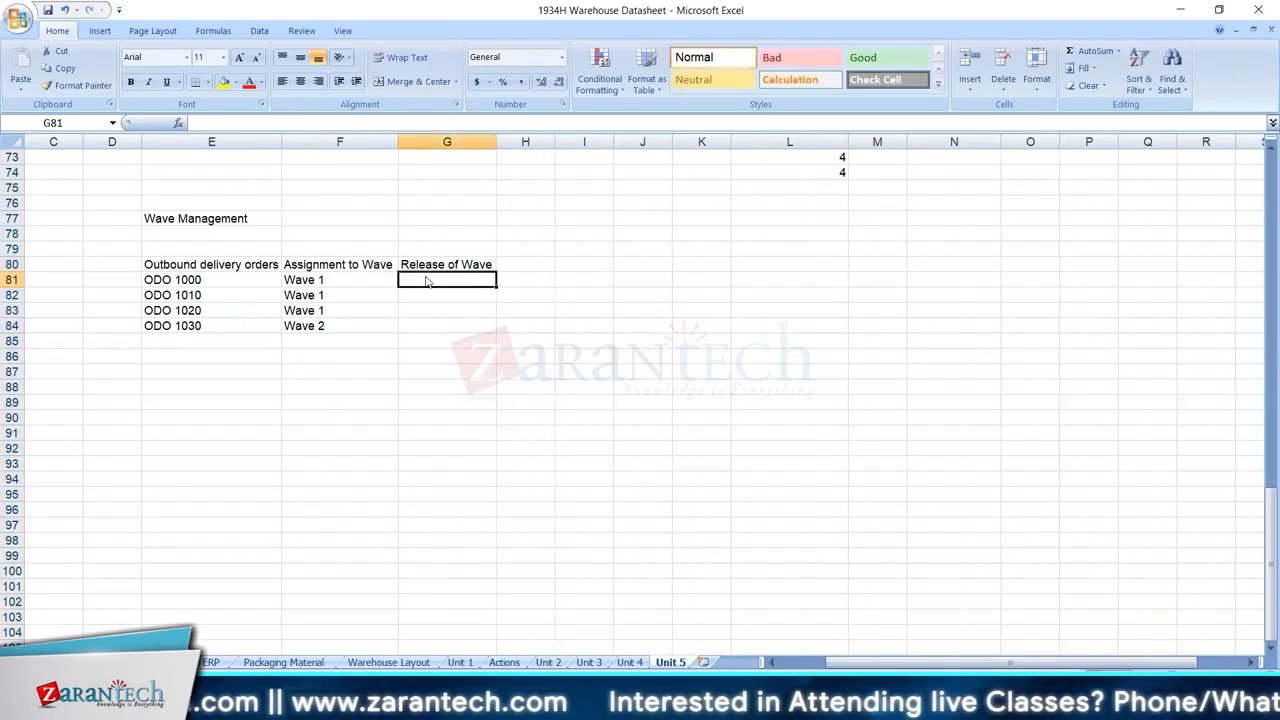
{"action": "type", "text": "WO 100"}
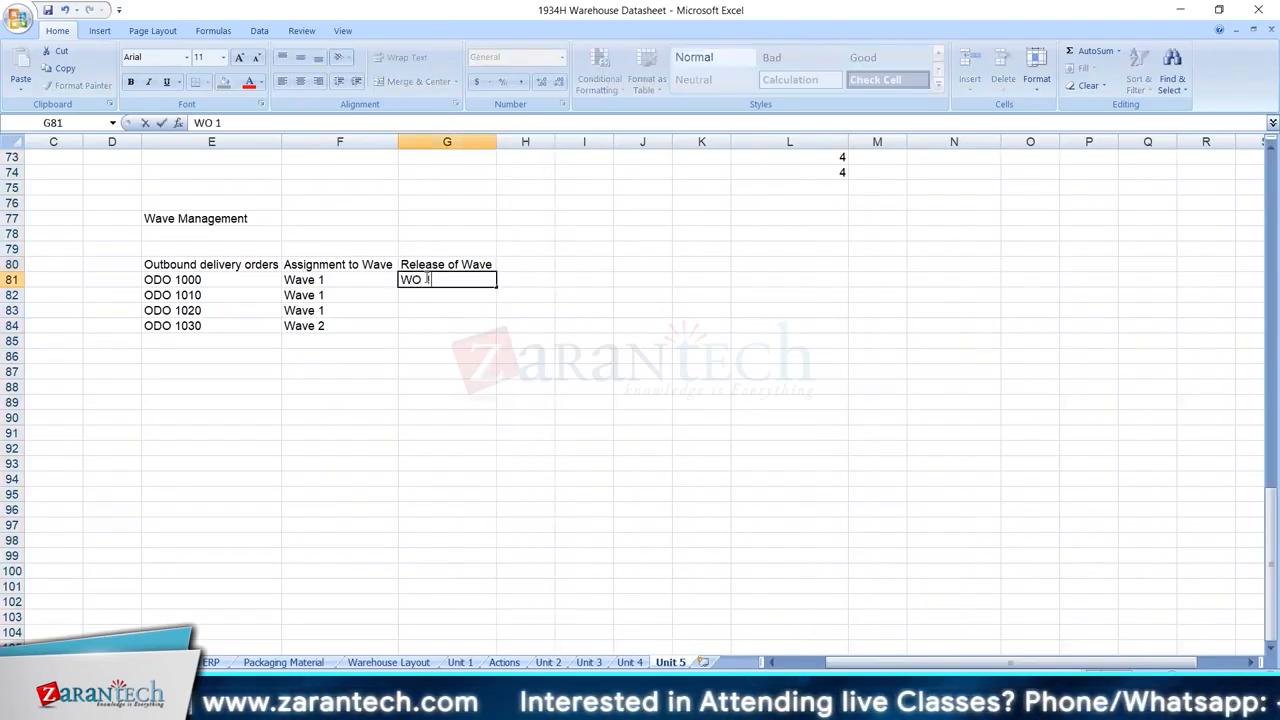
{"action": "key", "text": "Return"}
{"action": "key", "text": "Return"}
{"action": "type", "text": "W"}
{"action": "key", "text": "Return"}
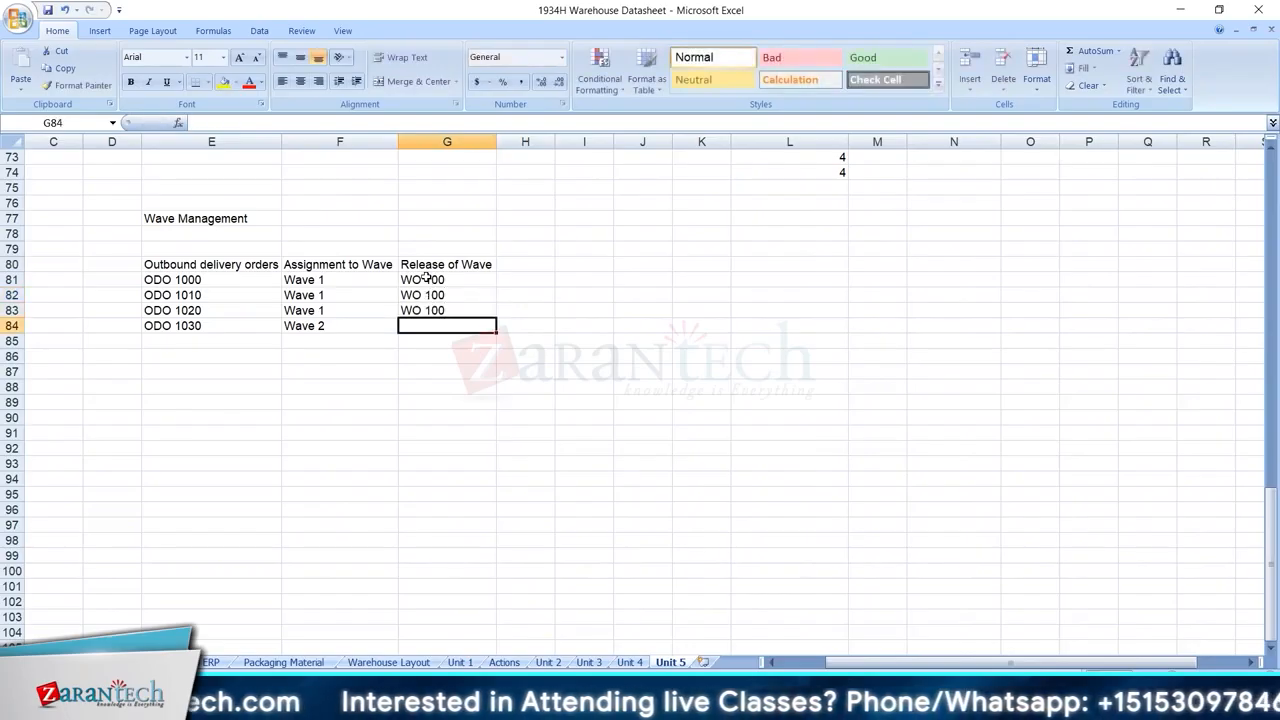
{"action": "type", "text": "WO"}
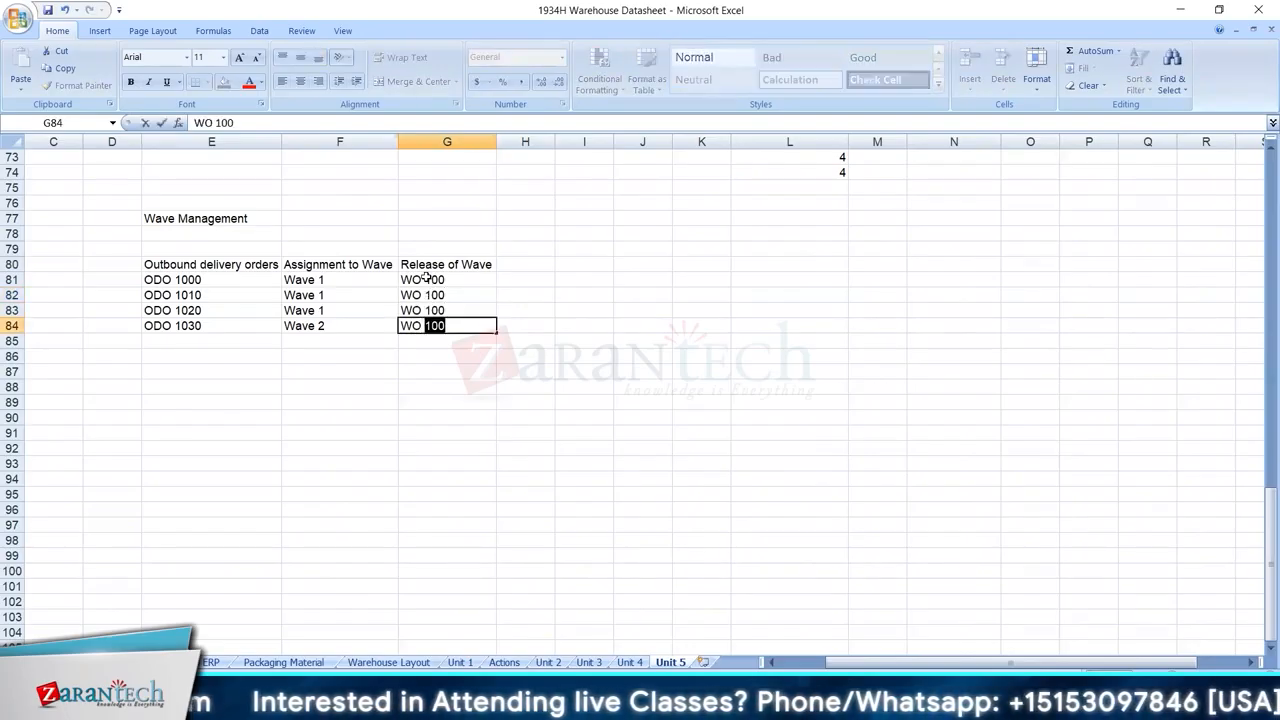
{"action": "type", "text": " 2000"}
{"action": "key", "text": "BackSpace"}
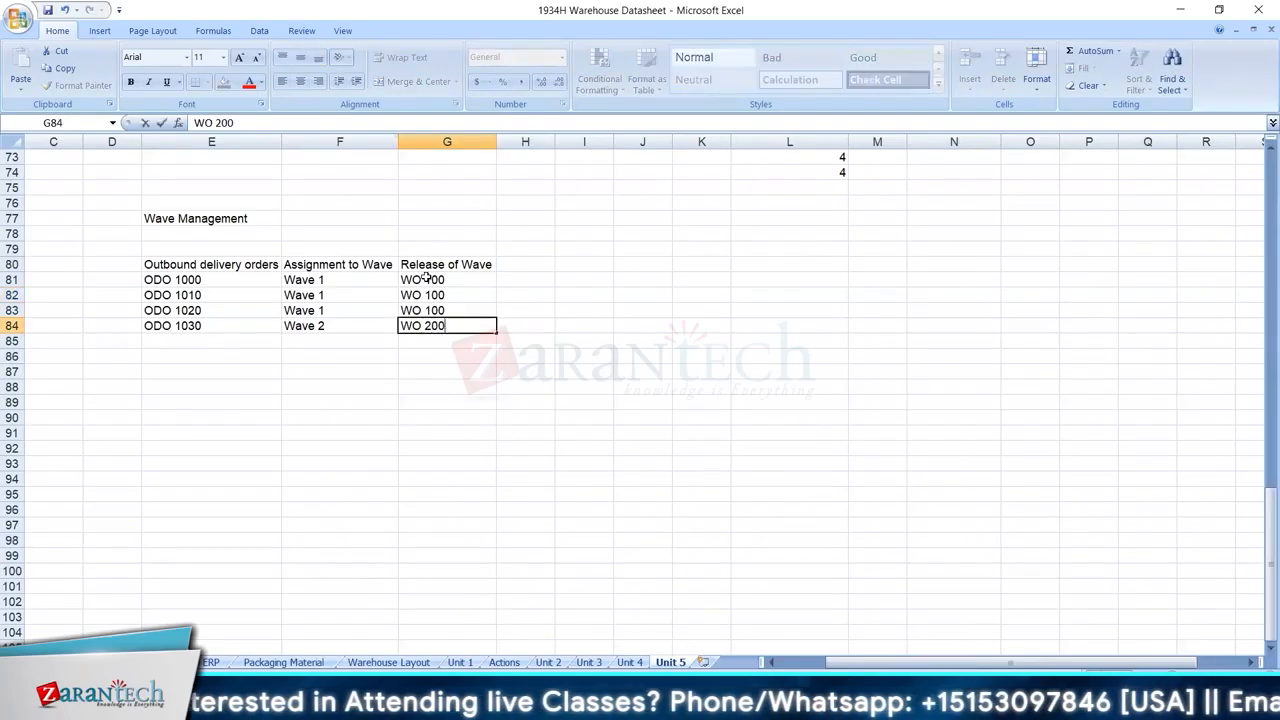
{"action": "key", "text": "Return"}
{"action": "left_click", "coordinate": [352, 325]}
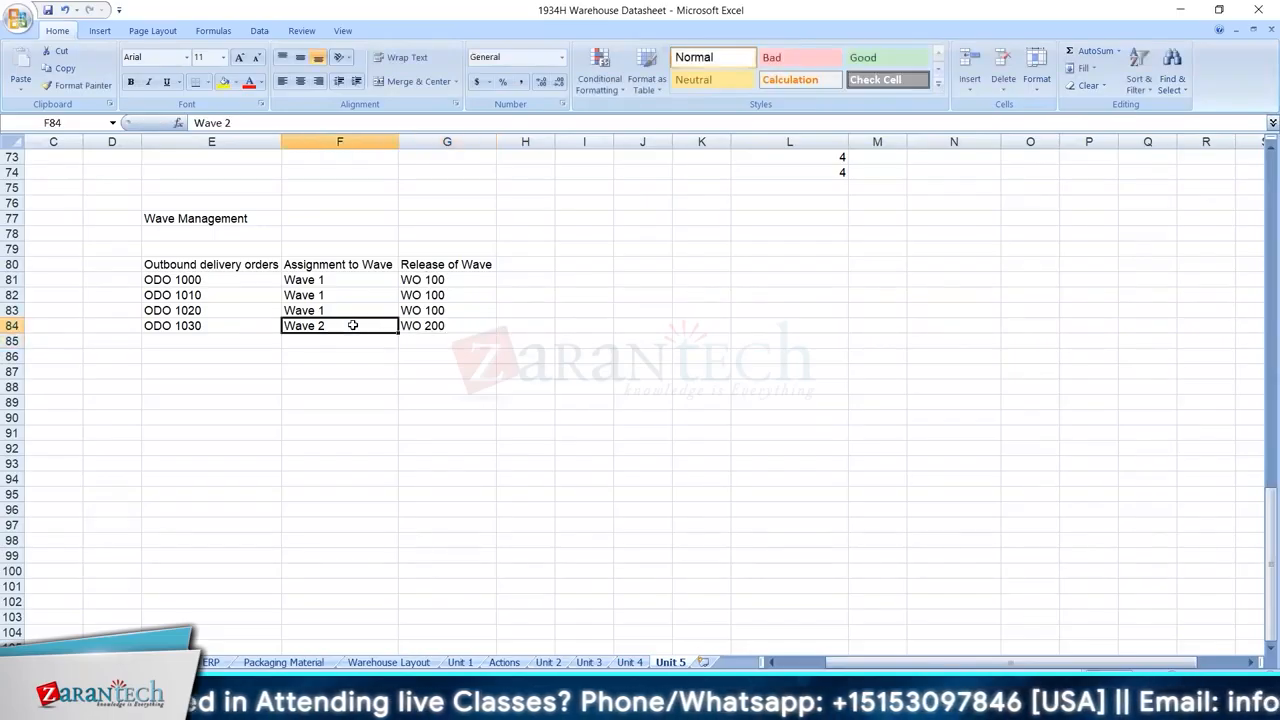
- Extend the heading in cell G80 to read "Release of Wave (Time Aspect)"
{"action": "left_click", "coordinate": [446, 265]}
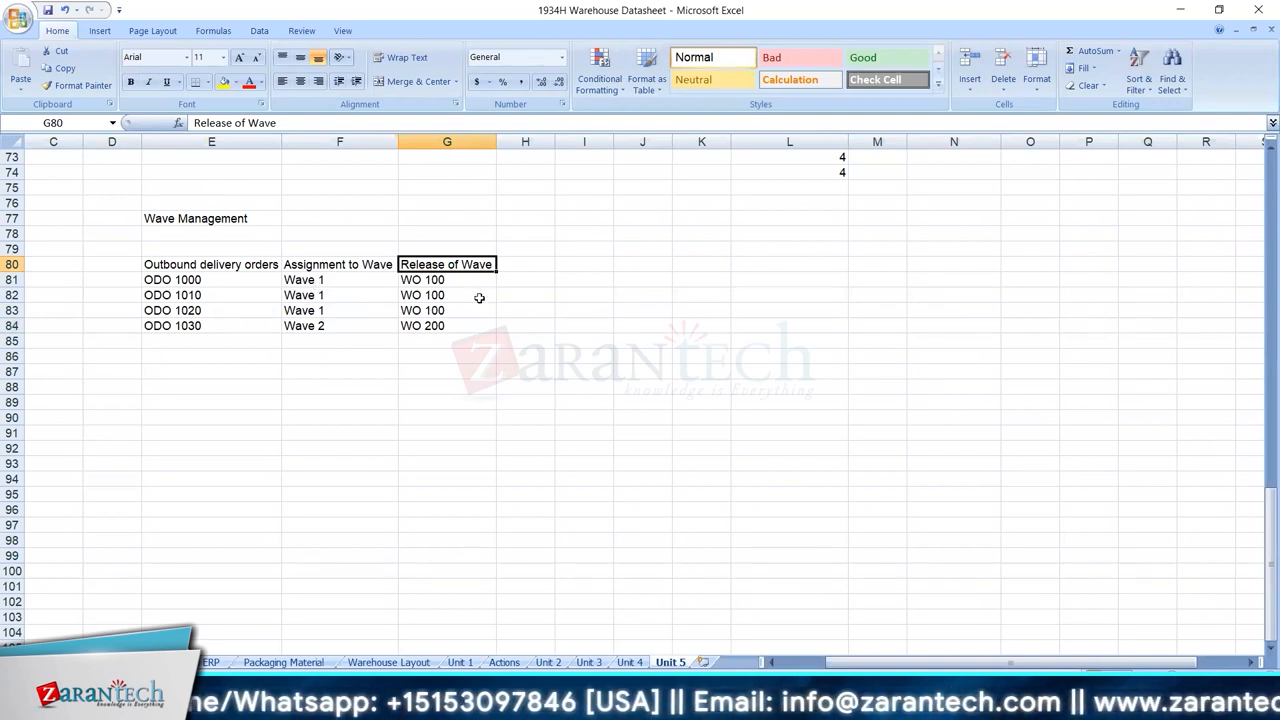
{"action": "left_click", "coordinate": [305, 122]}
{"action": "type", "text": "("}
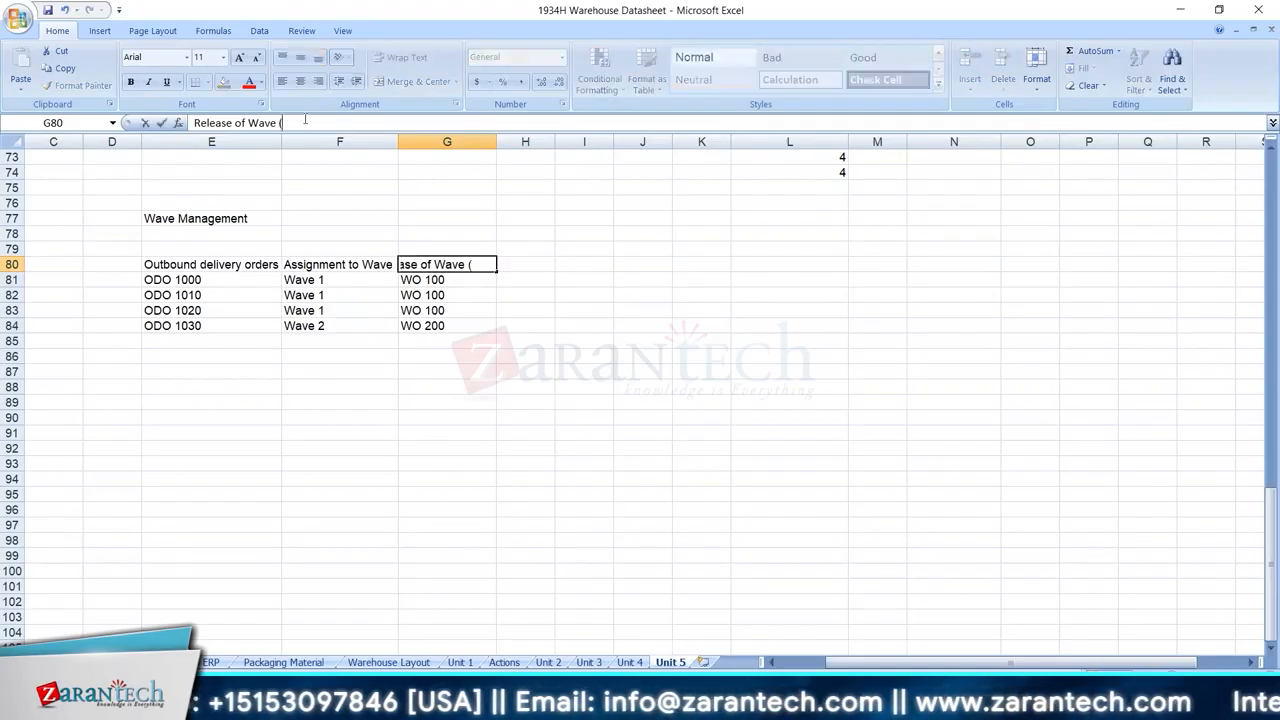
{"action": "type", "text": "Time A"}
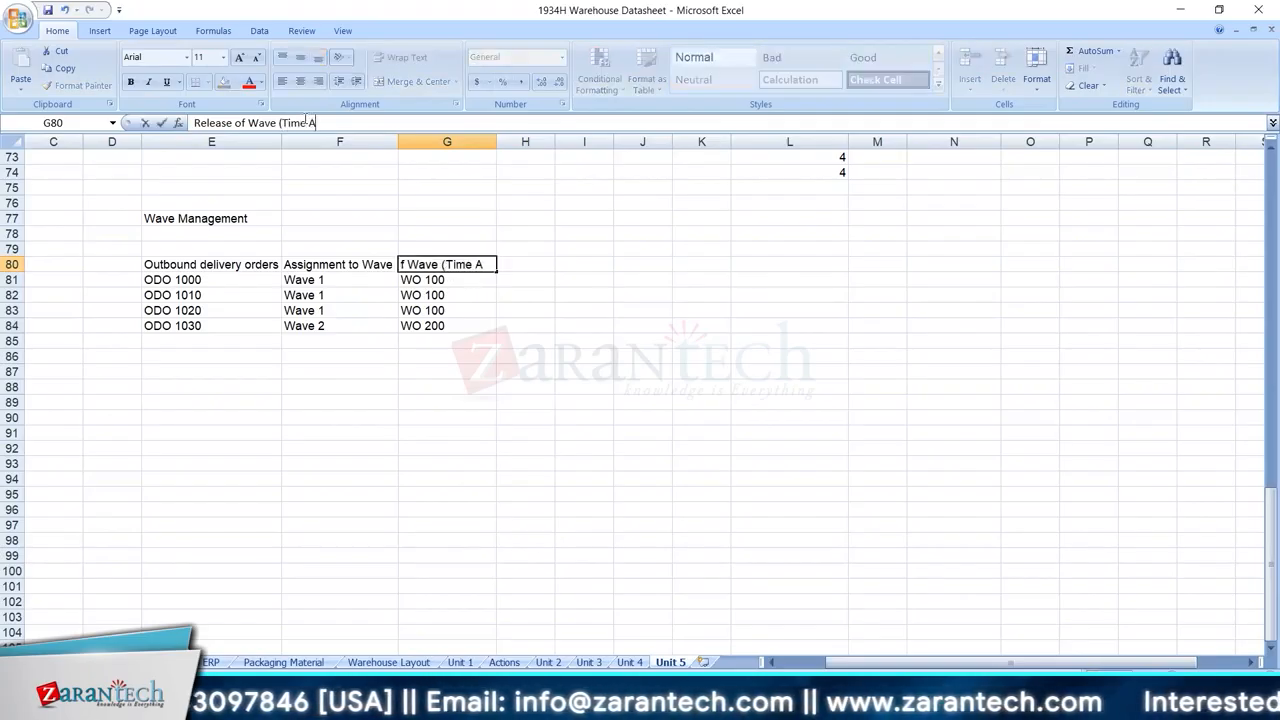
{"action": "type", "text": "spect)"}
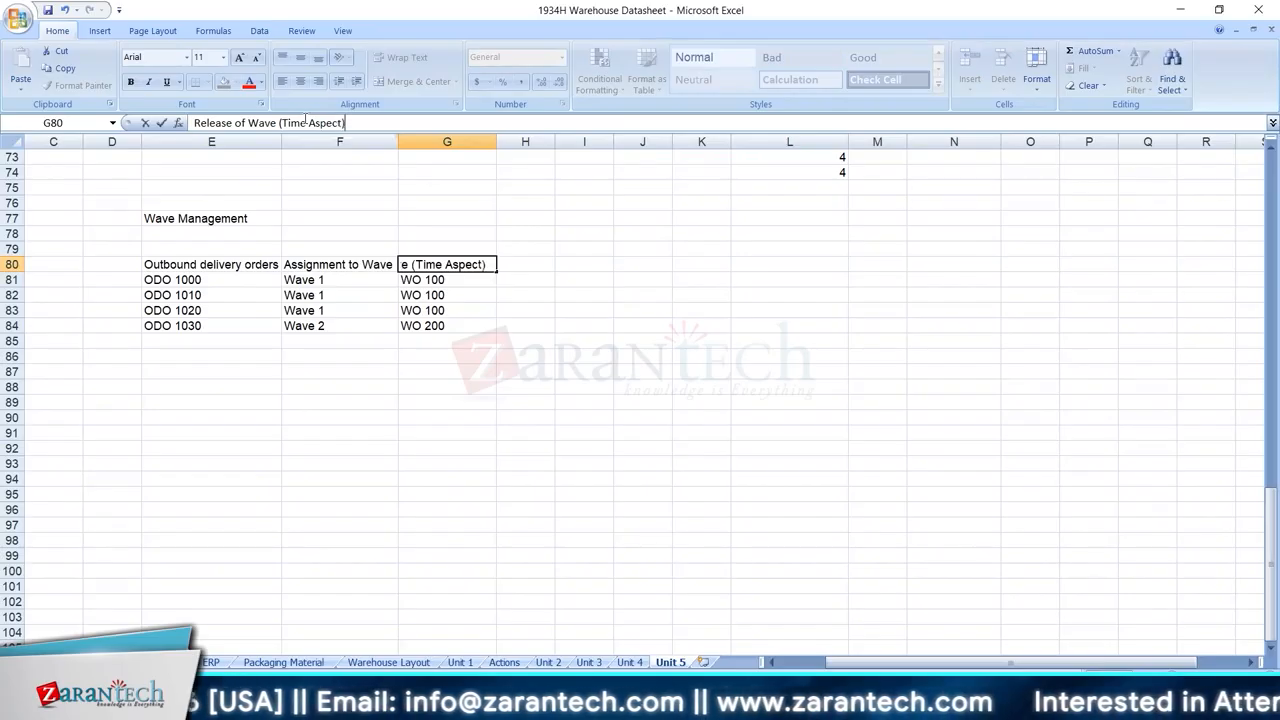
{"action": "key", "text": "Return"}
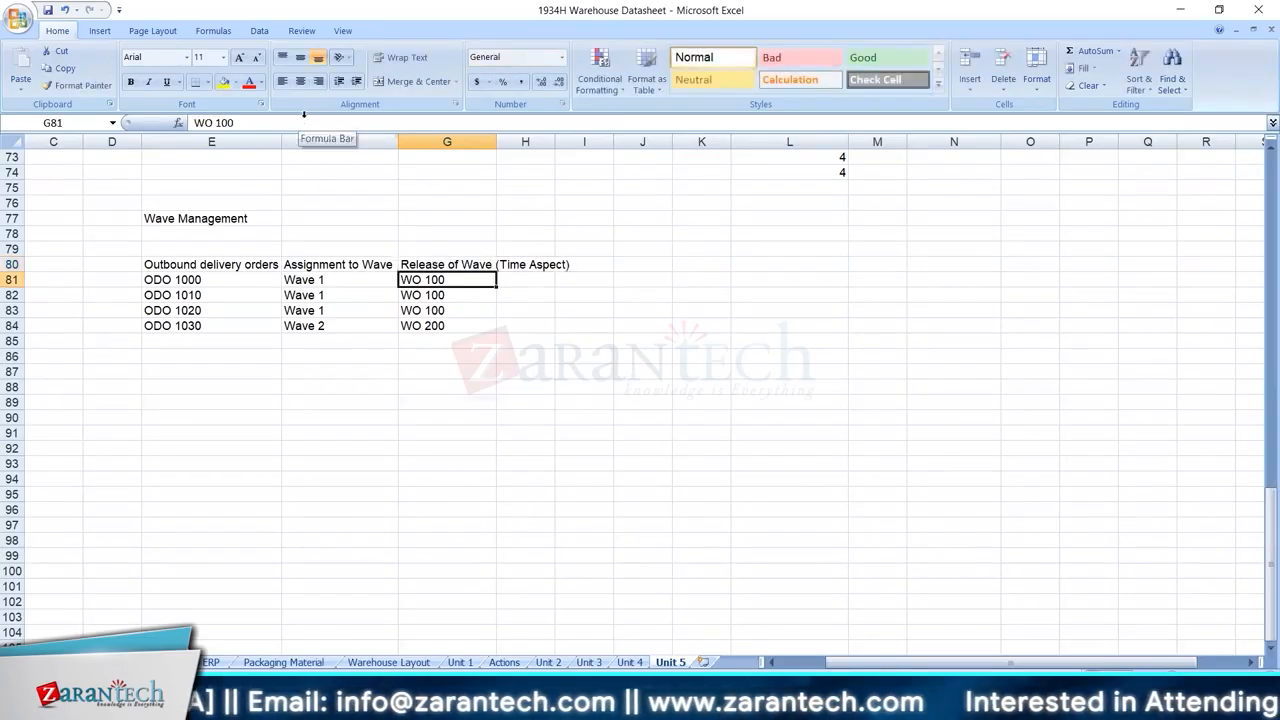
- Enter the note "(Grouping, Time)" in cell F77 beside the Wave Management title
{"action": "left_click", "coordinate": [352, 211]}
{"action": "type", "text": "("}
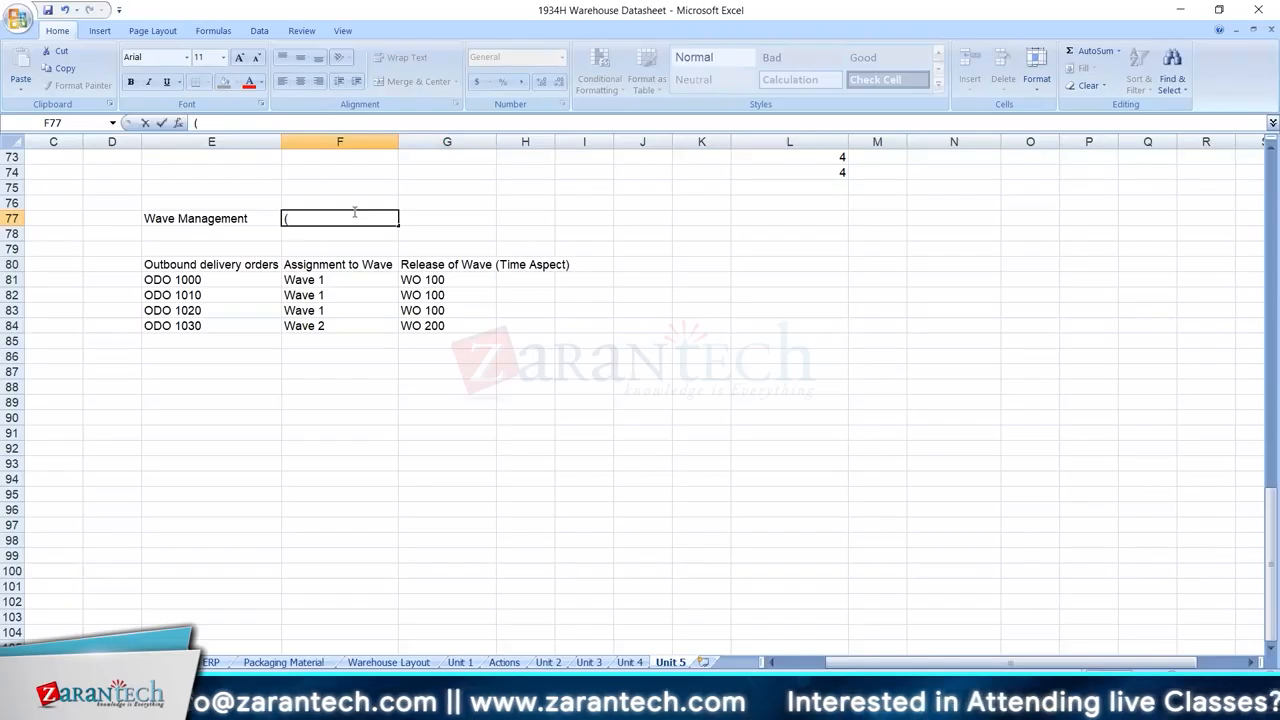
{"action": "type", "text": "Grou"}
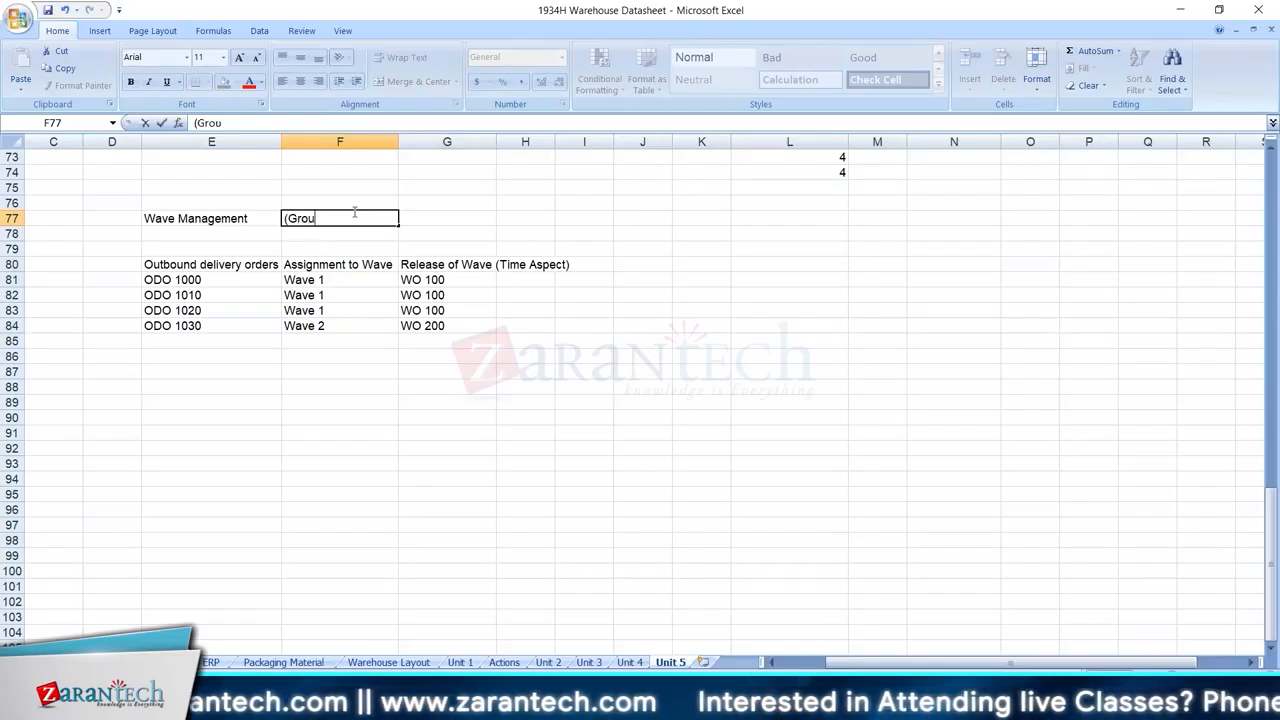
{"action": "type", "text": "ping,"}
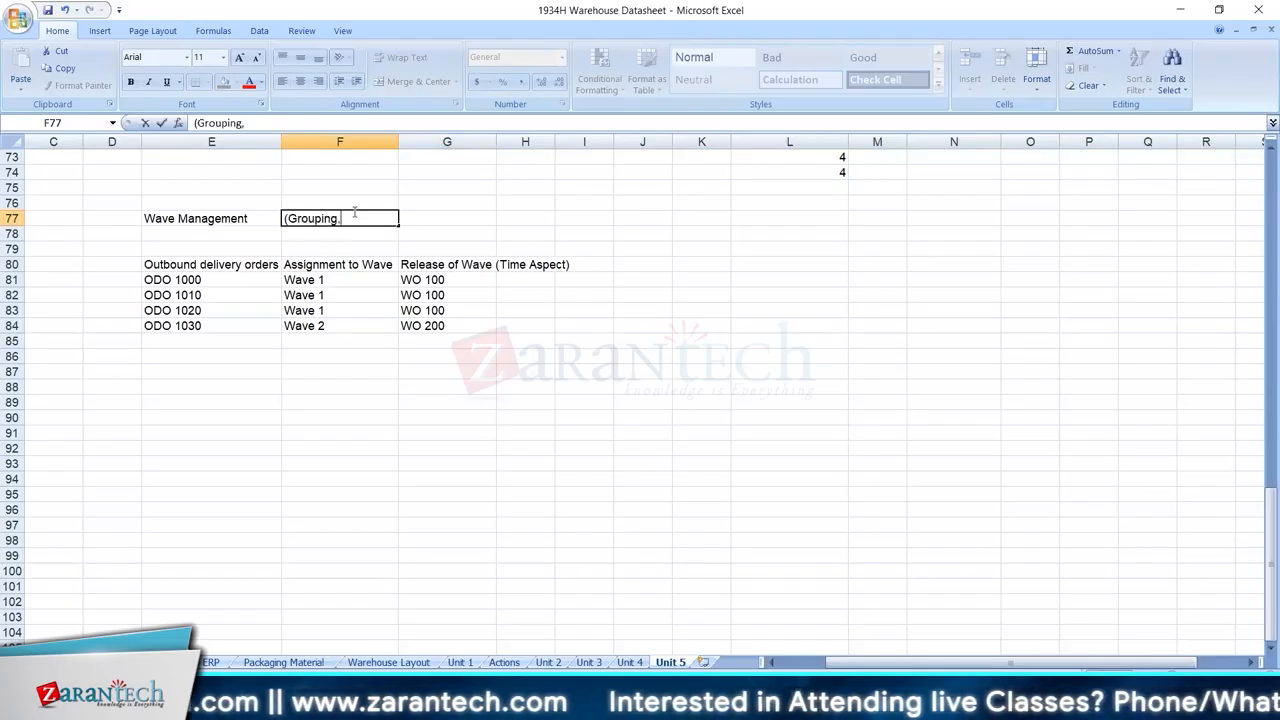
{"action": "type", "text": " Time "}
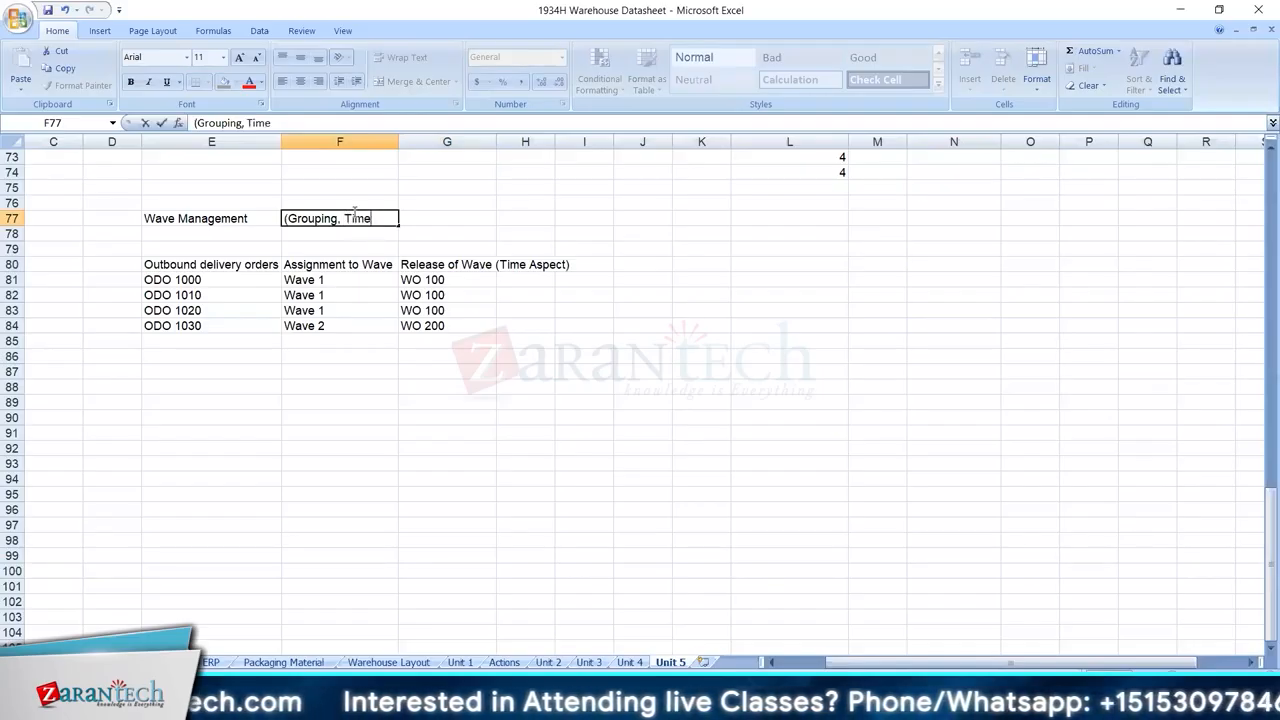
{"action": "type", "text": ")"}
{"action": "key", "text": "Return"}
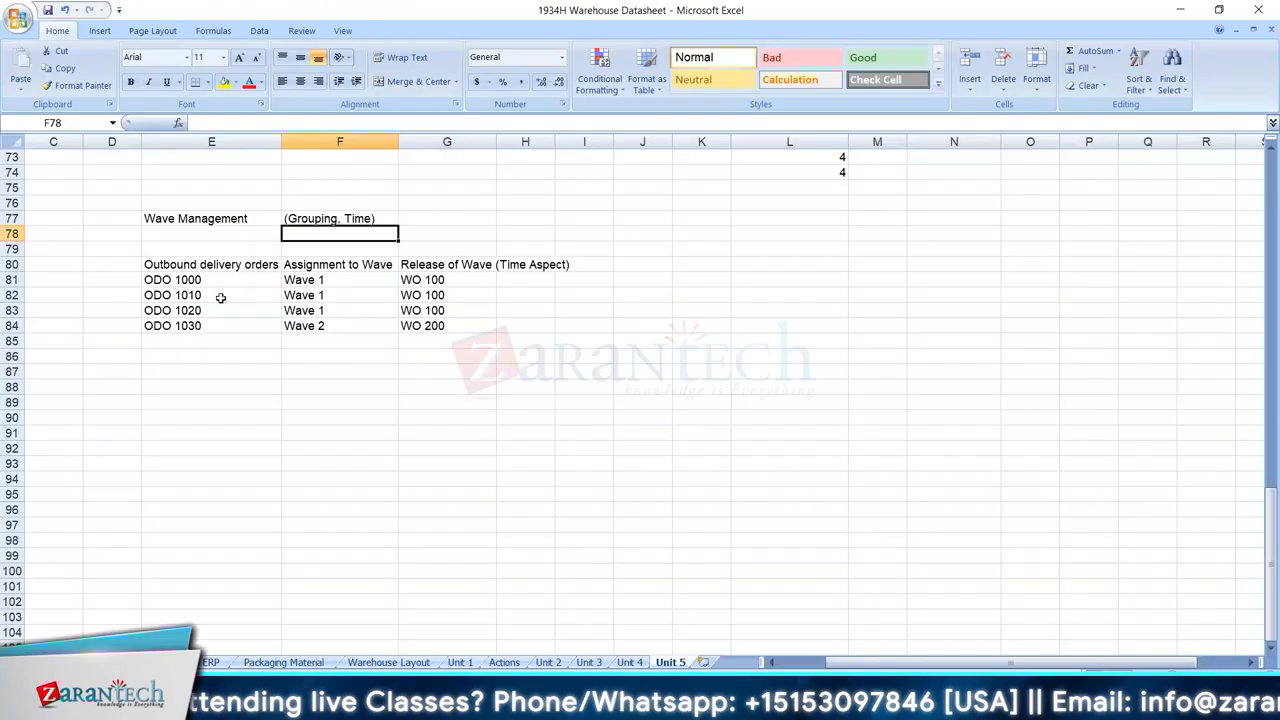
{"action": "left_click", "coordinate": [224, 328]}
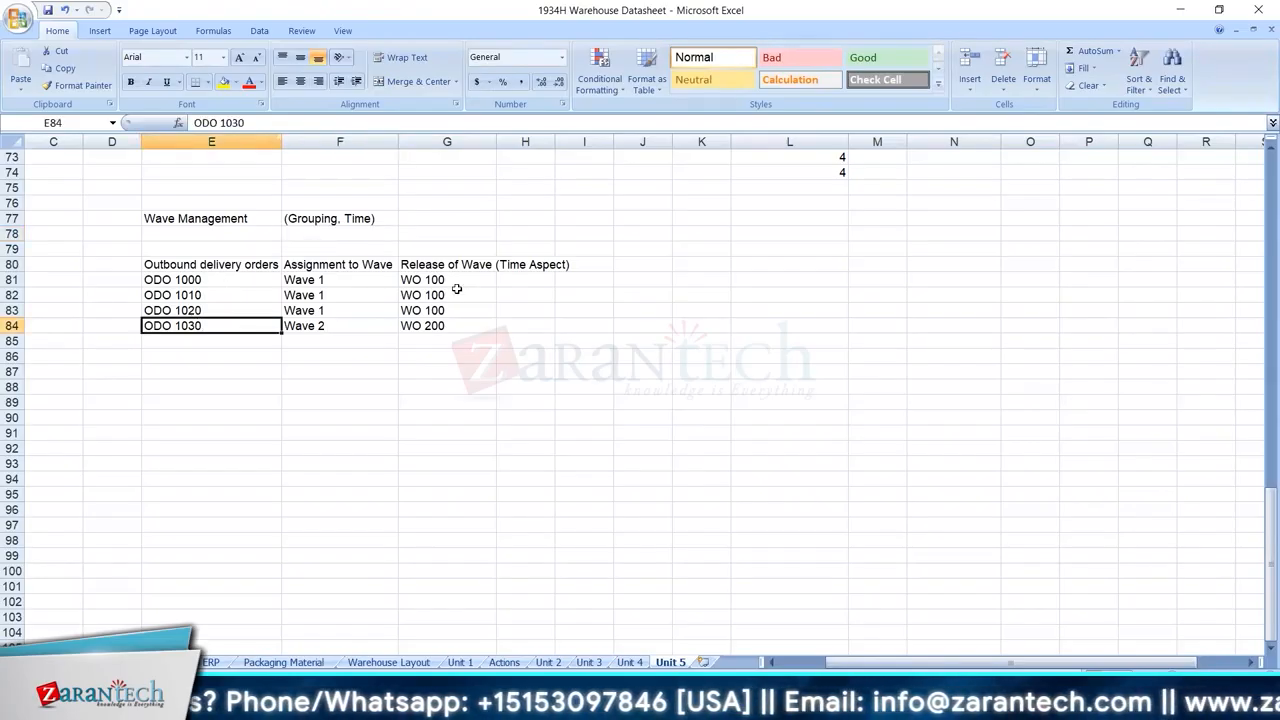
{"action": "left_click", "coordinate": [432, 266]}
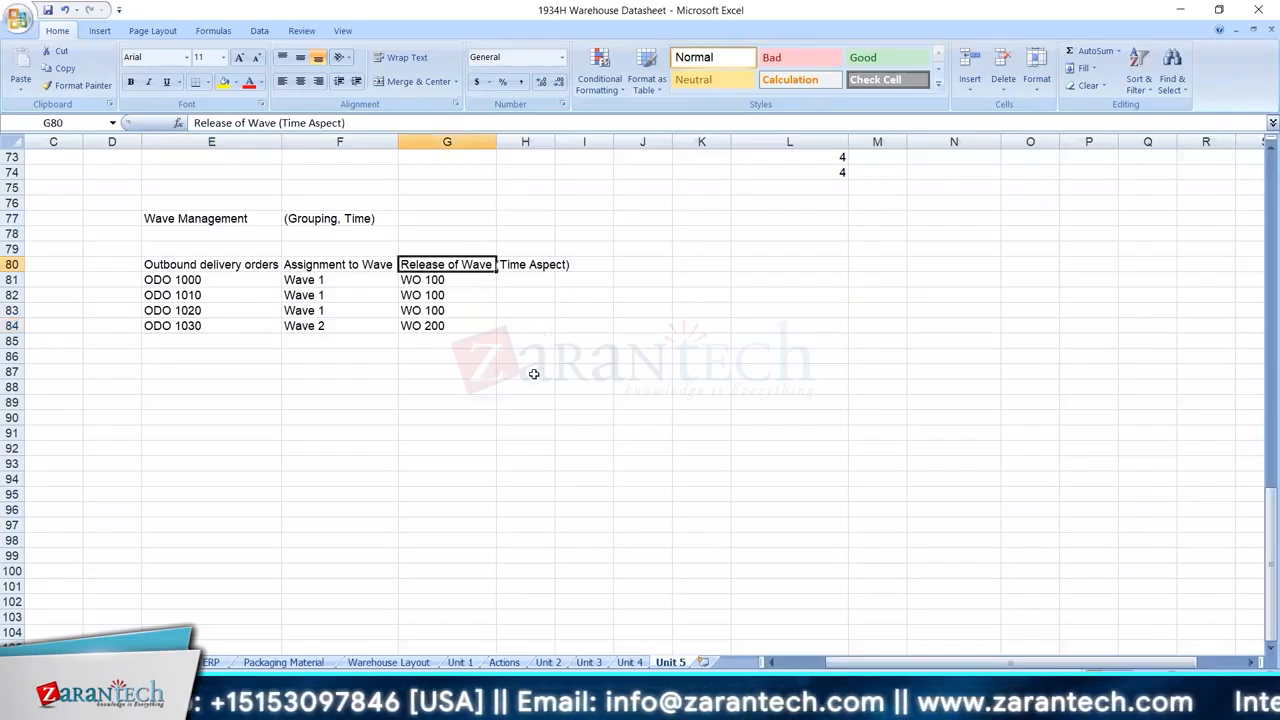
{"action": "mouse_move", "coordinate": [845, 700]}
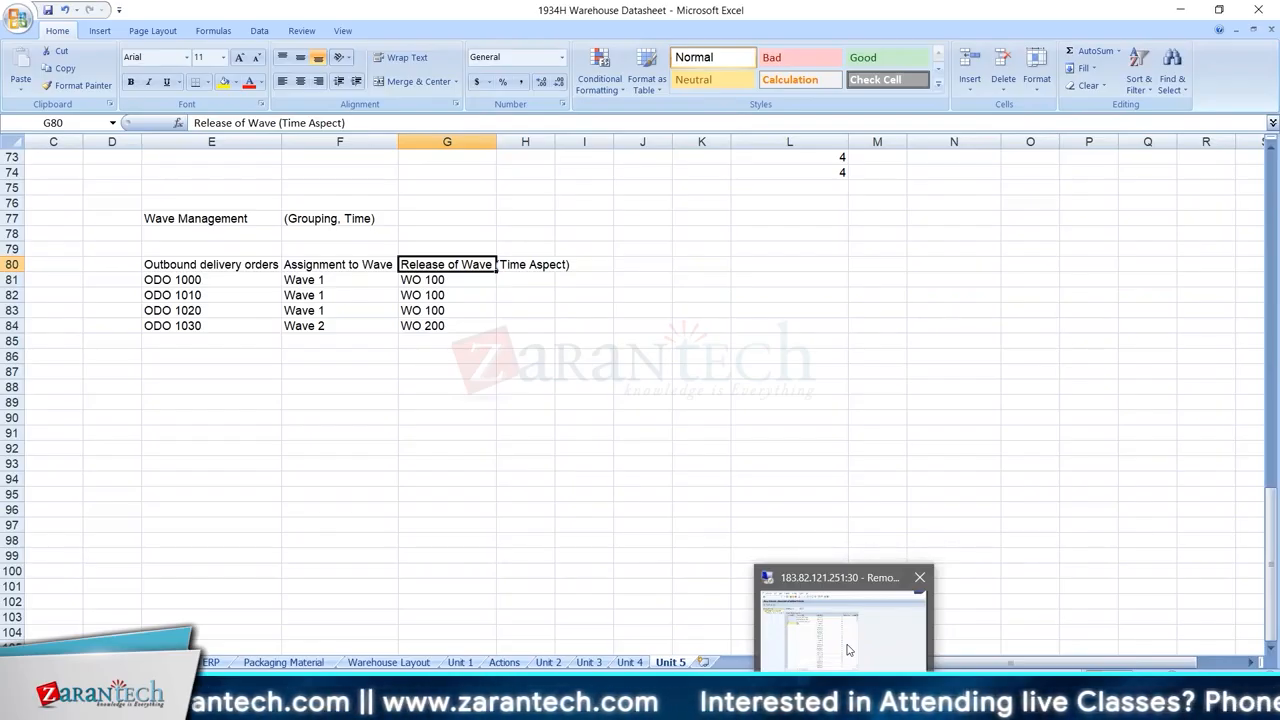
{"action": "left_click", "coordinate": [420, 281]}
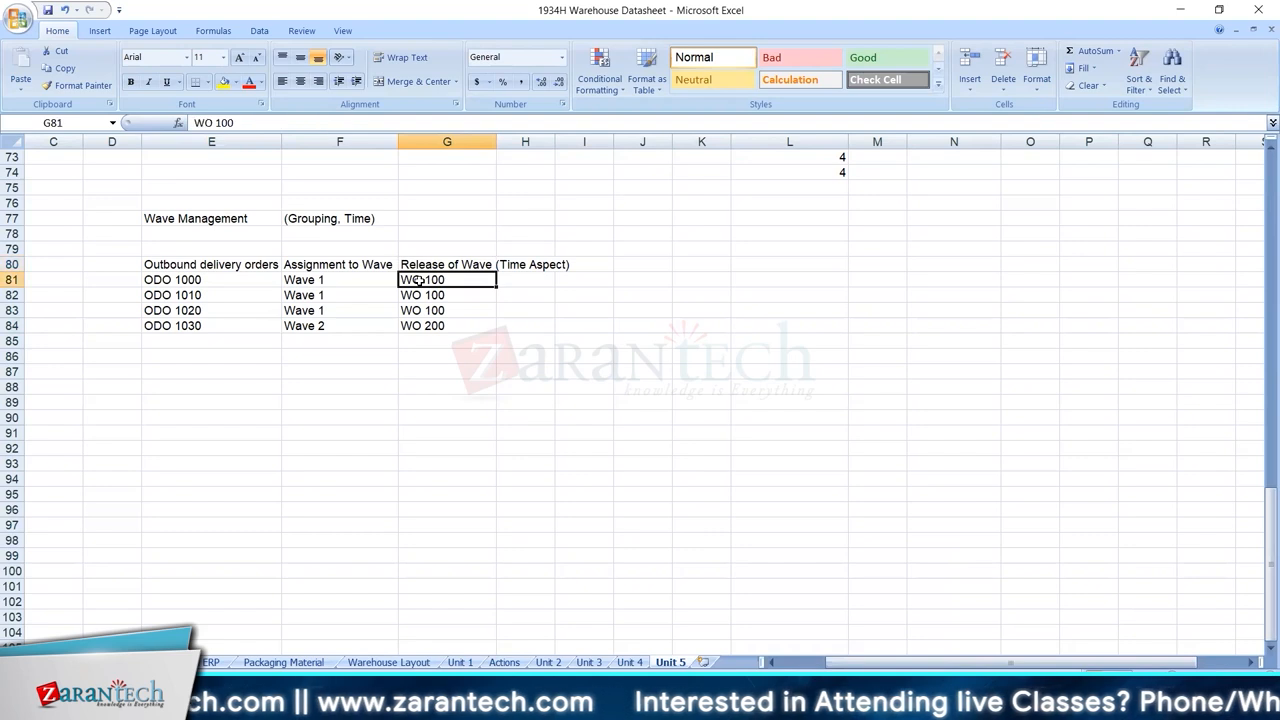
{"action": "left_click", "coordinate": [179, 280]}
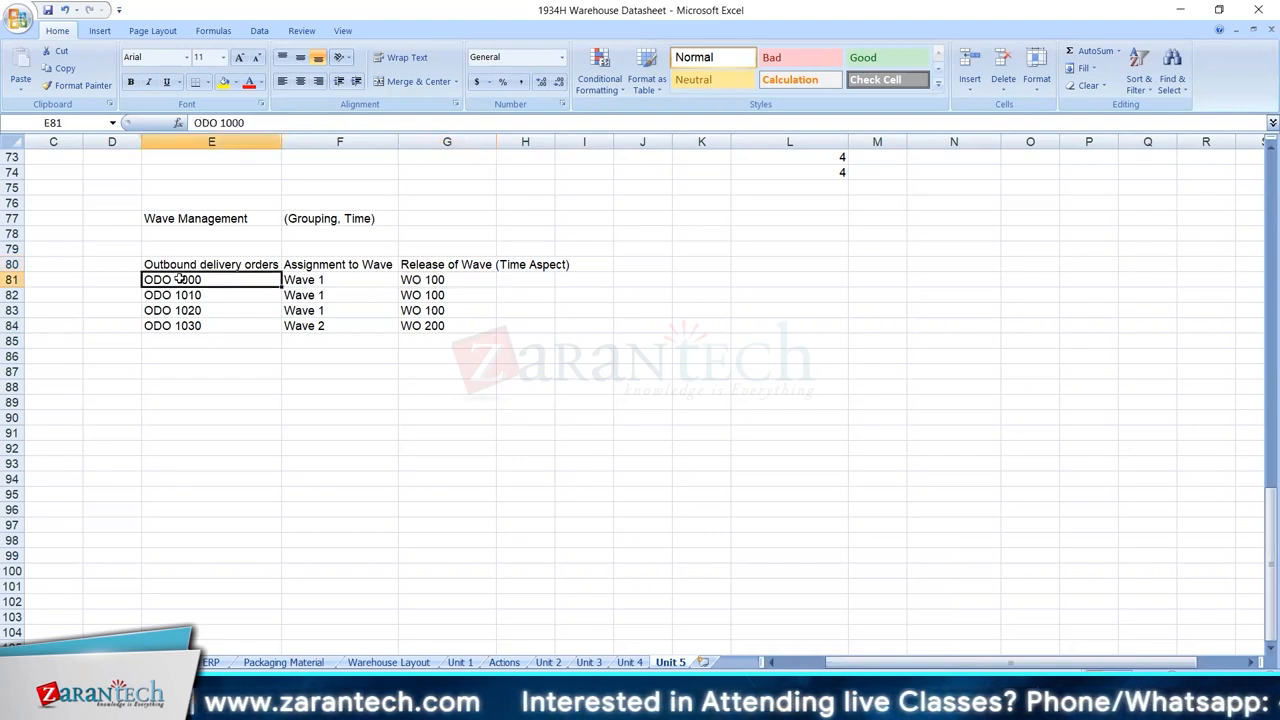
- Switch to the SAP wave template entries and set the release method to Automatic for templates 1, 2 and 3
{"action": "left_click", "coordinate": [530, 706]}
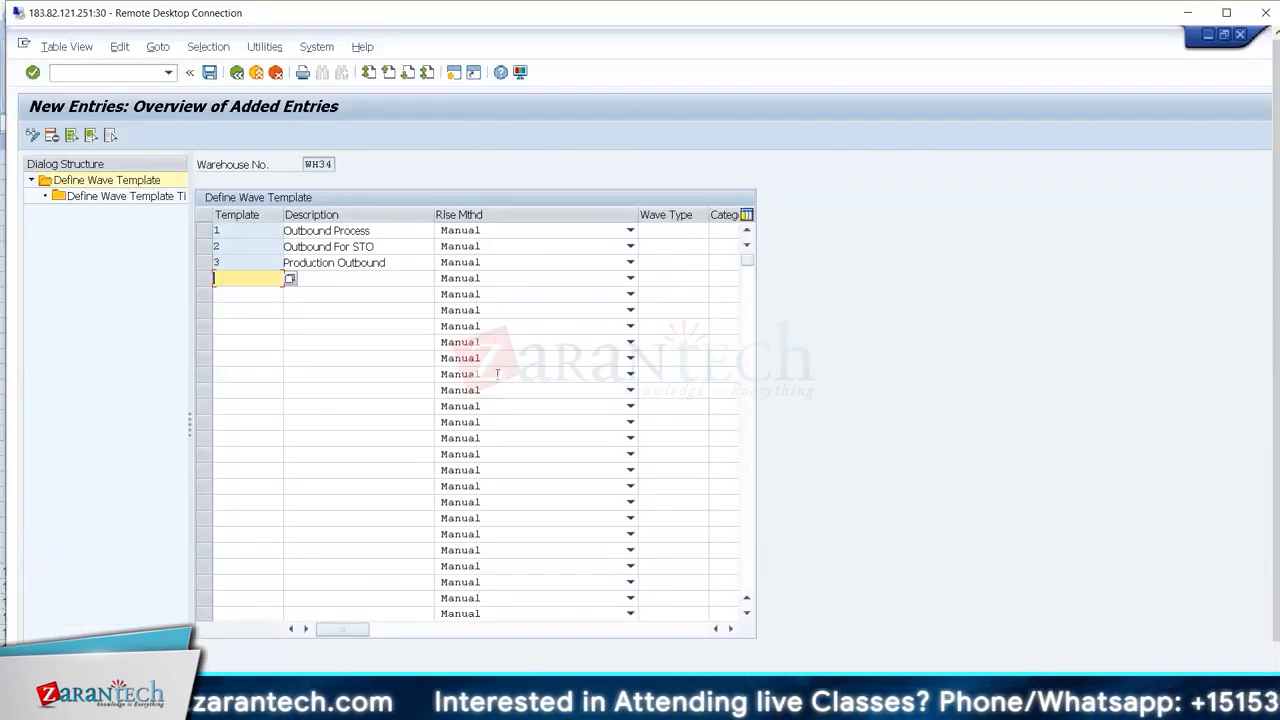
{"action": "left_click", "coordinate": [461, 236]}
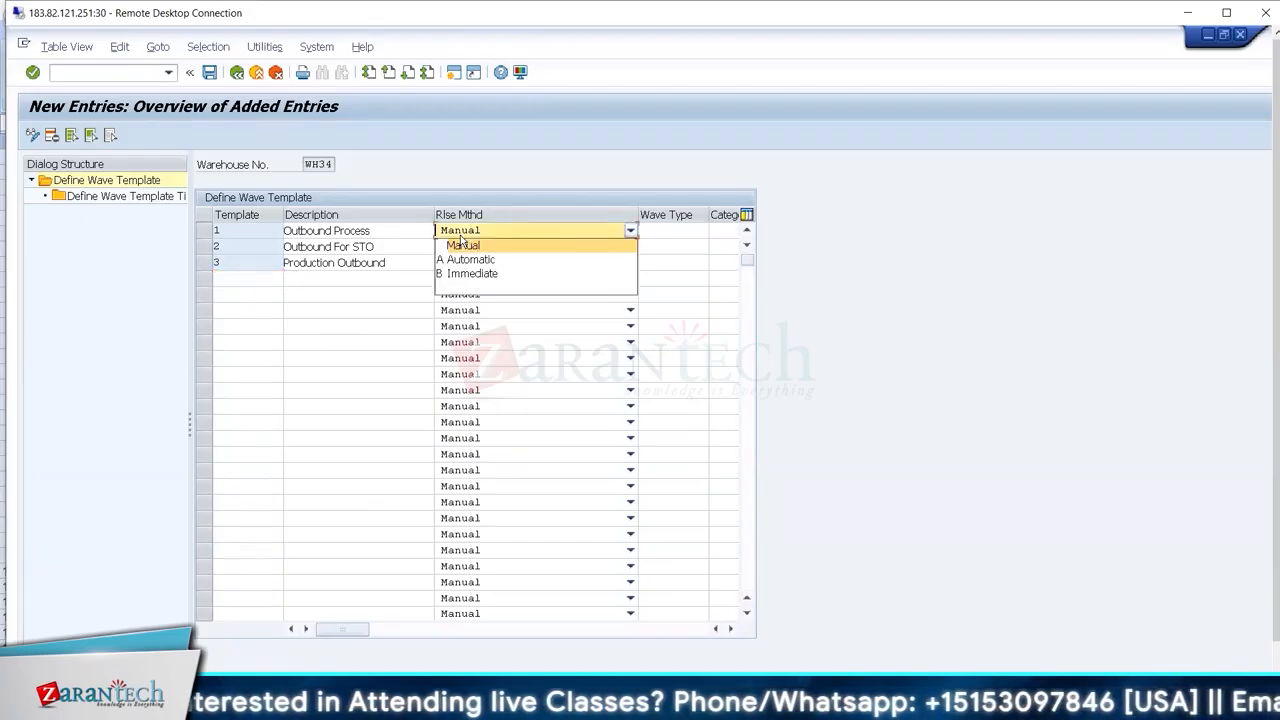
{"action": "left_click", "coordinate": [463, 259]}
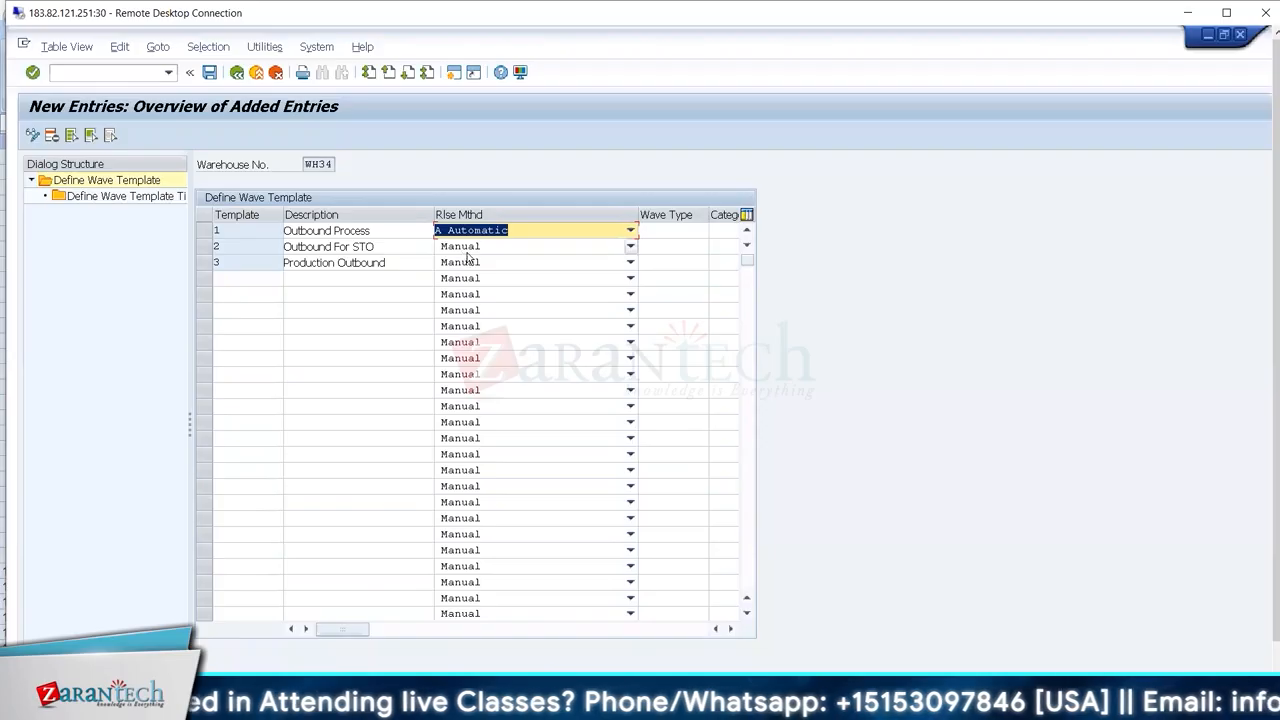
{"action": "left_click", "coordinate": [463, 247]}
{"action": "left_click", "coordinate": [466, 276]}
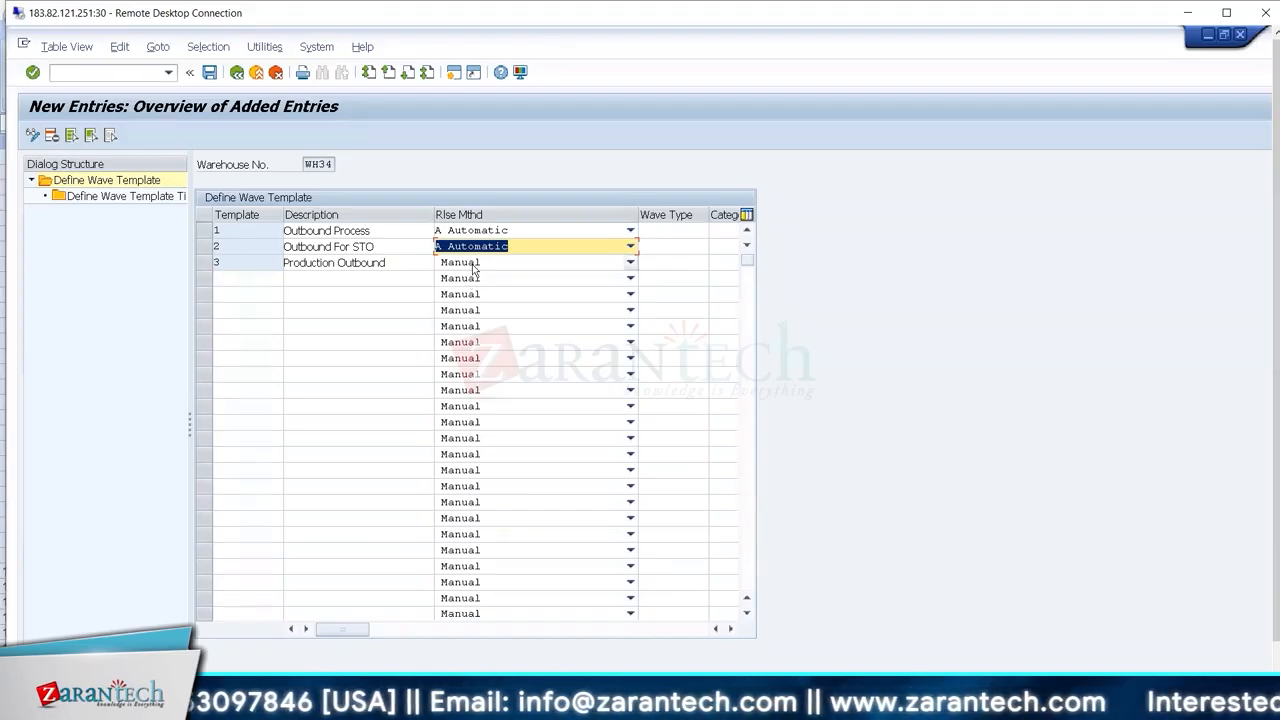
{"action": "left_click", "coordinate": [473, 264]}
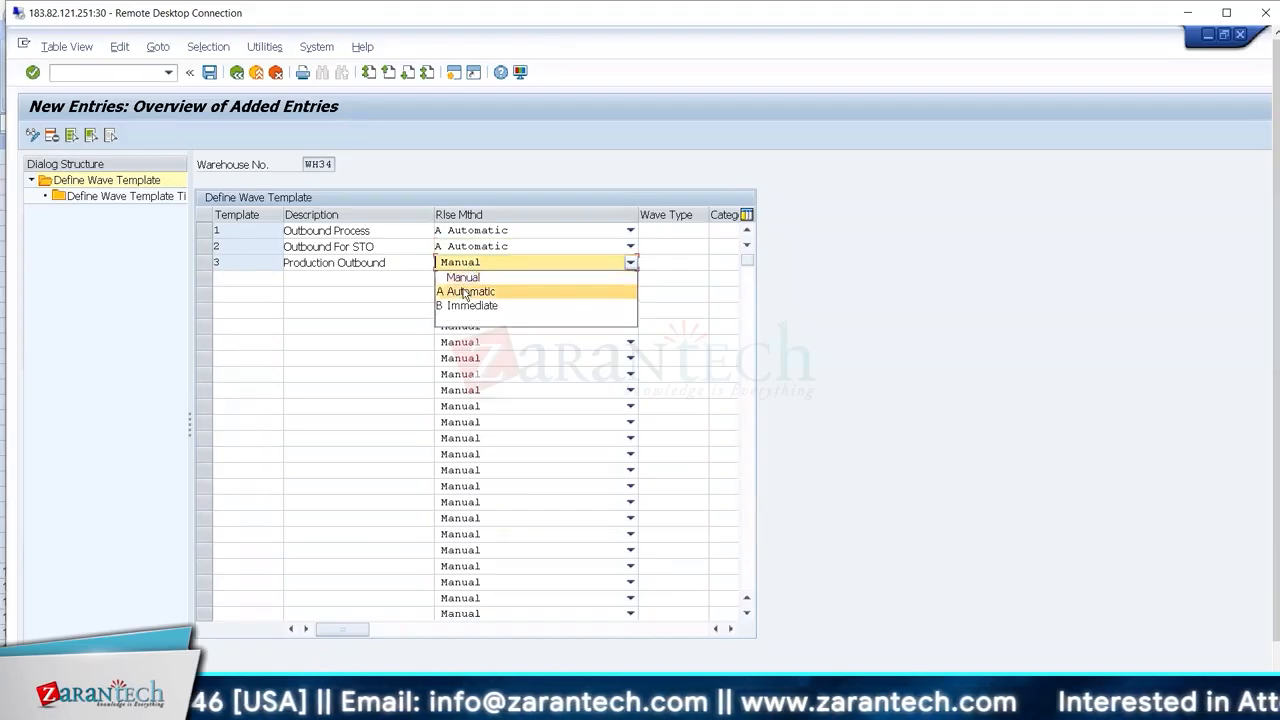
{"action": "left_click", "coordinate": [463, 291]}
{"action": "left_click", "coordinate": [483, 267]}
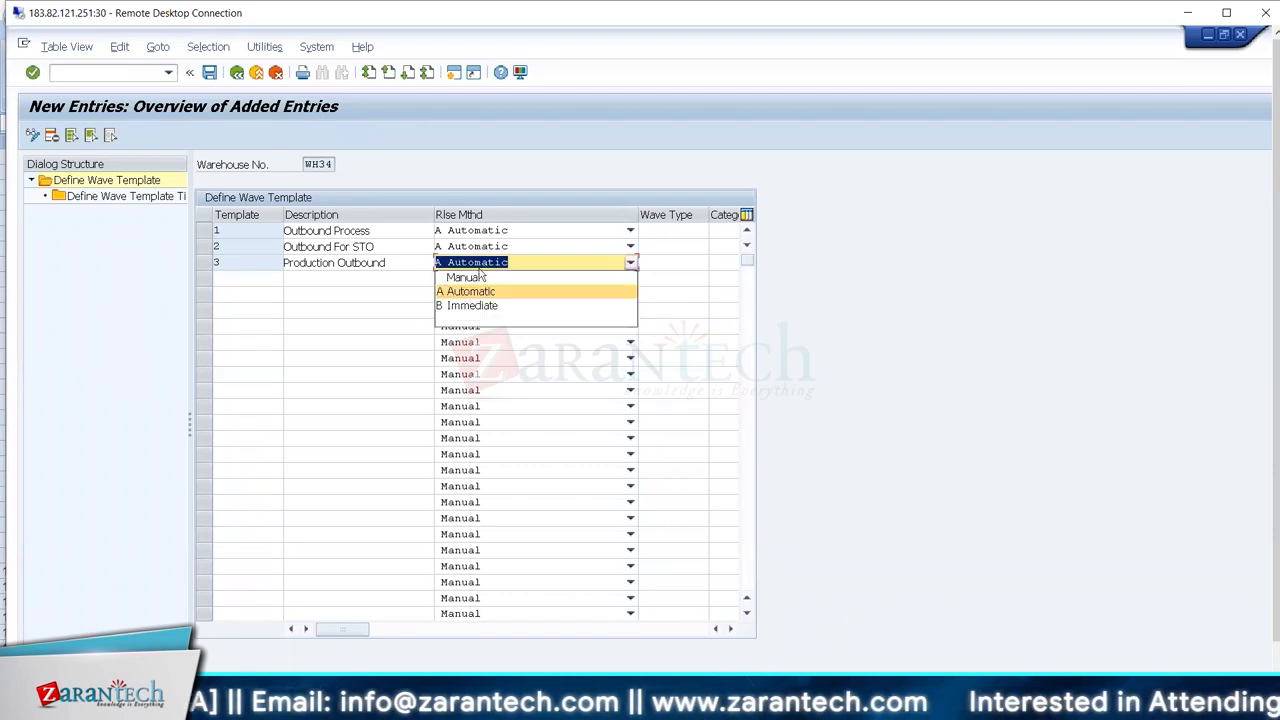
{"action": "left_click", "coordinate": [494, 167]}
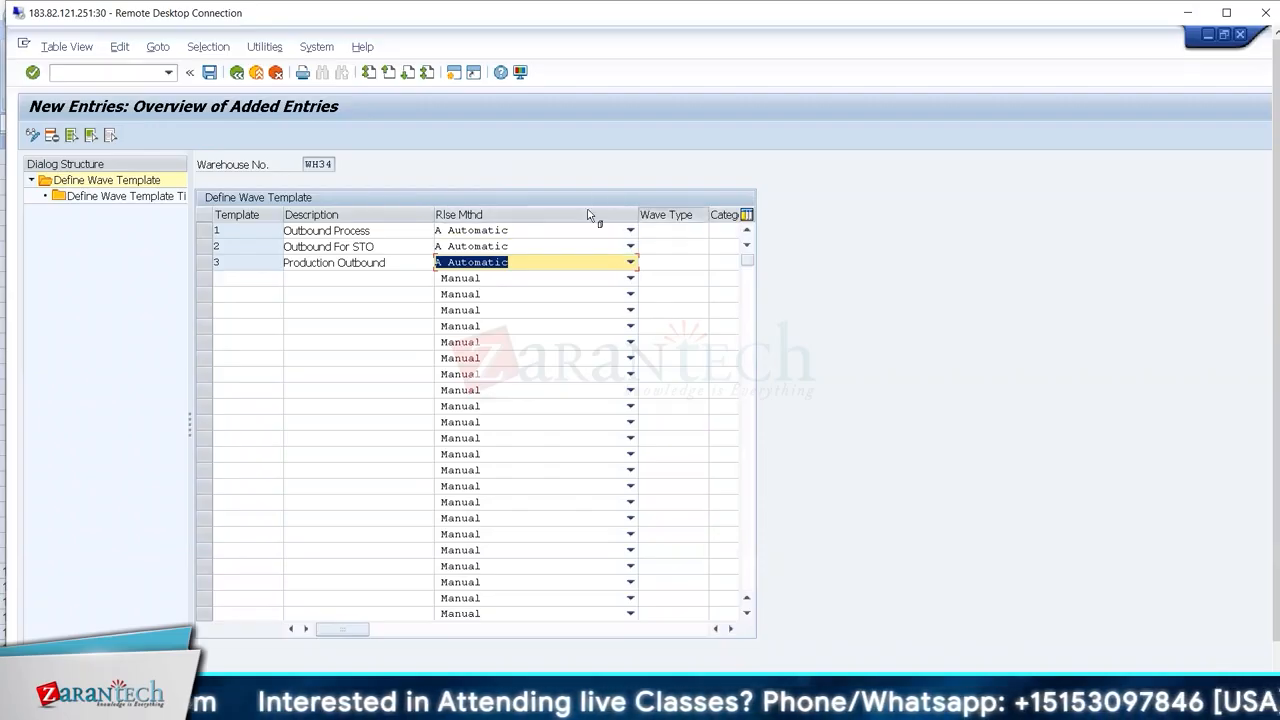
{"action": "key", "text": "Return"}
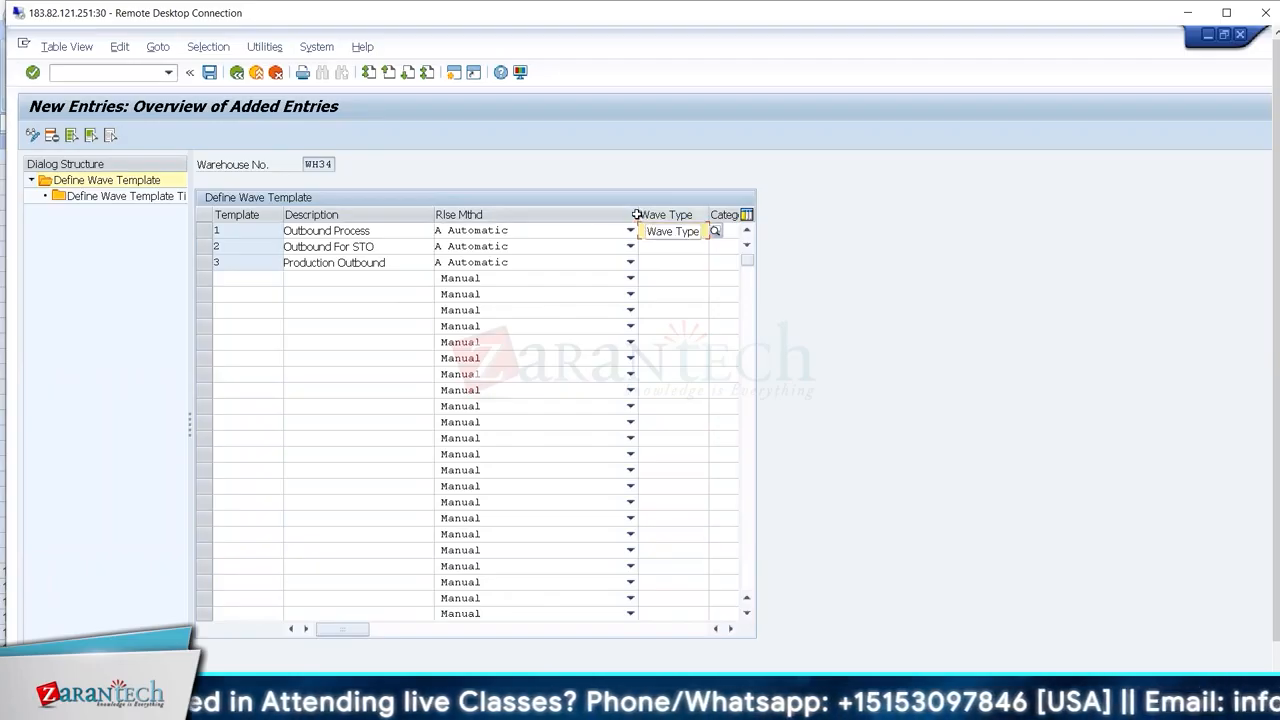
- Narrow the release method column and assign wave type Y214 to templates 1, 2 and 3
{"action": "left_click_drag", "start_coordinate": [637, 214], "coordinate": [380, 214]}
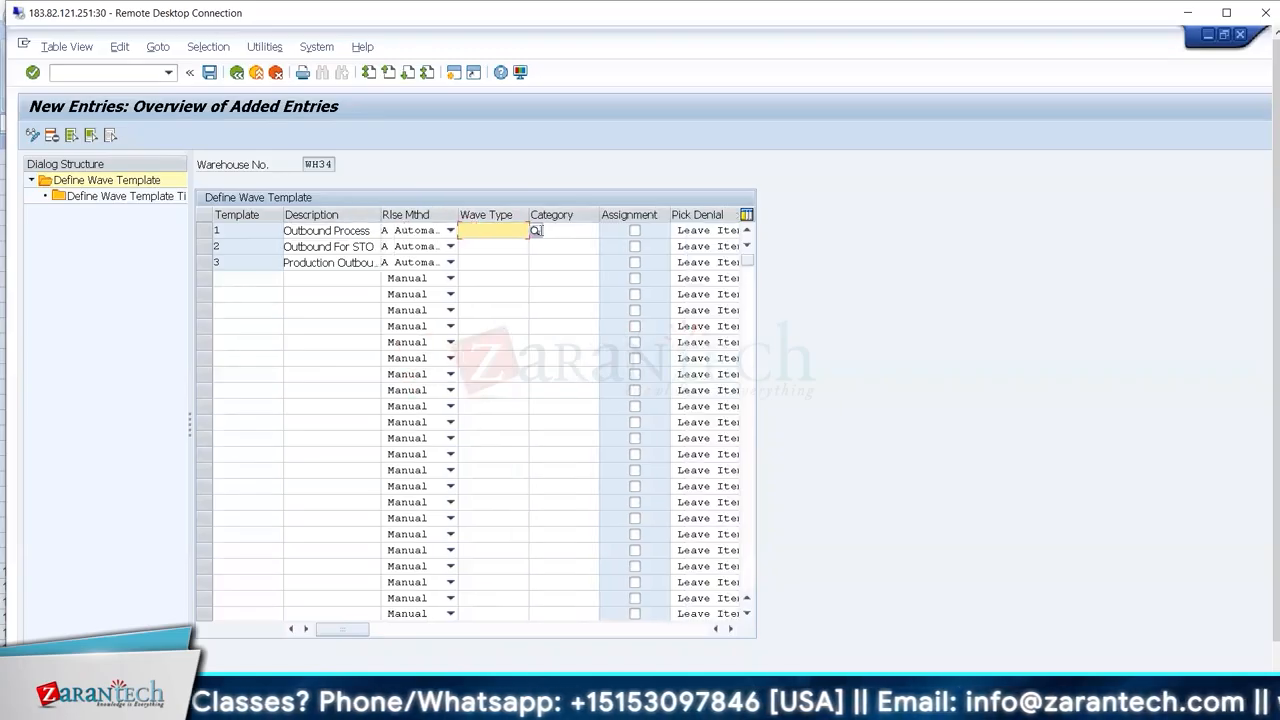
{"action": "left_click", "coordinate": [534, 231]}
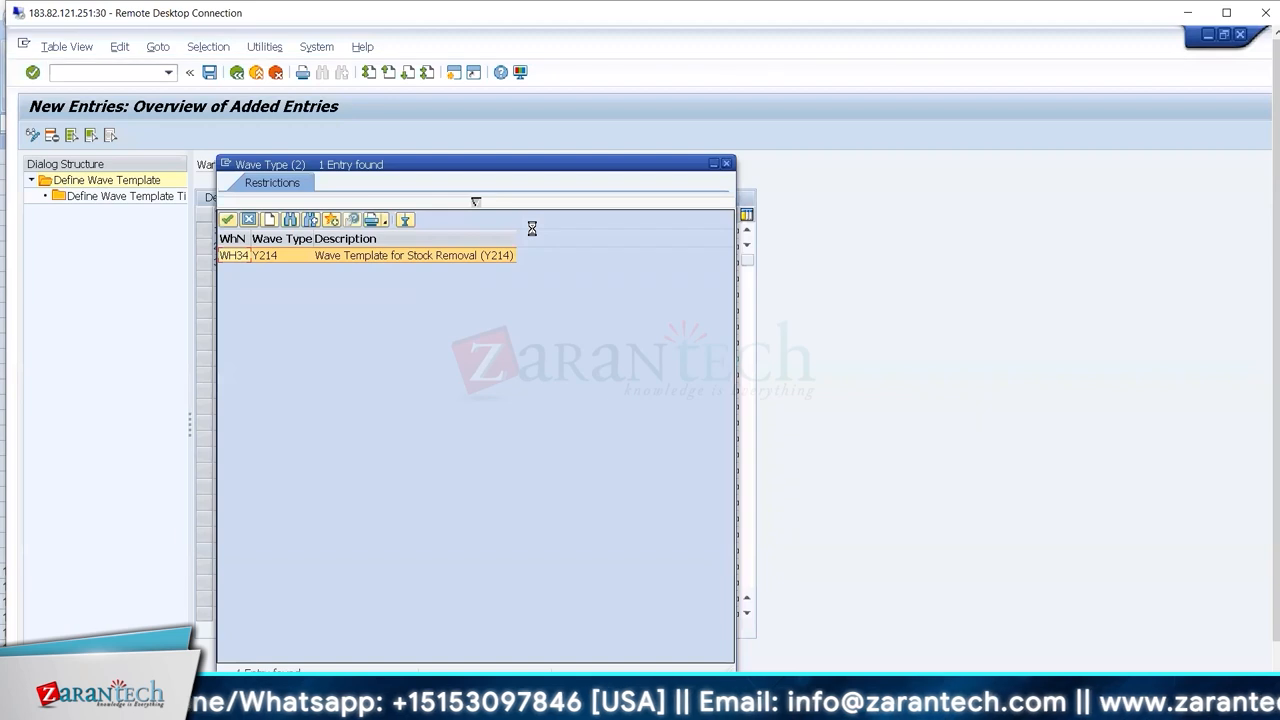
{"action": "double_click", "coordinate": [479, 252]}
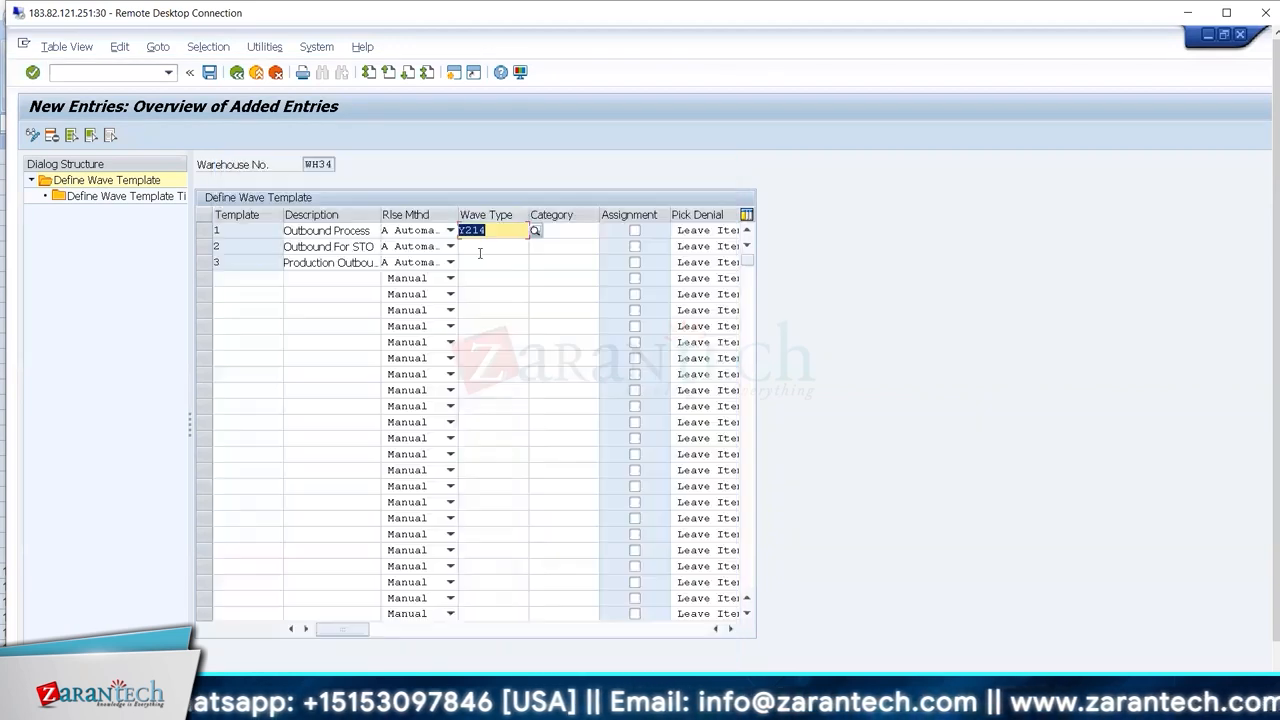
{"action": "left_click", "coordinate": [495, 250]}
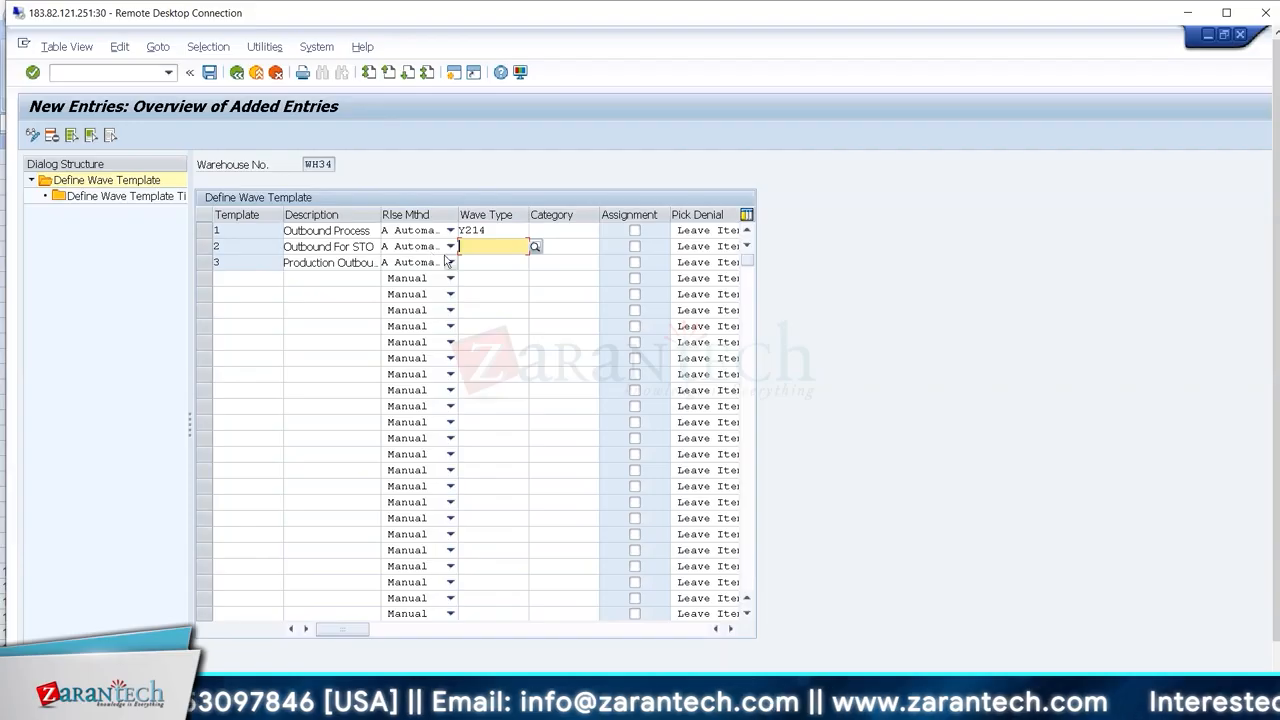
{"action": "left_click", "coordinate": [449, 262]}
{"action": "left_click", "coordinate": [528, 248]}
{"action": "left_click", "coordinate": [535, 264]}
{"action": "left_click", "coordinate": [535, 263]}
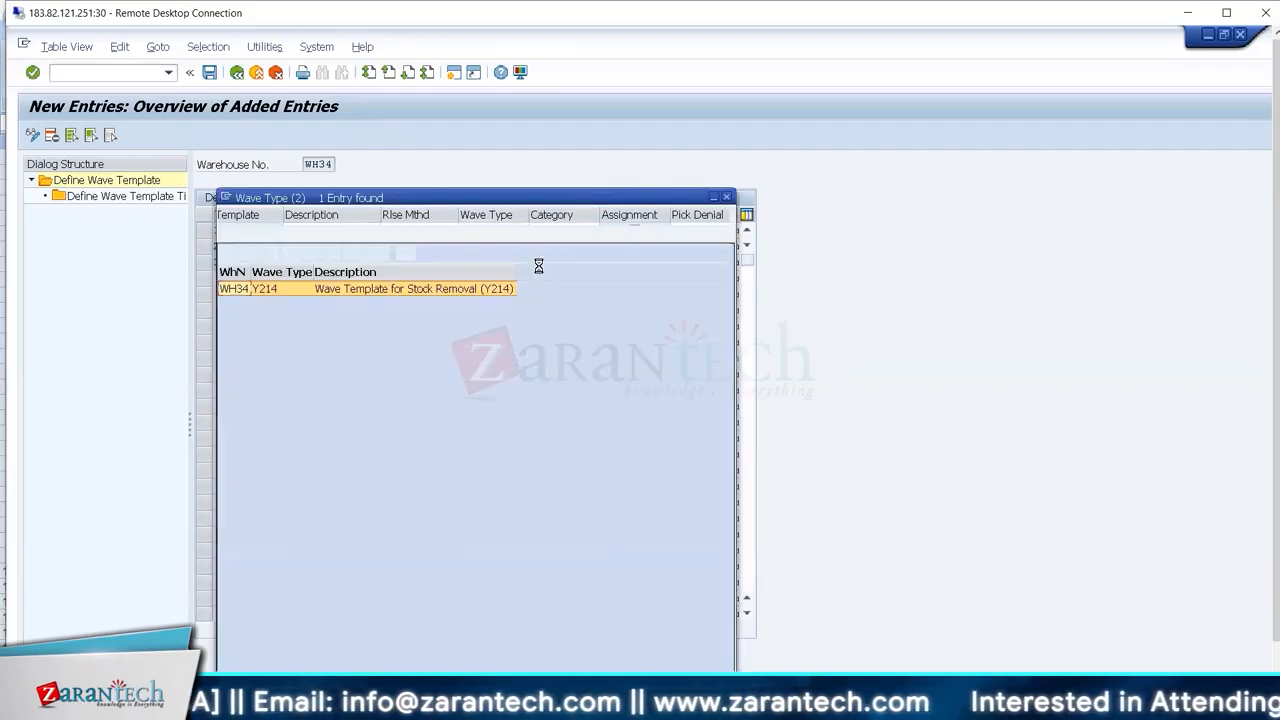
{"action": "double_click", "coordinate": [343, 289]}
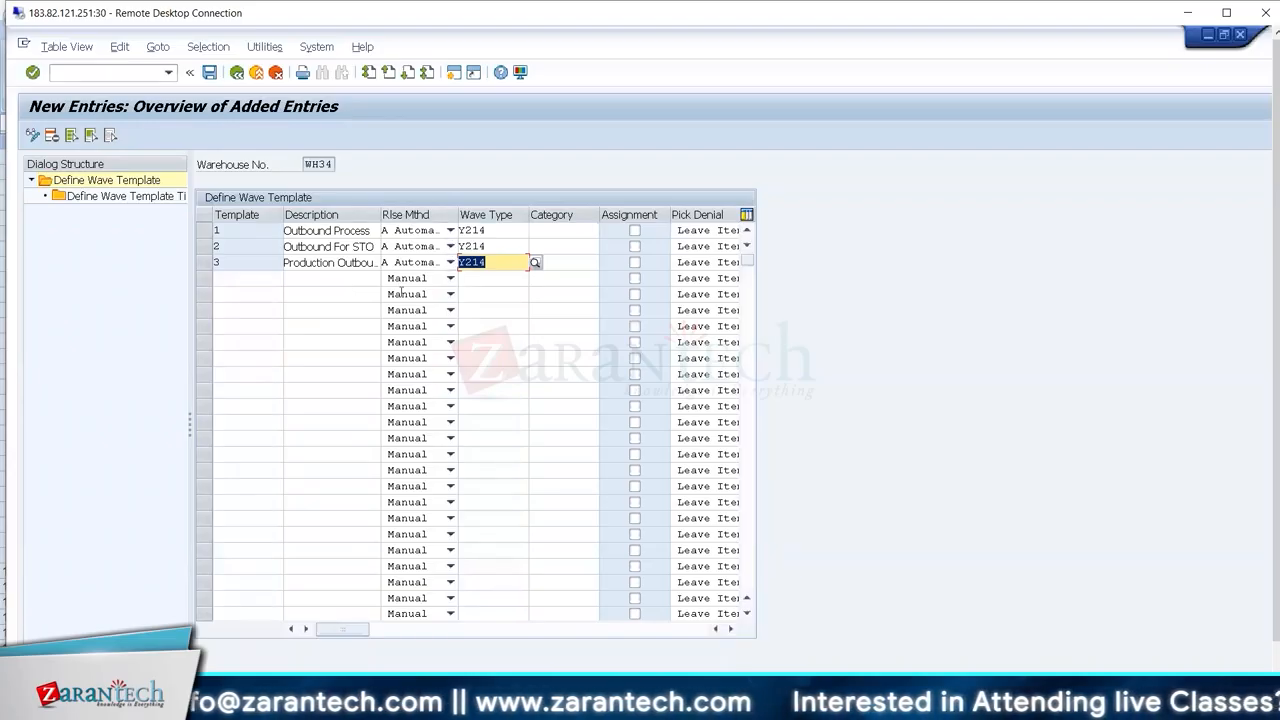
{"action": "left_click", "coordinate": [494, 246]}
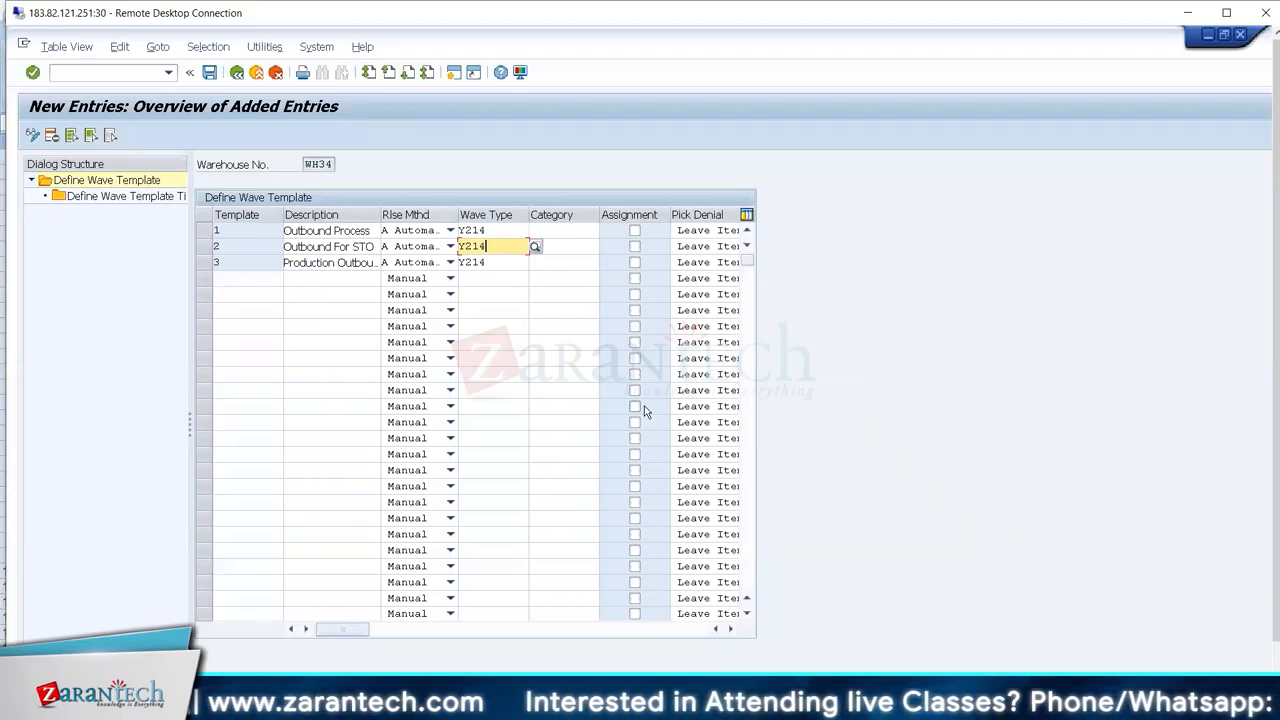
{"action": "left_click", "coordinate": [501, 230]}
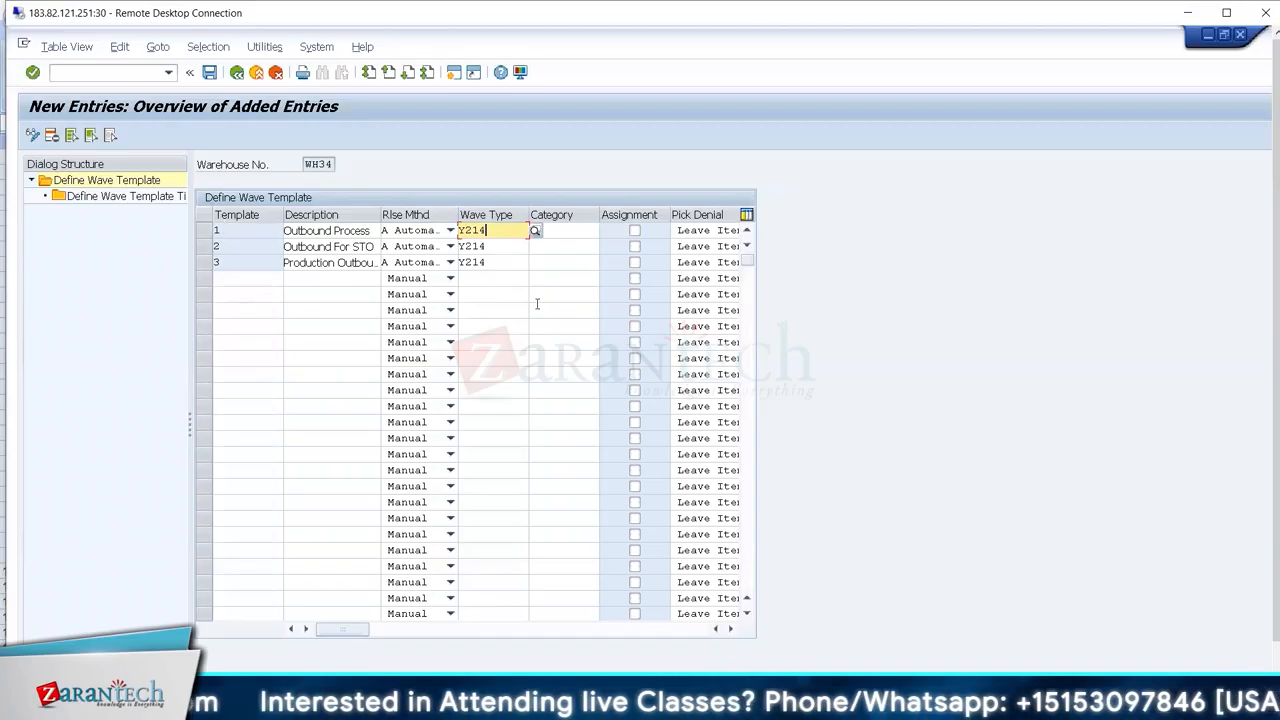
{"action": "left_click", "coordinate": [497, 261]}
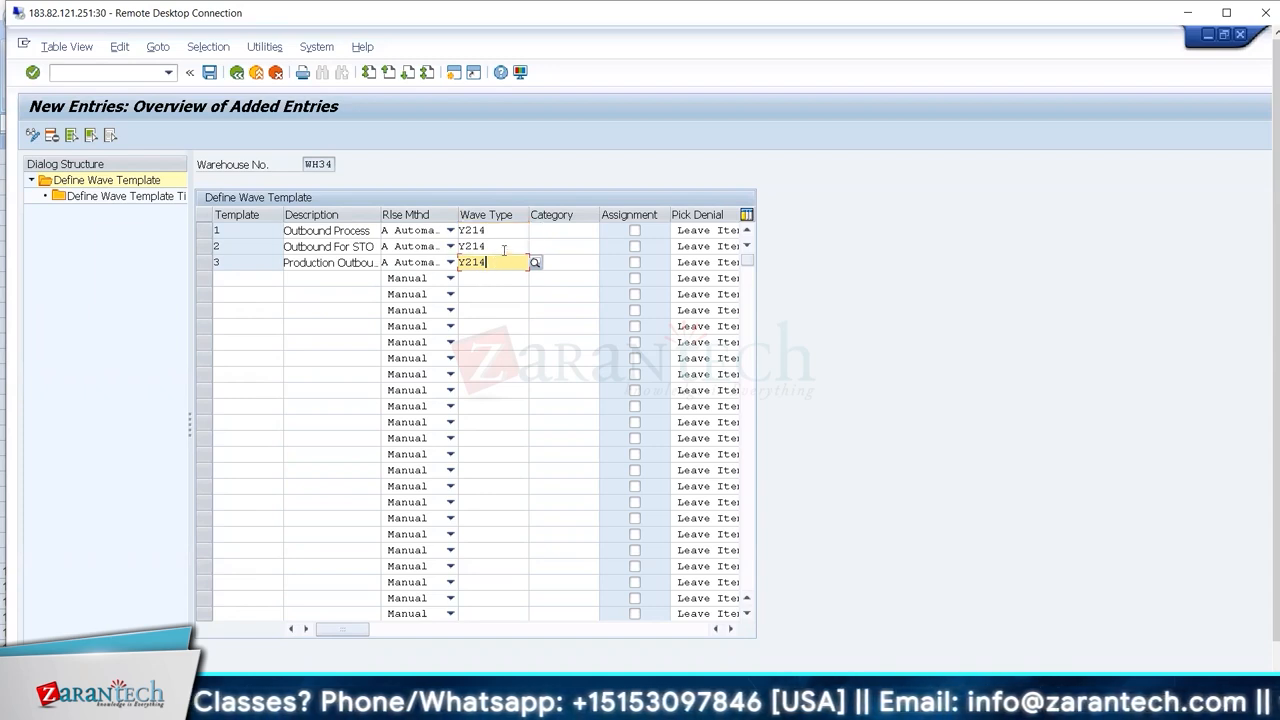
{"action": "left_click", "coordinate": [504, 247]}
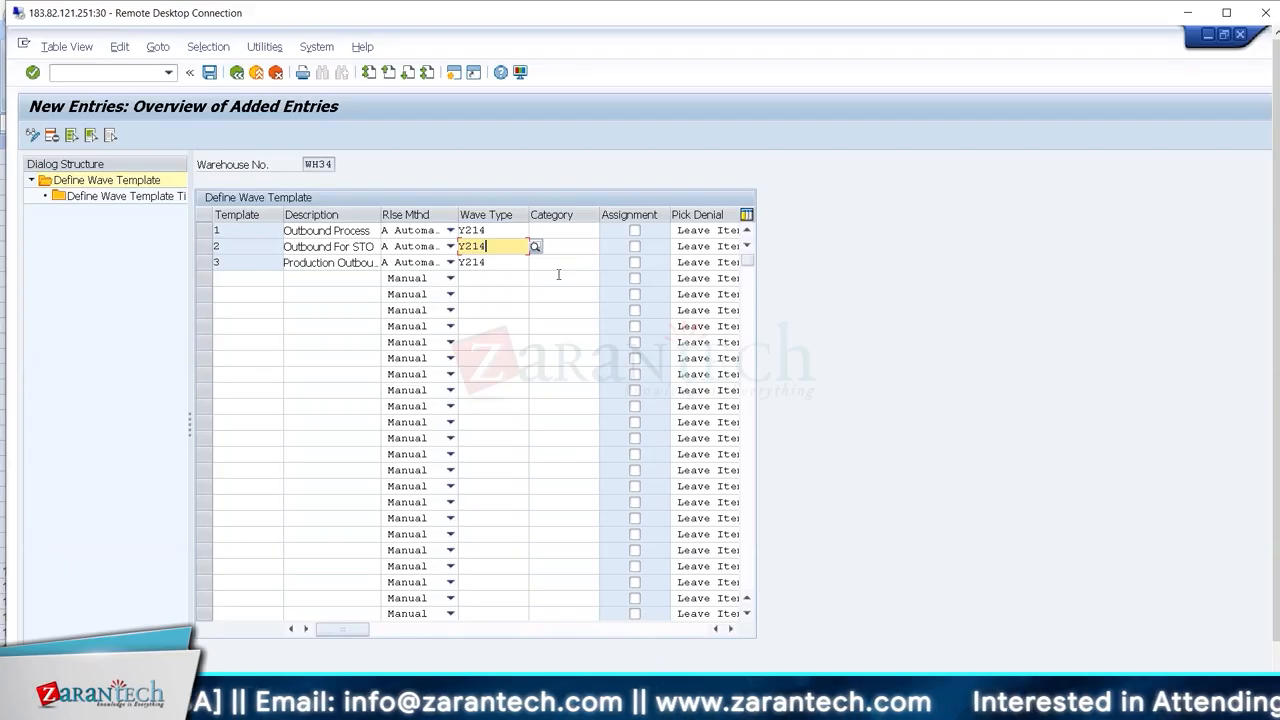
- Assign wave category Y1 to templates 1, 2 and 3
{"action": "left_click", "coordinate": [580, 231]}
{"action": "left_click", "coordinate": [607, 231]}
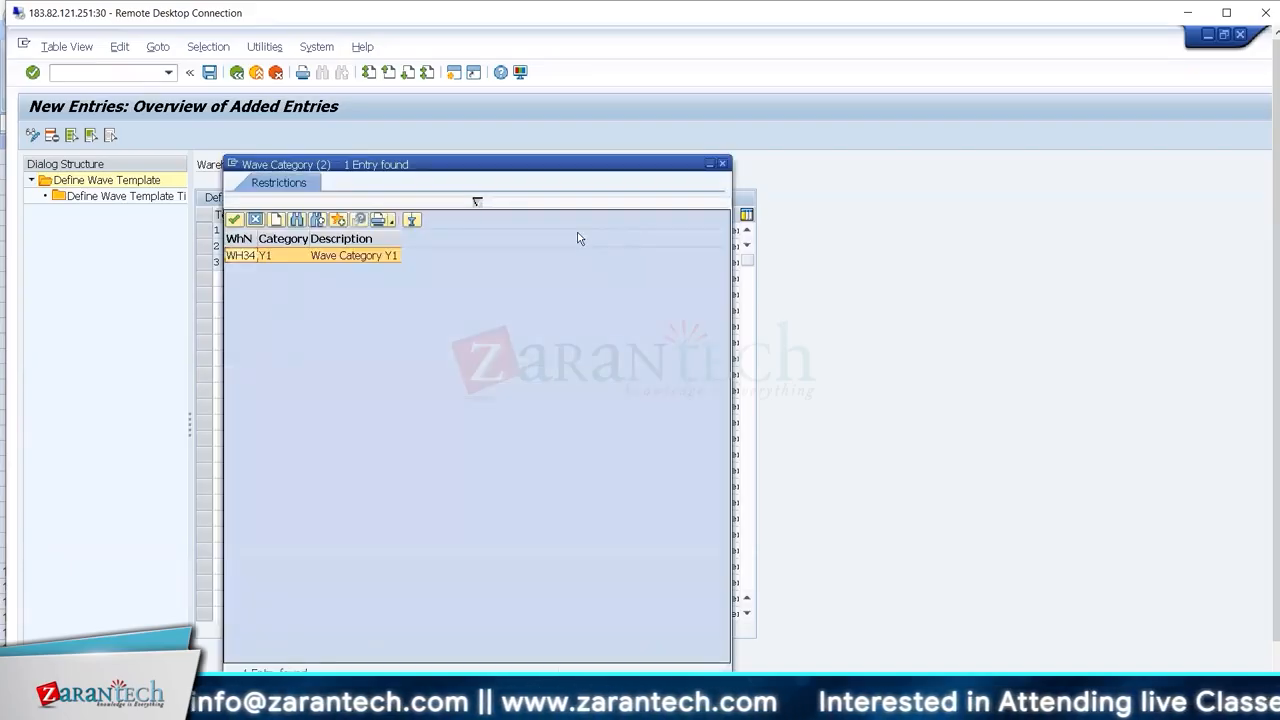
{"action": "double_click", "coordinate": [386, 255]}
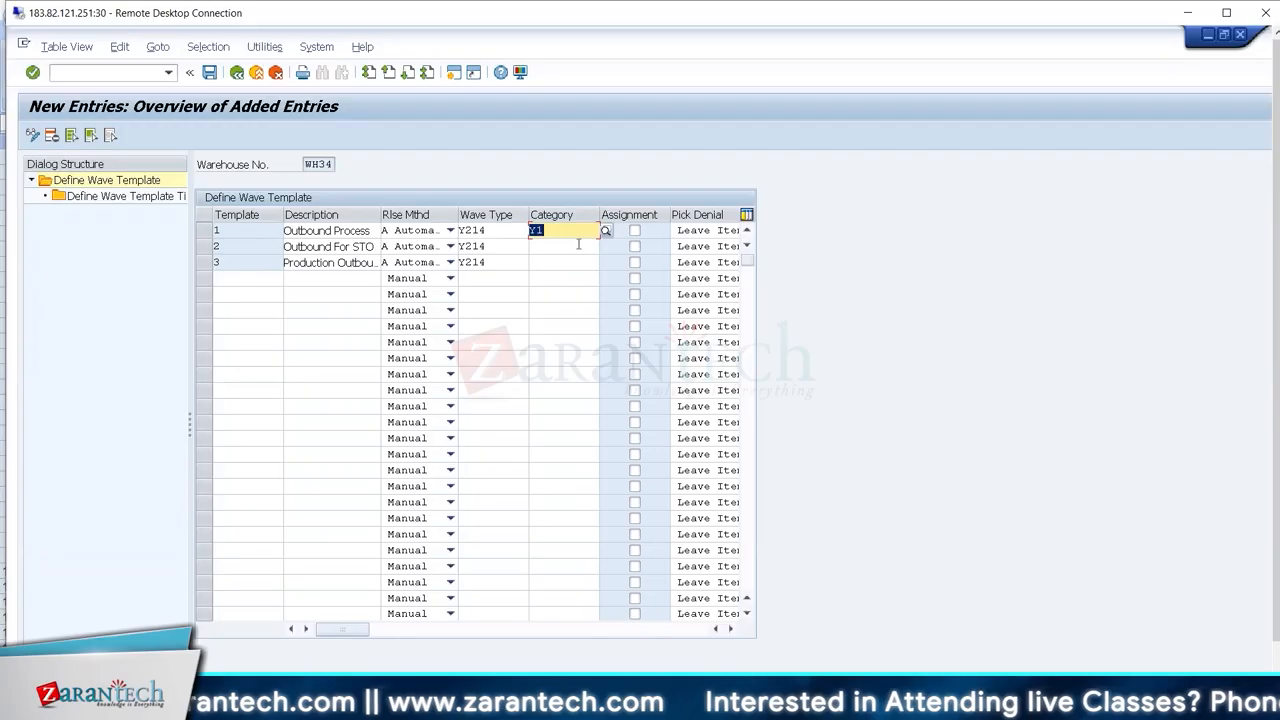
{"action": "left_click", "coordinate": [596, 250]}
{"action": "left_click", "coordinate": [606, 249]}
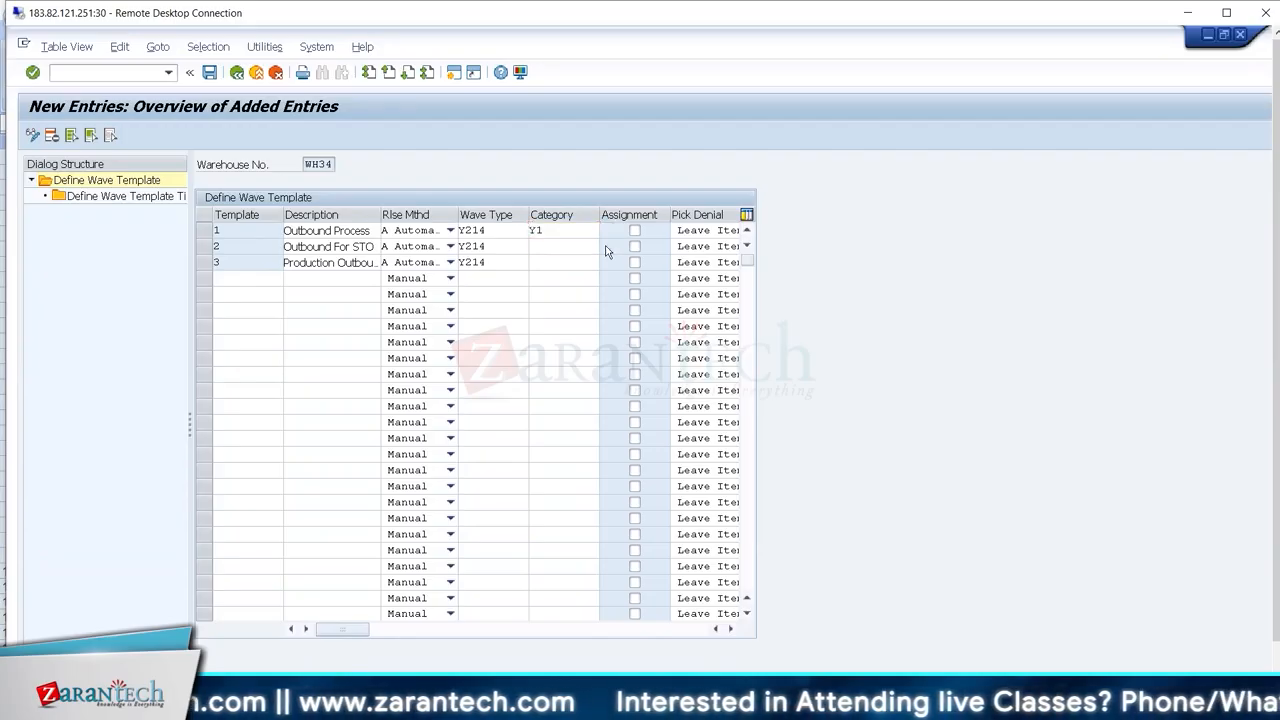
{"action": "double_click", "coordinate": [340, 271]}
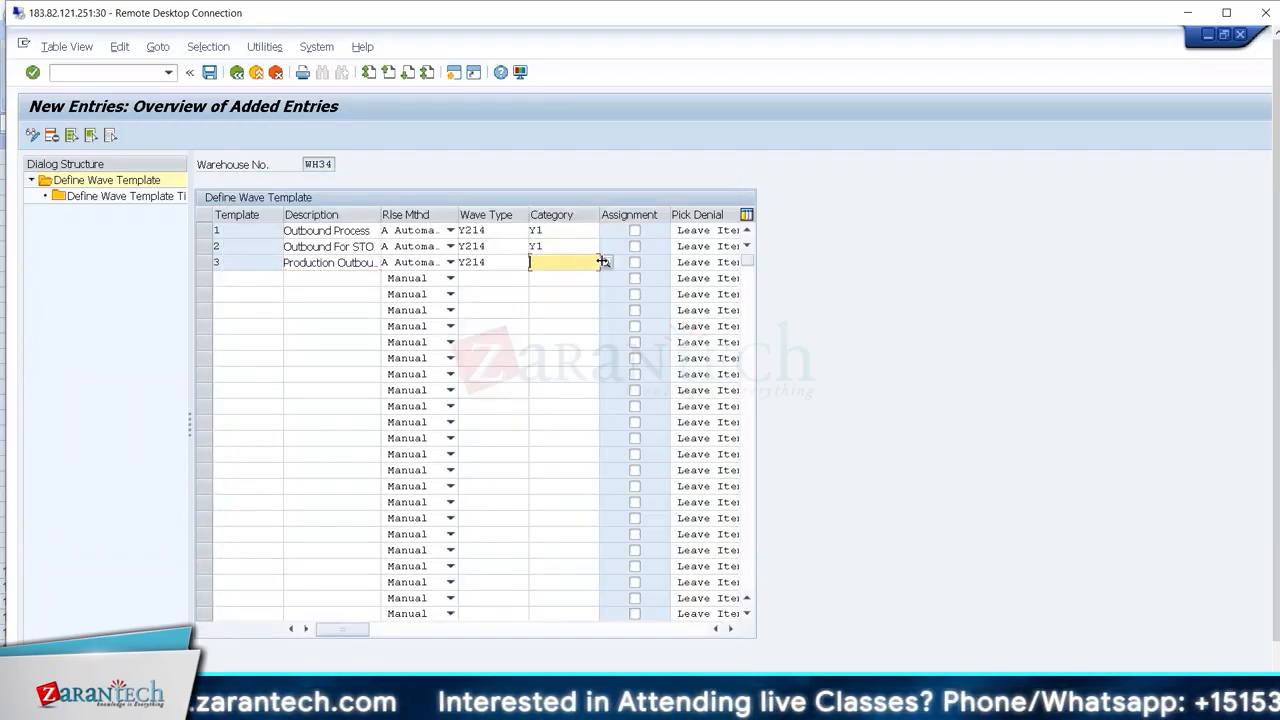
{"action": "left_click", "coordinate": [604, 262]}
{"action": "double_click", "coordinate": [280, 290]}
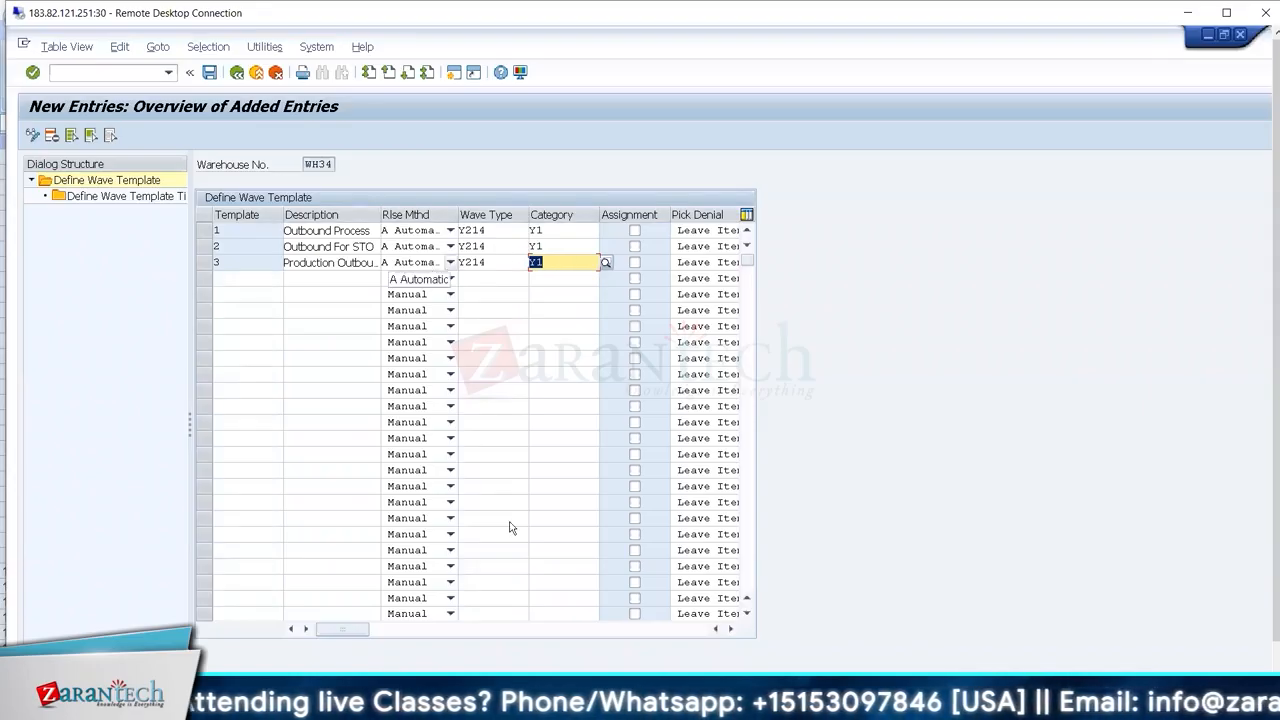
- Switch to the Excel warehouse datasheet and enter 100, 40 and 60 in D81 to D83 beside the first three delivery orders
{"action": "key", "text": "alt+Tab"}
{"action": "left_click_drag", "start_coordinate": [436, 279], "coordinate": [411, 309]}
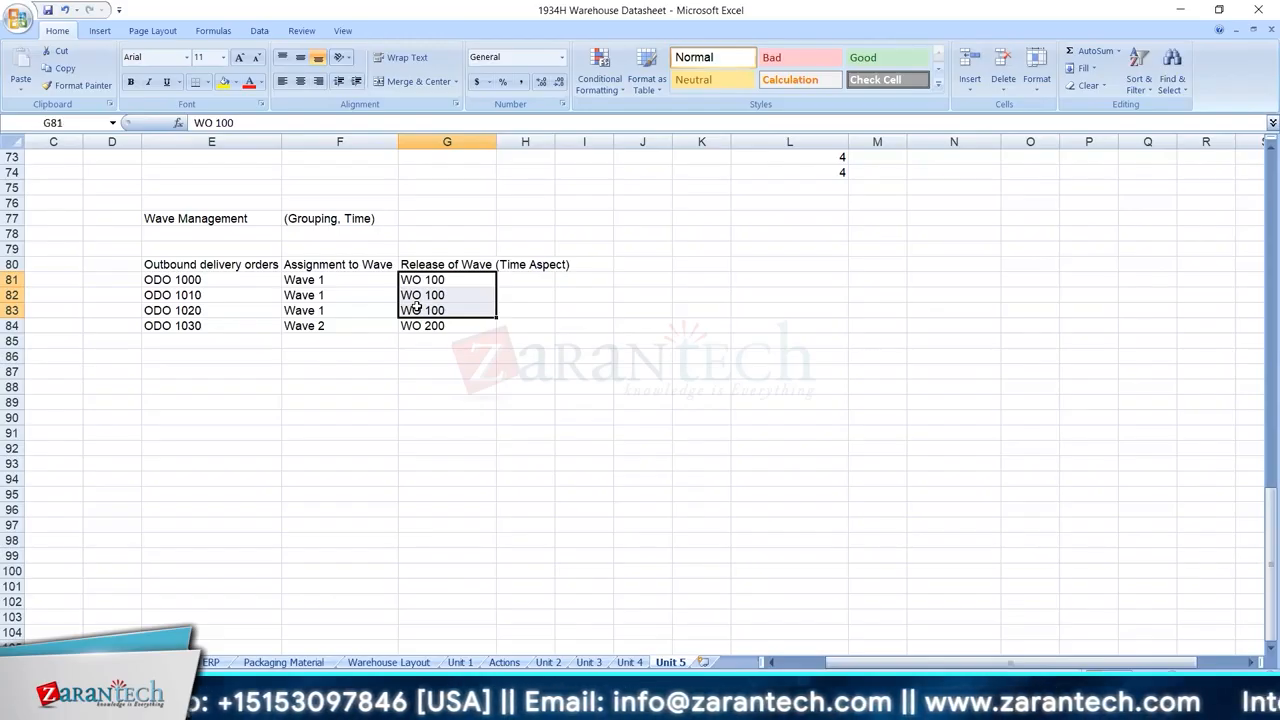
{"action": "left_click", "coordinate": [518, 309]}
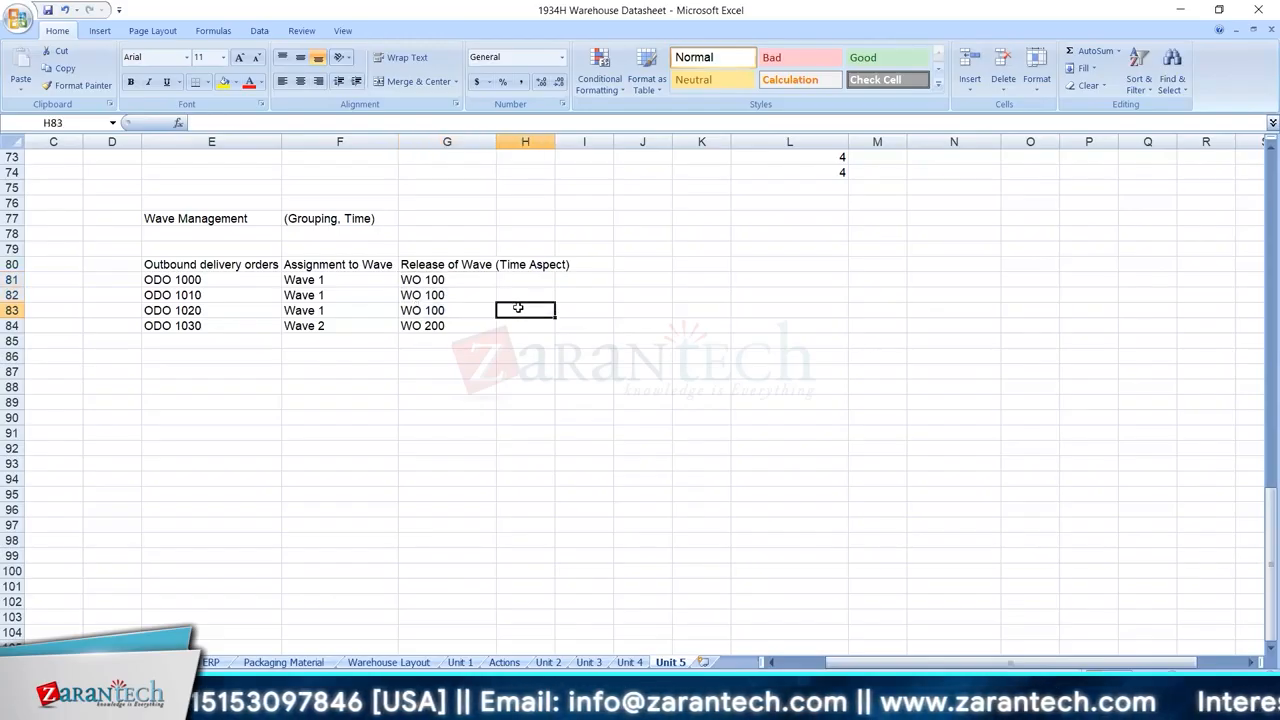
{"action": "left_click", "coordinate": [437, 281]}
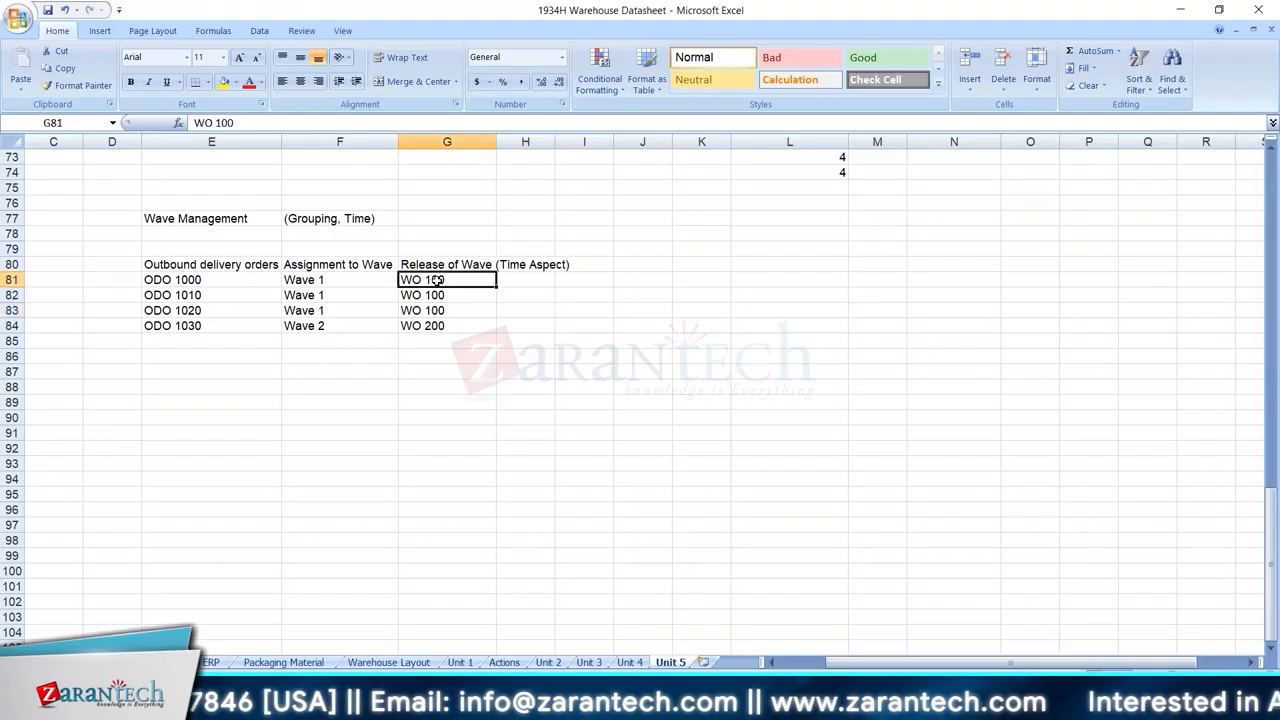
{"action": "left_click", "coordinate": [132, 283]}
{"action": "type", "text": "100"}
{"action": "key", "text": "Return"}
{"action": "type", "text": "40"}
{"action": "key", "text": "Return"}
{"action": "type", "text": "60"}
{"action": "key", "text": "Return"}
- Clear the quantities from cells D81 to D83 beside the delivery orders
{"action": "left_click_drag", "start_coordinate": [432, 278], "coordinate": [440, 311]}
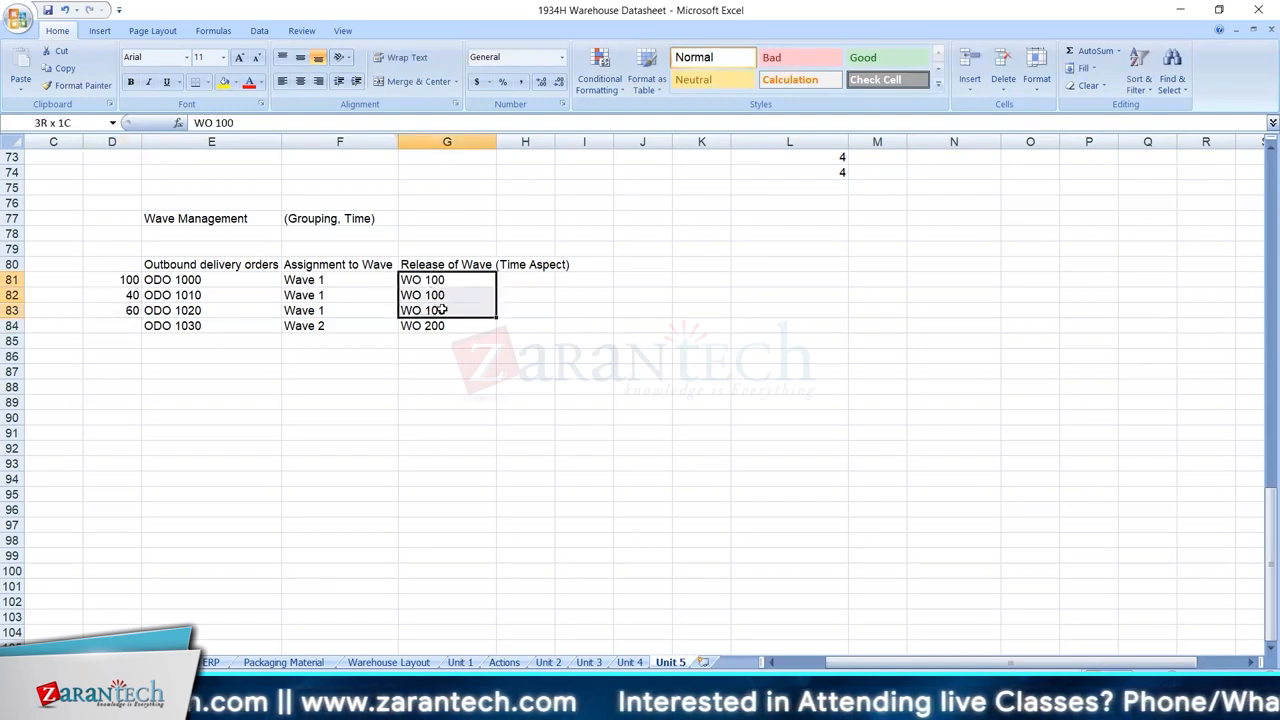
{"action": "mouse_move", "coordinate": [440, 311]}
{"action": "left_mouse_down"}
{"action": "mouse_move", "coordinate": [443, 280]}
{"action": "mouse_move", "coordinate": [450, 311]}
{"action": "left_mouse_up"}
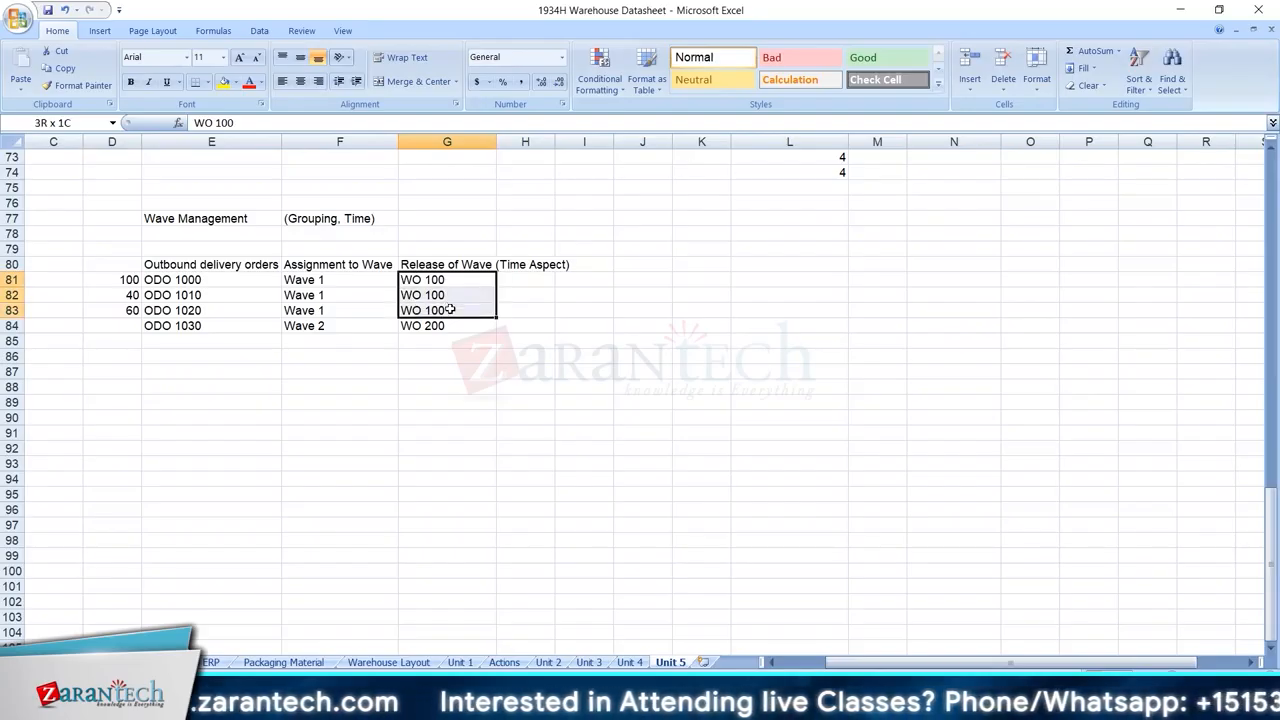
{"action": "left_click_drag", "start_coordinate": [452, 310], "coordinate": [452, 310]}
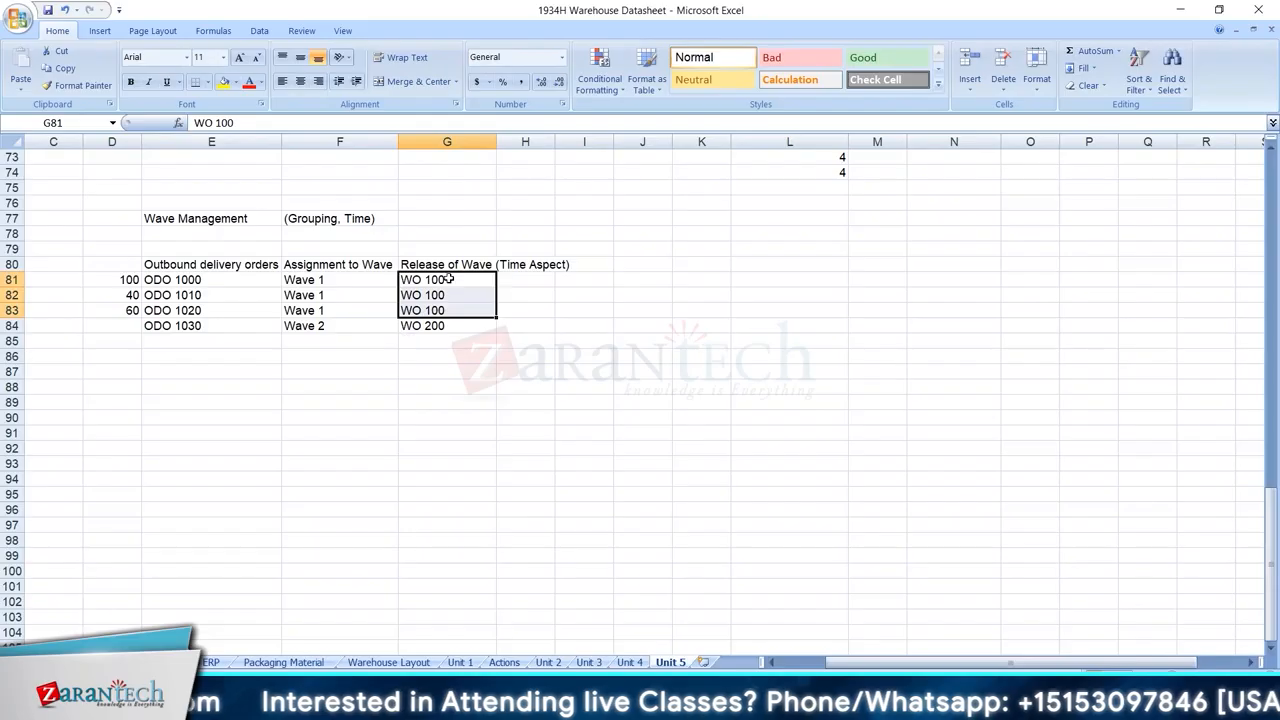
{"action": "left_click_drag", "start_coordinate": [130, 278], "coordinate": [130, 310]}
{"action": "key", "text": "Delete"}
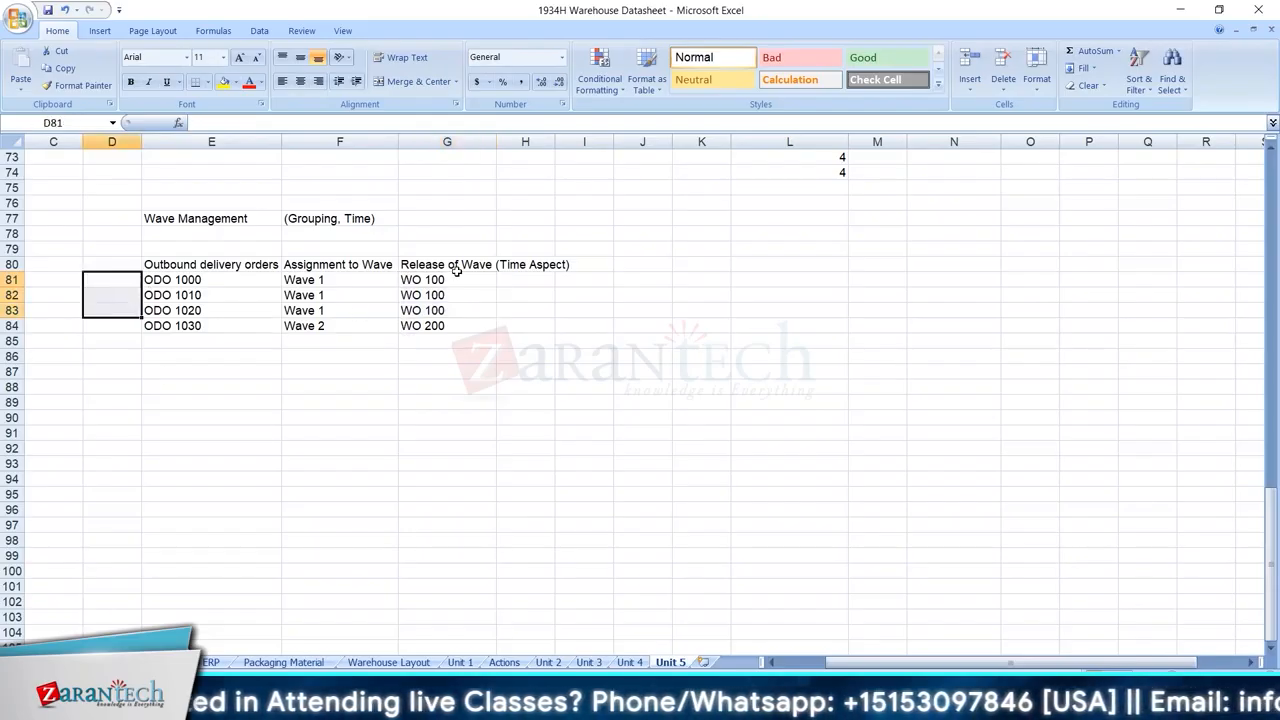
{"action": "left_click_drag", "start_coordinate": [457, 280], "coordinate": [426, 312]}
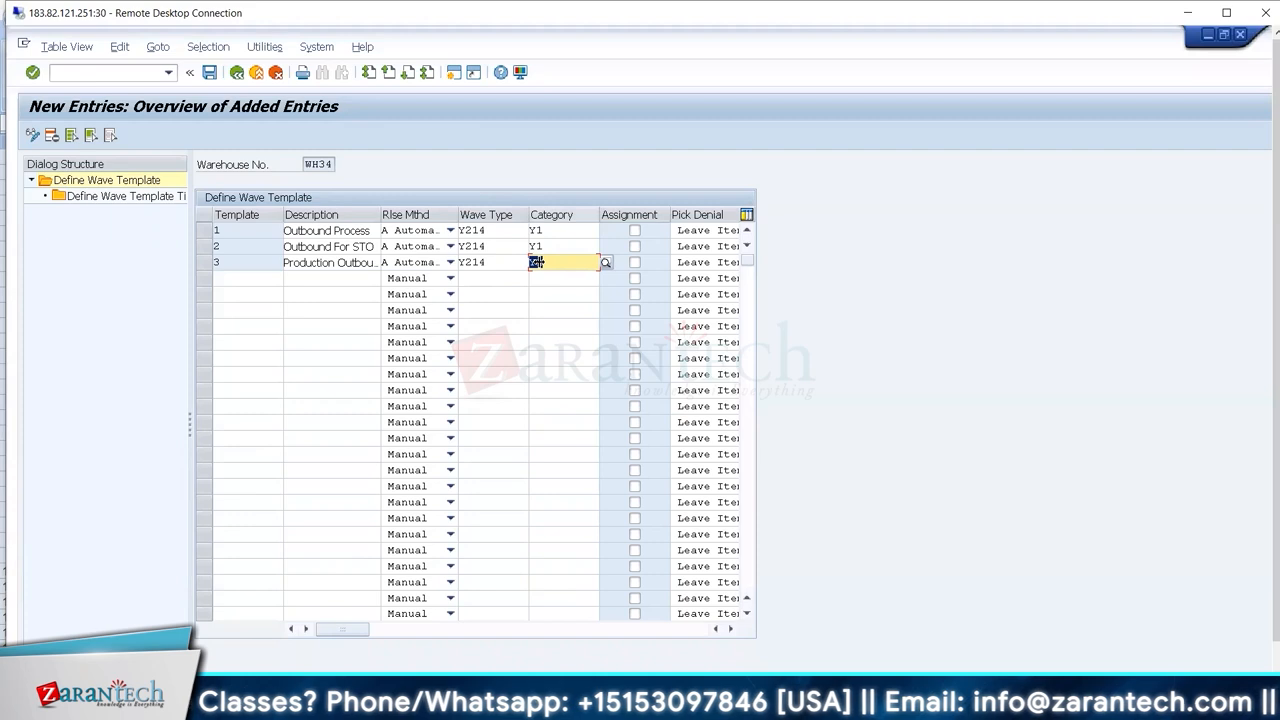
- Review the pick denial and retry columns, then open the time attributes of wave template 1
{"action": "left_click", "coordinate": [556, 272]}
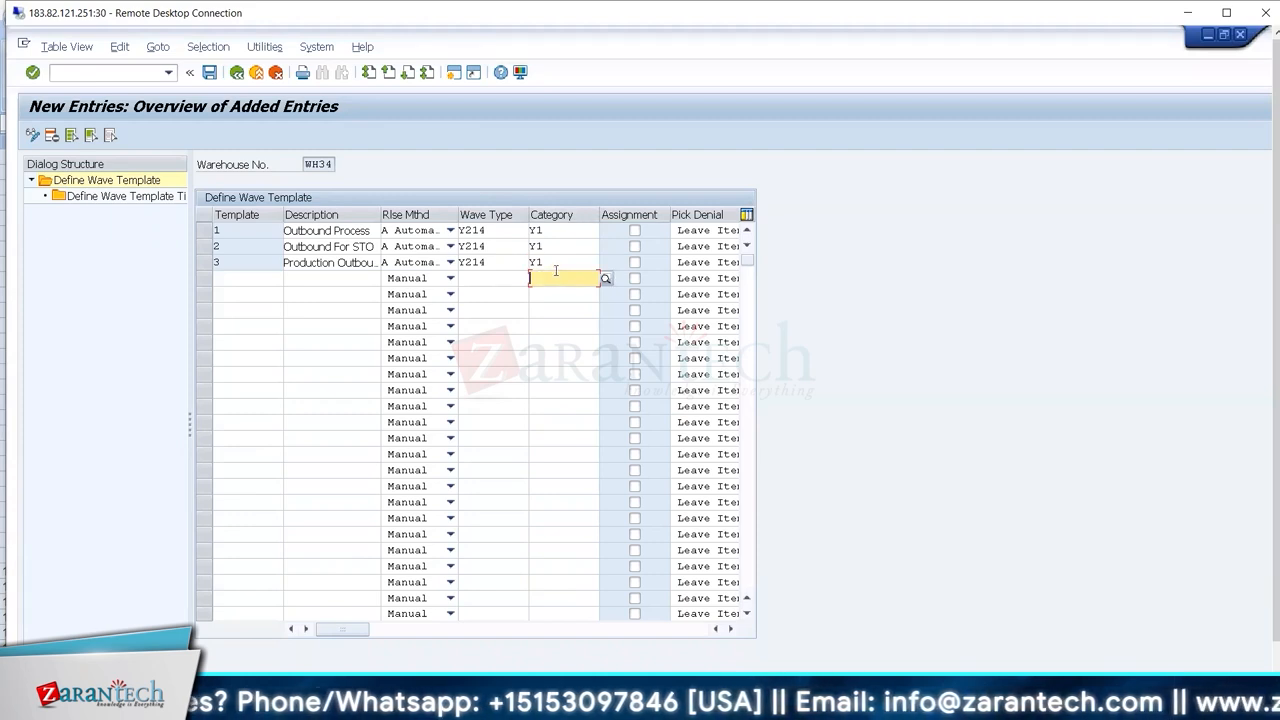
{"action": "left_click", "coordinate": [562, 261]}
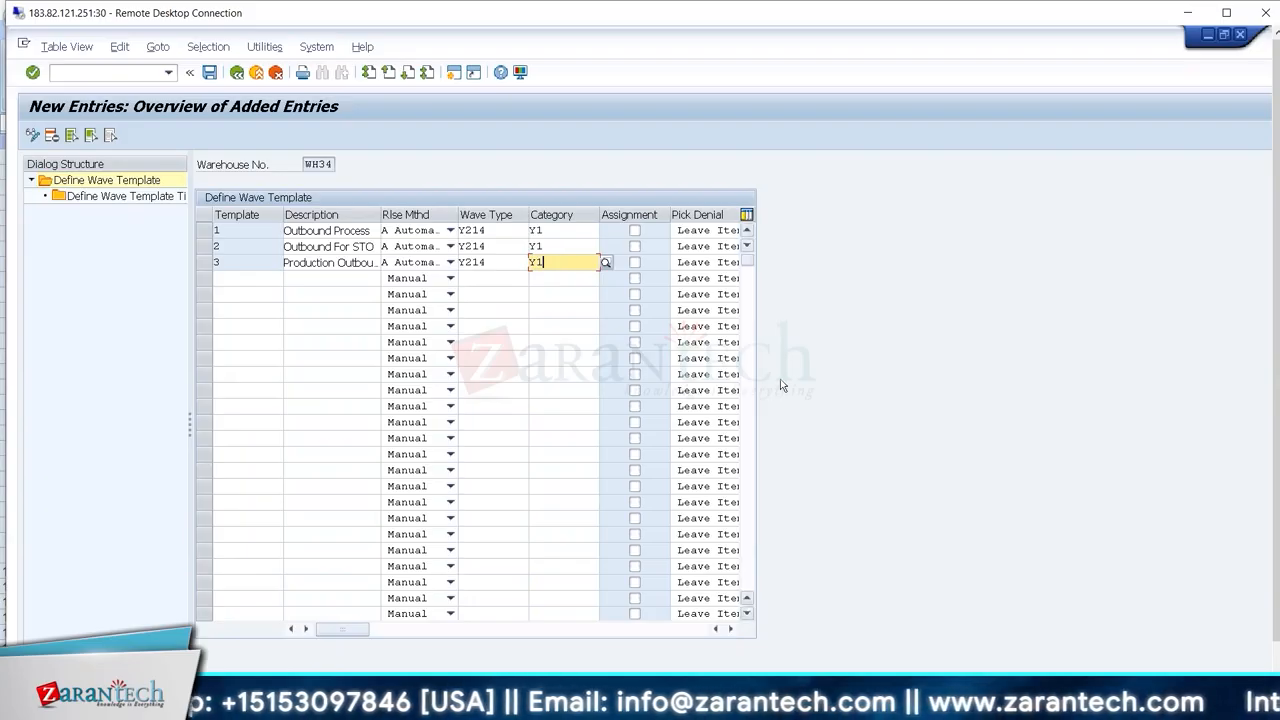
{"action": "left_click", "coordinate": [731, 629]}
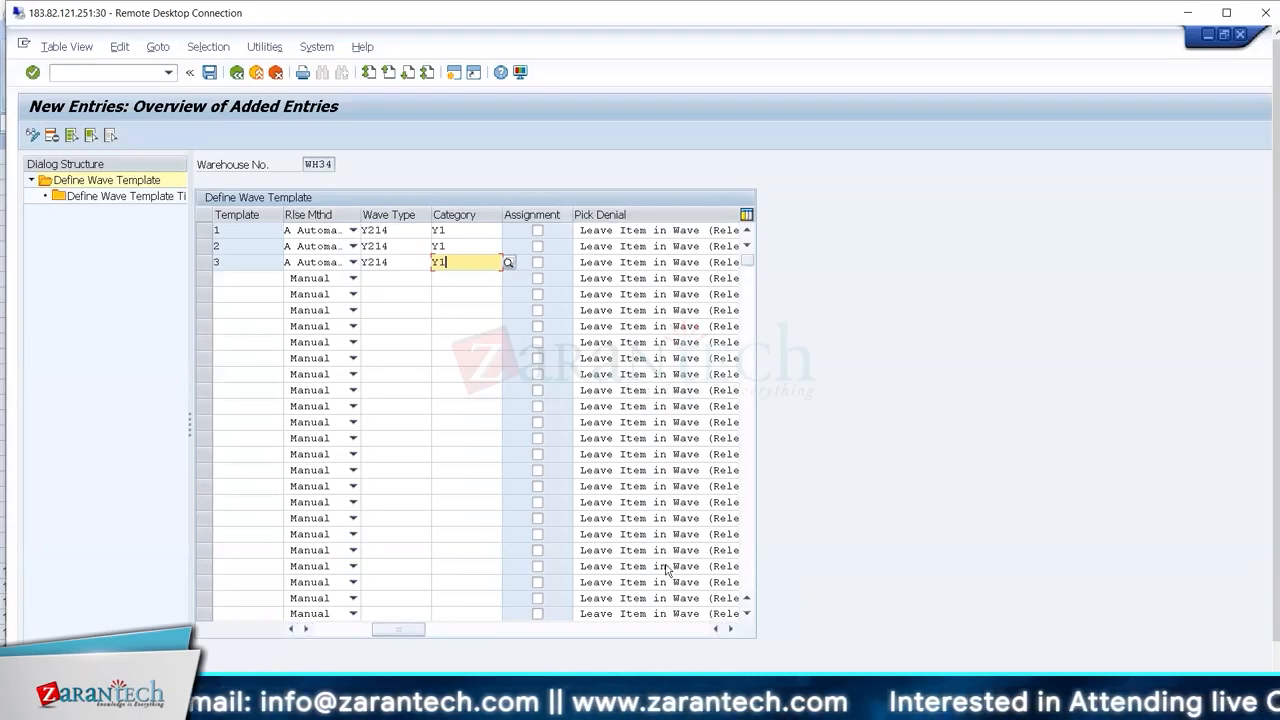
{"action": "left_click", "coordinate": [730, 629]}
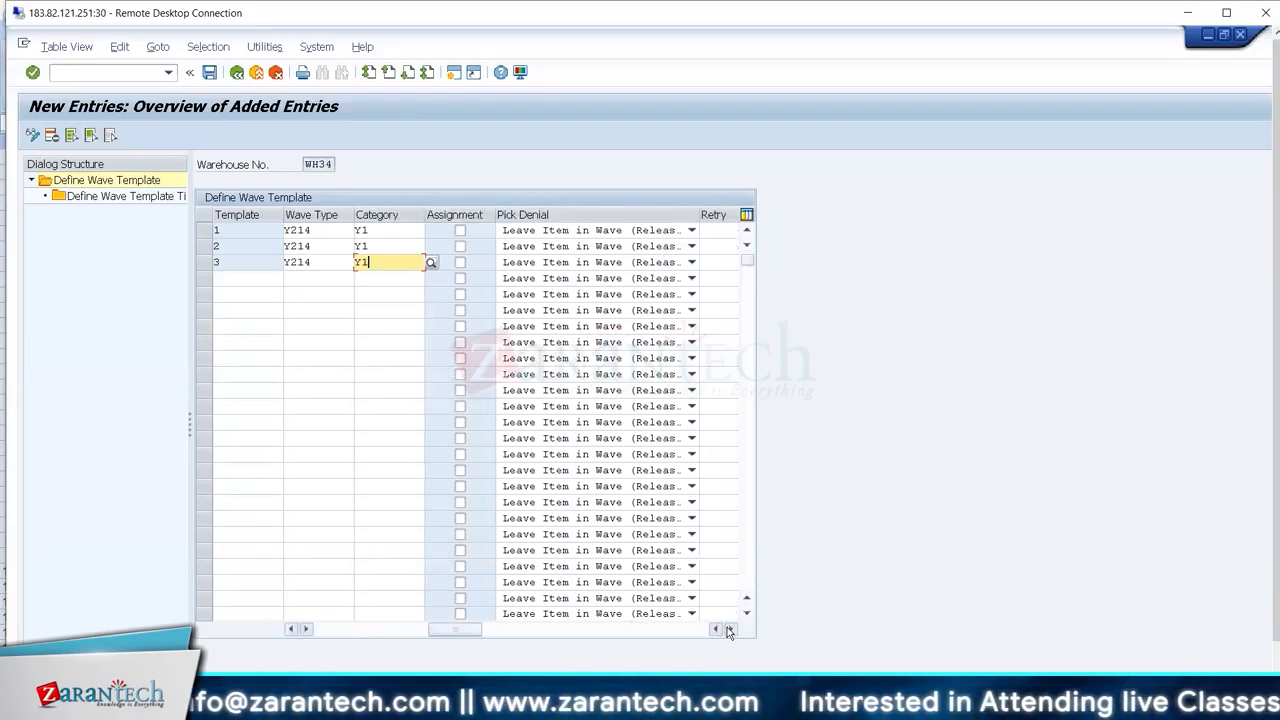
{"action": "left_click", "coordinate": [730, 629]}
{"action": "left_click", "coordinate": [730, 629]}
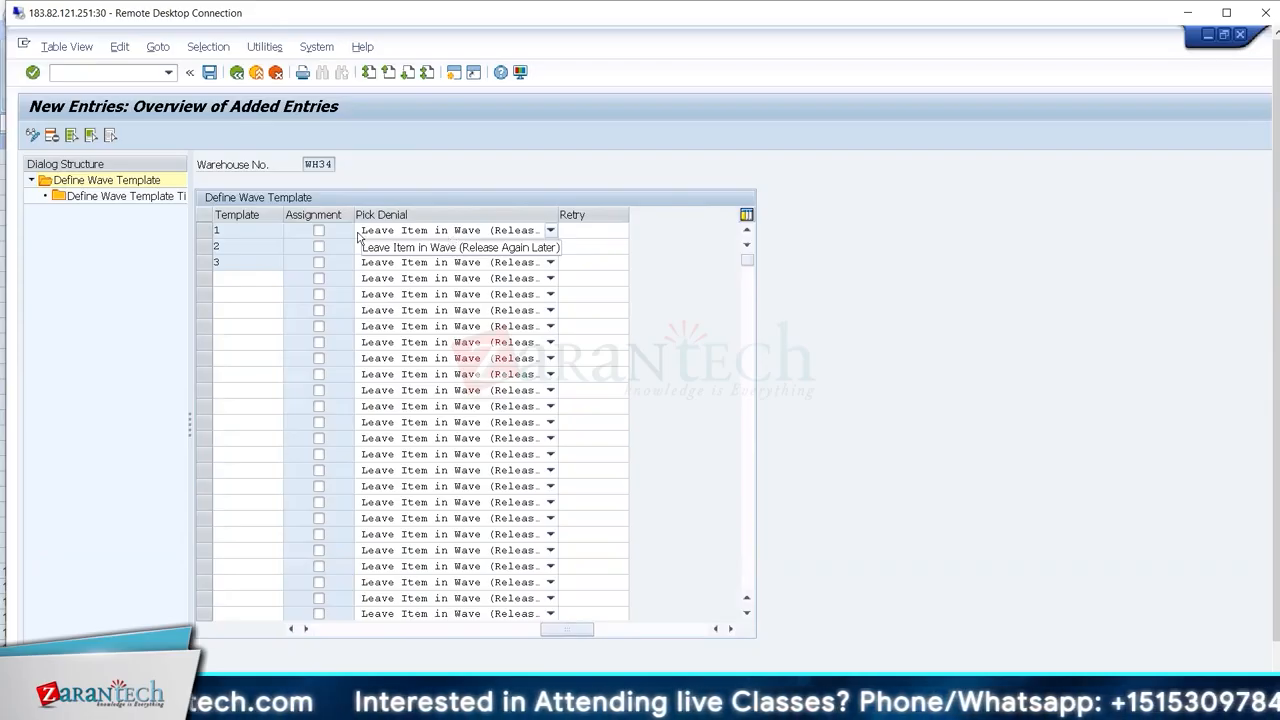
{"action": "left_click", "coordinate": [199, 232]}
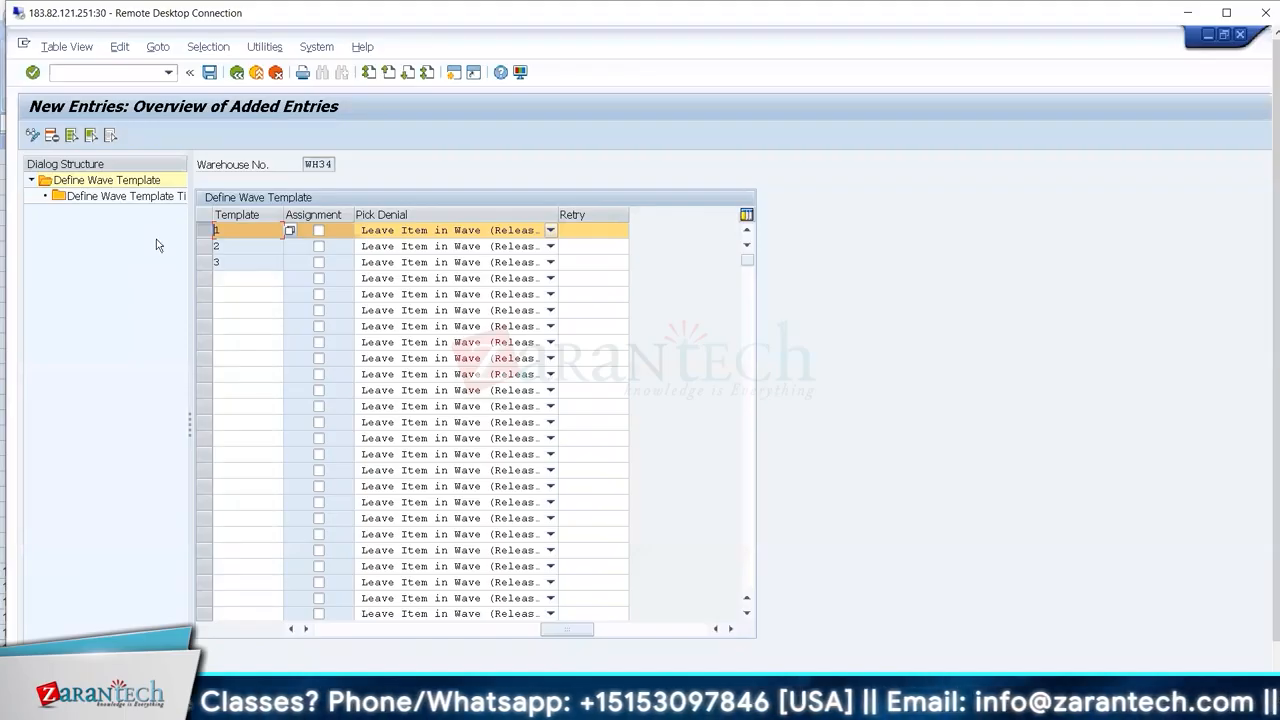
{"action": "double_click", "coordinate": [164, 200]}
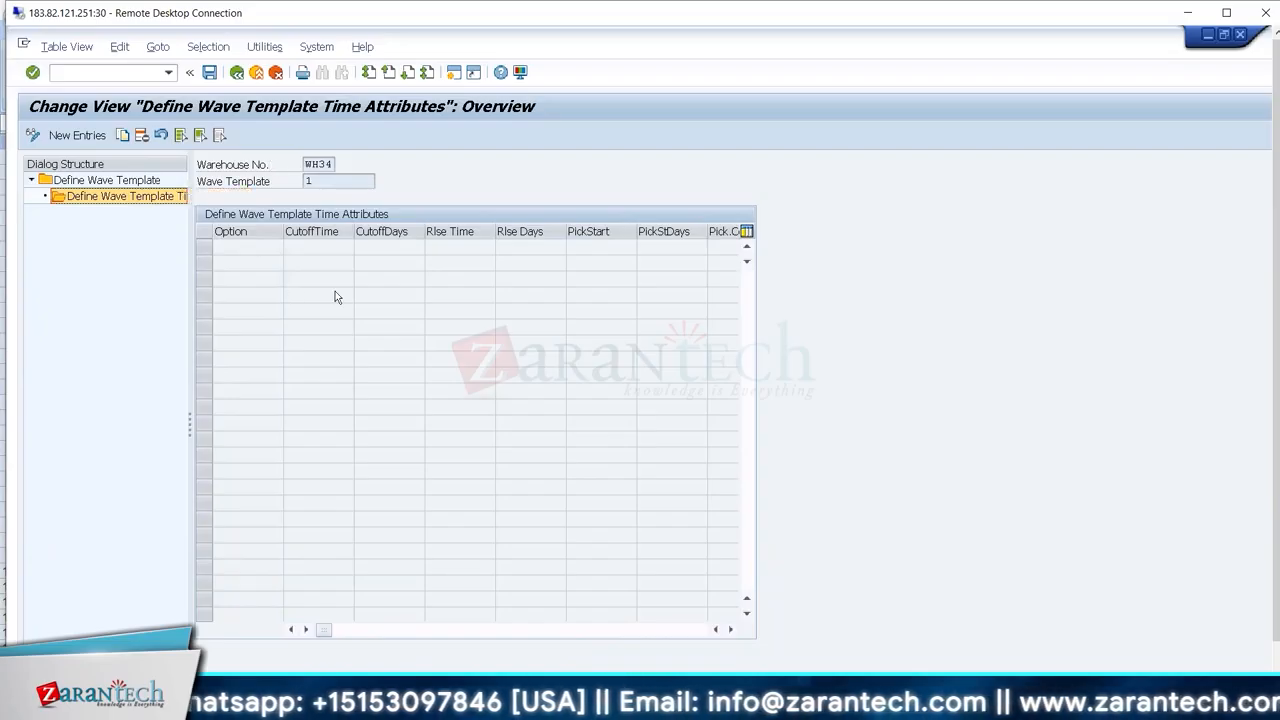
- Create new time attribute entries with options 1, 2 and 3 for wave template 1
{"action": "key", "text": "F5"}
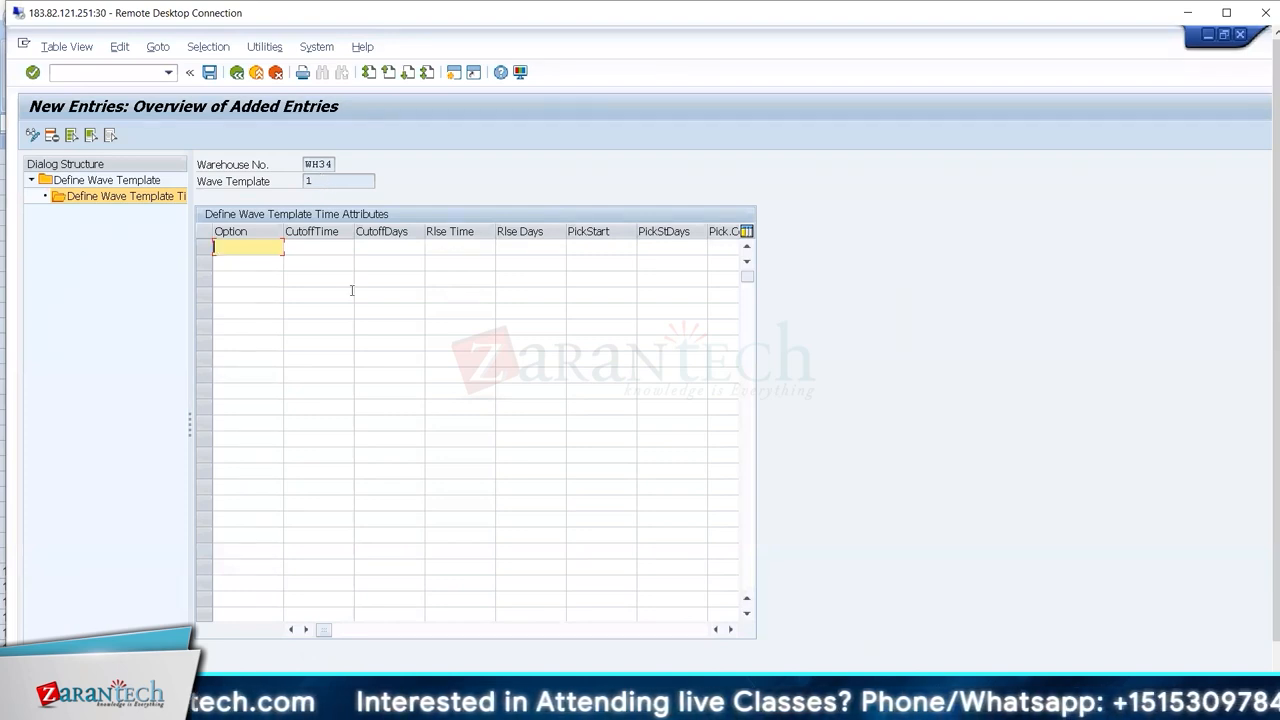
{"action": "type", "text": "1"}
{"action": "key", "text": "Down"}
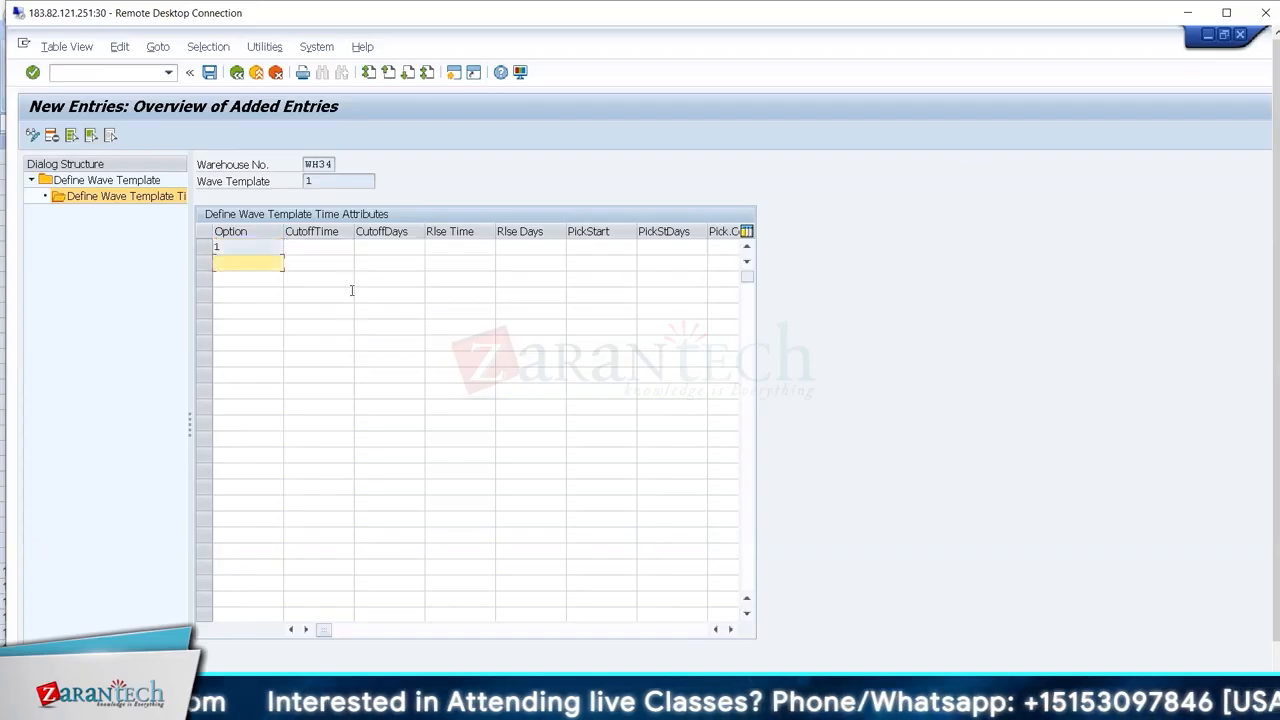
{"action": "type", "text": "2"}
{"action": "key", "text": "Down"}
{"action": "type", "text": "3"}
{"action": "key", "text": "Tab"}
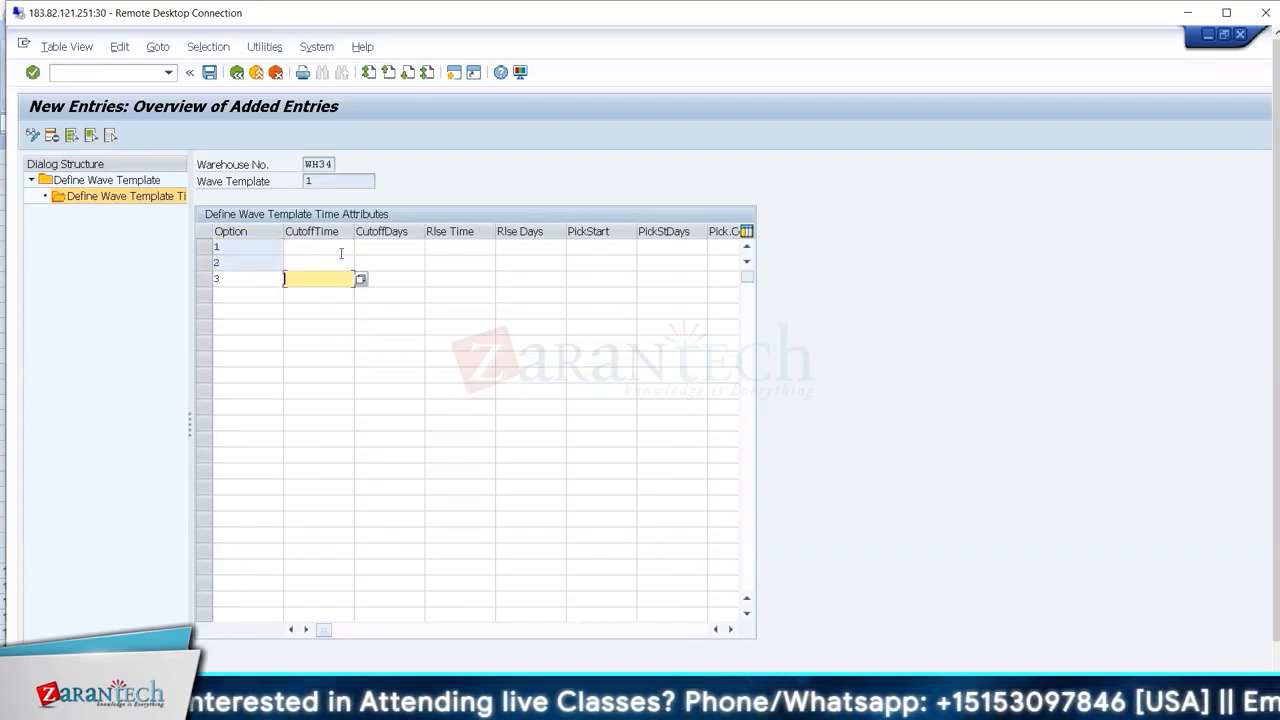
- Set the pick start time of option 1 to 08:00
{"action": "left_click", "coordinate": [460, 248]}
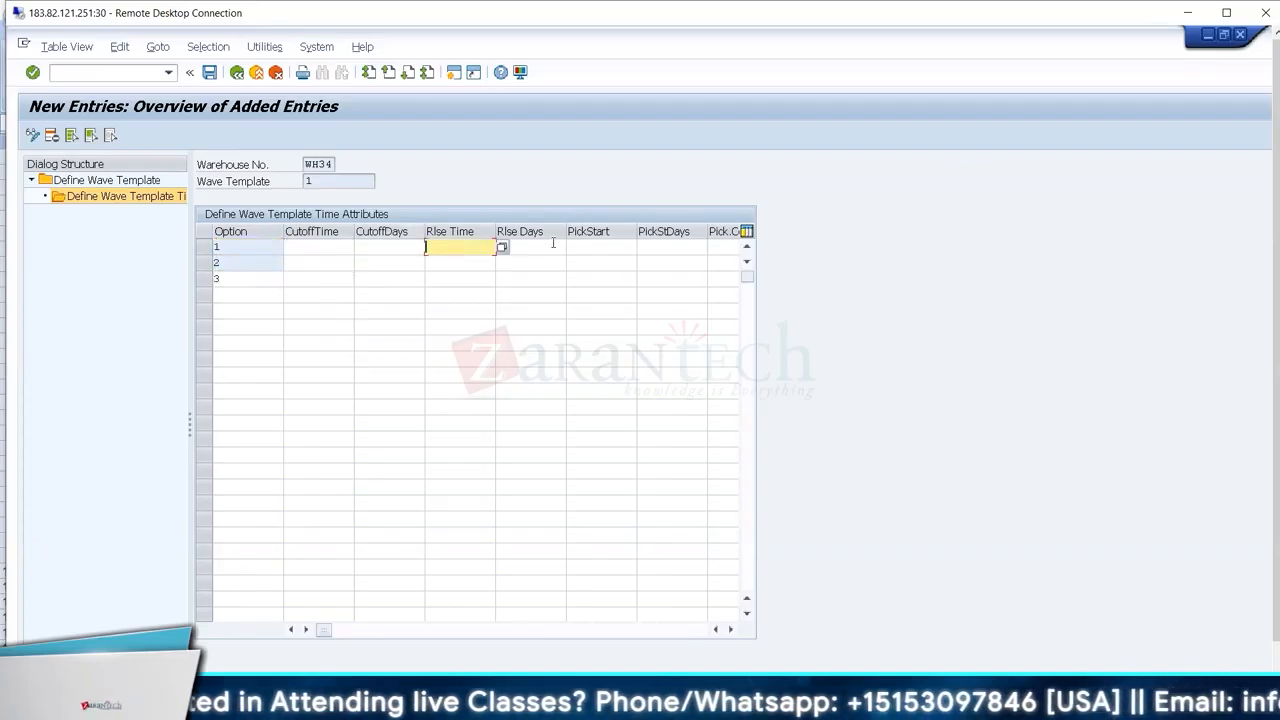
{"action": "left_click", "coordinate": [585, 248]}
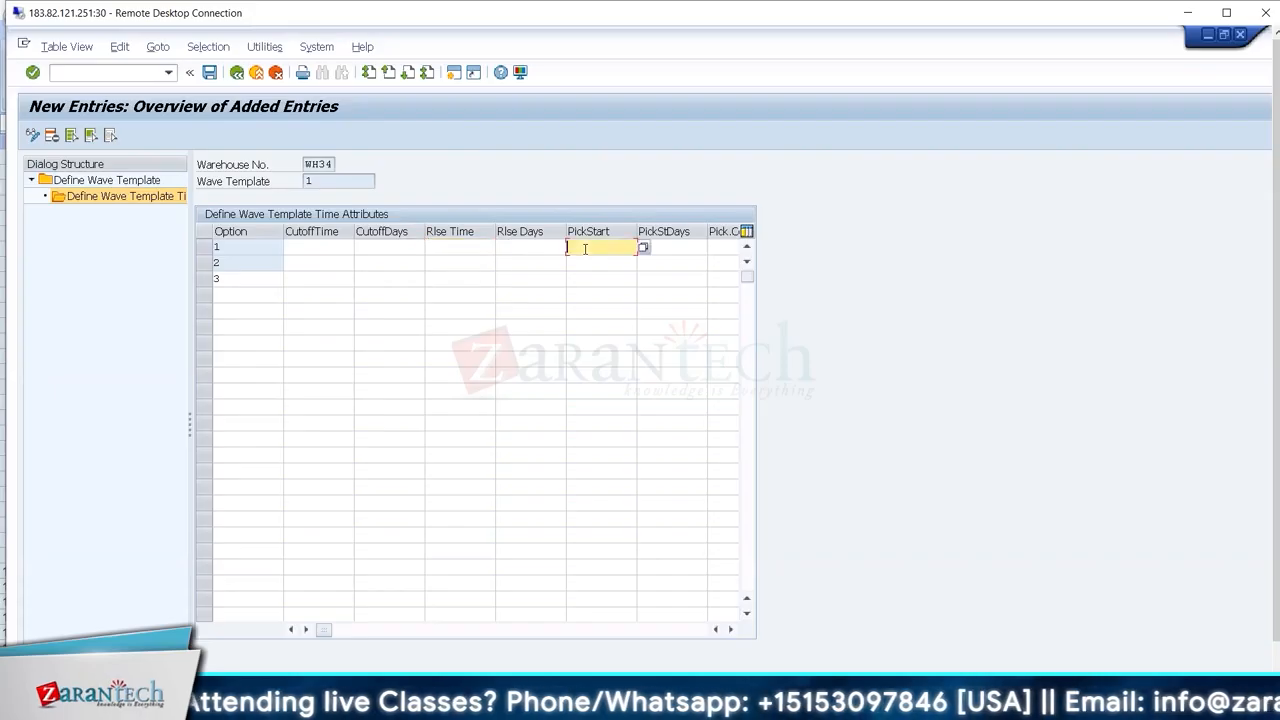
{"action": "type", "text": "08:00"}
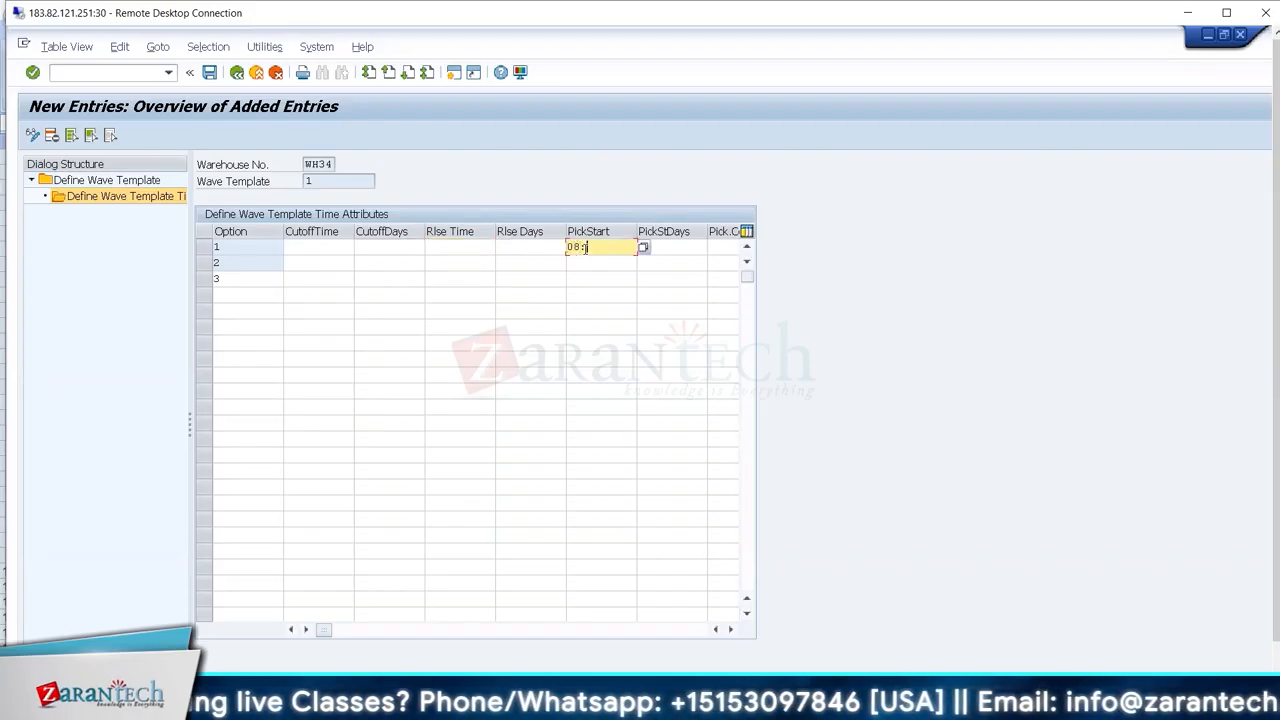
{"action": "key", "text": "Tab"}
{"action": "key", "text": "Tab"}
{"action": "key", "text": "Tab"}
{"action": "key", "text": "Tab"}
{"action": "key", "text": "Tab"}
{"action": "key", "text": "Tab"}
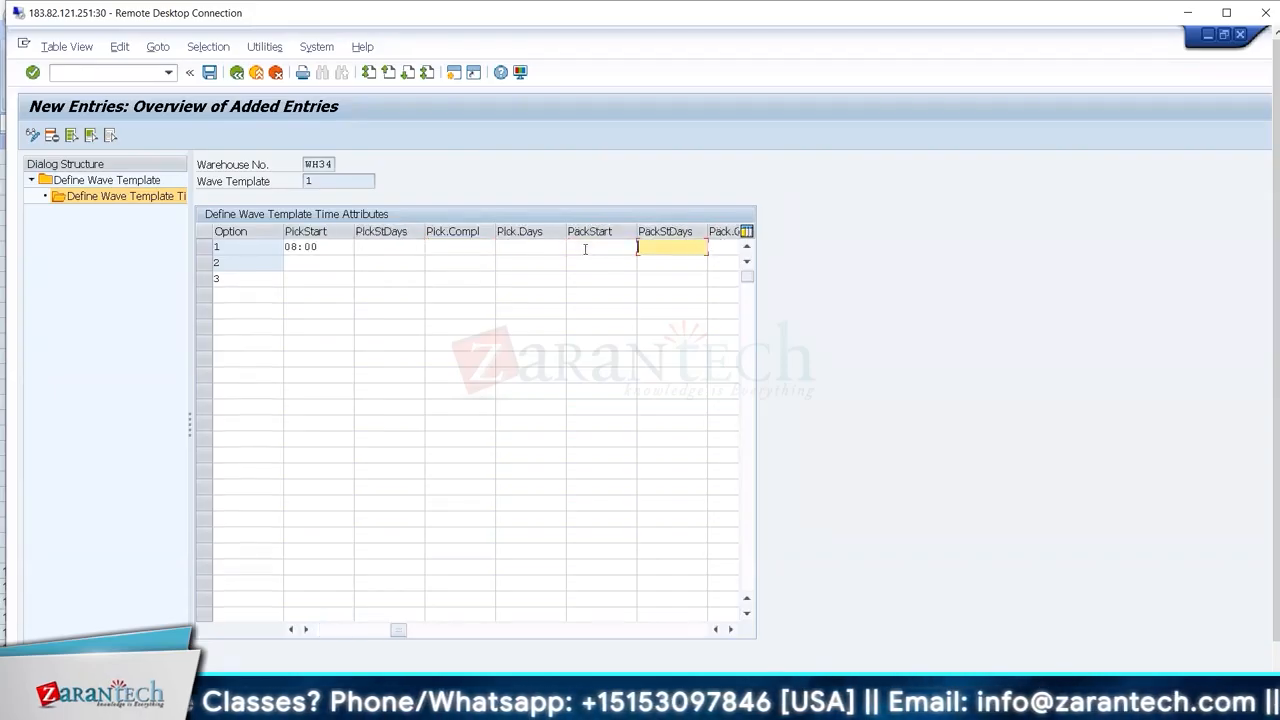
- Set the picking completion time of option 1 to 09:00
{"action": "key", "text": "shift+Tab"}
{"action": "key", "text": "shift+Tab"}
{"action": "key", "text": "shift+Tab"}
{"action": "key", "text": "shift+Tab"}
{"action": "key", "text": "shift+Tab"}
{"action": "key", "text": "shift+Tab"}
{"action": "key", "text": "shift+Tab"}
{"action": "key", "text": "Tab"}
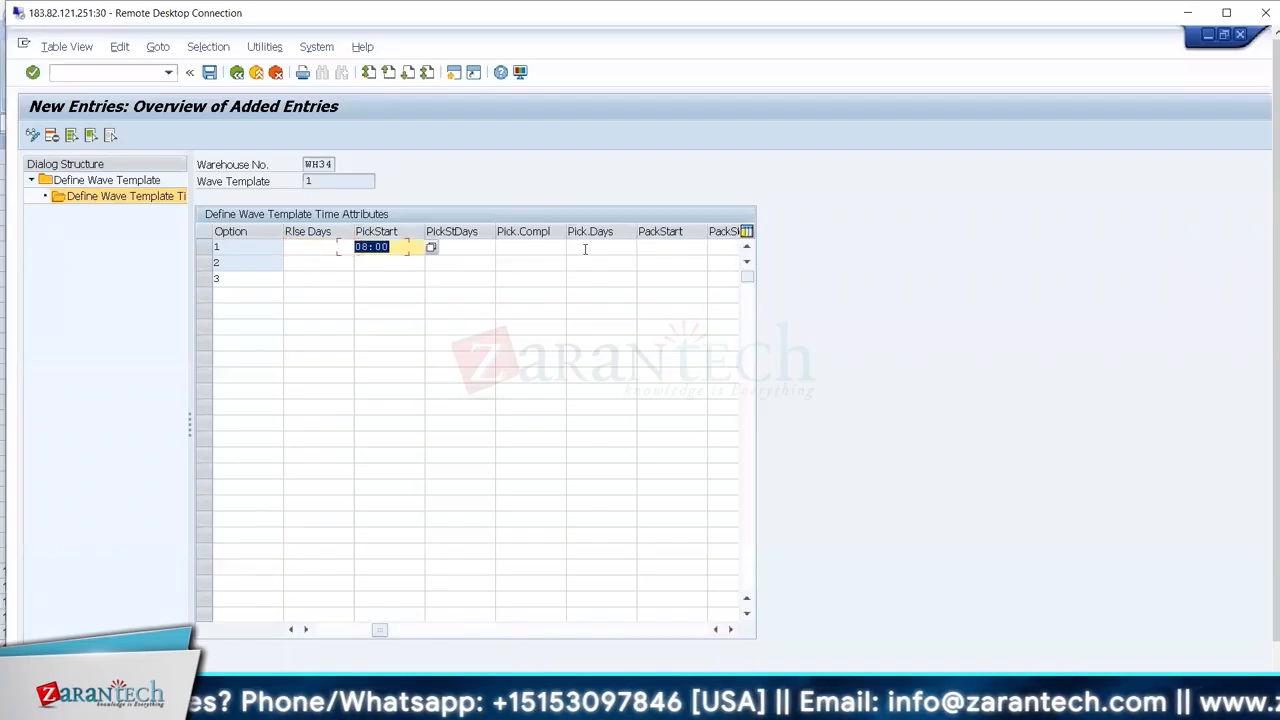
{"action": "key", "text": "Tab"}
{"action": "key", "text": "Tab"}
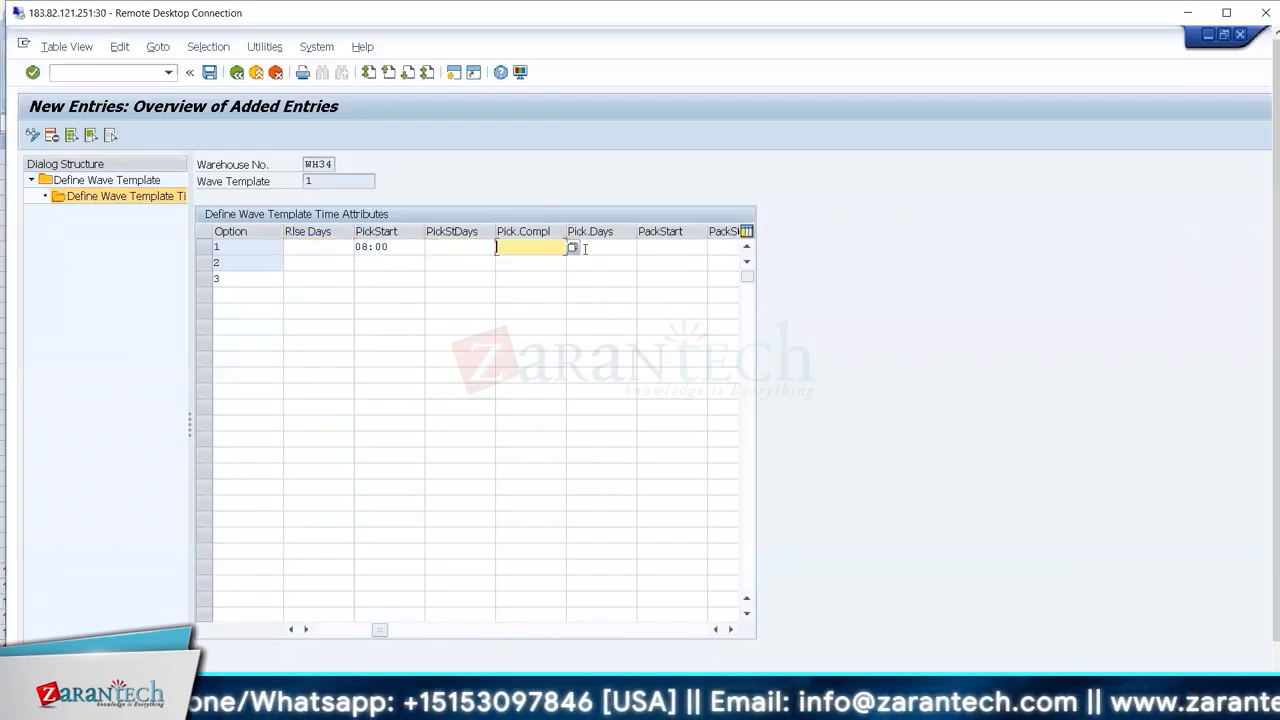
{"action": "type", "text": "0"}
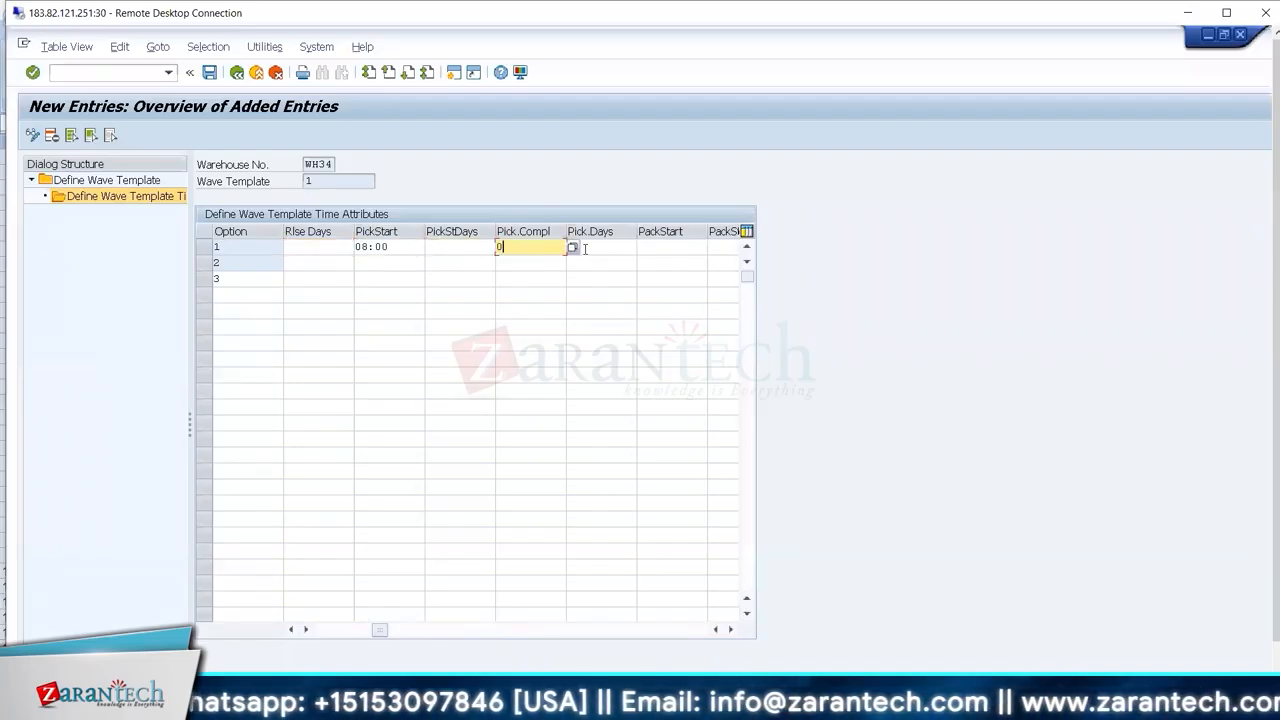
{"action": "type", "text": "0"}
{"action": "key", "text": "BackSpace"}
{"action": "type", "text": "9:00"}
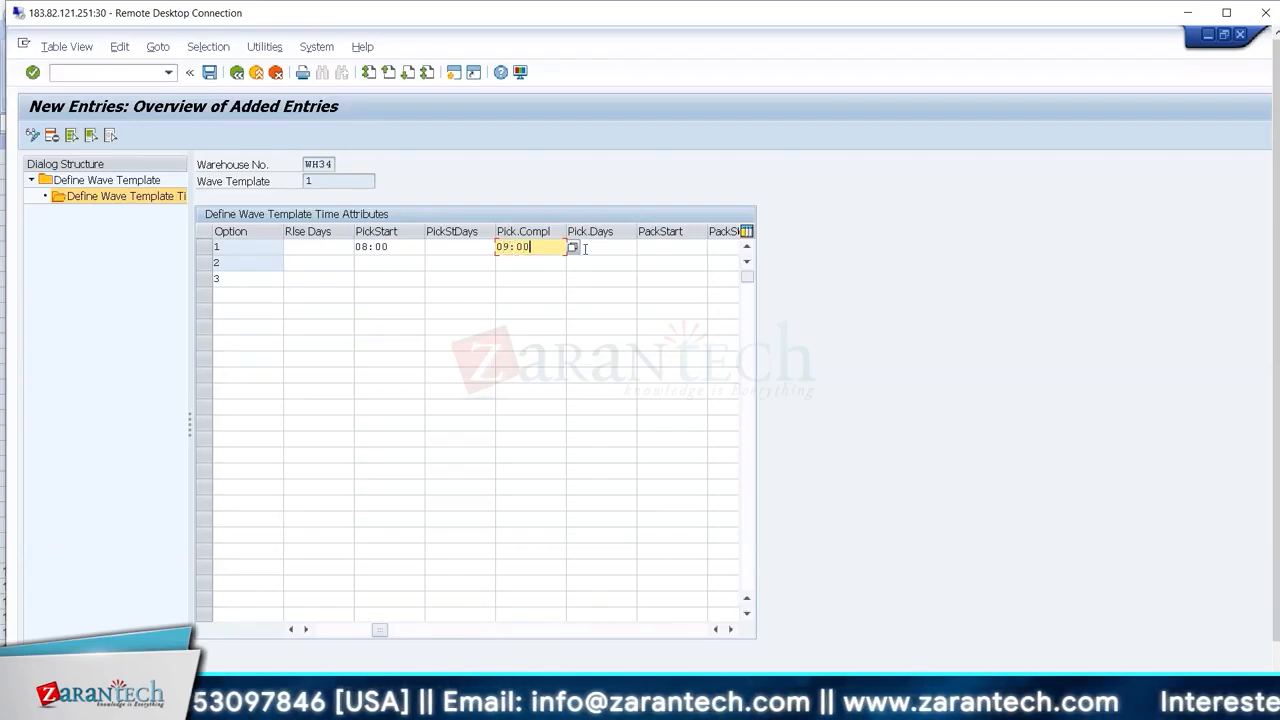
- Set option 1's pack start time to 09:30 and its packing completion time to 10:30
{"action": "key", "text": "Tab"}
{"action": "key", "text": "Tab"}
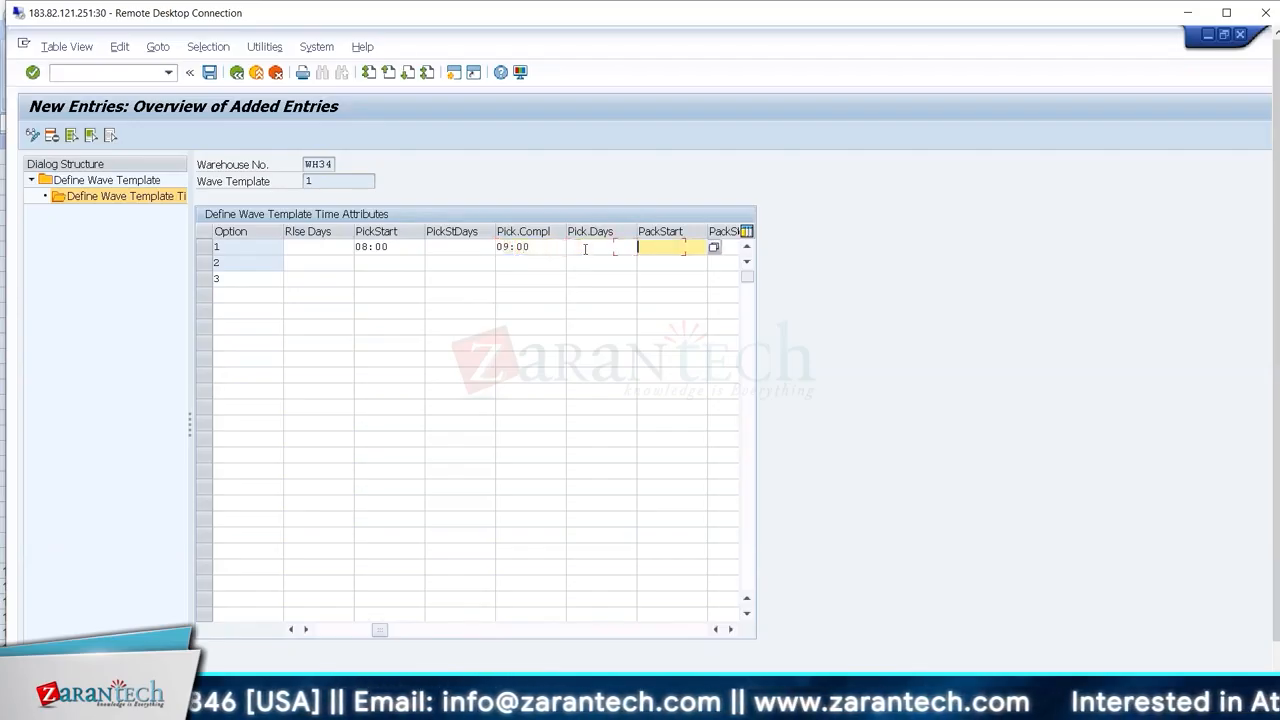
{"action": "type", "text": "09:30"}
{"action": "key", "text": "Tab"}
{"action": "key", "text": "Tab"}
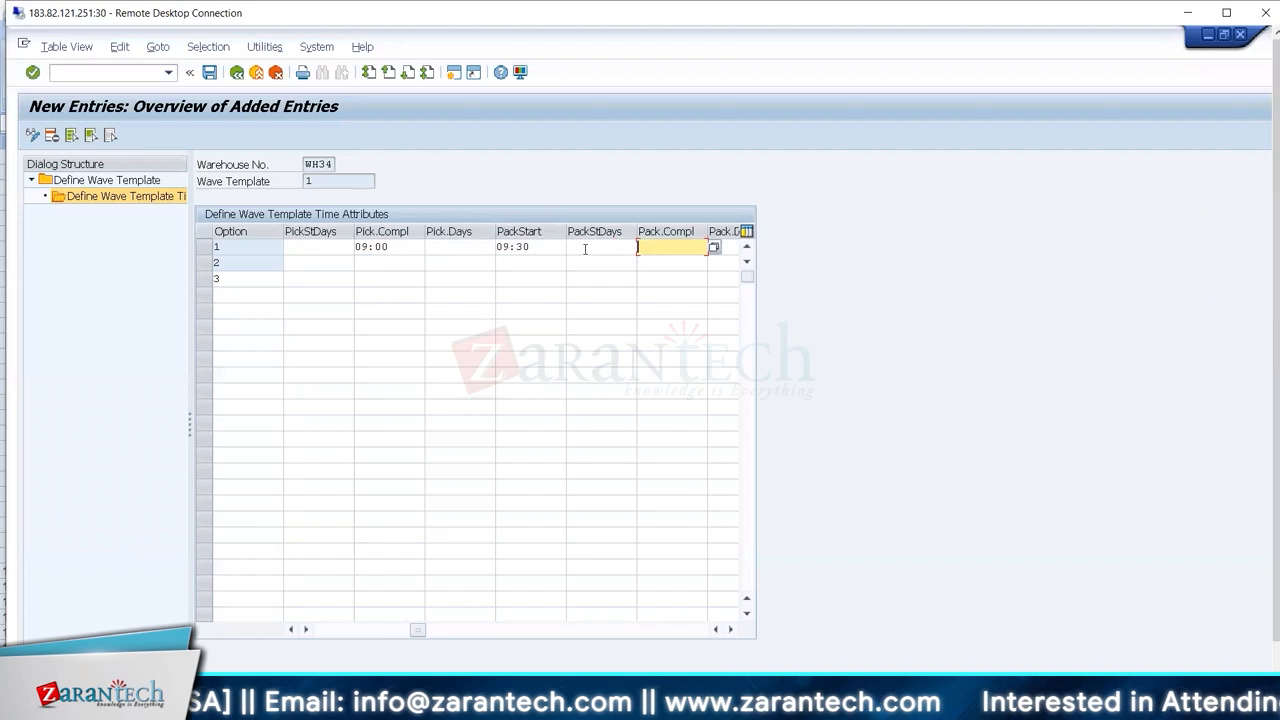
{"action": "type", "text": "10:30"}
{"action": "key", "text": "Tab"}
{"action": "key", "text": "Tab"}
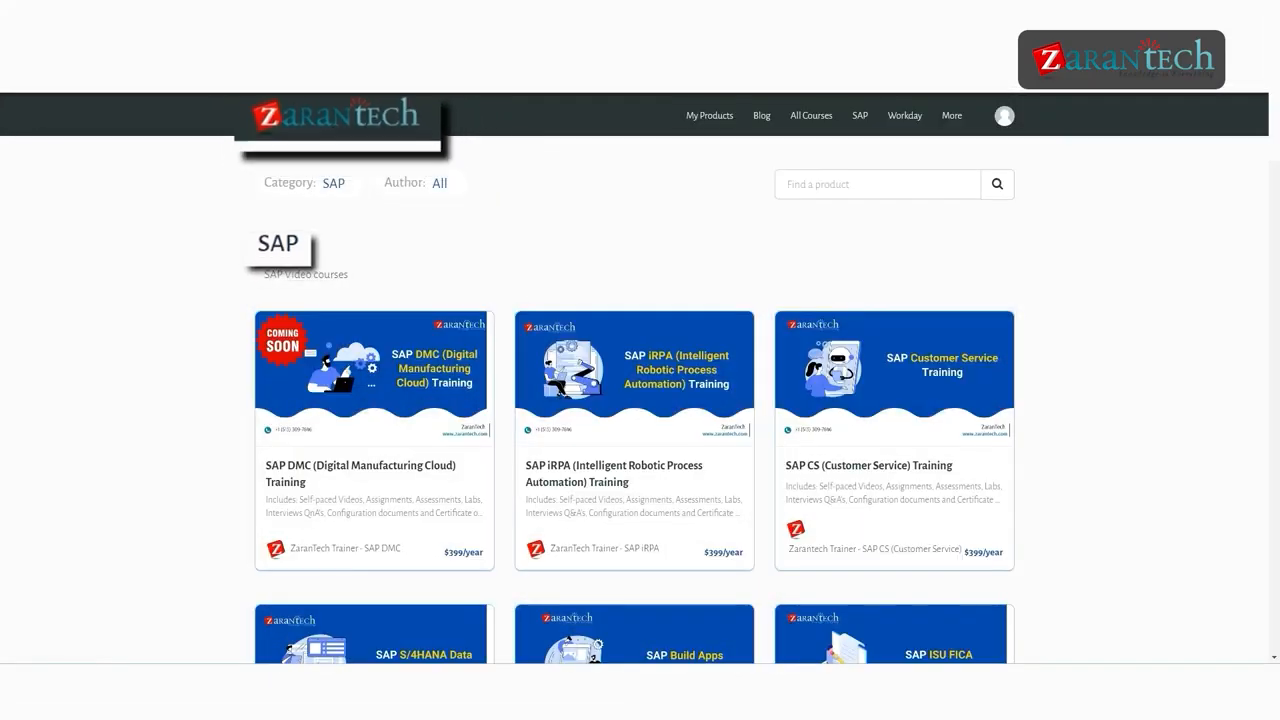
{"action": "scroll", "coordinate": [634, 378], "scroll_direction": "down", "scroll_amount": 4}
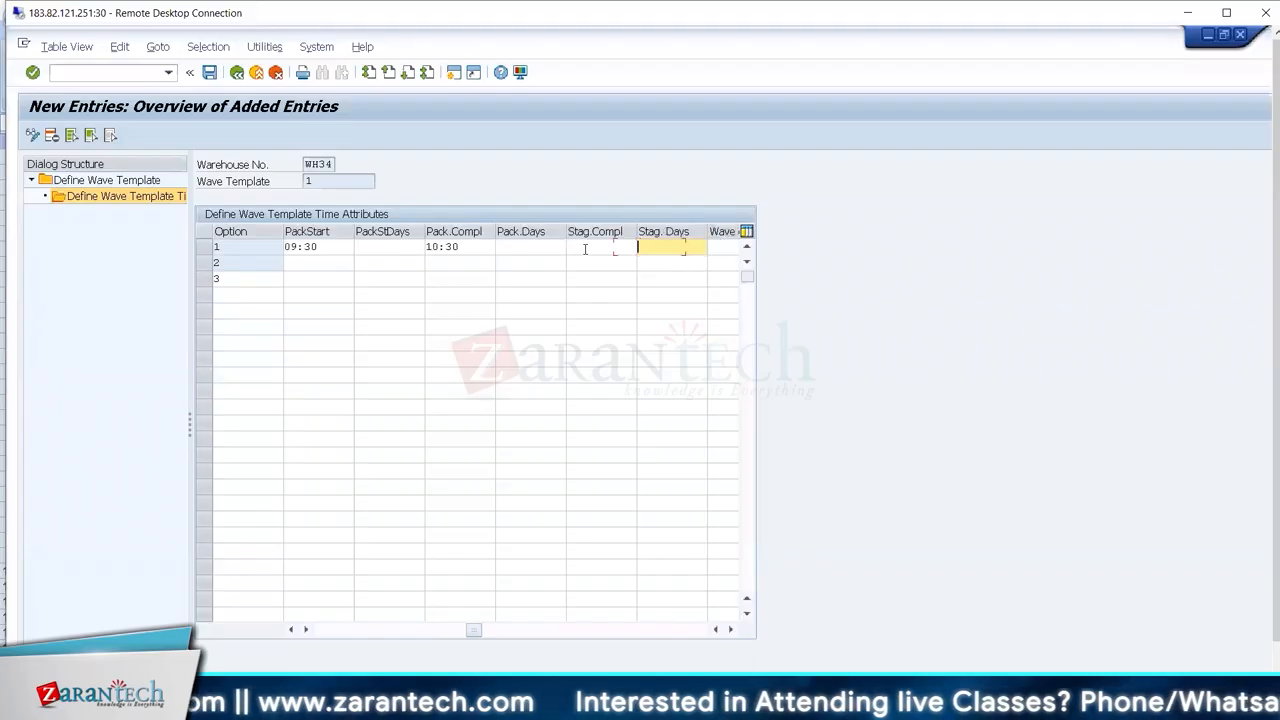
{"action": "key", "text": "Tab"}
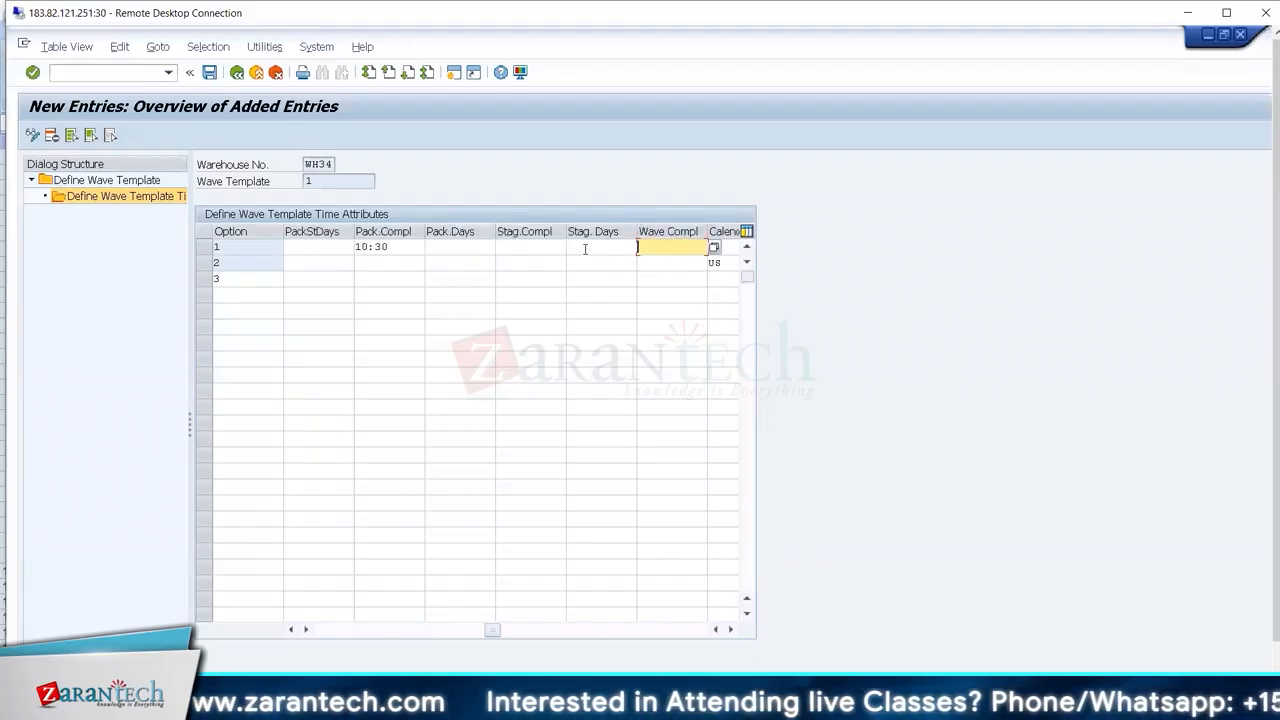
{"action": "left_click", "coordinate": [585, 249]}
{"action": "type", "text": "11:"}
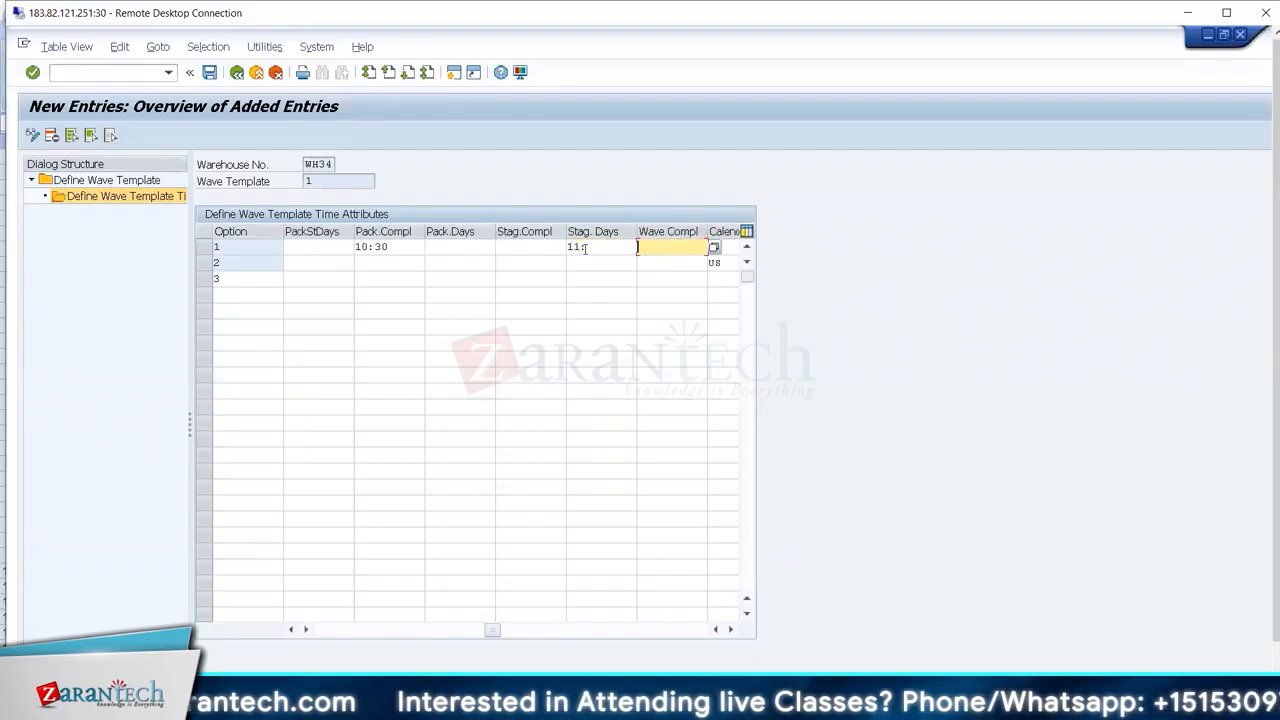
{"action": "left_click", "coordinate": [589, 247]}
{"action": "key", "text": "BackSpace"}
{"action": "key", "text": "BackSpace"}
{"action": "key", "text": "BackSpace"}
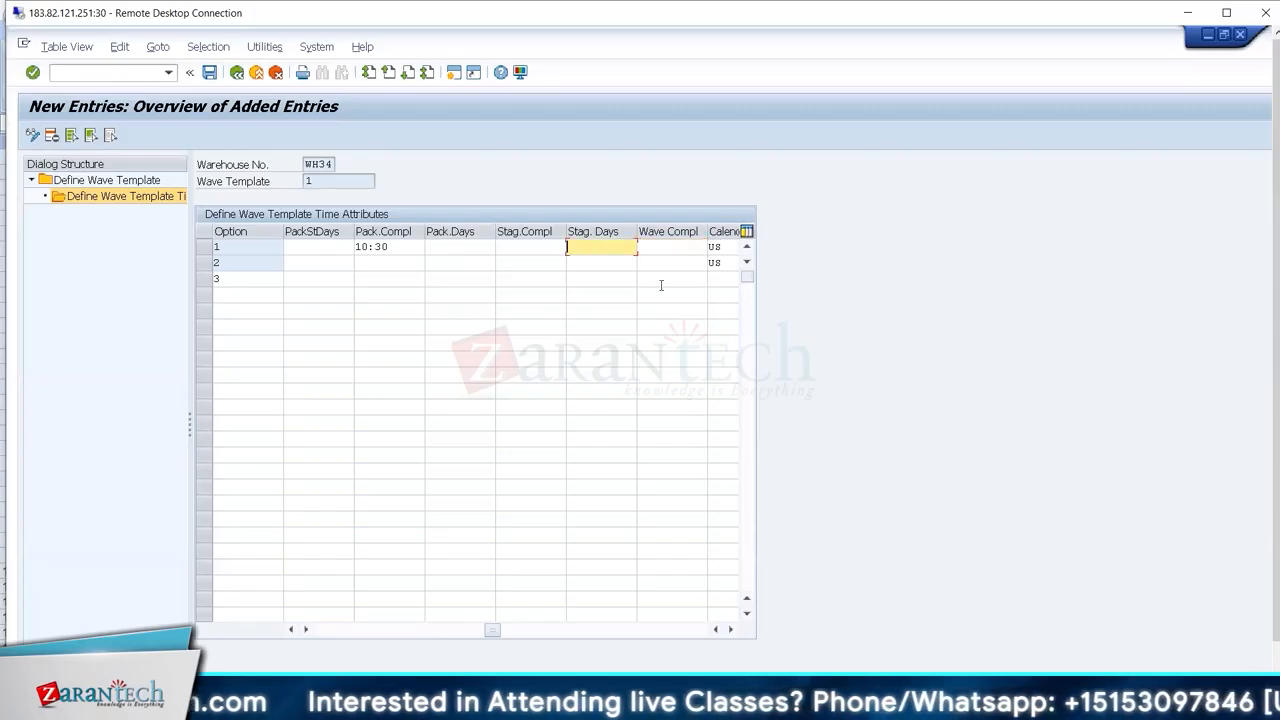
- Set option 1's staging completion time to 11:00 and its wave completion time to 11:30
{"action": "key", "text": "shift+Tab"}
{"action": "type", "text": "11:00"}
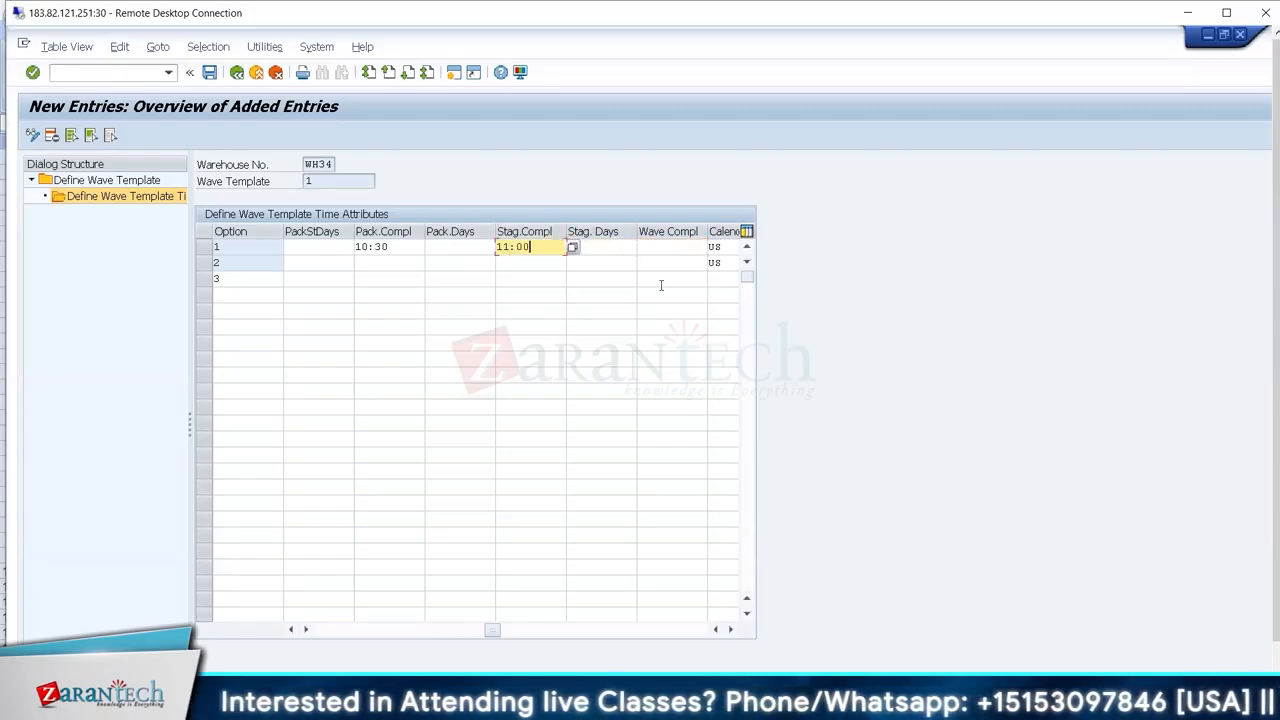
{"action": "key", "text": "Tab"}
{"action": "key", "text": "Tab"}
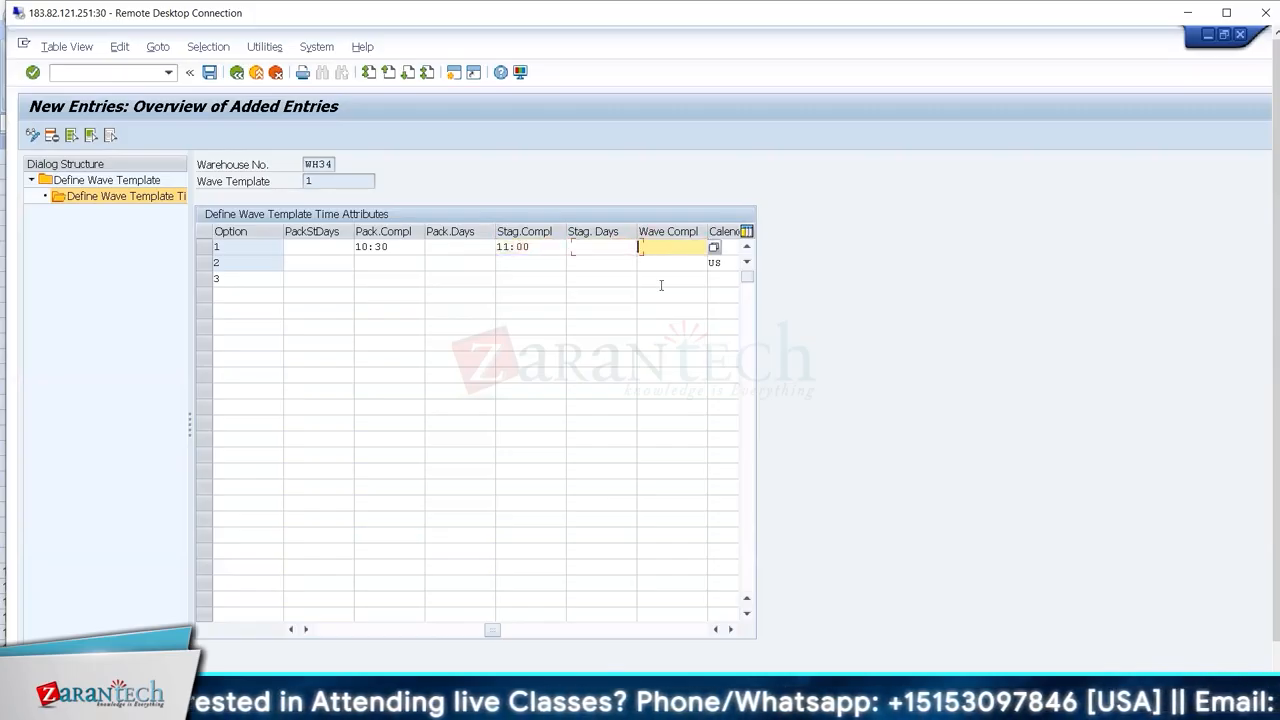
{"action": "type", "text": "11:30"}
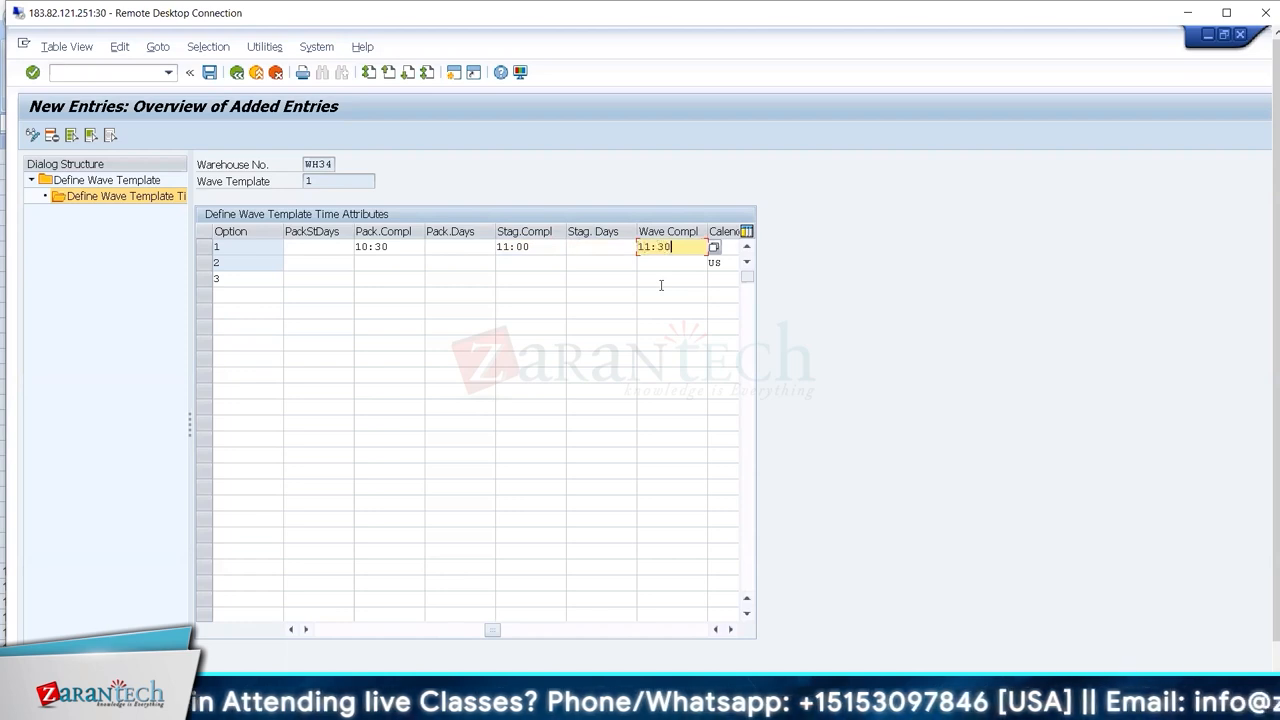
{"action": "key", "text": "Return"}
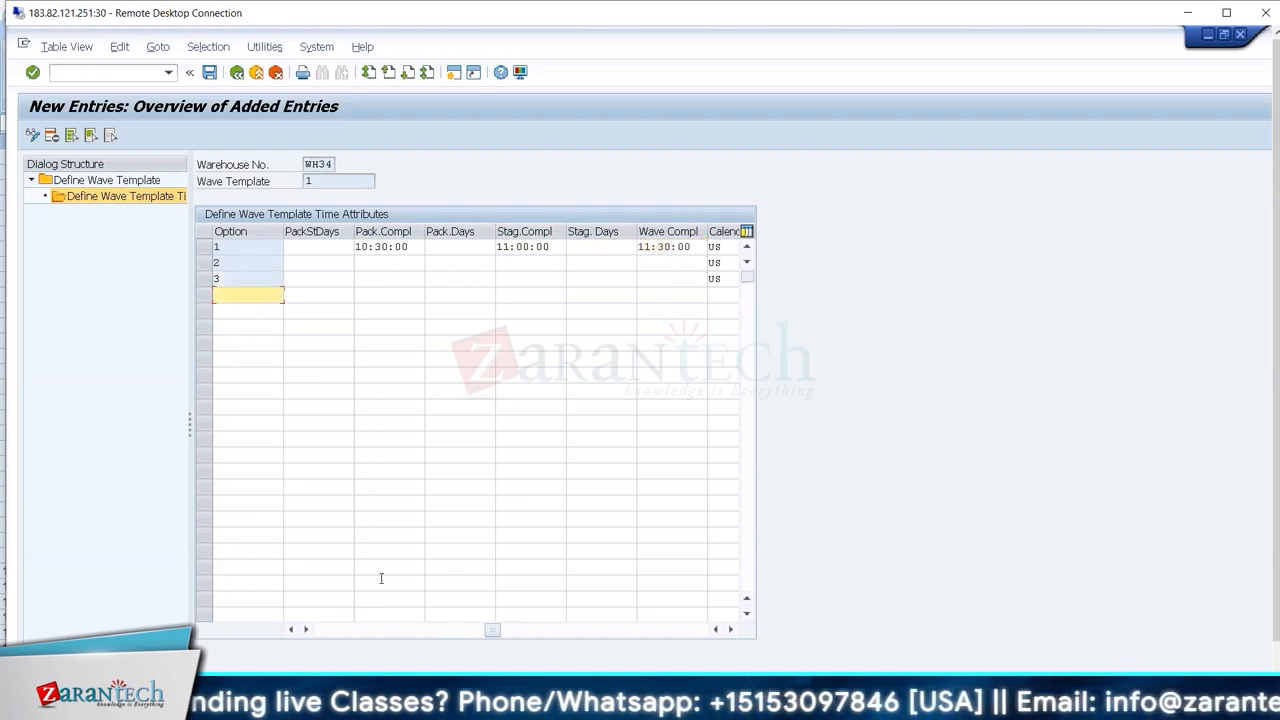
- Set the release time of option 1 to 07:55
{"action": "left_click", "coordinate": [326, 630]}
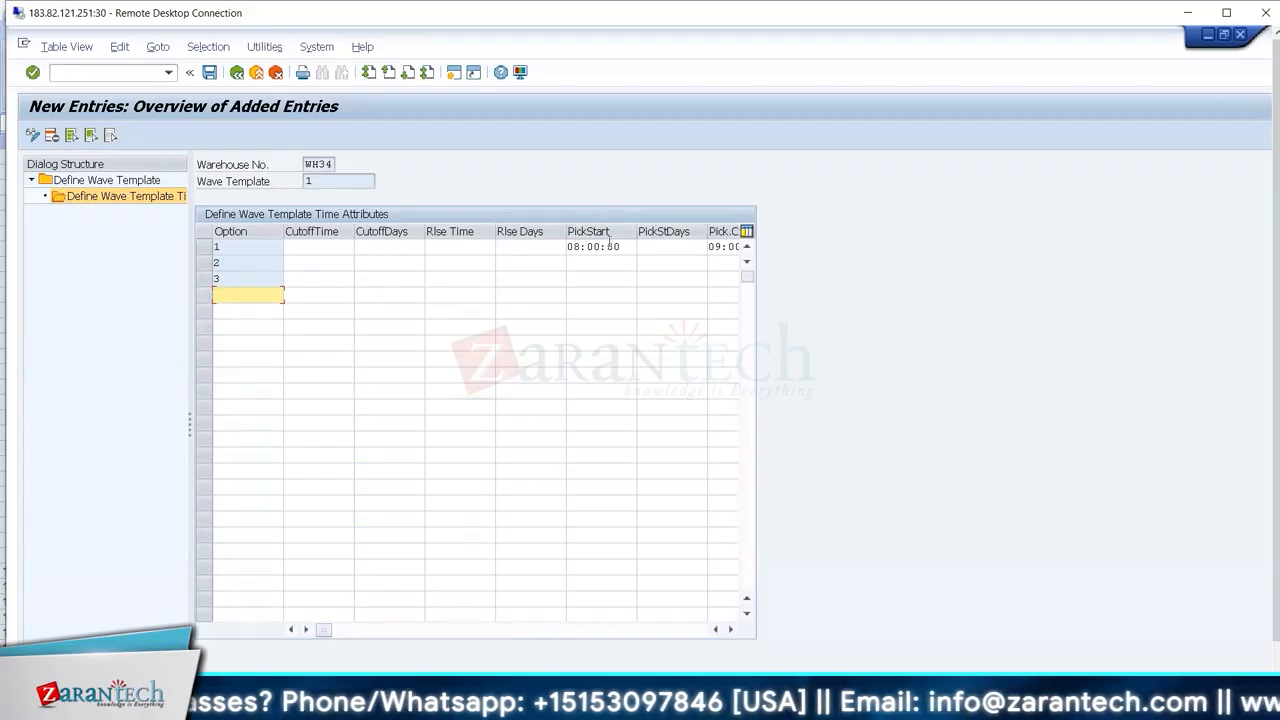
{"action": "left_click", "coordinate": [444, 254]}
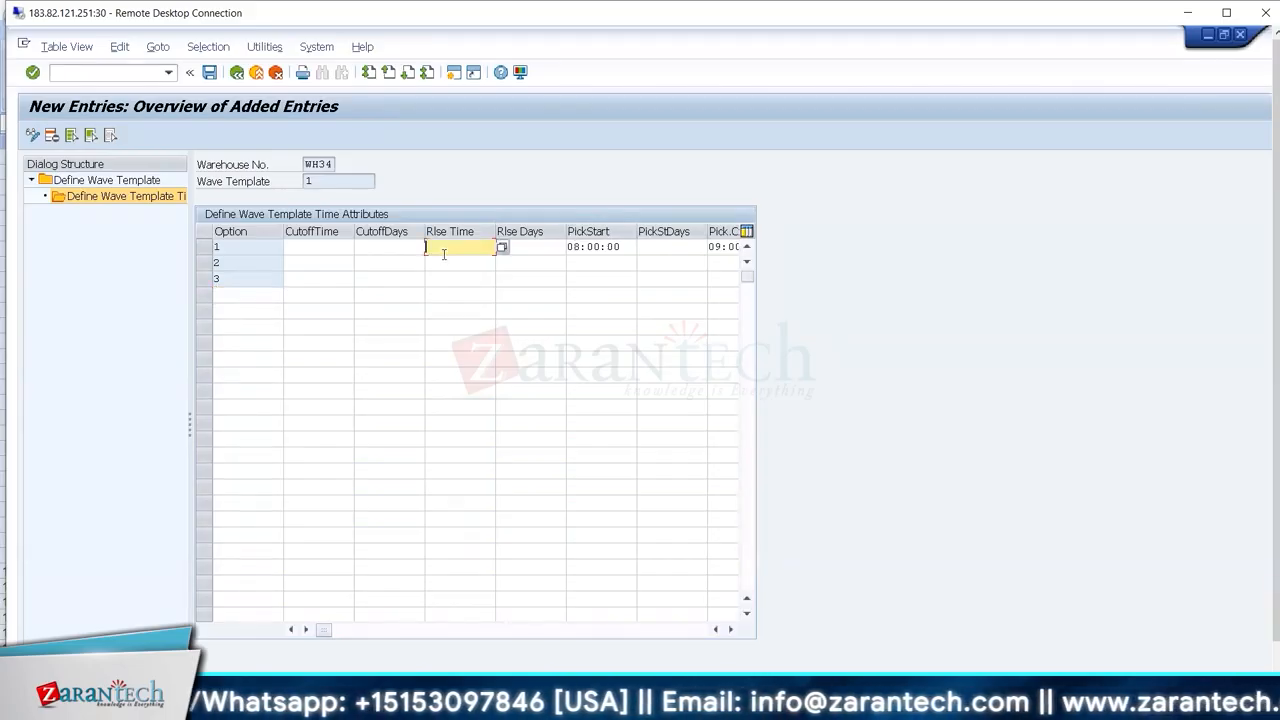
{"action": "type", "text": "07:55"}
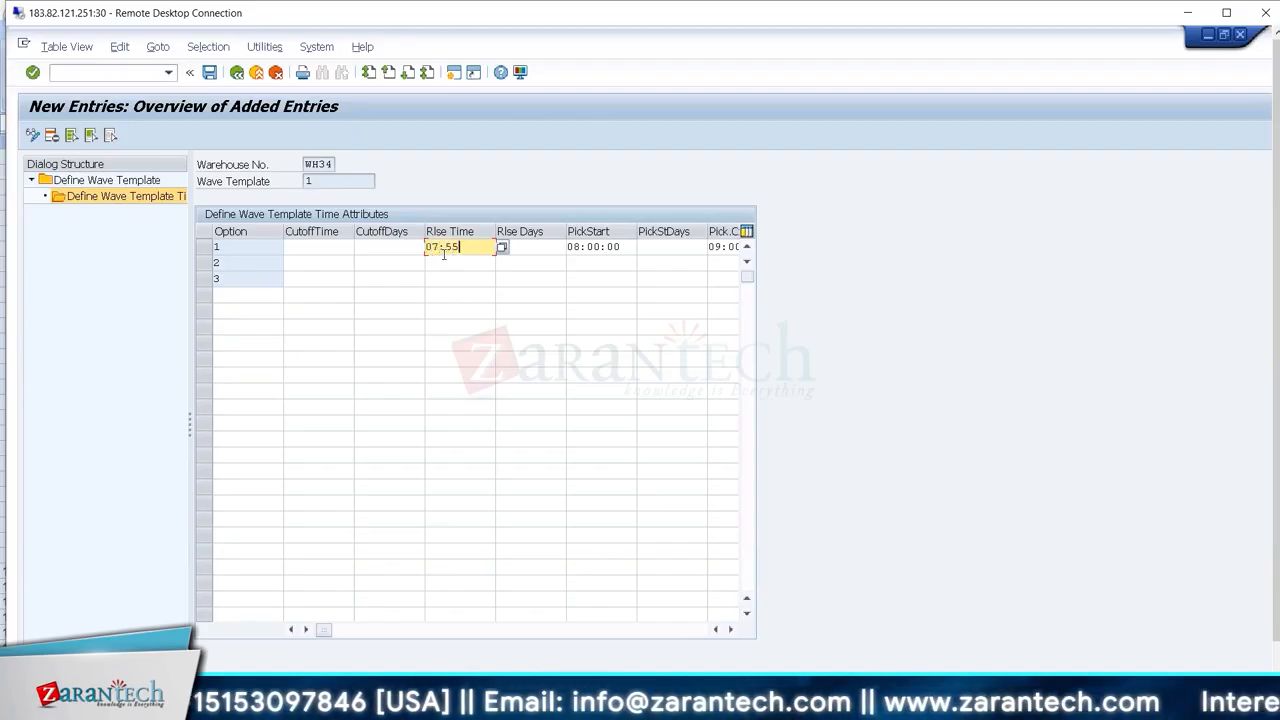
{"action": "key", "text": "Return"}
{"action": "left_click", "coordinate": [469, 248]}
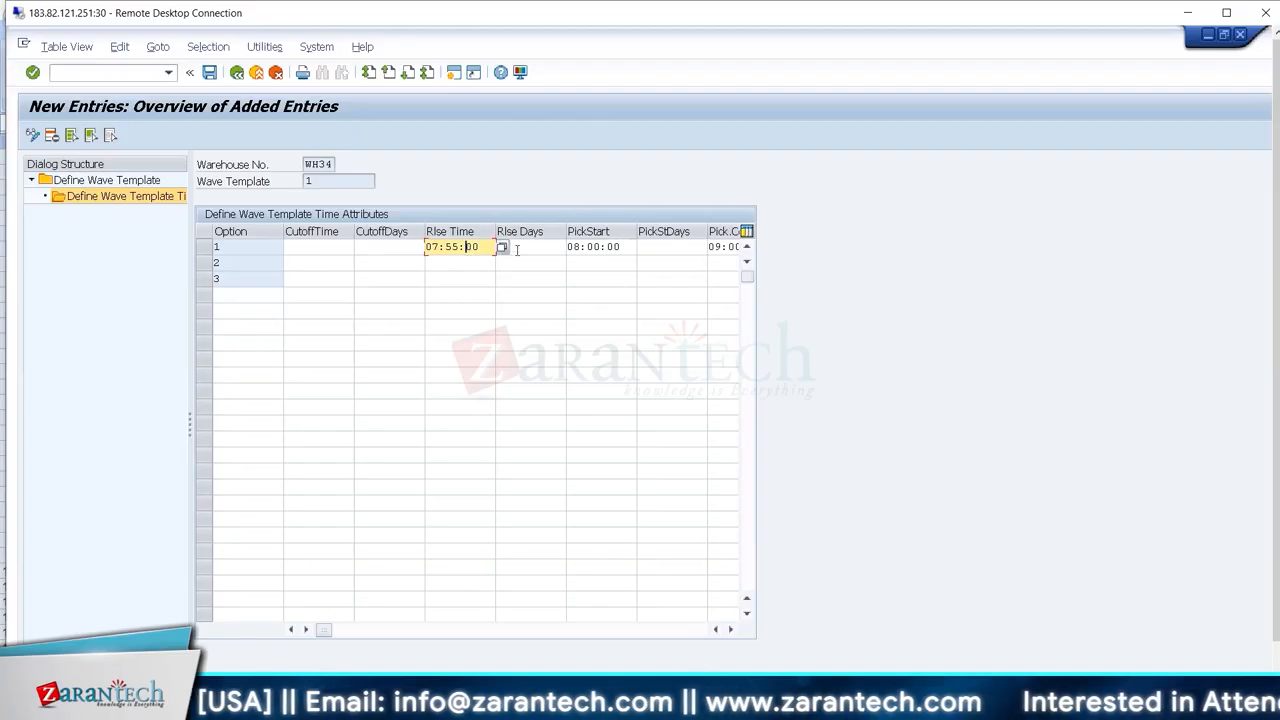
{"action": "left_click", "coordinate": [603, 248]}
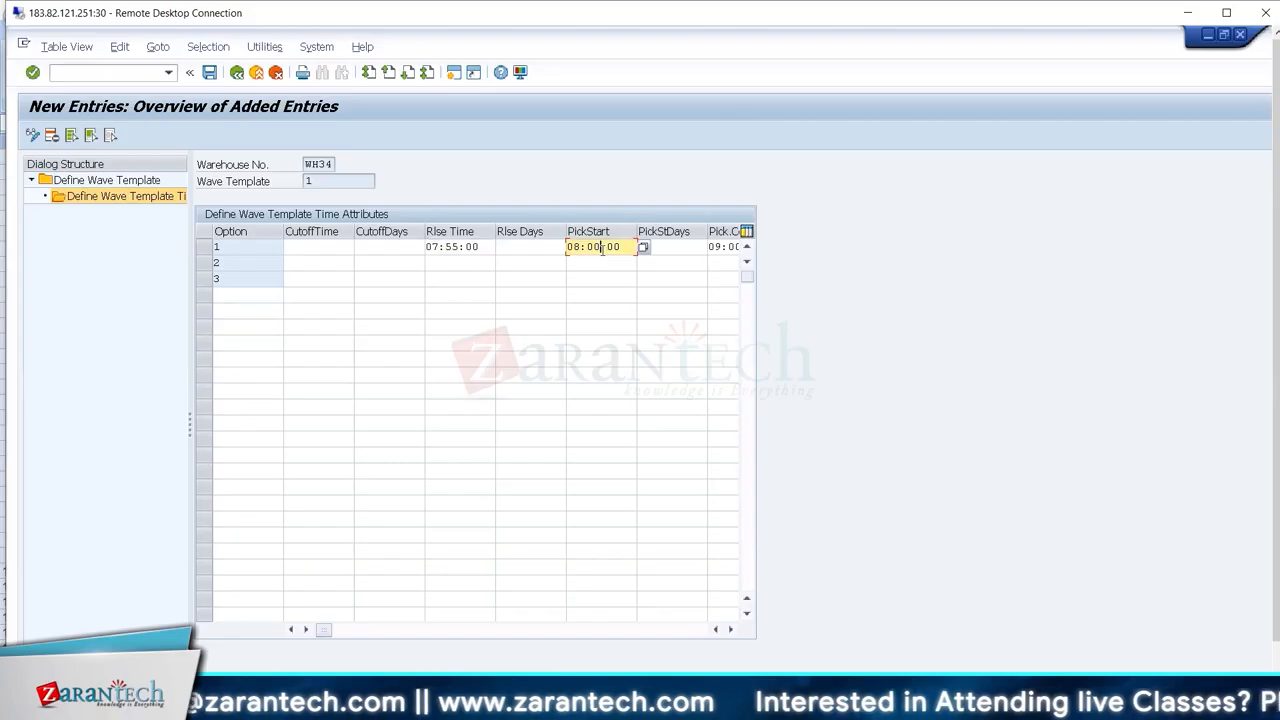
{"action": "left_click", "coordinate": [466, 248]}
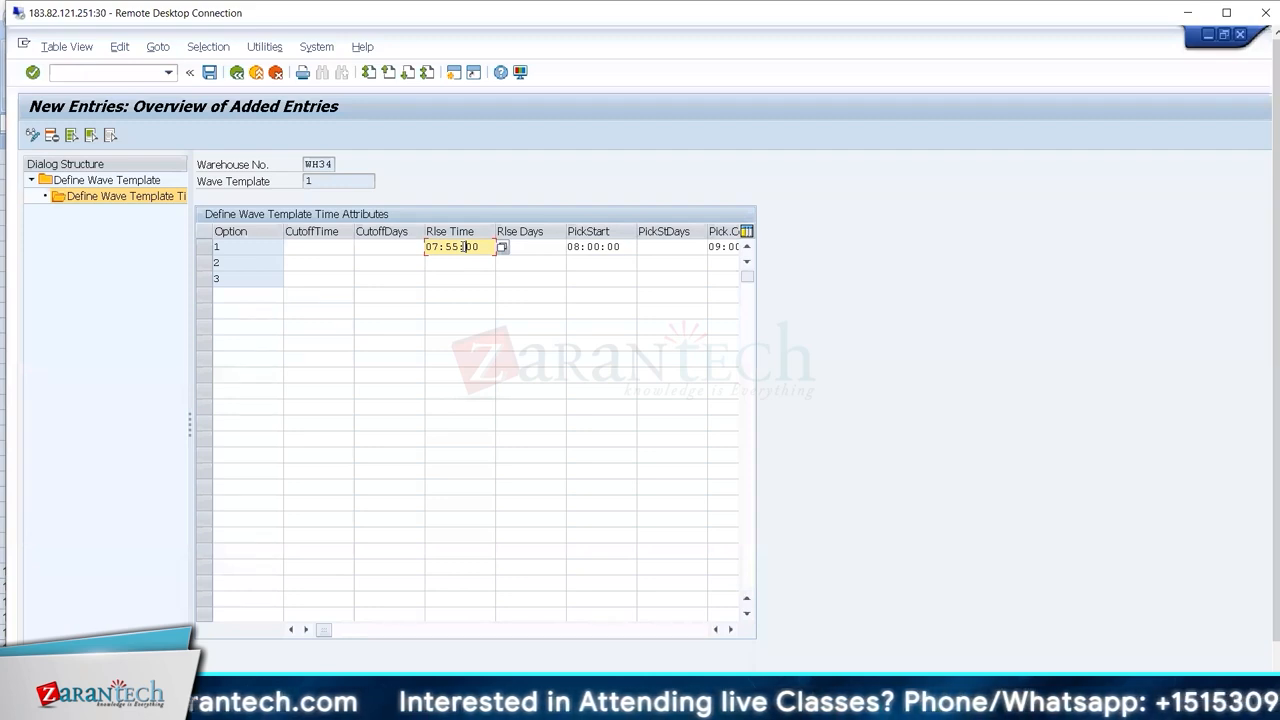
- Set the cutoff time of option 1 to 07:50
{"action": "left_click", "coordinate": [600, 247]}
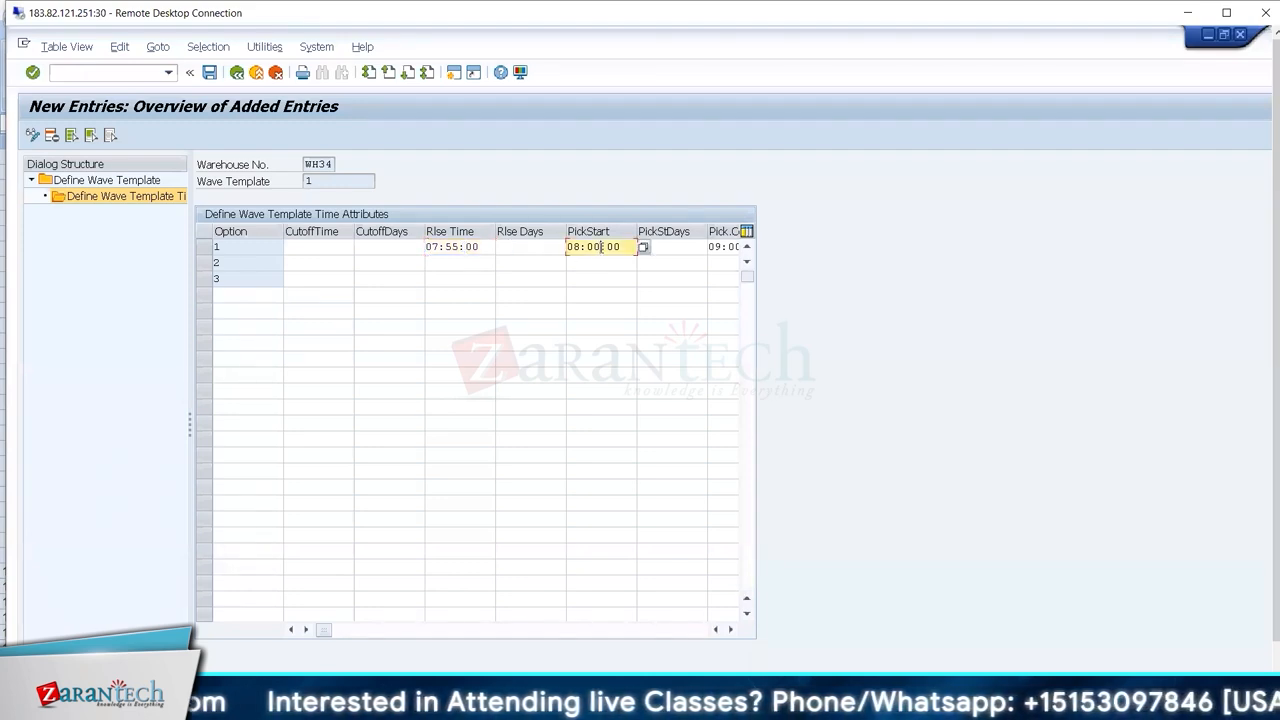
{"action": "left_click", "coordinate": [316, 248]}
{"action": "type", "text": "0"}
{"action": "type", "text": "5"}
{"action": "key", "text": "BackSpace"}
{"action": "type", "text": "7:50"}
{"action": "key", "text": "Return"}
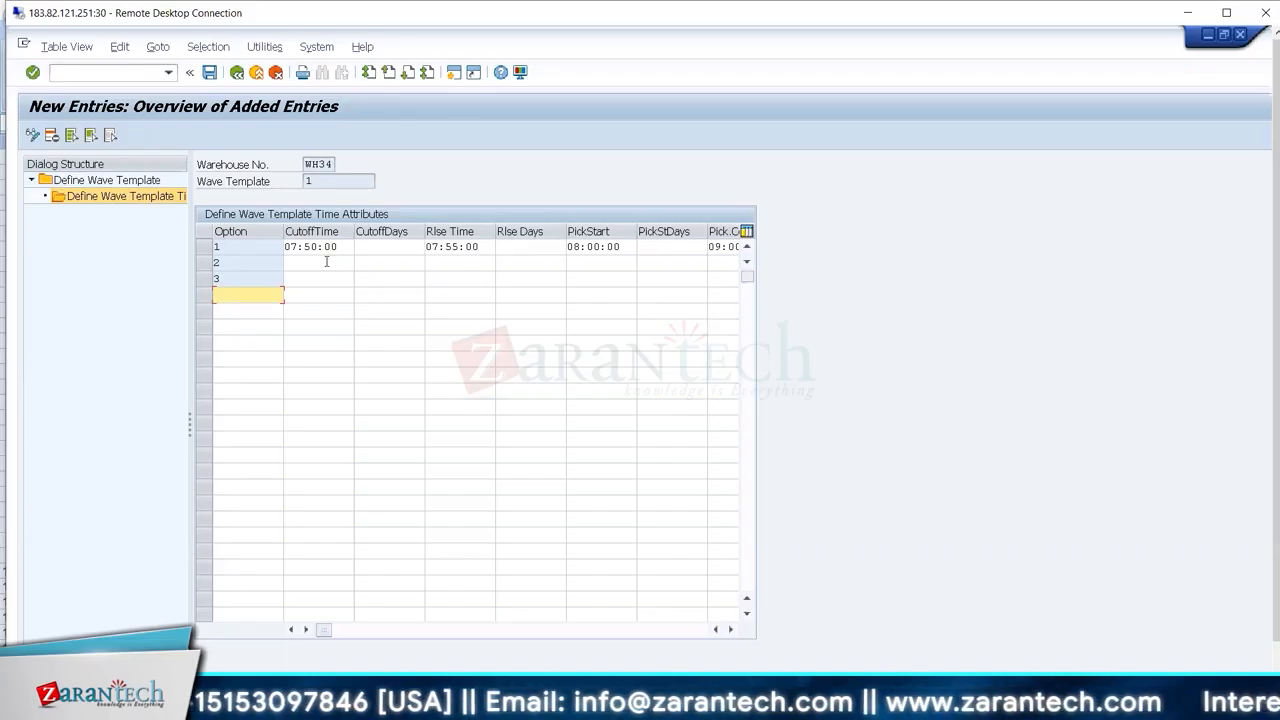
- Review how option 1's cutoff time, release time and pick start time relate to each other
{"action": "left_click", "coordinate": [343, 247]}
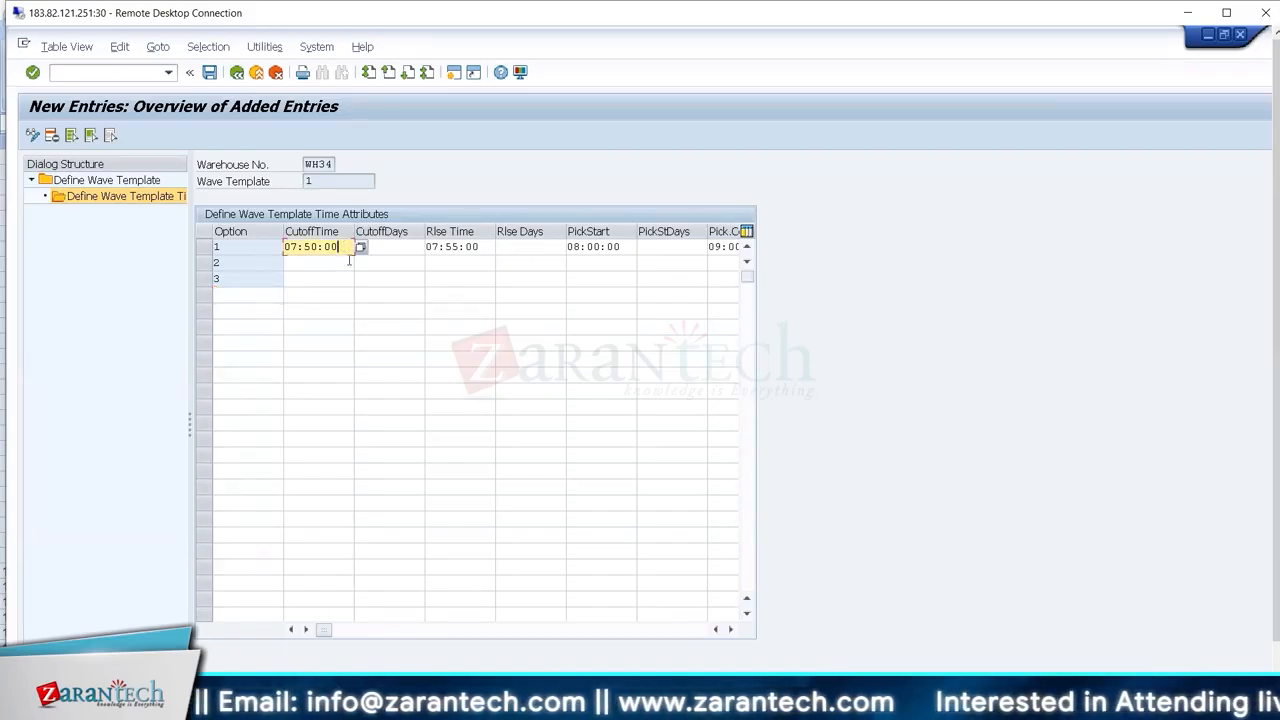
{"action": "left_click", "coordinate": [446, 247]}
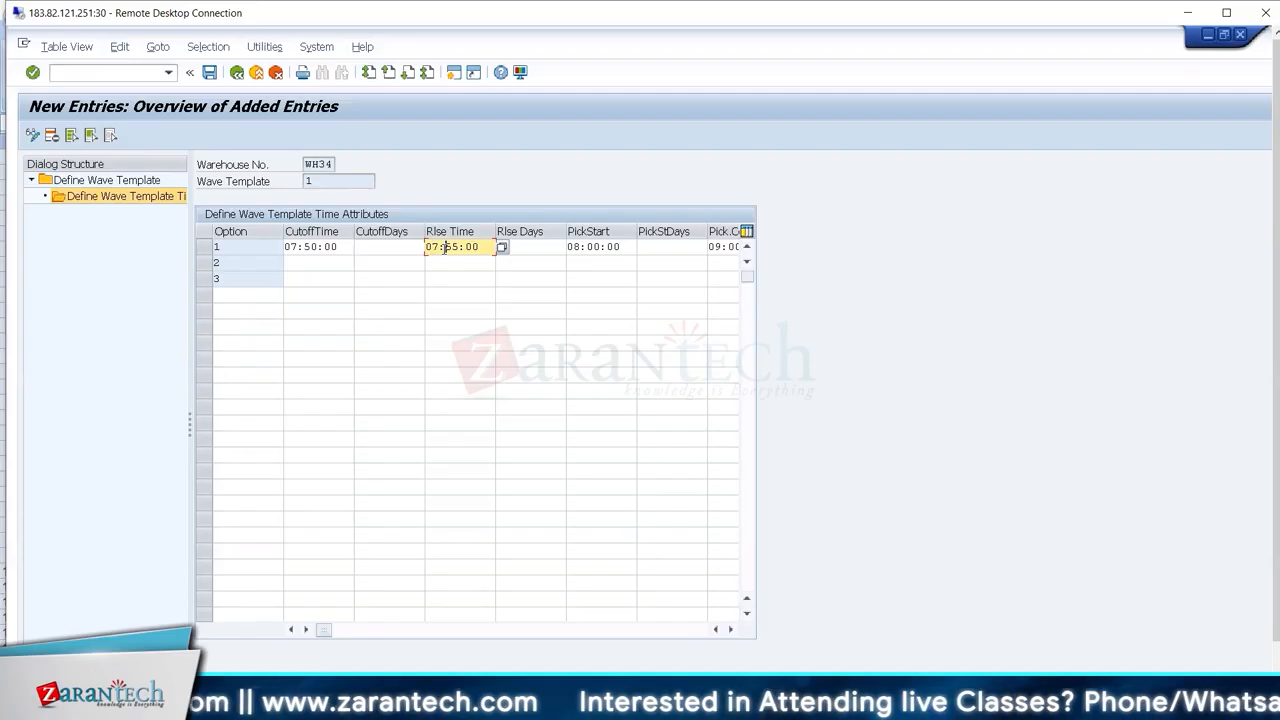
{"action": "left_click", "coordinate": [586, 249]}
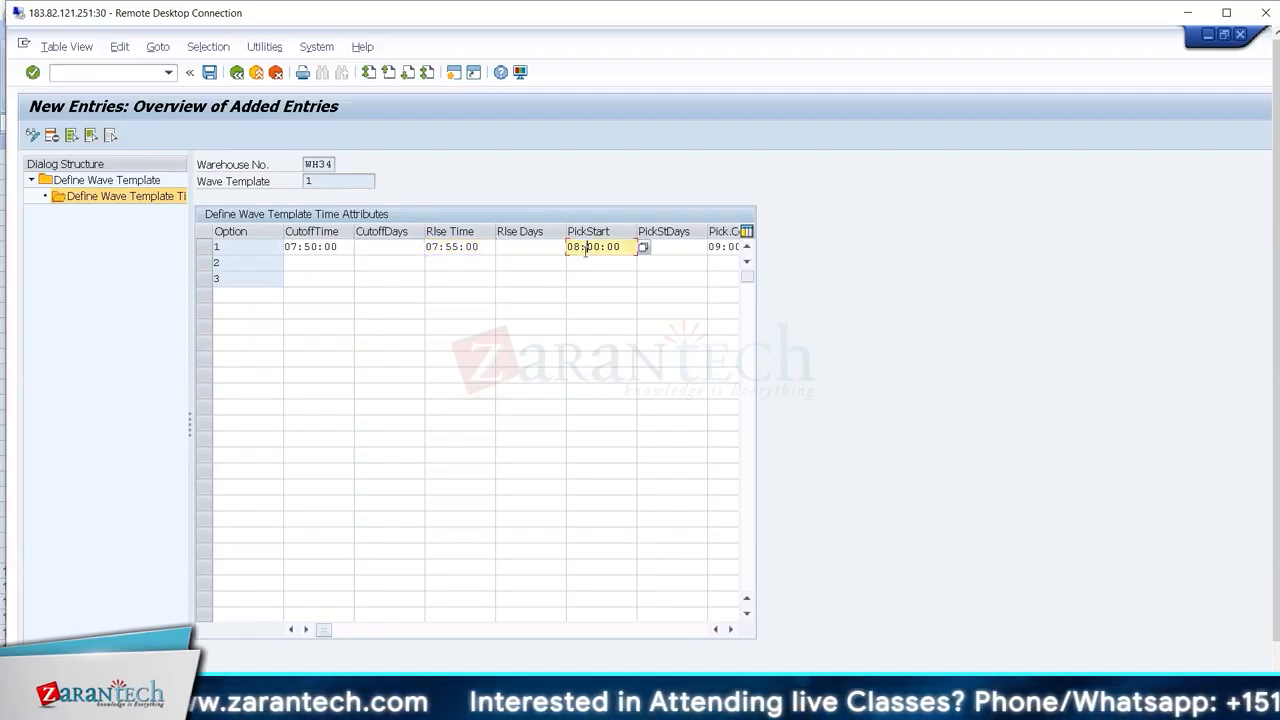
{"action": "left_click", "coordinate": [332, 249]}
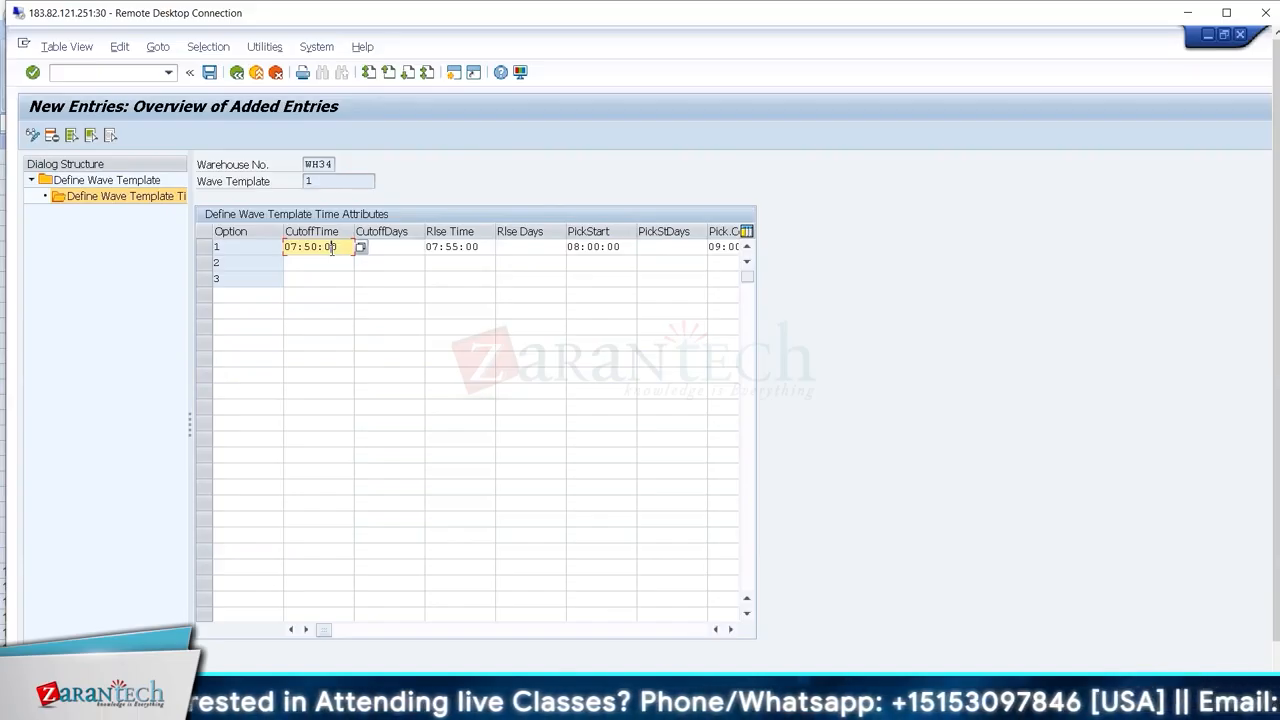
{"action": "left_click", "coordinate": [462, 249]}
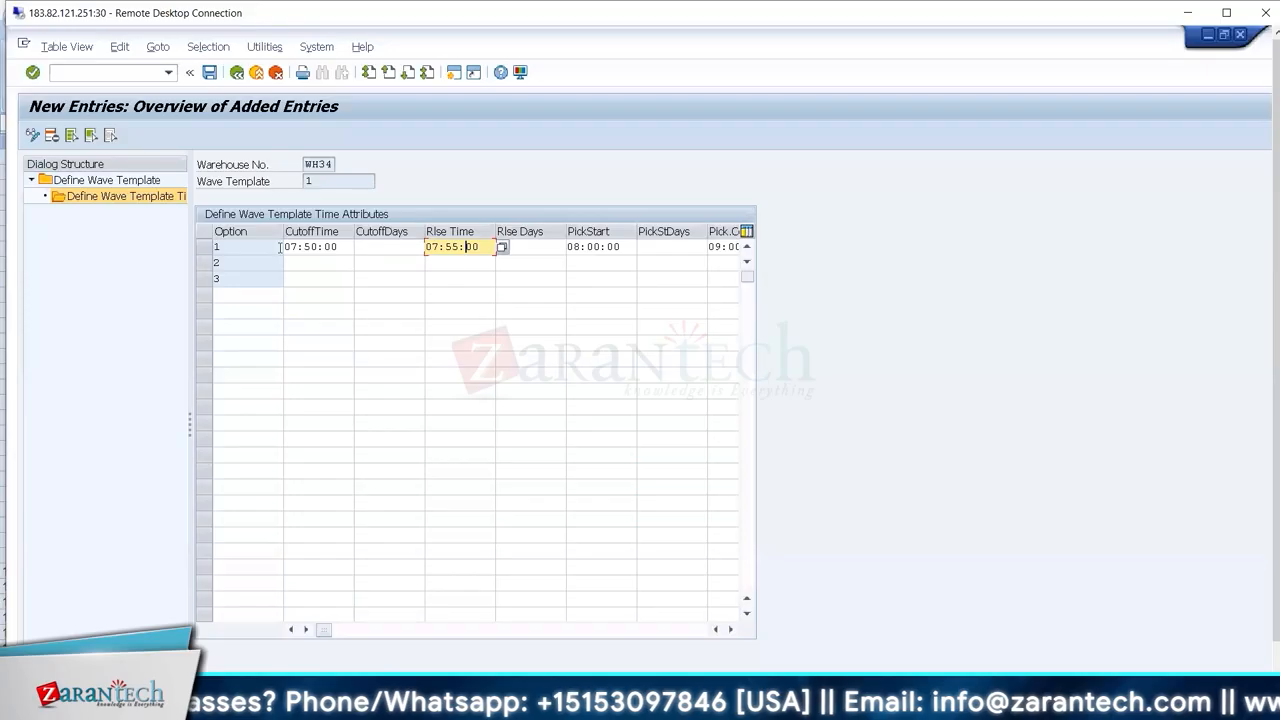
{"action": "left_click", "coordinate": [380, 247]}
{"action": "left_click", "coordinate": [335, 248]}
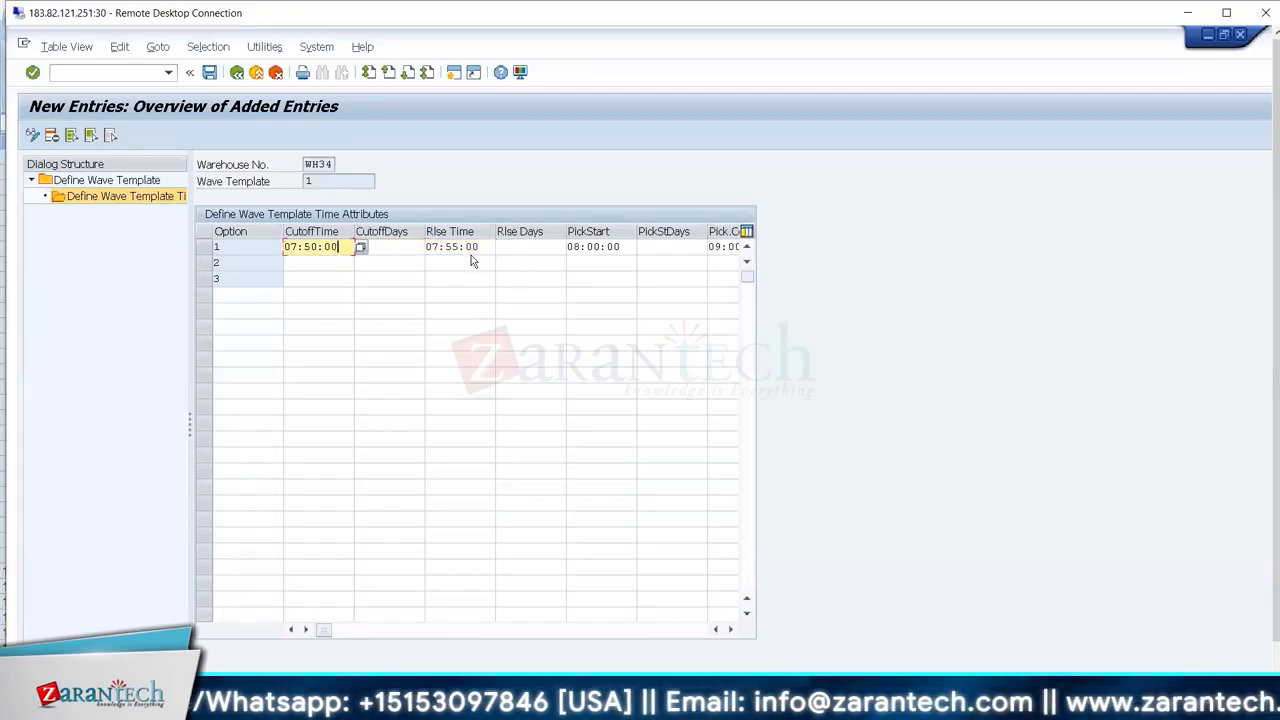
{"action": "left_click", "coordinate": [475, 261]}
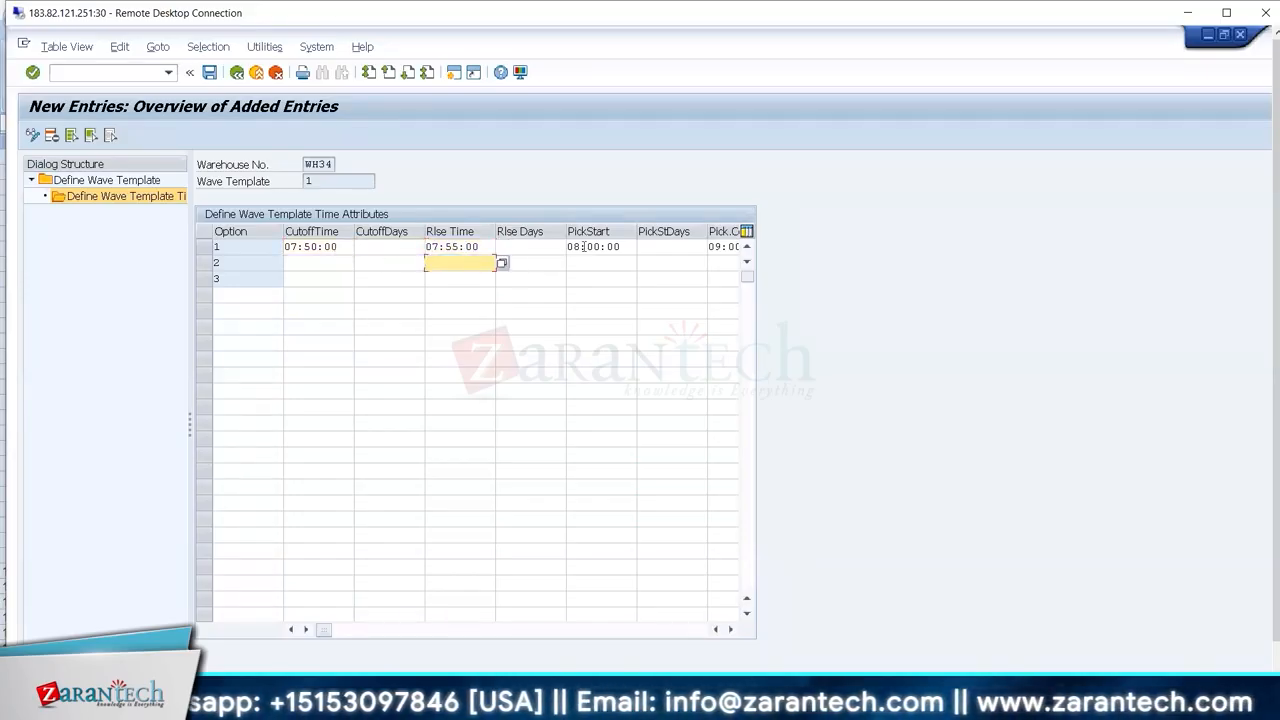
{"action": "left_click", "coordinate": [583, 246]}
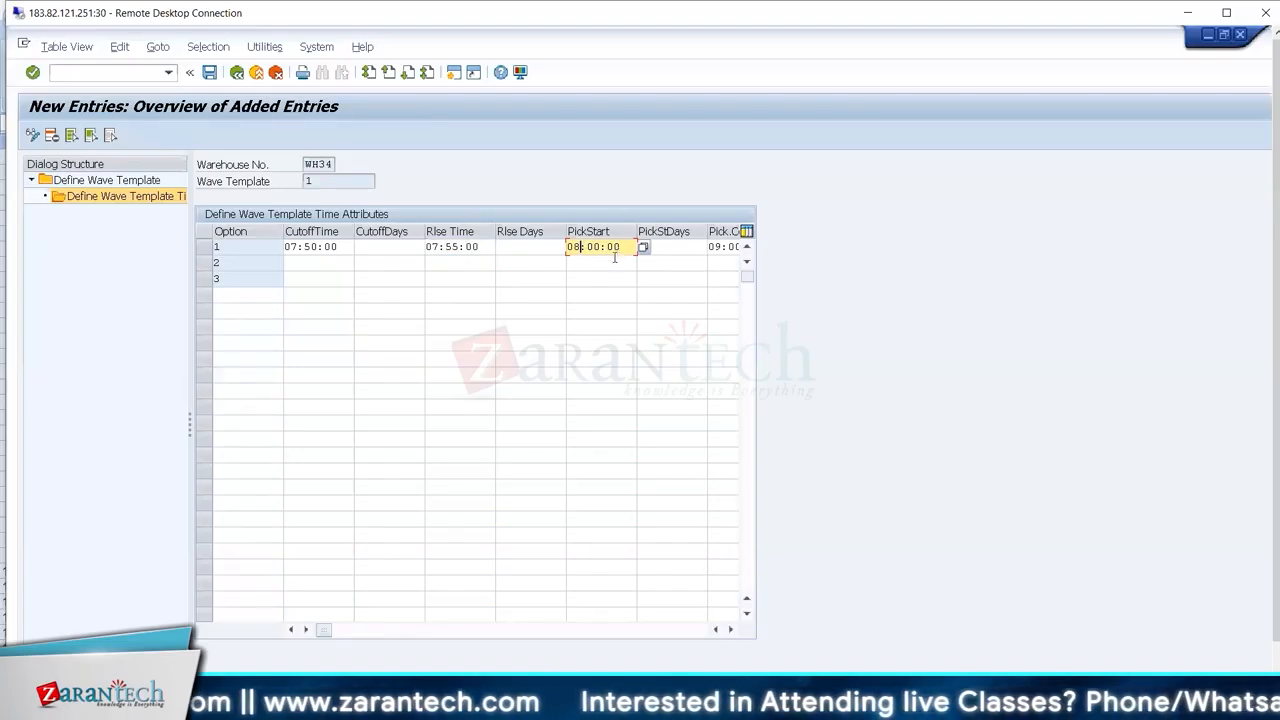
{"action": "left_click", "coordinate": [329, 261]}
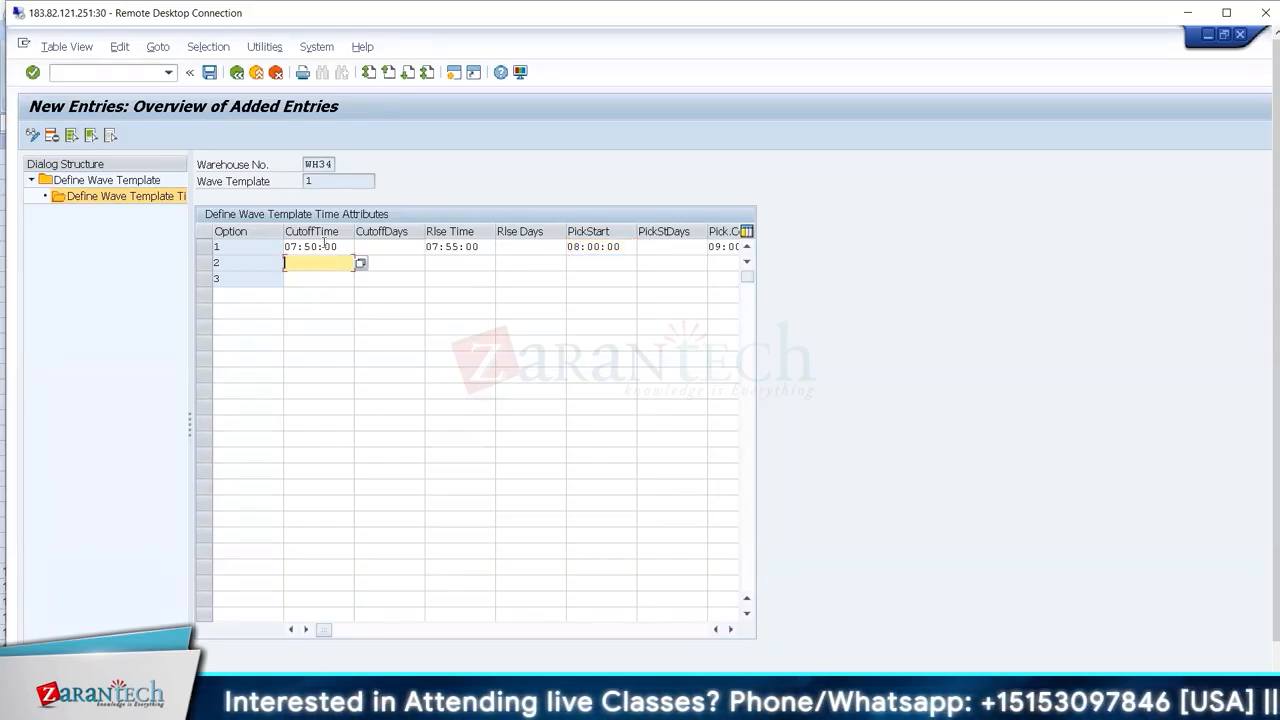
{"action": "left_click", "coordinate": [607, 246]}
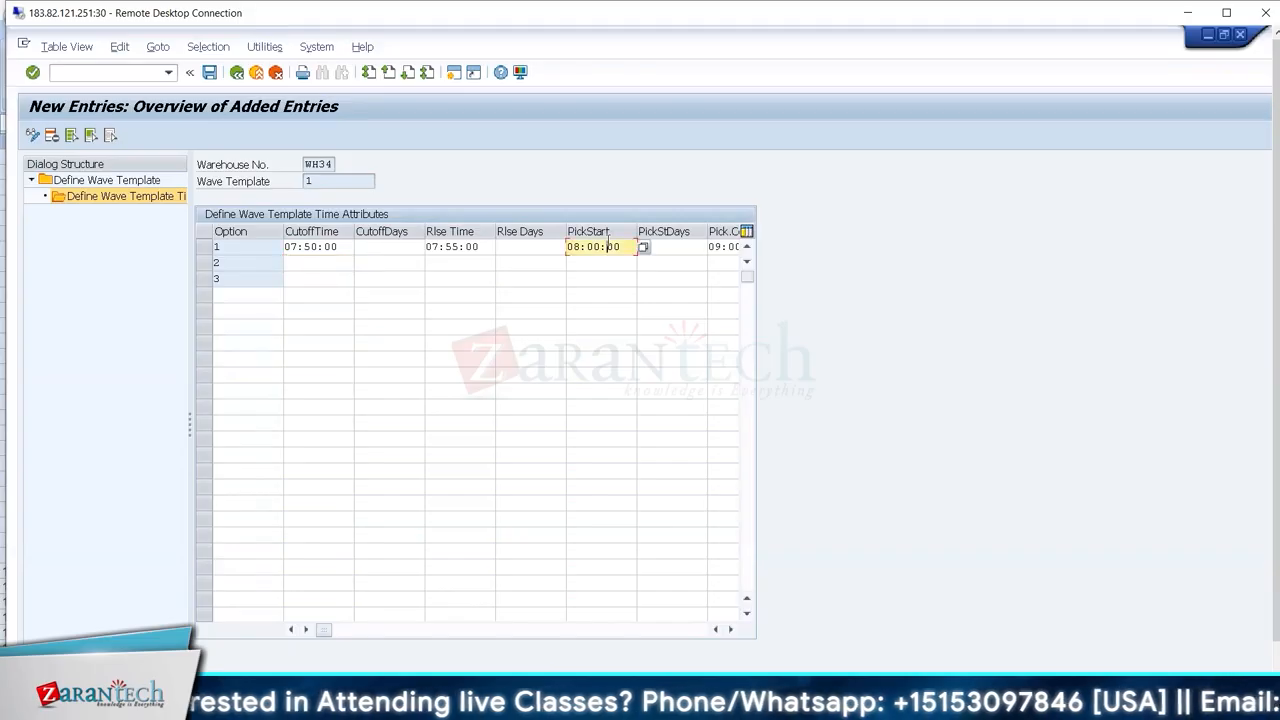
{"action": "left_click", "coordinate": [474, 247]}
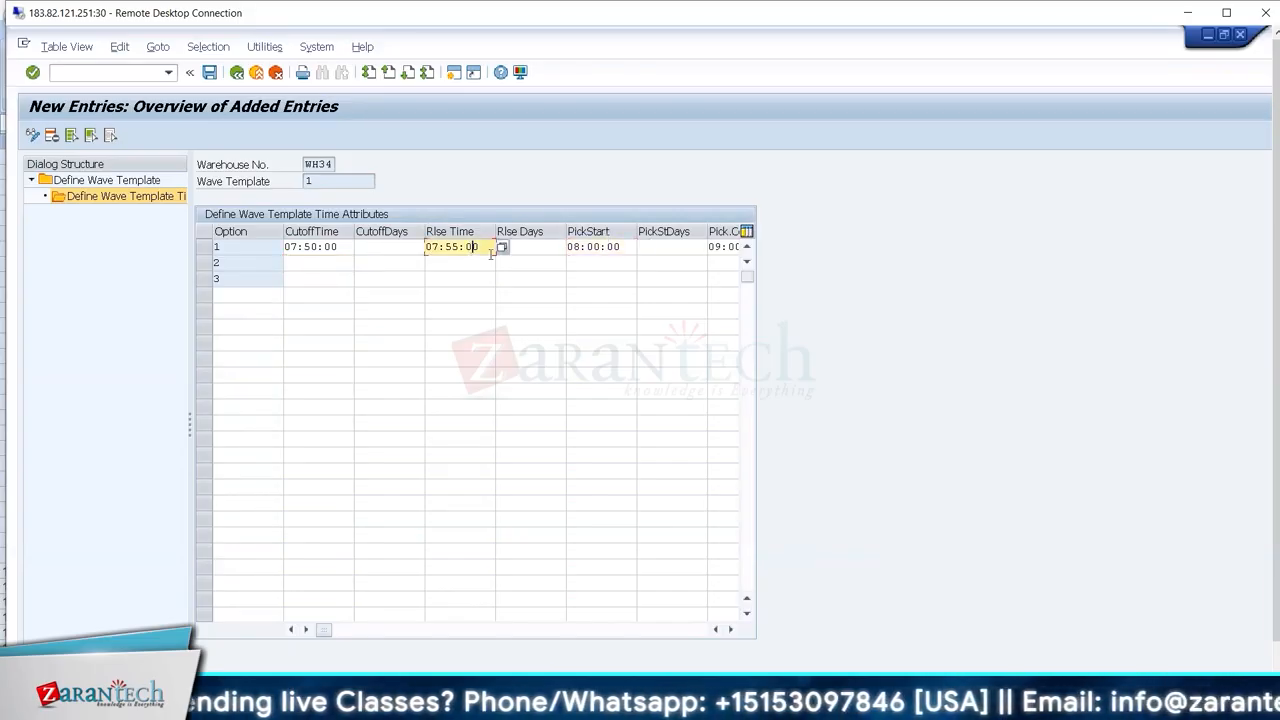
{"action": "left_click", "coordinate": [610, 246]}
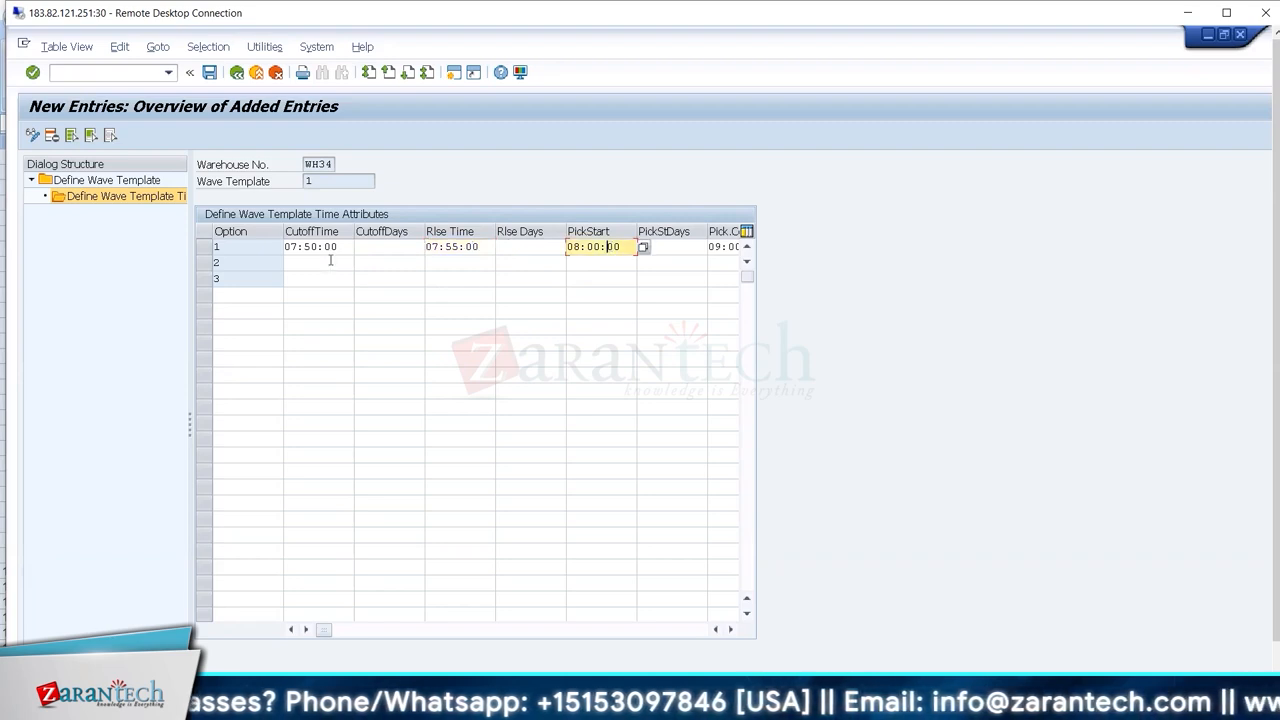
- Set the pick start time to 12:00:00 for option 2 and 16:00:00 for option 3
{"action": "left_click", "coordinate": [609, 263]}
{"action": "type", "text": "12:00"}
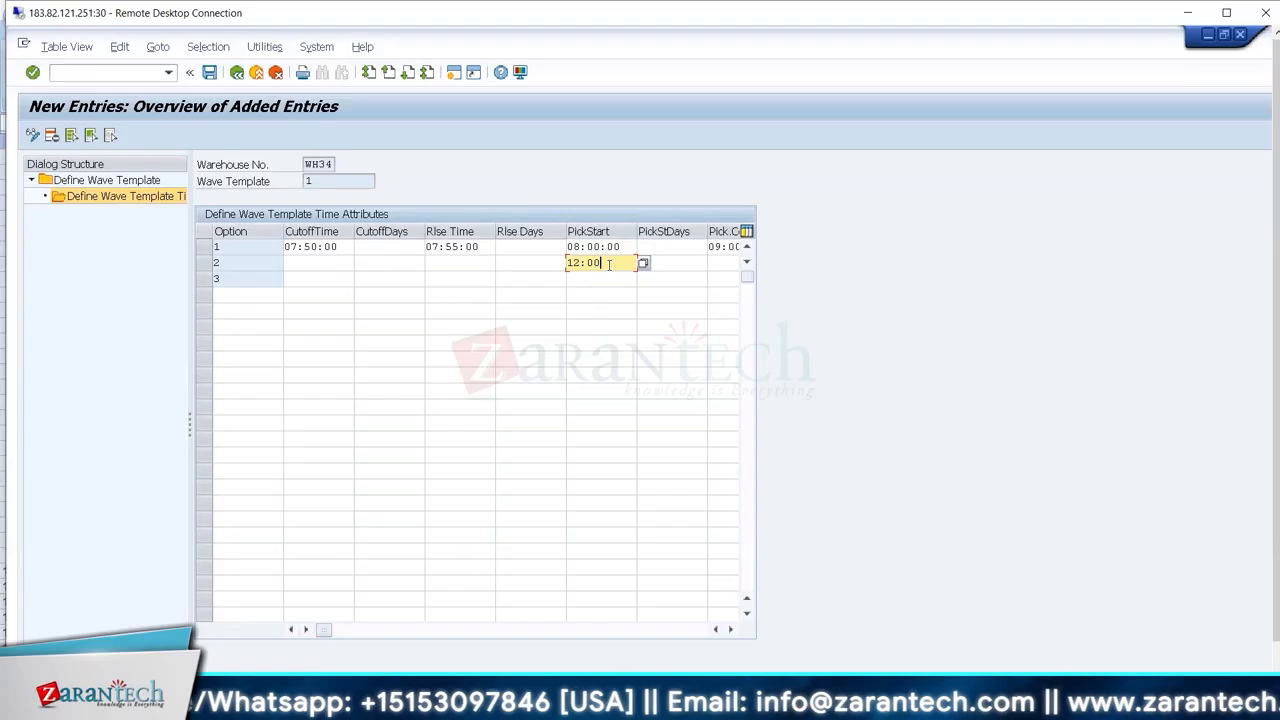
{"action": "type", "text": ":00"}
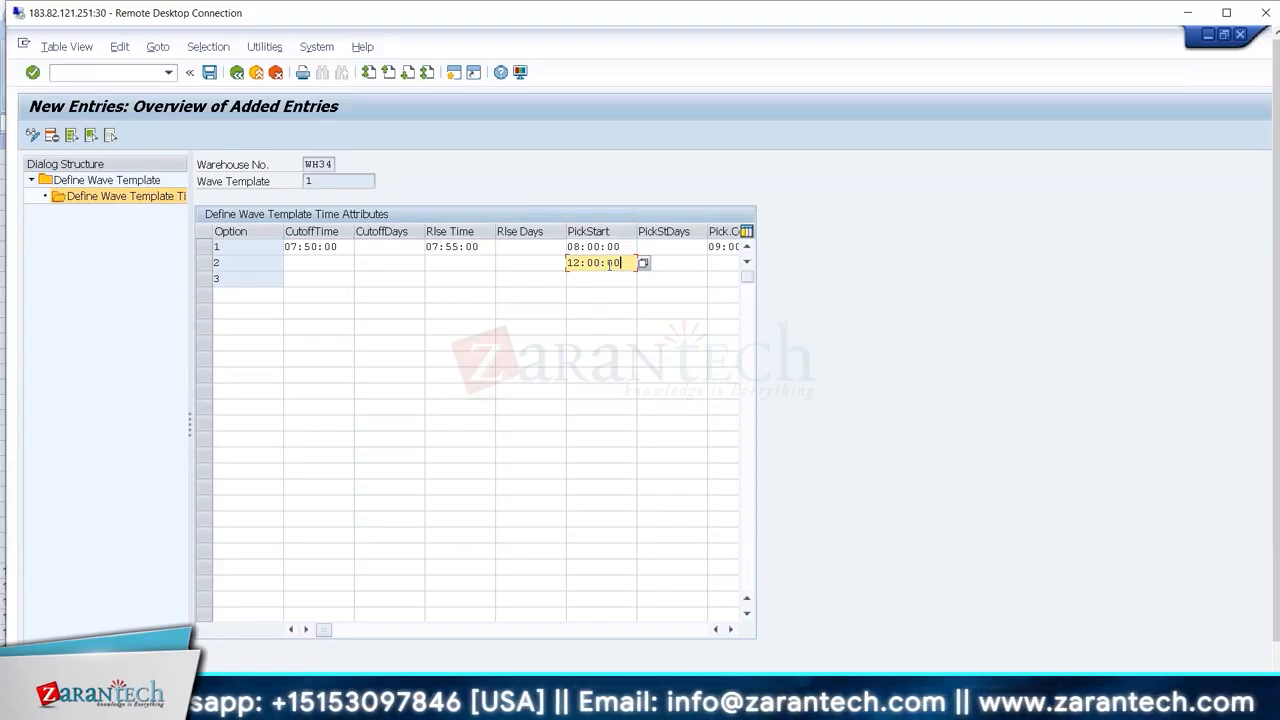
{"action": "left_click", "coordinate": [600, 279]}
{"action": "type", "text": "1"}
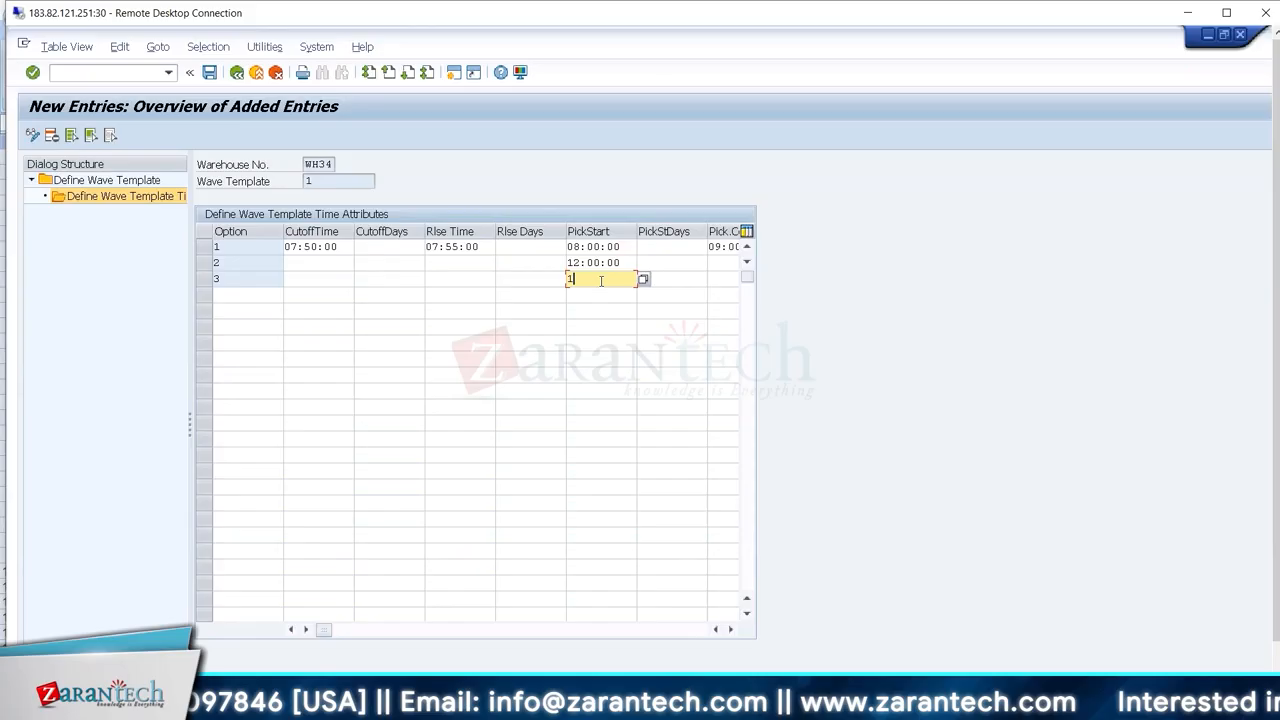
{"action": "type", "text": "6:00:00"}
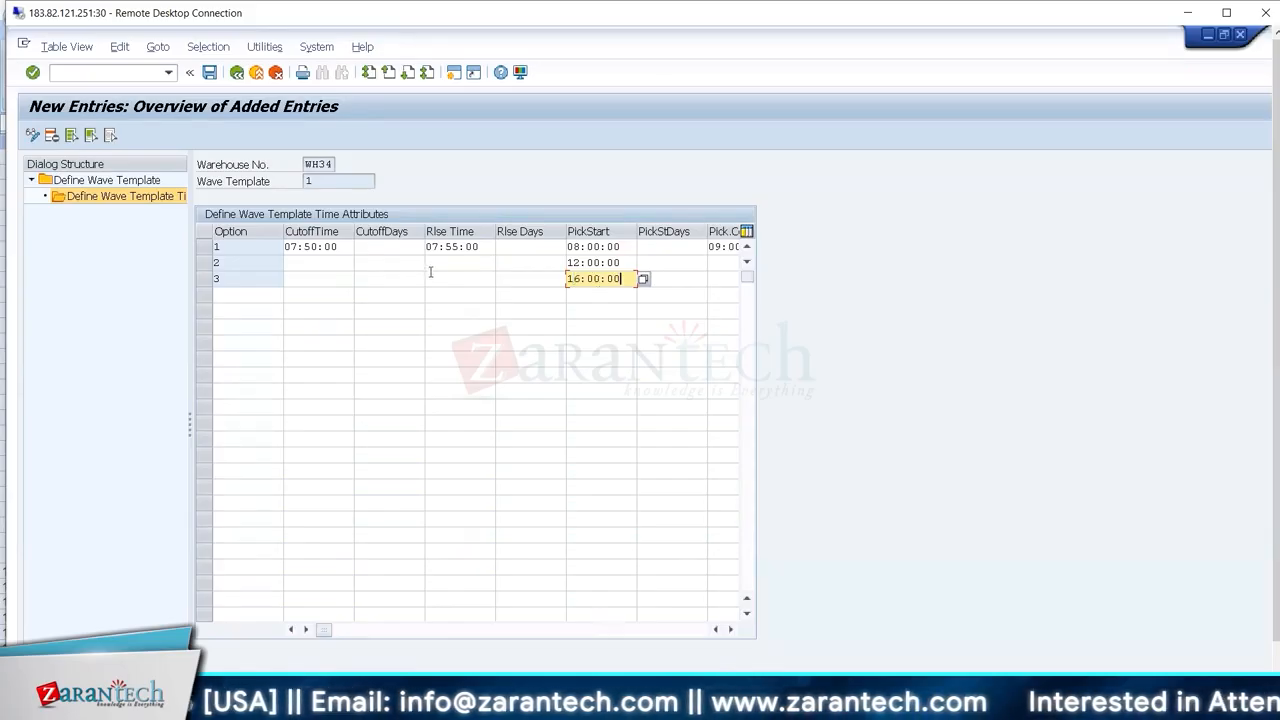
- Set option 2's cutoff time to 11:50:00 and its release time to 11:55:00
{"action": "left_click", "coordinate": [329, 264]}
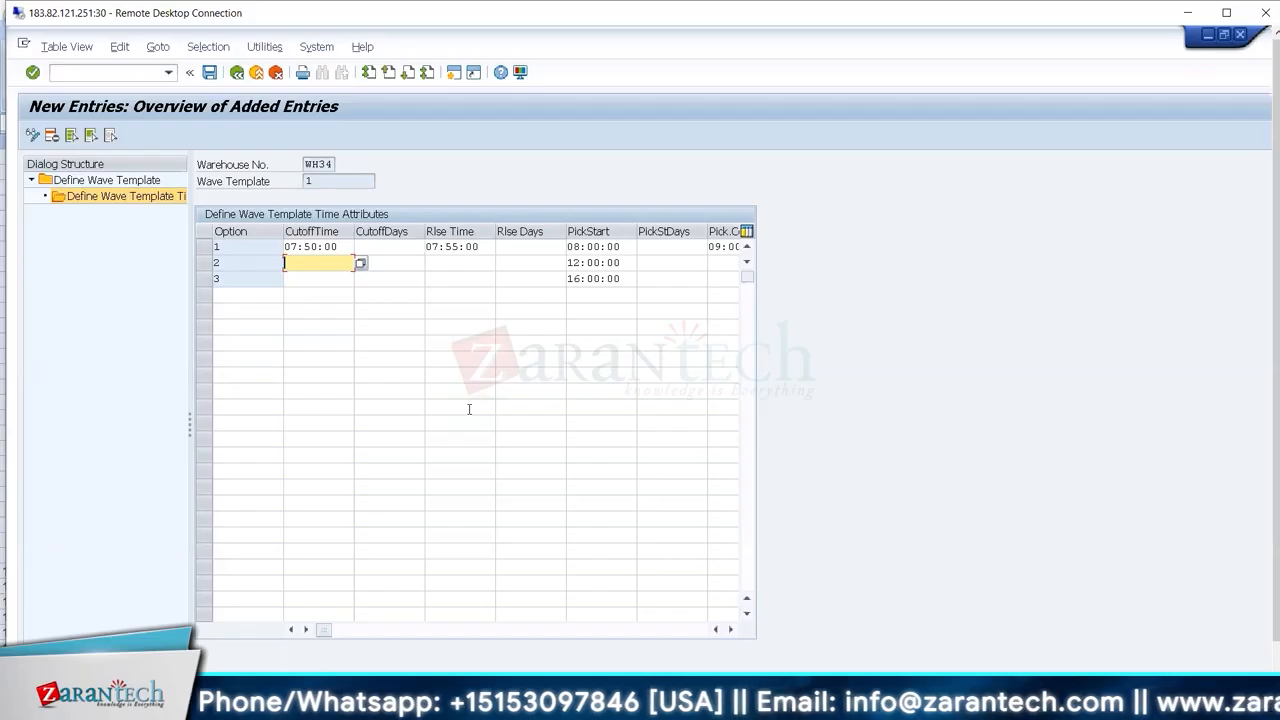
{"action": "type", "text": "0"}
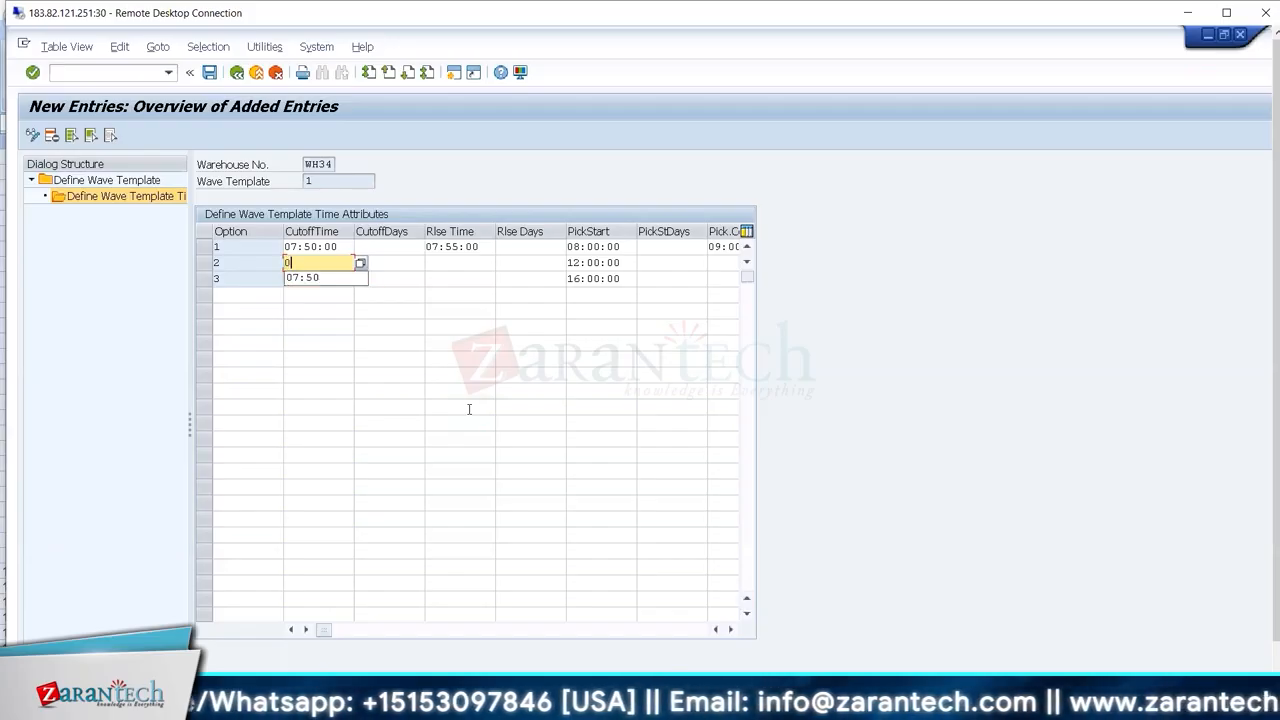
{"action": "key", "text": "BackSpace"}
{"action": "type", "text": "11"}
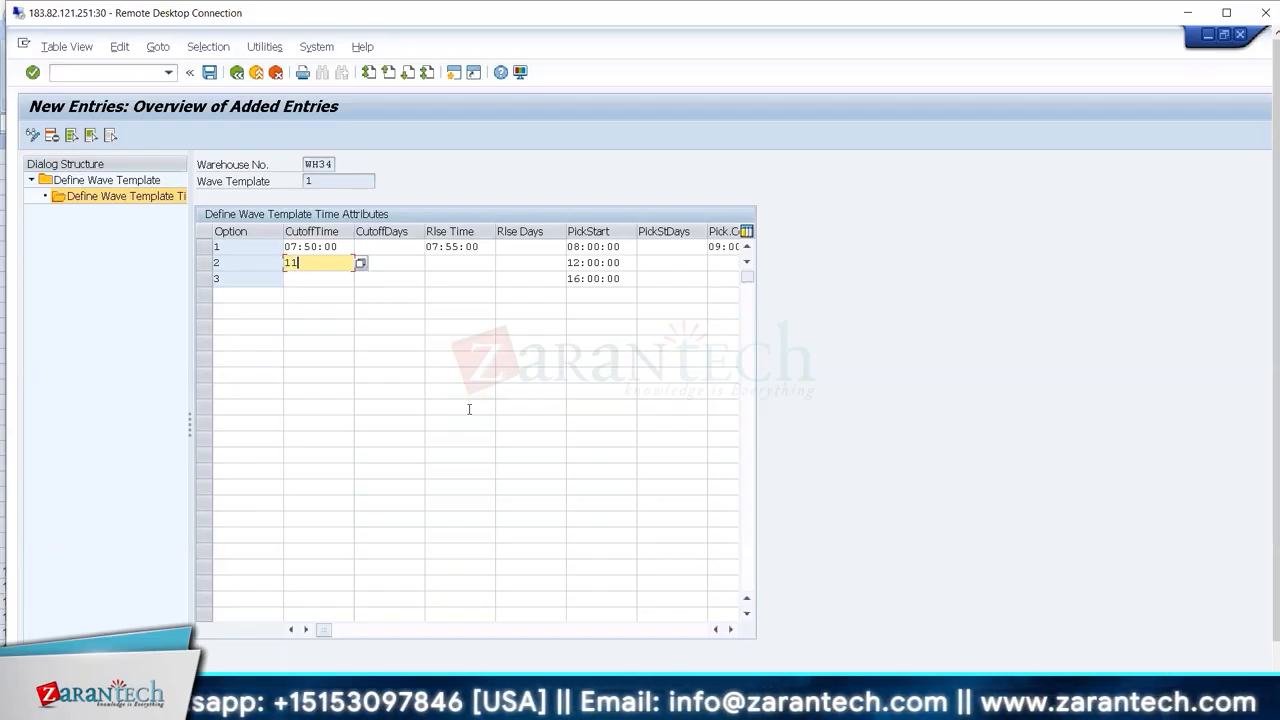
{"action": "type", "text": ":50:00"}
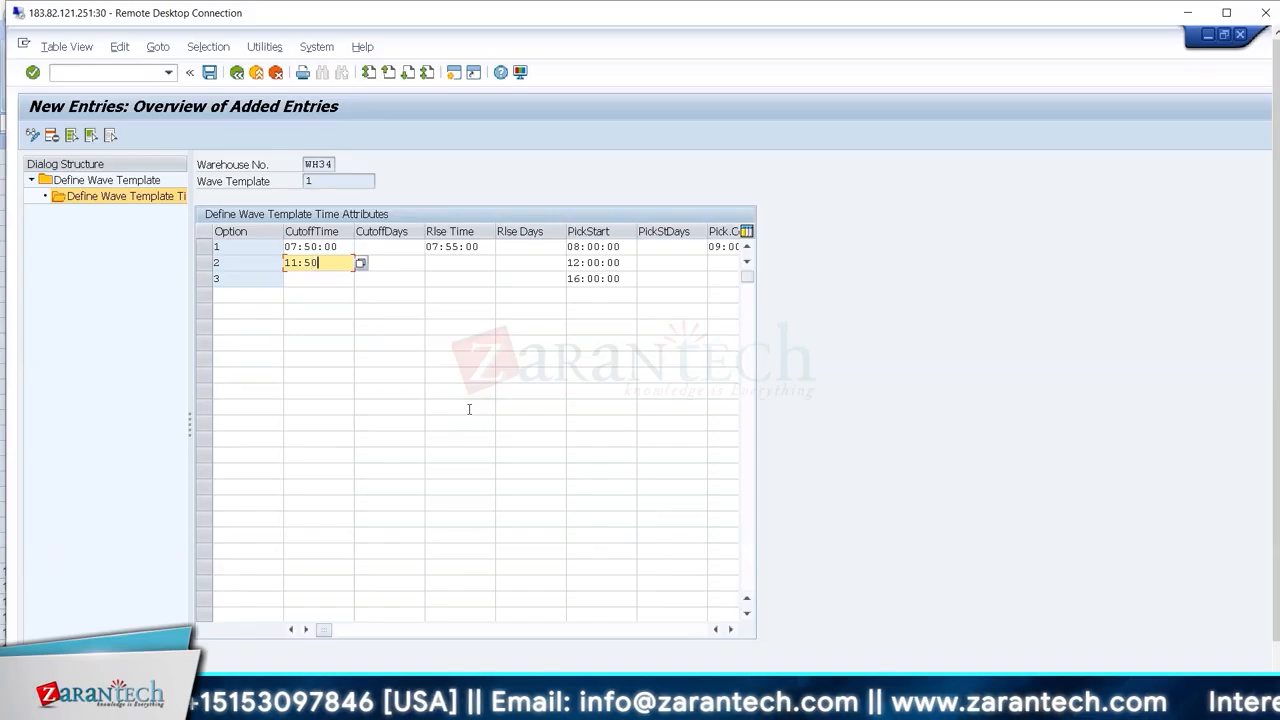
{"action": "key", "text": "Tab"}
{"action": "type", "text": "11"}
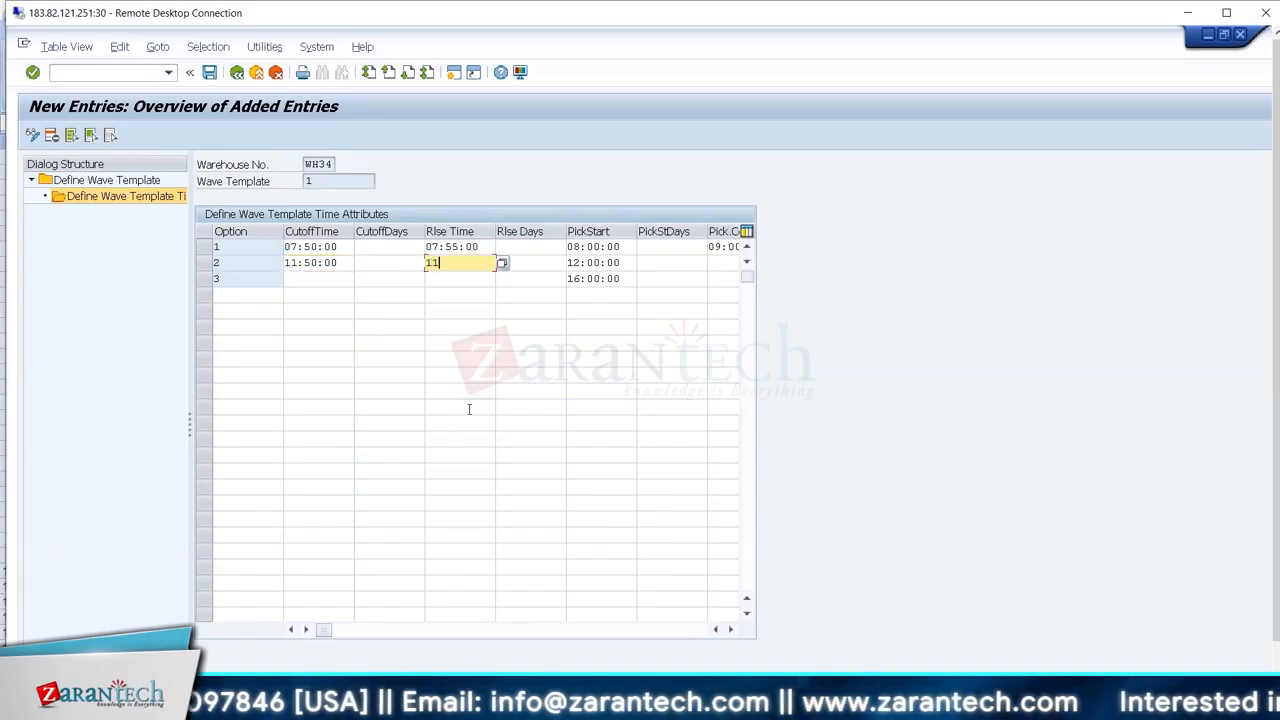
{"action": "type", "text": ":55:00"}
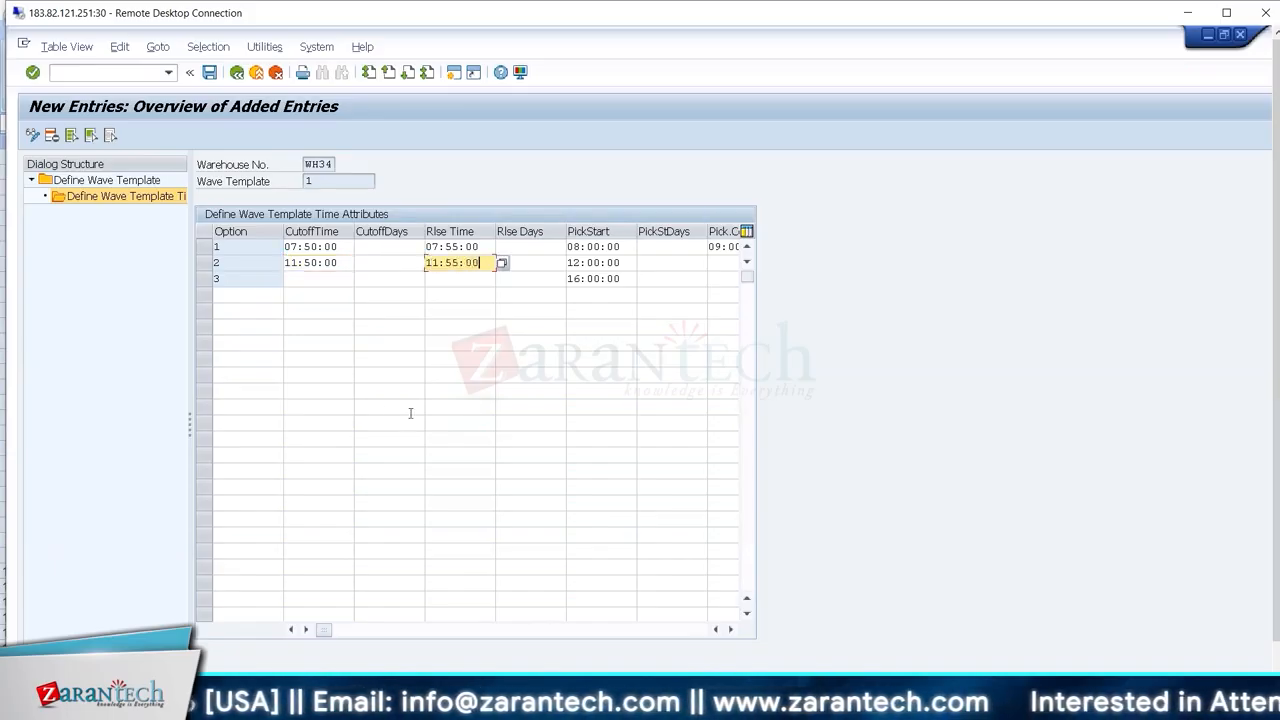
- Set option 3's cutoff time to 15:50:00 and its release time to 15:55
{"action": "left_click", "coordinate": [327, 281]}
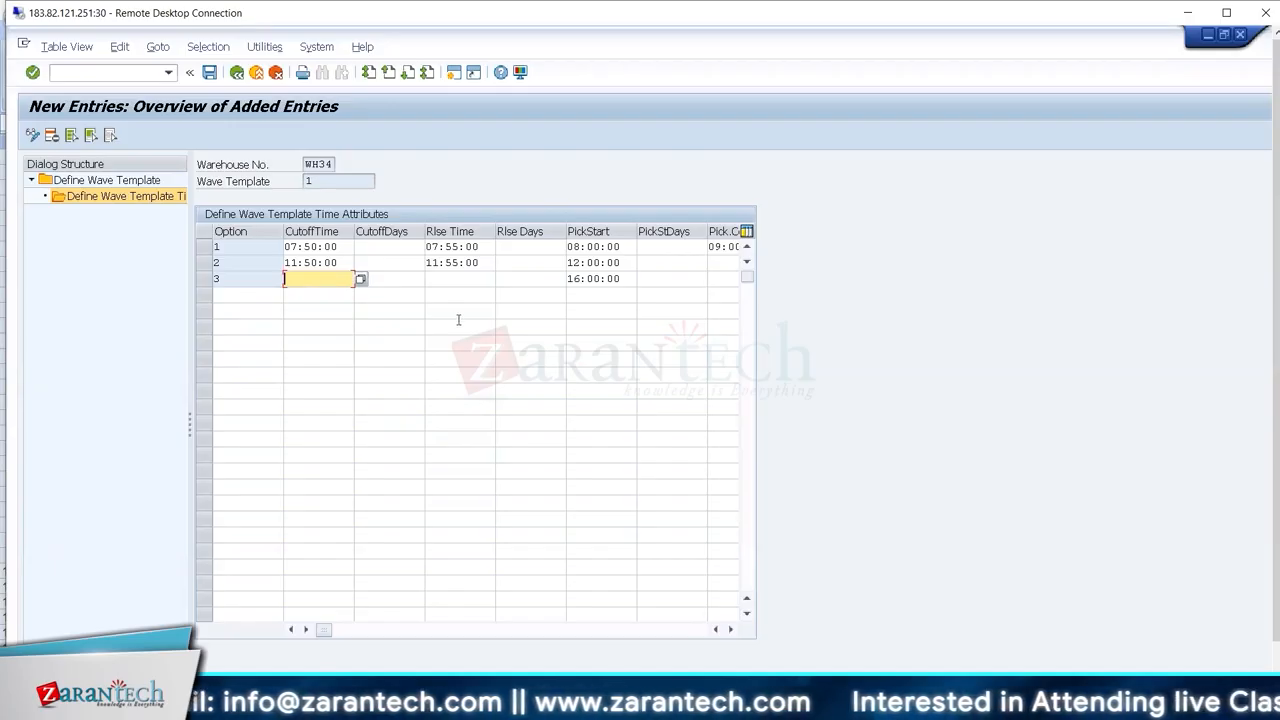
{"action": "left_click", "coordinate": [614, 263]}
{"action": "left_click", "coordinate": [290, 280]}
{"action": "type", "text": "15:"}
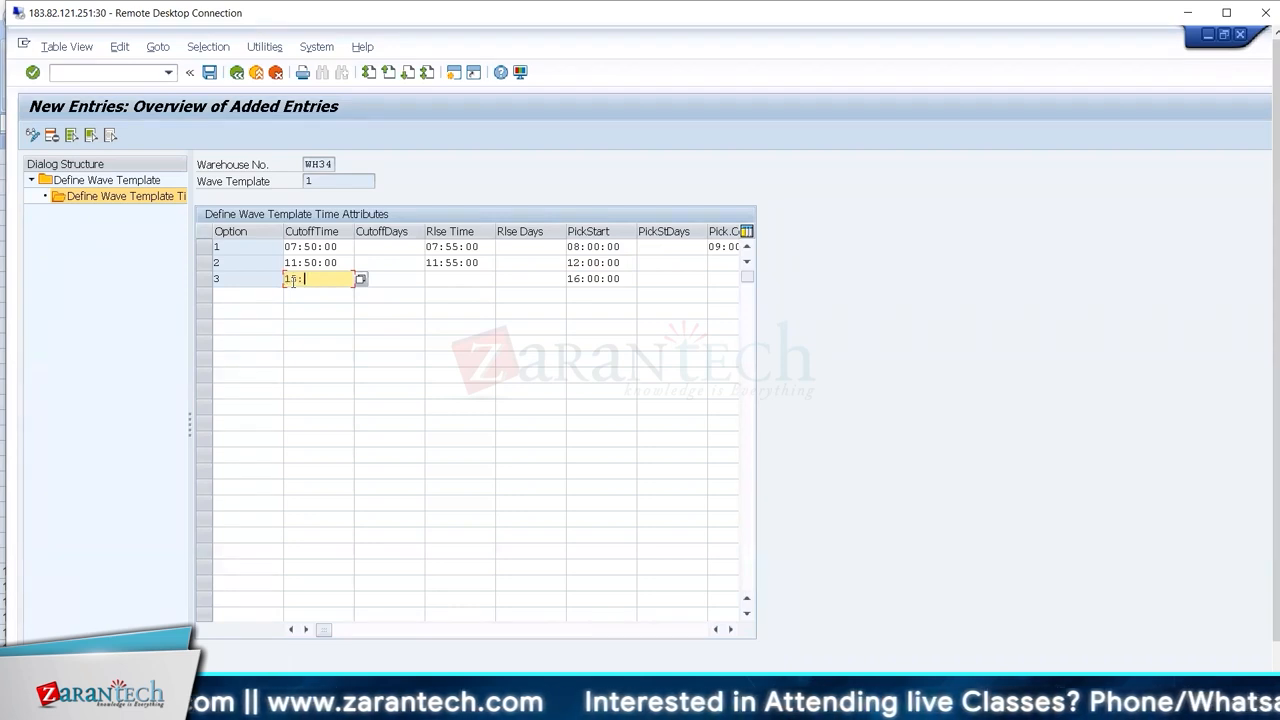
{"action": "type", "text": "50:00"}
{"action": "key", "text": "Tab"}
{"action": "key", "text": "Tab"}
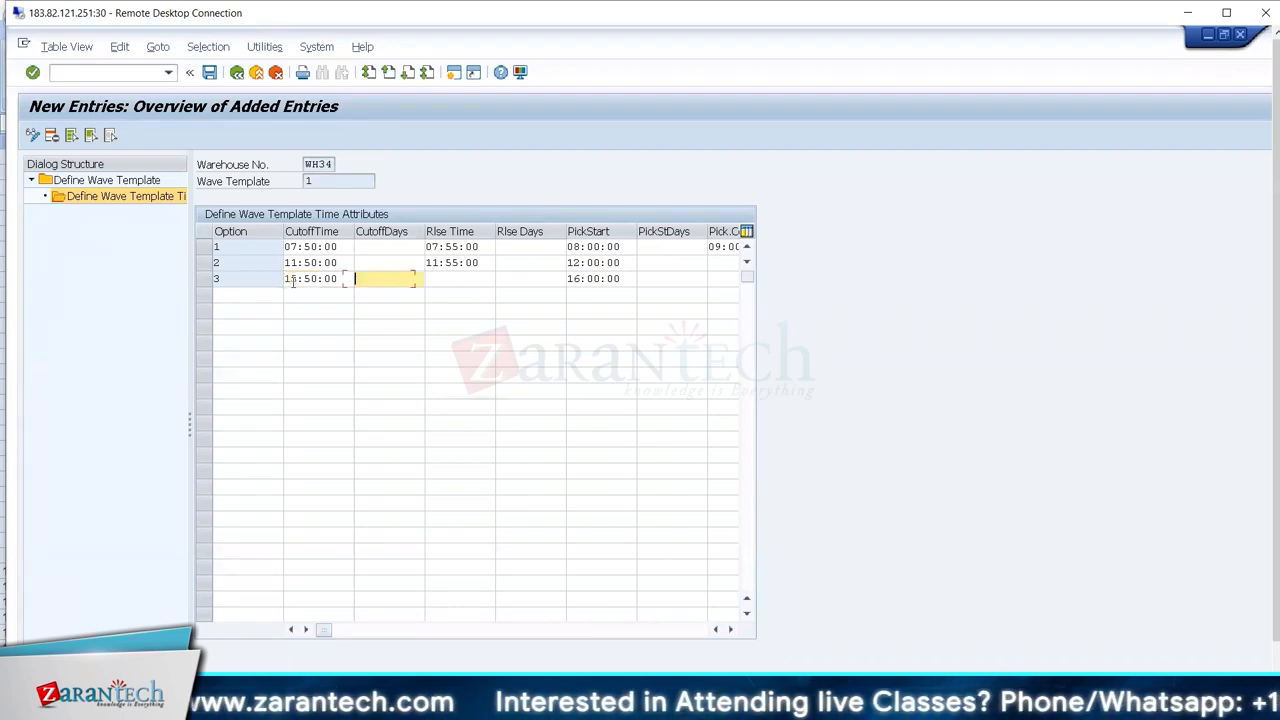
{"action": "type", "text": "1"}
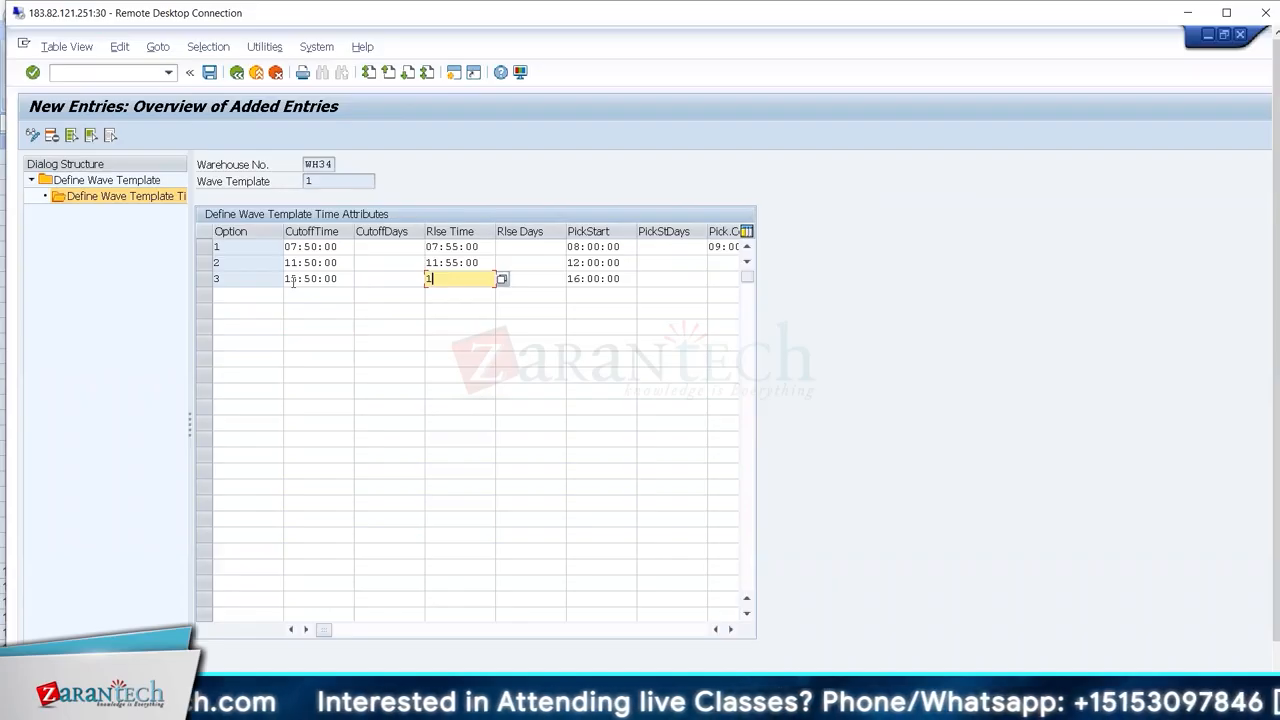
{"action": "type", "text": "5:55"}
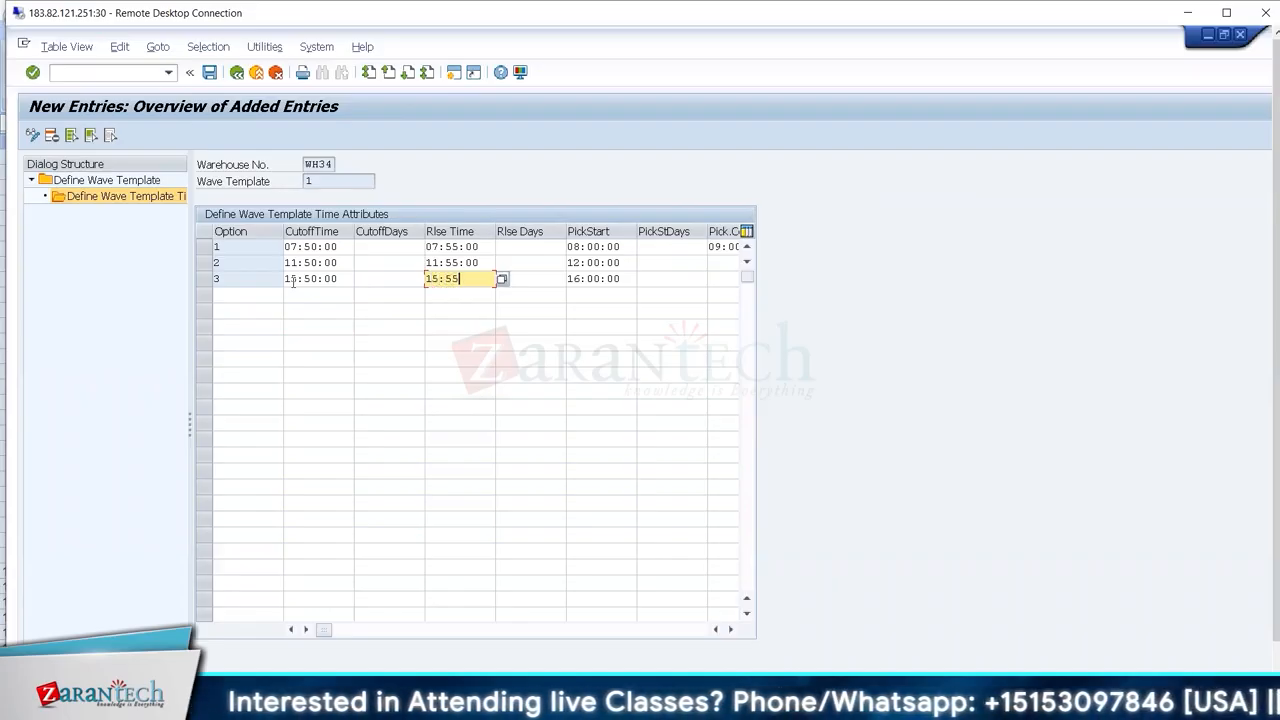
- Set the picking completion time to 13:00 for option 2 and 17:00 for option 3
{"action": "key", "text": "Tab"}
{"action": "key", "text": "Tab"}
{"action": "key", "text": "Tab"}
{"action": "key", "text": "Tab"}
{"action": "key", "text": "Tab"}
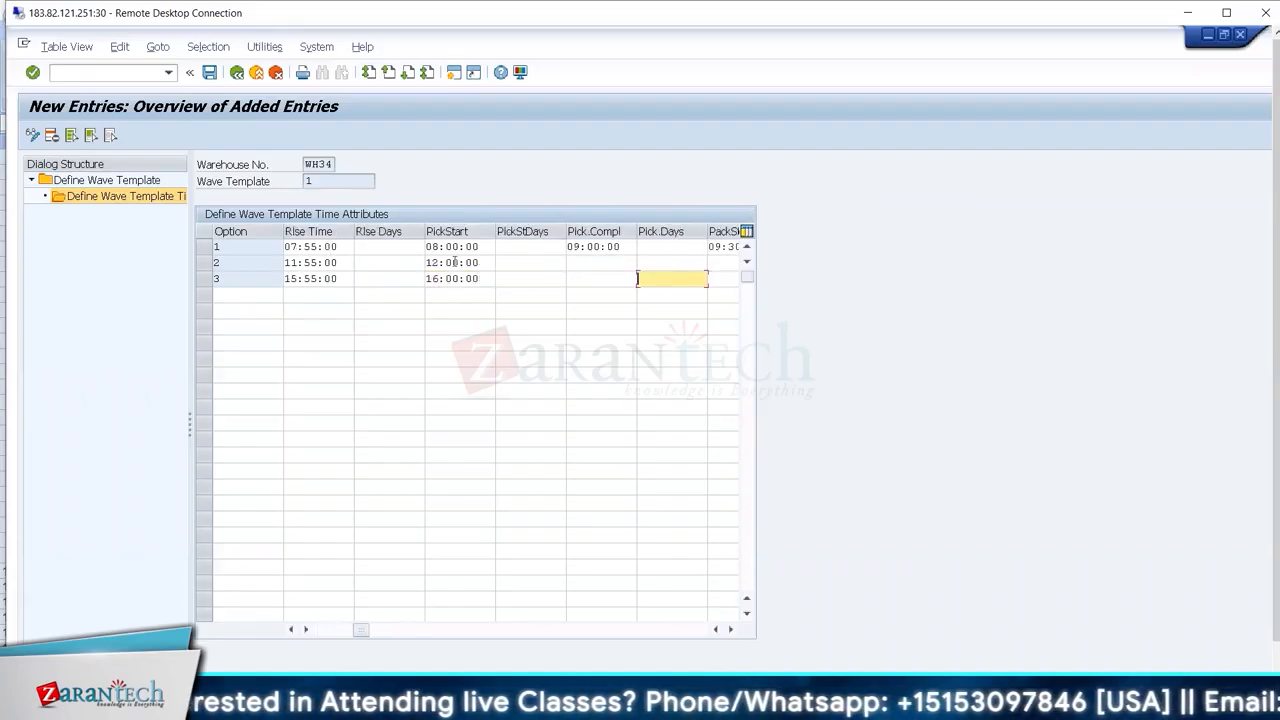
{"action": "left_click", "coordinate": [585, 261]}
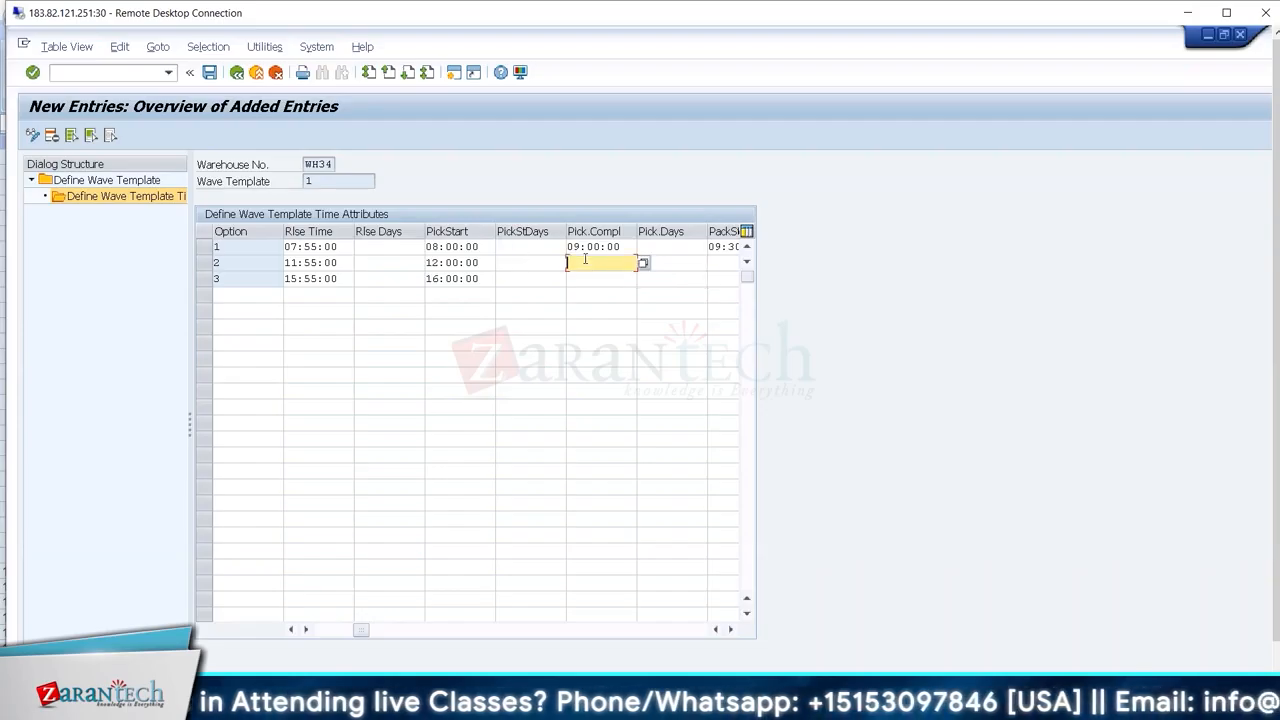
{"action": "type", "text": "1"}
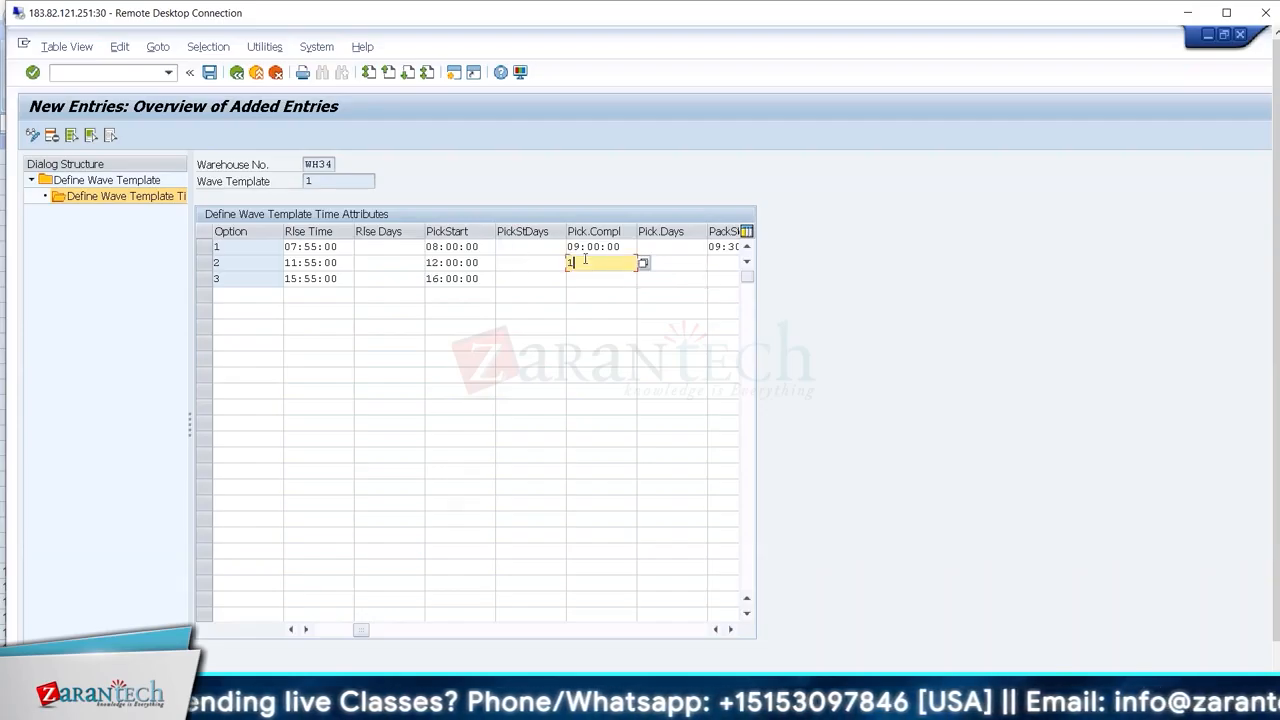
{"action": "type", "text": "3:00"}
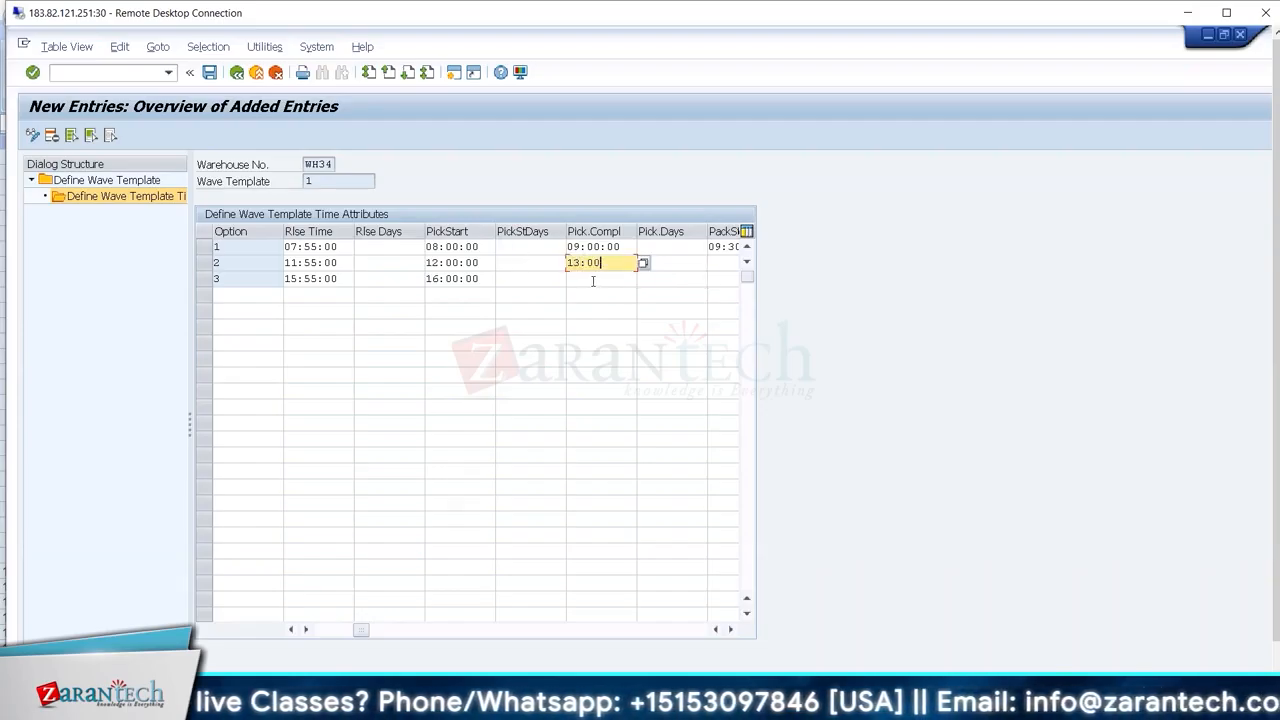
{"action": "left_click", "coordinate": [593, 280]}
{"action": "type", "text": "17:00"}
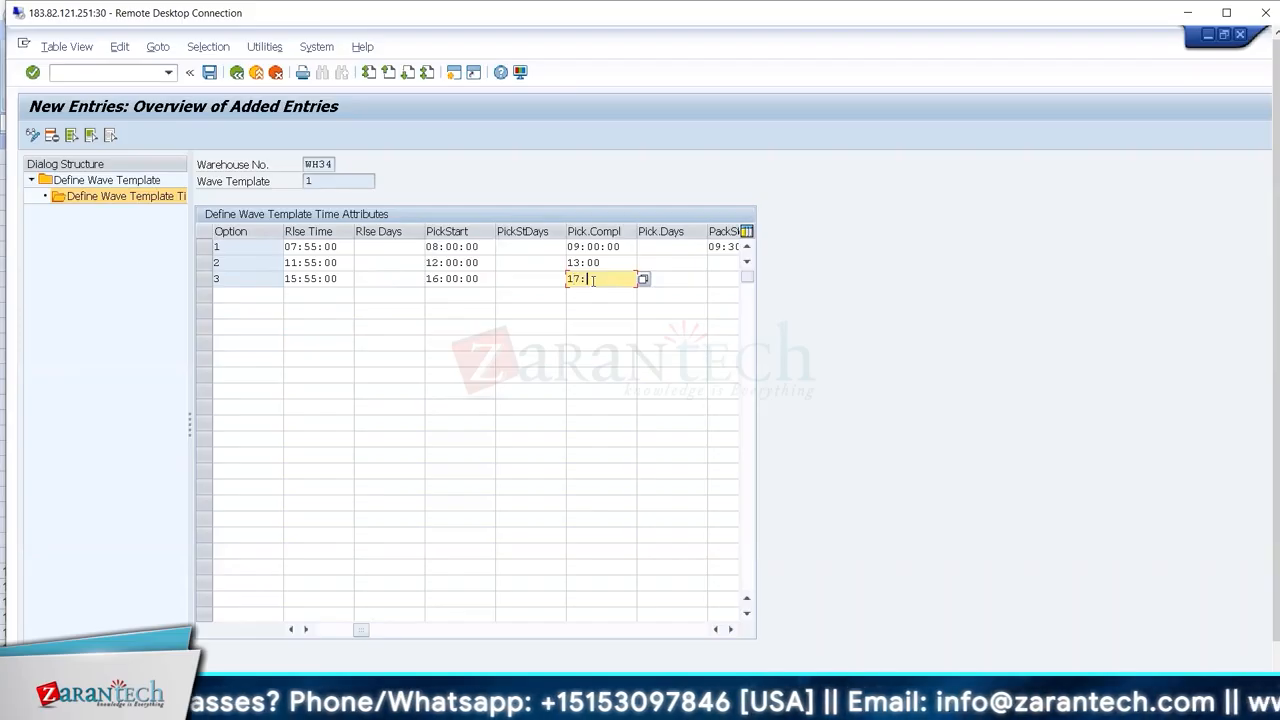
{"action": "key", "text": "Tab"}
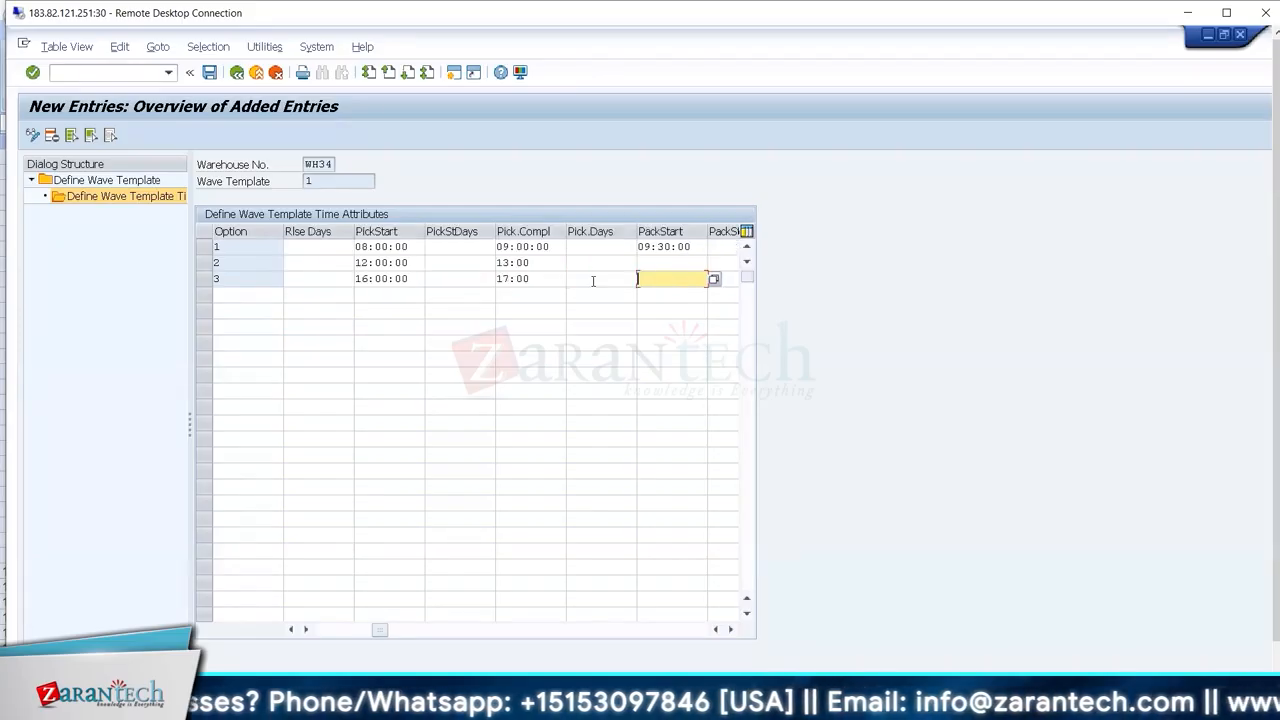
- Set pack start and packing completion times to 13:30 and 14:30 for option 2, and 17:30 and 18:30 for option 3
{"action": "left_click", "coordinate": [662, 262]}
{"action": "type", "text": "1"}
{"action": "left_click", "coordinate": [669, 277]}
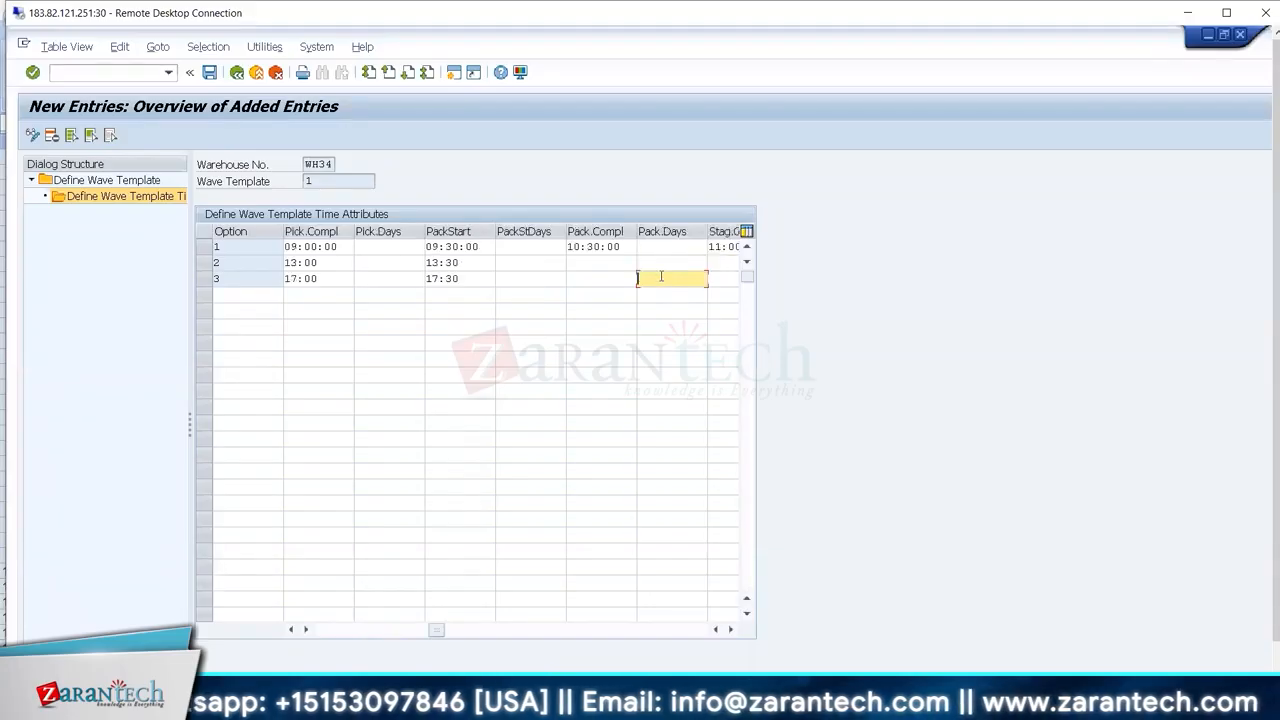
{"action": "left_click", "coordinate": [610, 264]}
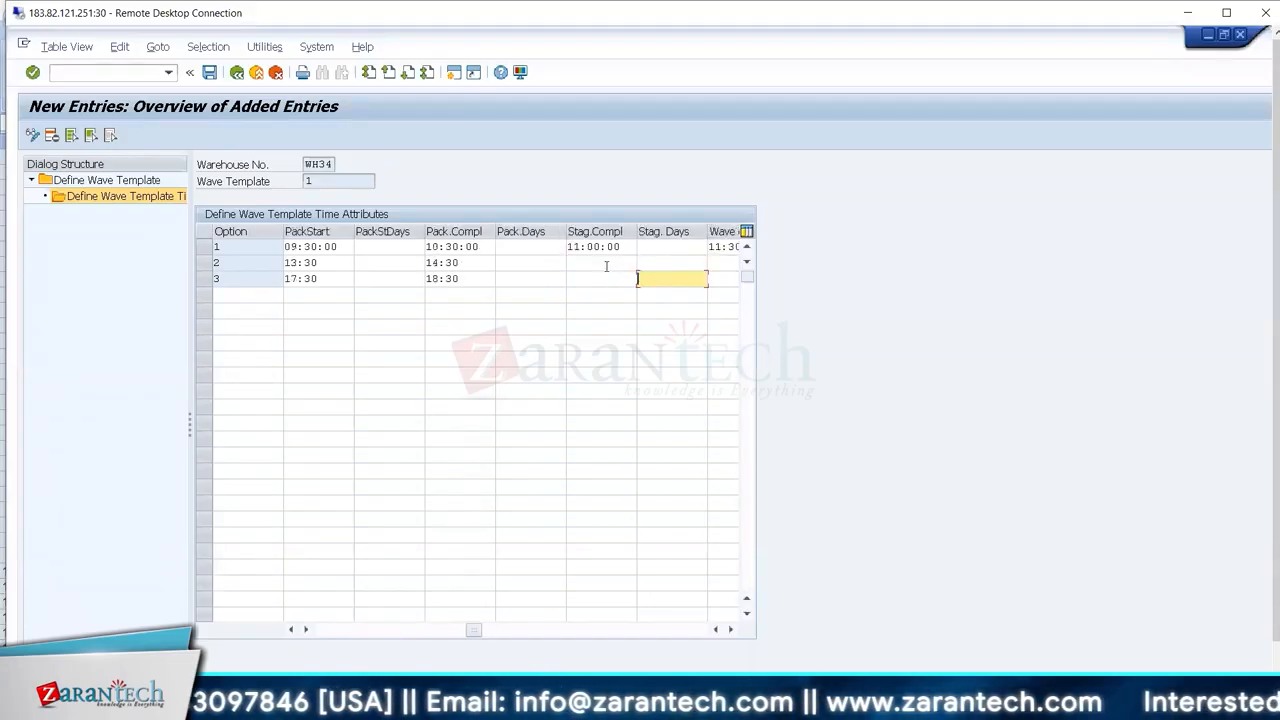
- Set staging and wave completion times to 15:00 and 15:30 for option 2, and 19:00 and 19:30 for option 3
{"action": "left_click", "coordinate": [606, 264]}
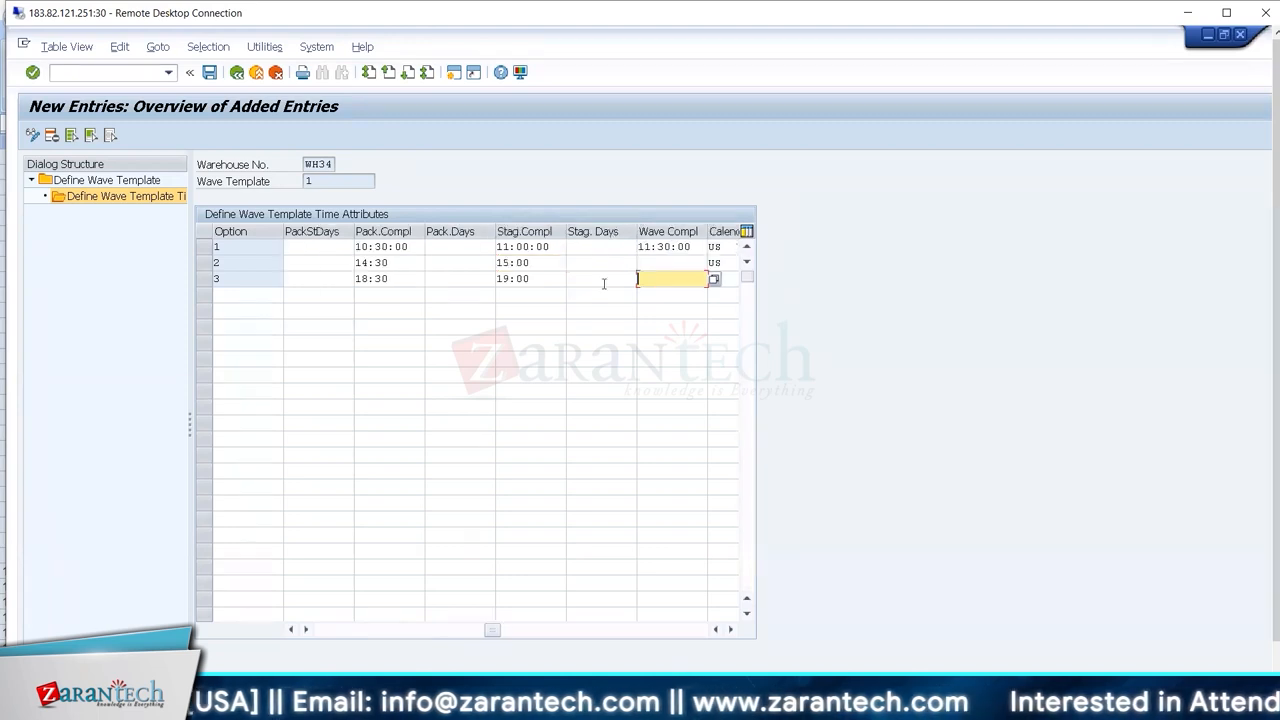
{"action": "left_click", "coordinate": [661, 264]}
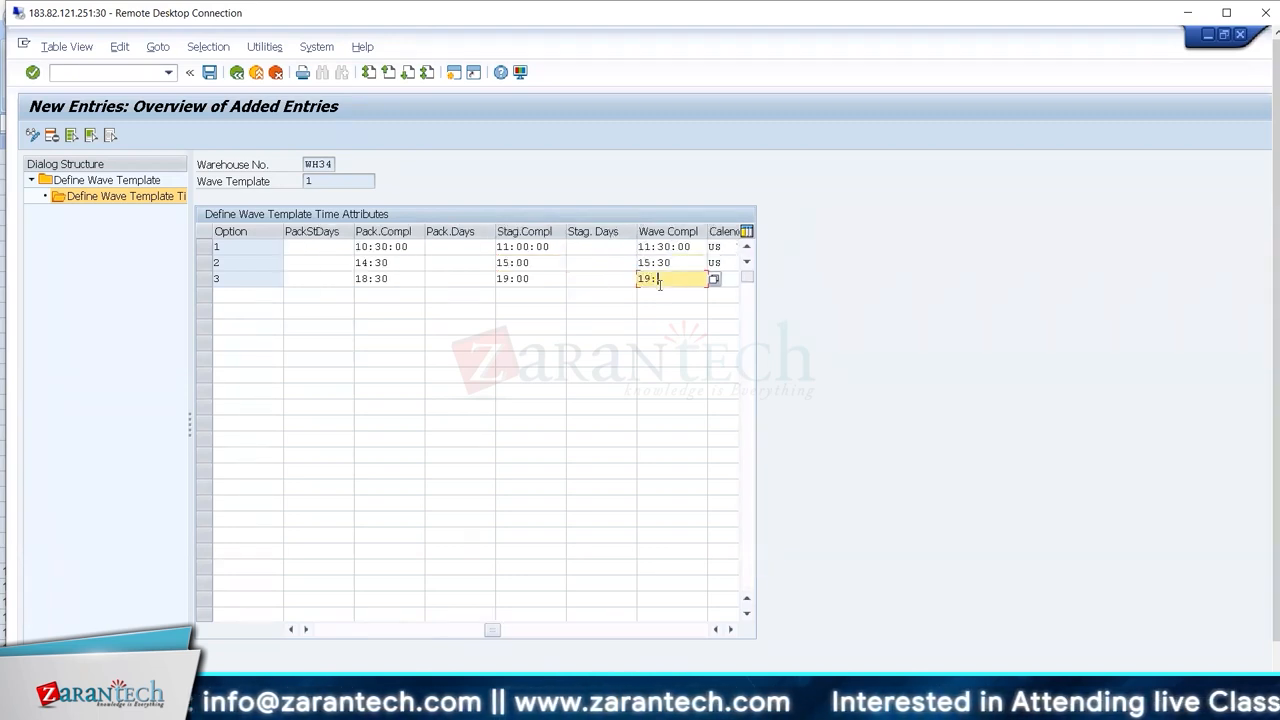
{"action": "type", "text": "30"}
{"action": "key", "text": "Tab"}
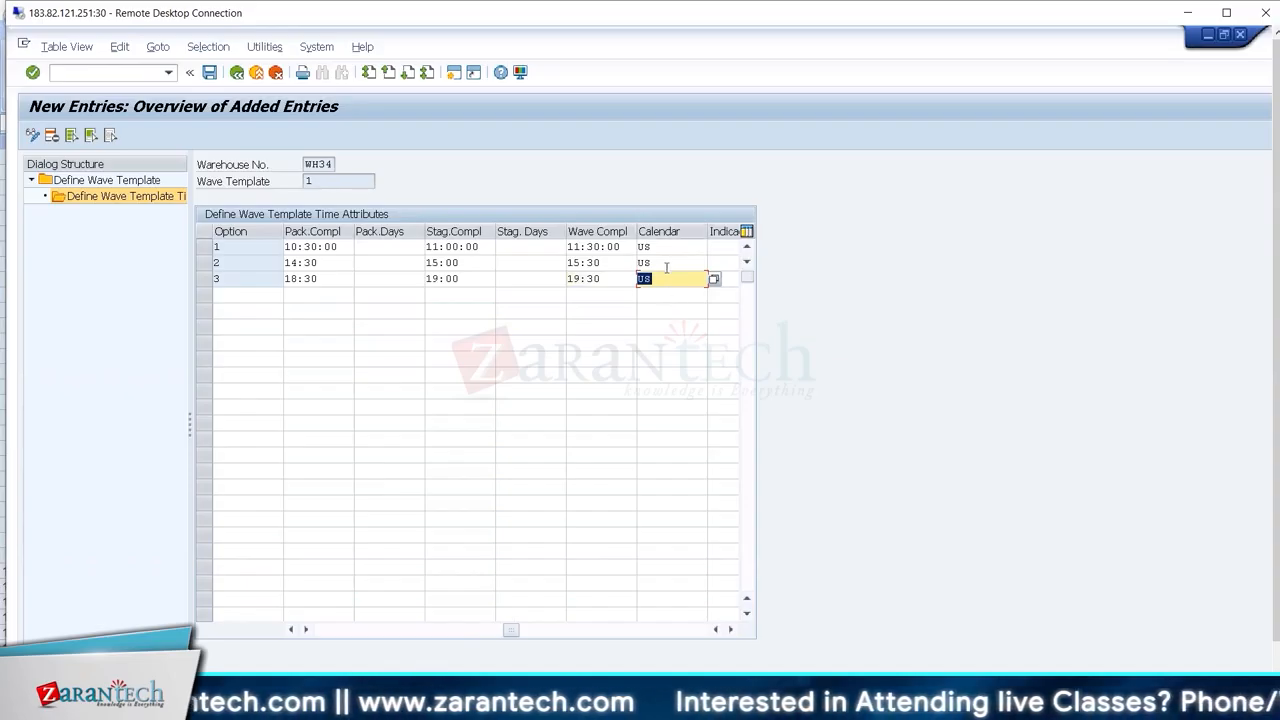
{"action": "key", "text": "Return"}
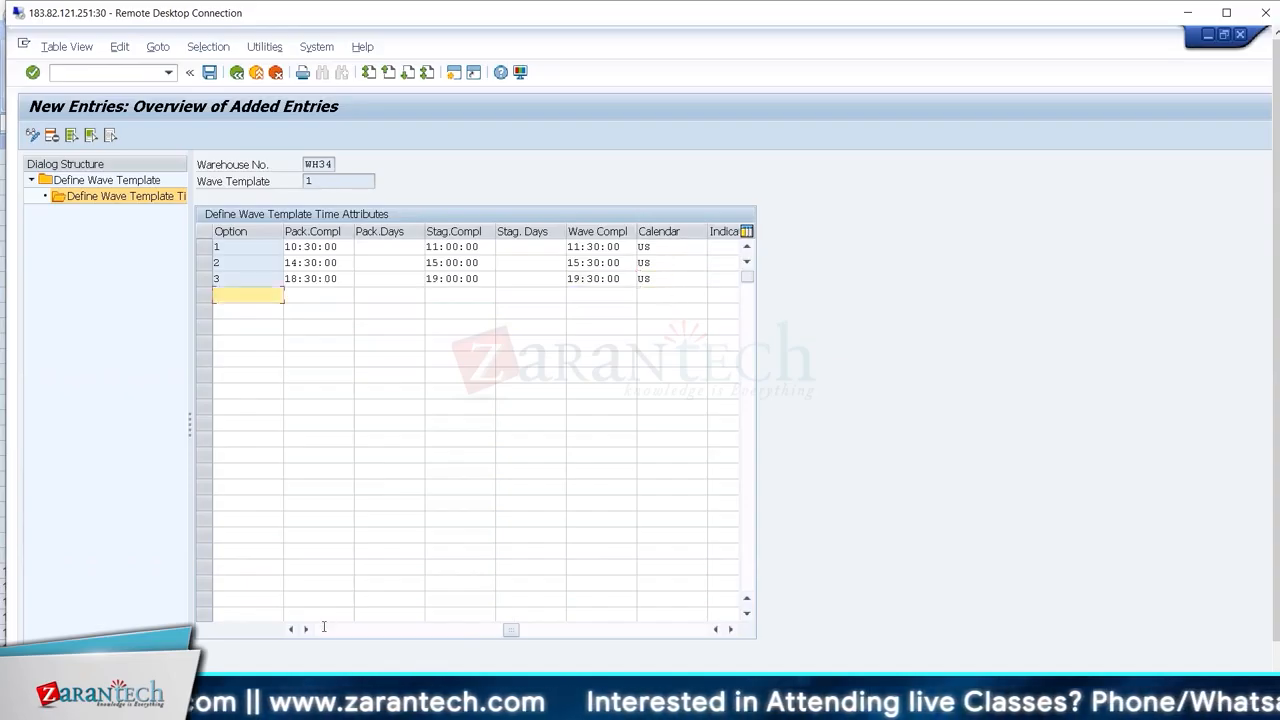
- Check the time attributes of all three options across the table and save the wave template entries
{"action": "left_click", "coordinate": [323, 632]}
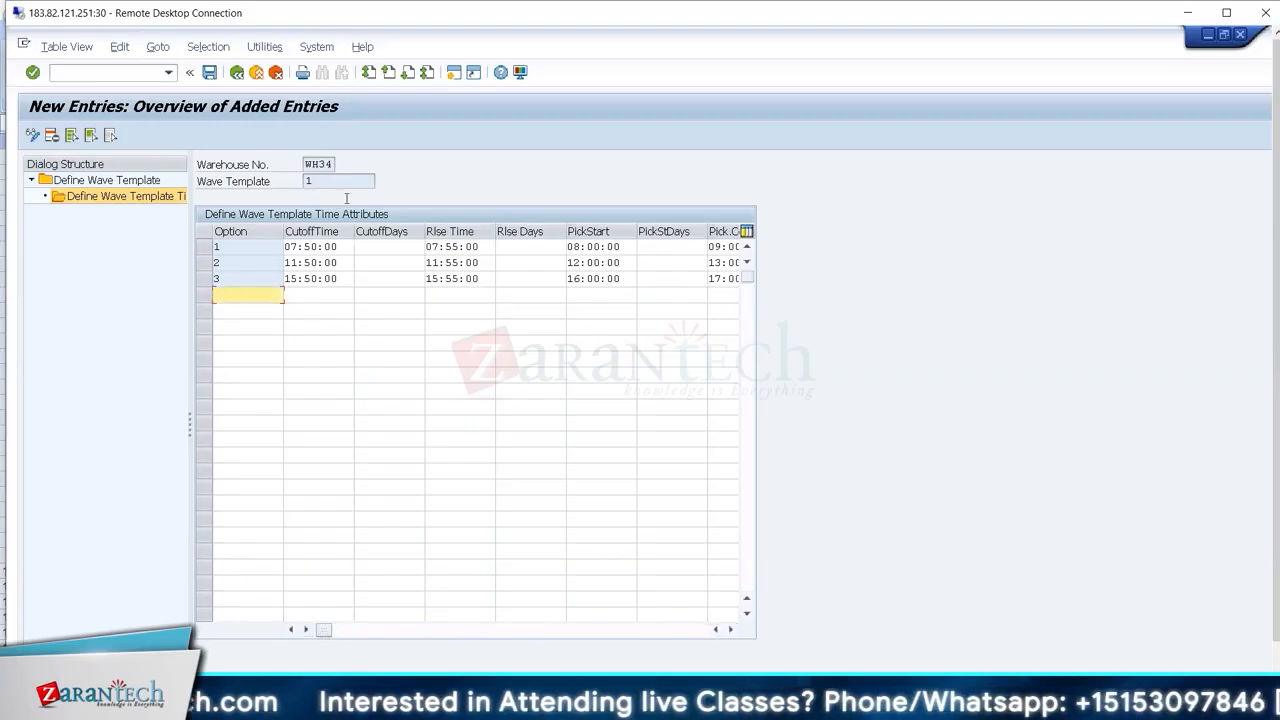
{"action": "double_click", "coordinate": [228, 12]}
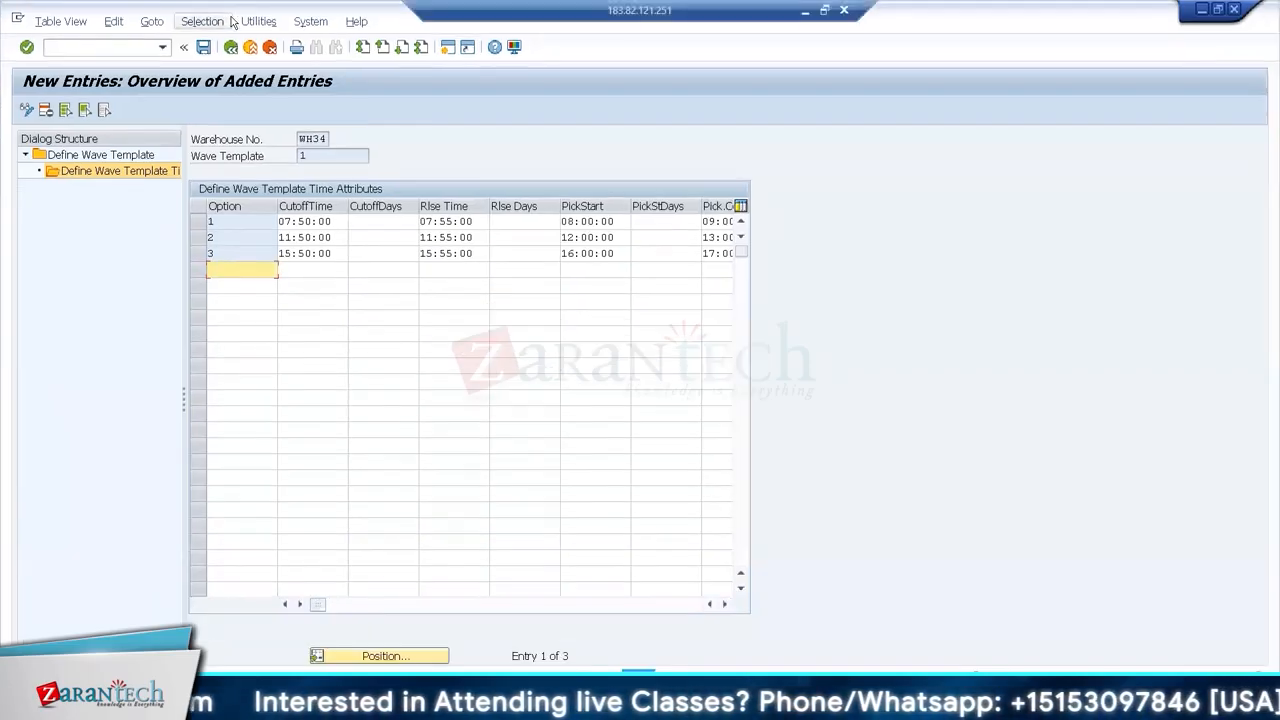
{"action": "left_click", "coordinate": [686, 607]}
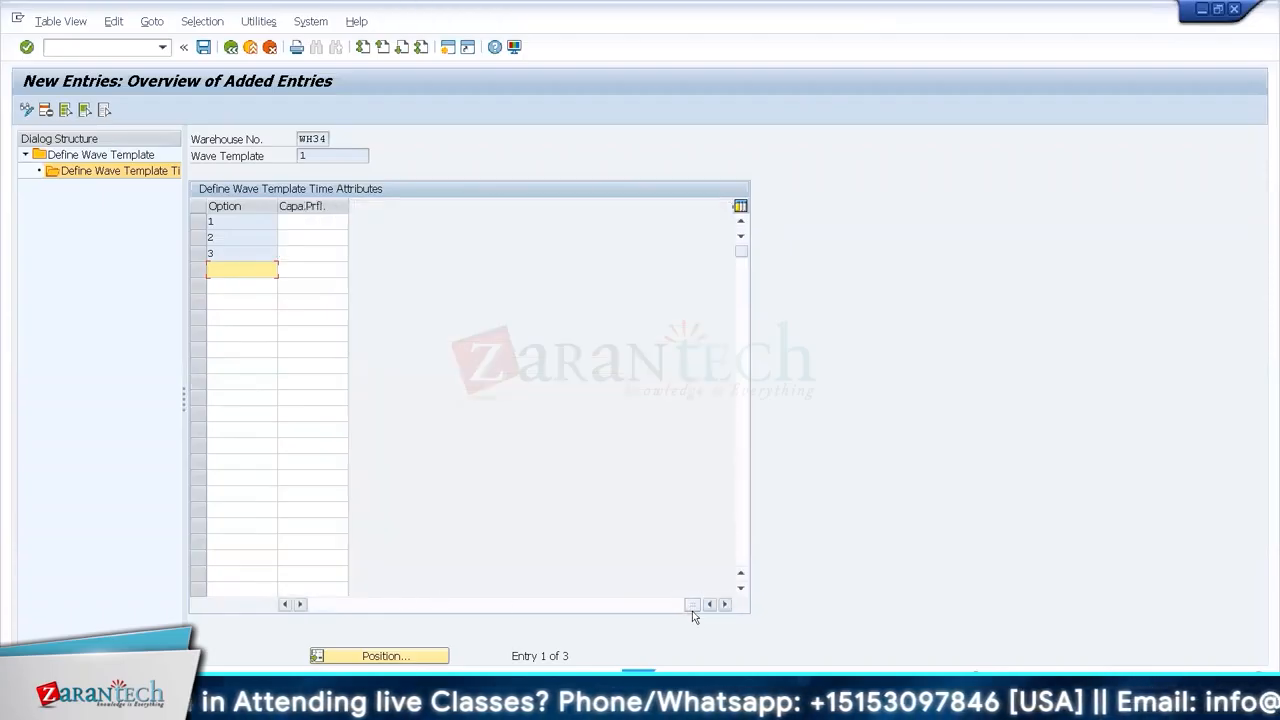
{"action": "left_click_drag", "start_coordinate": [692, 605], "coordinate": [575, 606]}
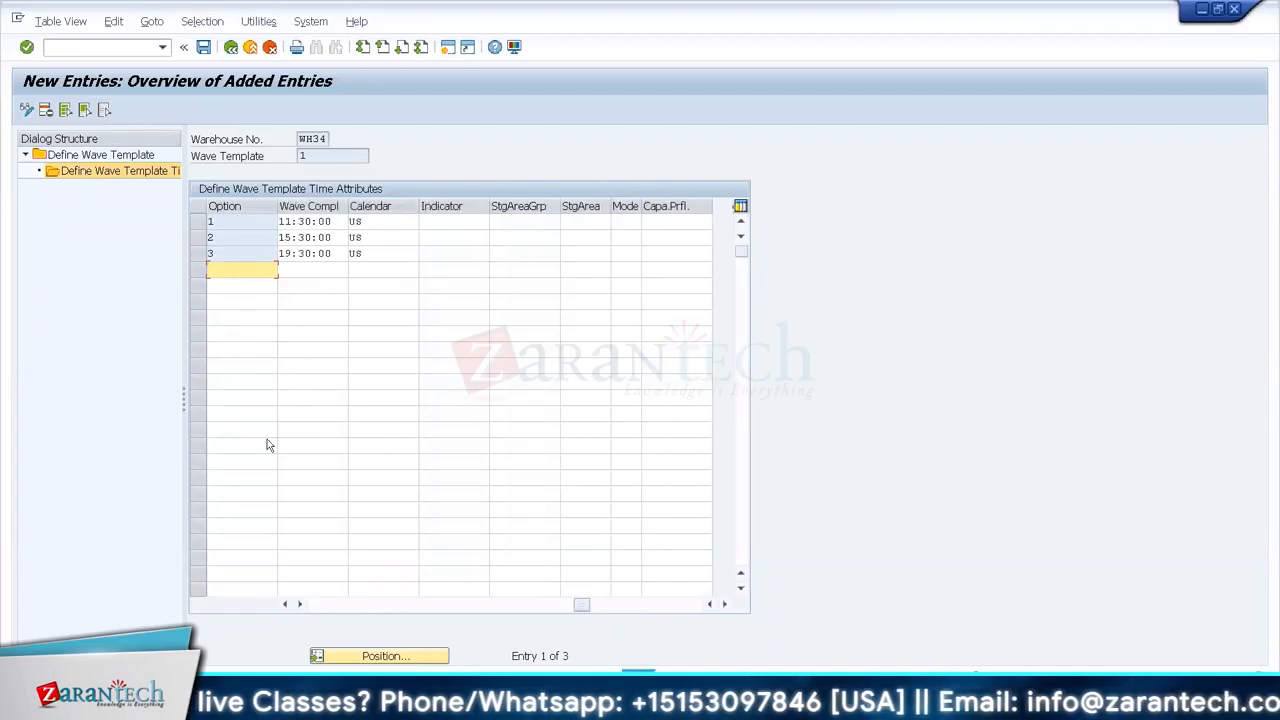
{"action": "left_click", "coordinate": [331, 604]}
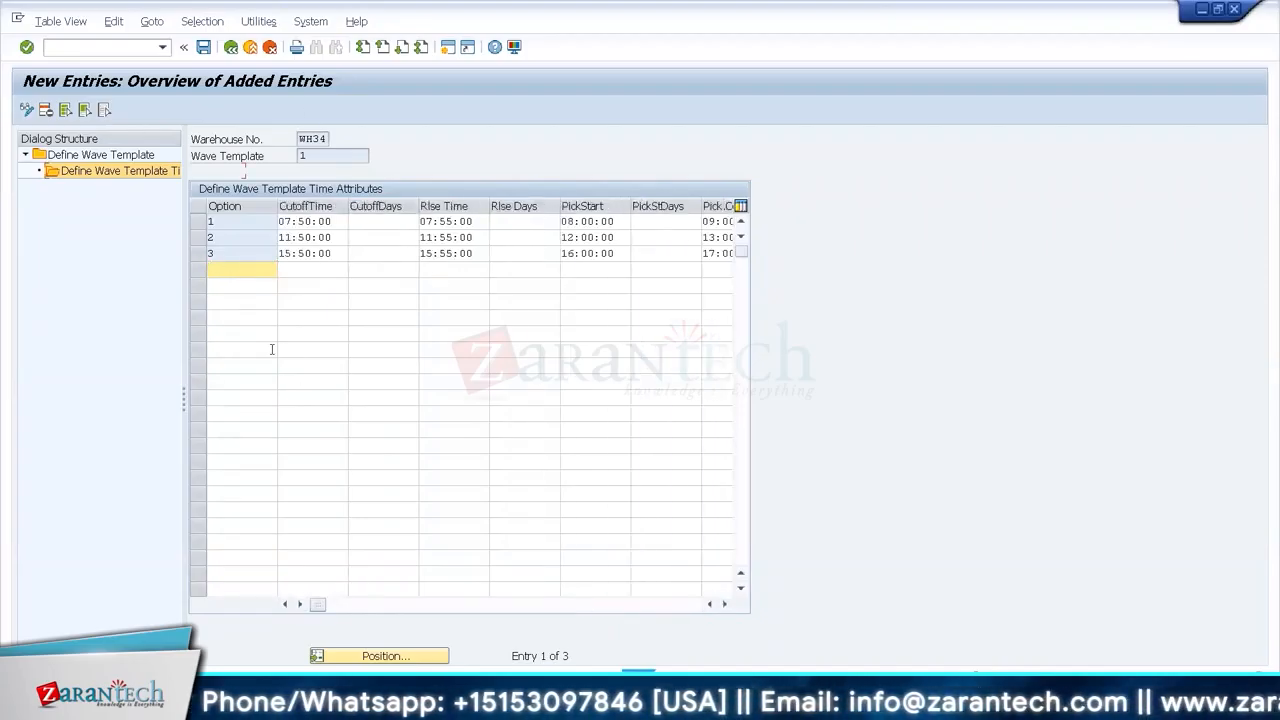
{"action": "left_click", "coordinate": [201, 48]}
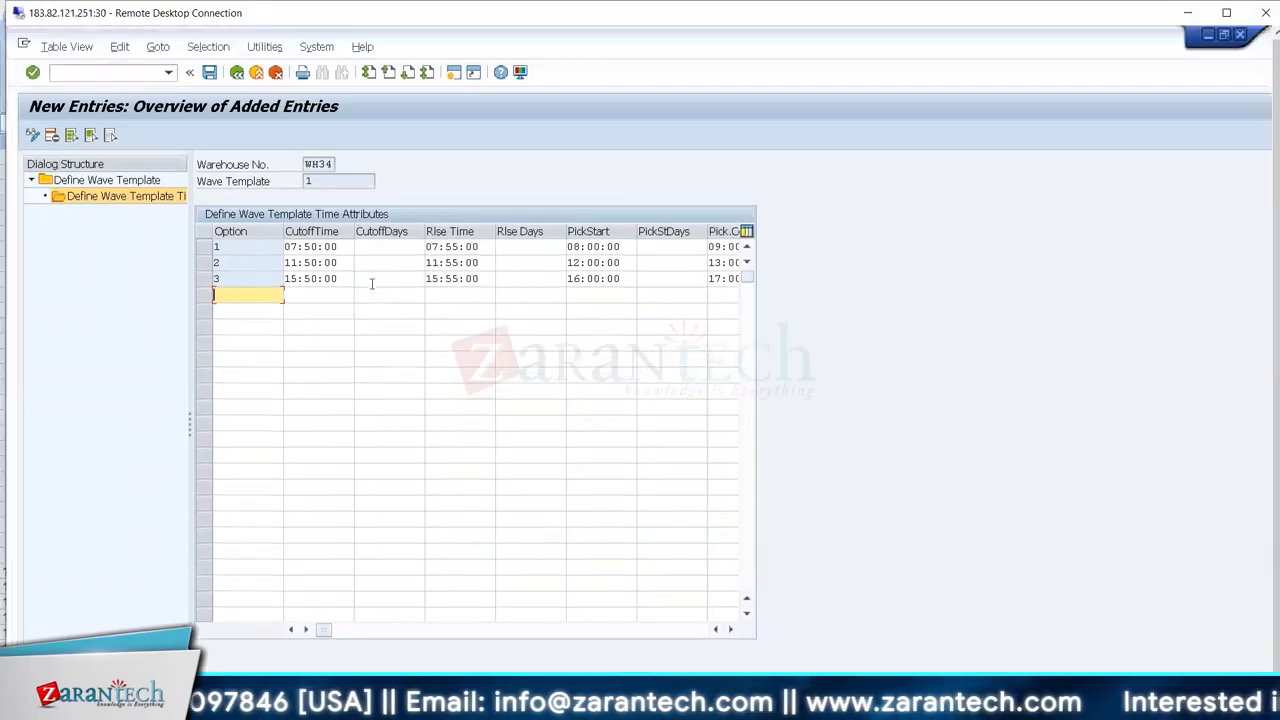
- Switch to the Excel warehouse datasheet and enter the next outbound delivery order in sequence, with ODO prefix and (15:00), in cell E88
{"action": "left_click", "coordinate": [740, 704]}
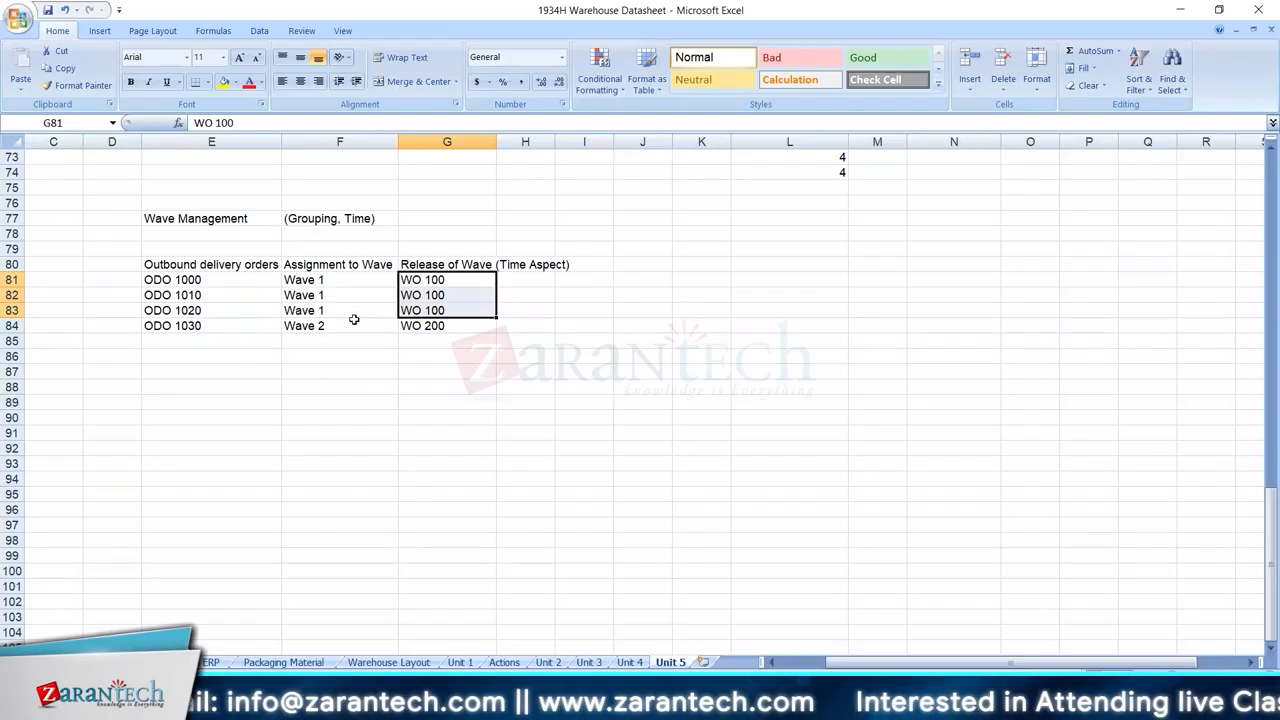
{"action": "left_click", "coordinate": [192, 392]}
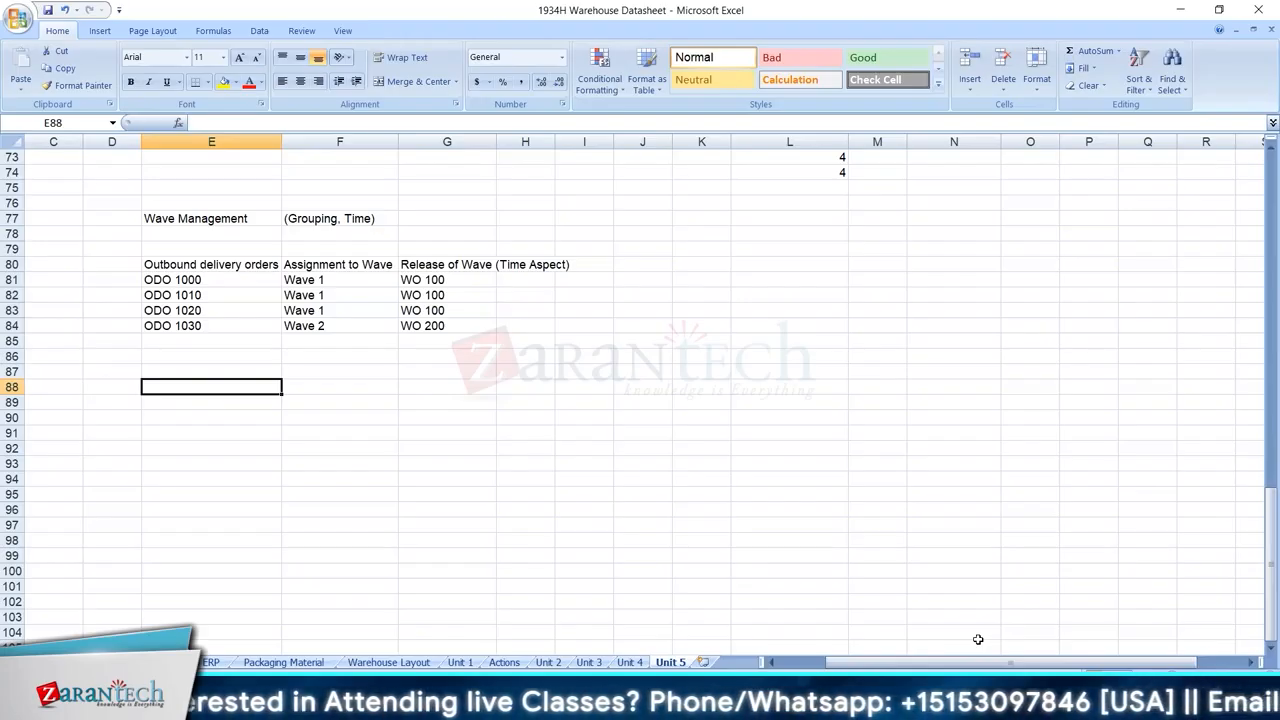
{"action": "type", "text": "ODO 1"}
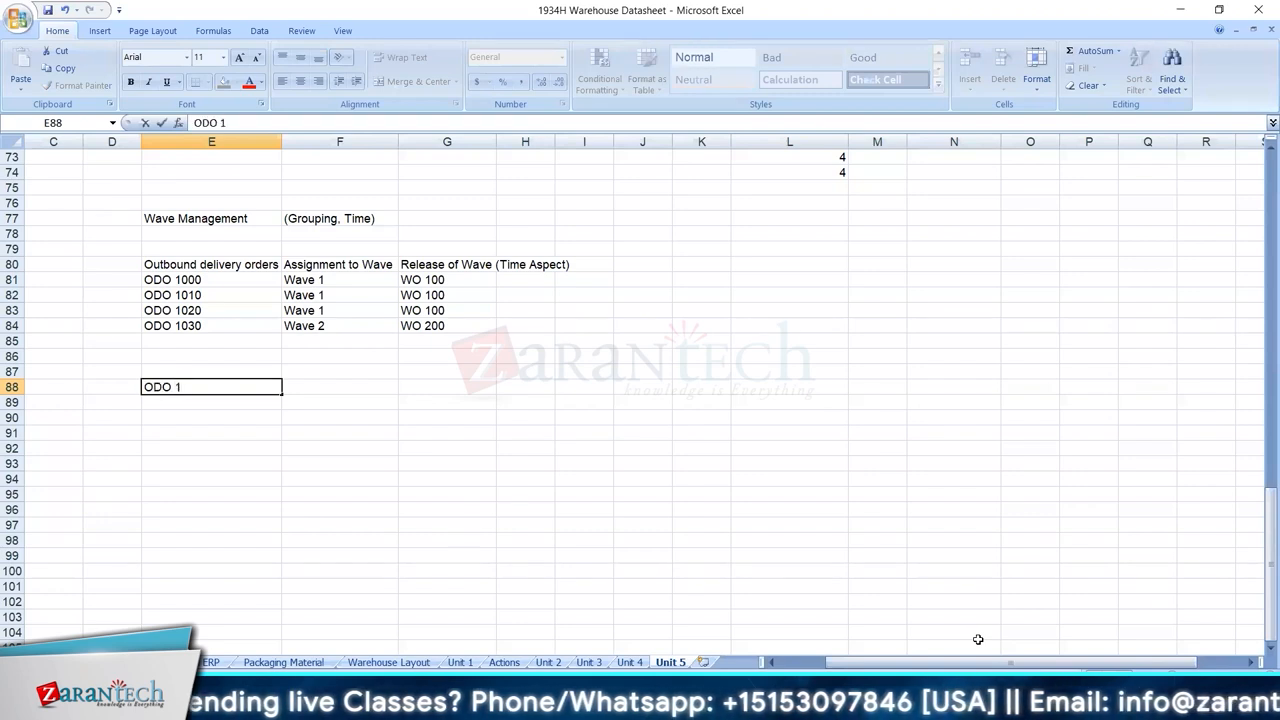
{"action": "type", "text": "040 ("}
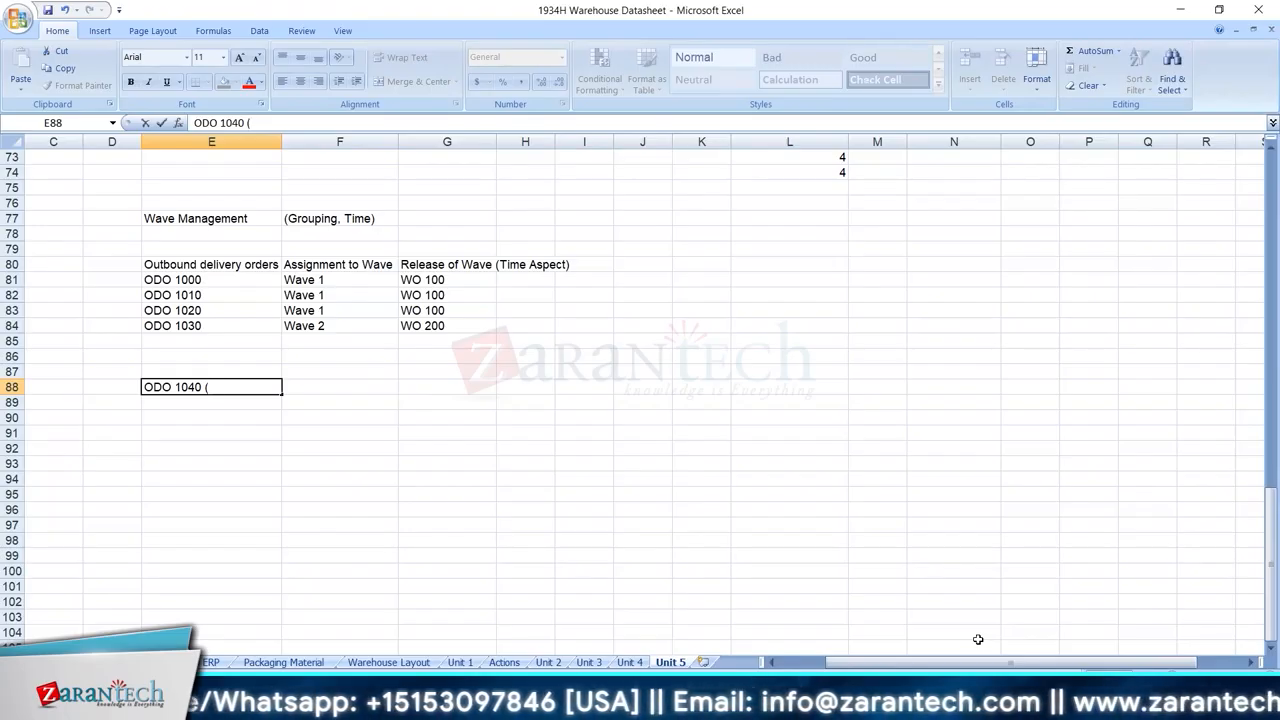
{"action": "type", "text": "15:00)"}
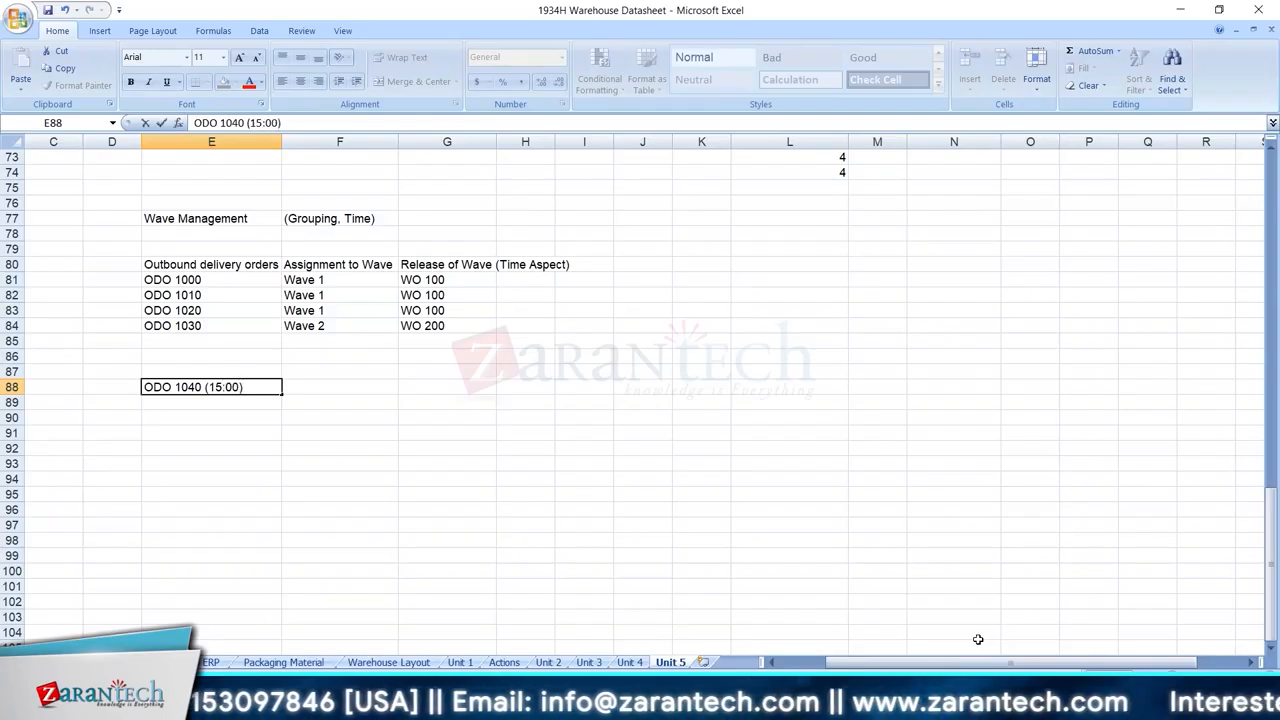
- Label cell D87 as GI Date and enter 26/11 in cell E87
{"action": "left_click", "coordinate": [182, 371]}
{"action": "left_click", "coordinate": [99, 372]}
{"action": "type", "text": "GI F"}
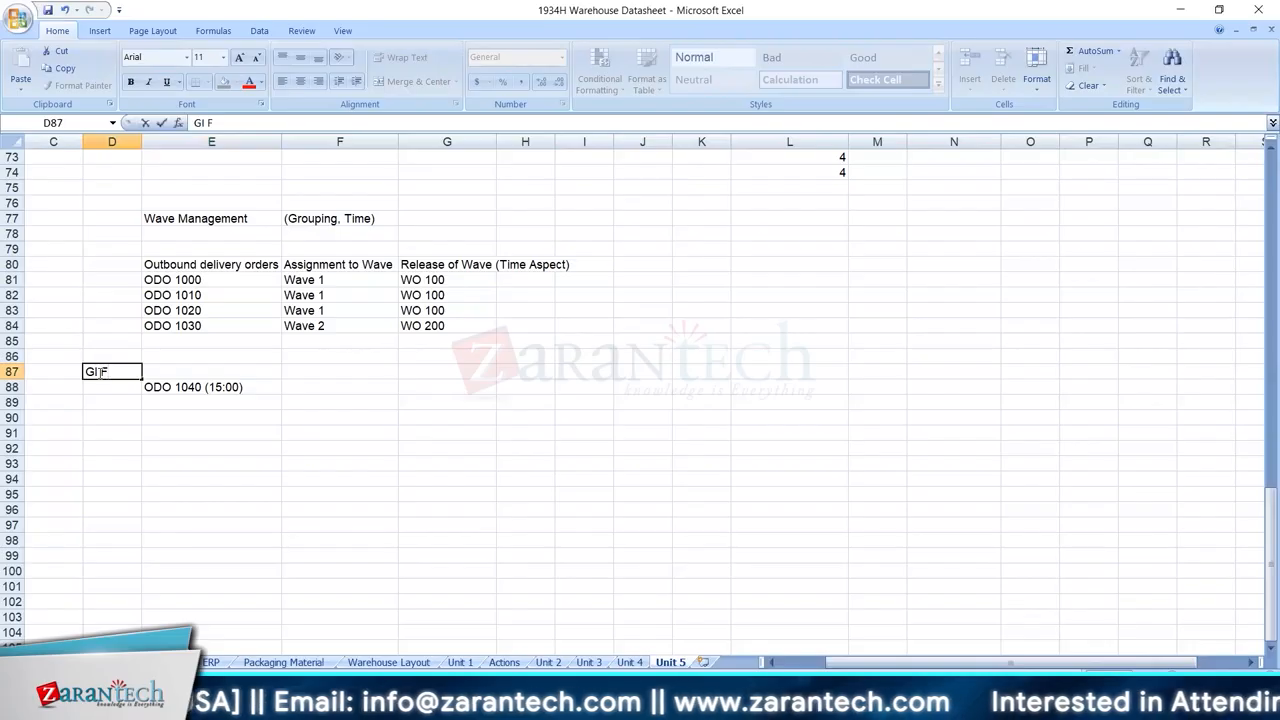
{"action": "key", "text": "BackSpace"}
{"action": "type", "text": "Dage"}
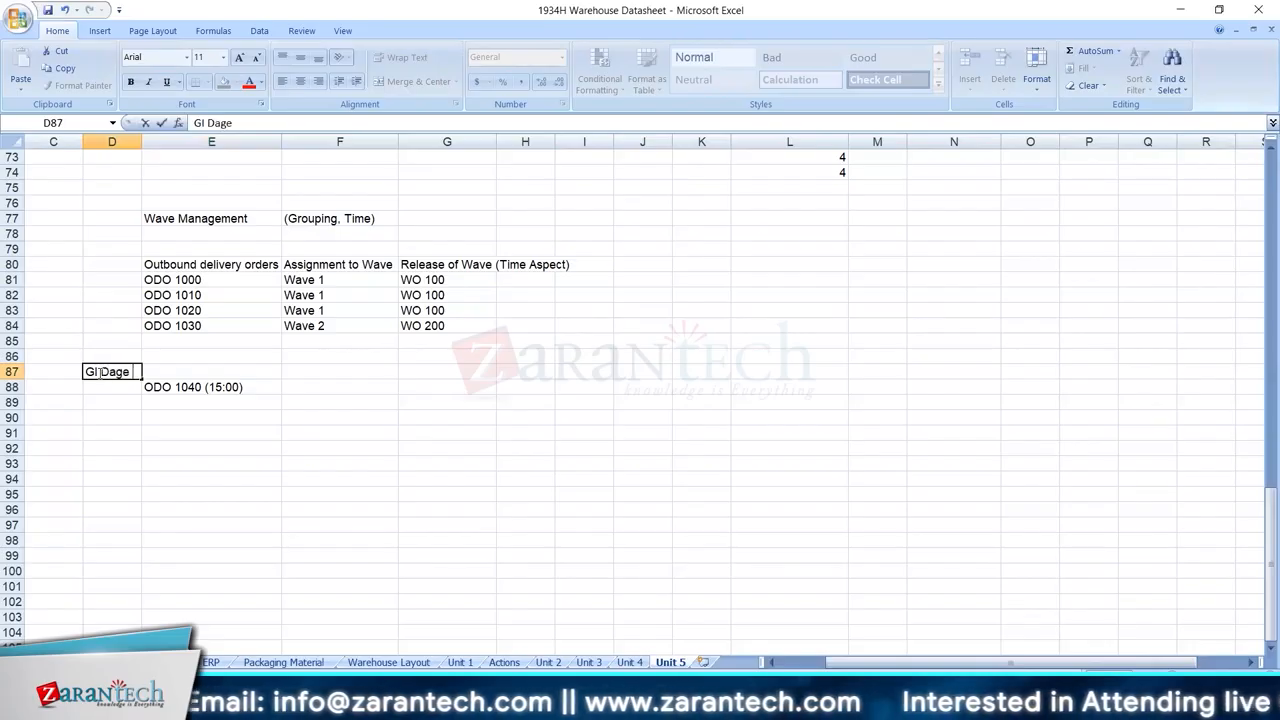
{"action": "key", "text": "BackSpace"}
{"action": "key", "text": "BackSpace"}
{"action": "type", "text": "te"}
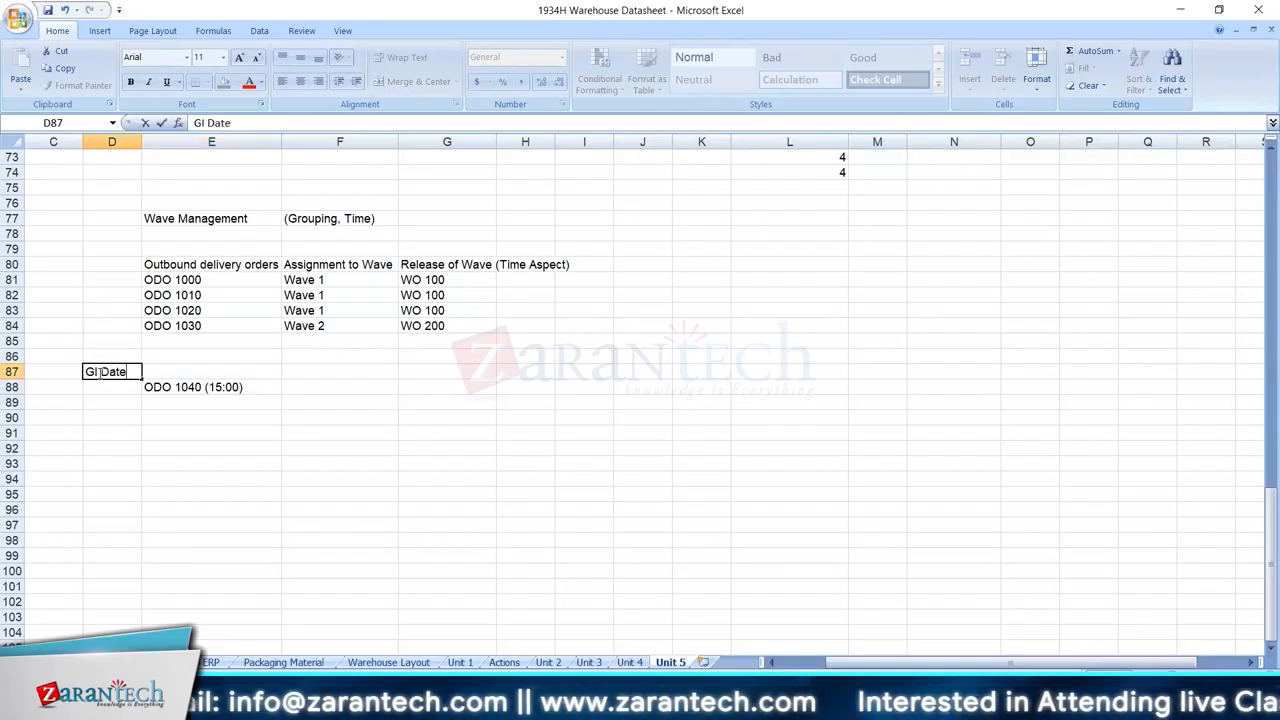
{"action": "key", "text": "Tab"}
{"action": "type", "text": "1"}
{"action": "key", "text": "BackSpace"}
{"action": "type", "text": "26/11"}
{"action": "key", "text": "Return"}
- Add the next two outbound delivery orders in sequence in E89 and E90, with times (16:00) and (13:00)
{"action": "key", "text": "Right"}
{"action": "key", "text": "Down"}
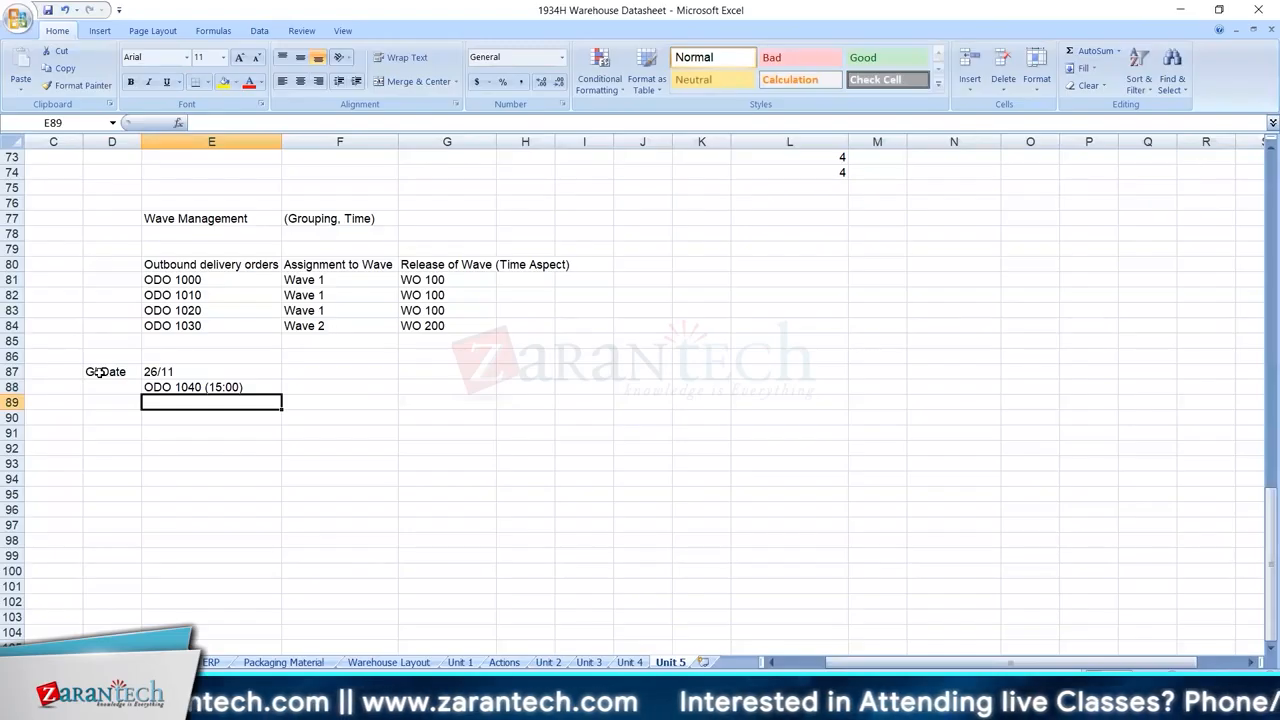
{"action": "type", "text": "ODO 1040 (15:00)"}
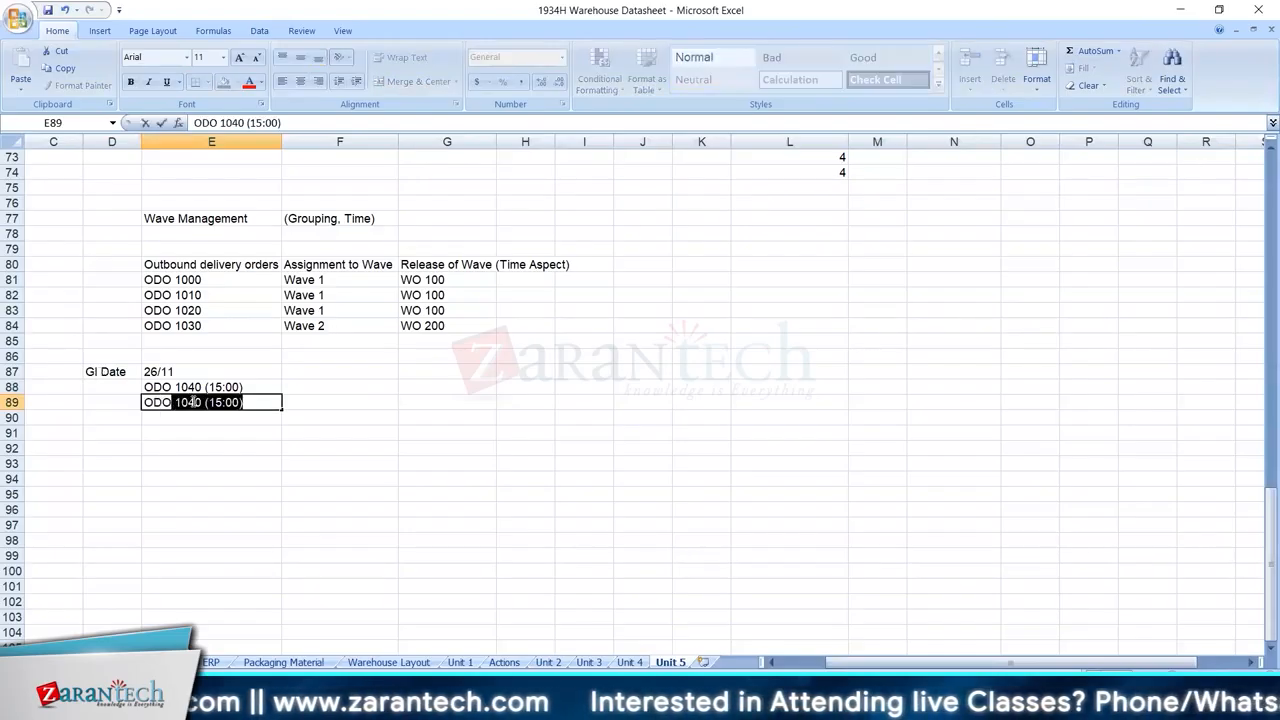
{"action": "left_click", "coordinate": [192, 402]}
{"action": "key", "text": "BackSpace"}
{"action": "type", "text": "5"}
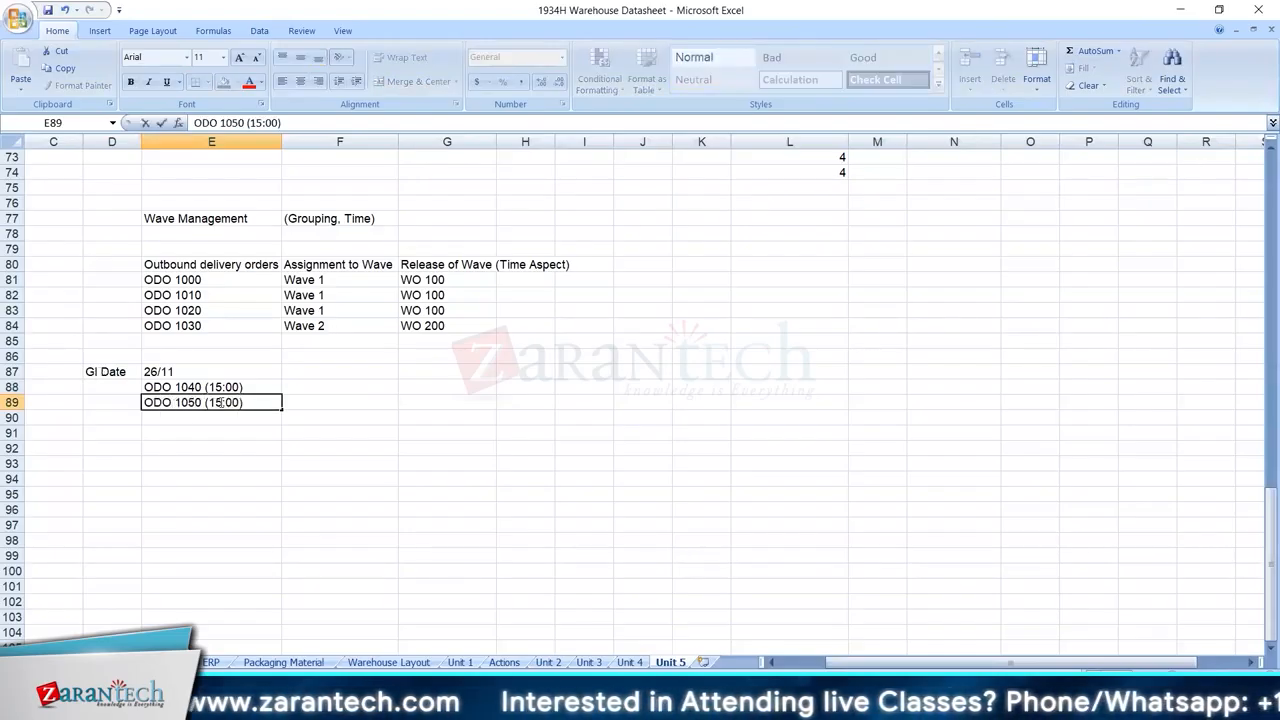
{"action": "key", "text": "Return"}
{"action": "type", "text": "ODO 1"}
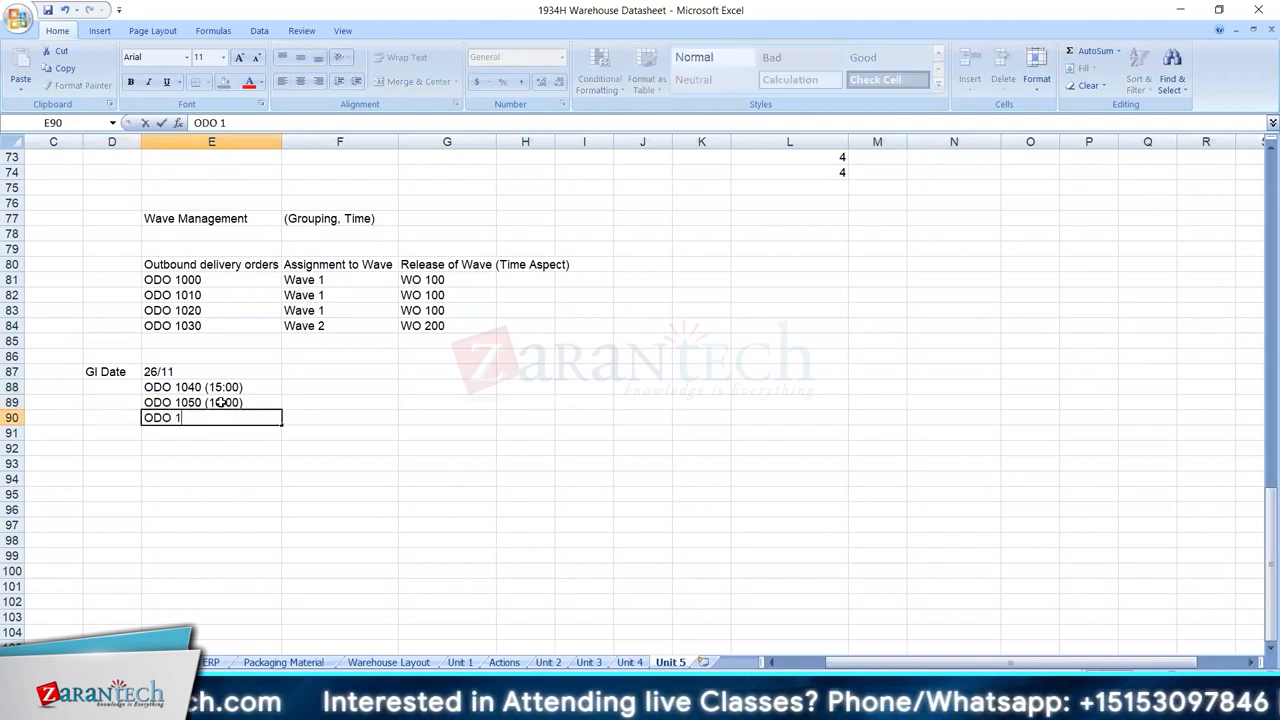
{"action": "type", "text": "060 (13:00)"}
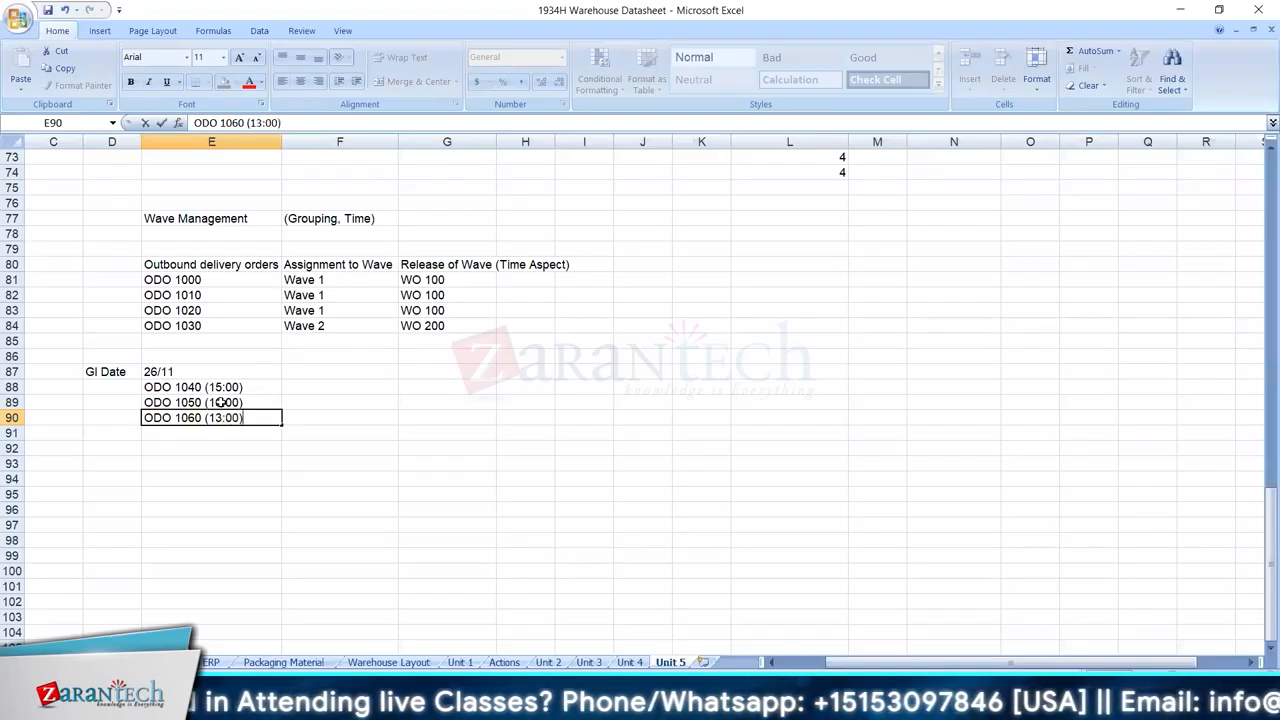
- Add two more outbound delivery orders in sequence in E91 and E92, with times (17:00) and (17:30)
{"action": "key", "text": "Return"}
{"action": "type", "text": "ODO 1070 (1"}
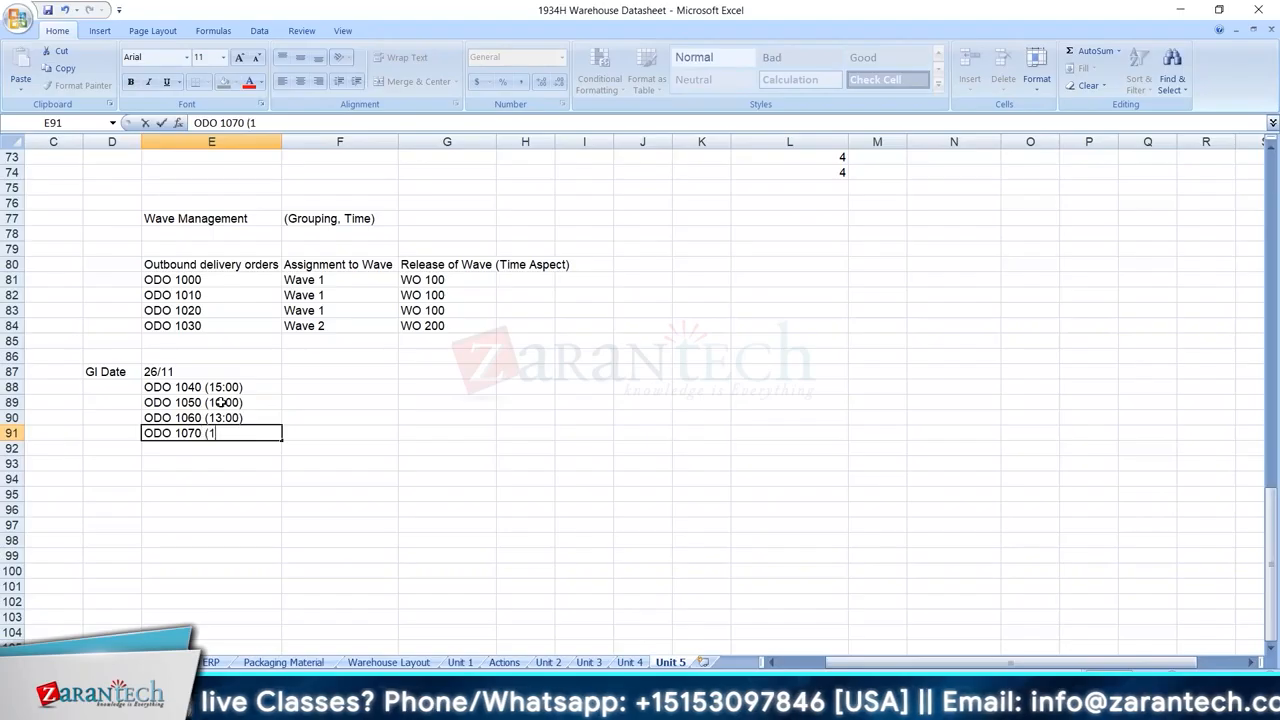
{"action": "type", "text": ":00"}
{"action": "key", "text": "BackSpace"}
{"action": "key", "text": "BackSpace"}
{"action": "key", "text": "BackSpace"}
{"action": "type", "text": "7:00)"}
{"action": "key", "text": "Return"}
{"action": "type", "text": "ODO 1080 (17:"}
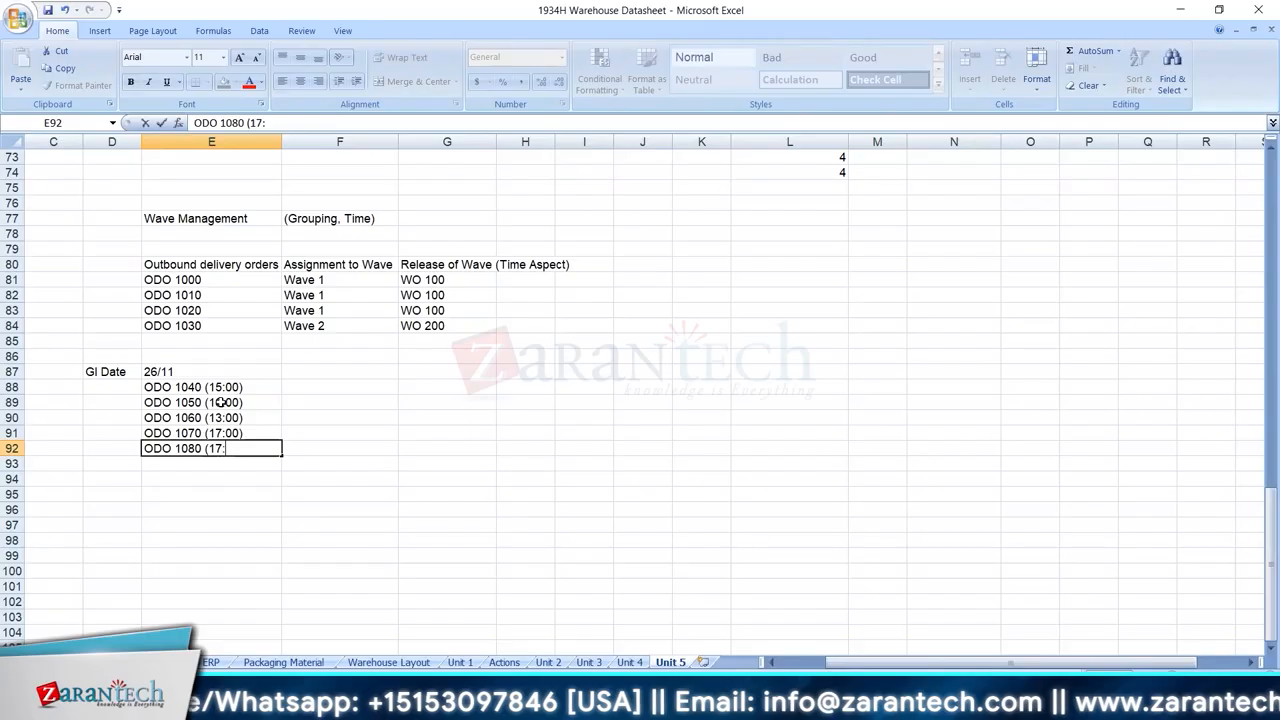
{"action": "type", "text": "30)"}
{"action": "key", "text": "Return"}
{"action": "key", "text": "Left"}
- Check the wave template number in the SAP window and enter the heading "Template : 1" in cell F87 of the Excel datasheet
{"action": "left_click", "coordinate": [340, 372]}
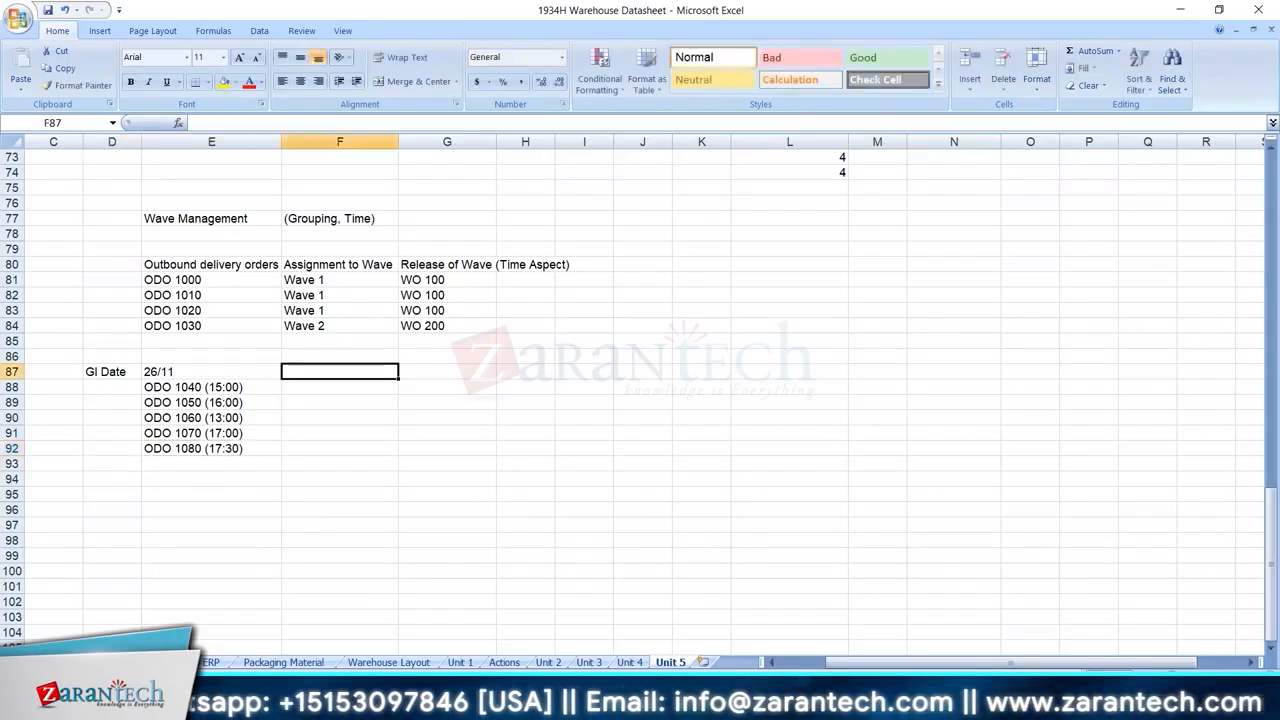
{"action": "left_click", "coordinate": [850, 704]}
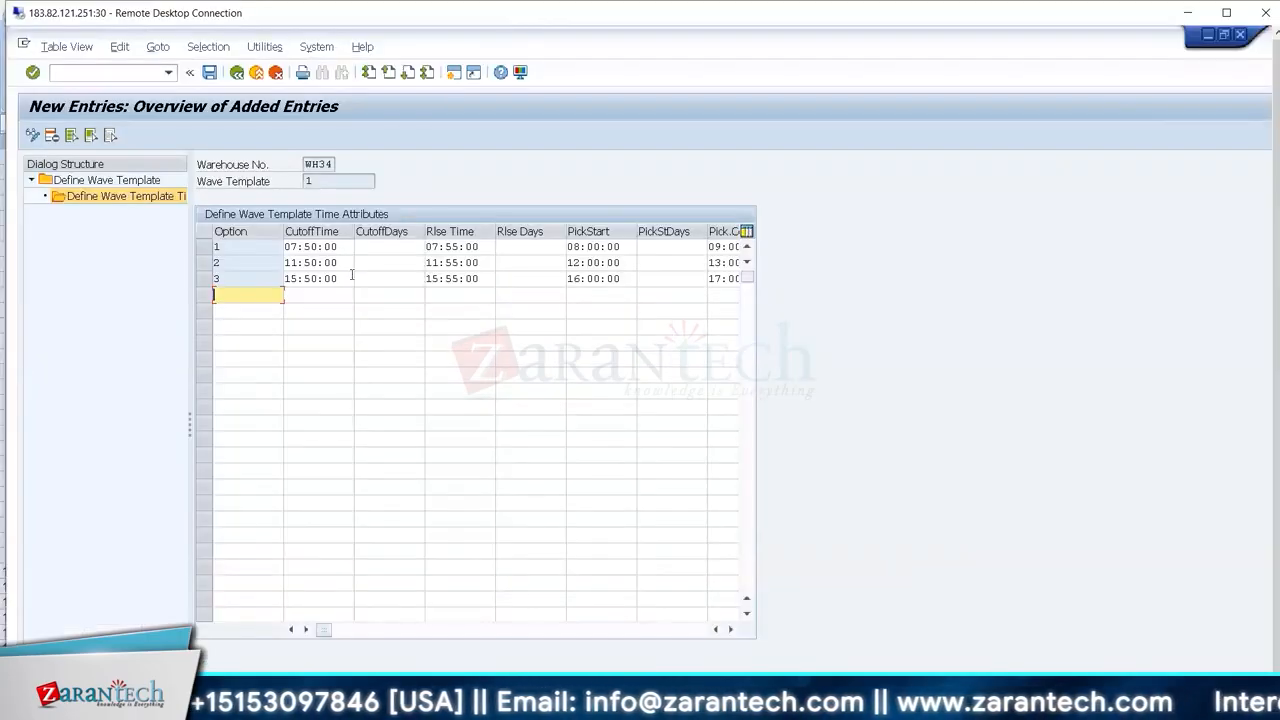
{"action": "key", "text": "alt+Tab"}
{"action": "key", "text": "alt+Tab"}
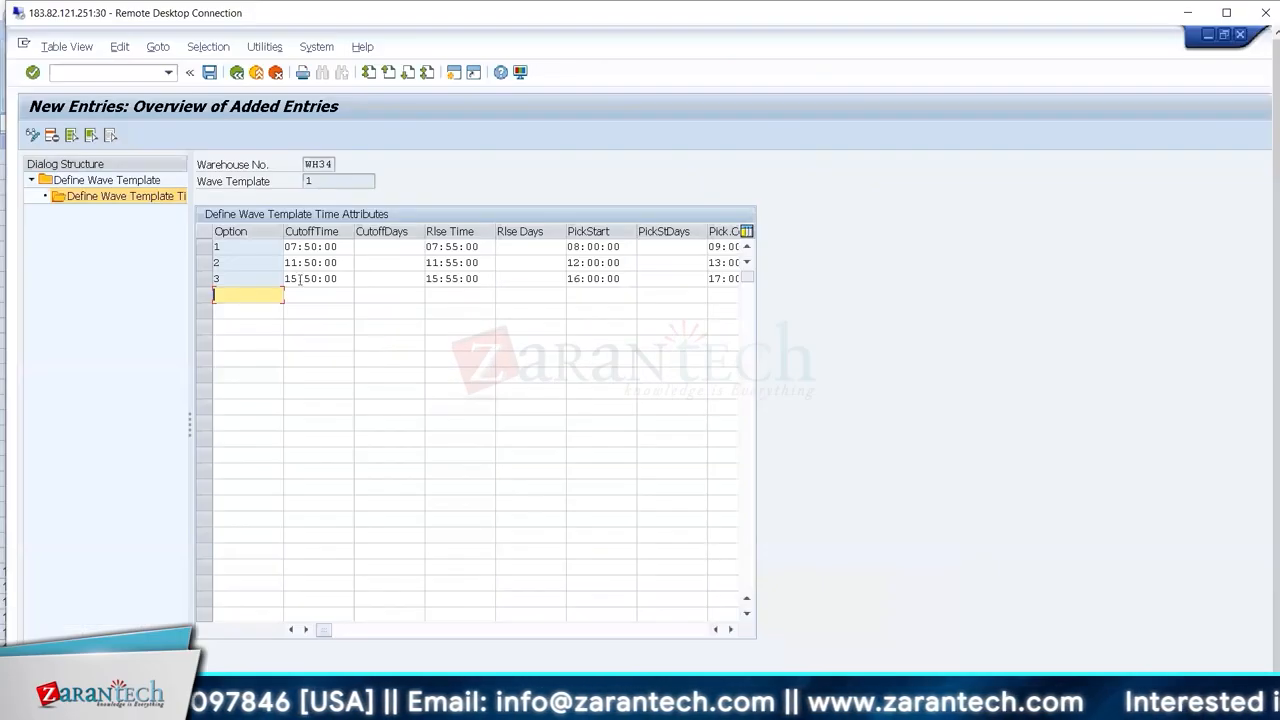
{"action": "key", "text": "alt+Tab"}
{"action": "type", "text": "Template "}
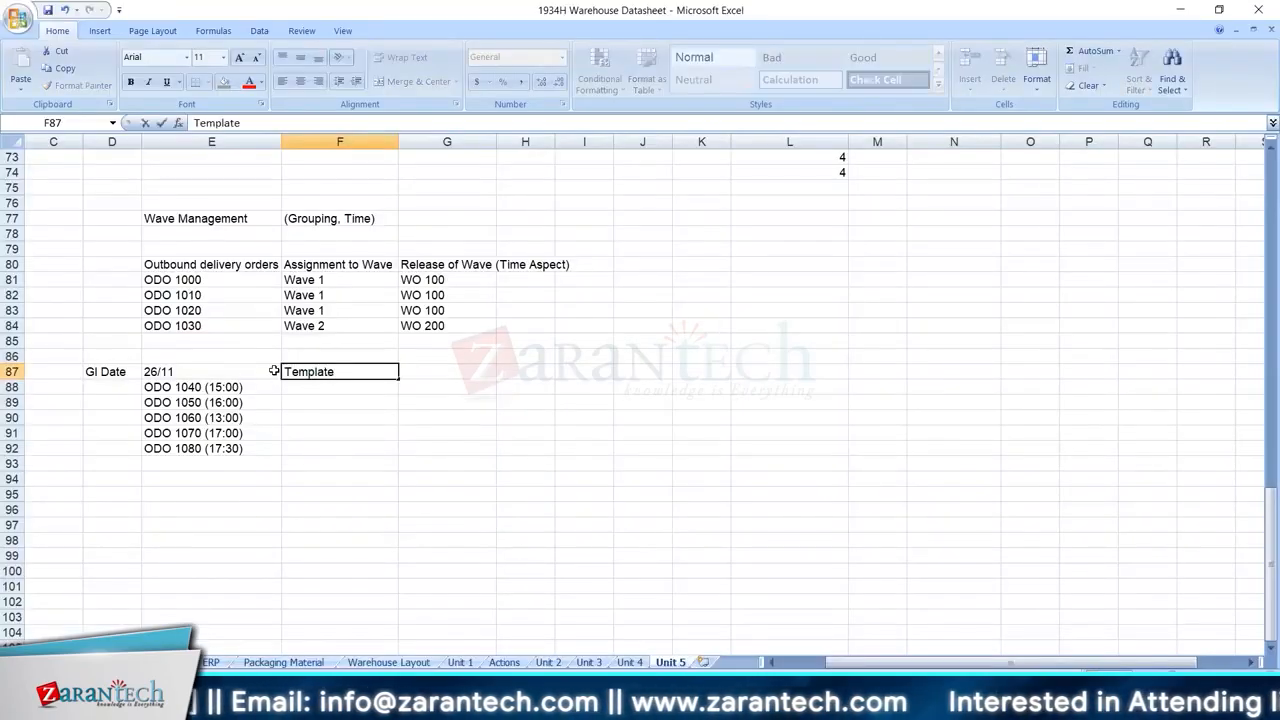
{"action": "type", "text": ": 1"}
{"action": "key", "text": "Return"}
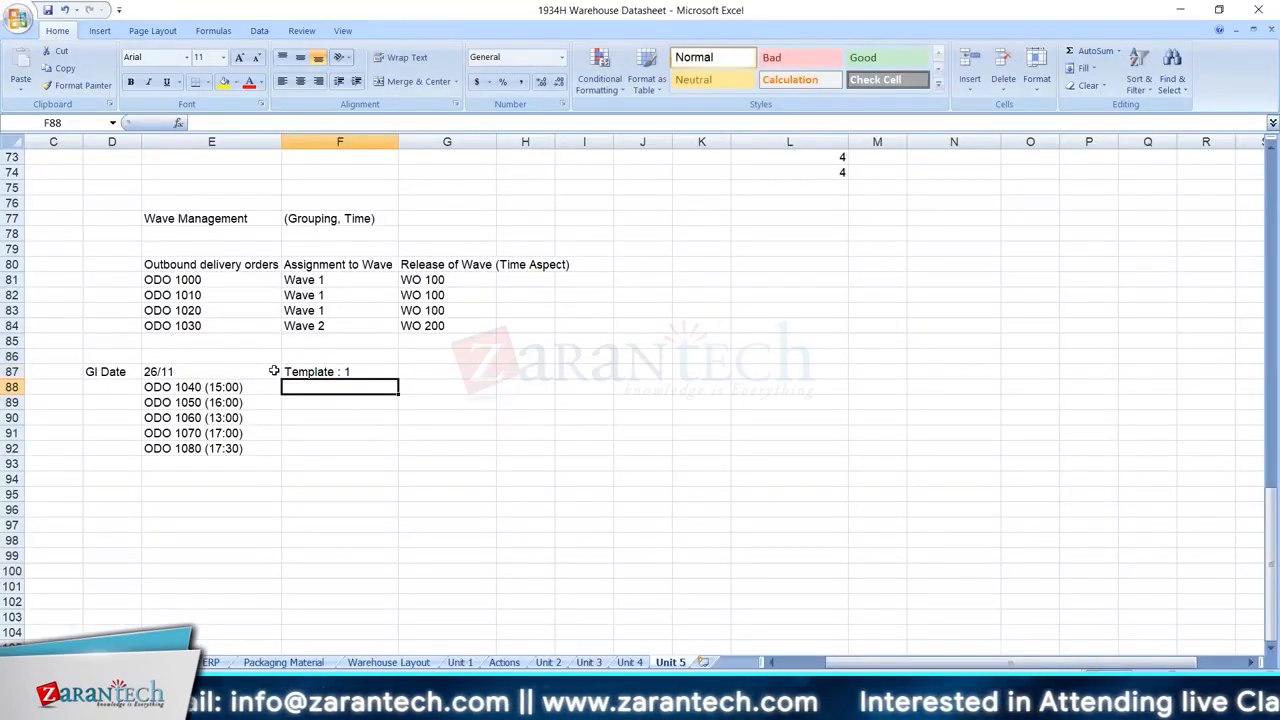
- Enter the heading "Time Slot/Picking Cycle" in cell G87
{"action": "left_click", "coordinate": [412, 372]}
{"action": "type", "text": "Opto"}
{"action": "key", "text": "BackSpace"}
{"action": "key", "text": "BackSpace"}
{"action": "key", "text": "BackSpace"}
{"action": "key", "text": "BackSpace"}
{"action": "type", "text": "Time"}
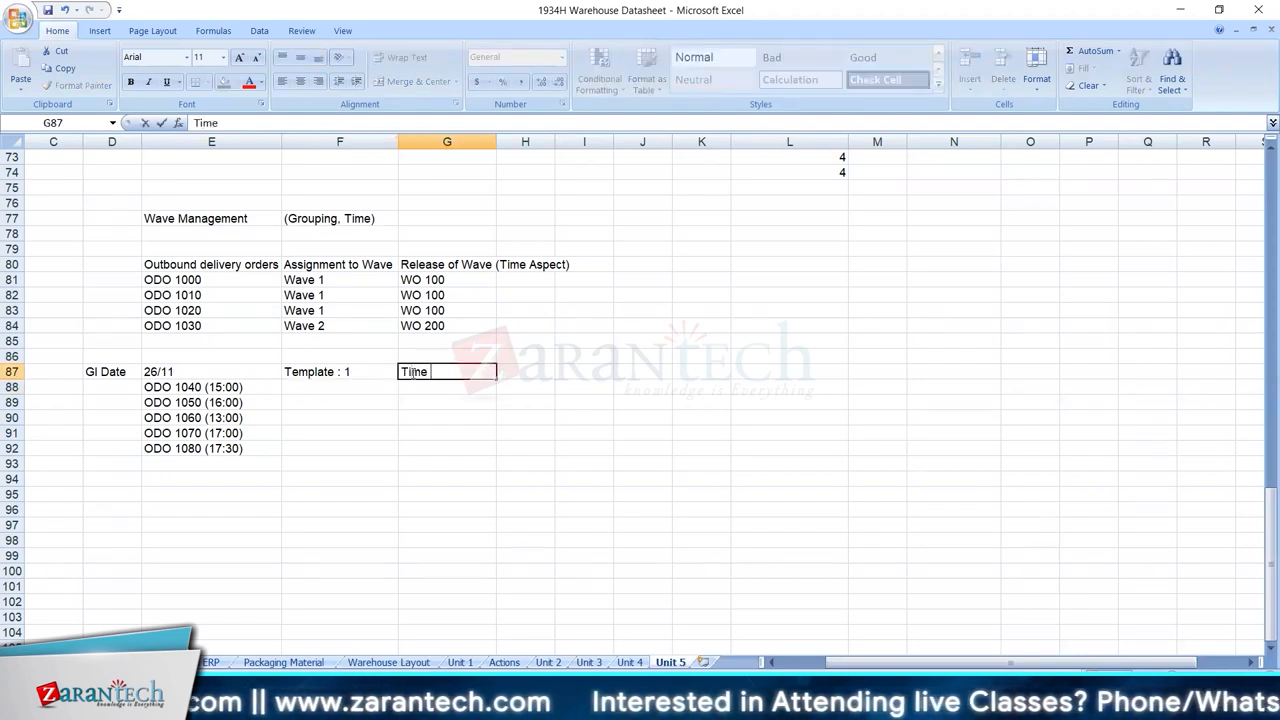
{"action": "type", "text": "Slot/Picking"}
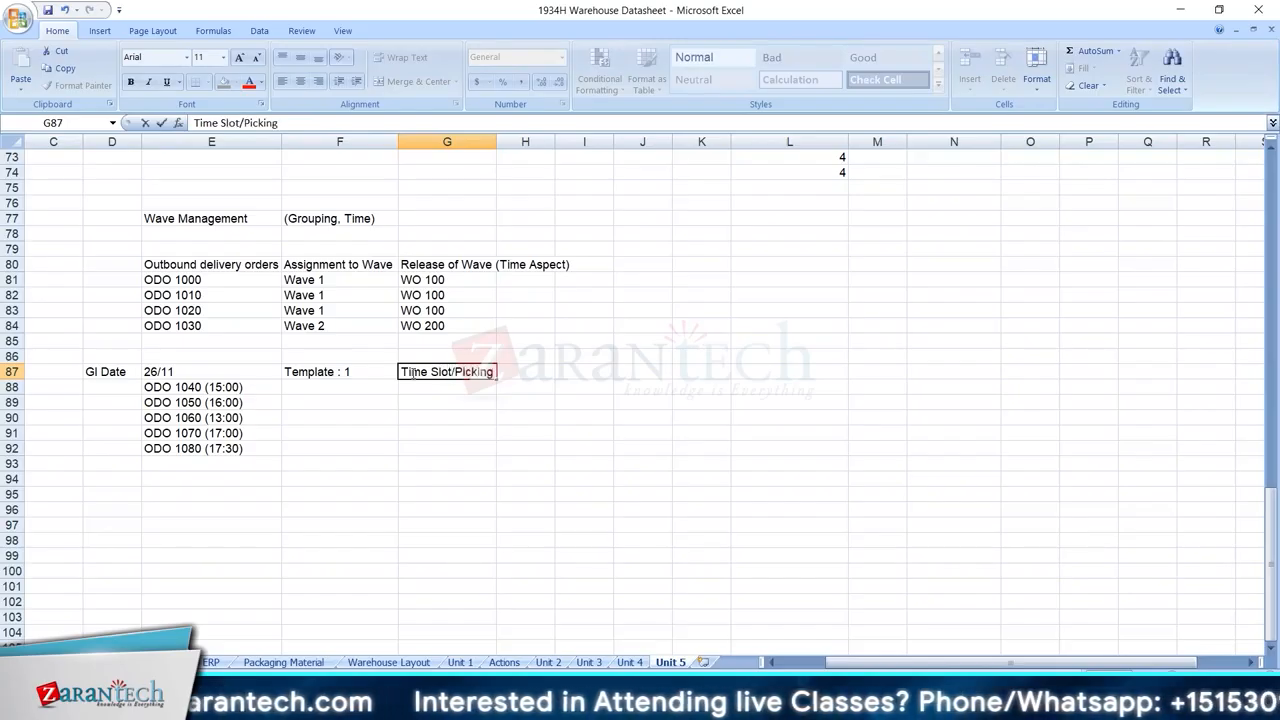
{"action": "type", "text": " Cycle"}
{"action": "key", "text": "Return"}
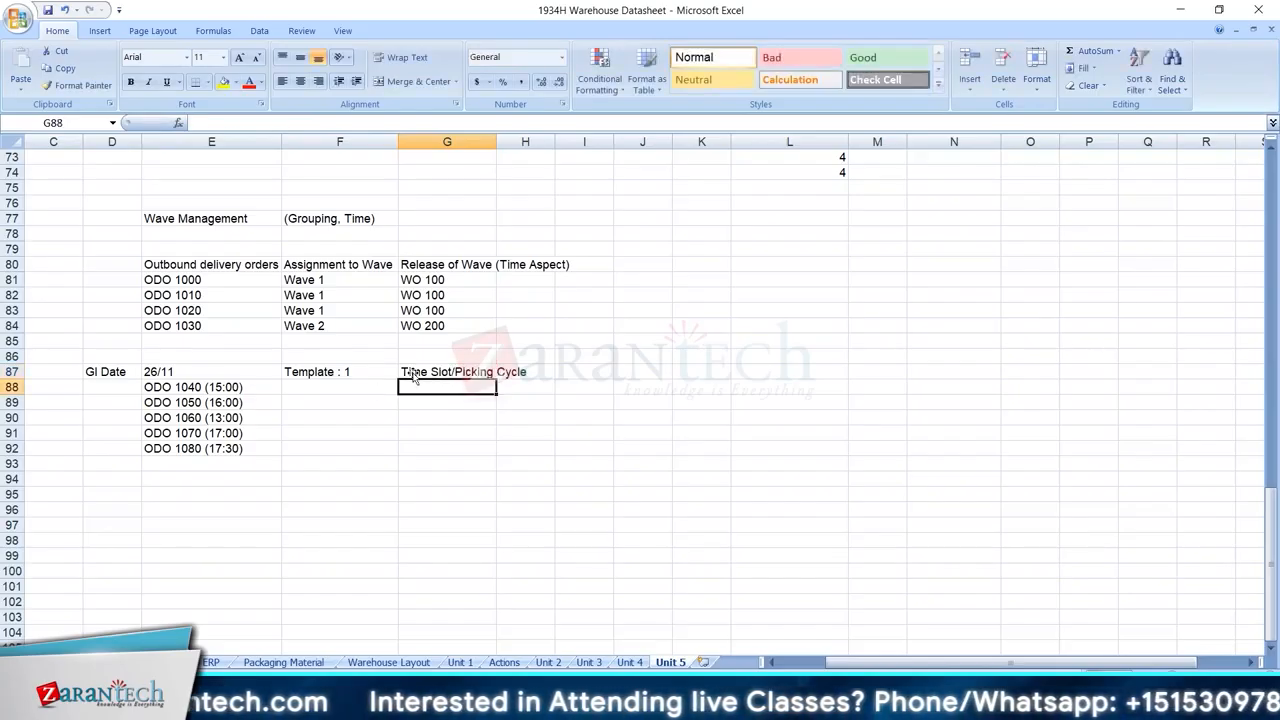
- Examine the time attributes of wave template 1 in SAP, from cutoff time through wave completion, against the 15:00 delivery order in the Excel datasheet
{"action": "left_click", "coordinate": [249, 386]}
{"action": "key", "text": "alt+Tab"}
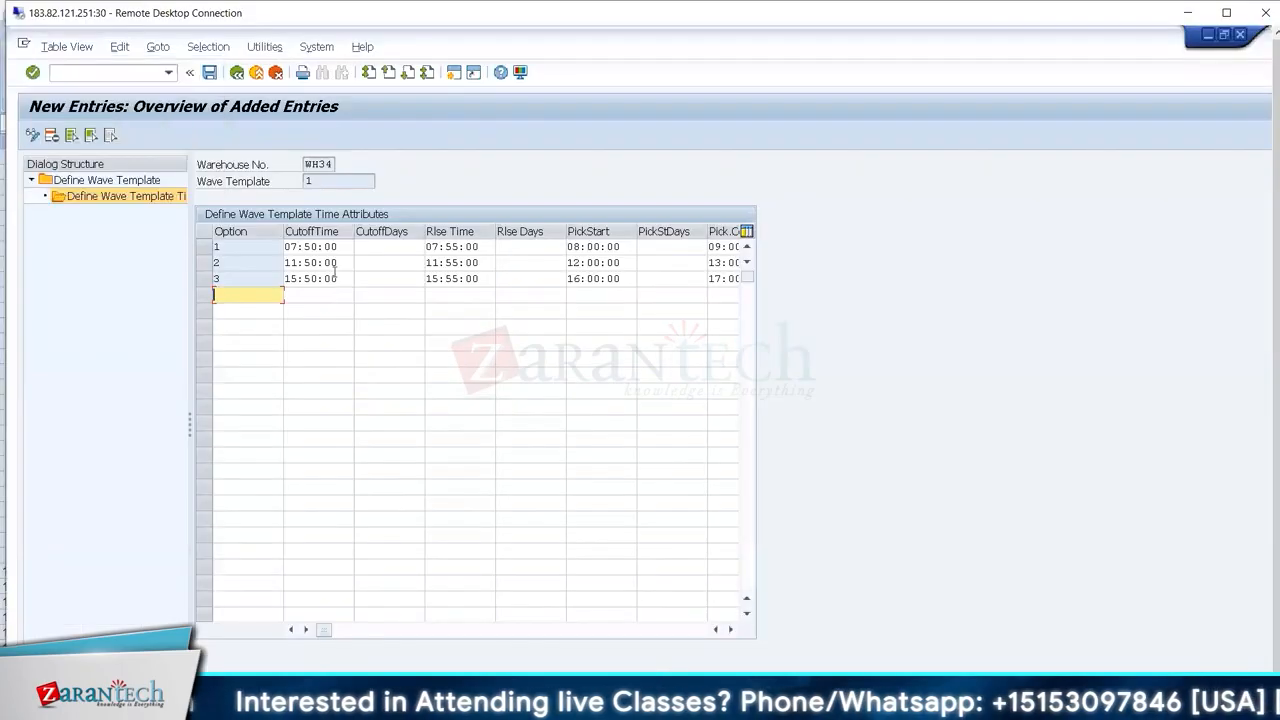
{"action": "left_click", "coordinate": [335, 278]}
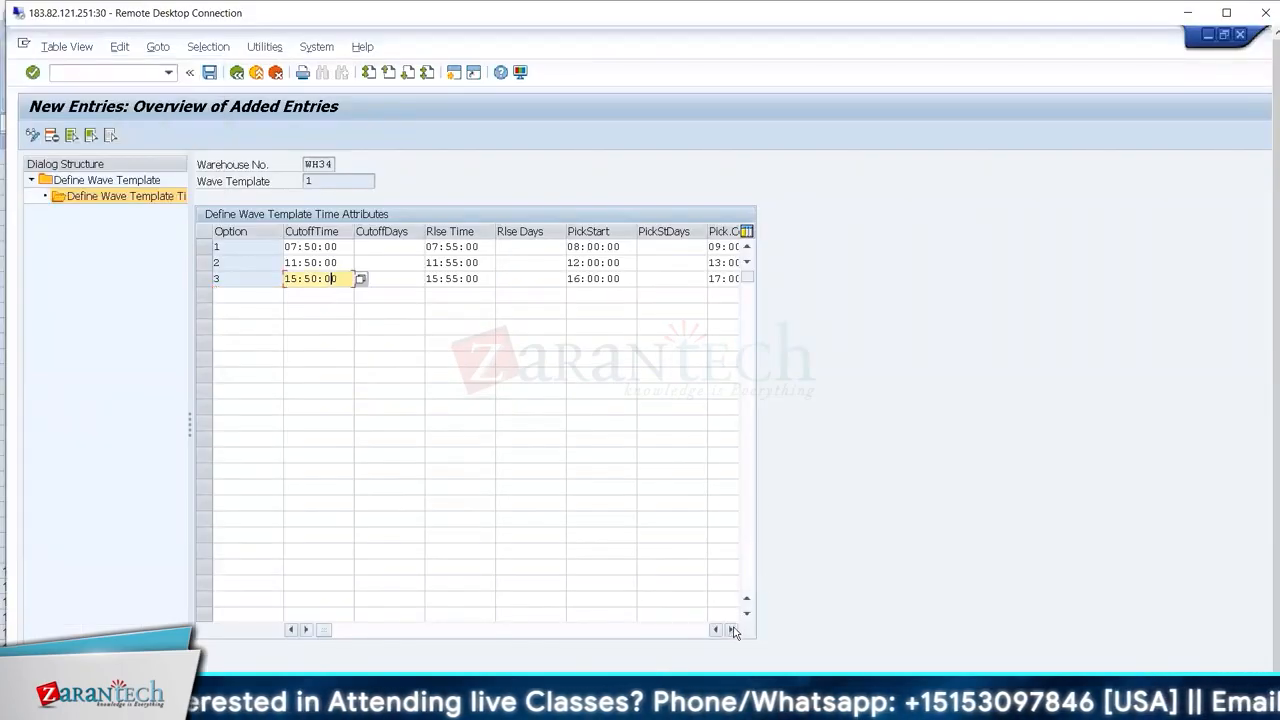
{"action": "left_click", "coordinate": [252, 262]}
{"action": "left_click", "coordinate": [733, 629]}
{"action": "left_click", "coordinate": [733, 630]}
{"action": "left_click", "coordinate": [733, 630]}
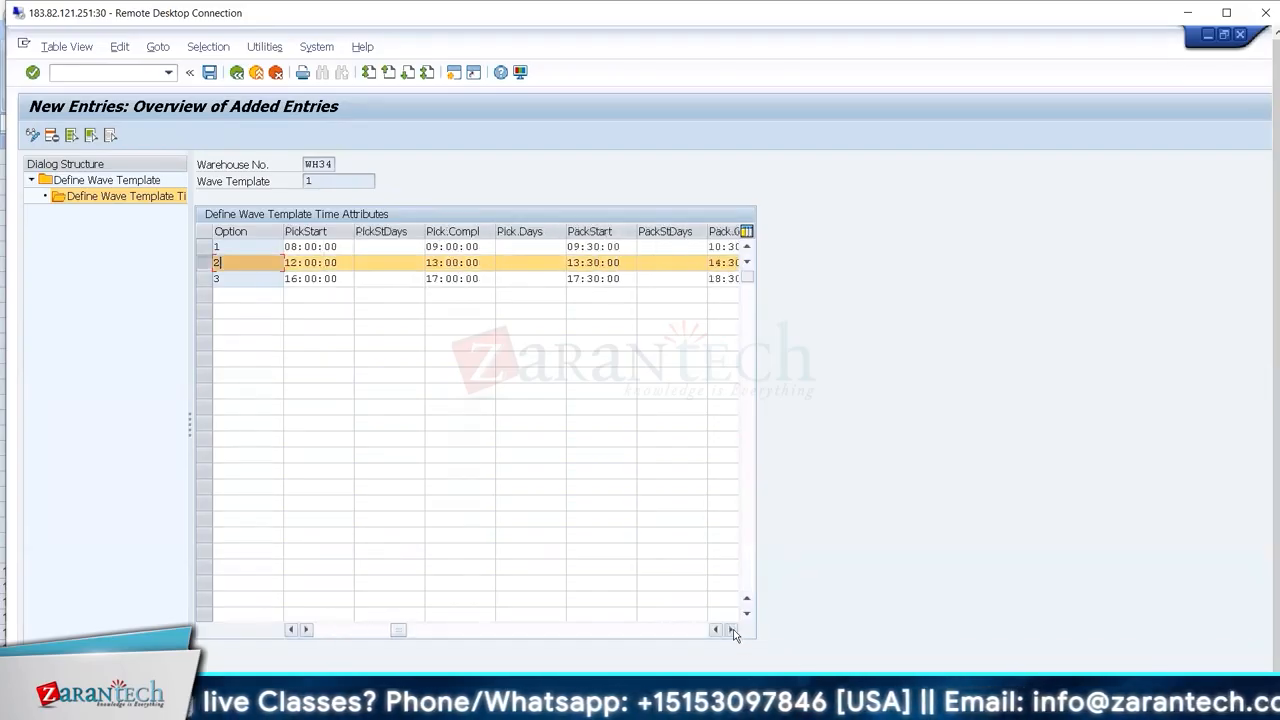
{"action": "left_click", "coordinate": [733, 630]}
{"action": "left_click", "coordinate": [733, 631]}
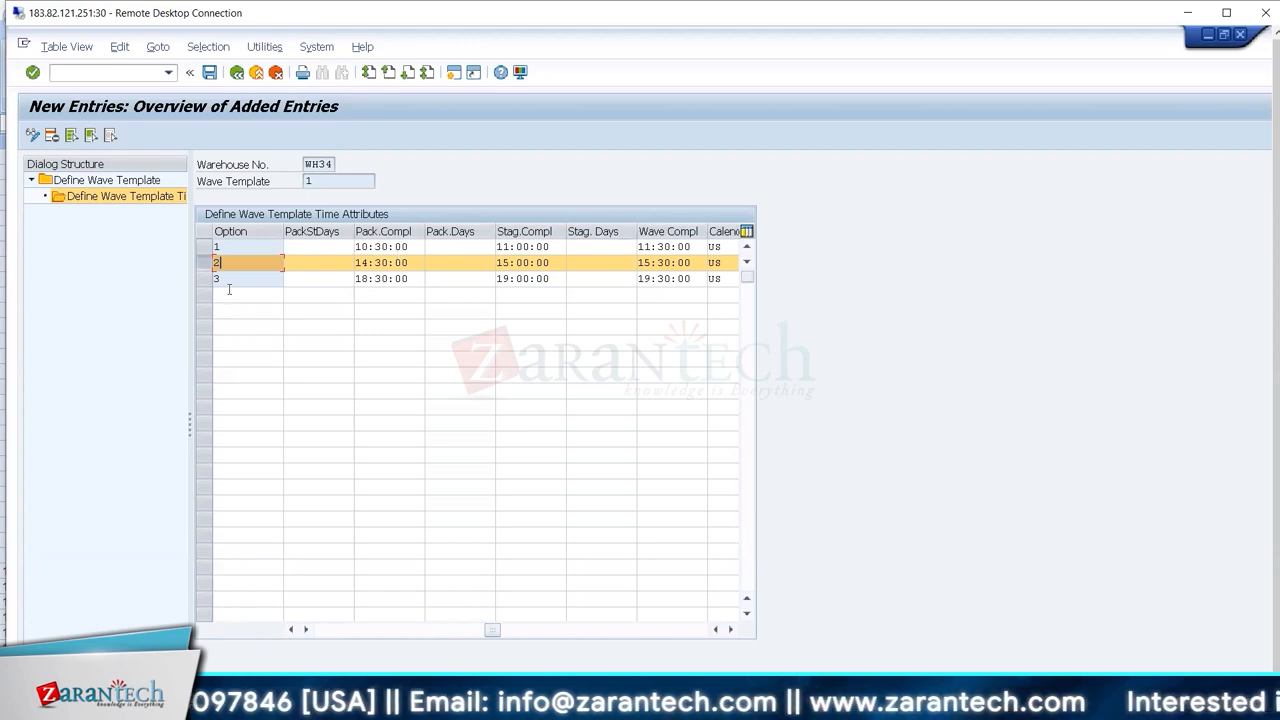
{"action": "key", "text": "alt+Tab"}
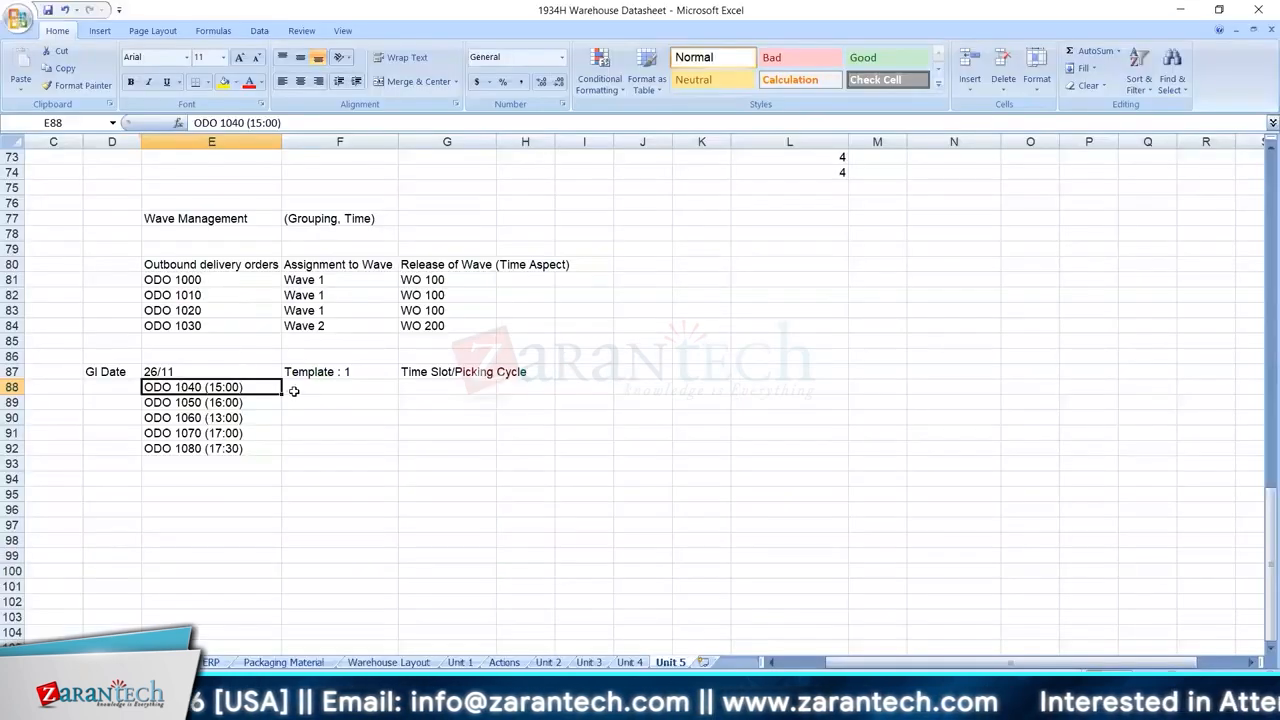
{"action": "left_click", "coordinate": [294, 391]}
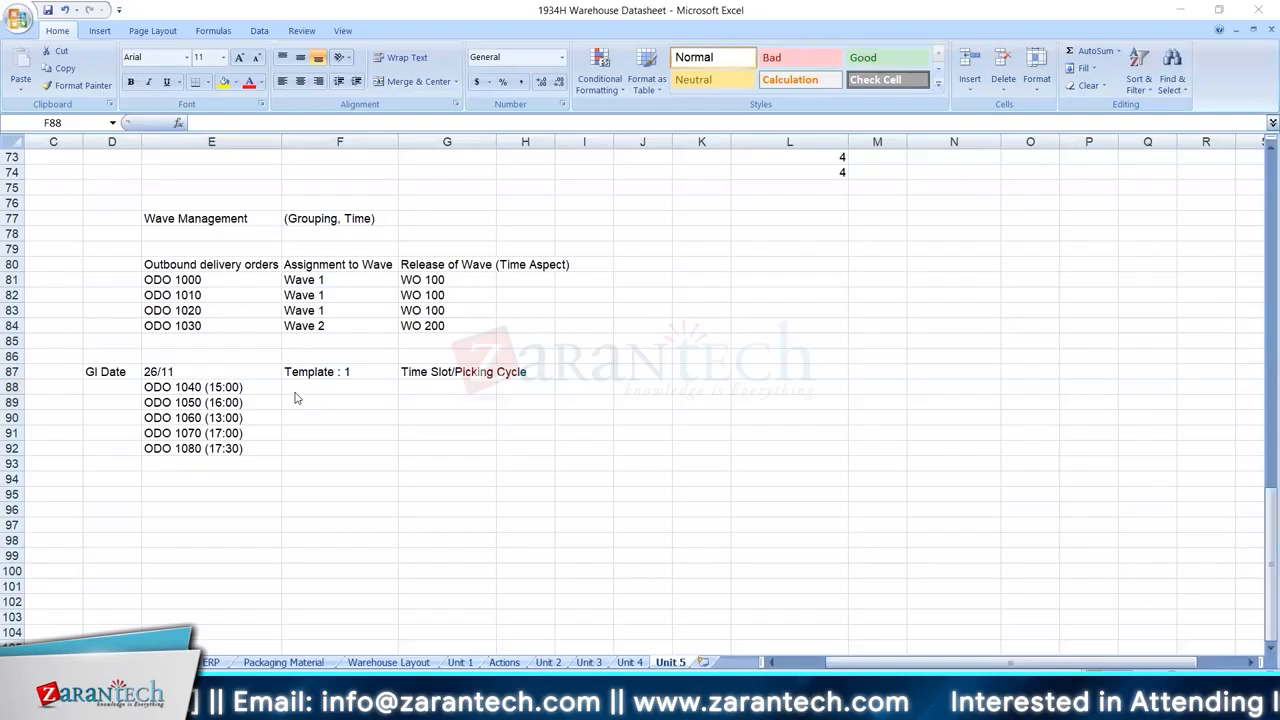
- Compare the staging and wave completion times of options 1 and 2 in the SAP time attributes
{"action": "key", "text": "alt+Tab"}
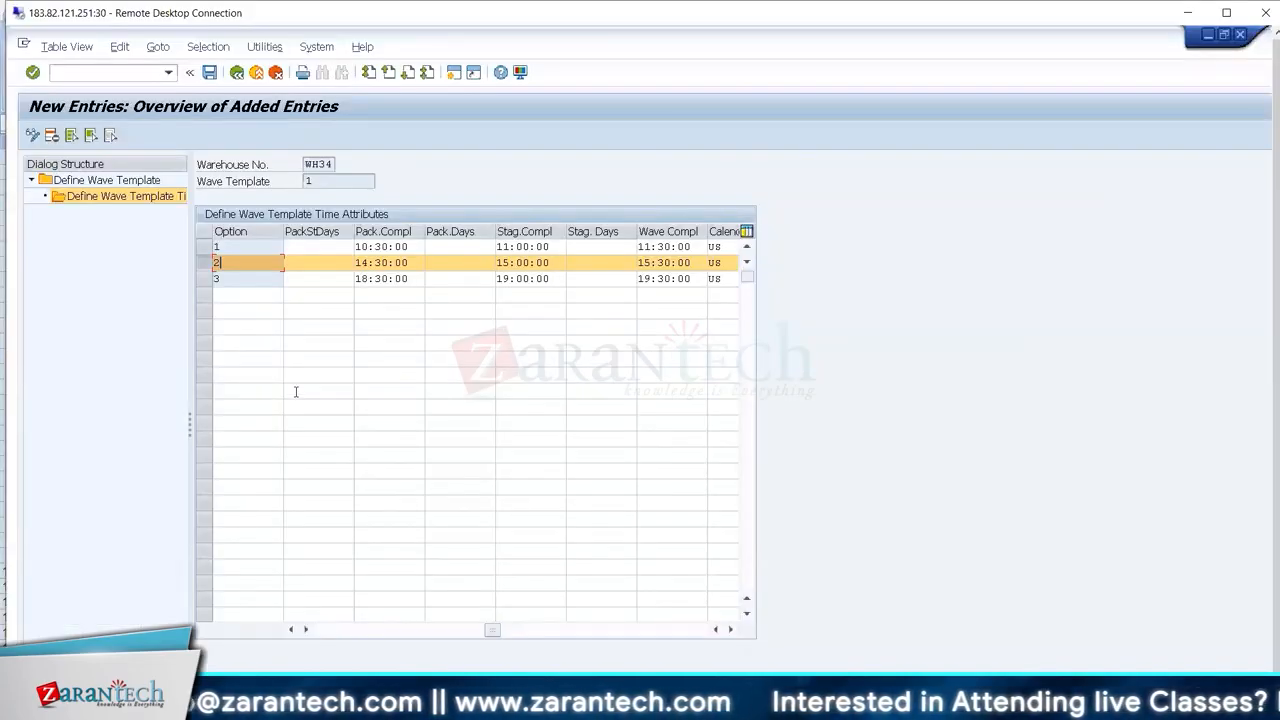
{"action": "left_click", "coordinate": [207, 266]}
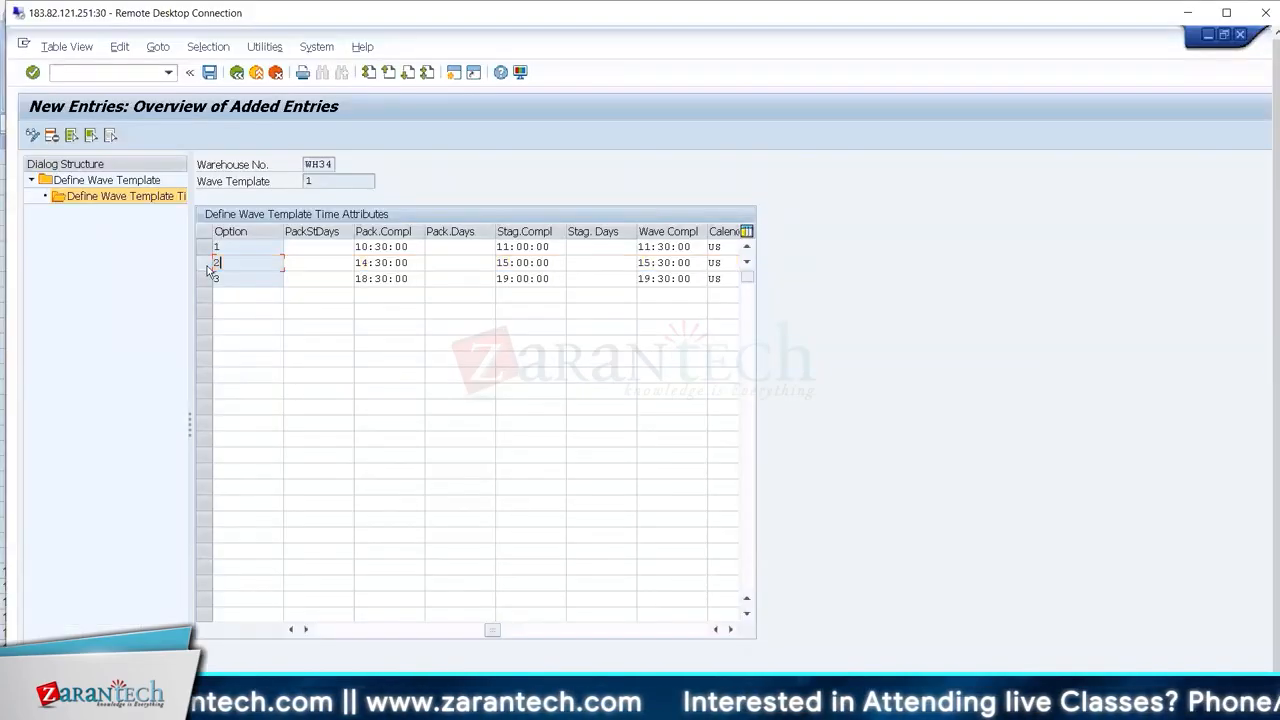
{"action": "left_click", "coordinate": [205, 264]}
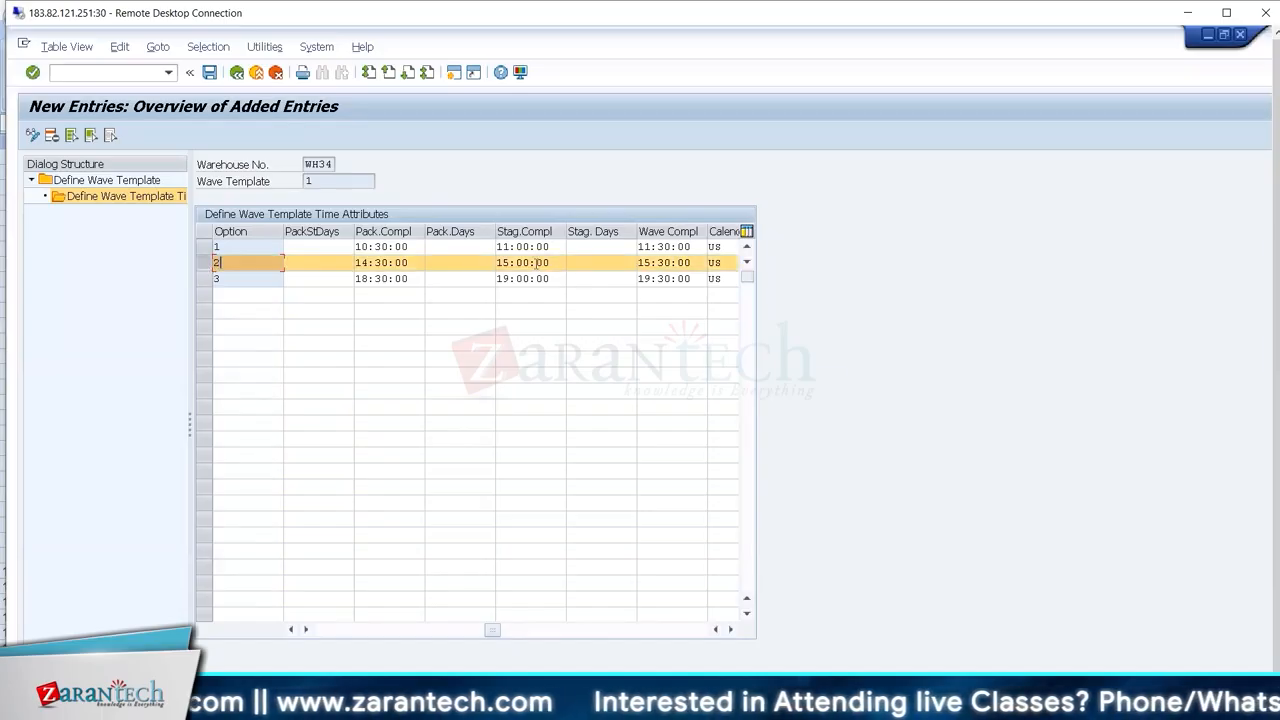
{"action": "left_click", "coordinate": [659, 262]}
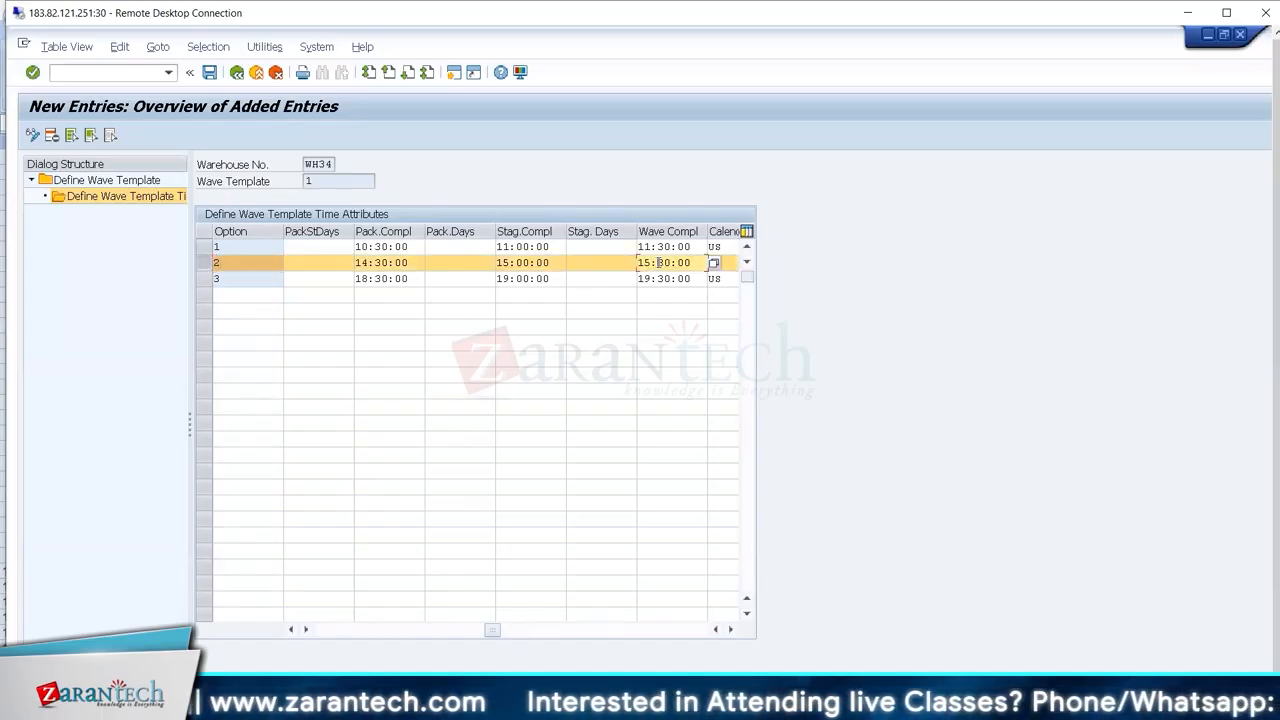
{"action": "left_click", "coordinate": [552, 264]}
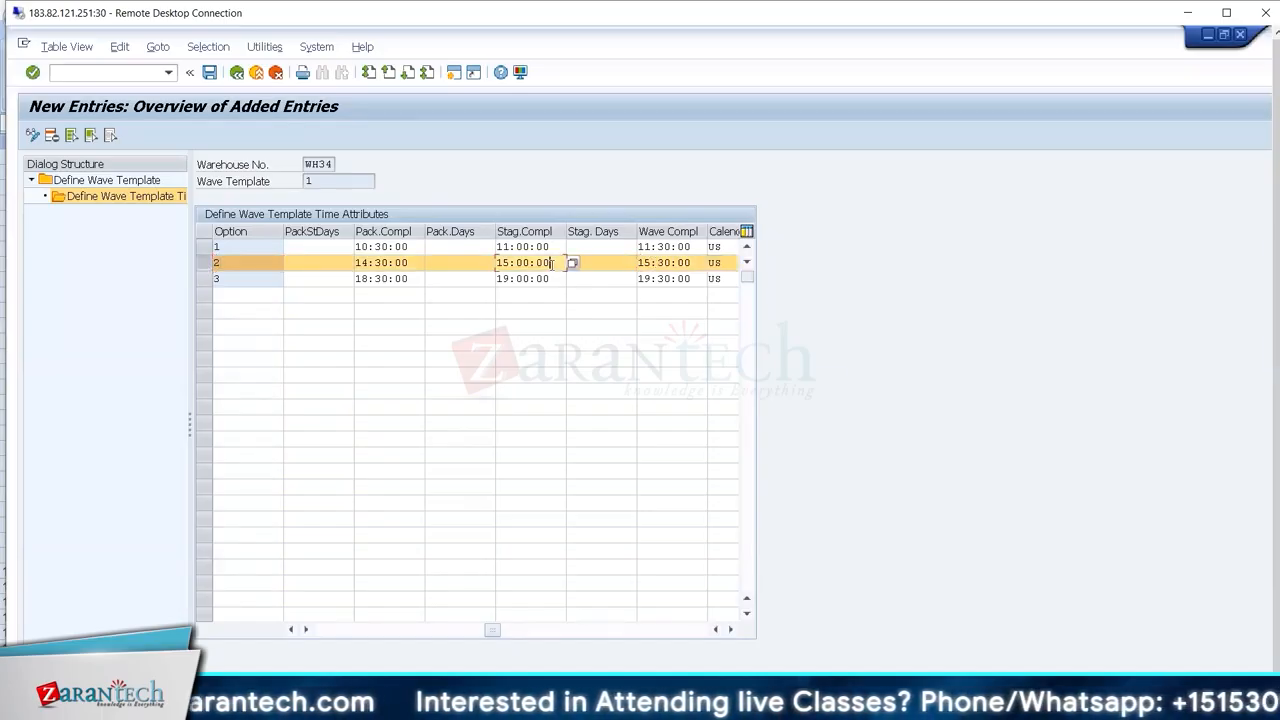
{"action": "left_click", "coordinate": [644, 263]}
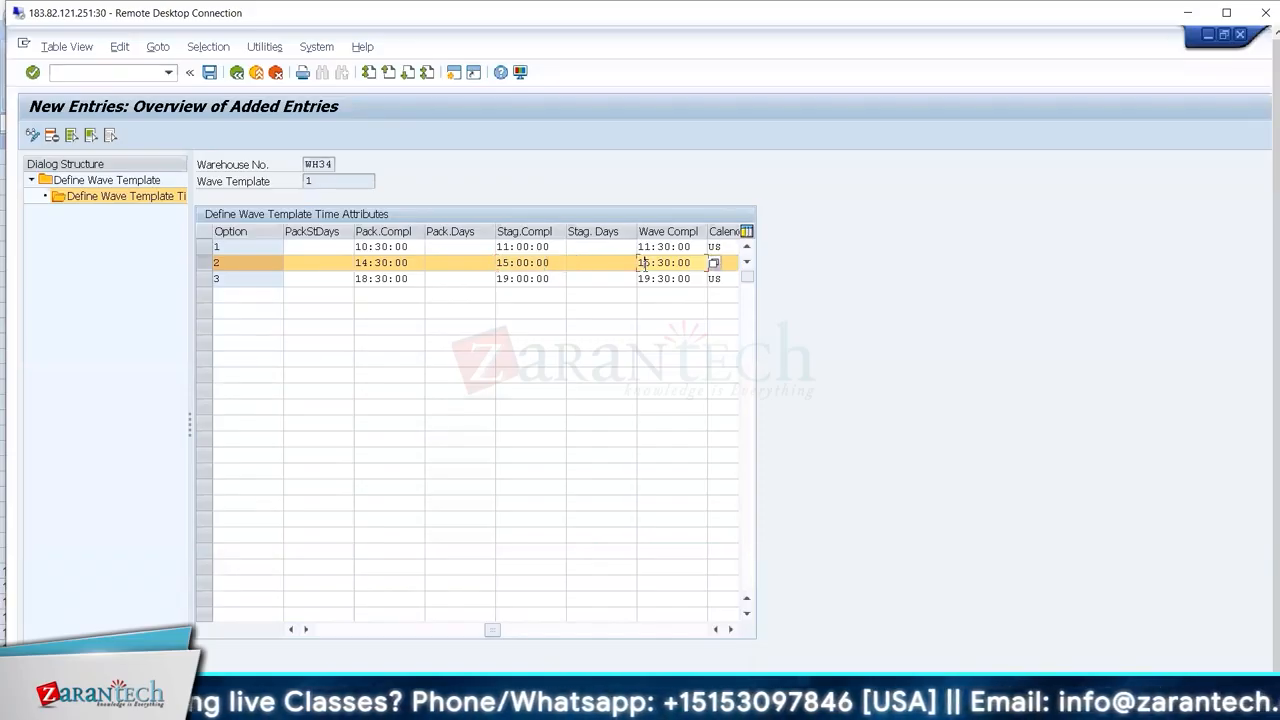
{"action": "left_click", "coordinate": [212, 262]}
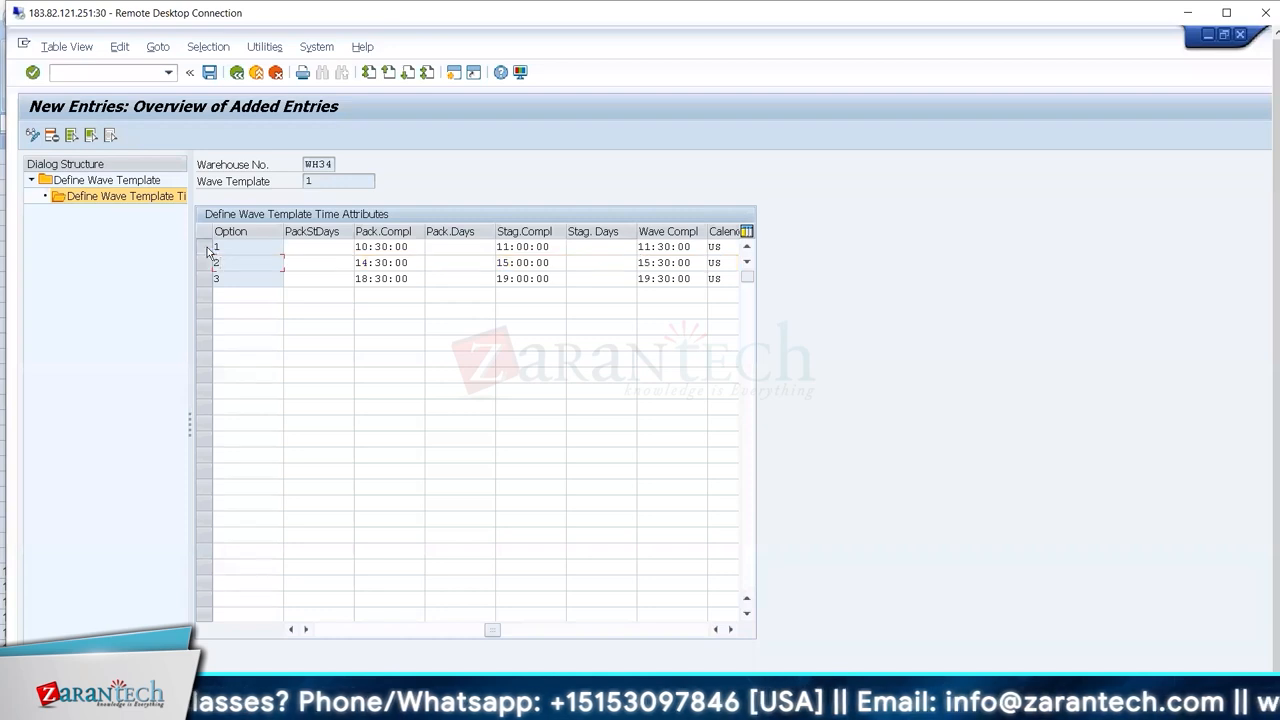
{"action": "left_click", "coordinate": [206, 247]}
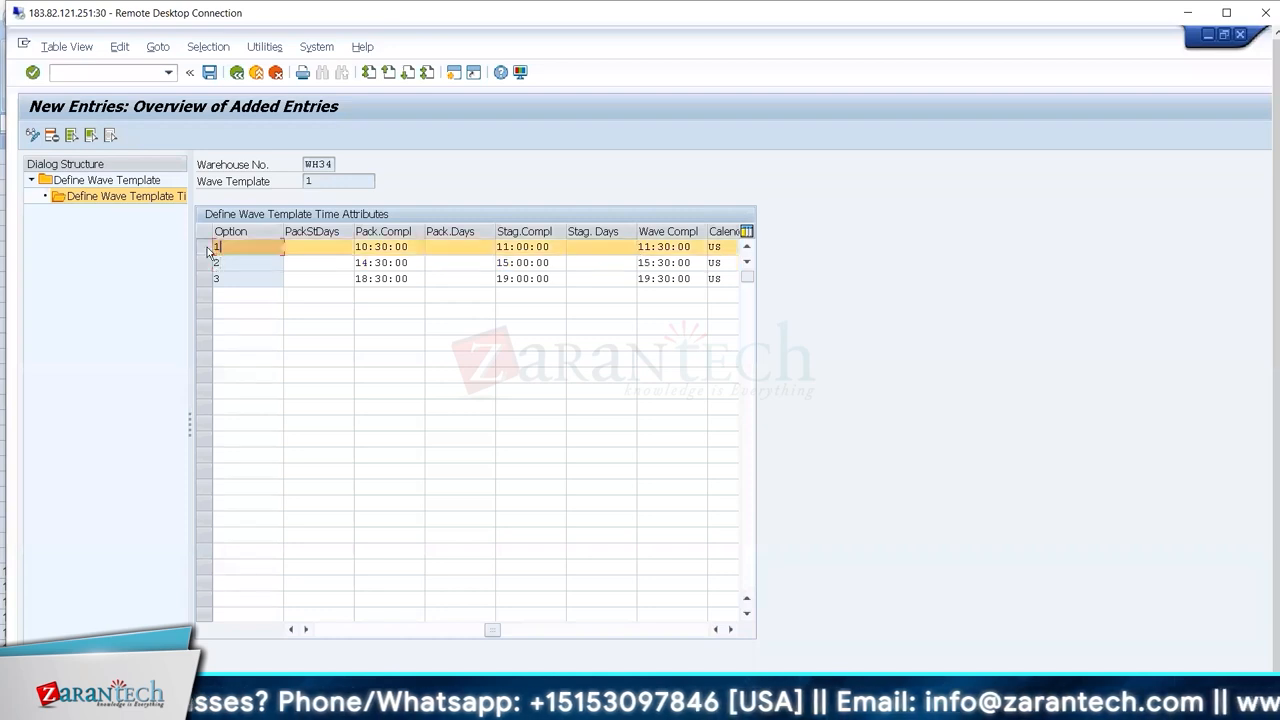
{"action": "left_click", "coordinate": [683, 247]}
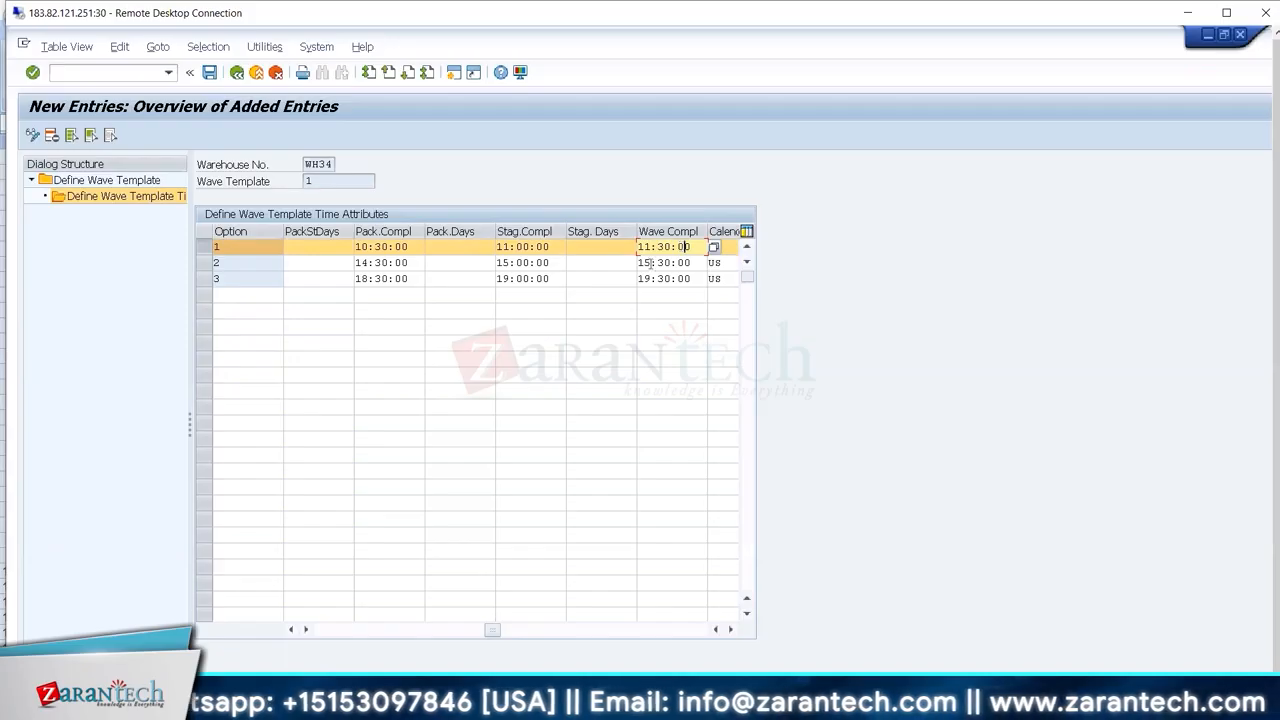
{"action": "left_click", "coordinate": [657, 262]}
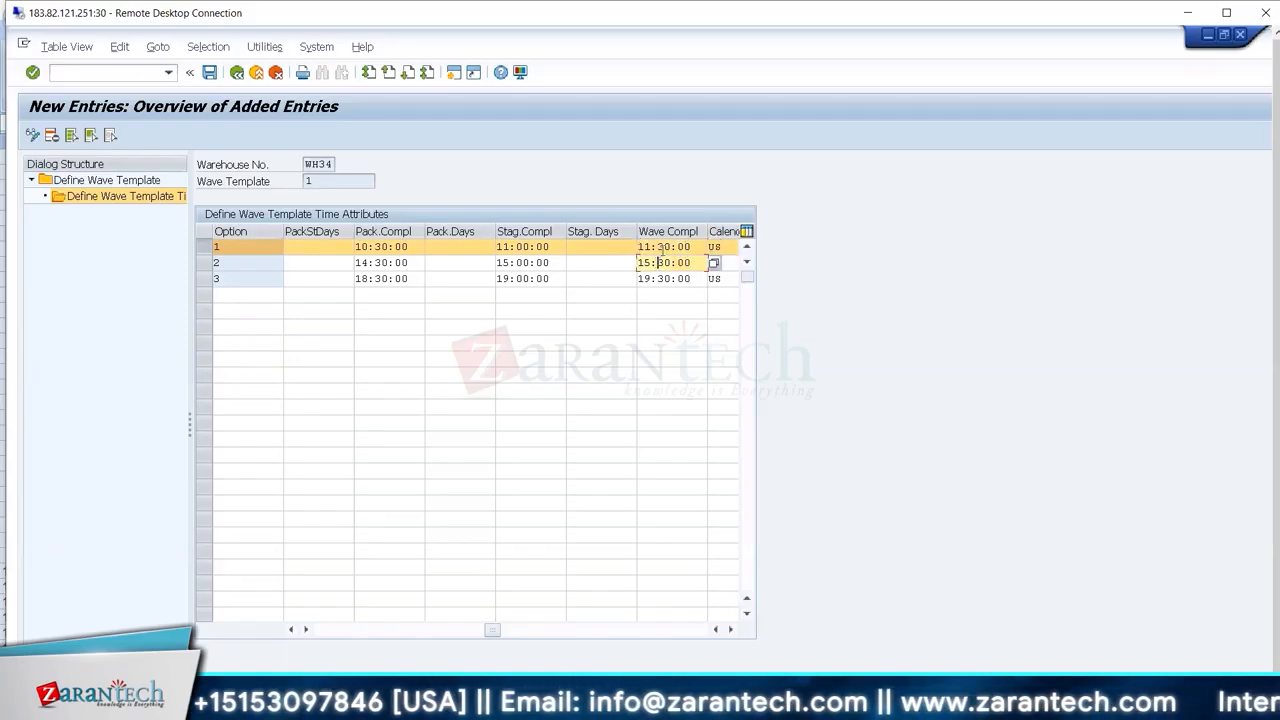
{"action": "left_click", "coordinate": [662, 246]}
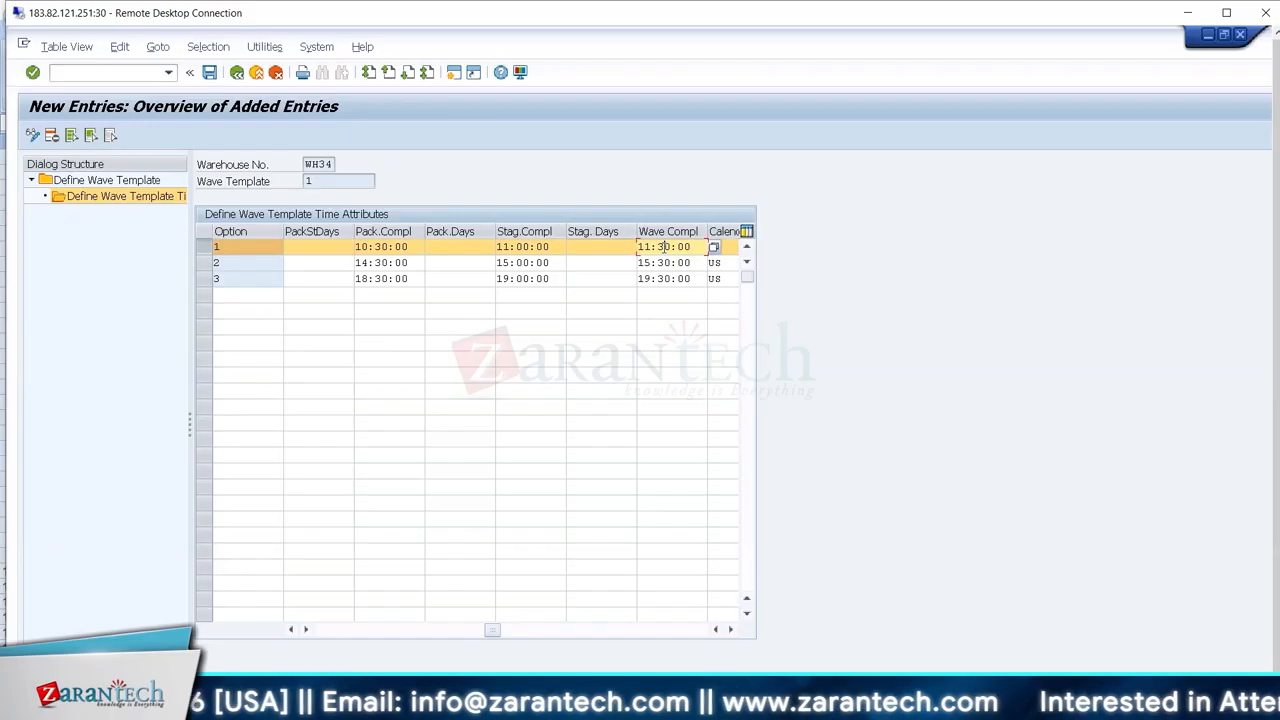
- Enter time slot 1 for the 15:00 delivery order in cell G88 of the Excel datasheet
{"action": "key", "text": "alt+Tab"}
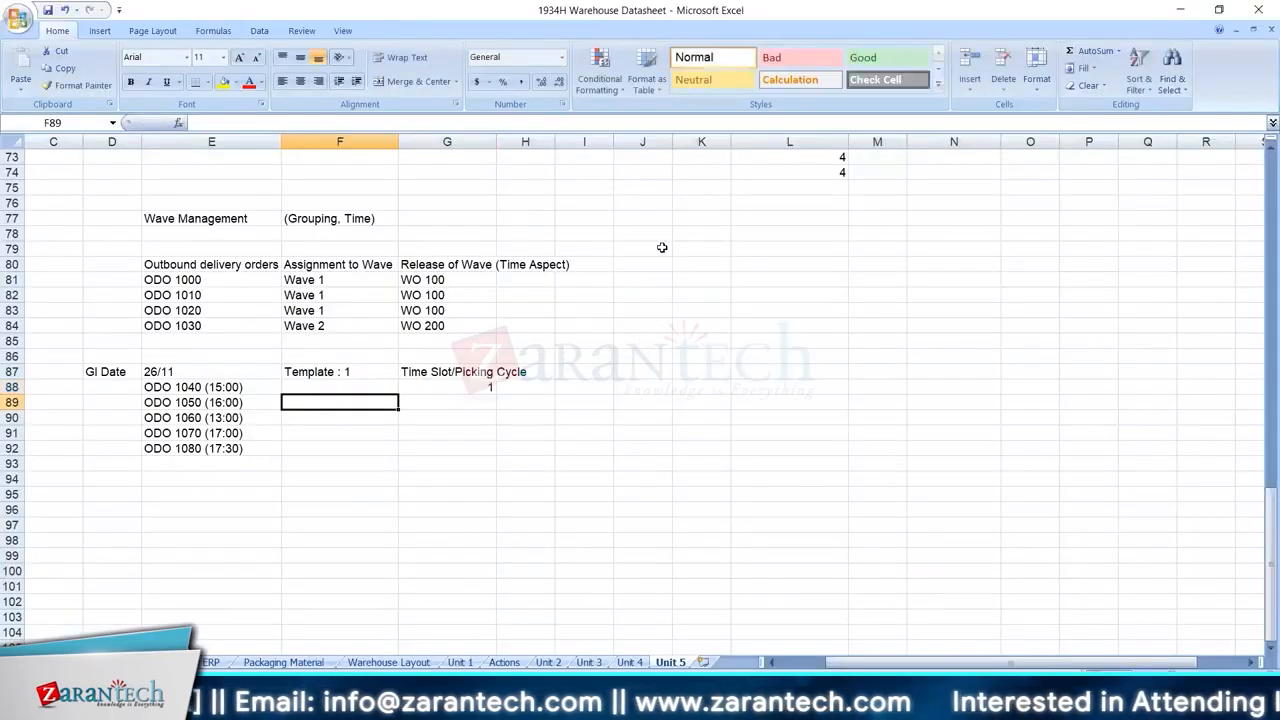
{"action": "key", "text": "Left"}
{"action": "key", "text": "ctrl+c"}
{"action": "key", "text": "alt+Tab"}
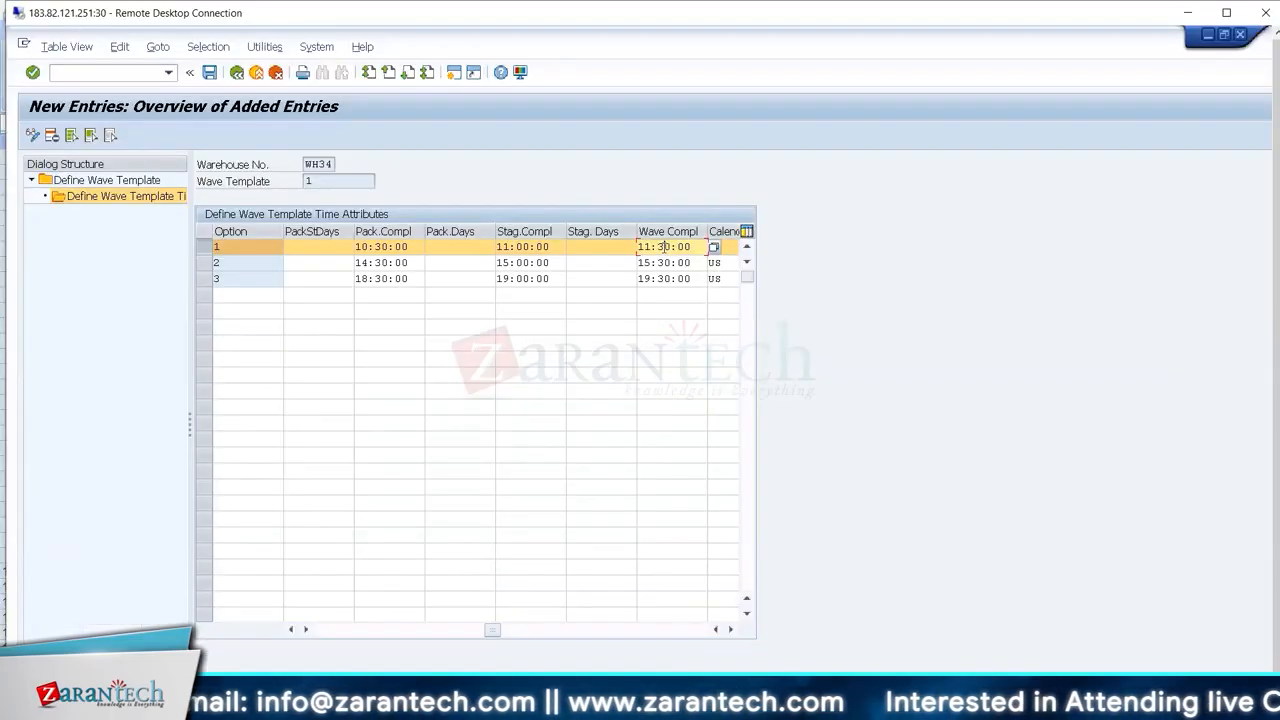
- Compare the 16:00 delivery order with the SAP wave completion times and enter time slot 2 in cell G89 of the Excel datasheet
{"action": "left_click", "coordinate": [682, 279]}
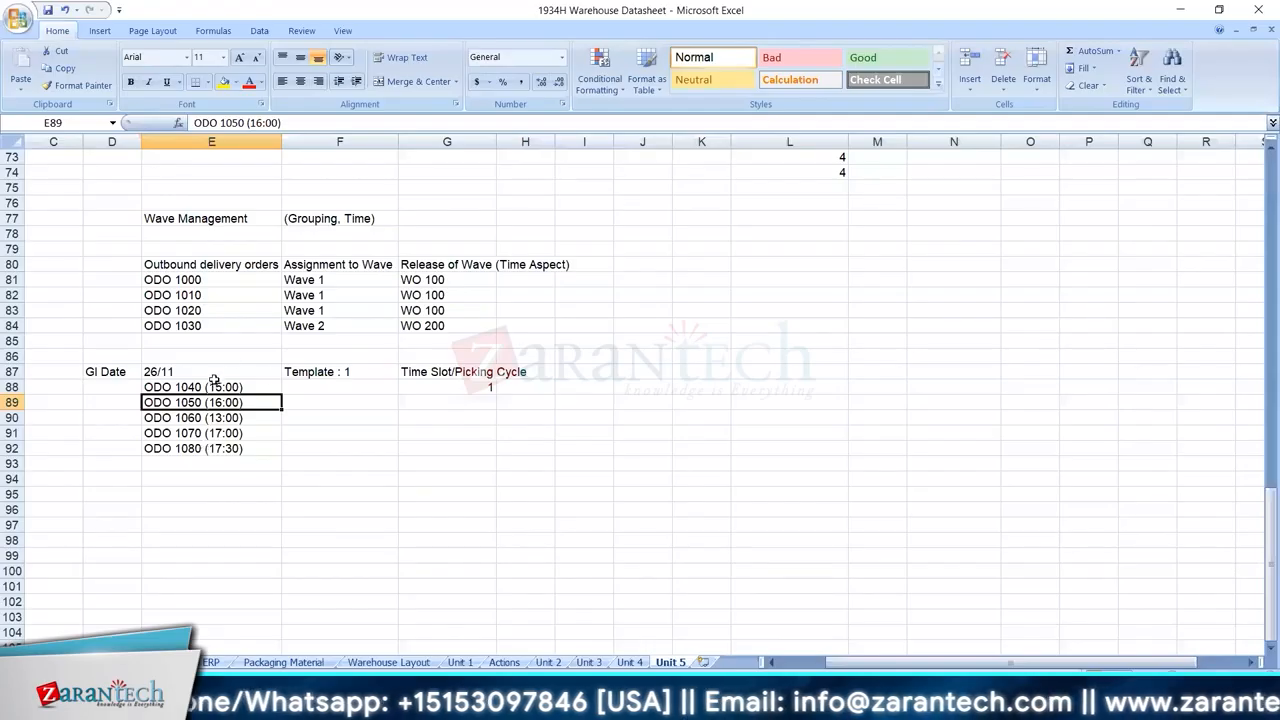
{"action": "left_click", "coordinate": [213, 383]}
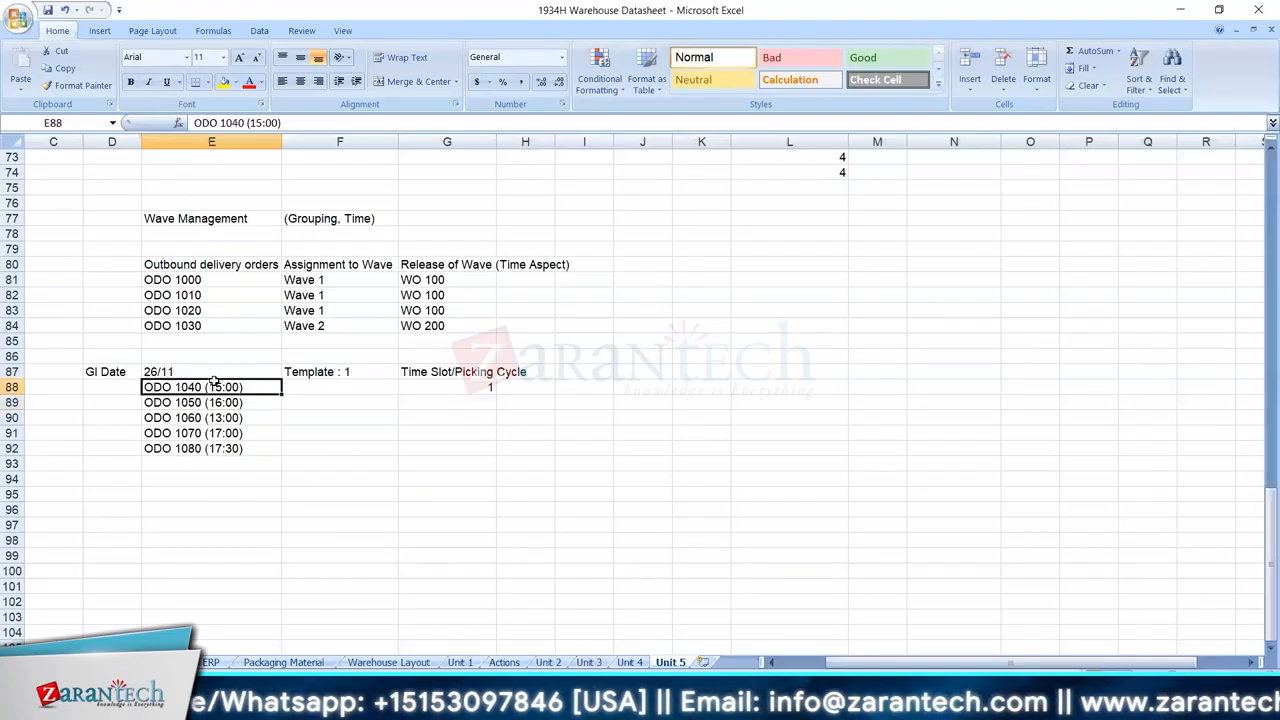
{"action": "left_click", "coordinate": [238, 402]}
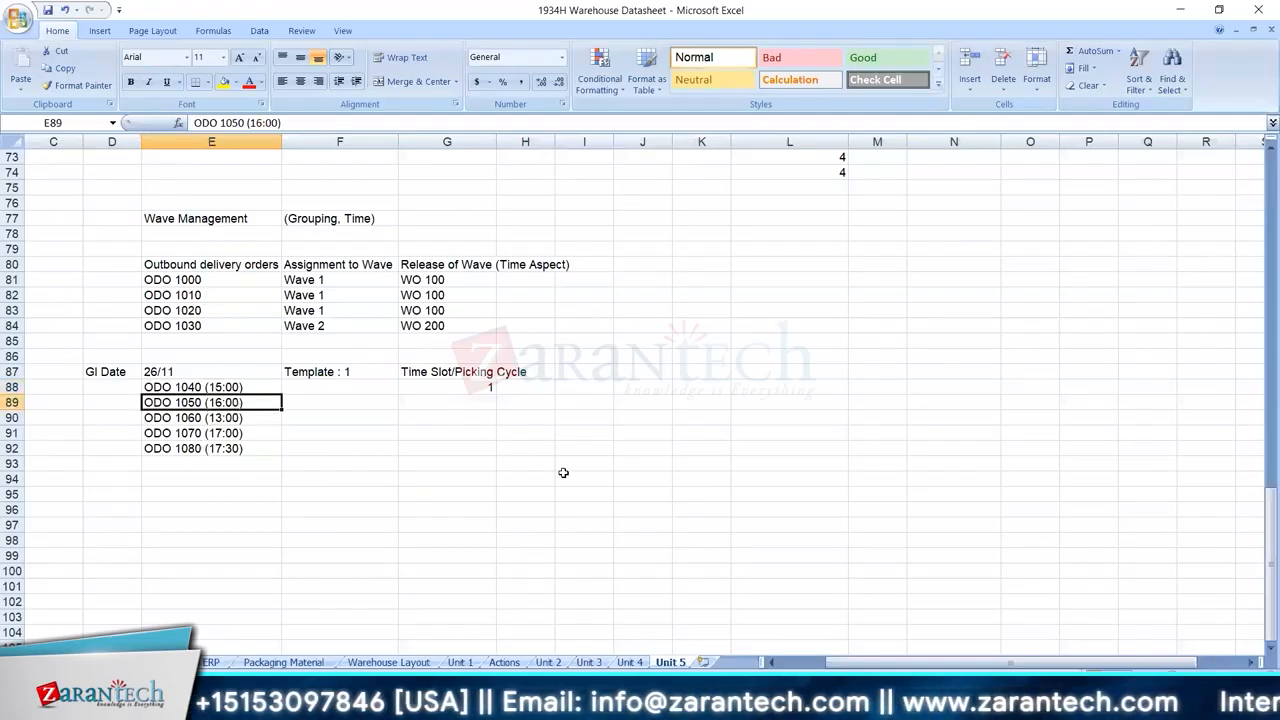
{"action": "key", "text": "alt+Tab"}
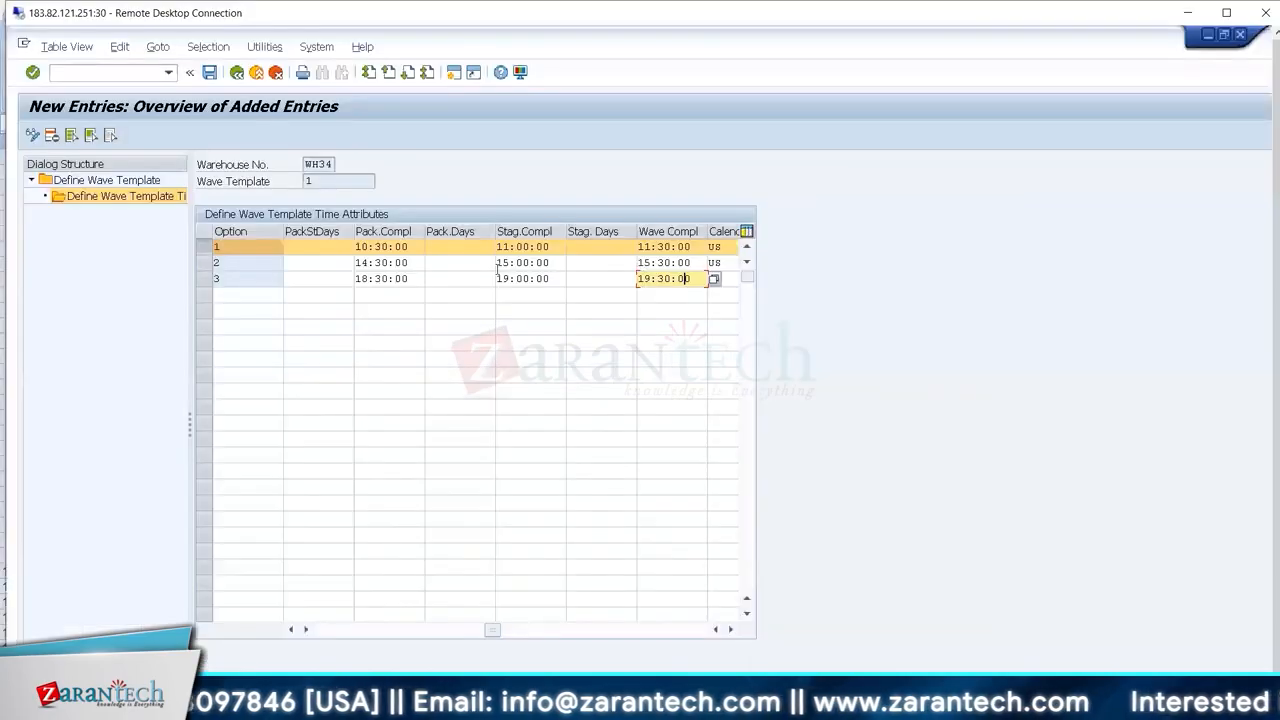
{"action": "left_click", "coordinate": [206, 264]}
{"action": "key", "text": "alt+Tab"}
{"action": "key", "text": "alt+Tab"}
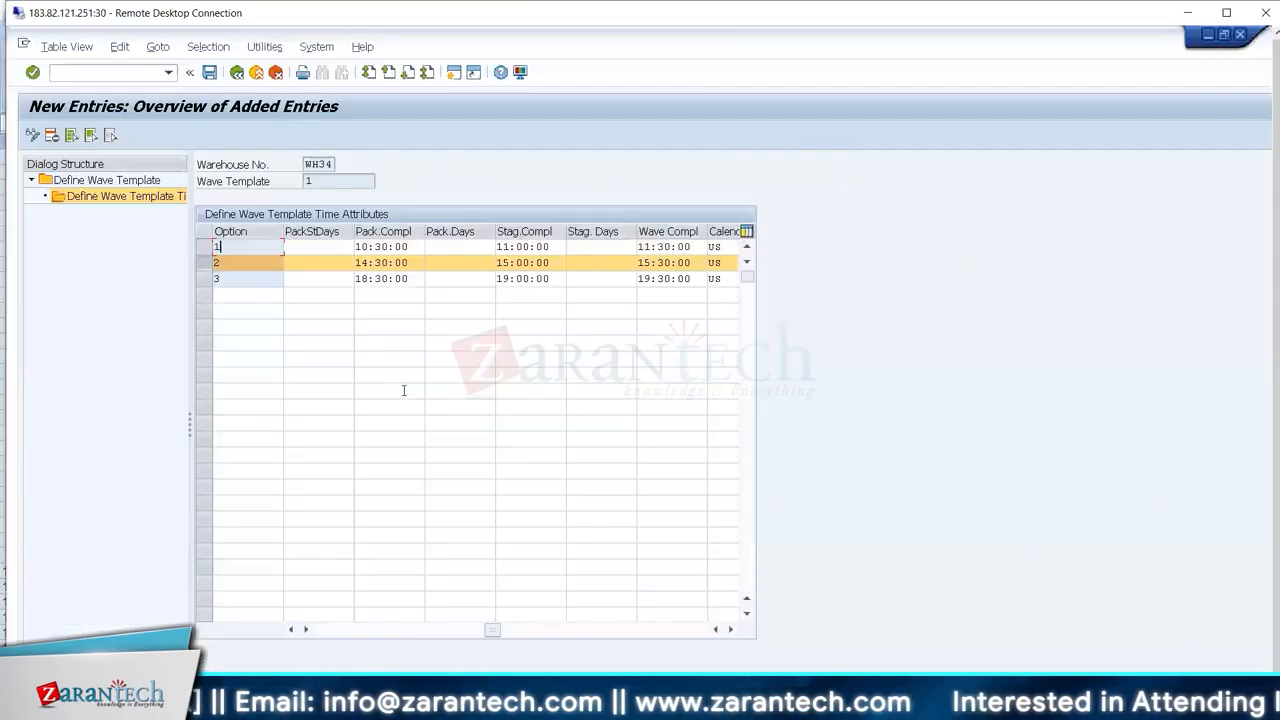
- Check wave option 2 in SAP and enter time slot 1 for the 13:00 delivery order in cell G90 of the Excel datasheet
{"action": "left_click", "coordinate": [207, 266]}
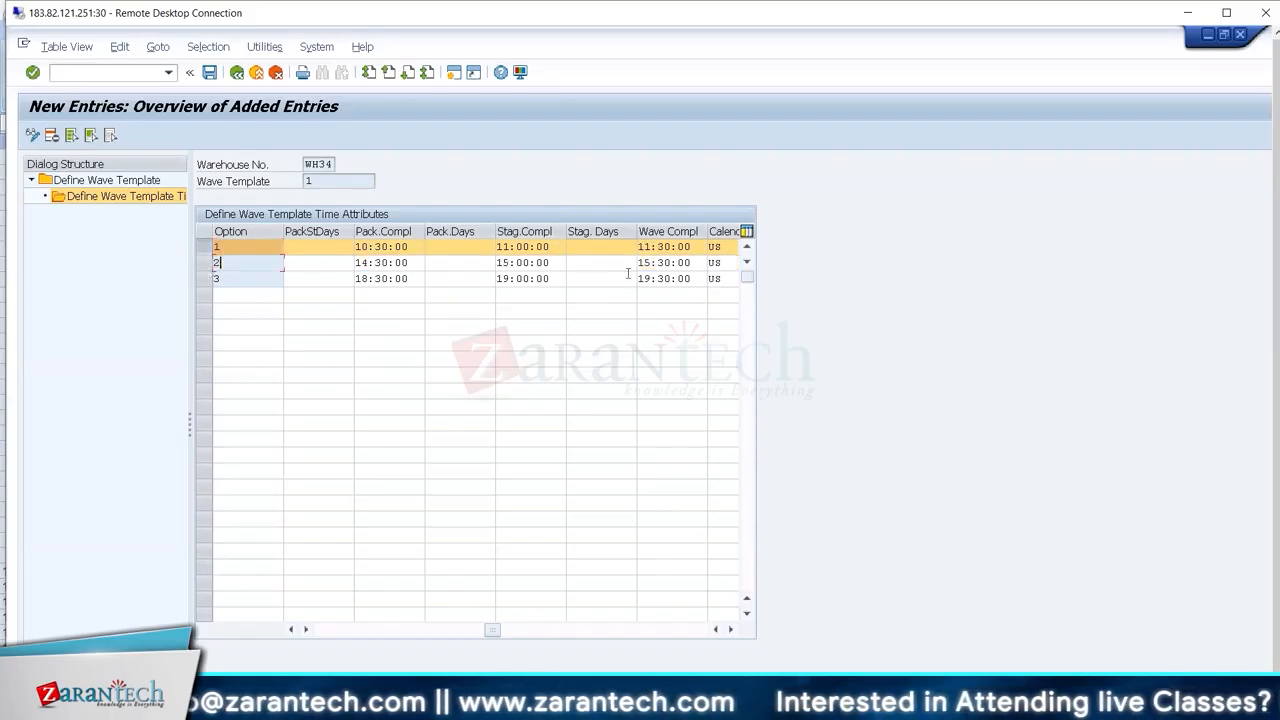
{"action": "key", "text": "alt+Tab"}
{"action": "type", "text": "1"}
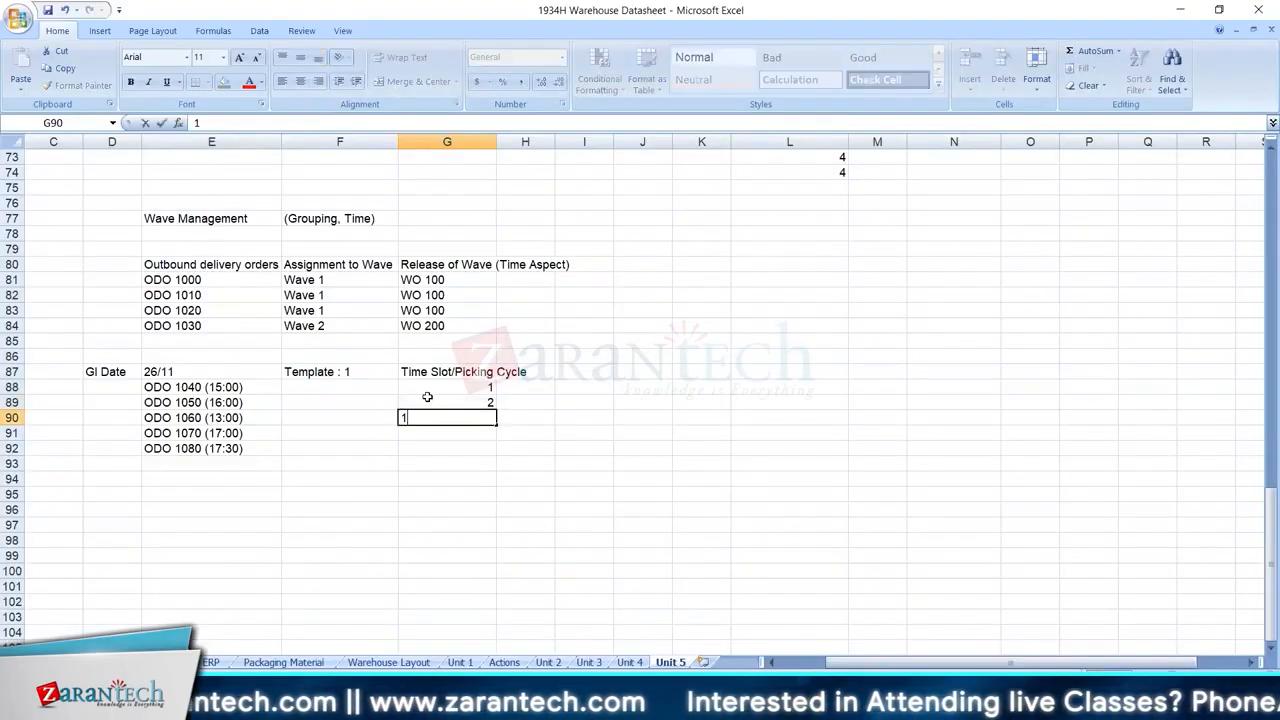
{"action": "key", "text": "Return"}
- Compare wave options 2 and 3 in SAP and enter time slot 2 for the 17:00 delivery order in cell G91 of the Excel datasheet
{"action": "key", "text": "alt+Tab"}
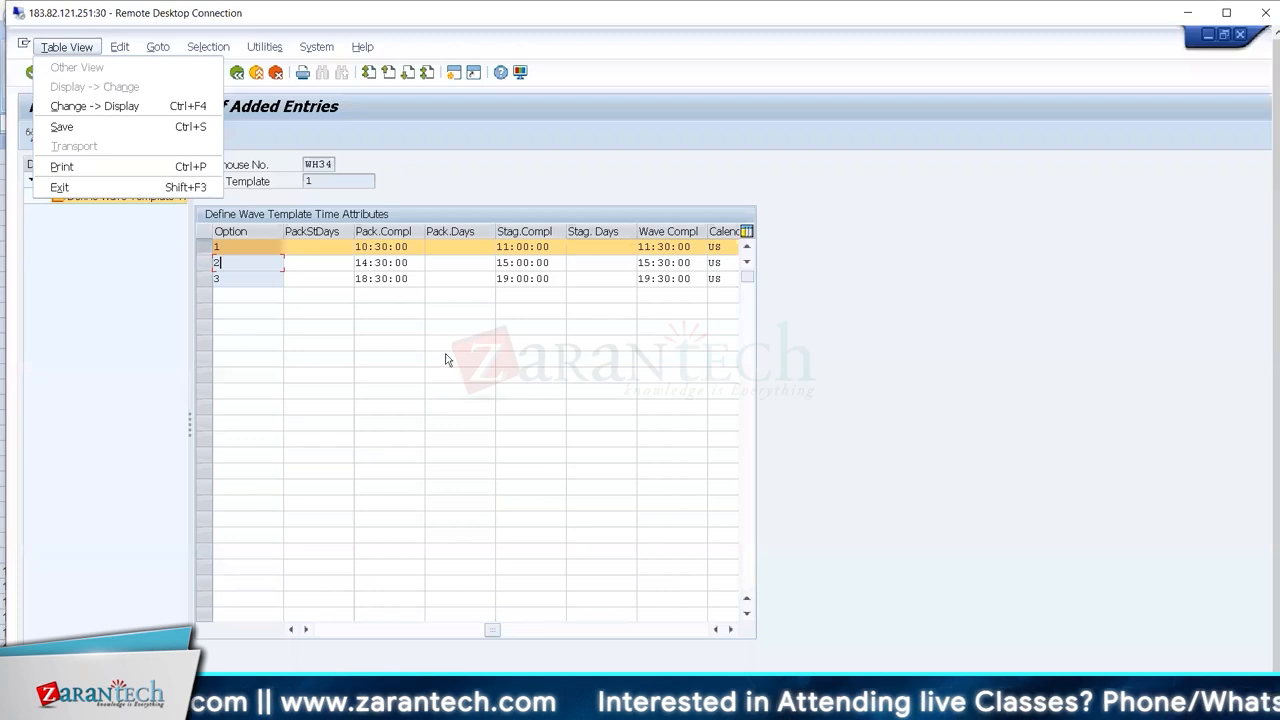
{"action": "left_click", "coordinate": [240, 277]}
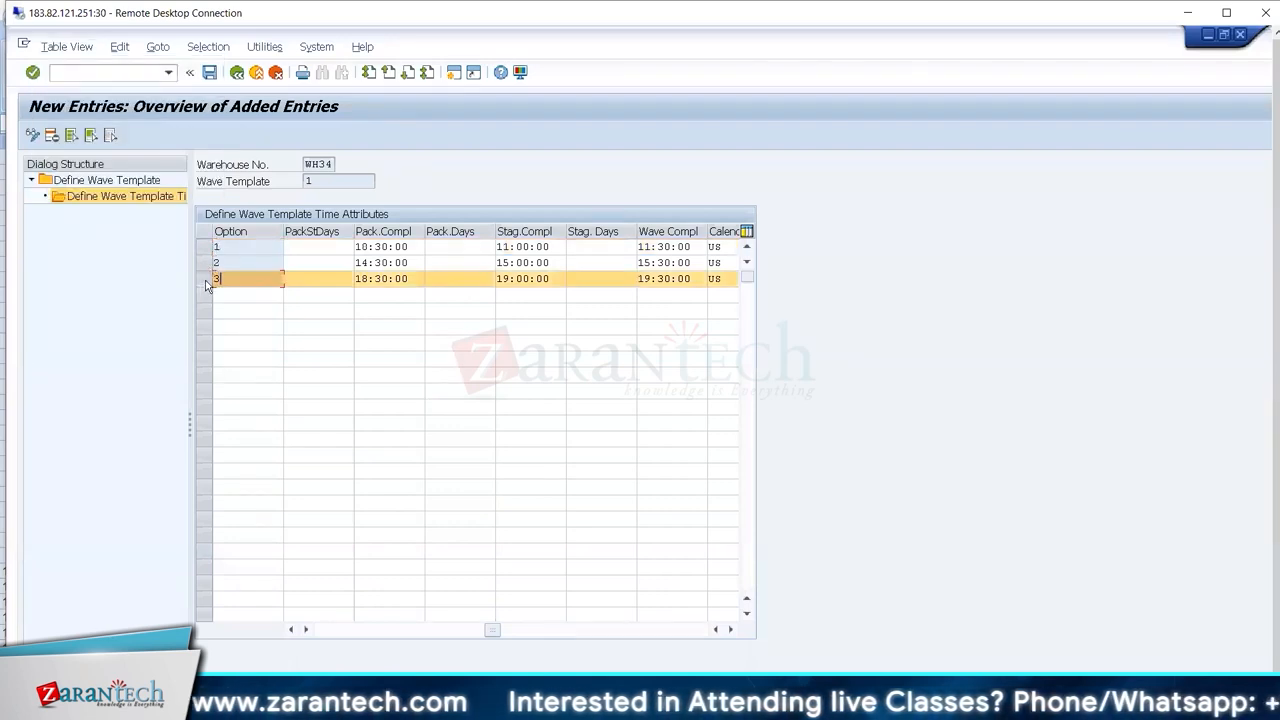
{"action": "left_click", "coordinate": [203, 267]}
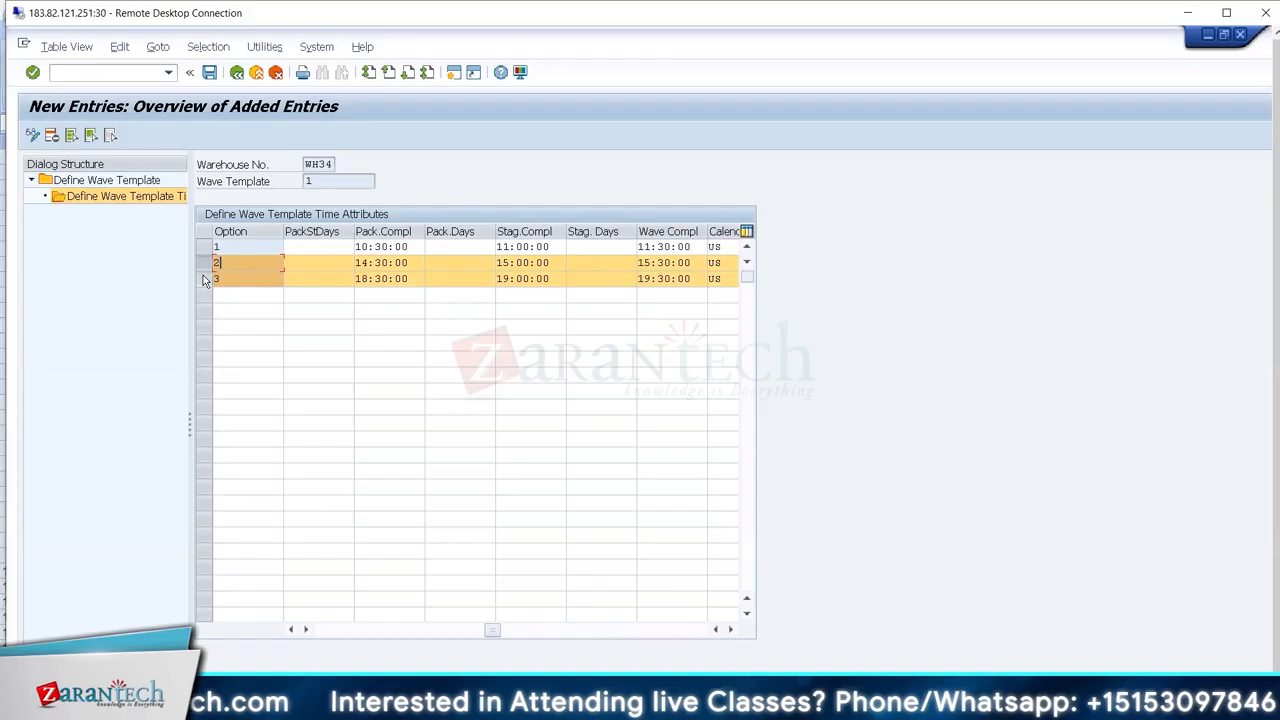
{"action": "left_click", "coordinate": [203, 279]}
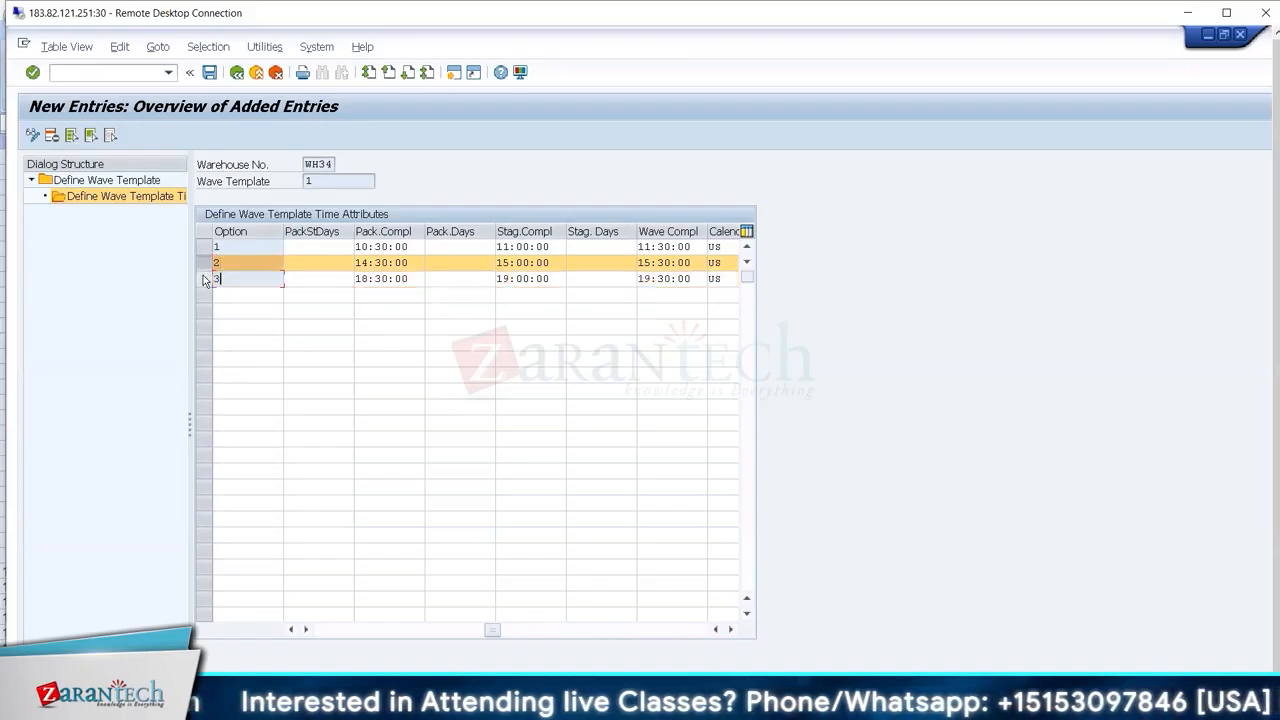
{"action": "key", "text": "alt+Tab"}
{"action": "type", "text": "2"}
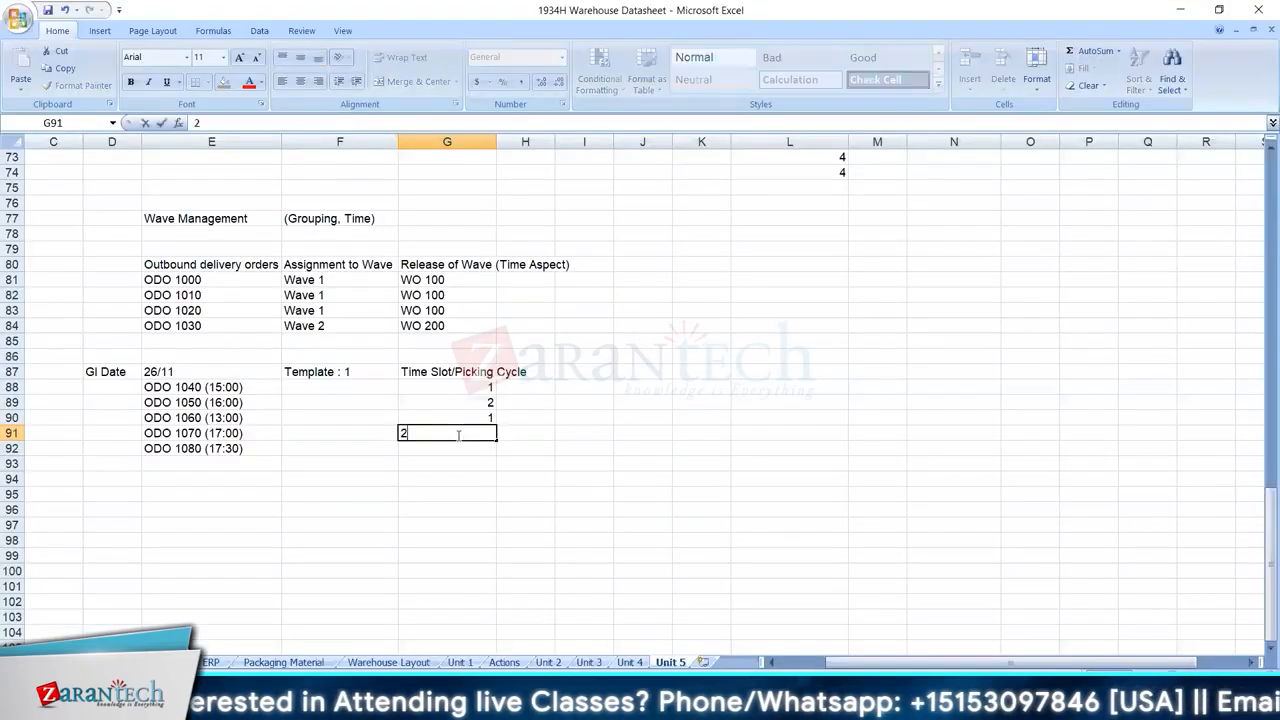
{"action": "key", "text": "Return"}
- Enter time slot 2 for the 17:30 delivery order in G92 of the Excel datasheet, checking it against option 3's wave completion time in SAP
{"action": "type", "text": "2"}
{"action": "key", "text": "Return"}
{"action": "key", "text": "ctrl+z"}
{"action": "left_click", "coordinate": [484, 448]}
{"action": "type", "text": "2"}
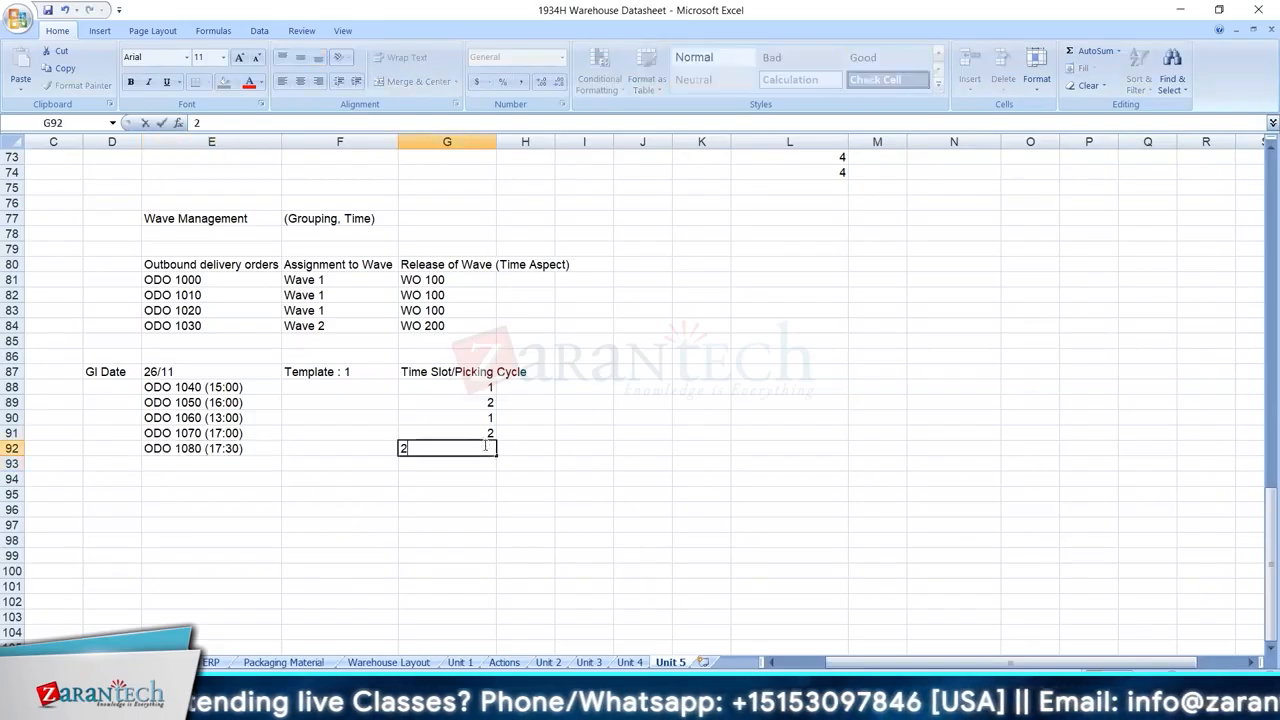
{"action": "key", "text": "alt+Tab"}
{"action": "left_click", "coordinate": [663, 278]}
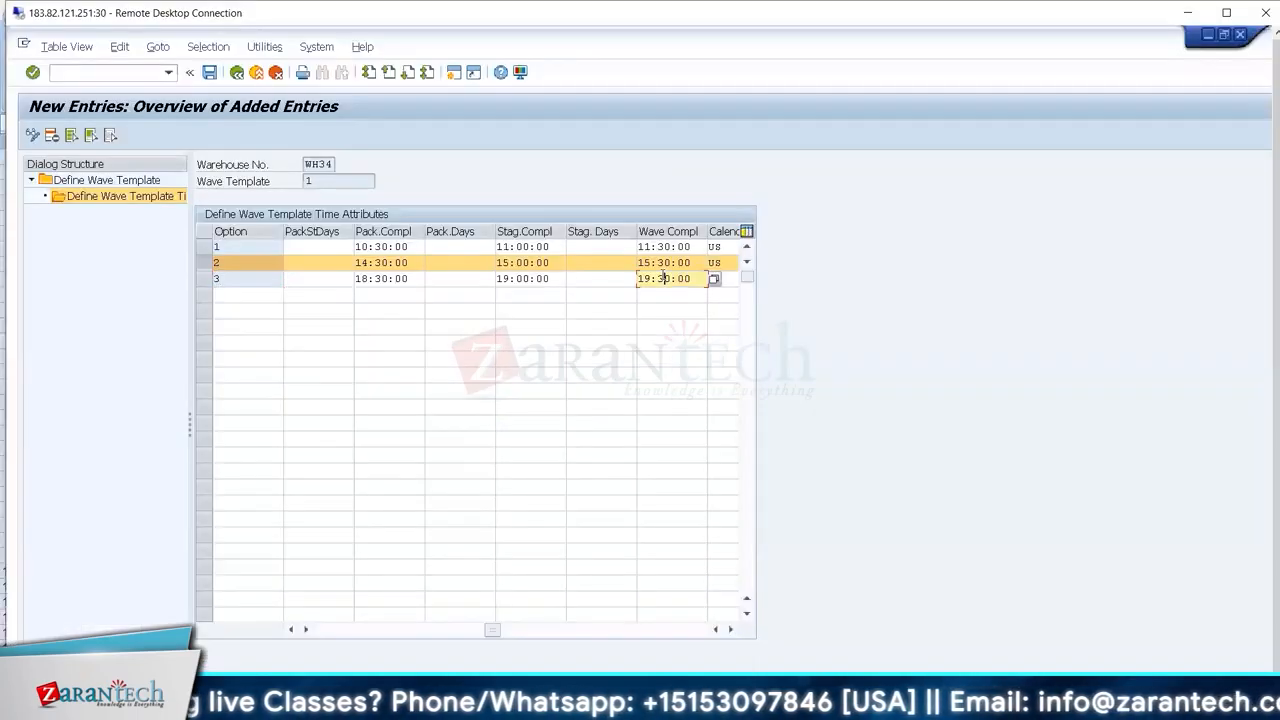
{"action": "left_click", "coordinate": [218, 263]}
{"action": "key", "text": "alt+Tab"}
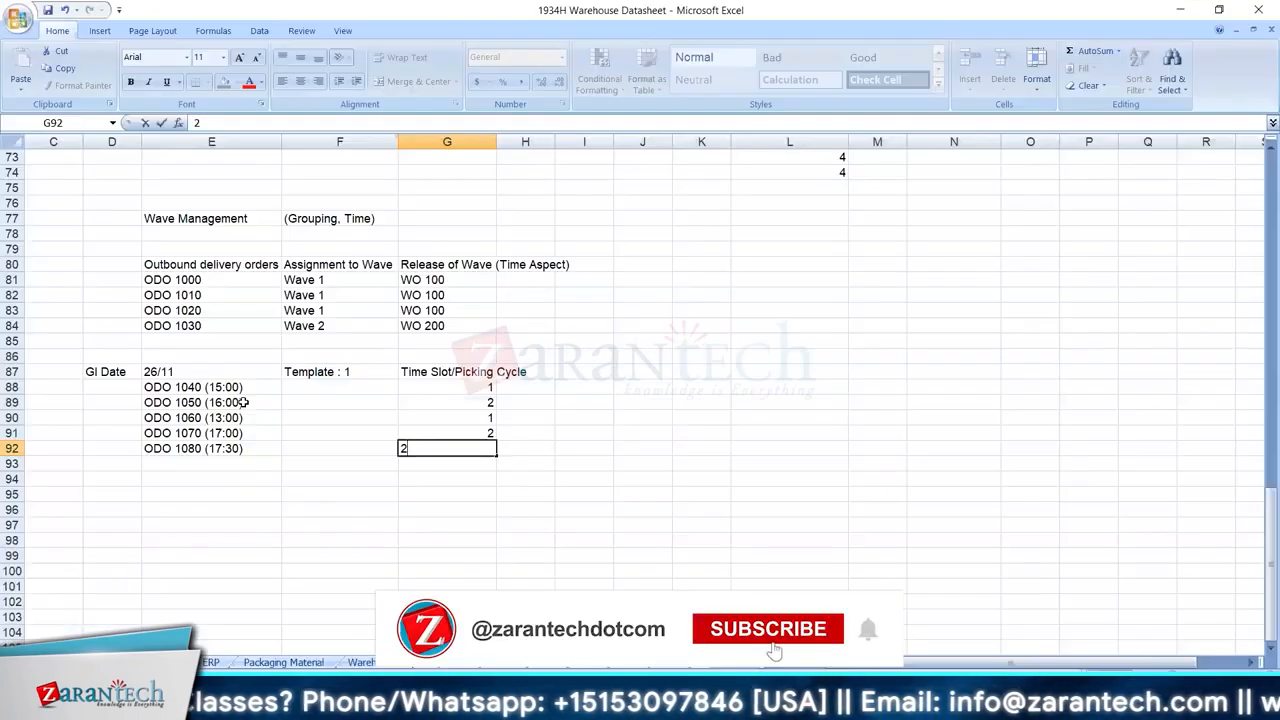
{"action": "left_click", "coordinate": [237, 387]}
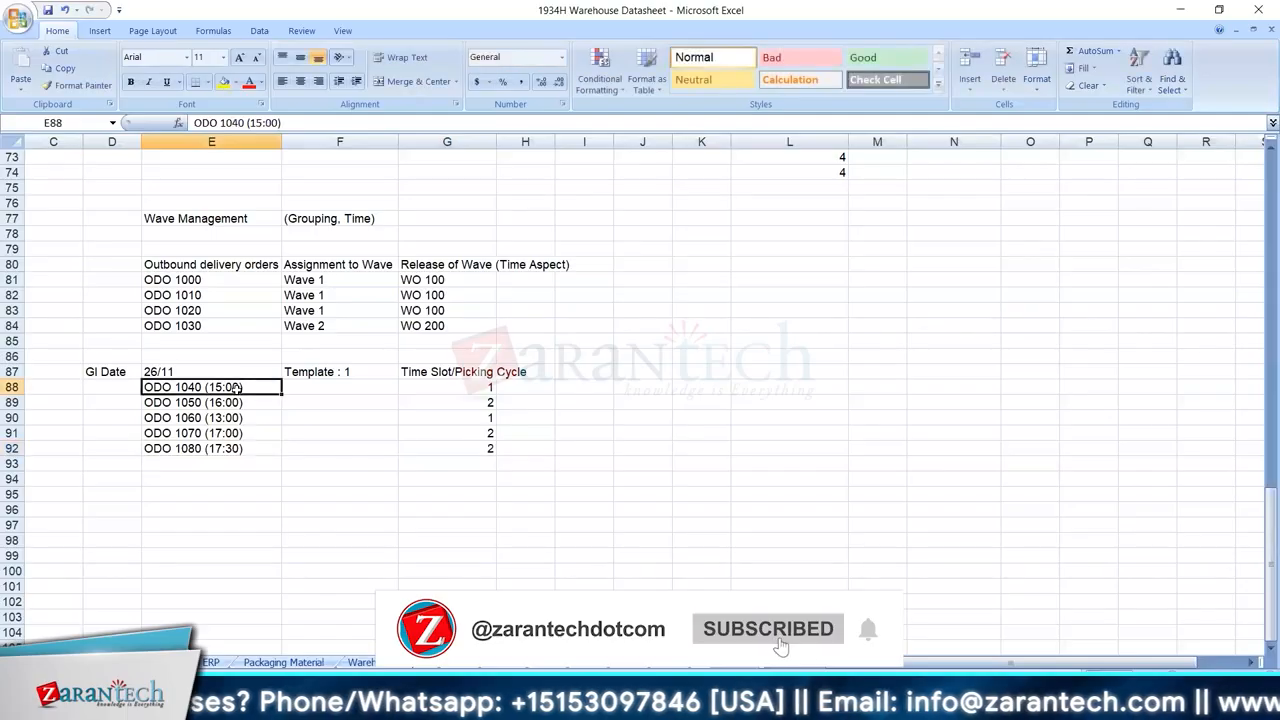
- Add another outbound delivery order (ODO) timed 09:00 in cell E93 of the datasheet, below the 17:30 order
{"action": "left_click", "coordinate": [205, 463]}
{"action": "type", "text": "ODO "}
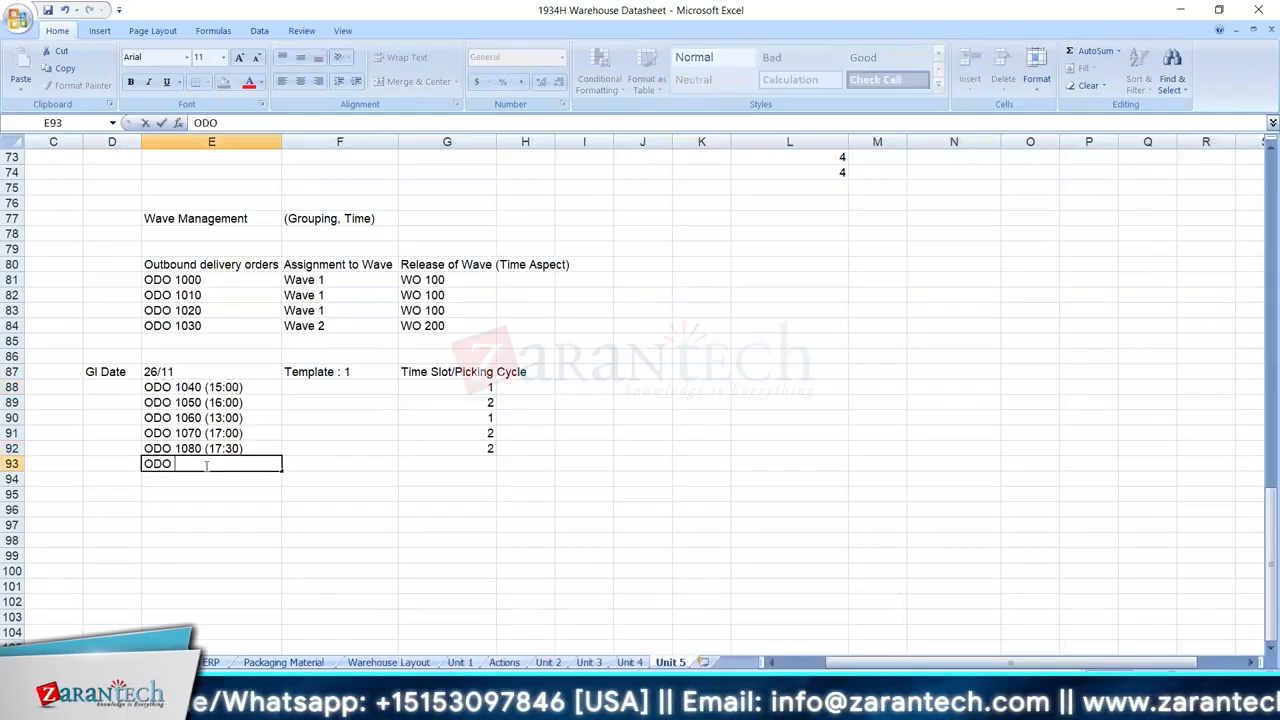
{"action": "type", "text": "1"}
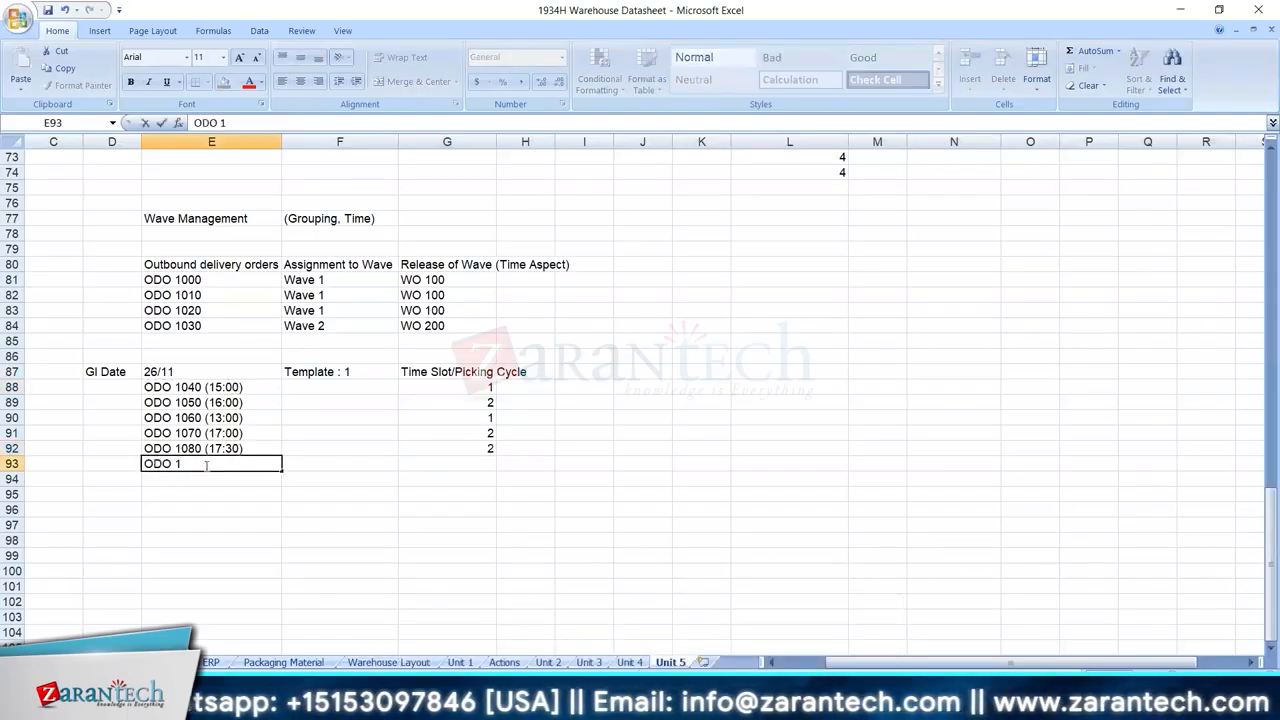
{"action": "type", "text": "070  (09:00)"}
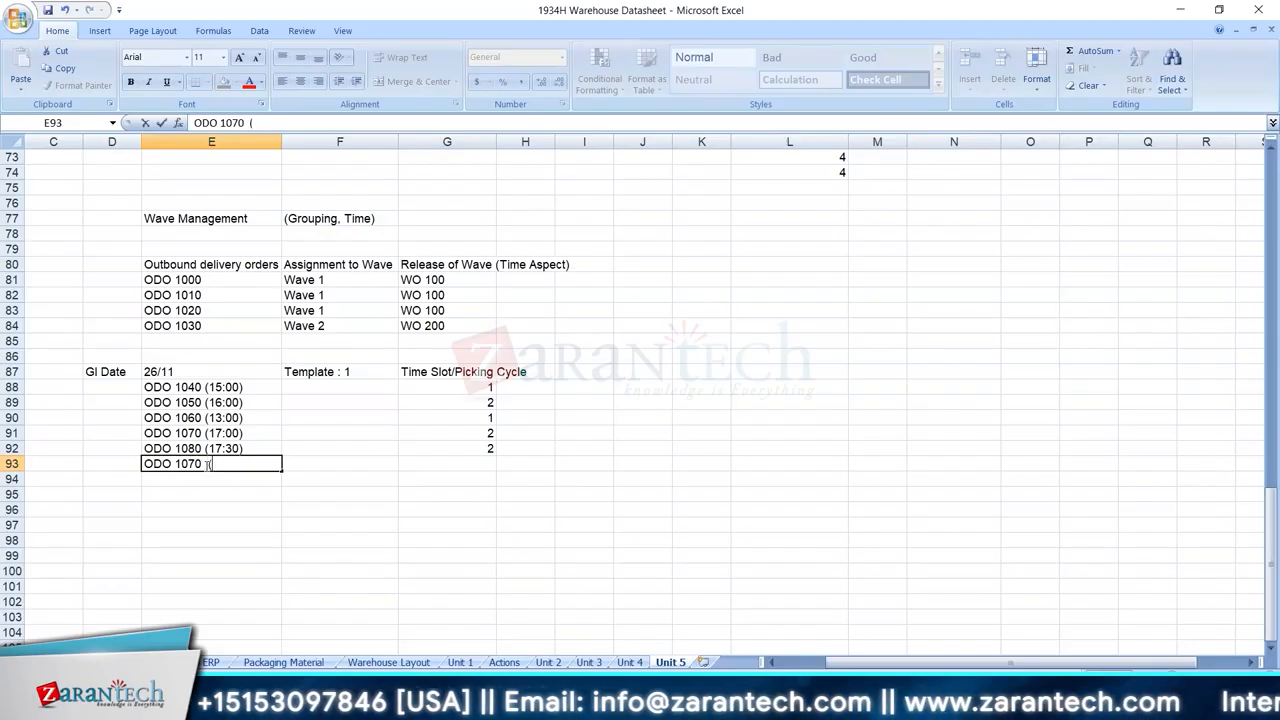
{"action": "key", "text": "Tab"}
{"action": "left_click", "coordinate": [245, 448]}
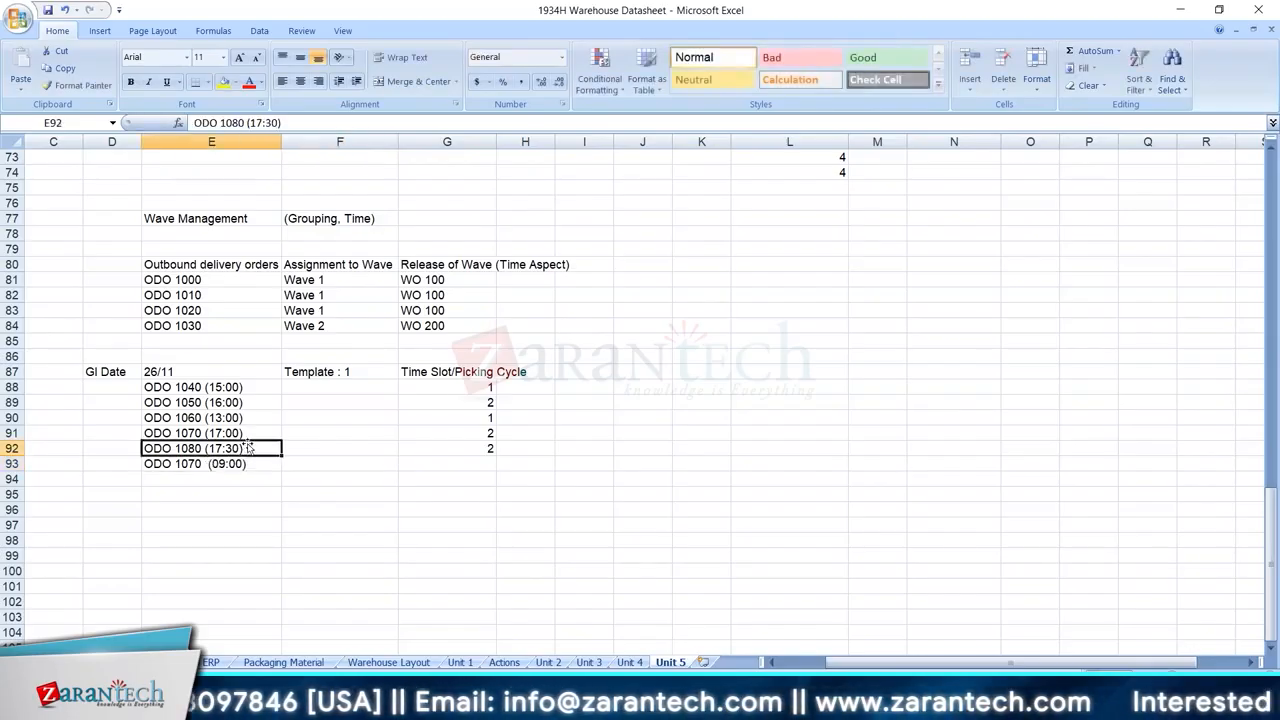
{"action": "left_click", "coordinate": [228, 433]}
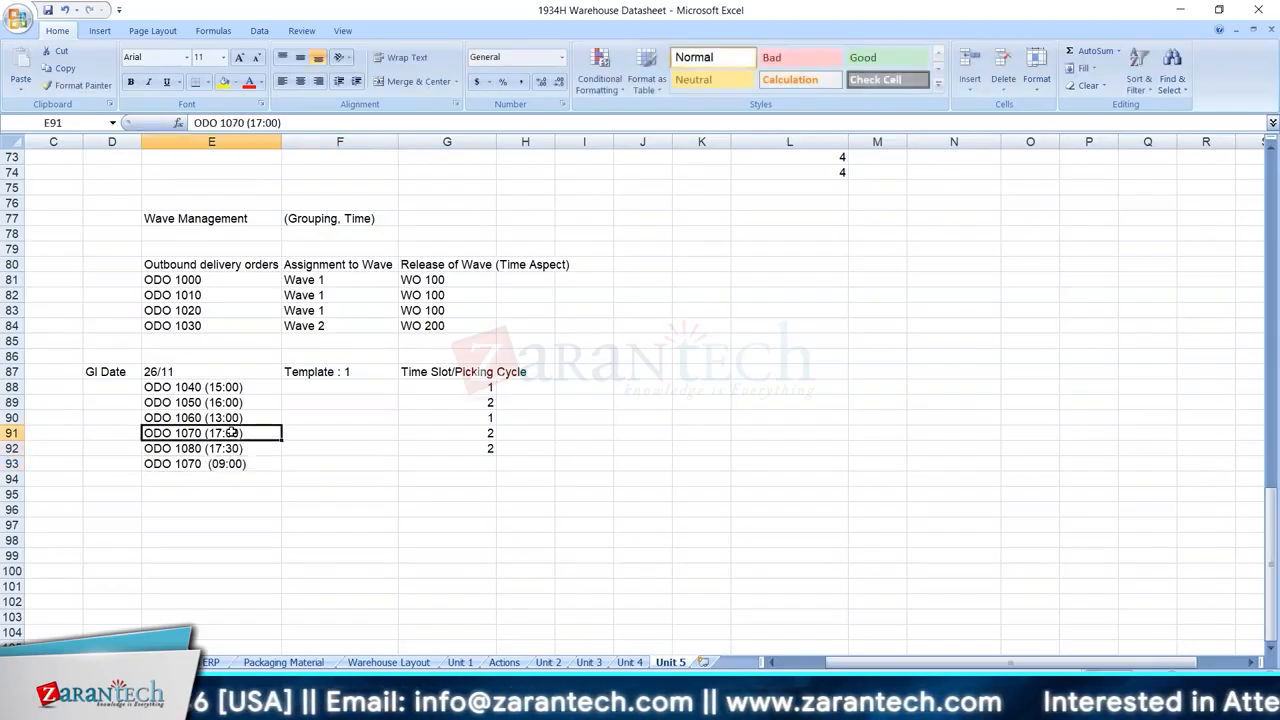
- Switch to SAP and examine wave template options 1, 2 and 3 with their packing, staging and wave completion times
{"action": "key", "text": "alt+Tab"}
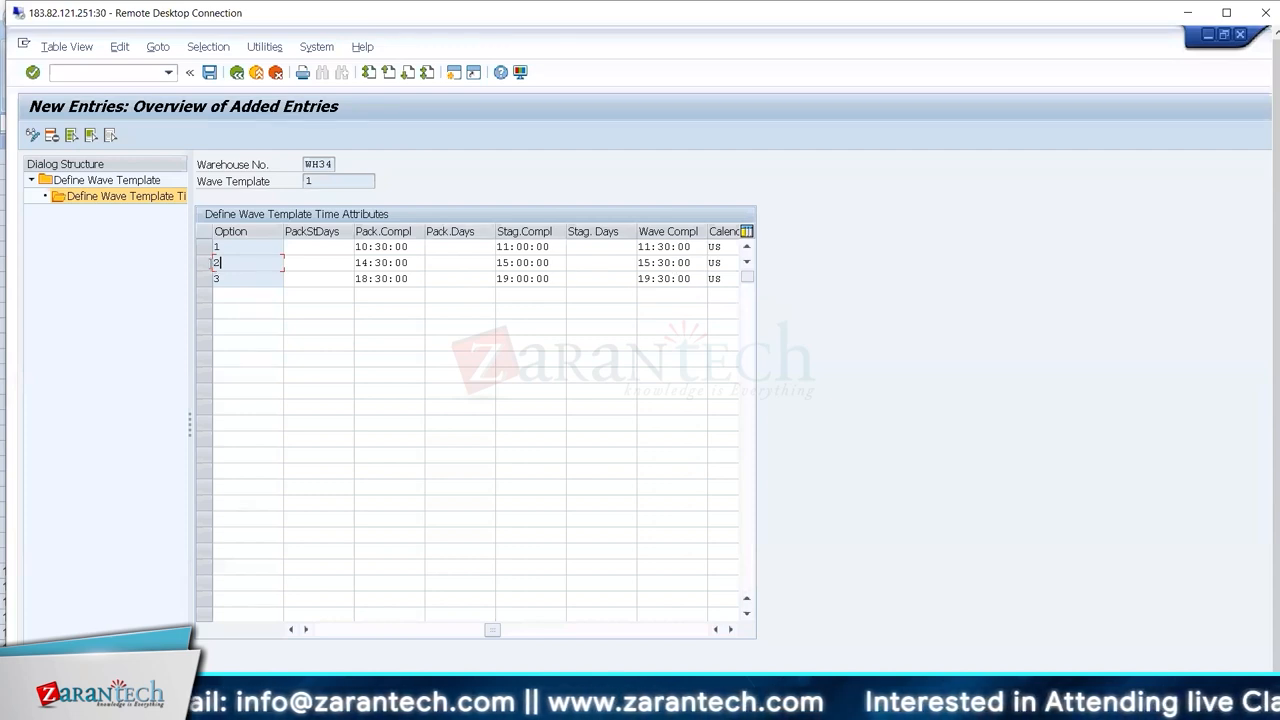
{"action": "left_click", "coordinate": [204, 260]}
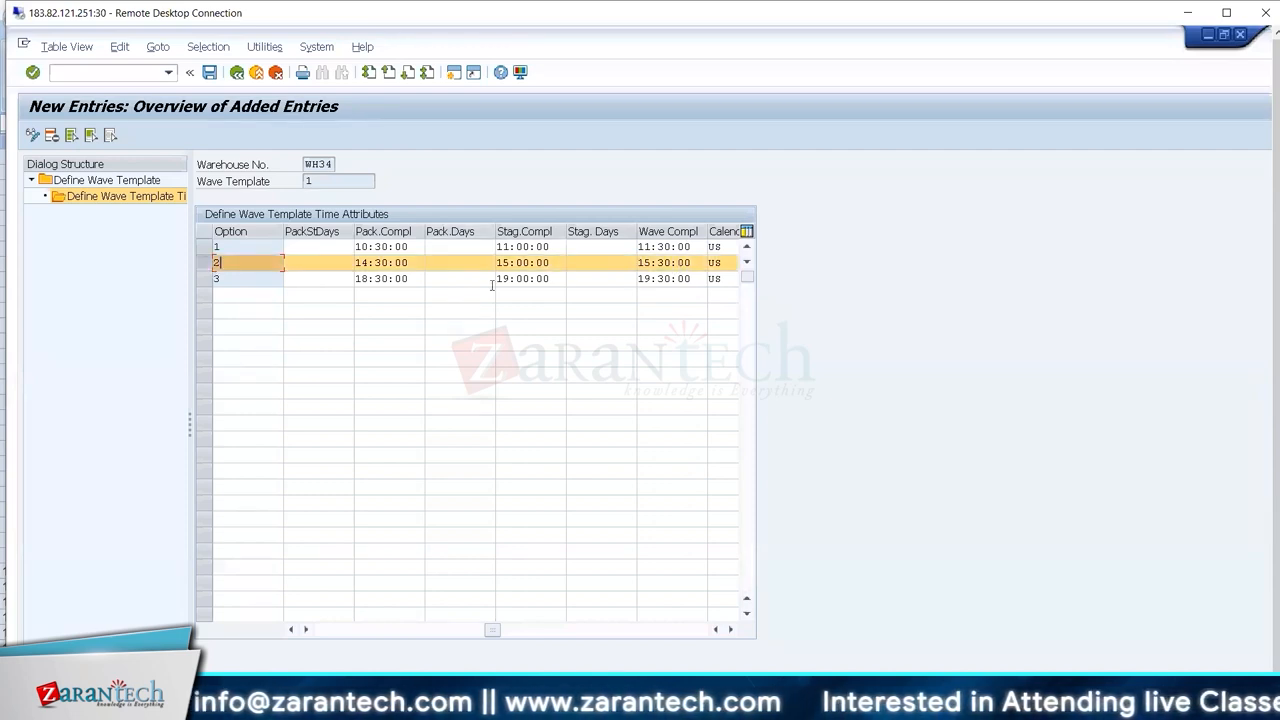
{"action": "left_click", "coordinate": [203, 273], "text": "shift"}
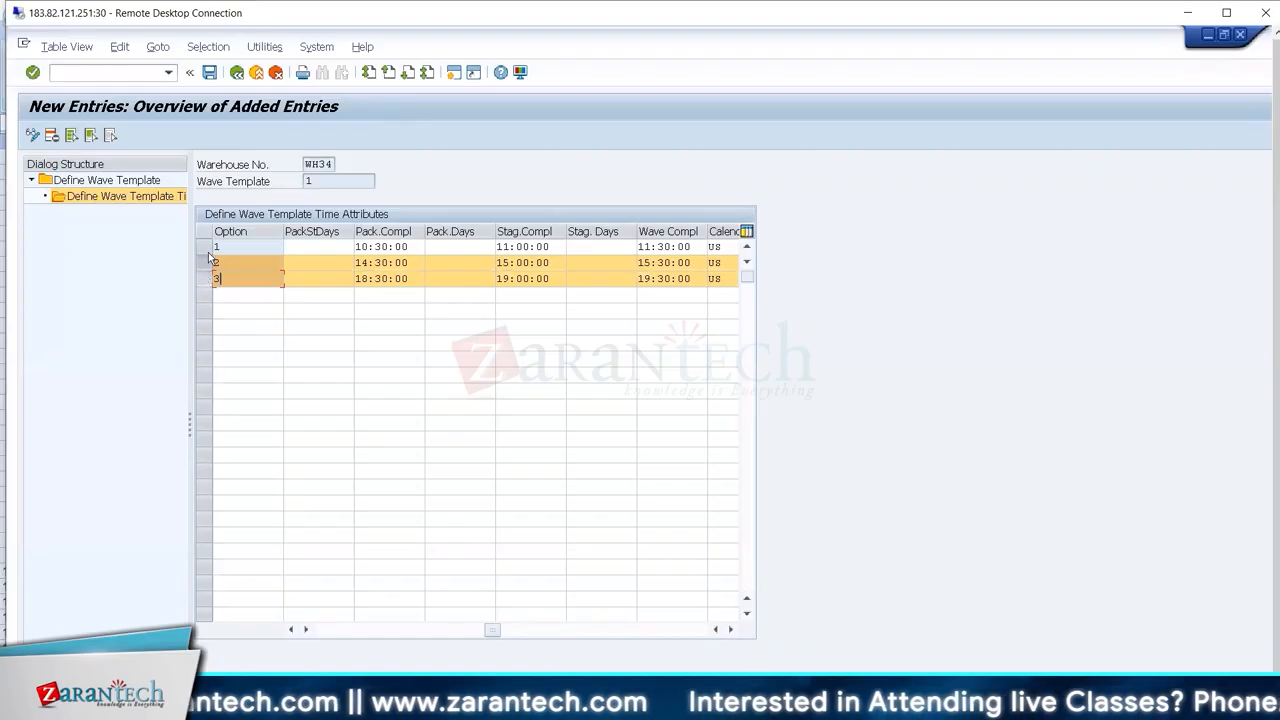
{"action": "left_click", "coordinate": [208, 249]}
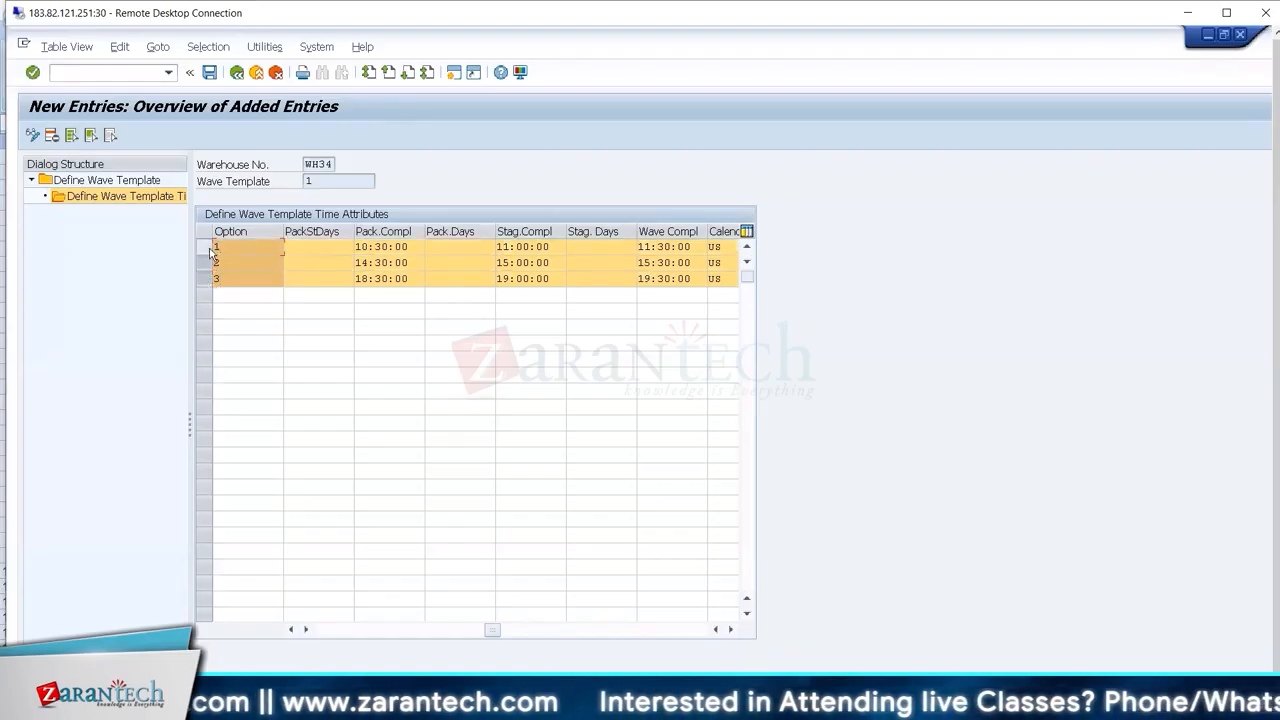
{"action": "left_click", "coordinate": [208, 250], "text": "ctrl"}
{"action": "left_click", "coordinate": [204, 279], "text": "ctrl"}
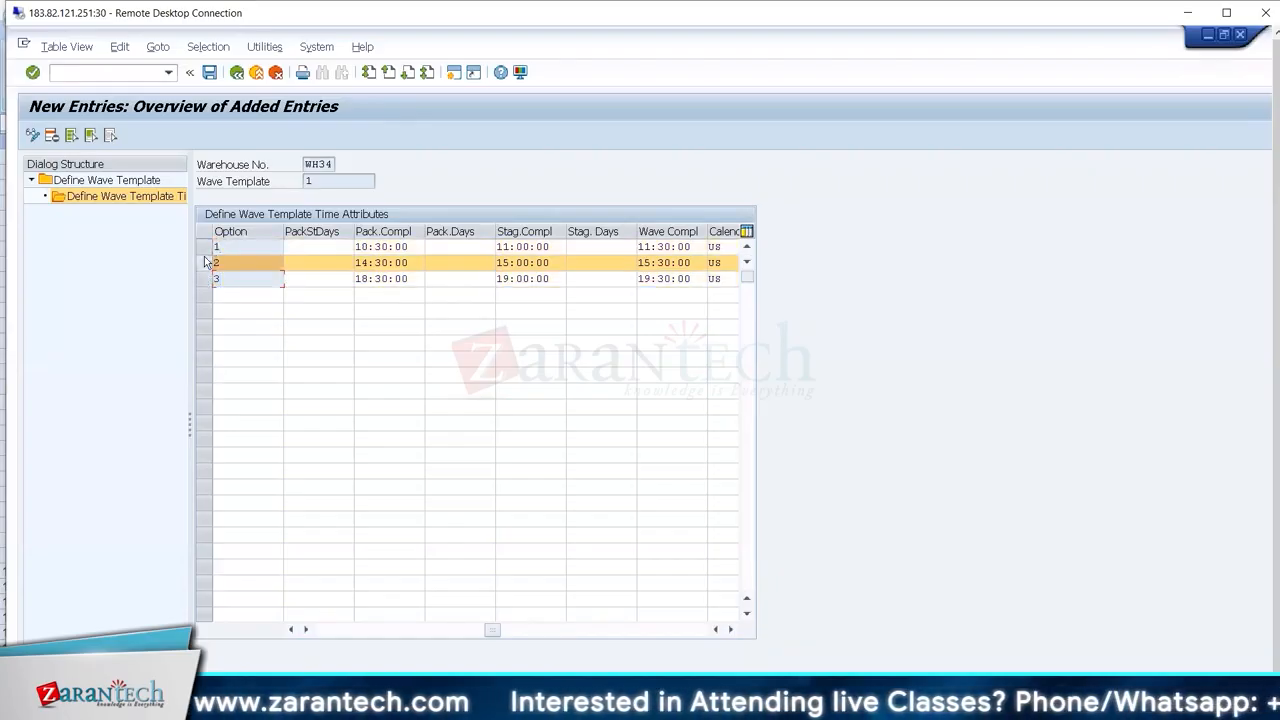
{"action": "left_click", "coordinate": [204, 262], "text": "ctrl"}
- Return to the Excel datasheet and move the 09:00 delivery order from cell E93 to E96
{"action": "key", "text": "alt+Tab"}
{"action": "left_click", "coordinate": [250, 465]}
{"action": "left_click_drag", "start_coordinate": [251, 471], "coordinate": [255, 509]}
{"action": "key", "text": "alt+Tab"}
{"action": "key", "text": "alt+Tab"}
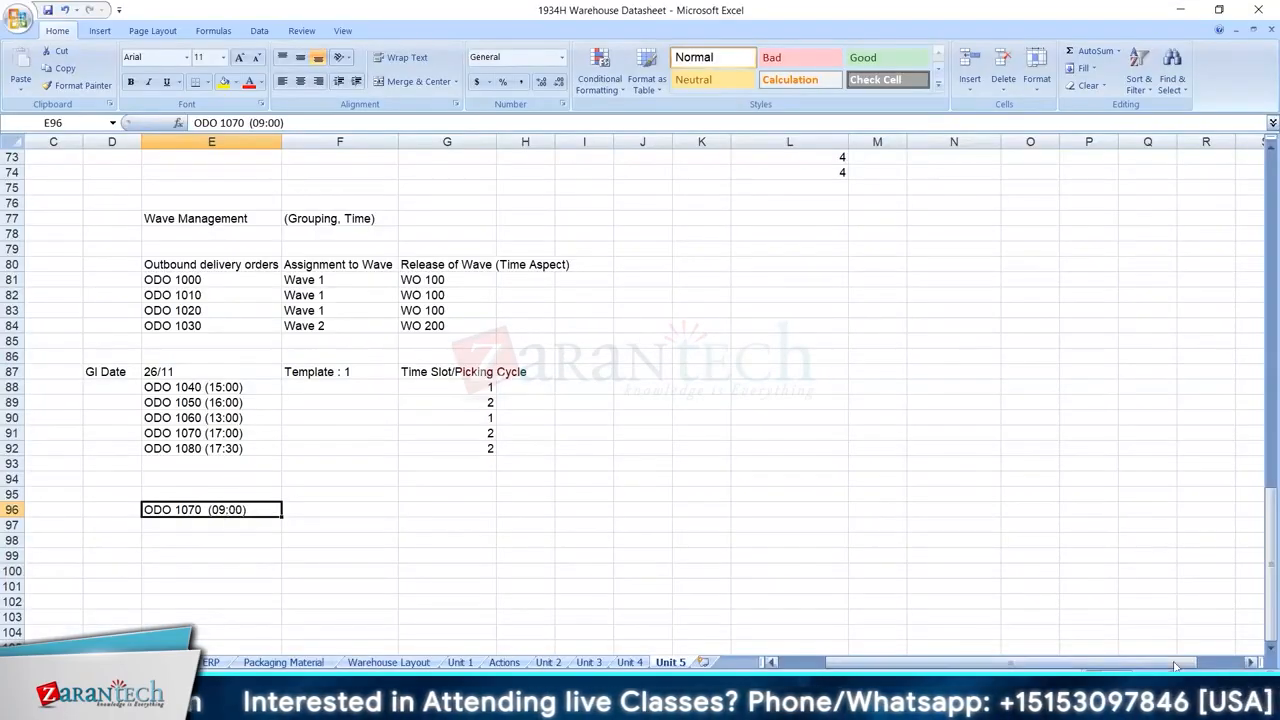
{"action": "key", "text": "alt+Tab"}
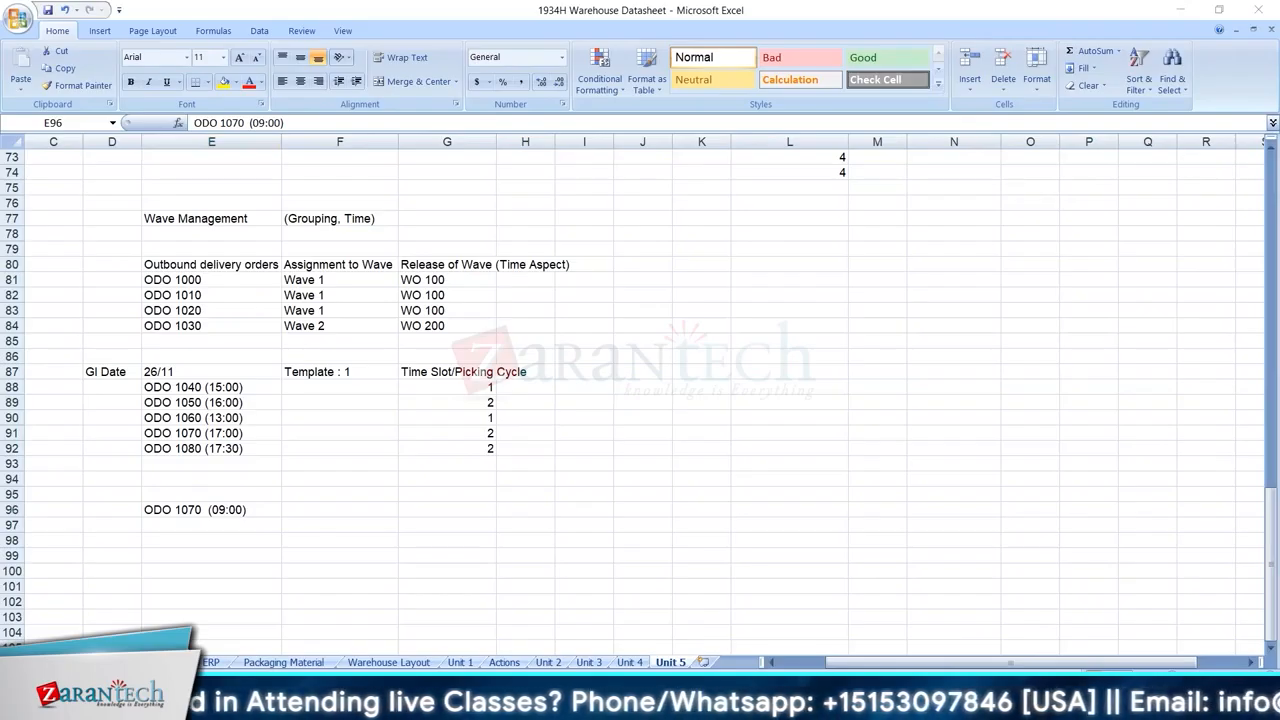
- Enter the date 29/11 in cell E95 above the 09:00 delivery order
{"action": "left_click", "coordinate": [200, 493]}
{"action": "type", "text": "29"}
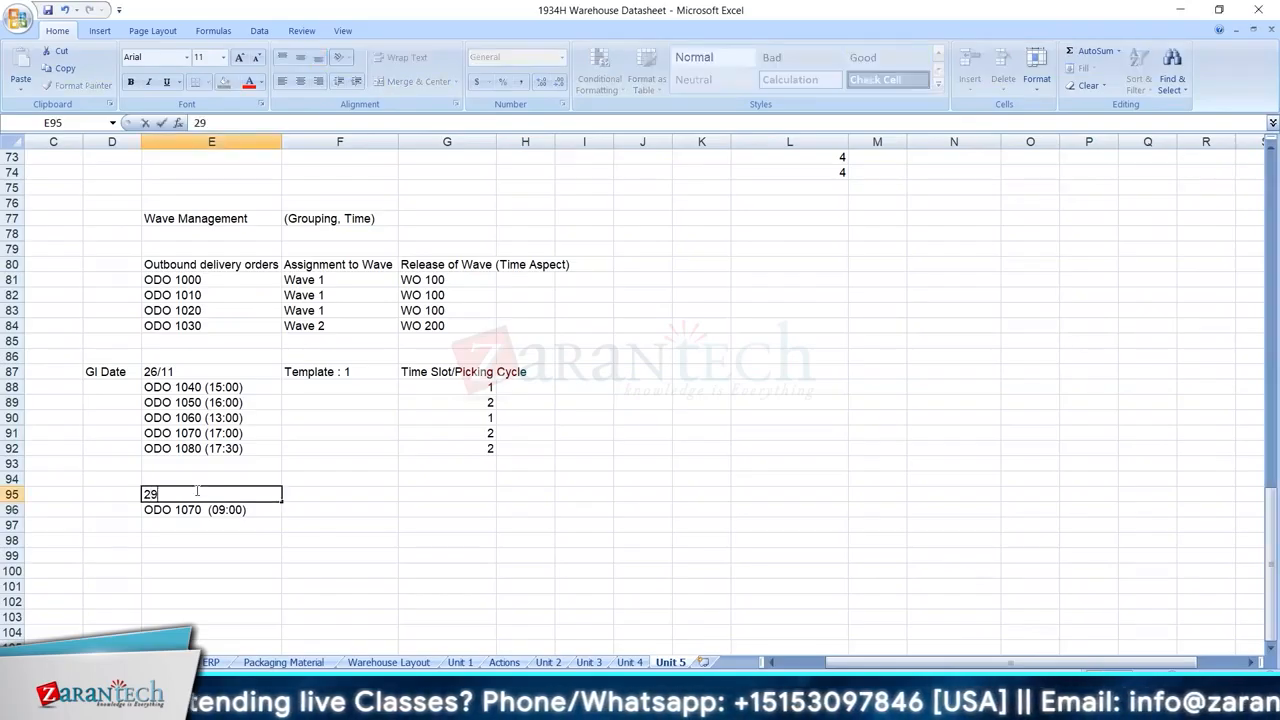
{"action": "type", "text": "/11"}
{"action": "key", "text": "Tab"}
- Copy the Template : 1 and Time Slot/Picking Cycle headings from F87:G87 to F95:G95
{"action": "left_click_drag", "start_coordinate": [354, 364], "coordinate": [357, 368]}
{"action": "key", "text": "ctrl+c"}
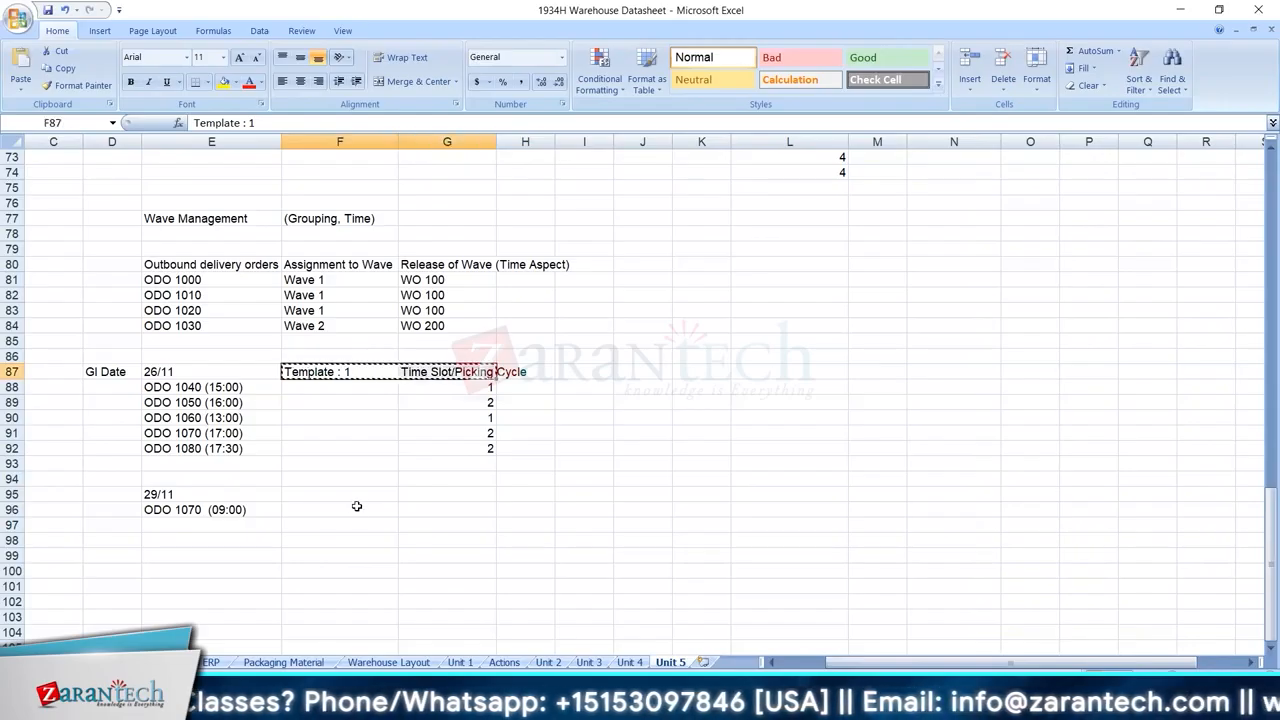
{"action": "left_click", "coordinate": [358, 495]}
{"action": "key", "text": "ctrl+v"}
{"action": "left_click", "coordinate": [411, 578]}
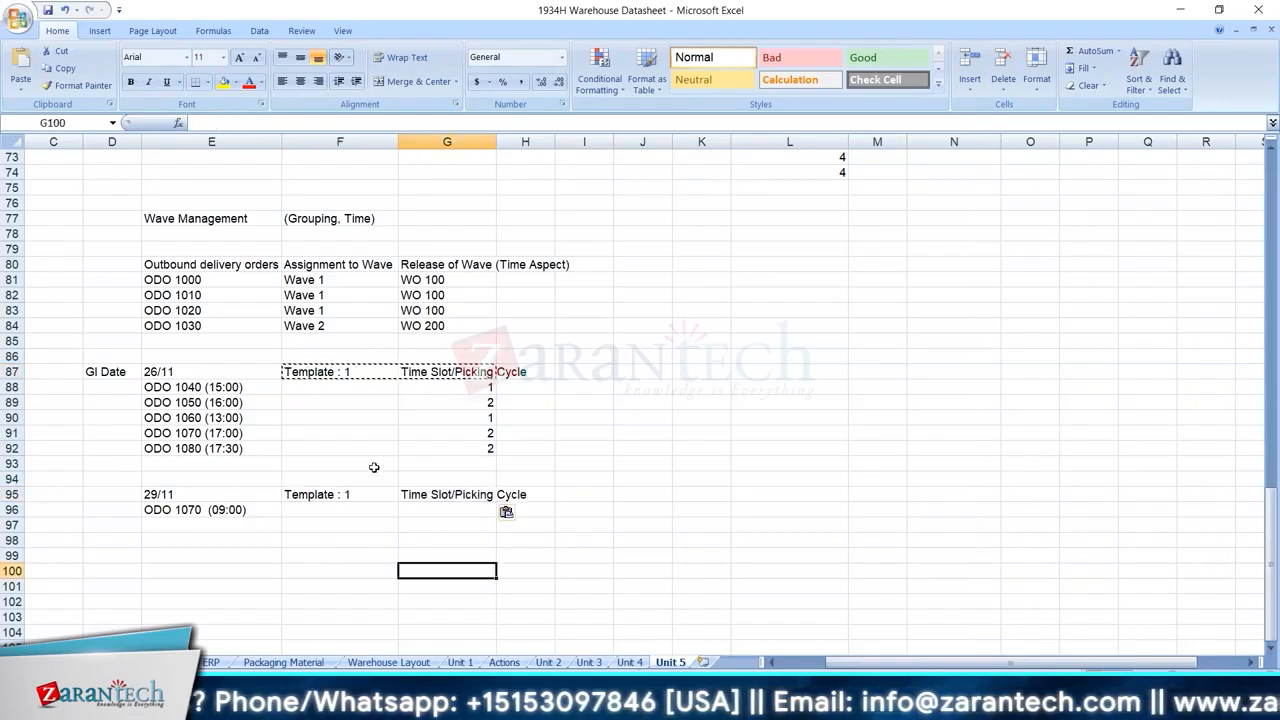
{"action": "key", "text": "alt+Tab"}
{"action": "key", "text": "alt+Tab"}
{"action": "key", "text": "Escape"}
- Enter time slot 3 in cell F98 and check it against wave option 3 in SAP
{"action": "left_click", "coordinate": [449, 452]}
{"action": "left_click", "coordinate": [340, 522]}
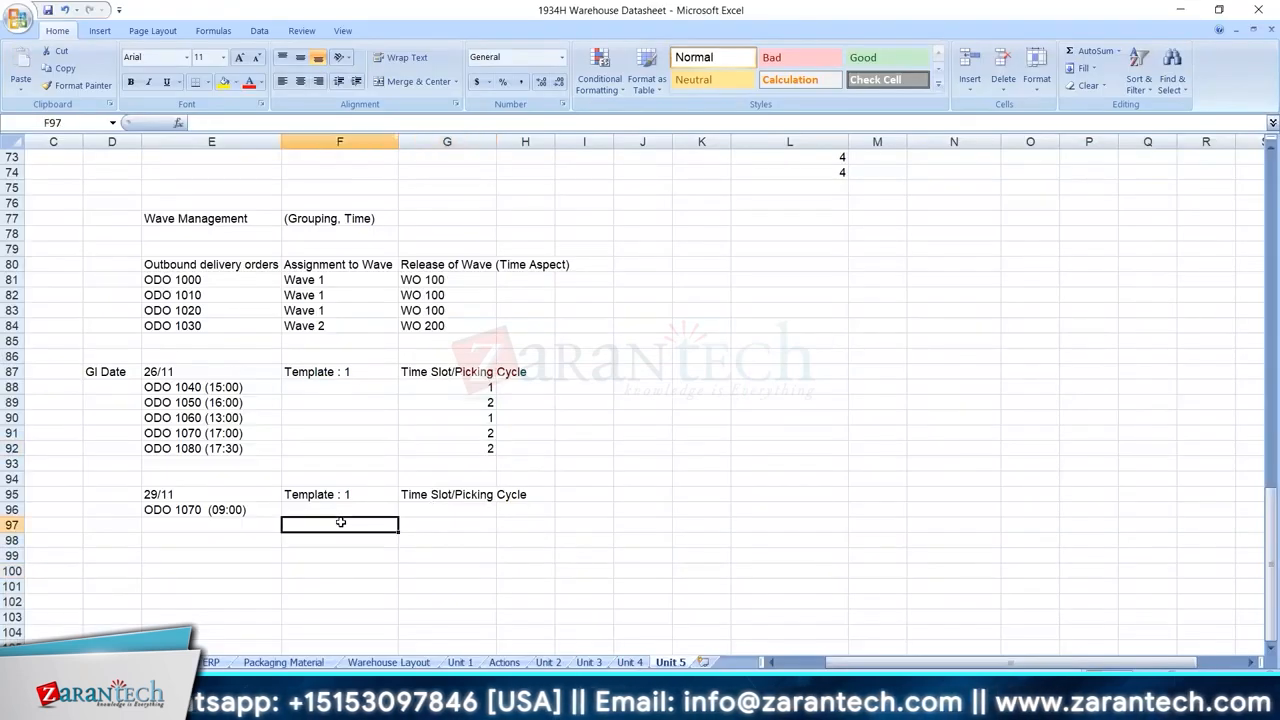
{"action": "left_click", "coordinate": [335, 541]}
{"action": "type", "text": "3"}
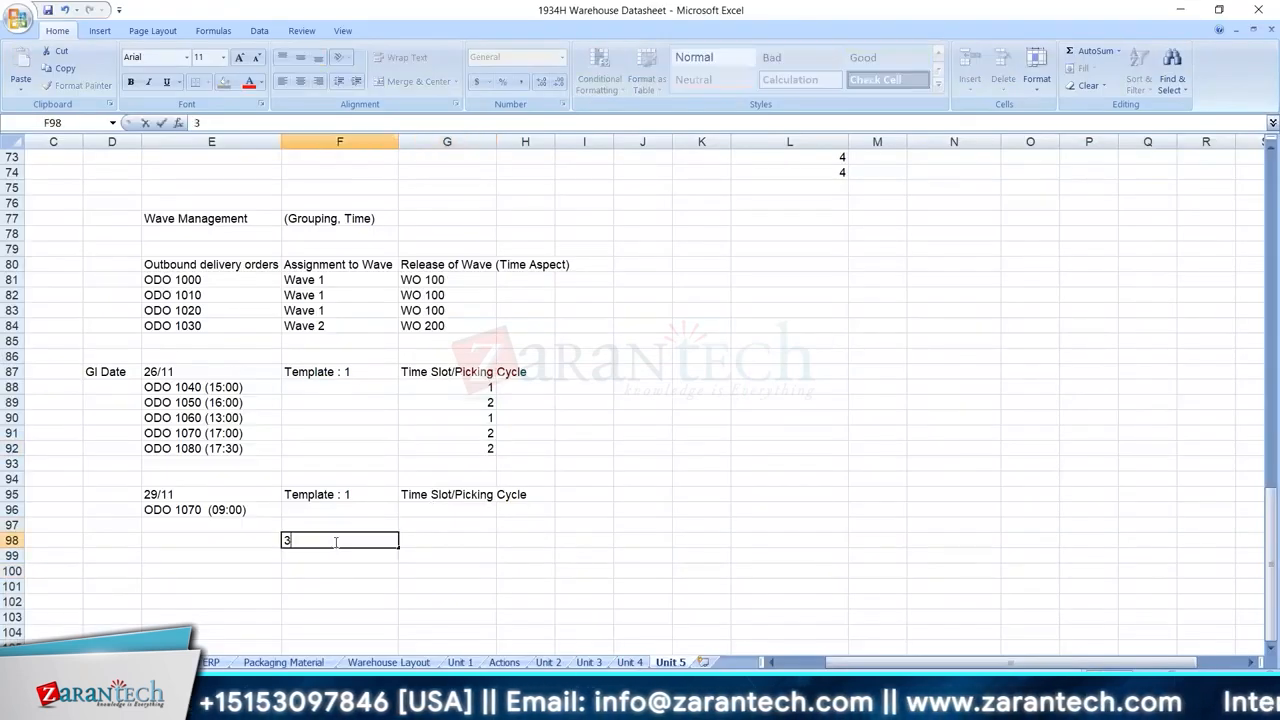
{"action": "left_click", "coordinate": [244, 538]}
{"action": "left_click", "coordinate": [364, 541]}
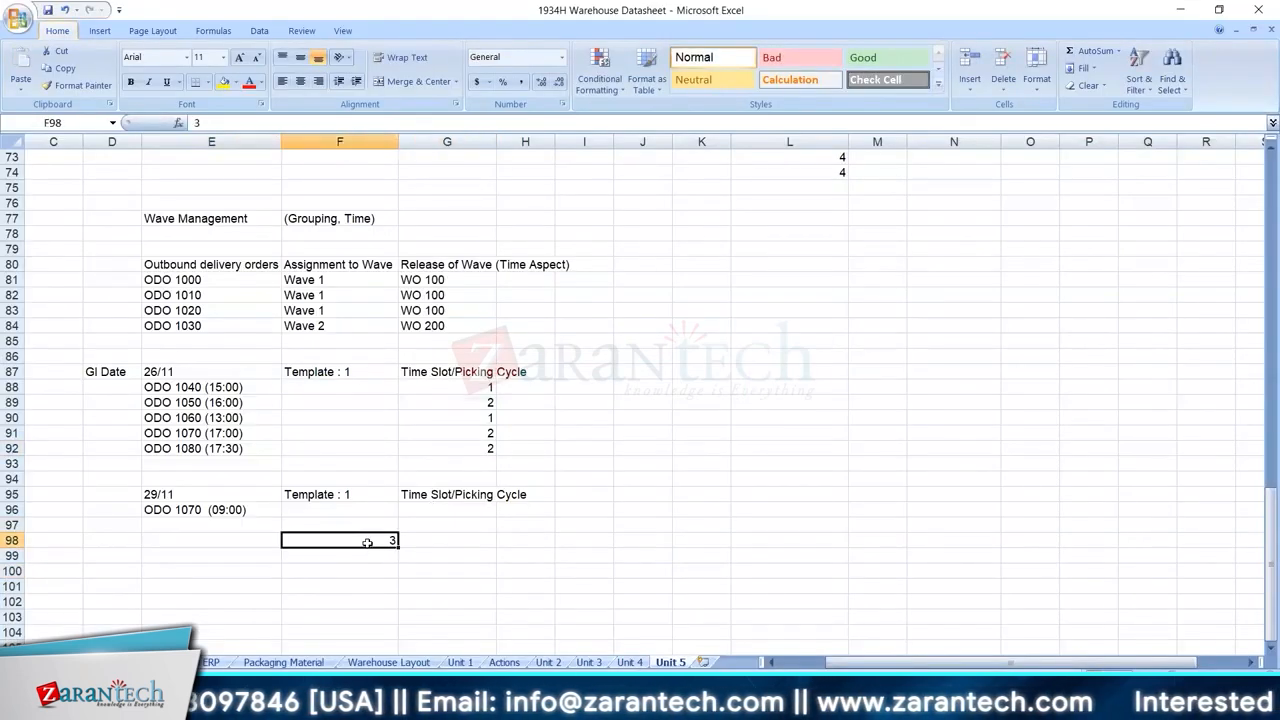
{"action": "type", "text": "1"}
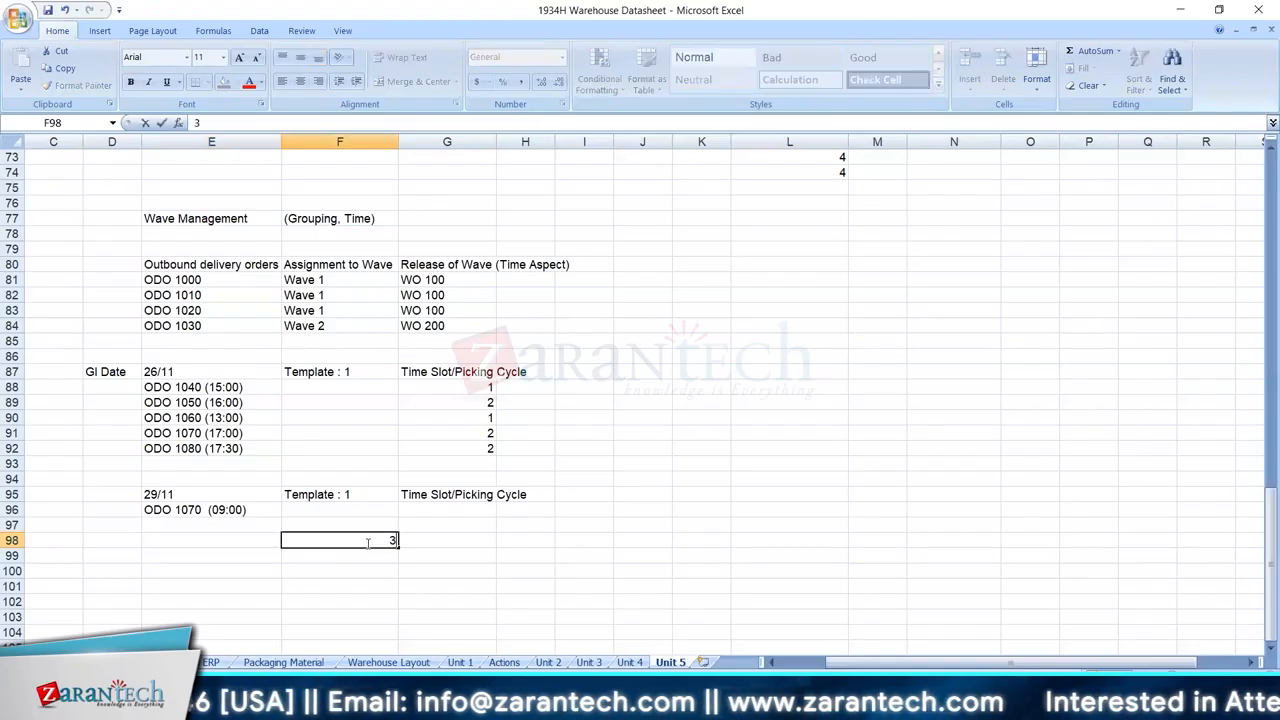
{"action": "key", "text": "Escape"}
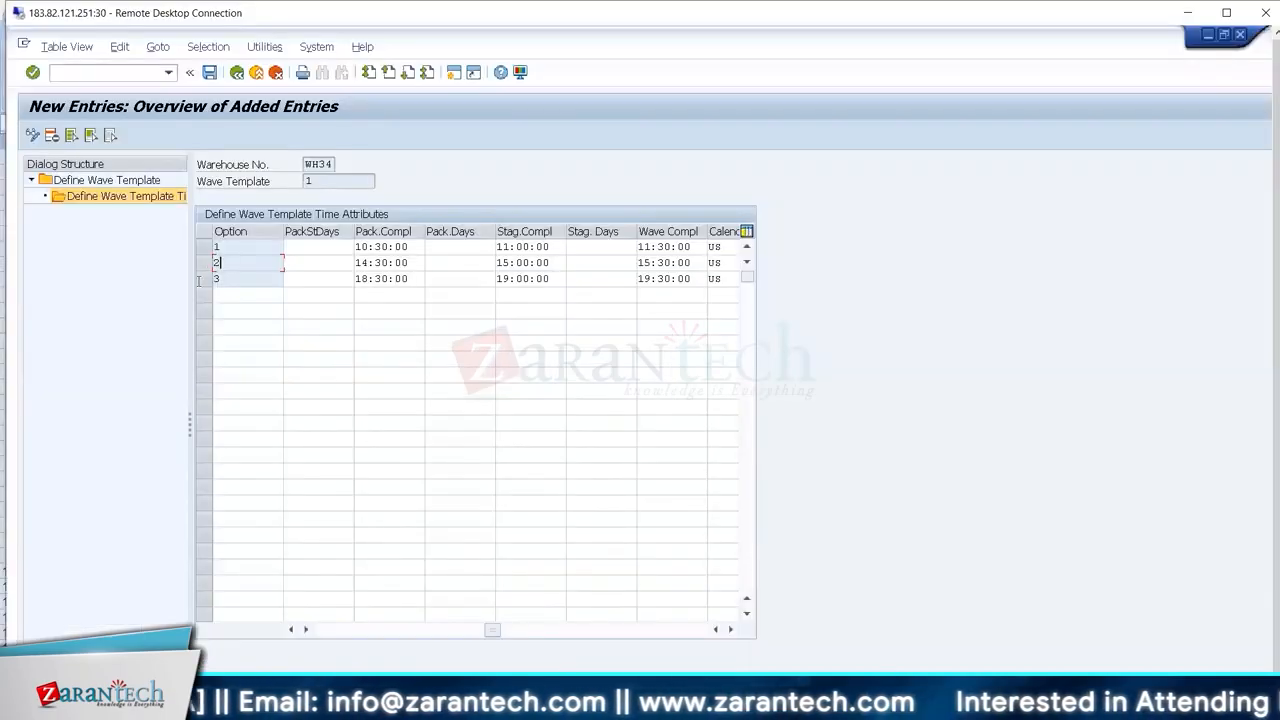
{"action": "left_click", "coordinate": [204, 278]}
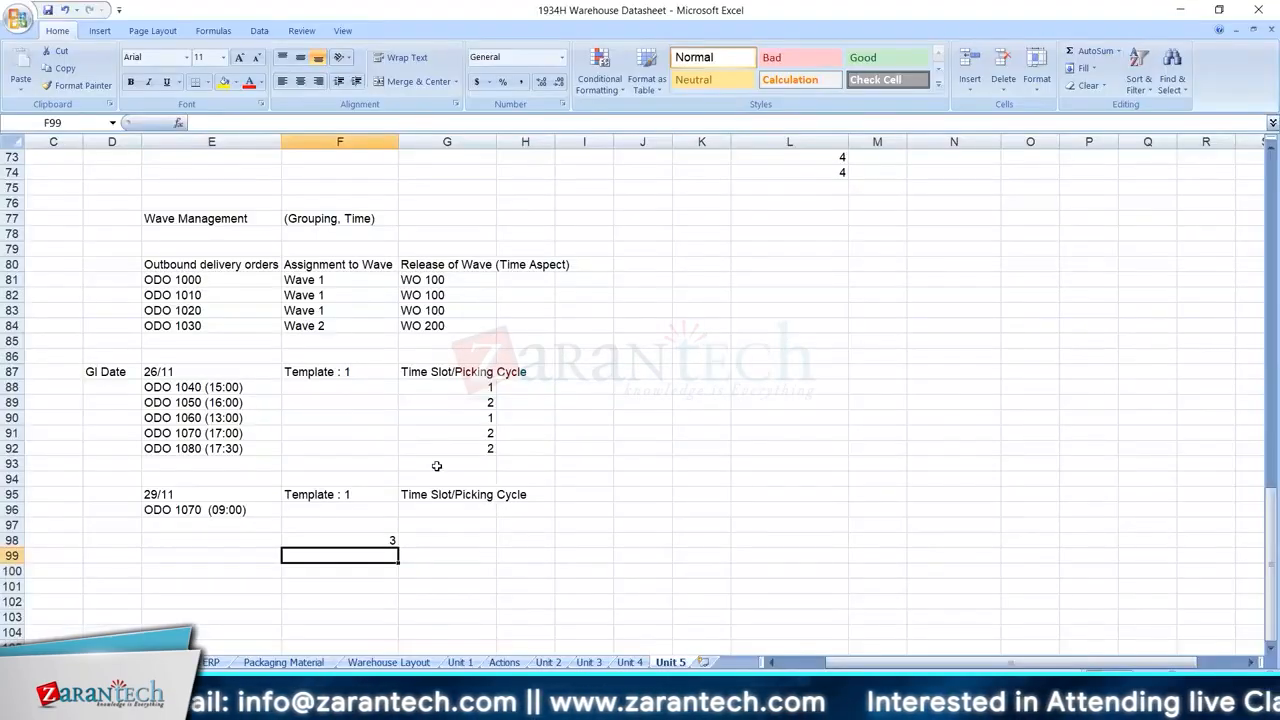
- Enter "Wave Release Date: 26/11" in cell E98 and widen column E to fit the text
{"action": "left_click", "coordinate": [191, 537]}
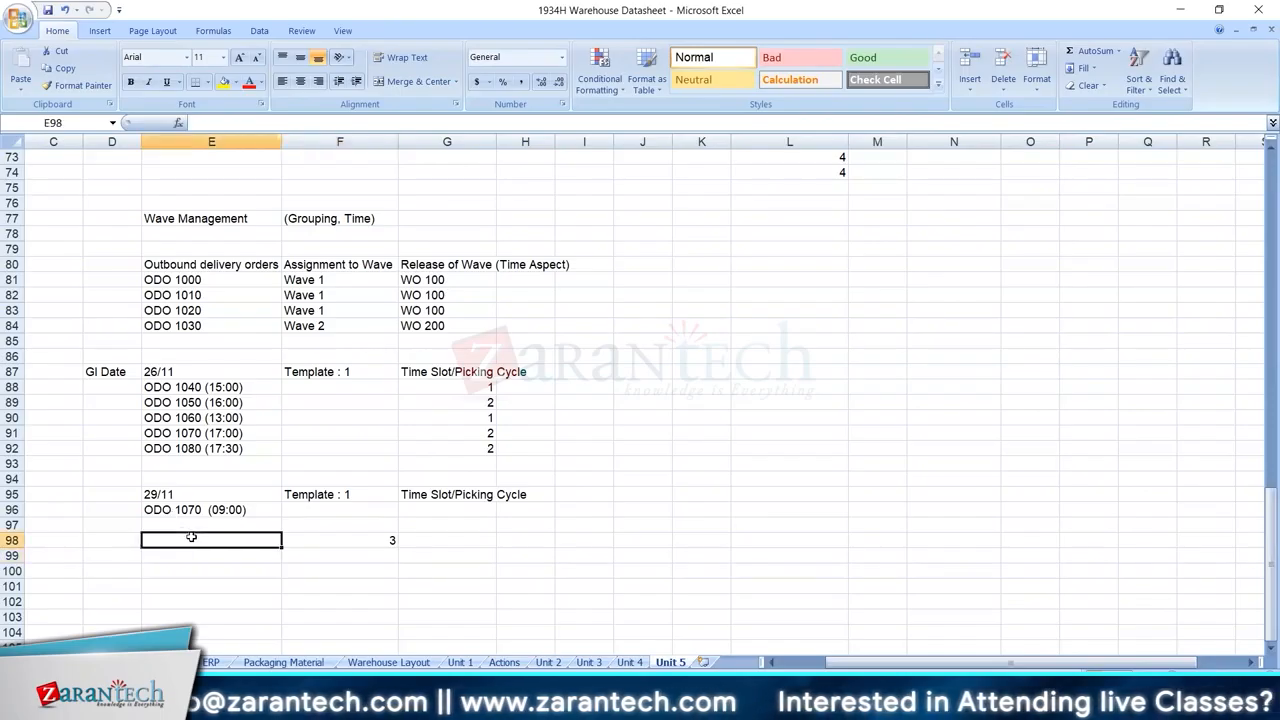
{"action": "type", "text": "Wave Replease"}
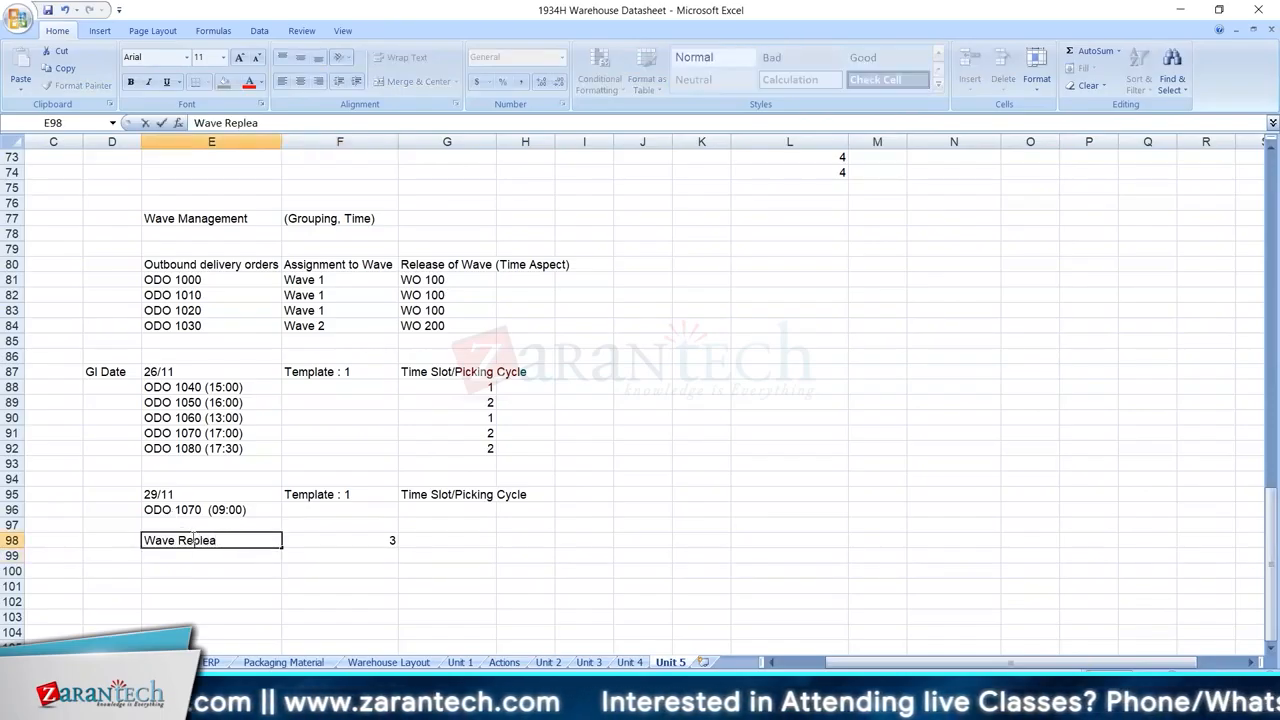
{"action": "key", "text": "BackSpace"}
{"action": "key", "text": "BackSpace"}
{"action": "key", "text": "BackSpace"}
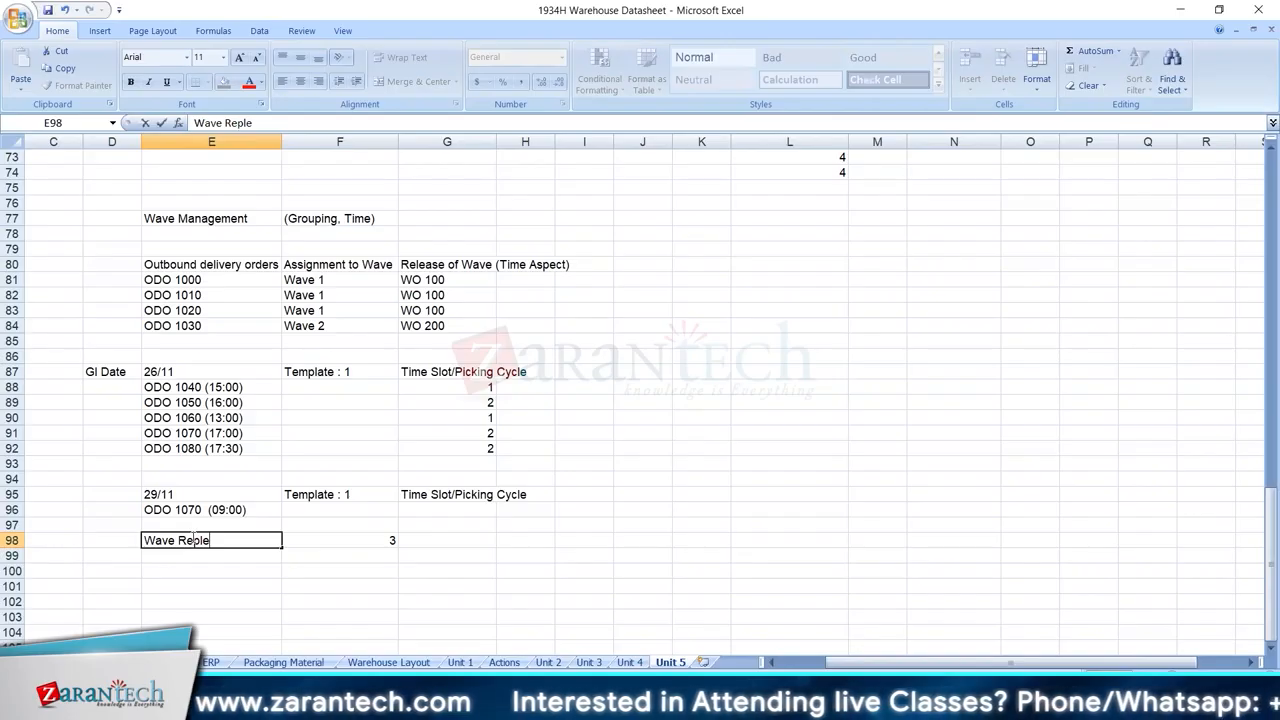
{"action": "key", "text": "BackSpace"}
{"action": "type", "text": "lease "}
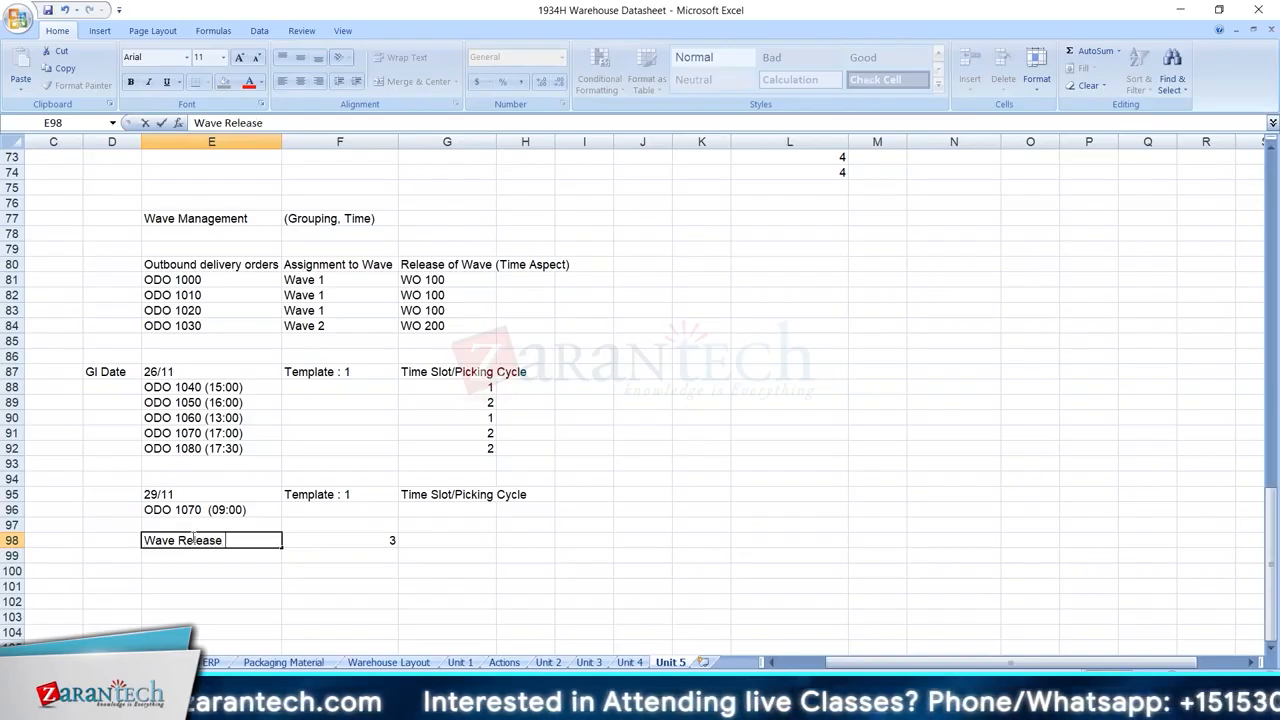
{"action": "type", "text": "Date: 26/"}
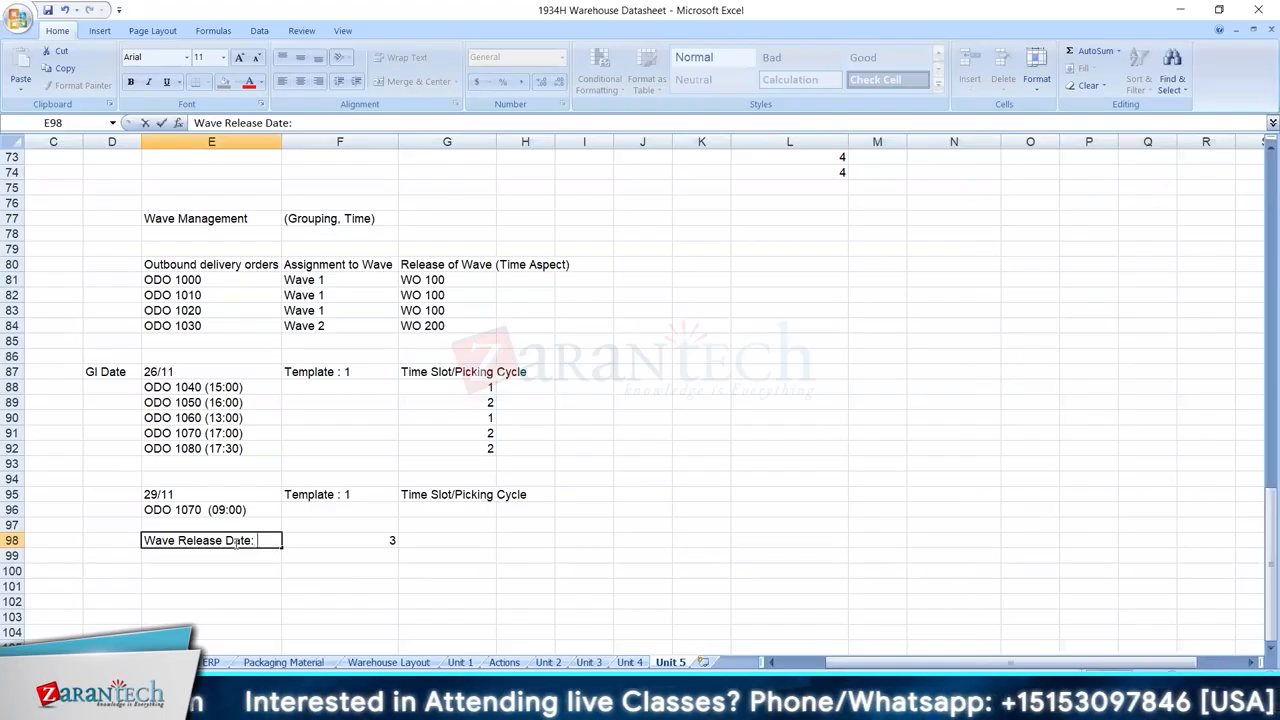
{"action": "type", "text": "11"}
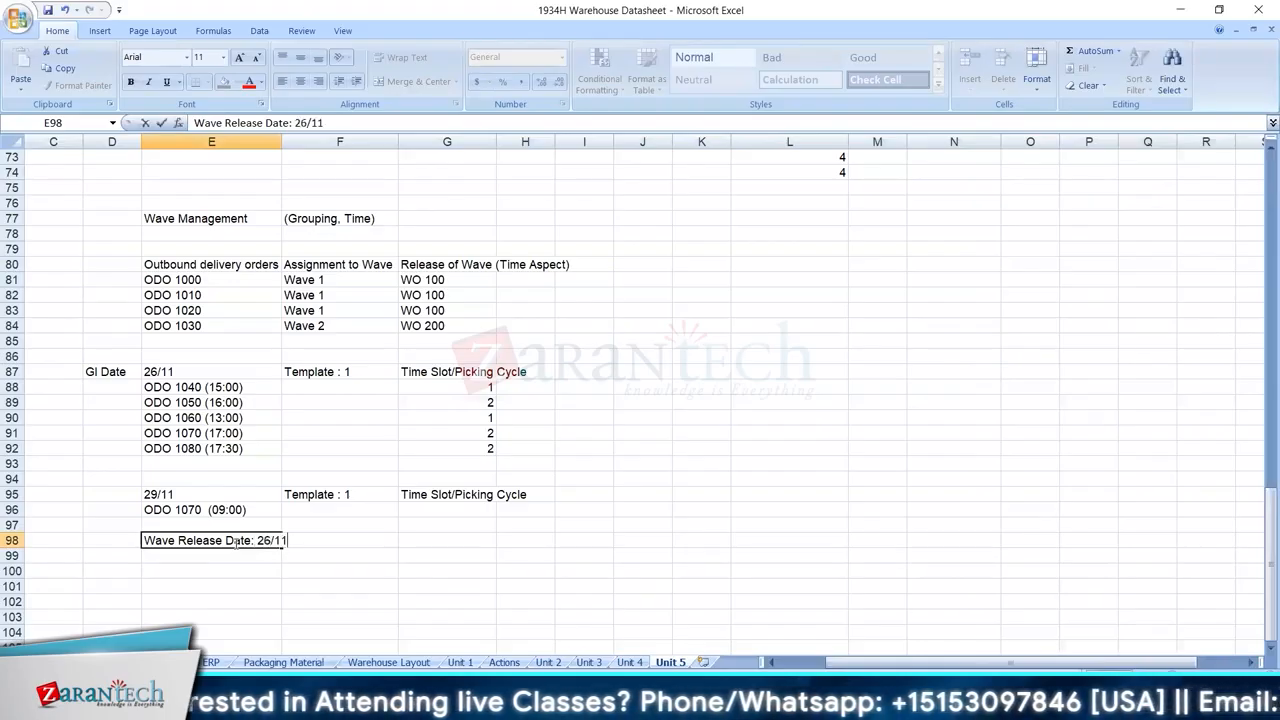
{"action": "key", "text": "Return"}
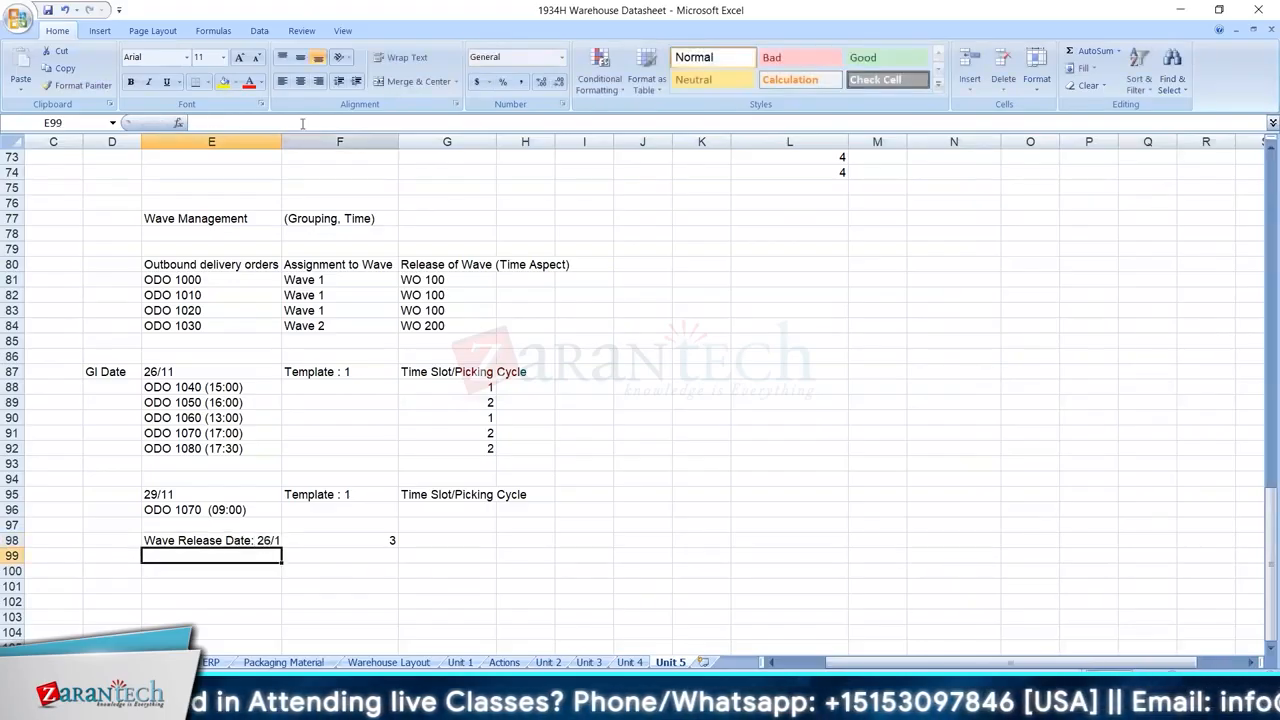
{"action": "left_click_drag", "start_coordinate": [284, 141], "coordinate": [290, 141]}
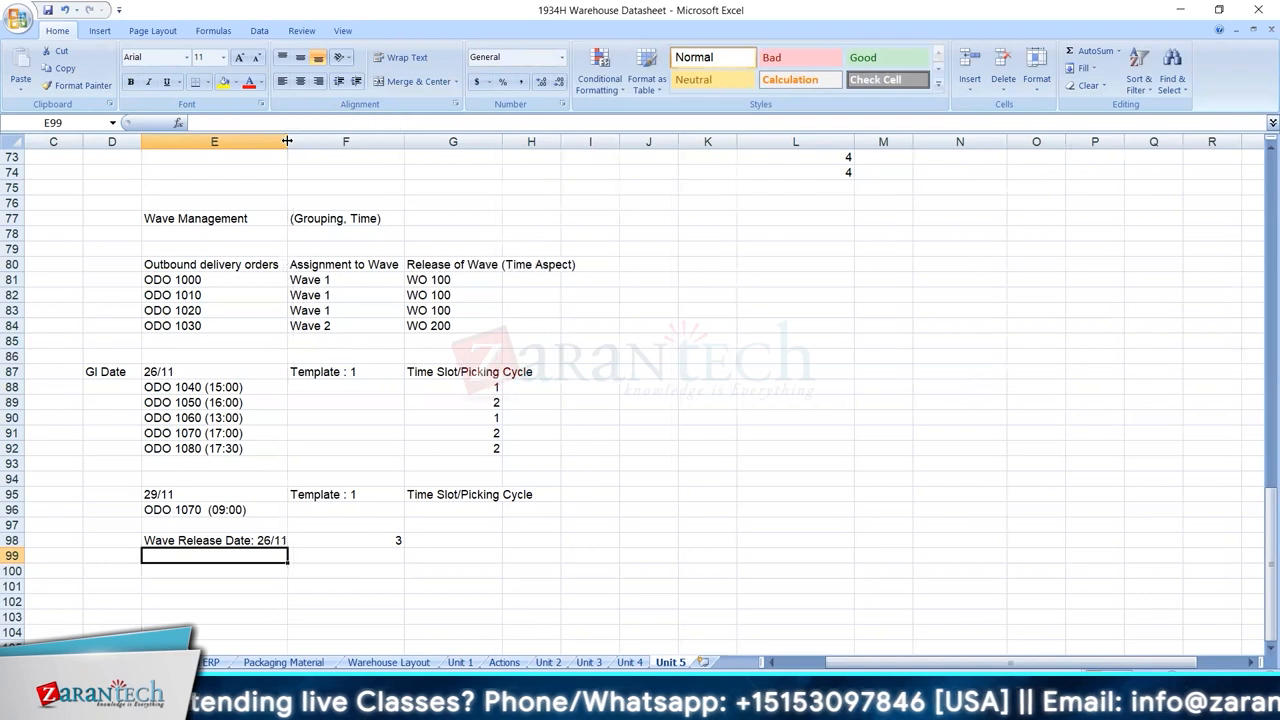
{"action": "left_click", "coordinate": [267, 537]}
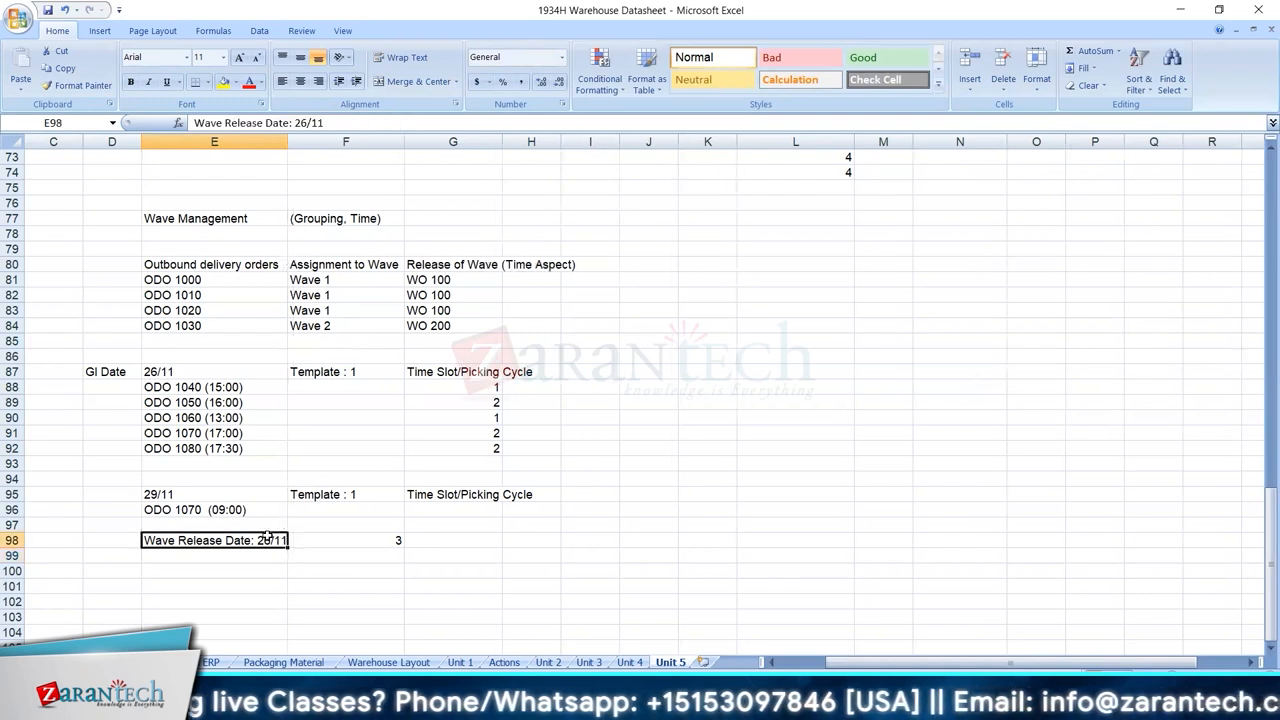
{"action": "left_click", "coordinate": [367, 543]}
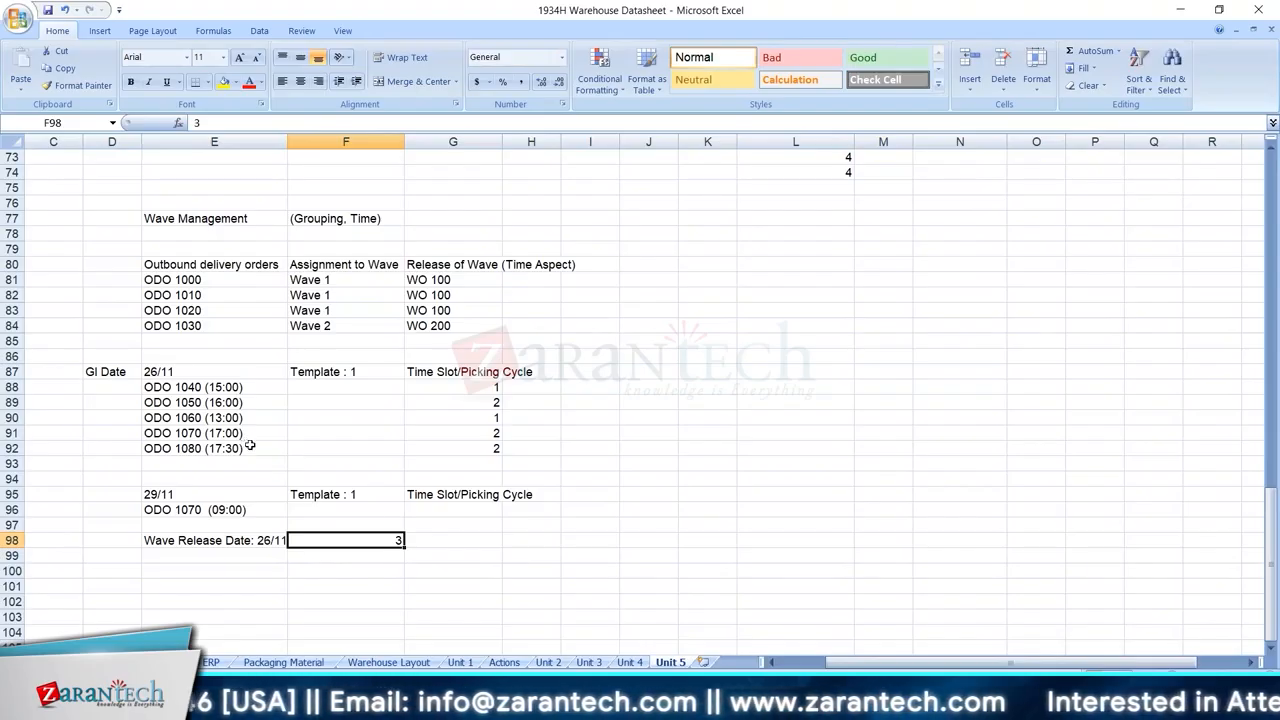
{"action": "left_click", "coordinate": [263, 537]}
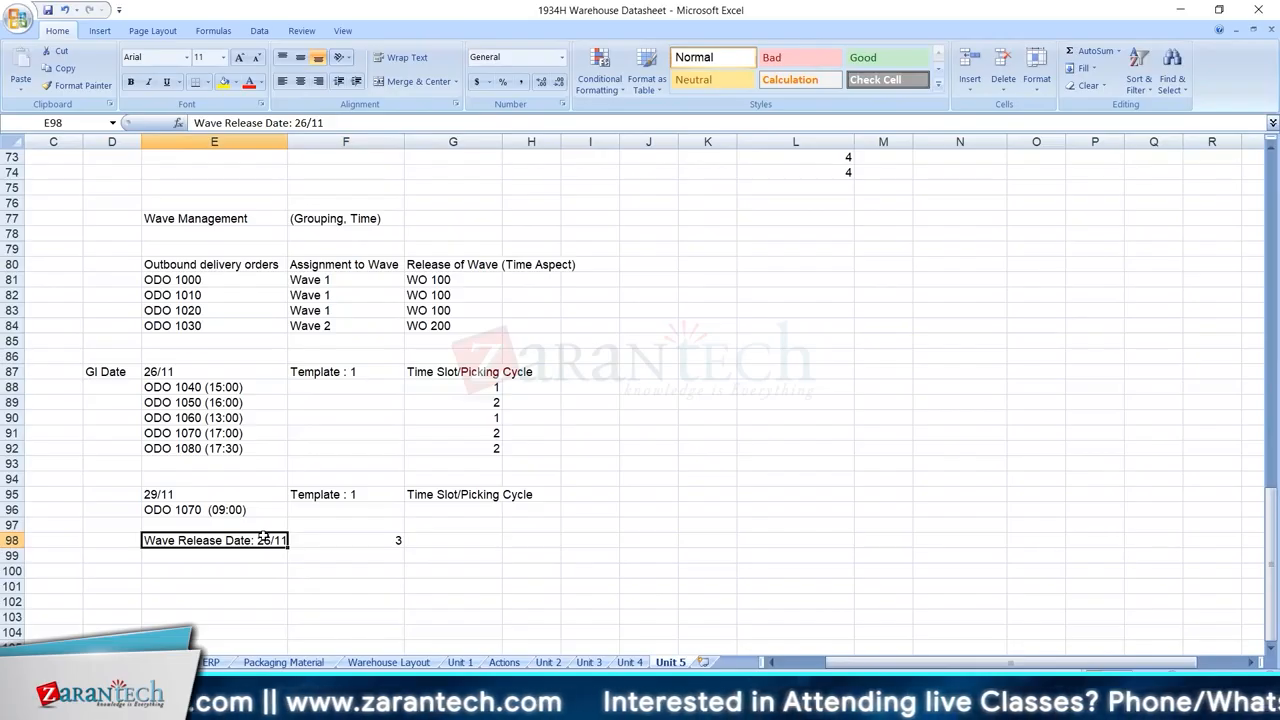
- Clear cell F98 and enter time slot 3 in G98 in the Time Slot/Picking Cycle column
{"action": "left_click", "coordinate": [368, 542]}
{"action": "key", "text": "Delete"}
{"action": "key", "text": "Right"}
{"action": "type", "text": "3"}
{"action": "key", "text": "Return"}
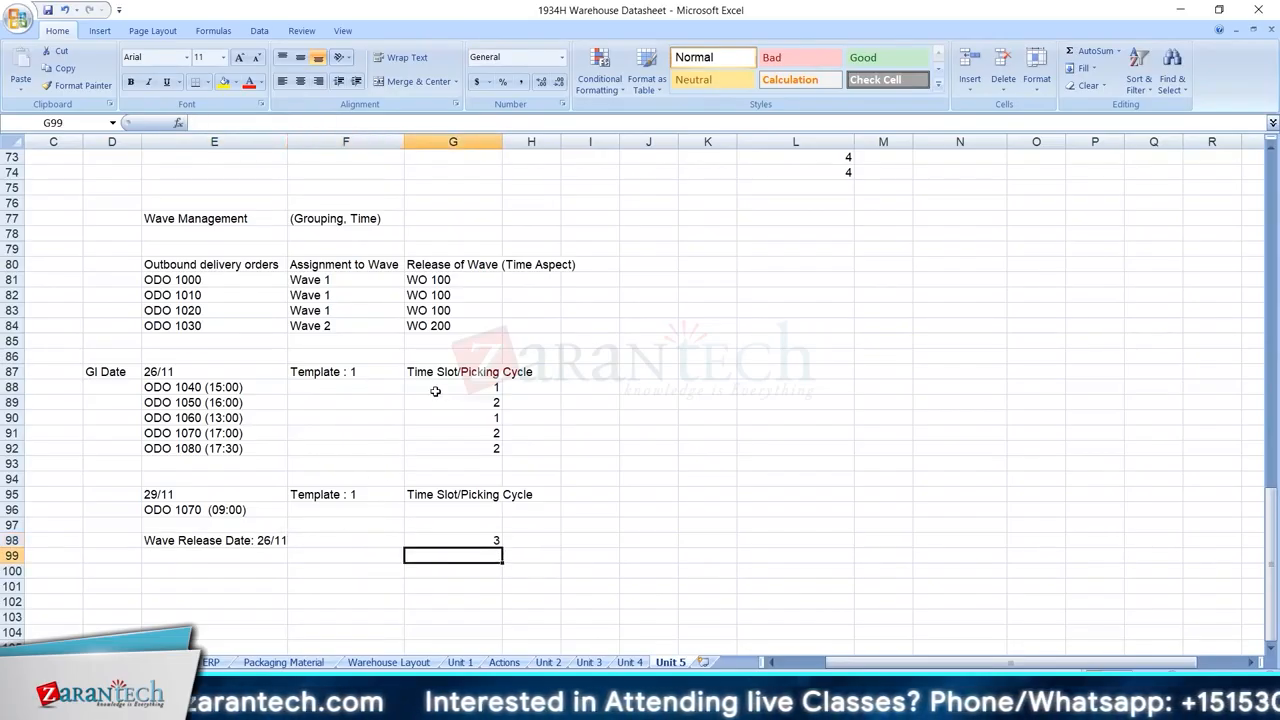
- Label the 29/11 date with "GI Date" in cell D95
{"action": "left_click", "coordinate": [120, 494]}
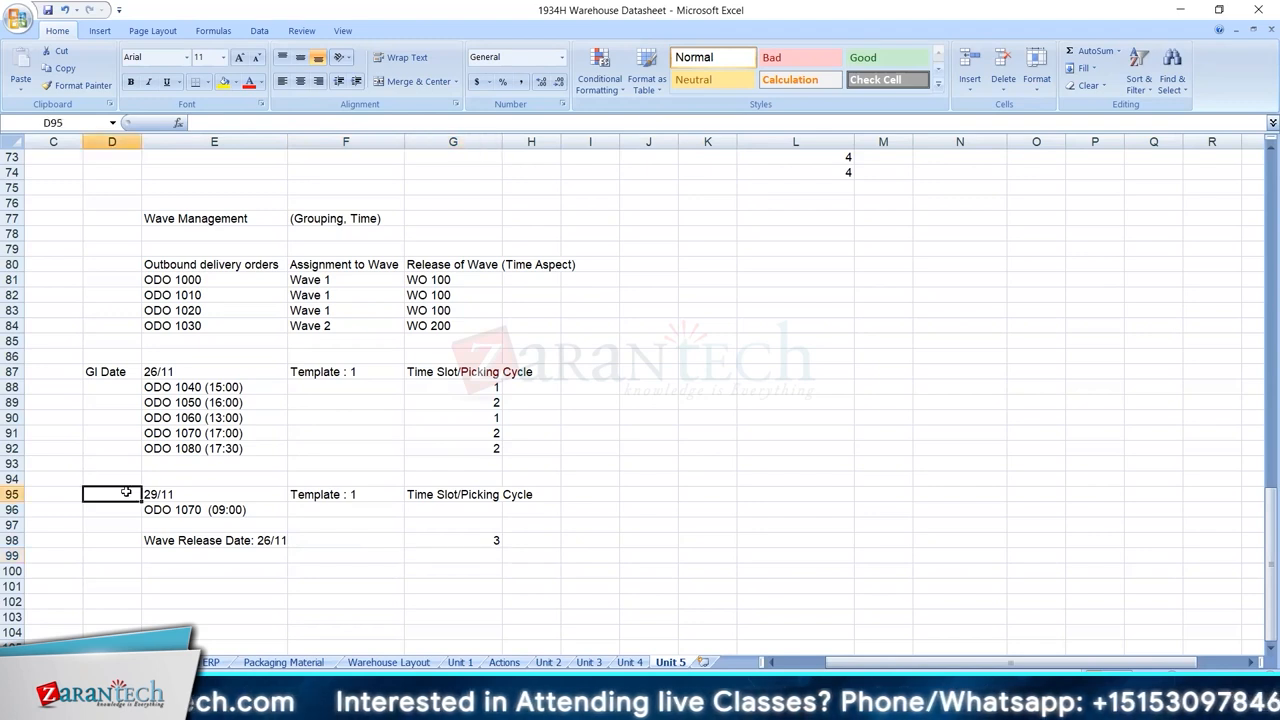
{"action": "type", "text": "Gi Date"}
{"action": "key", "text": "Return"}
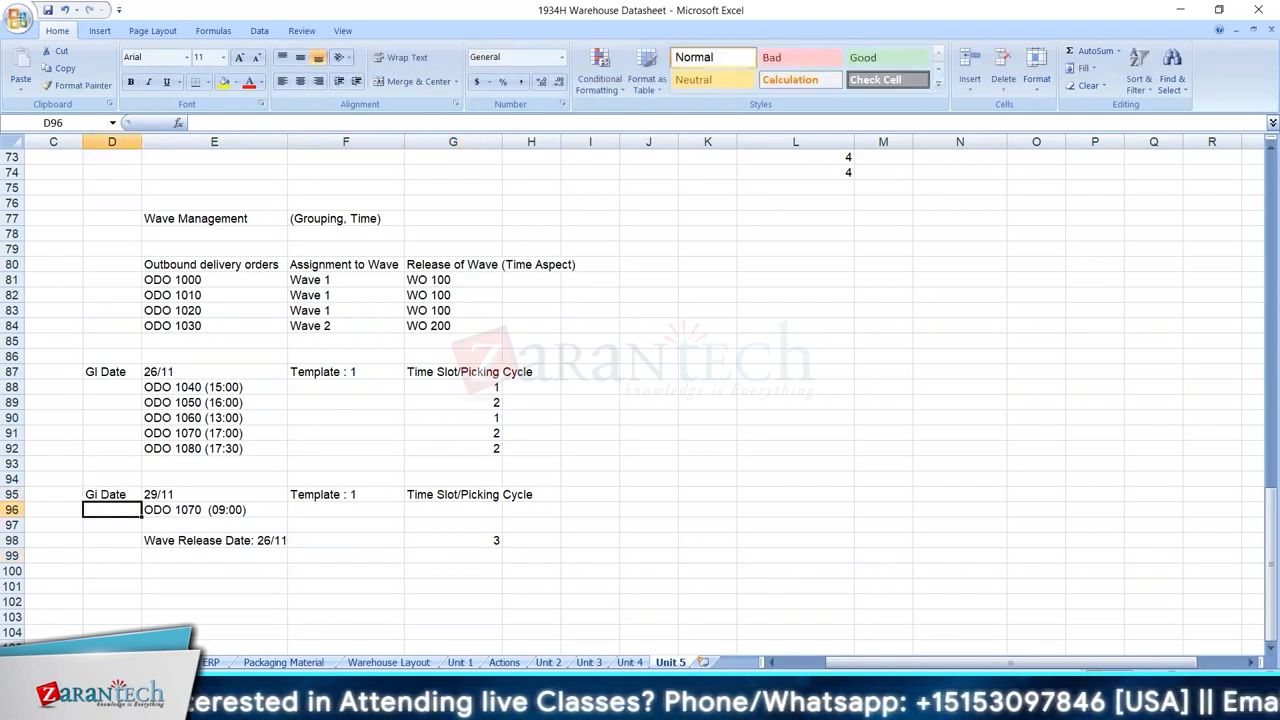
- Switch to the SAP remote session and examine the remaining time attribute columns of wave template 1, from staging completion to capacity profile
{"action": "left_click", "coordinate": [846, 703]}
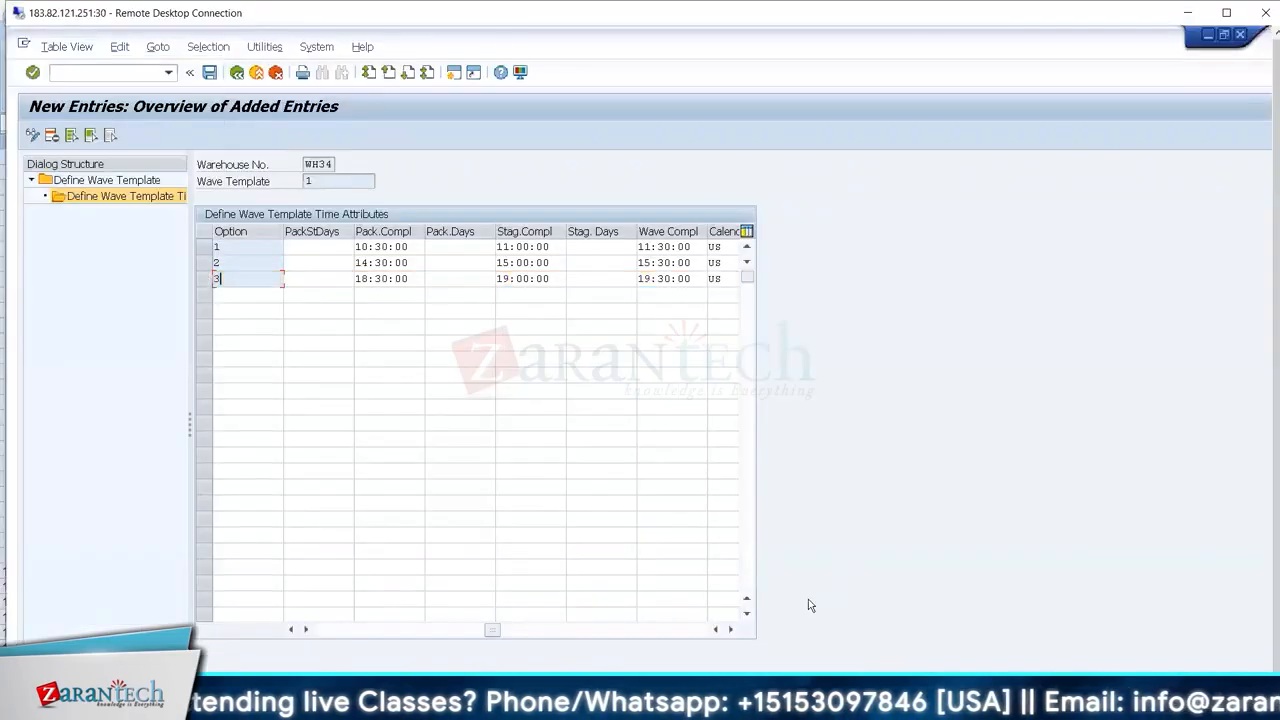
{"action": "left_click", "coordinate": [731, 629]}
{"action": "left_click", "coordinate": [731, 629]}
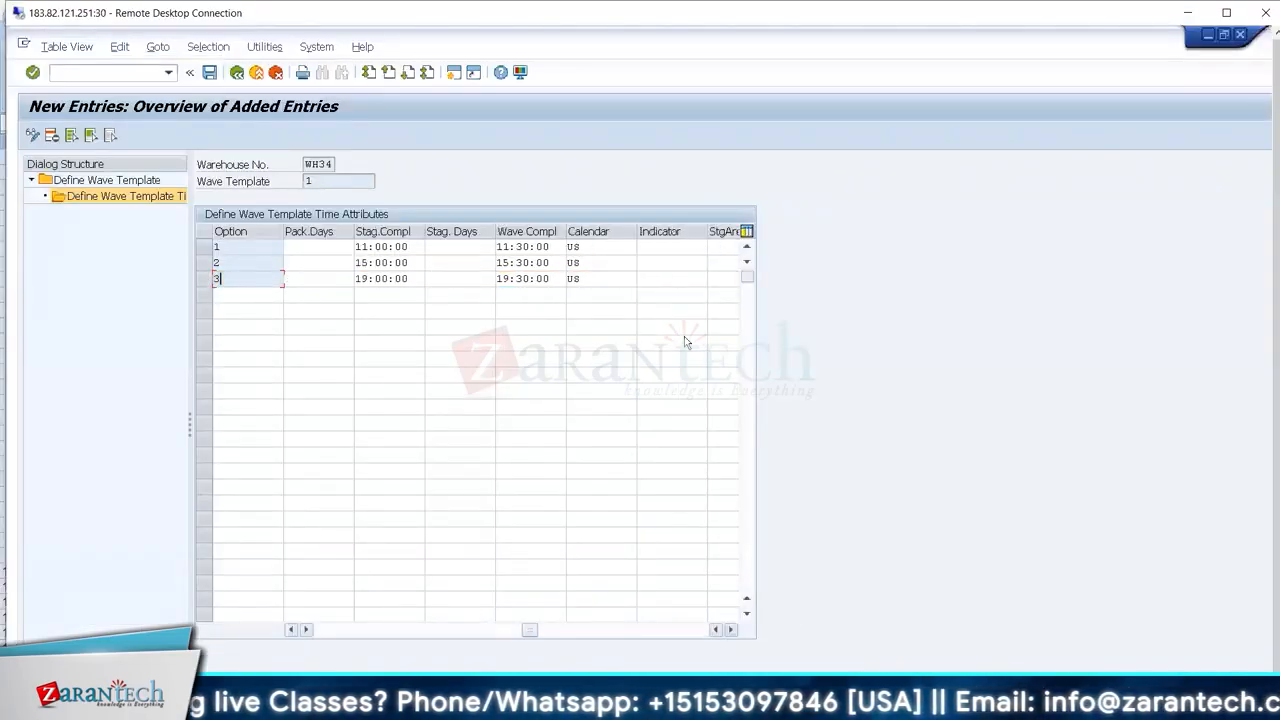
{"action": "left_click", "coordinate": [731, 629]}
{"action": "left_click", "coordinate": [731, 629]}
{"action": "left_click", "coordinate": [731, 629]}
{"action": "left_click", "coordinate": [731, 629]}
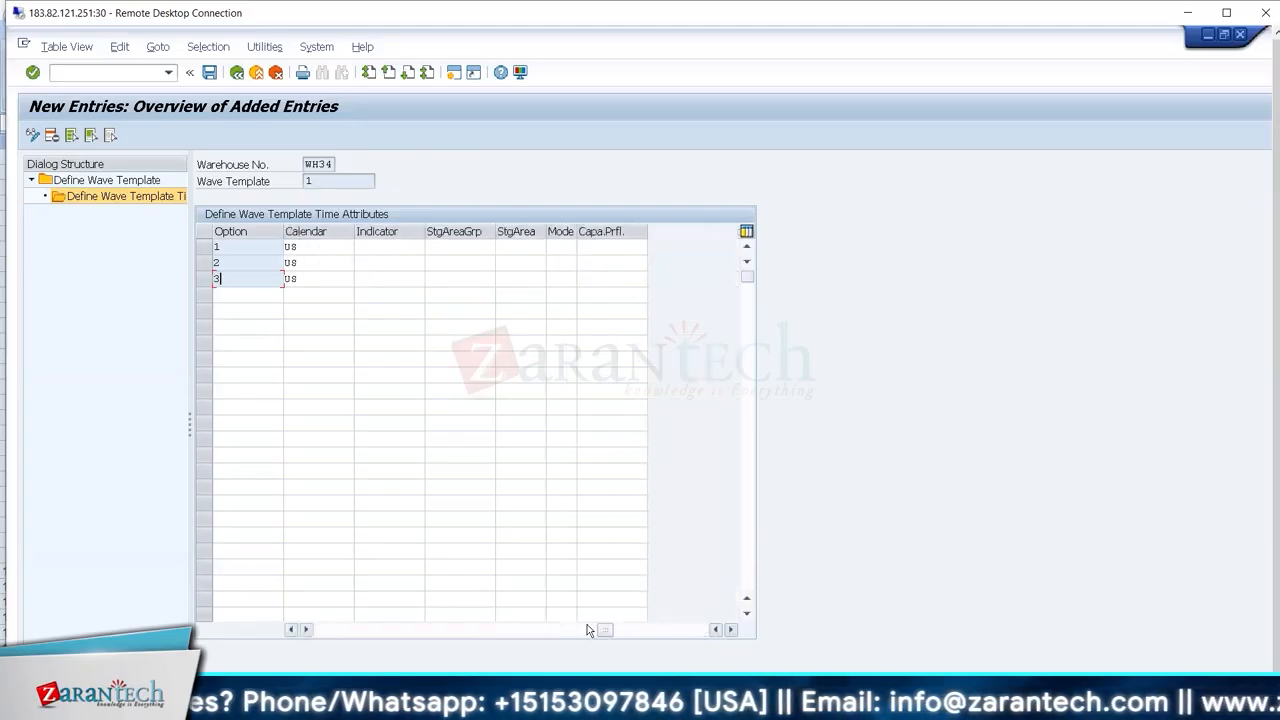
{"action": "left_click", "coordinate": [325, 630]}
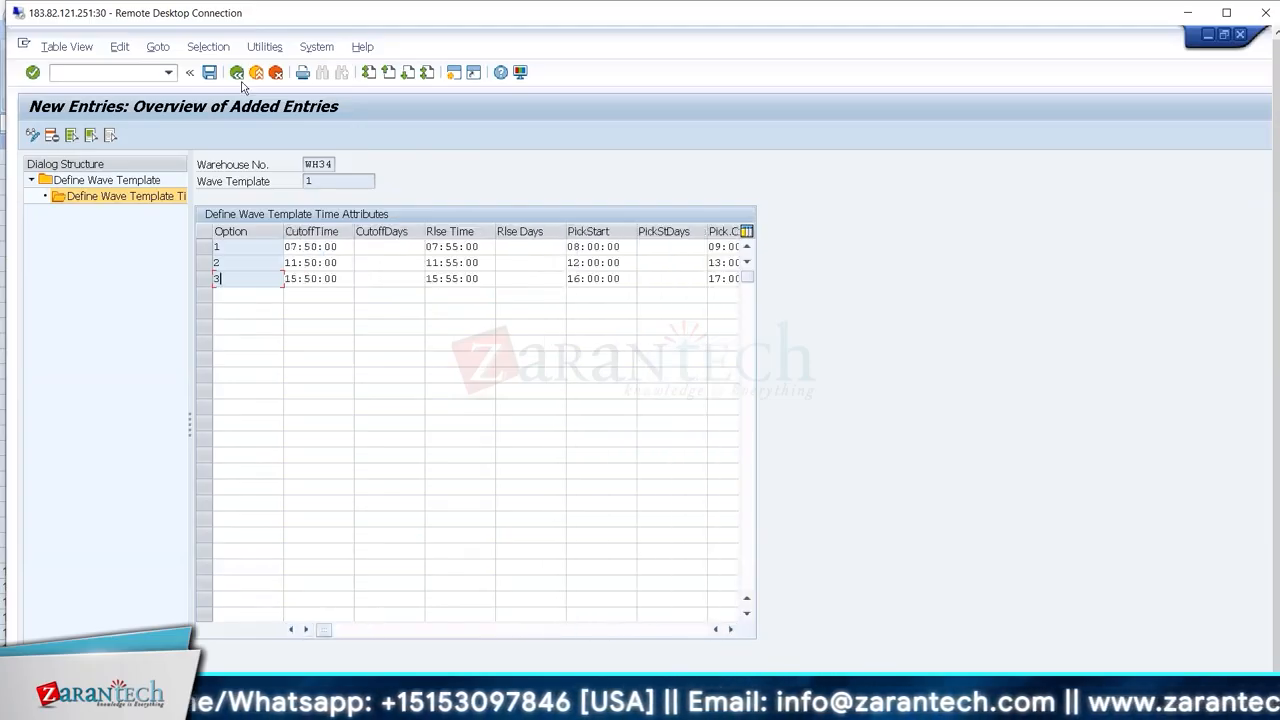
- Return to the wave template overview for WH34 and open General Condition Maintenance in a new session with transaction /o/scwm/gcmc
{"action": "left_click", "coordinate": [238, 74]}
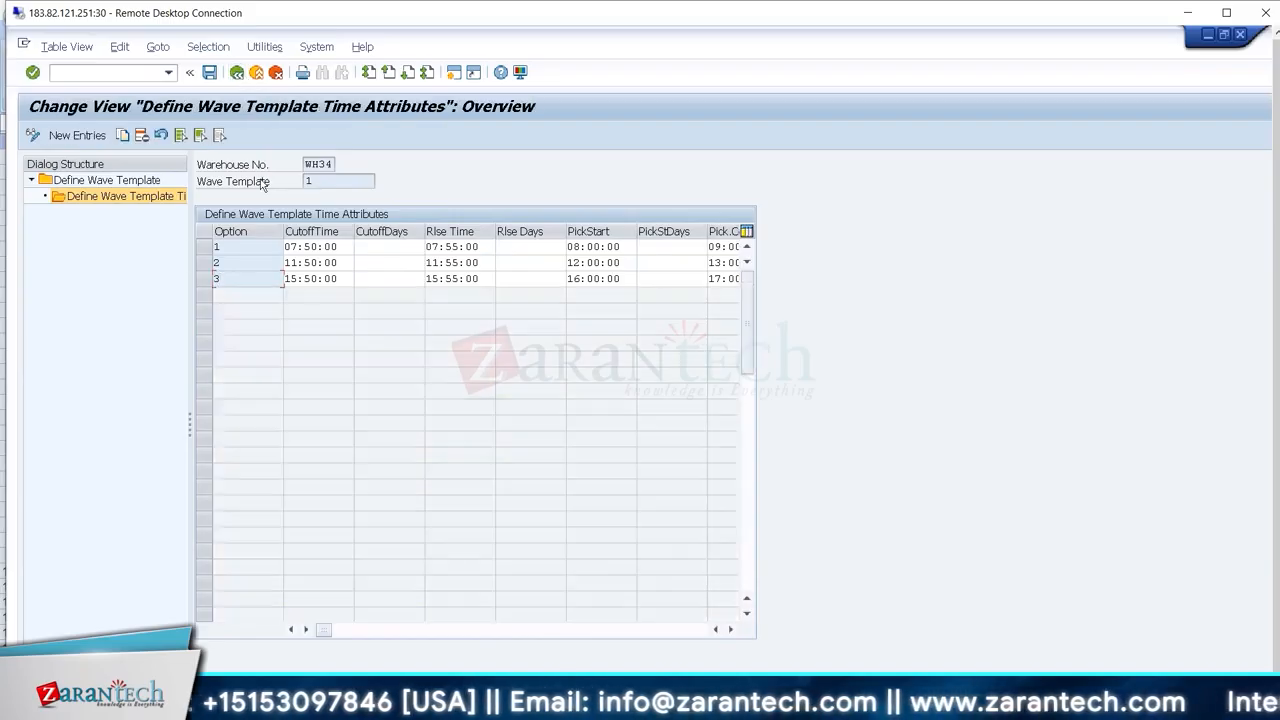
{"action": "double_click", "coordinate": [126, 181]}
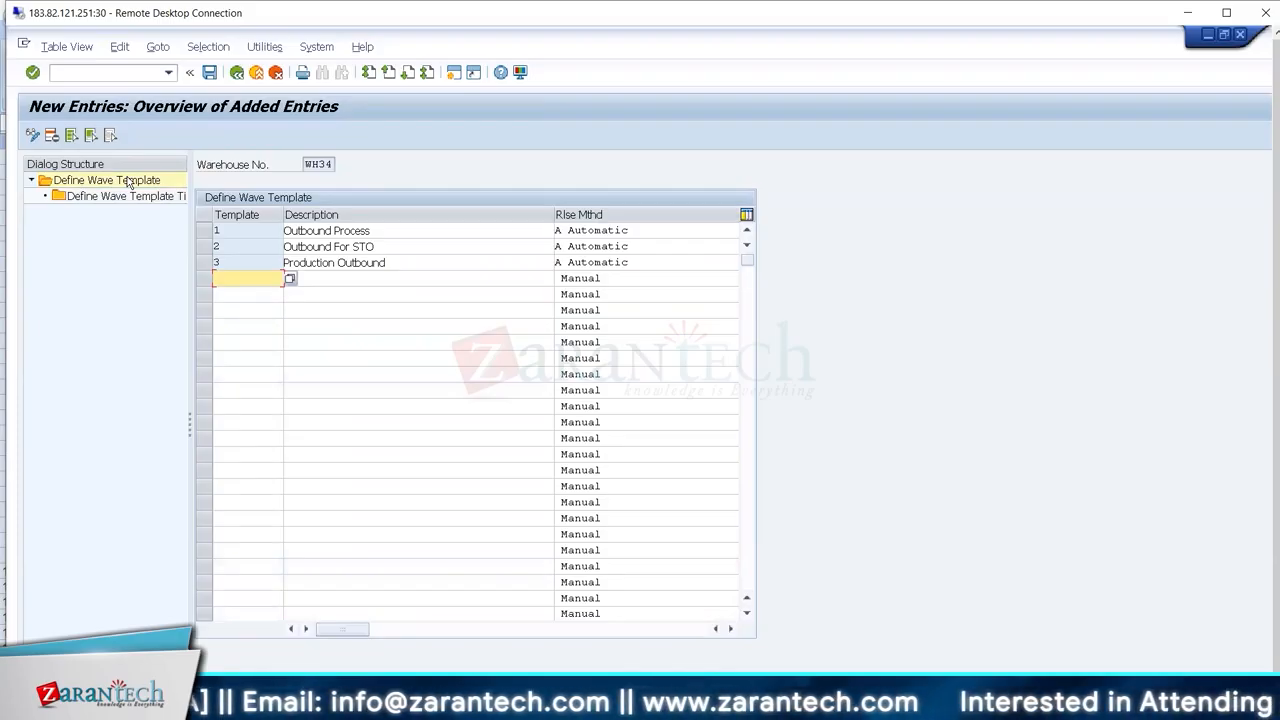
{"action": "double_click", "coordinate": [207, 12]}
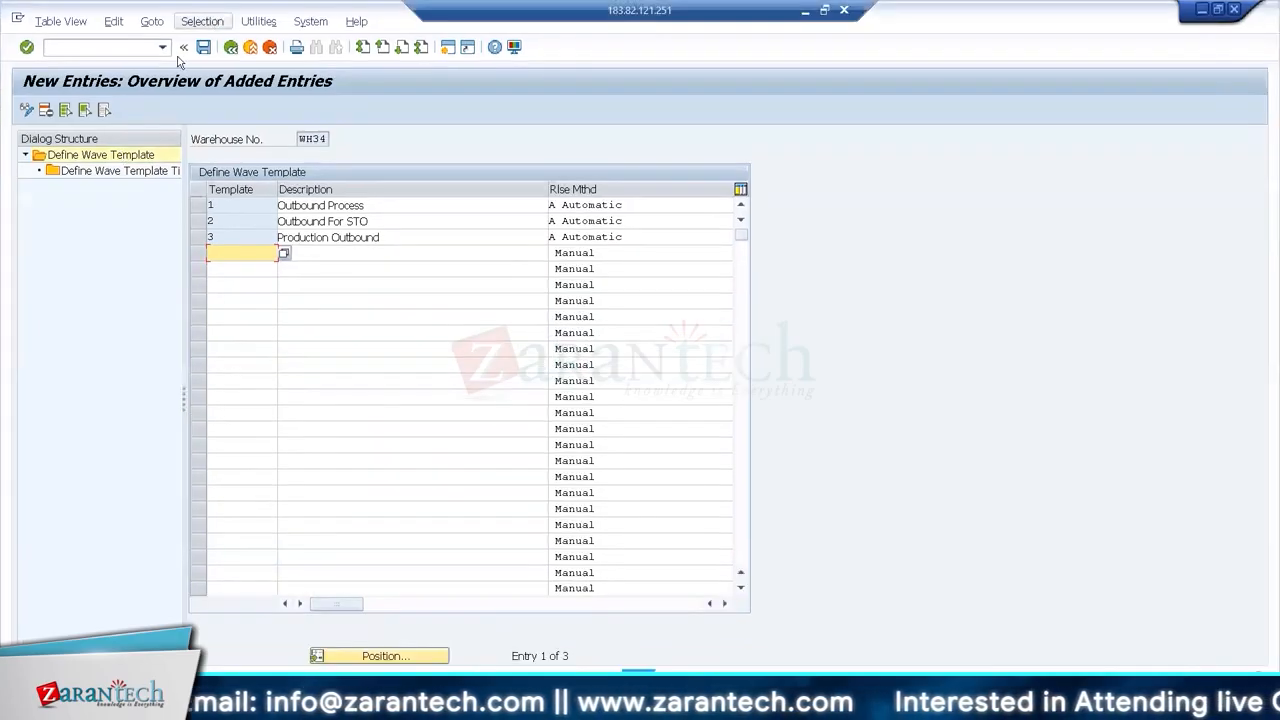
{"action": "left_click", "coordinate": [81, 50]}
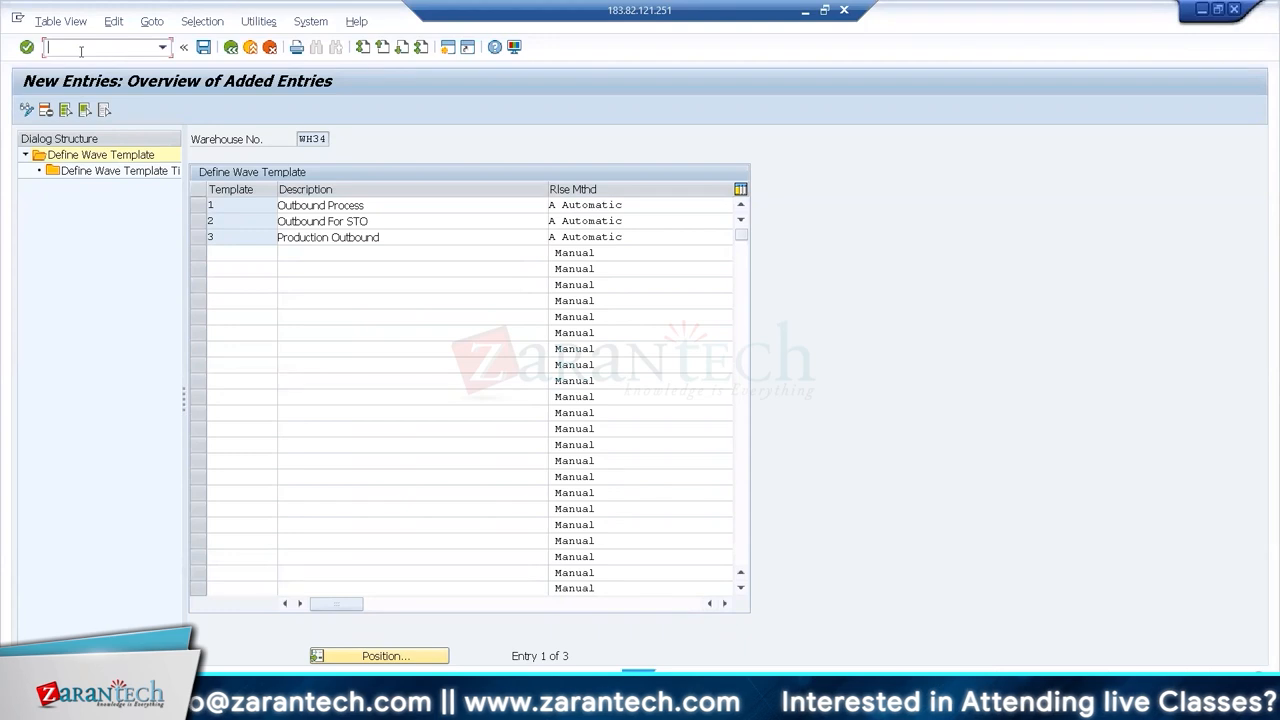
{"action": "type", "text": "/o/scwm/gcmc"}
{"action": "key", "text": "Return"}
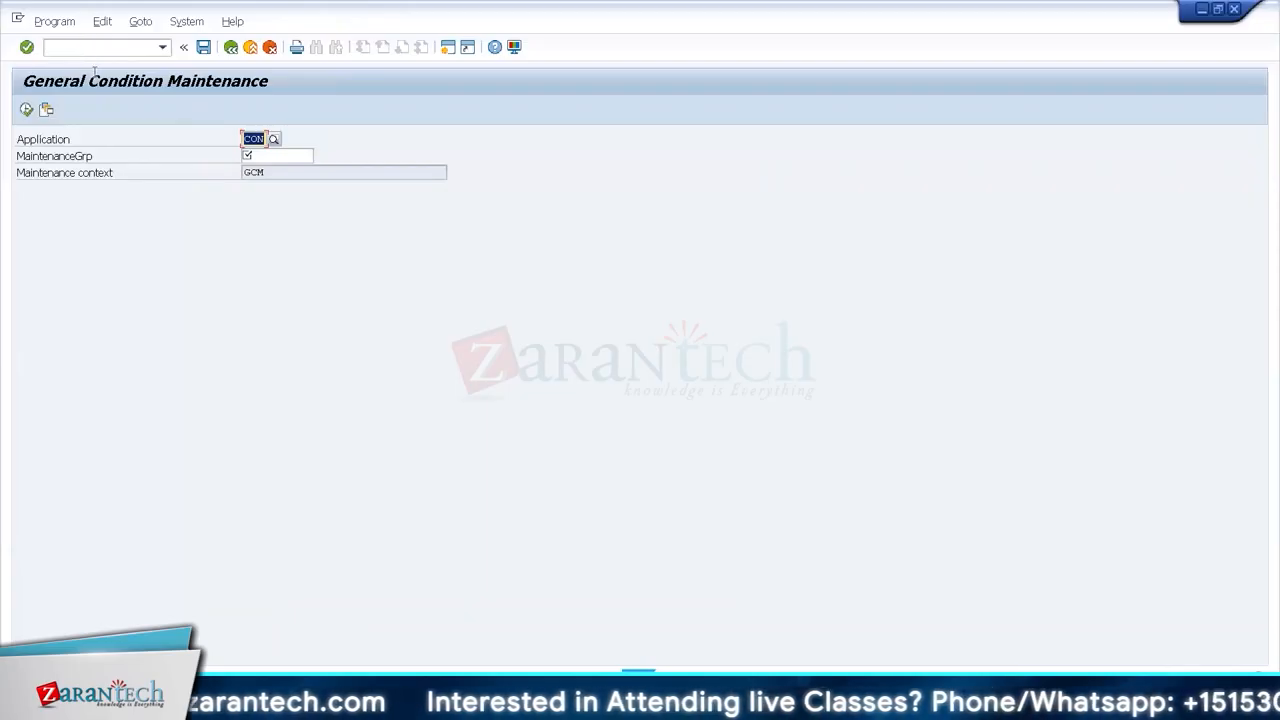
- Set the condition maintenance application to WME (Wave Template Determination), choosing it from the list of possible applications
{"action": "left_click", "coordinate": [273, 140]}
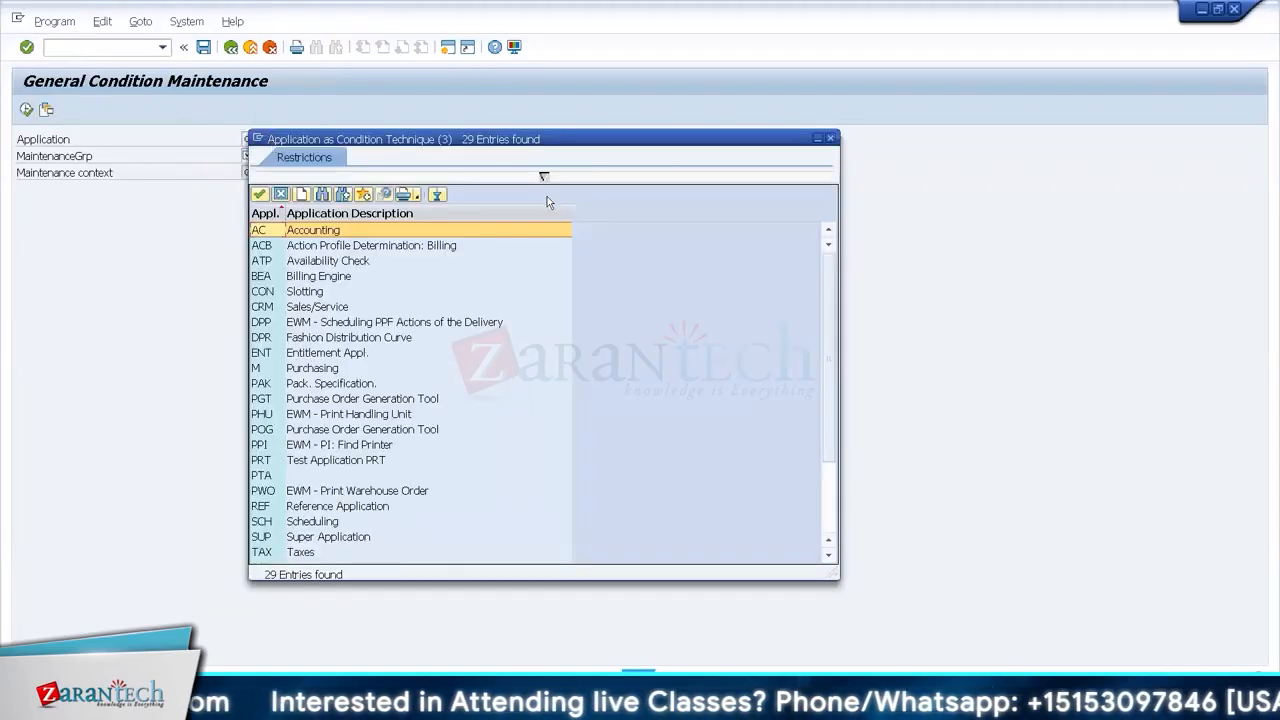
{"action": "left_click", "coordinate": [830, 138]}
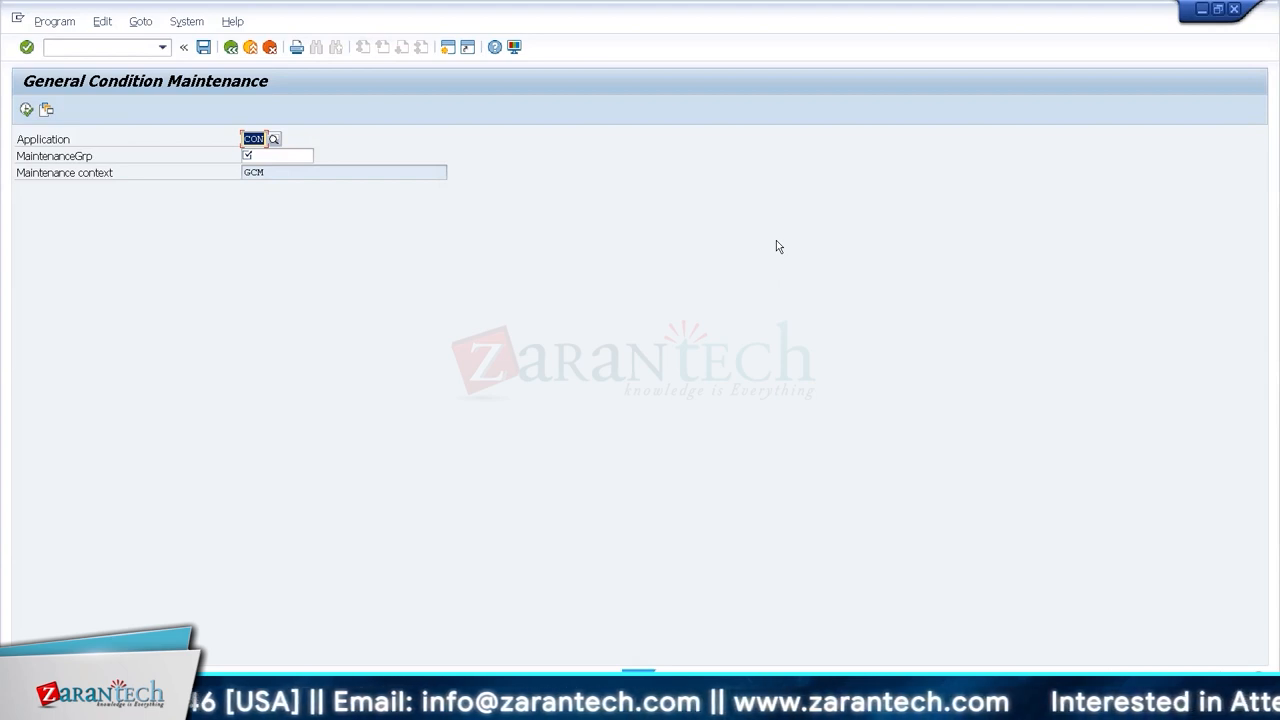
{"action": "type", "text": "Wme"}
{"action": "key", "text": "Tab"}
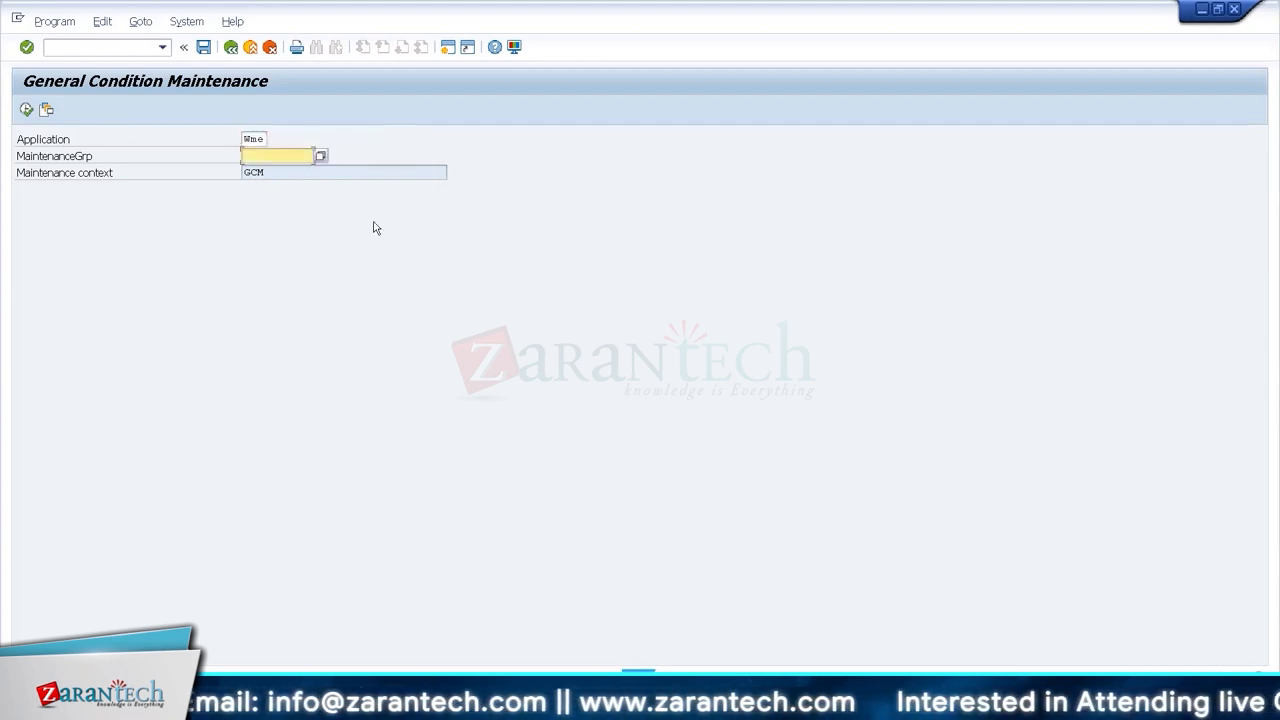
{"action": "left_click", "coordinate": [262, 139]}
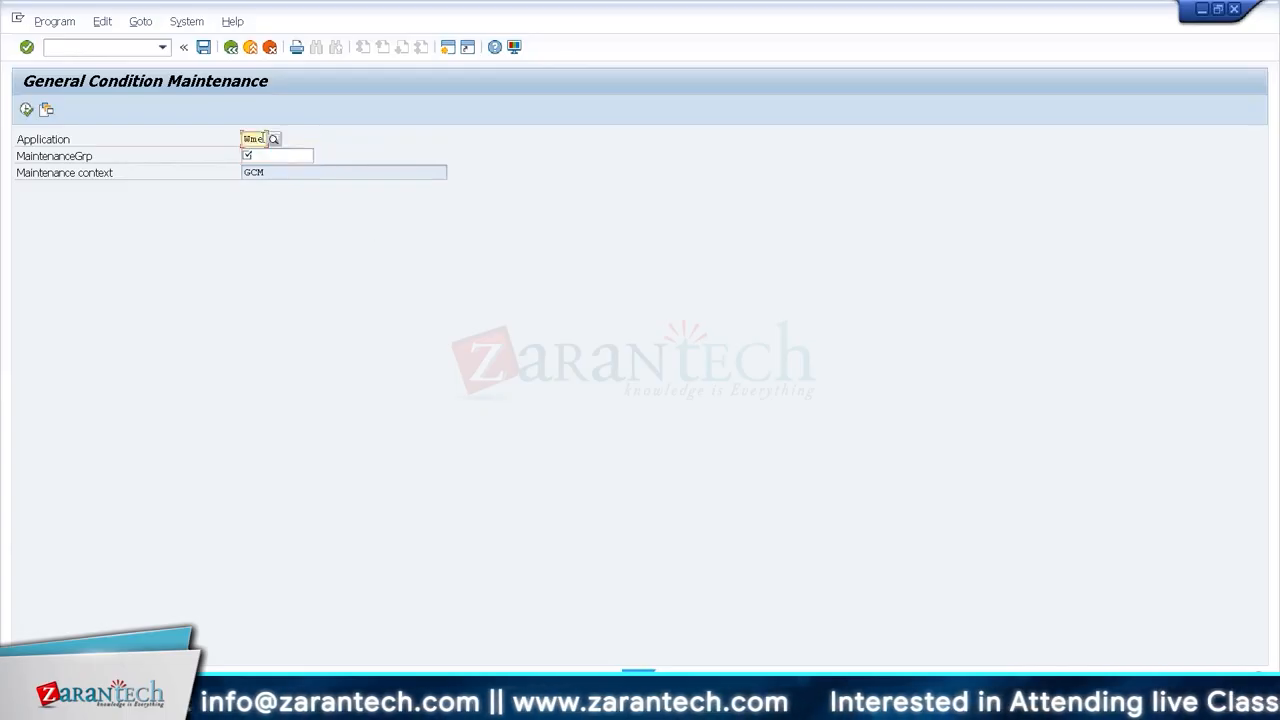
{"action": "left_click", "coordinate": [272, 139]}
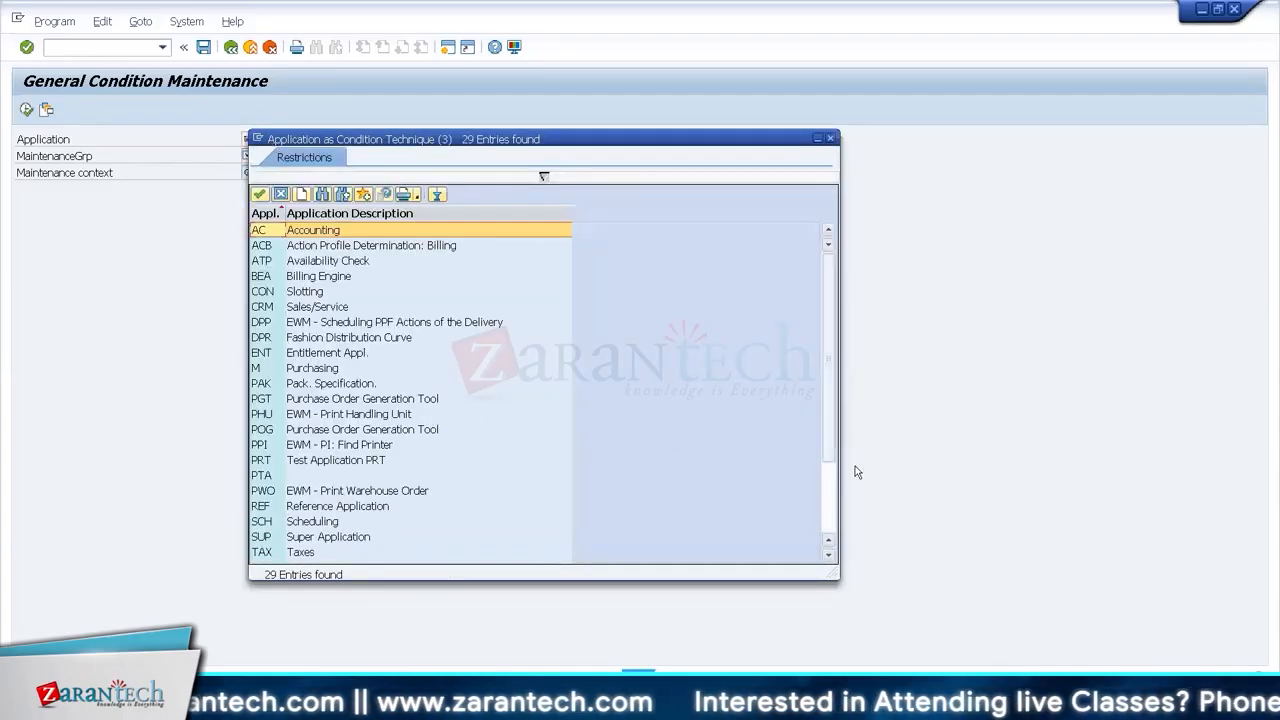
{"action": "left_click", "coordinate": [828, 496]}
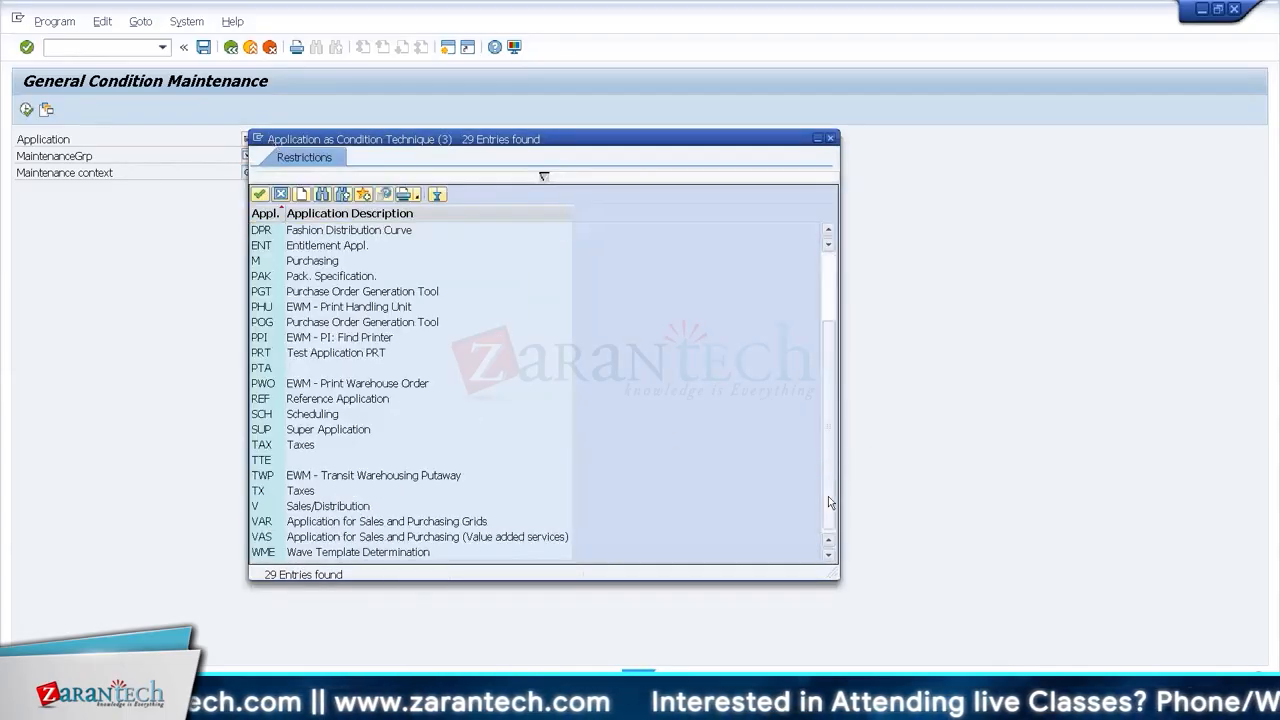
{"action": "double_click", "coordinate": [359, 554]}
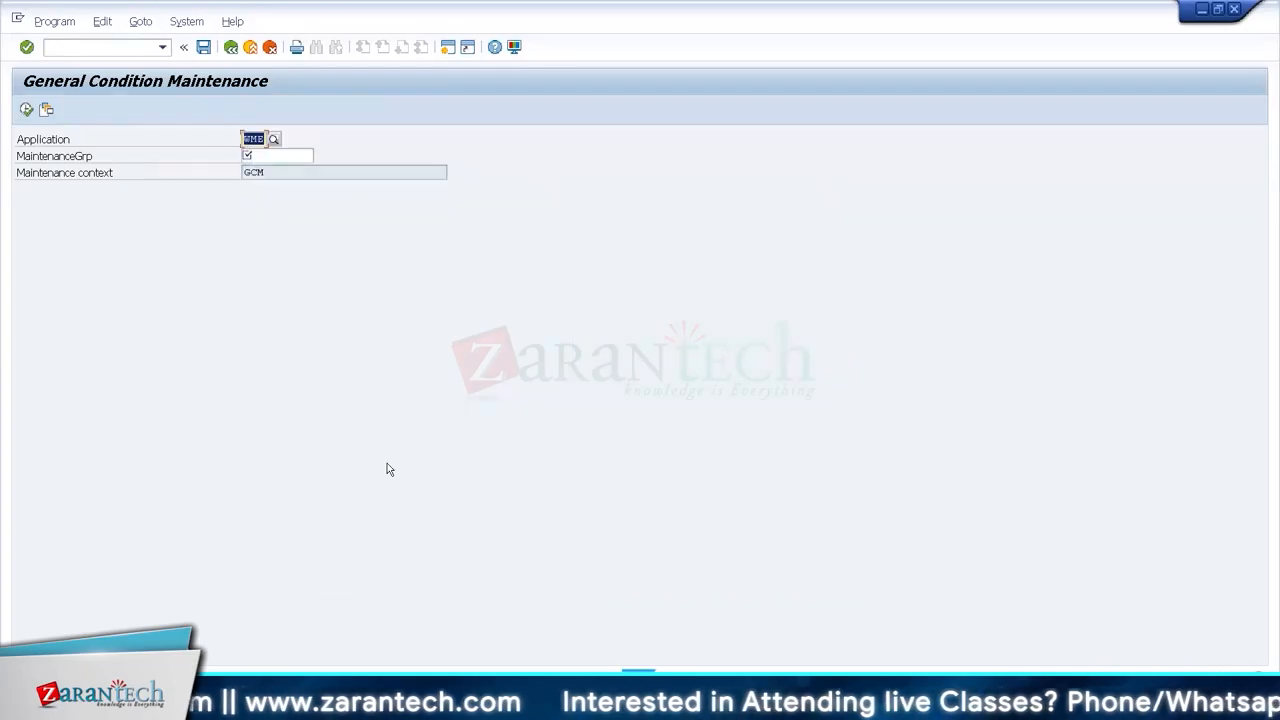
- Choose WME as the maintenance group for the condition maintenance from its possible entries
{"action": "left_click", "coordinate": [296, 156]}
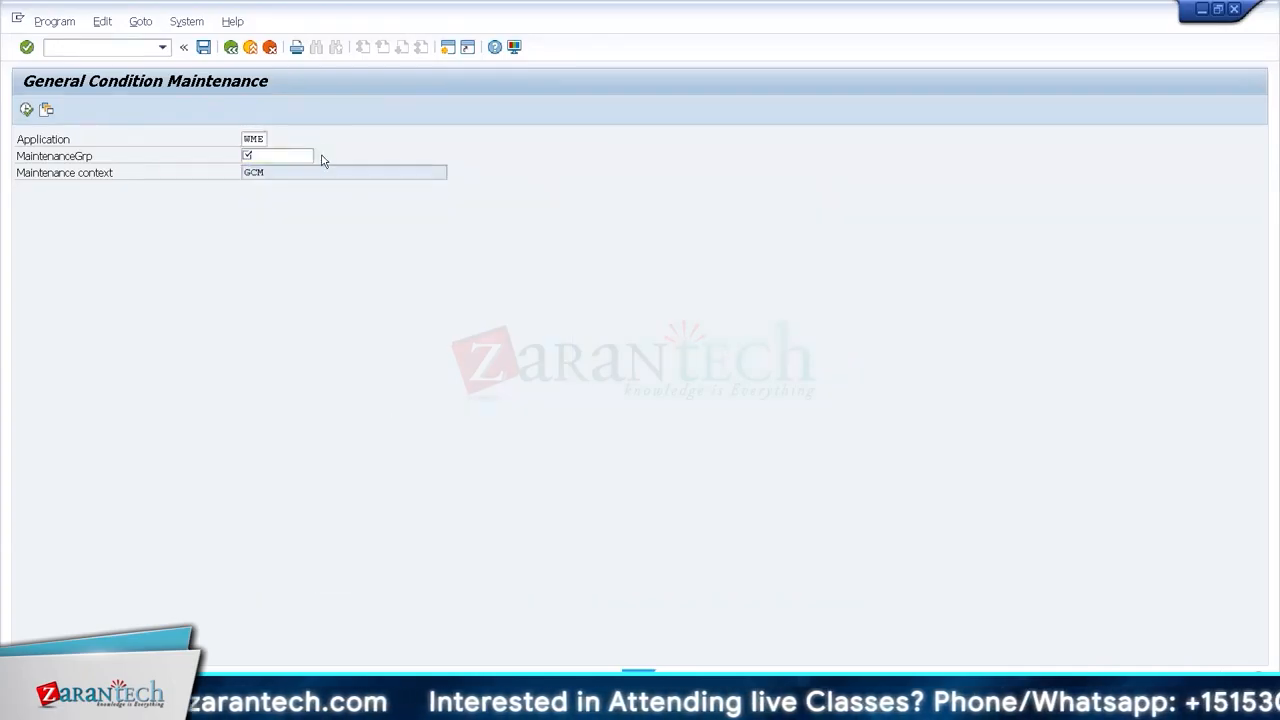
{"action": "left_click", "coordinate": [320, 156]}
{"action": "double_click", "coordinate": [400, 288]}
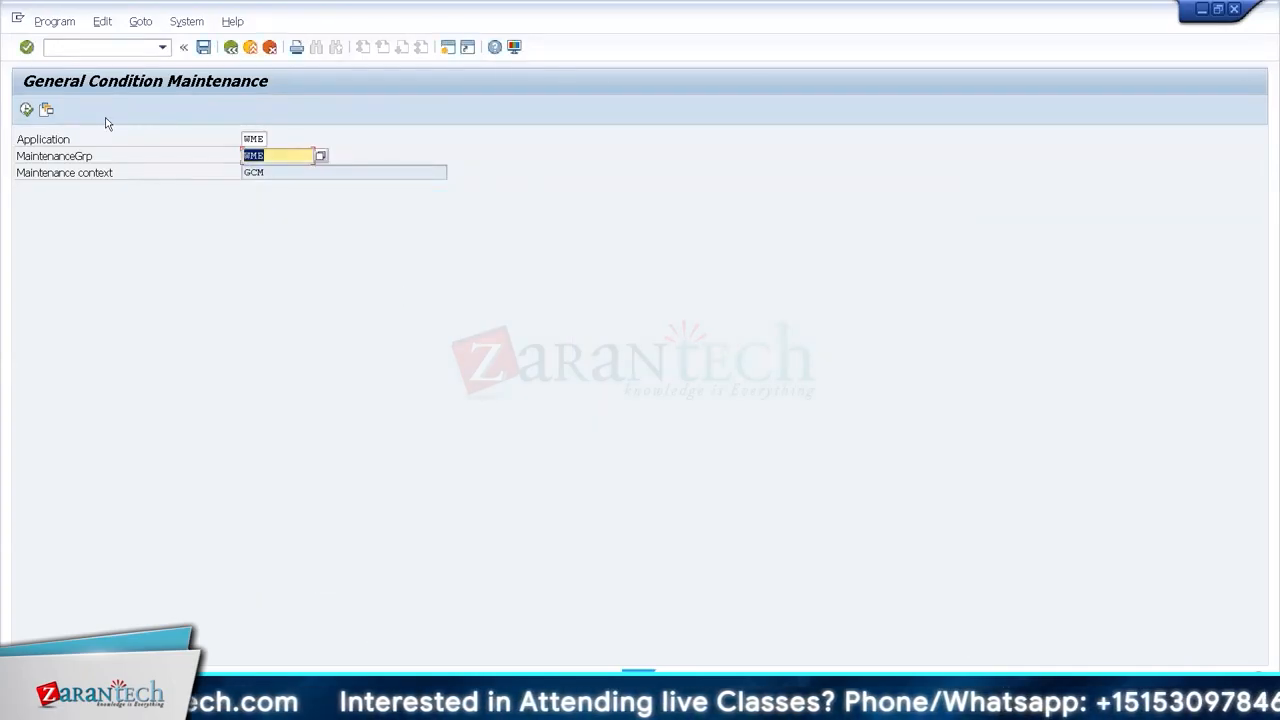
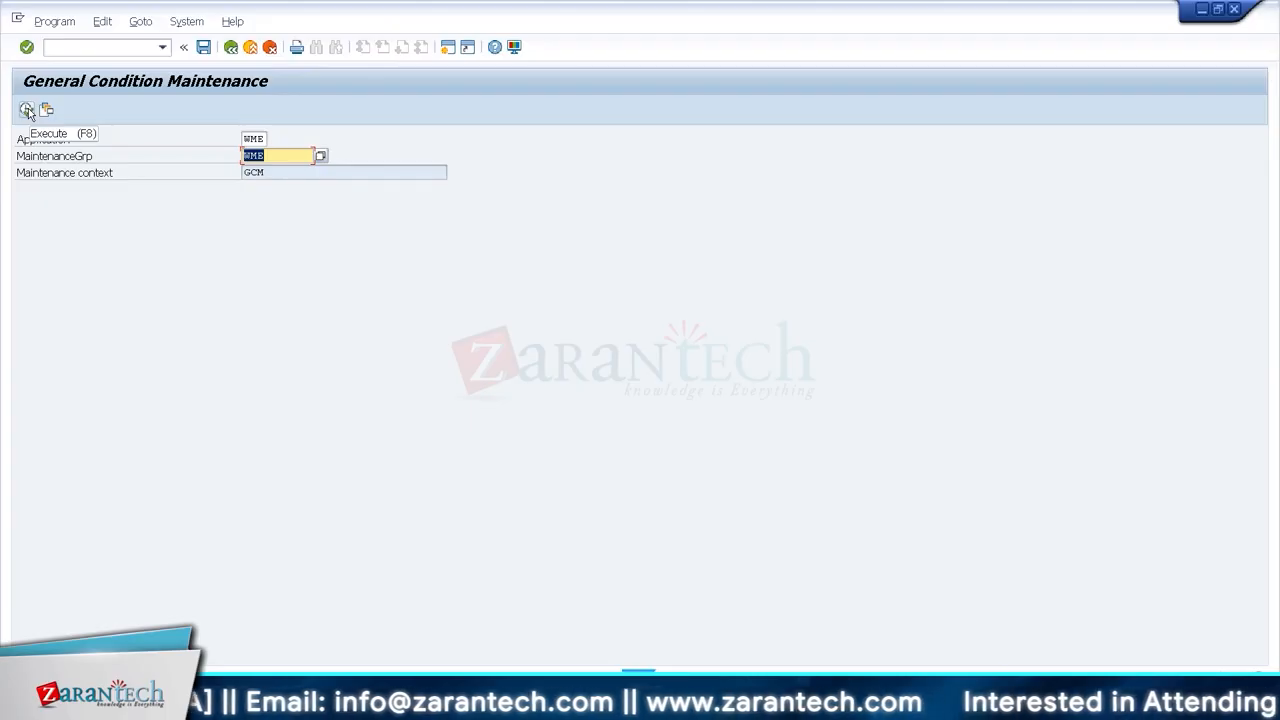
- Examine the Outbound Process, Outbound For STO and Production Outbound wave templates of warehouse WH34, and return to the condition records
{"action": "left_click", "coordinate": [27, 110]}
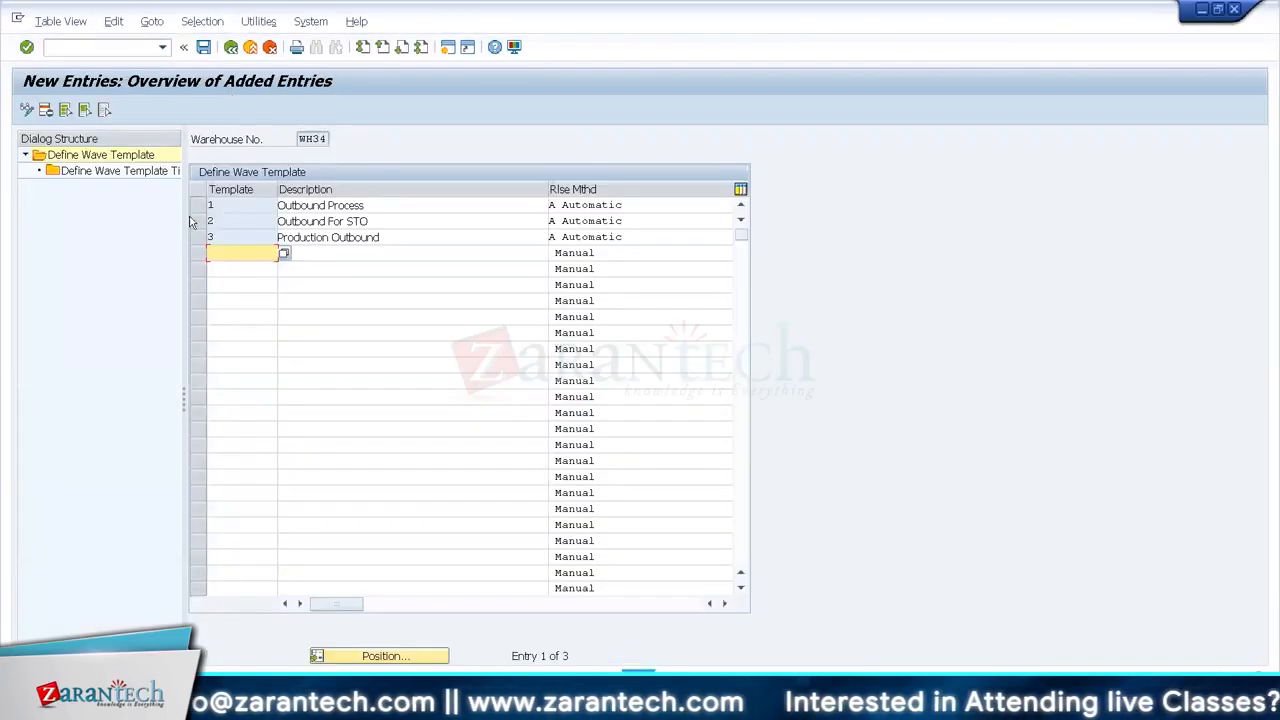
{"action": "left_click", "coordinate": [198, 204]}
{"action": "left_click_drag", "start_coordinate": [202, 222], "coordinate": [202, 236]}
{"action": "left_click", "coordinate": [202, 230]}
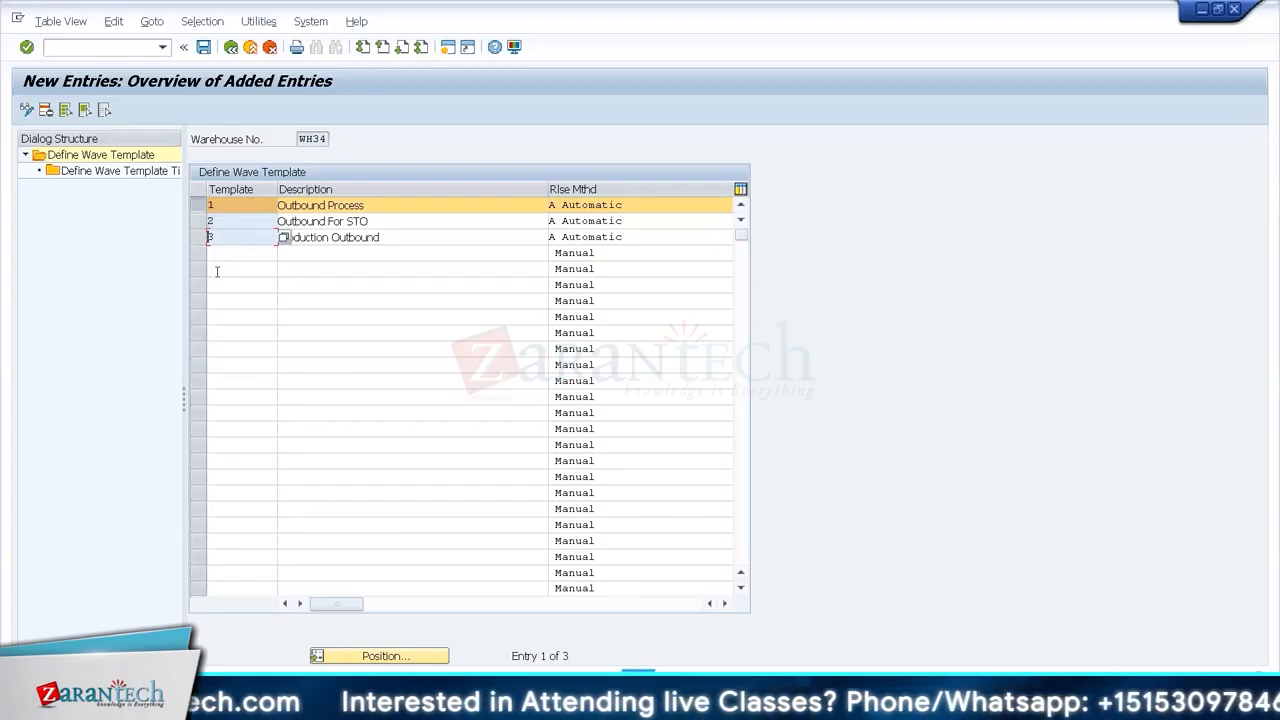
{"action": "left_click_drag", "start_coordinate": [198, 228], "coordinate": [199, 235]}
{"action": "left_click", "coordinate": [199, 207]}
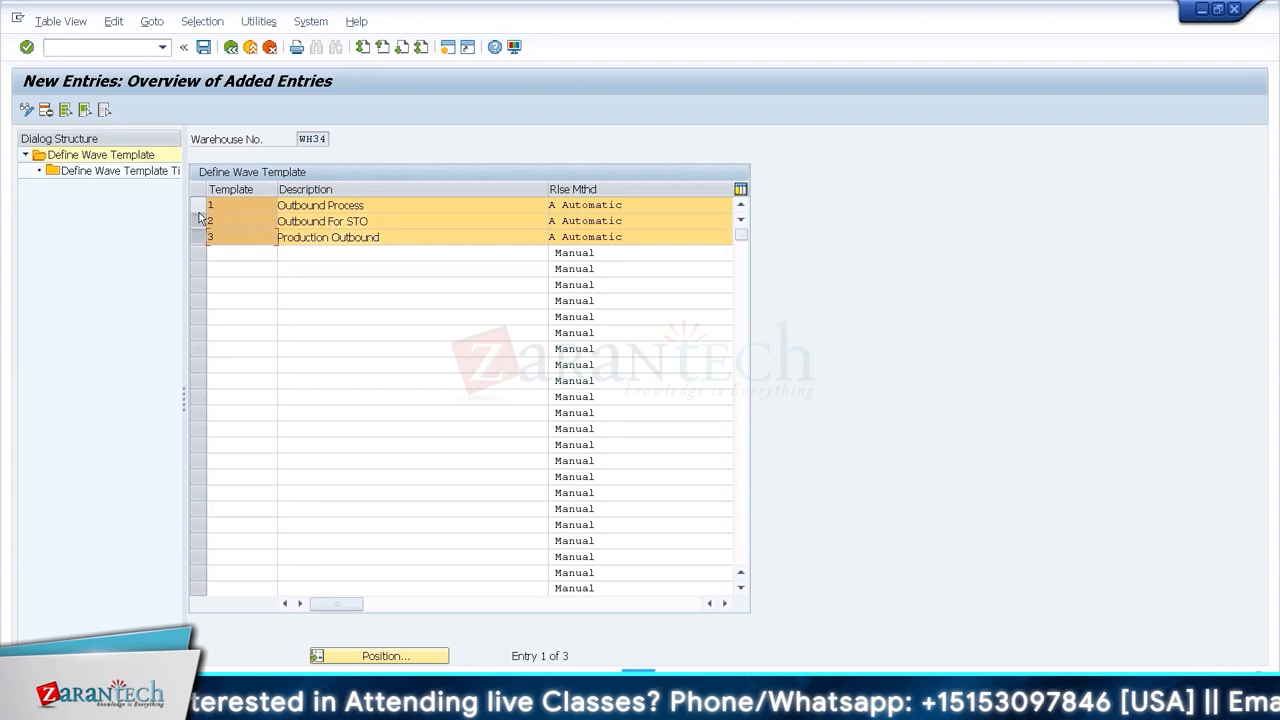
{"action": "left_click", "coordinate": [200, 221]}
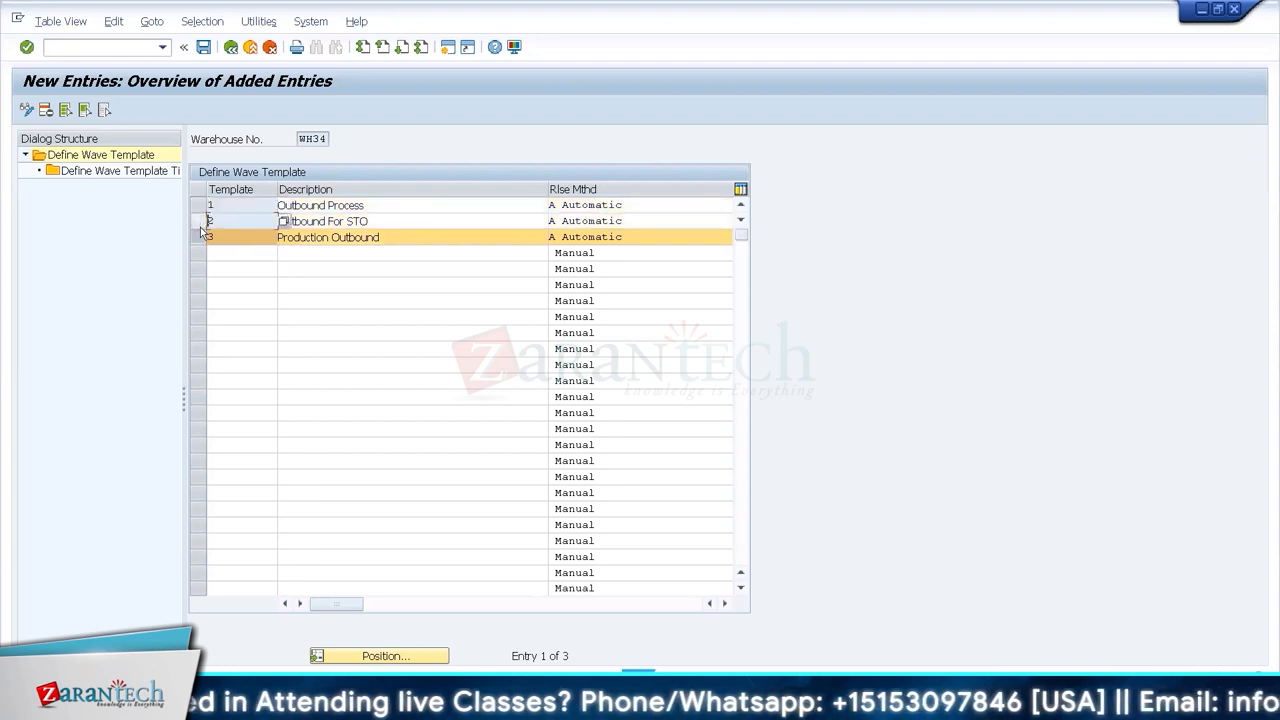
{"action": "left_click", "coordinate": [200, 236]}
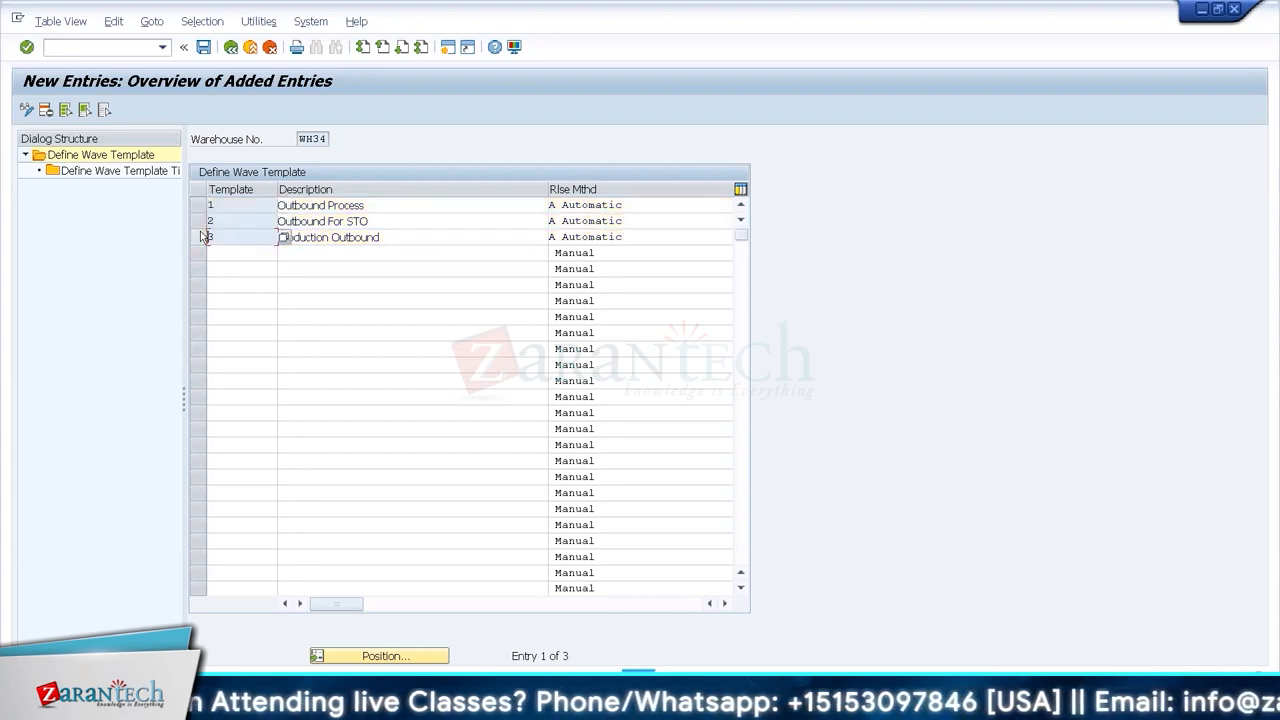
{"action": "left_click", "coordinate": [330, 237]}
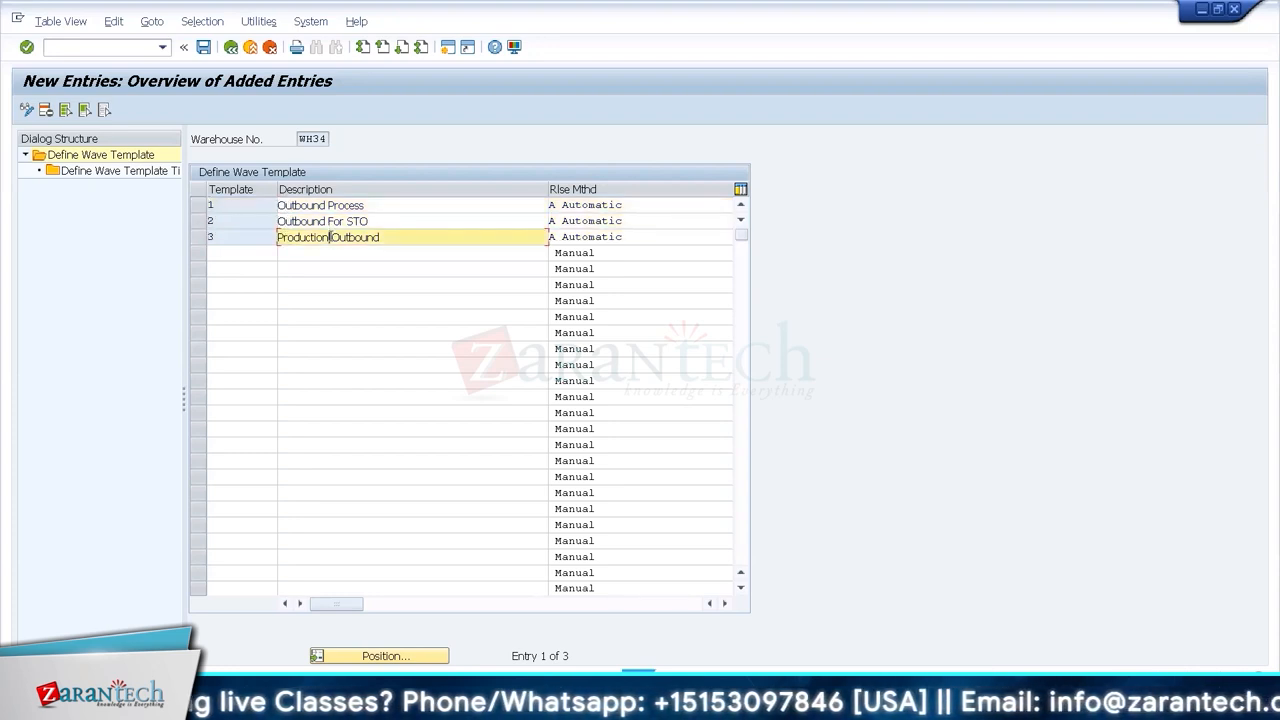
{"action": "key", "text": "alt+Tab"}
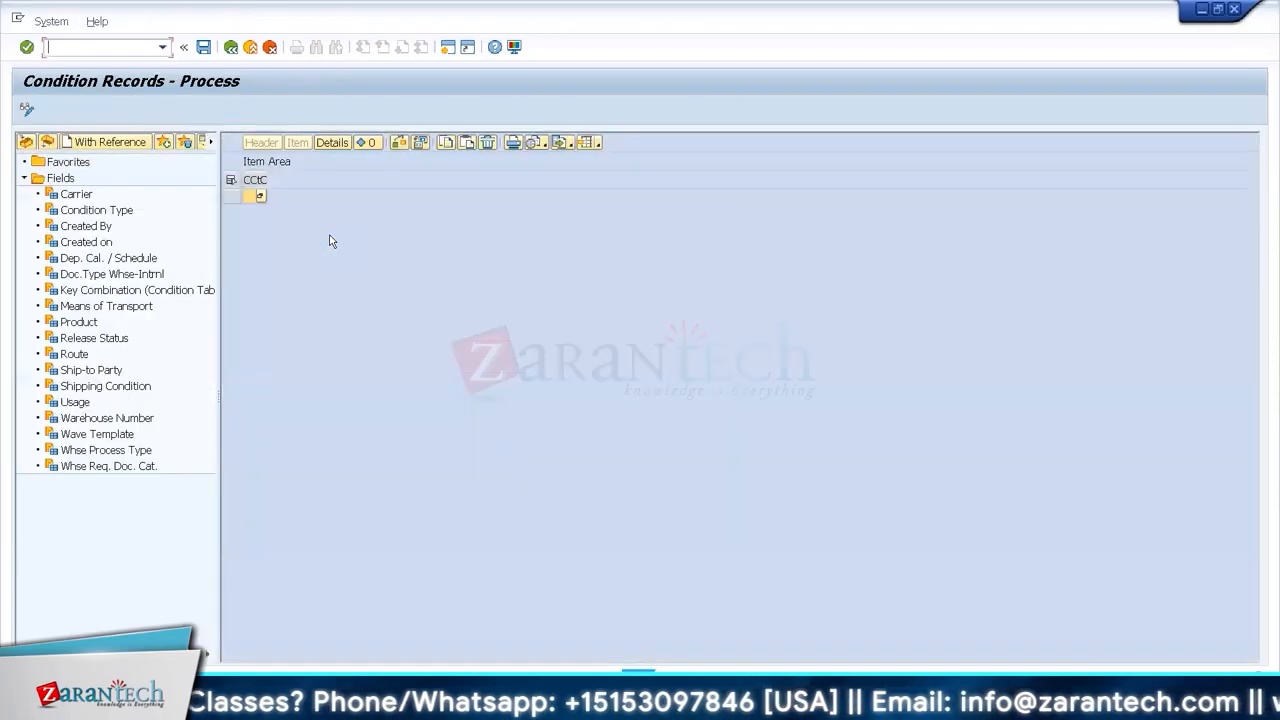
- Reopen the condition records for application WME and maintenance group WME, and start a record with condition type 0ODL
{"action": "left_click", "coordinate": [230, 48]}
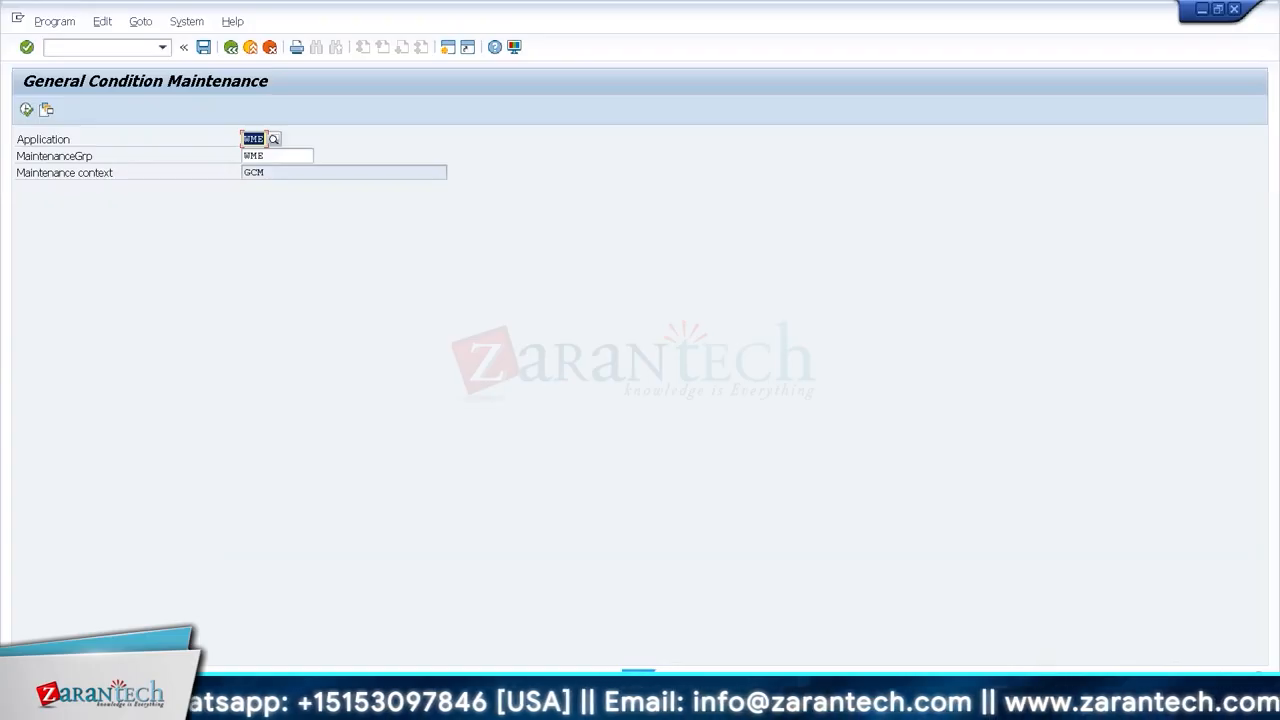
{"action": "left_click", "coordinate": [274, 156]}
{"action": "left_click", "coordinate": [26, 109]}
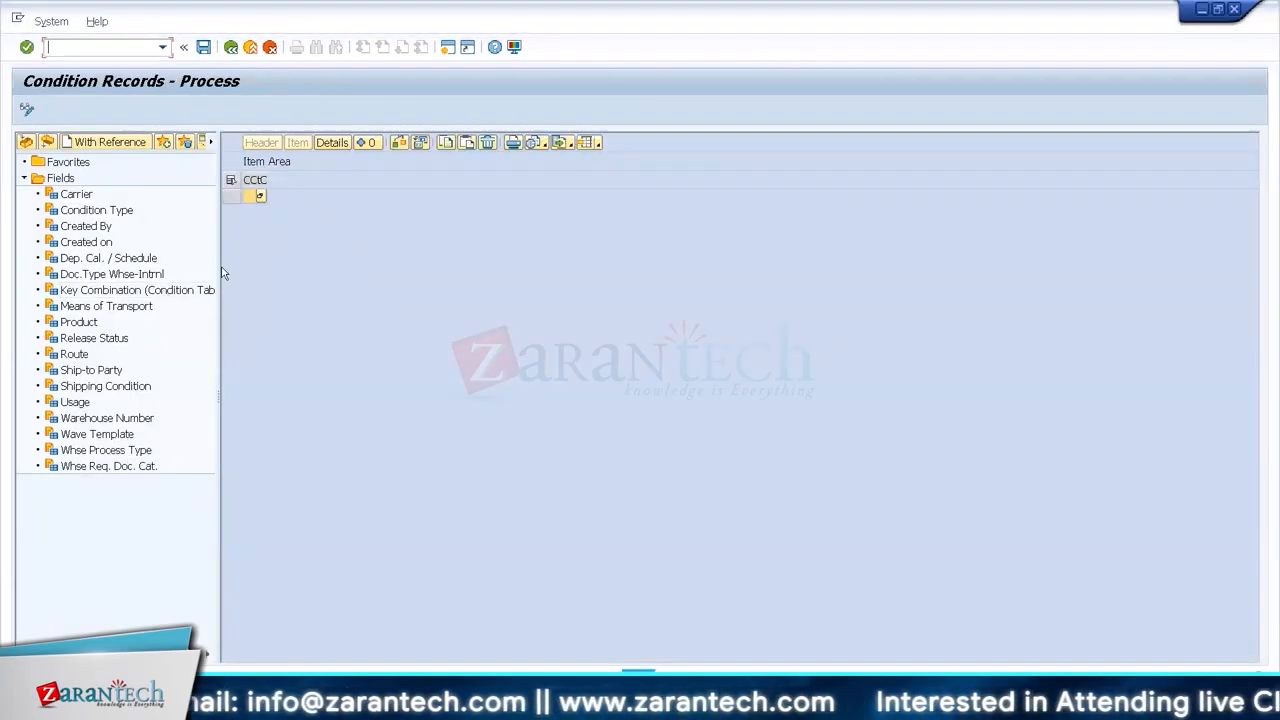
{"action": "left_click", "coordinate": [260, 197]}
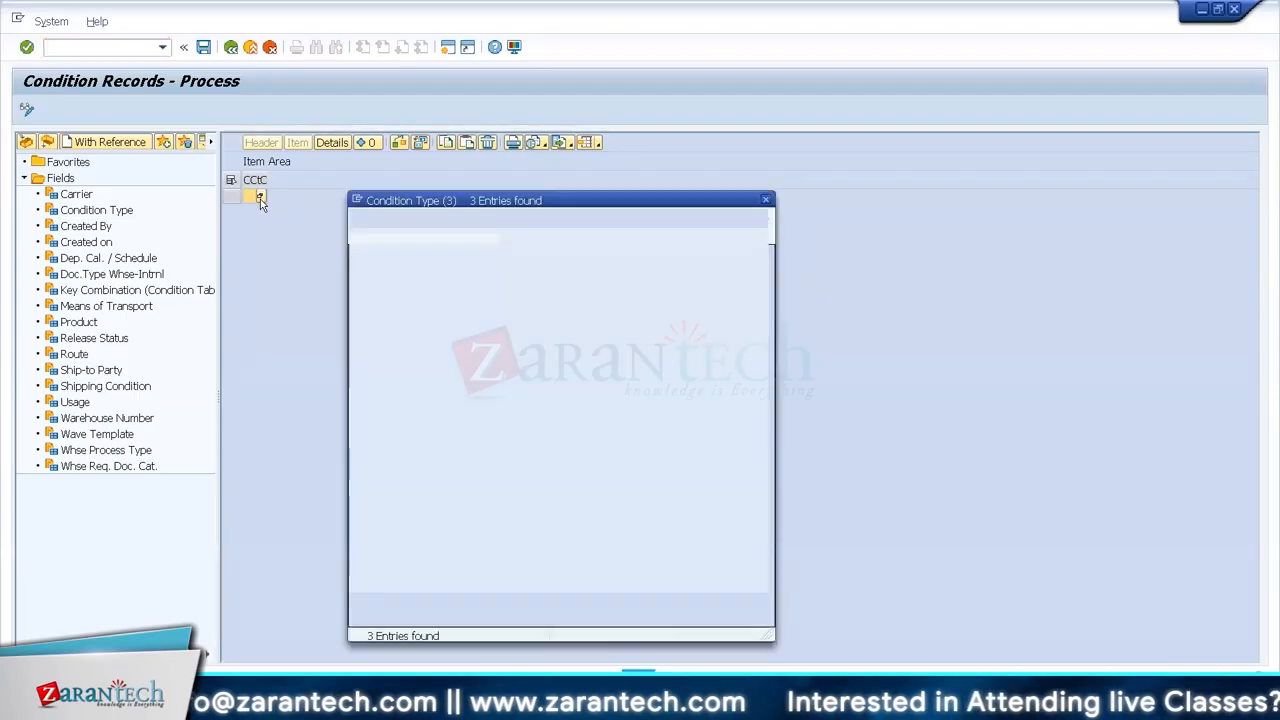
{"action": "double_click", "coordinate": [502, 307]}
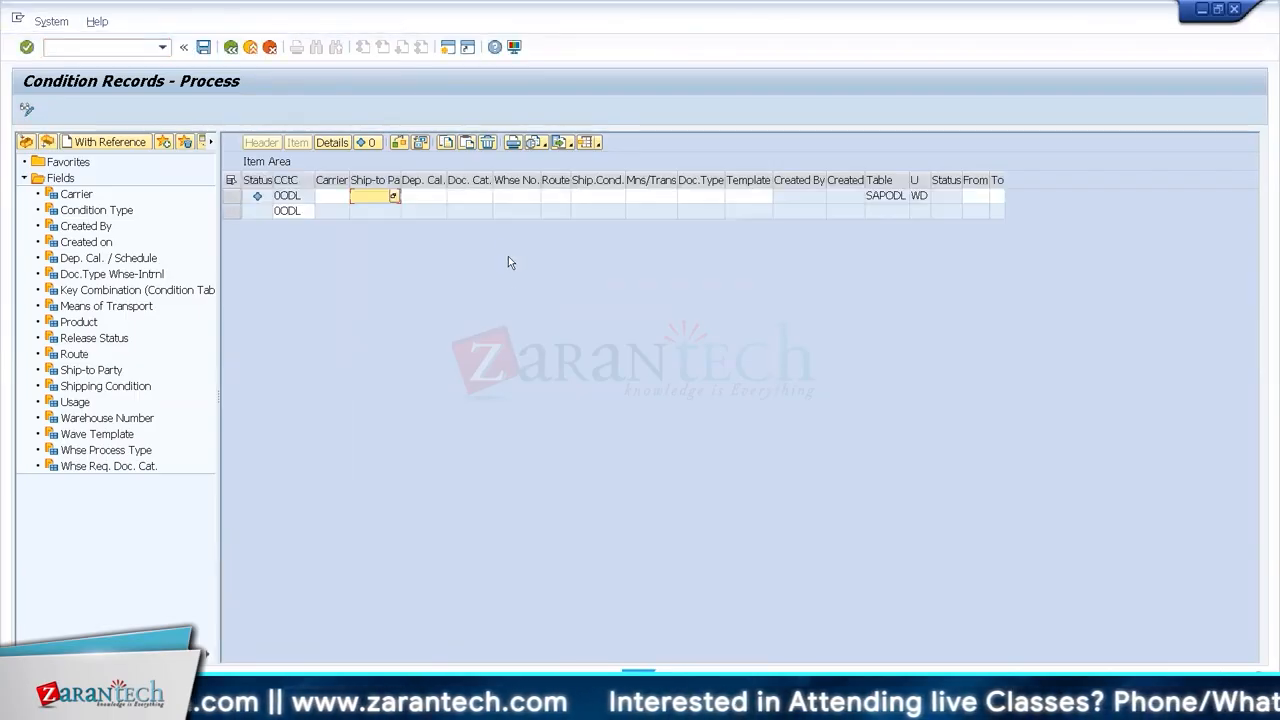
- Assign warehouse number WH34 to the first 0ODL condition record
{"action": "left_click", "coordinate": [481, 198]}
{"action": "left_click", "coordinate": [533, 197]}
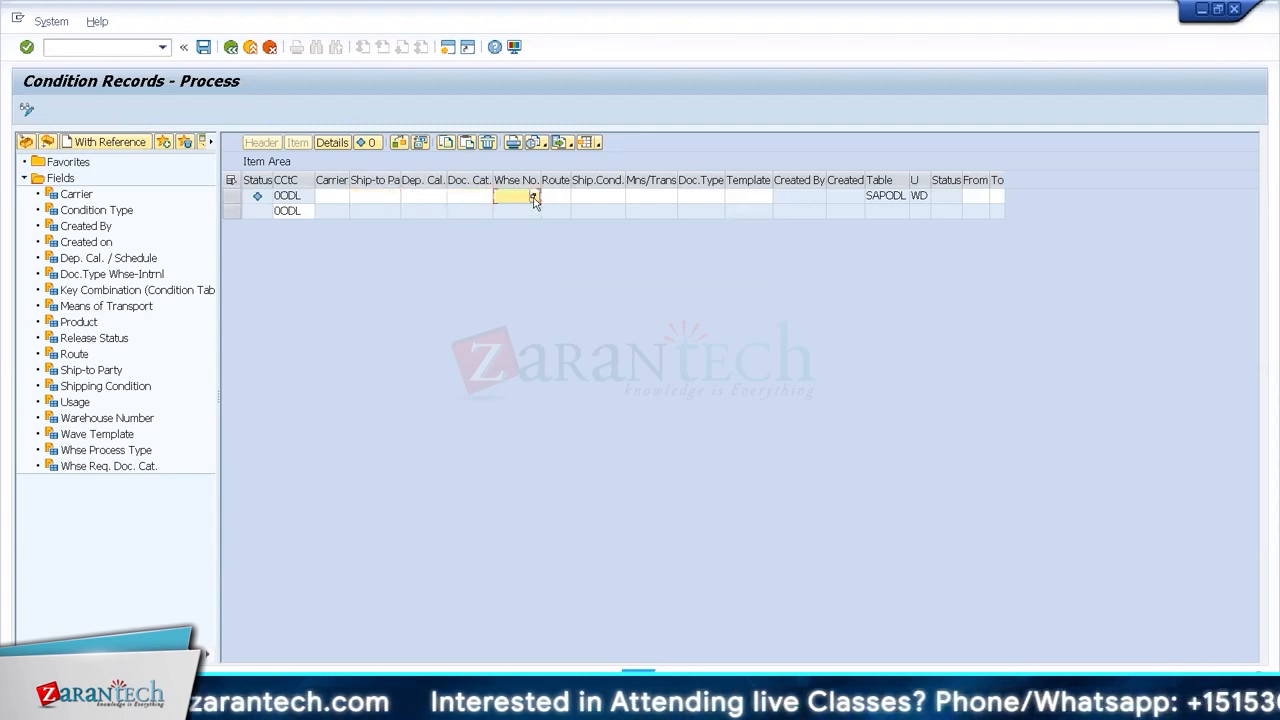
{"action": "left_click", "coordinate": [533, 197]}
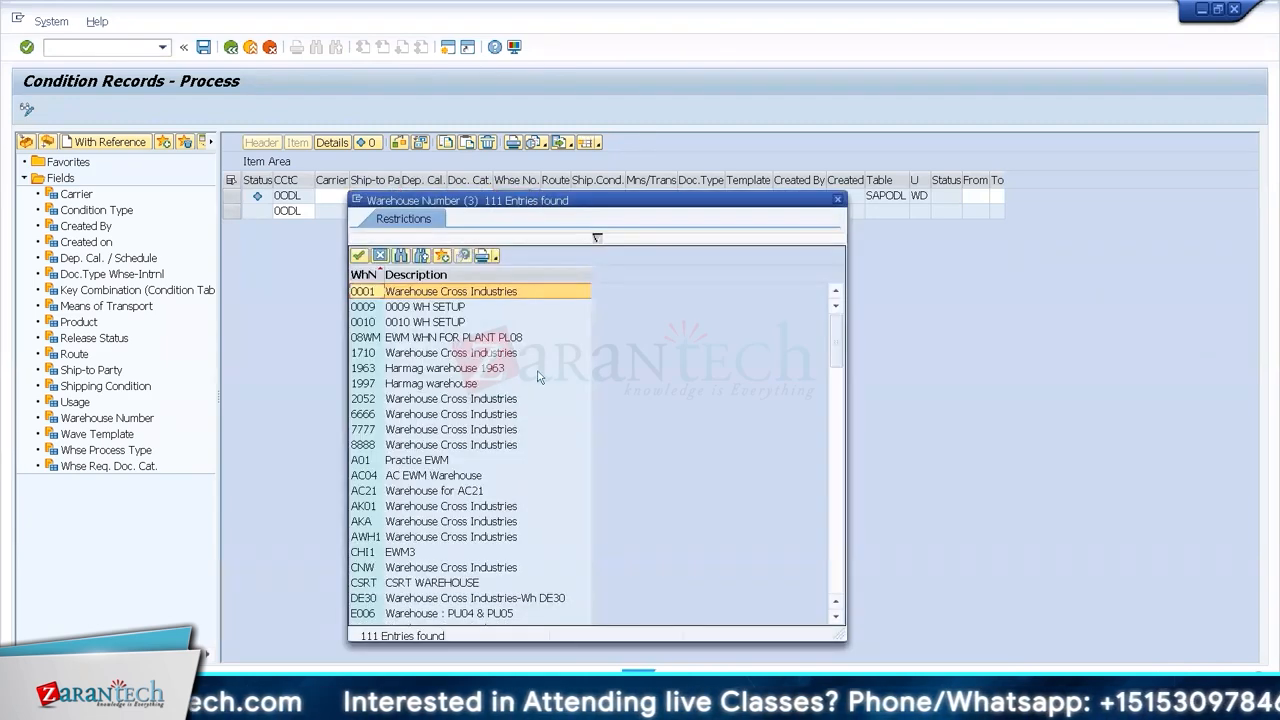
{"action": "left_click", "coordinate": [835, 554]}
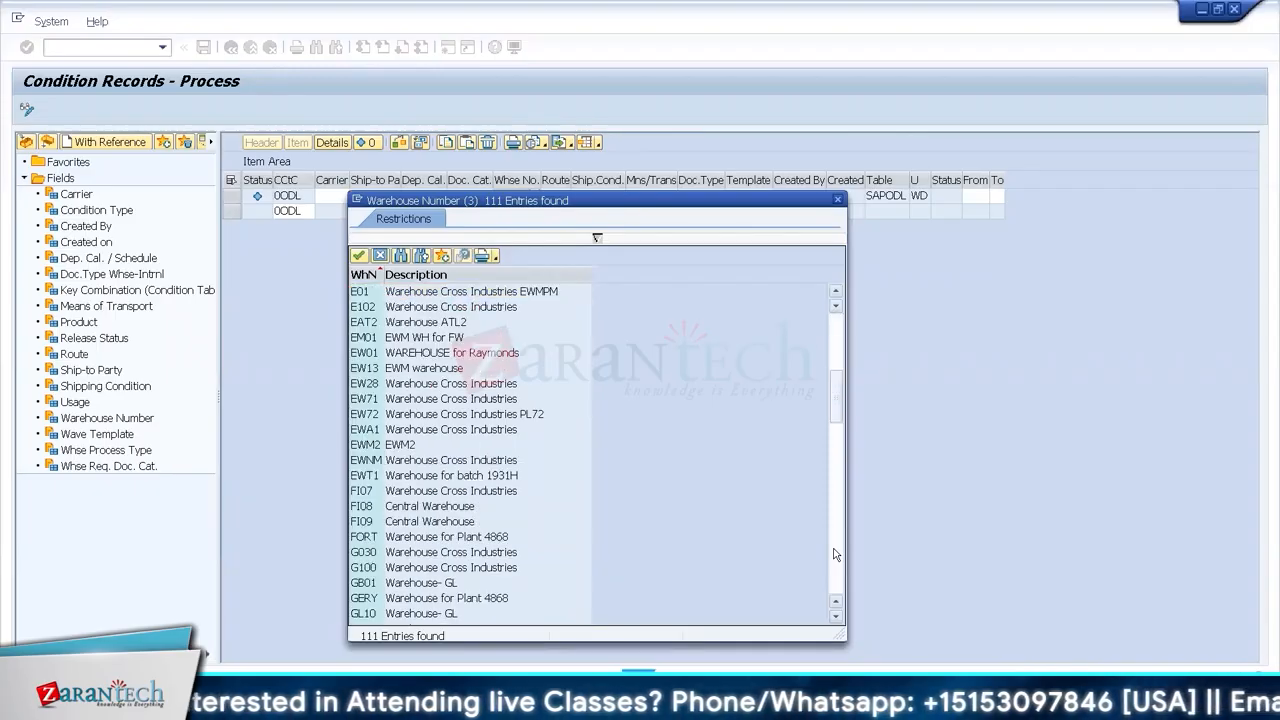
{"action": "left_click", "coordinate": [835, 554]}
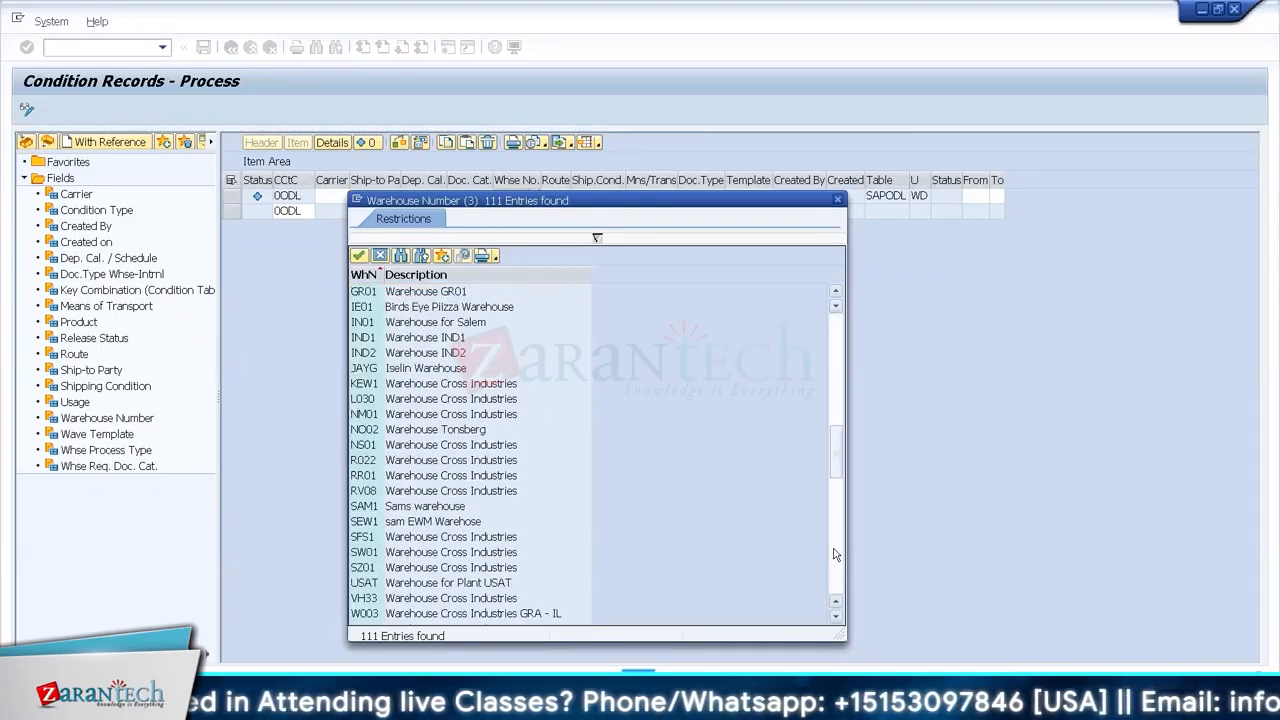
{"action": "left_click", "coordinate": [835, 554]}
{"action": "left_click", "coordinate": [835, 554]}
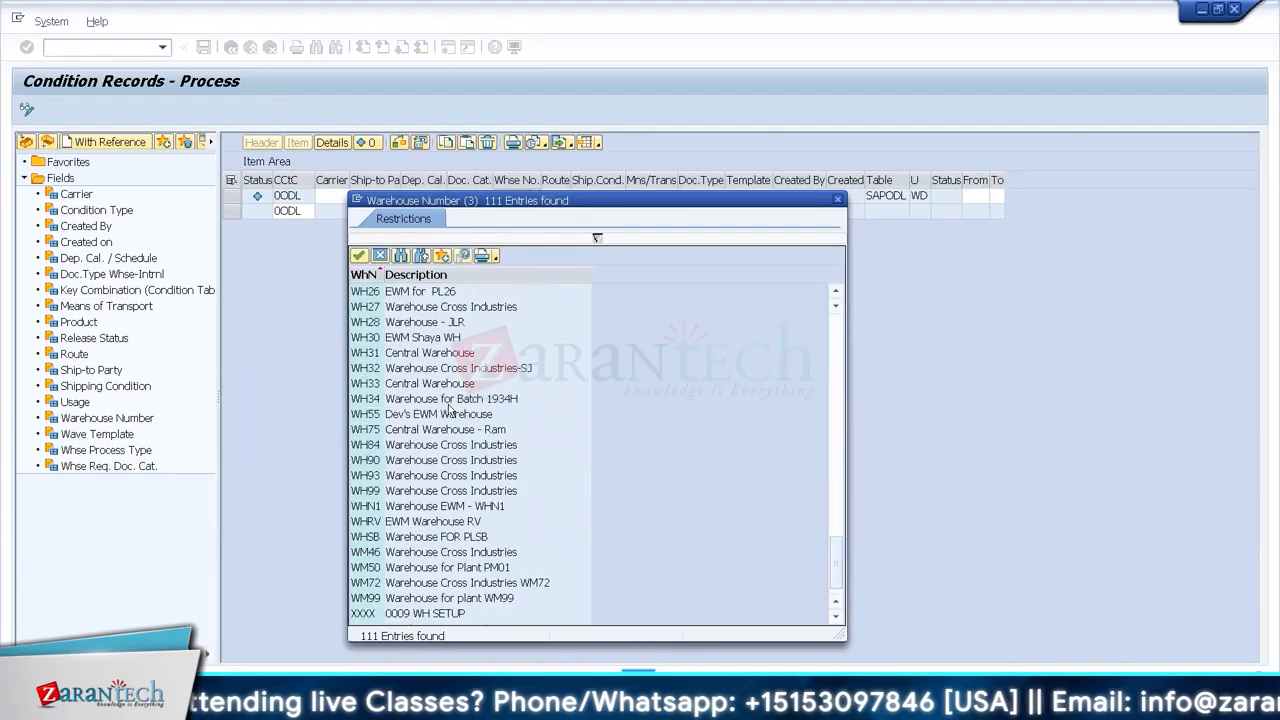
{"action": "double_click", "coordinate": [430, 475]}
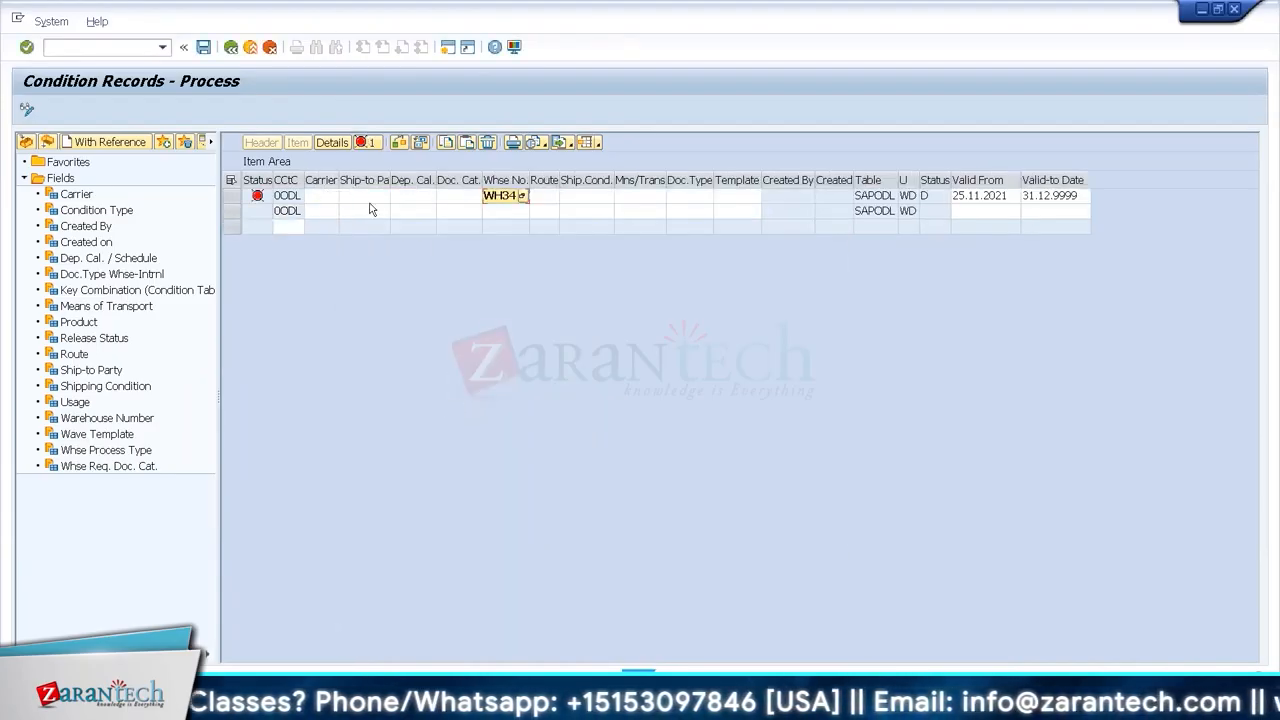
- Set the WH34 condition record's document type to OUTB and its wave template to 1
{"action": "left_click", "coordinate": [365, 196]}
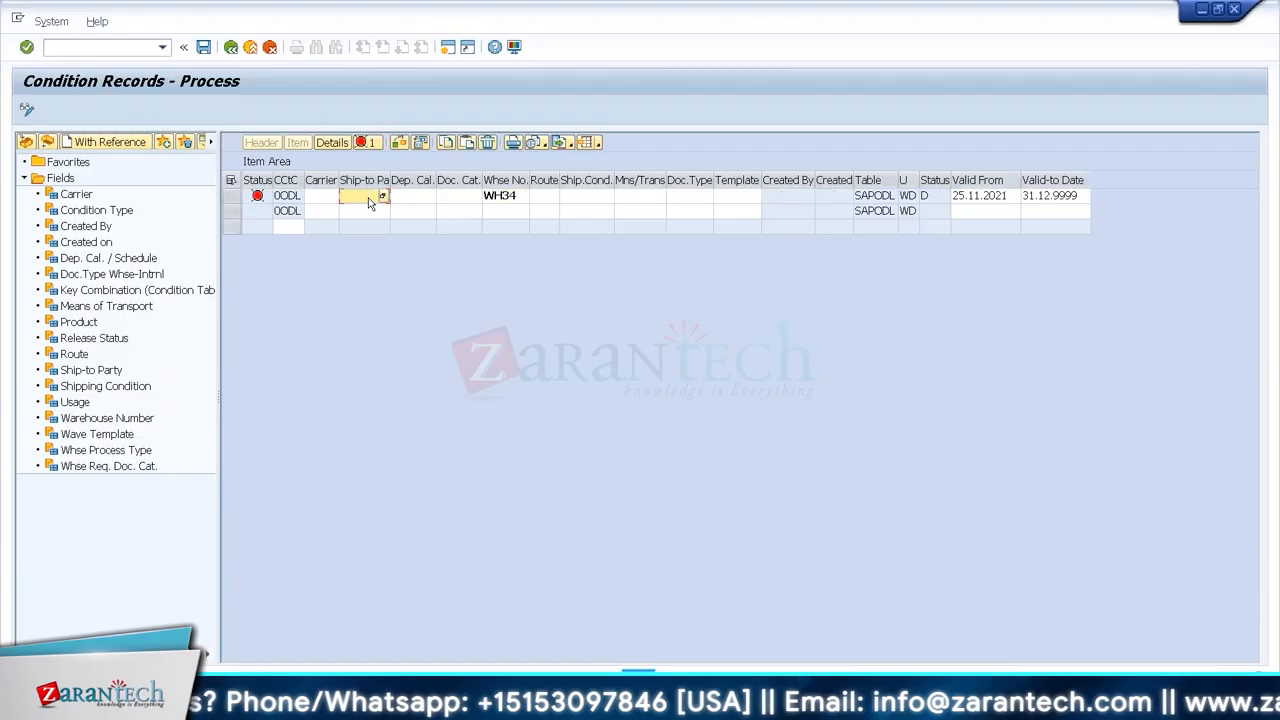
{"action": "left_click", "coordinate": [537, 198]}
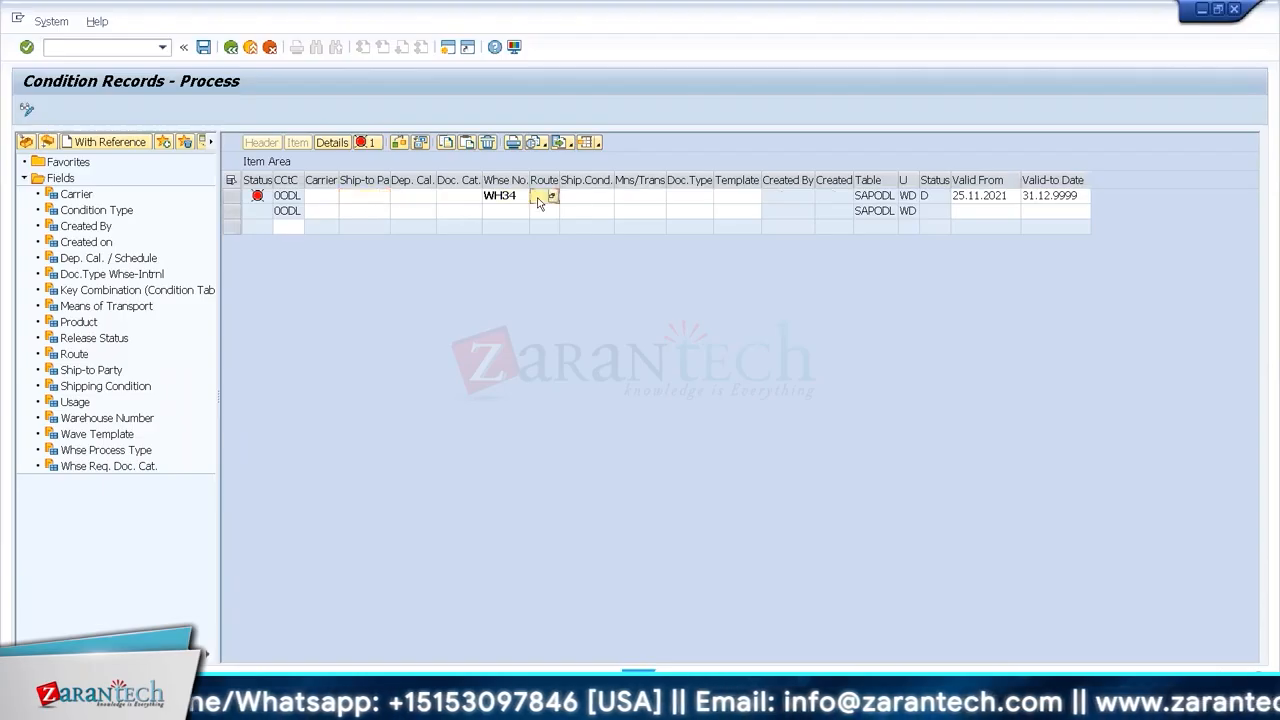
{"action": "left_click", "coordinate": [698, 198]}
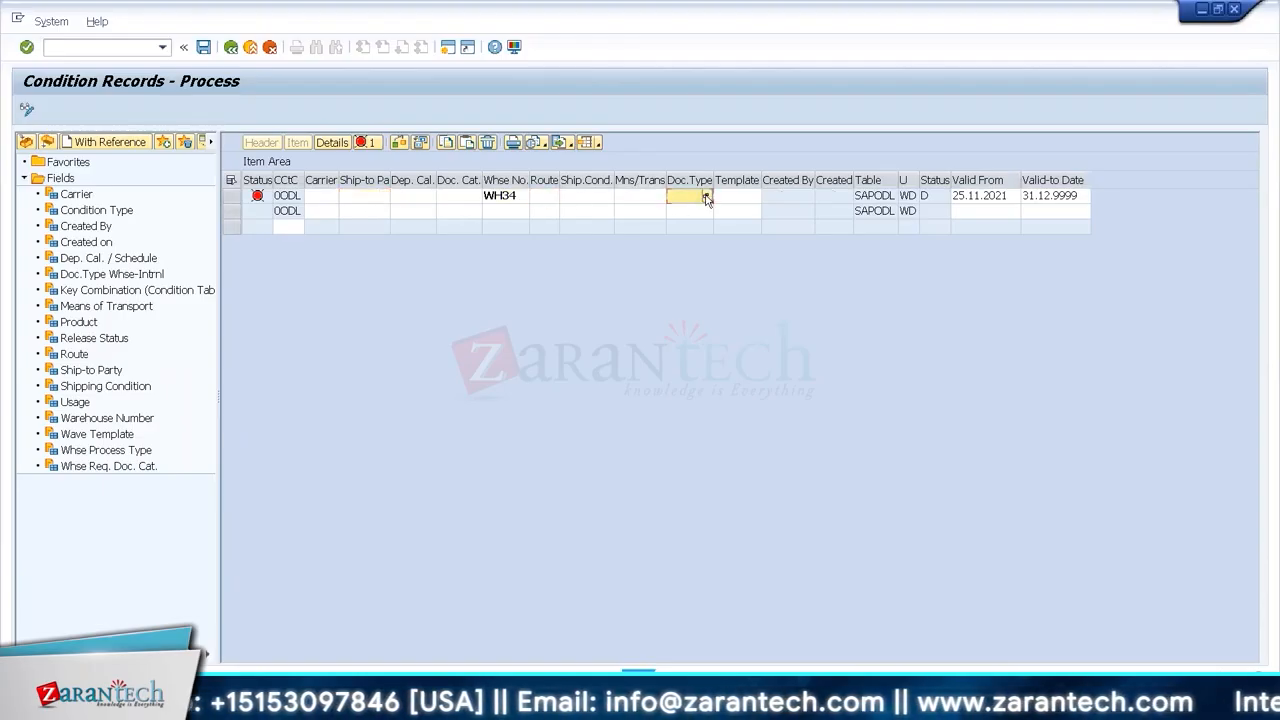
{"action": "type", "text": "PUTB"}
{"action": "key", "text": "Tab"}
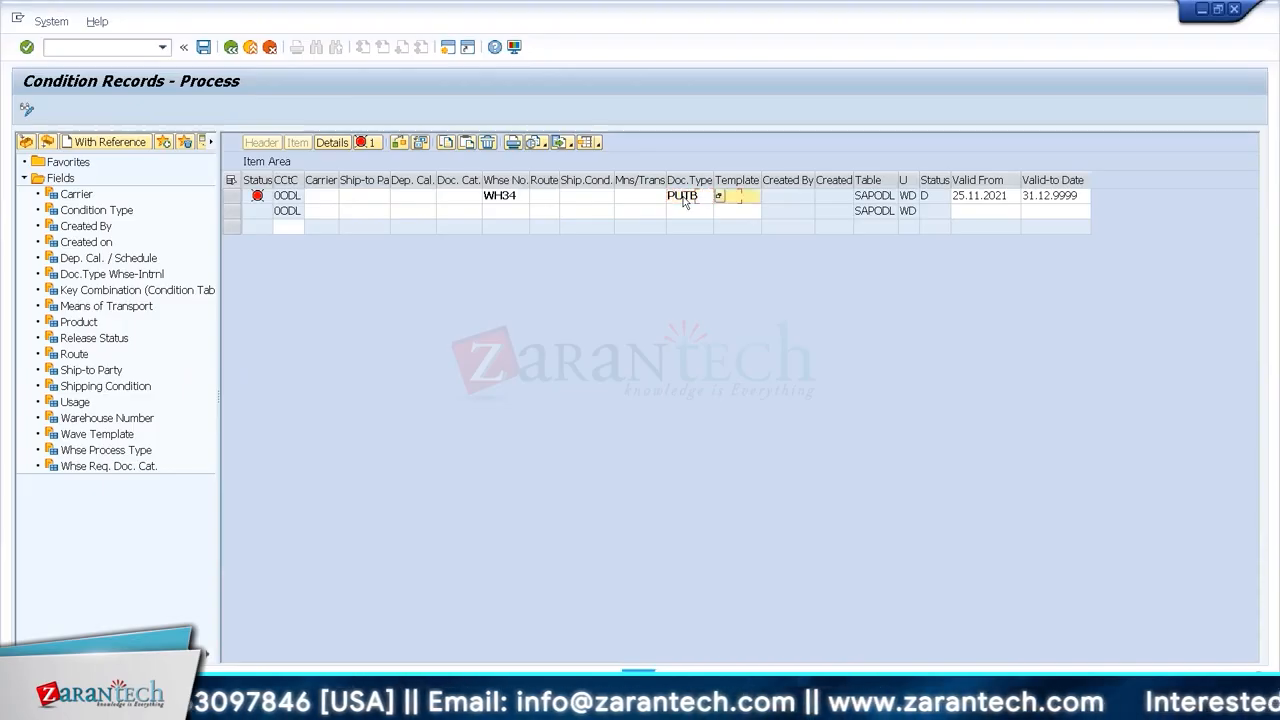
{"action": "double_click", "coordinate": [685, 197]}
{"action": "type", "text": "OUTB"}
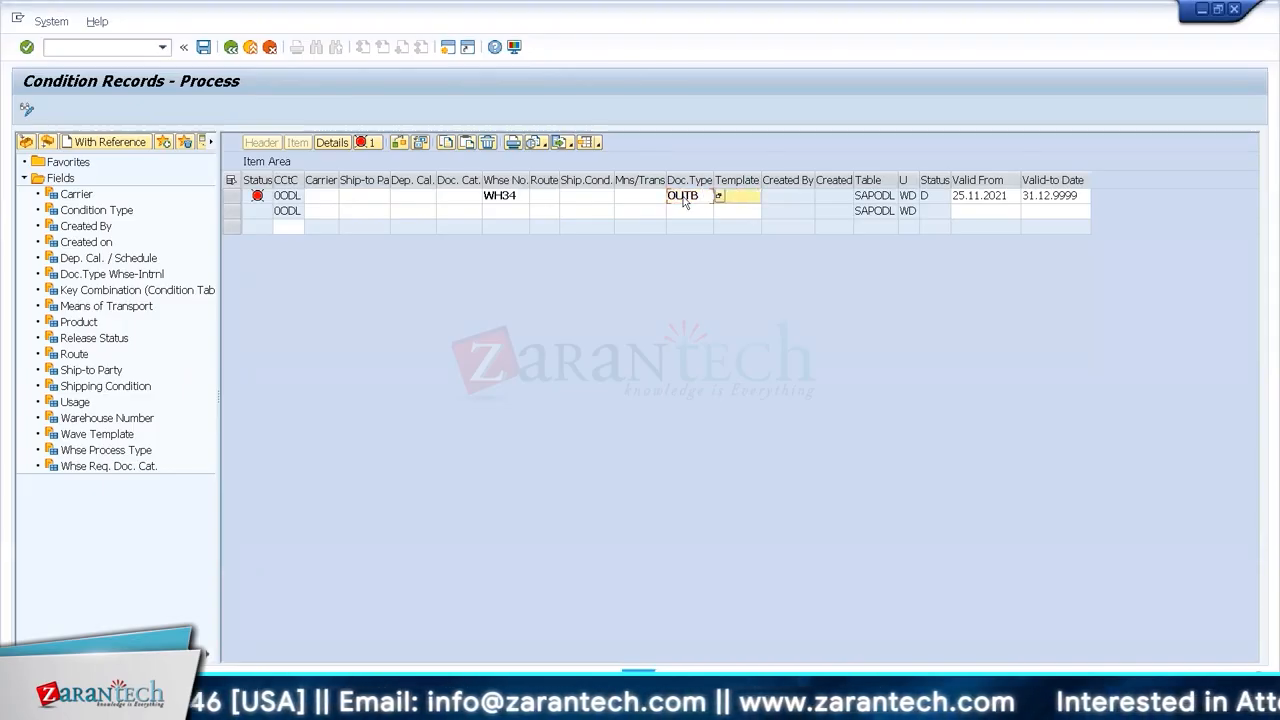
{"action": "type", "text": "1"}
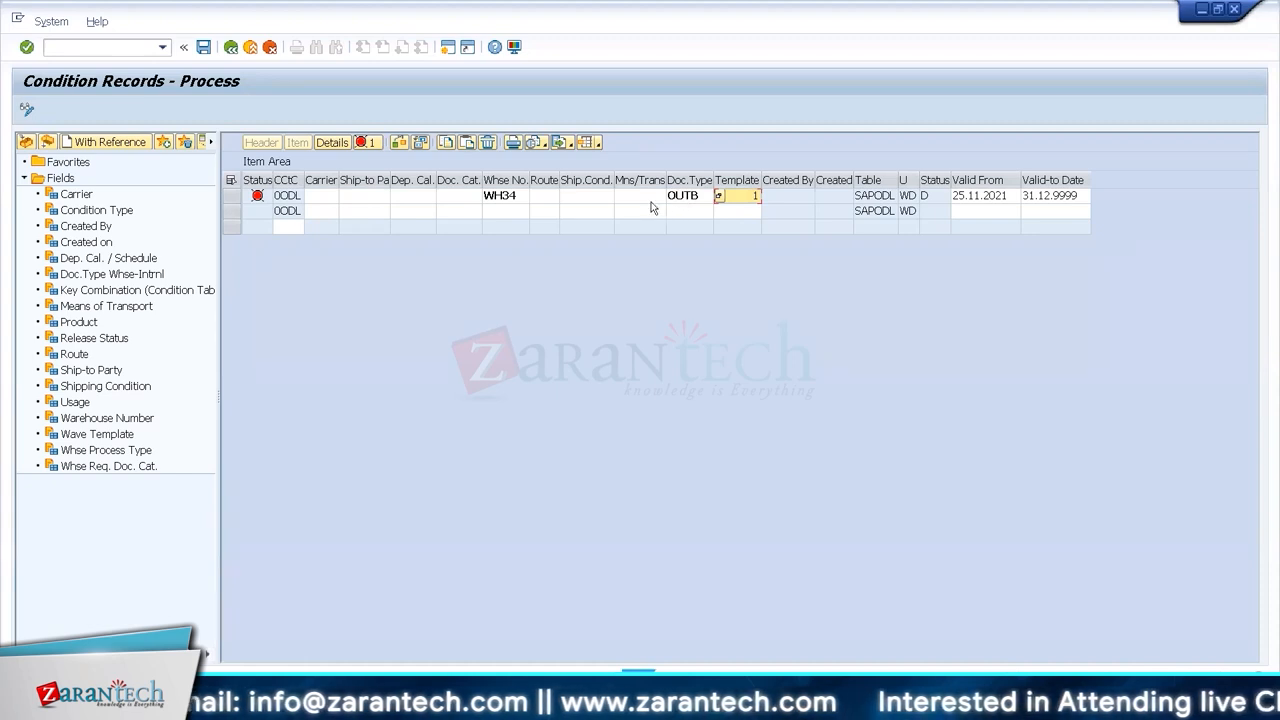
- Check the record's error details and set its document category to PDO (Outbound Delivery Order)
{"action": "left_click", "coordinate": [369, 143]}
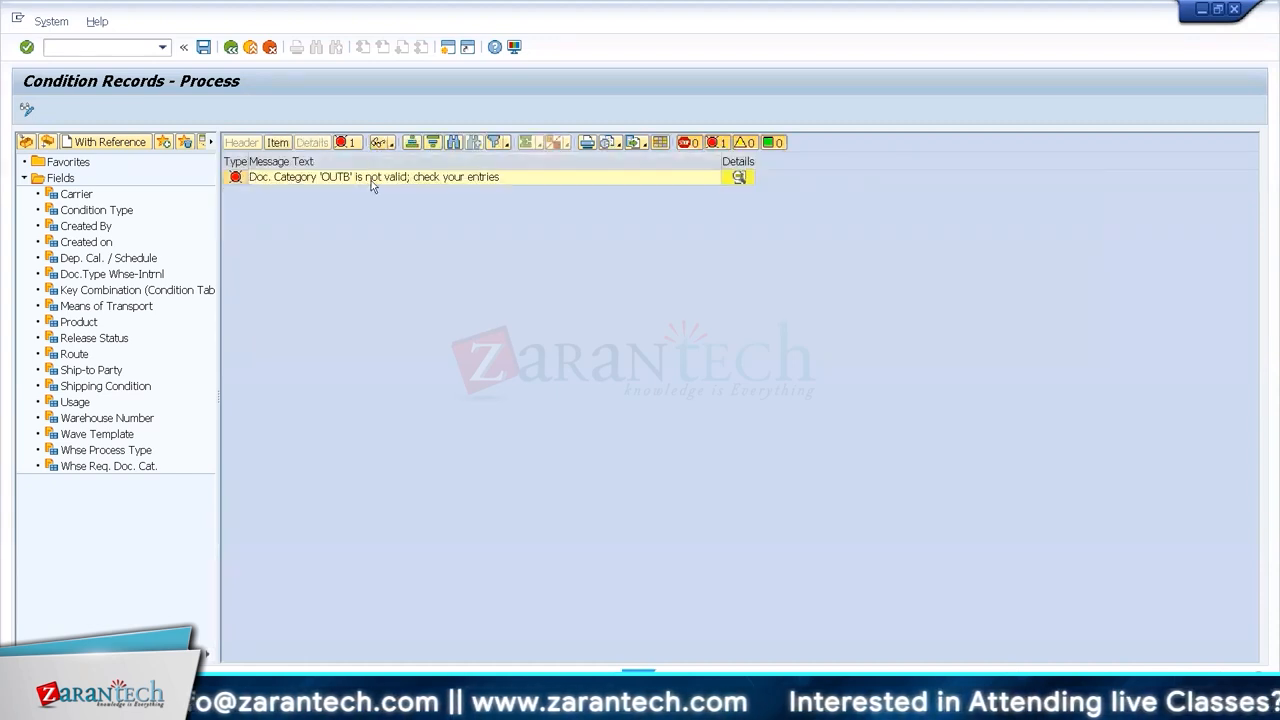
{"action": "left_click", "coordinate": [279, 144]}
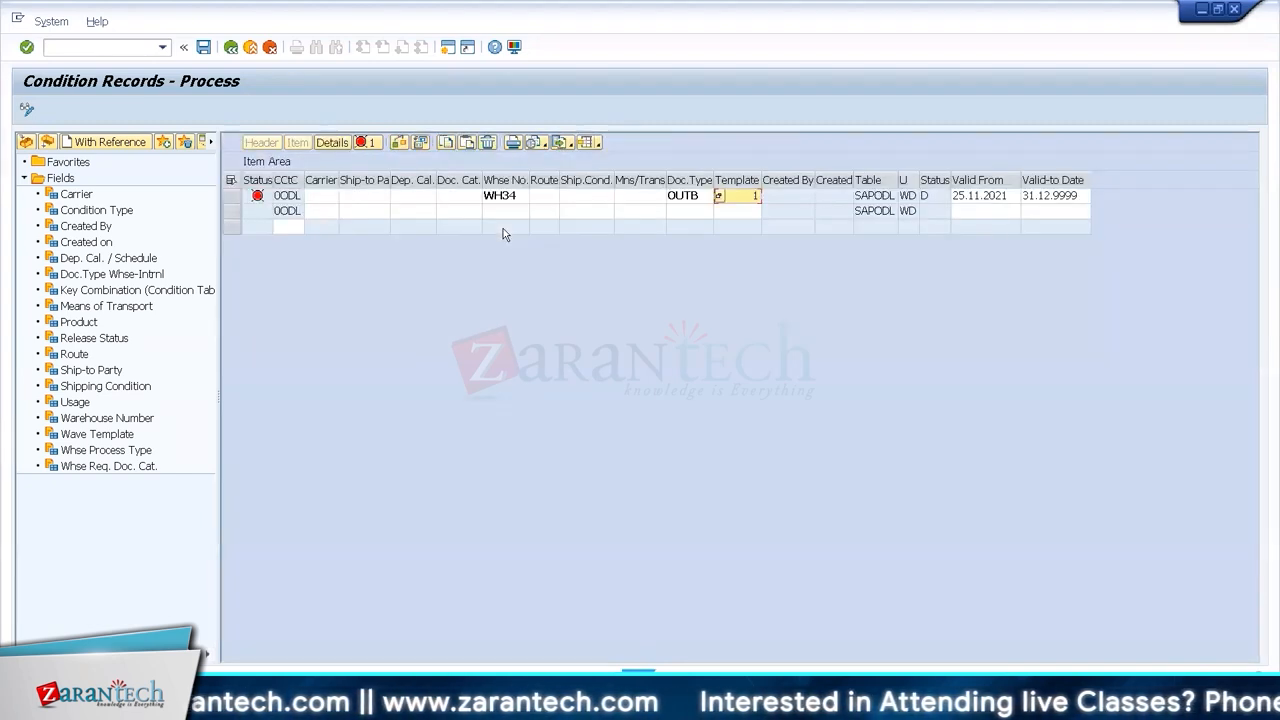
{"action": "left_click", "coordinate": [470, 197]}
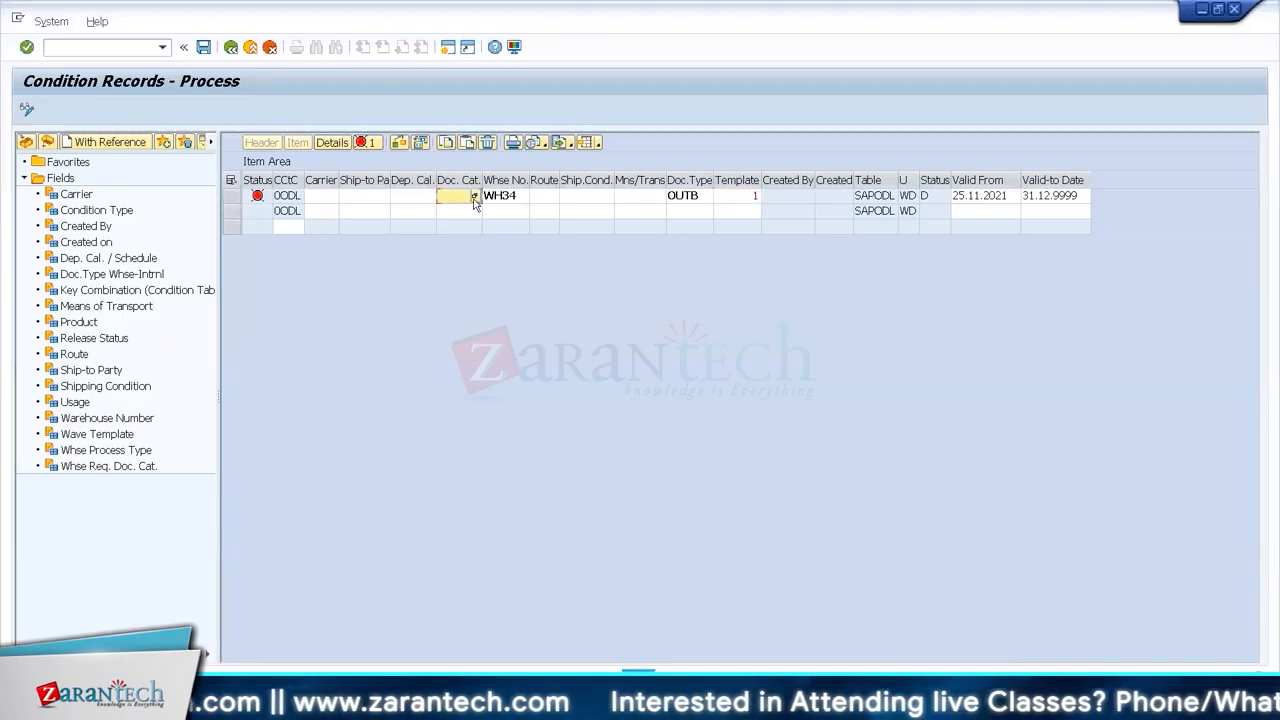
{"action": "left_click", "coordinate": [475, 197]}
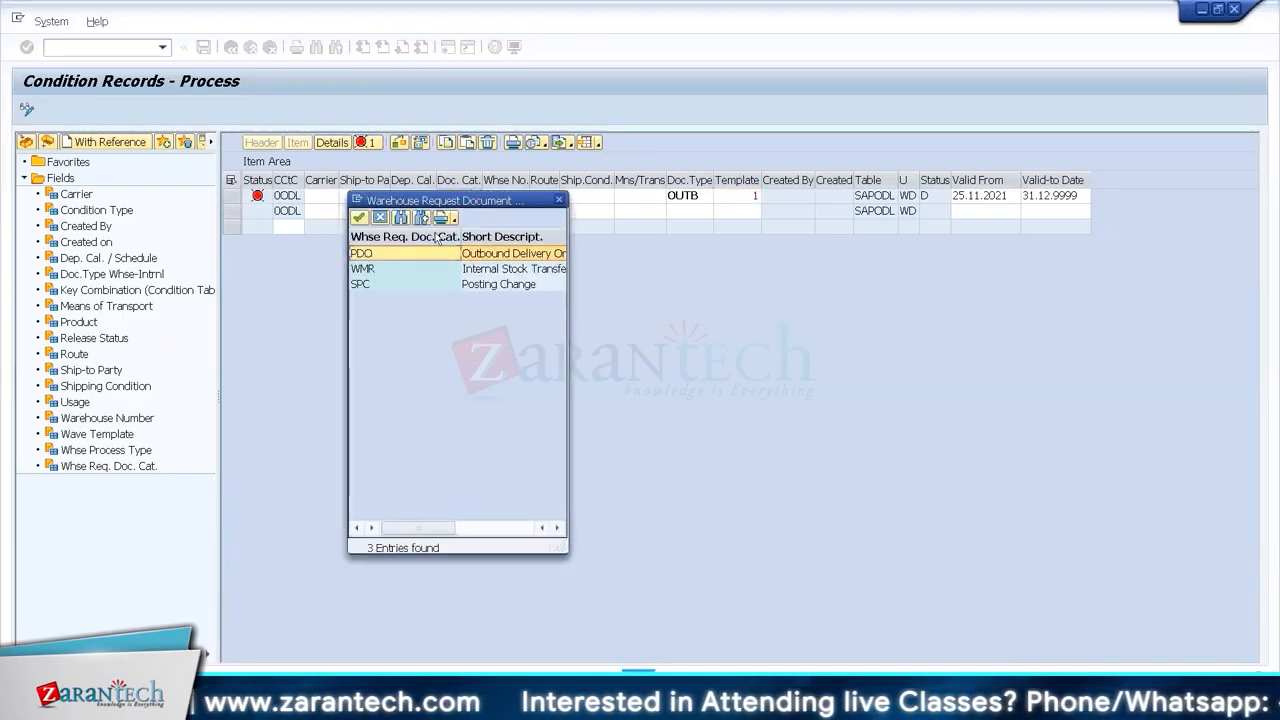
{"action": "double_click", "coordinate": [455, 253]}
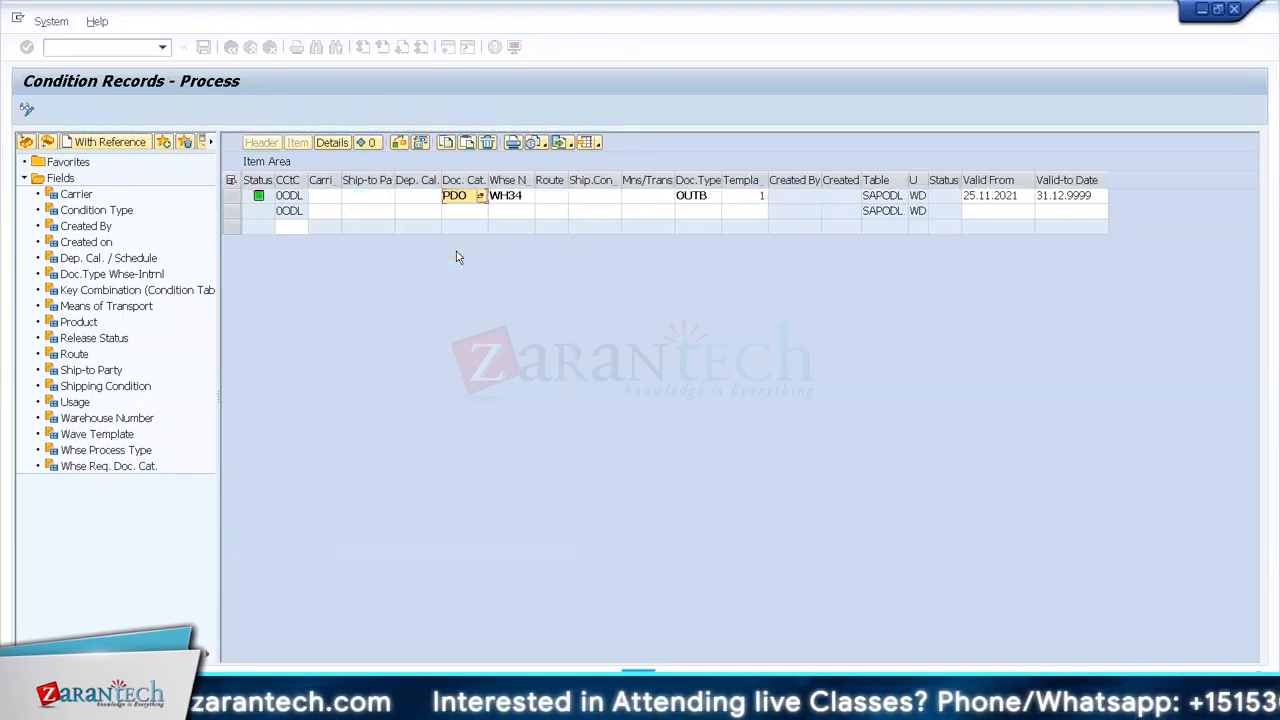
- Check the document type and template of the WH34 condition record and save it
{"action": "left_click", "coordinate": [689, 198]}
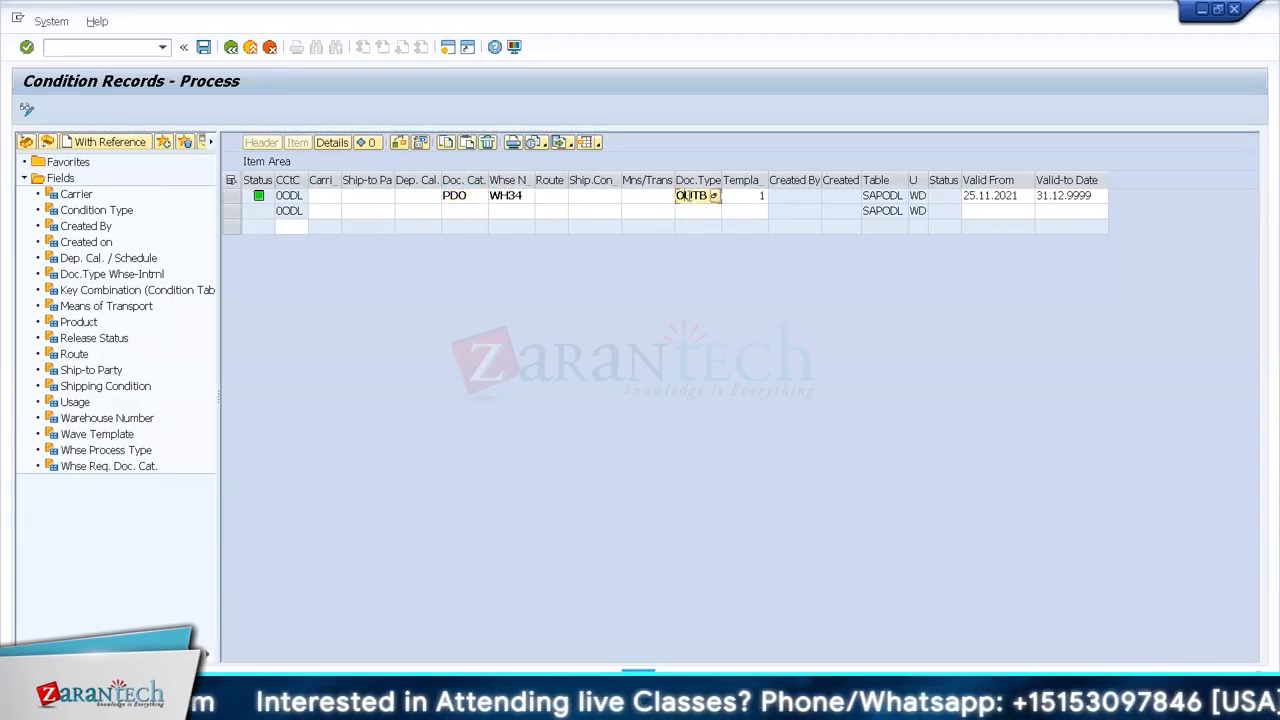
{"action": "left_click", "coordinate": [756, 201]}
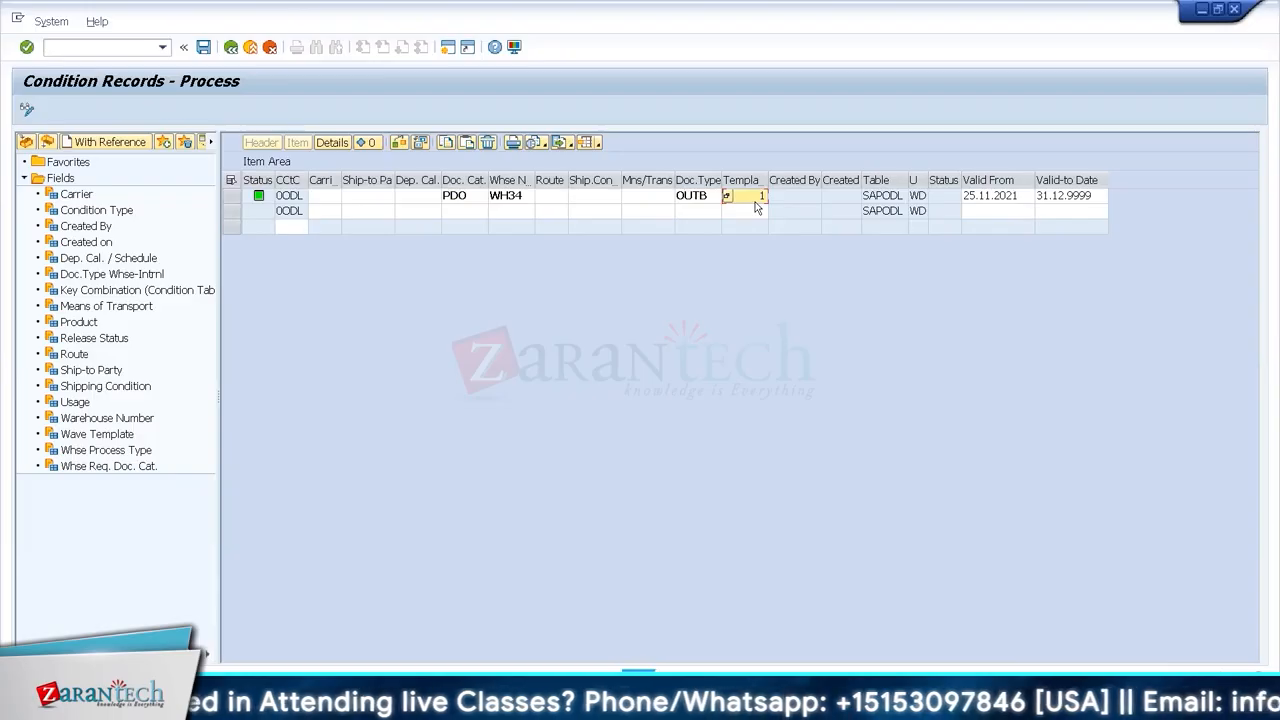
{"action": "left_click", "coordinate": [203, 47]}
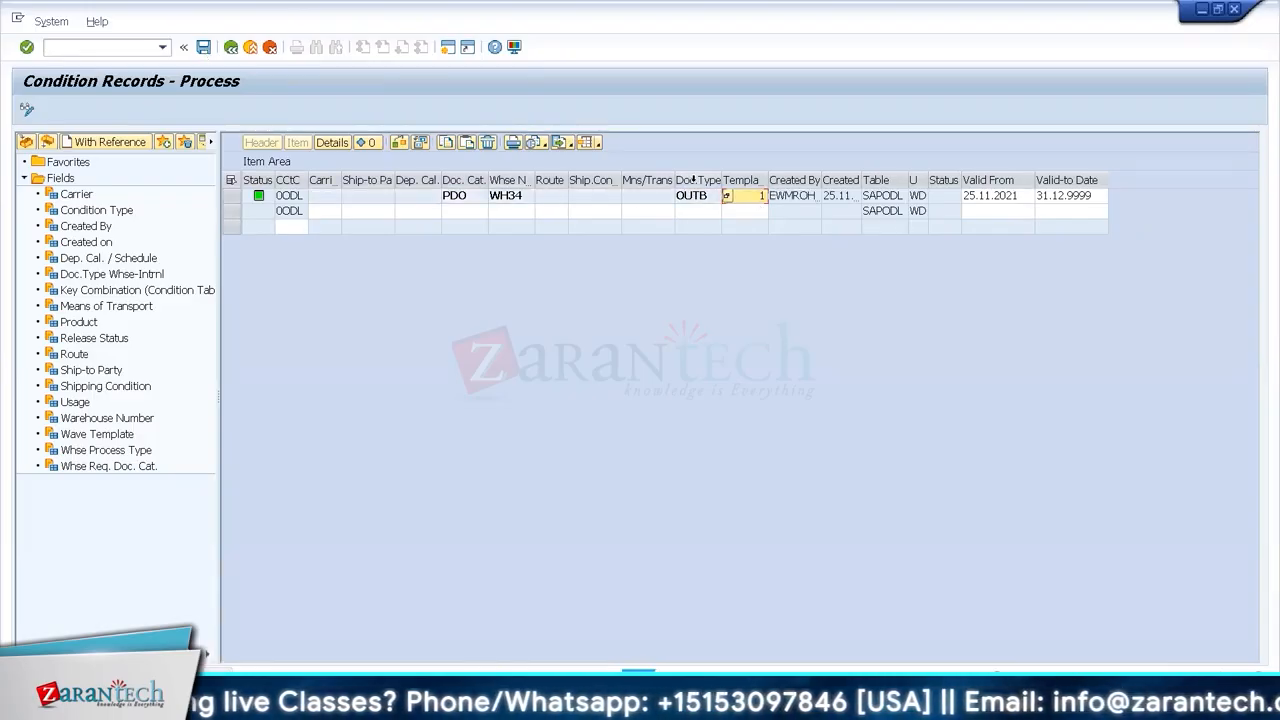
{"action": "left_click", "coordinate": [697, 182]}
- Open outbound delivery order maintenance in a separate session and search warehouse WH34's orders without specific criteria
{"action": "left_click", "coordinate": [45, 47]}
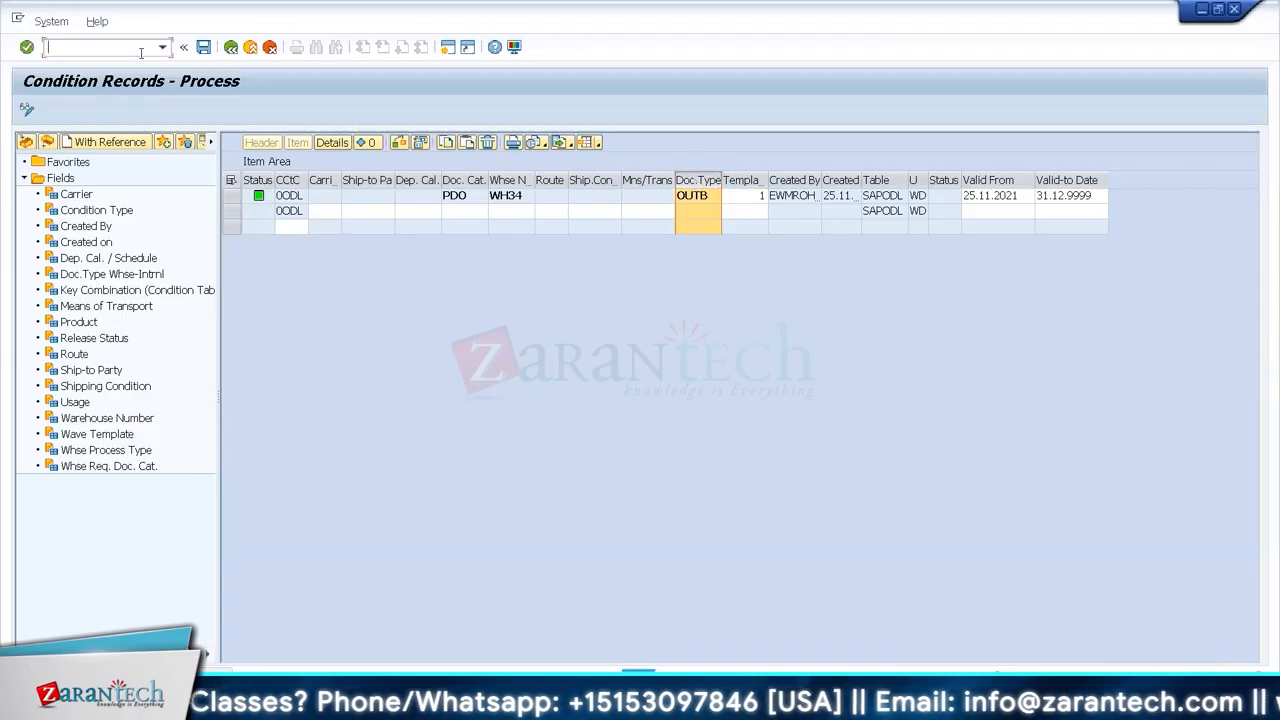
{"action": "type", "text": "/o/scwm"}
{"action": "key", "text": "Return"}
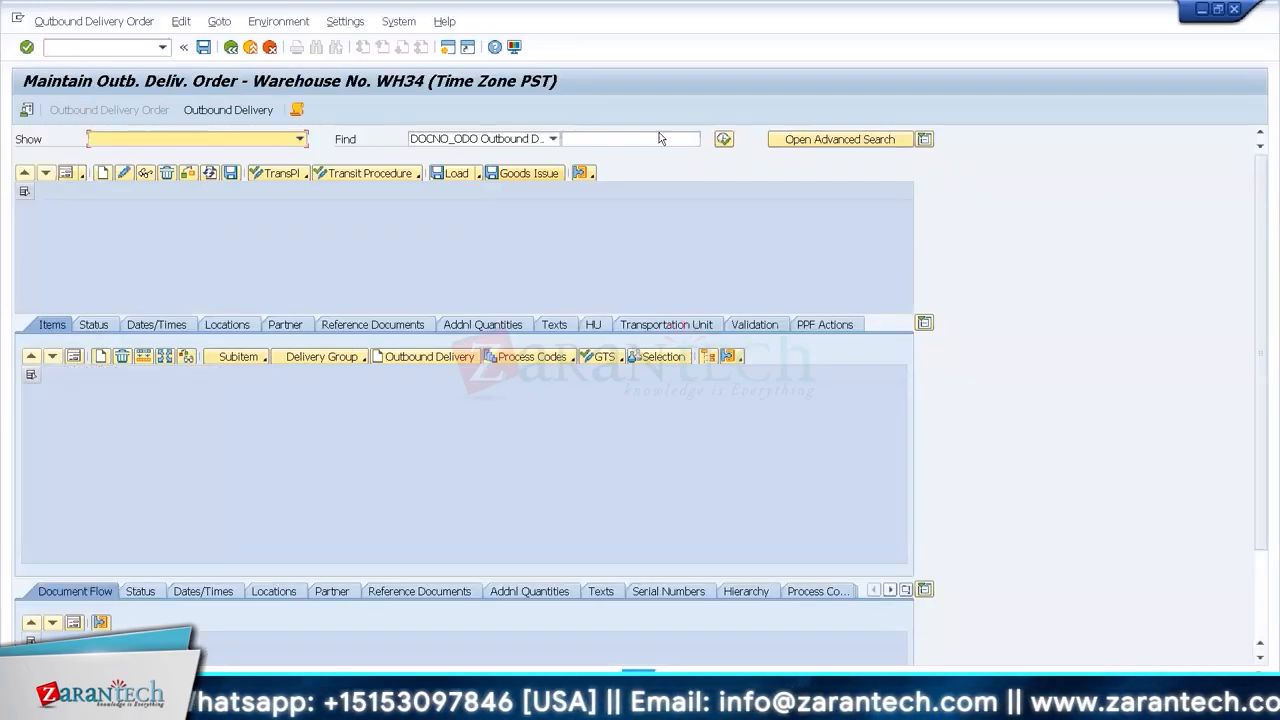
{"action": "left_click", "coordinate": [724, 139]}
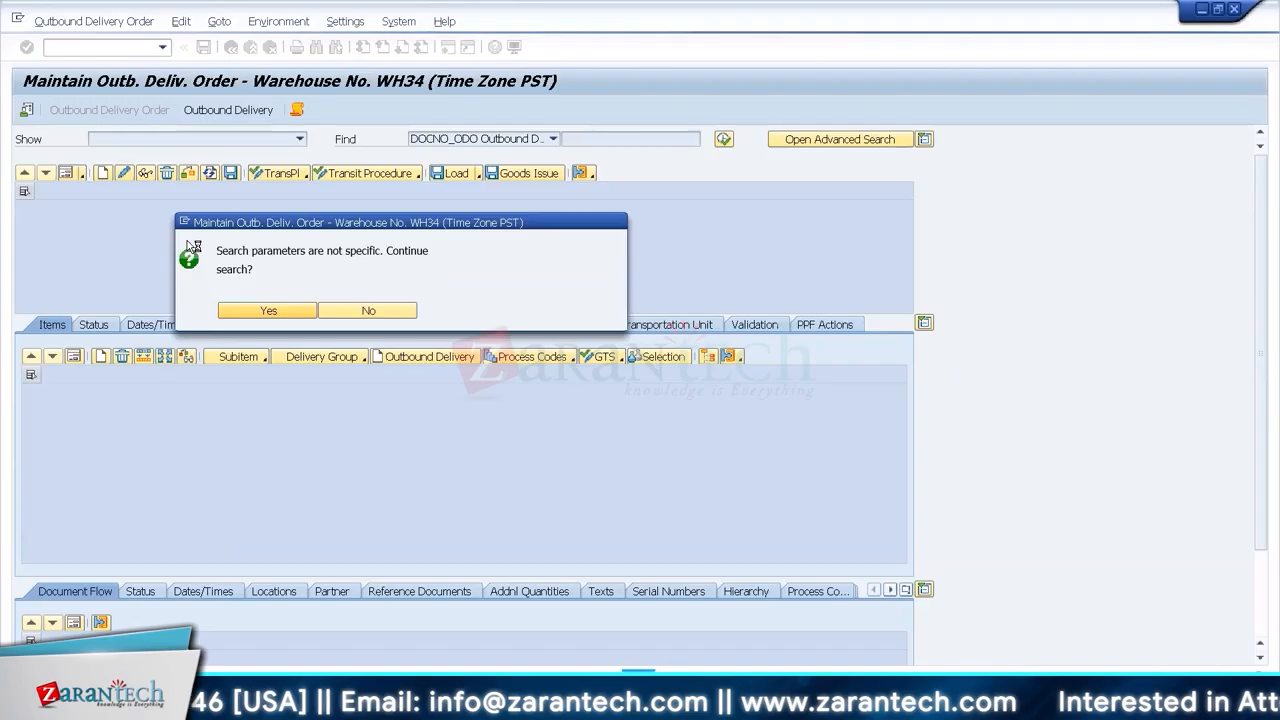
{"action": "key", "text": "Return"}
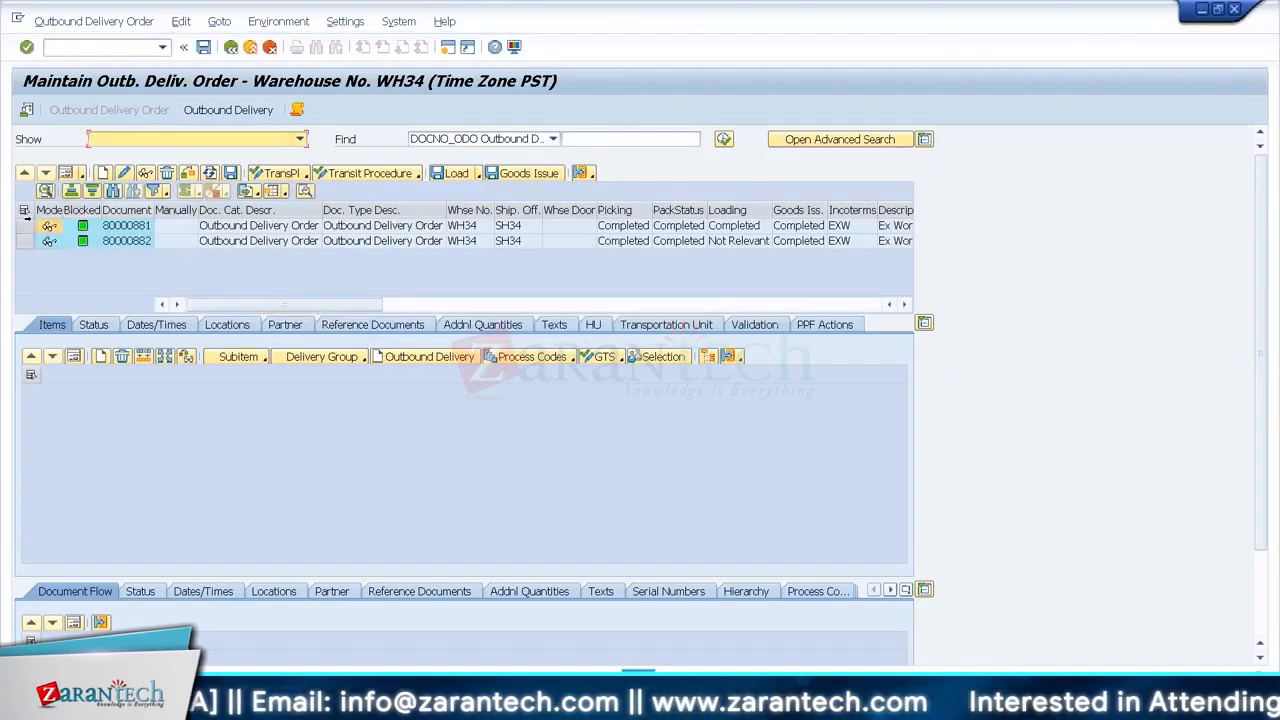
- Open the first listed outbound delivery order in form view and check its document category and document type
{"action": "left_click", "coordinate": [24, 225]}
{"action": "left_click", "coordinate": [66, 174]}
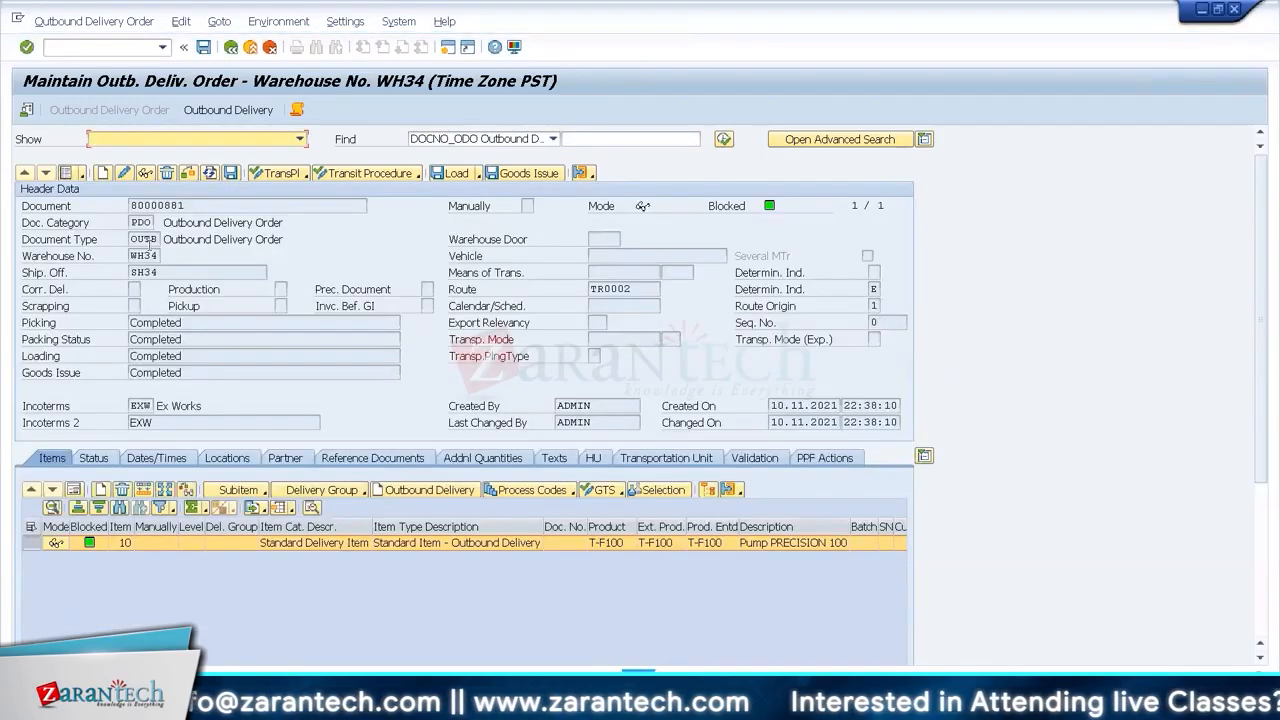
{"action": "left_click", "coordinate": [167, 240]}
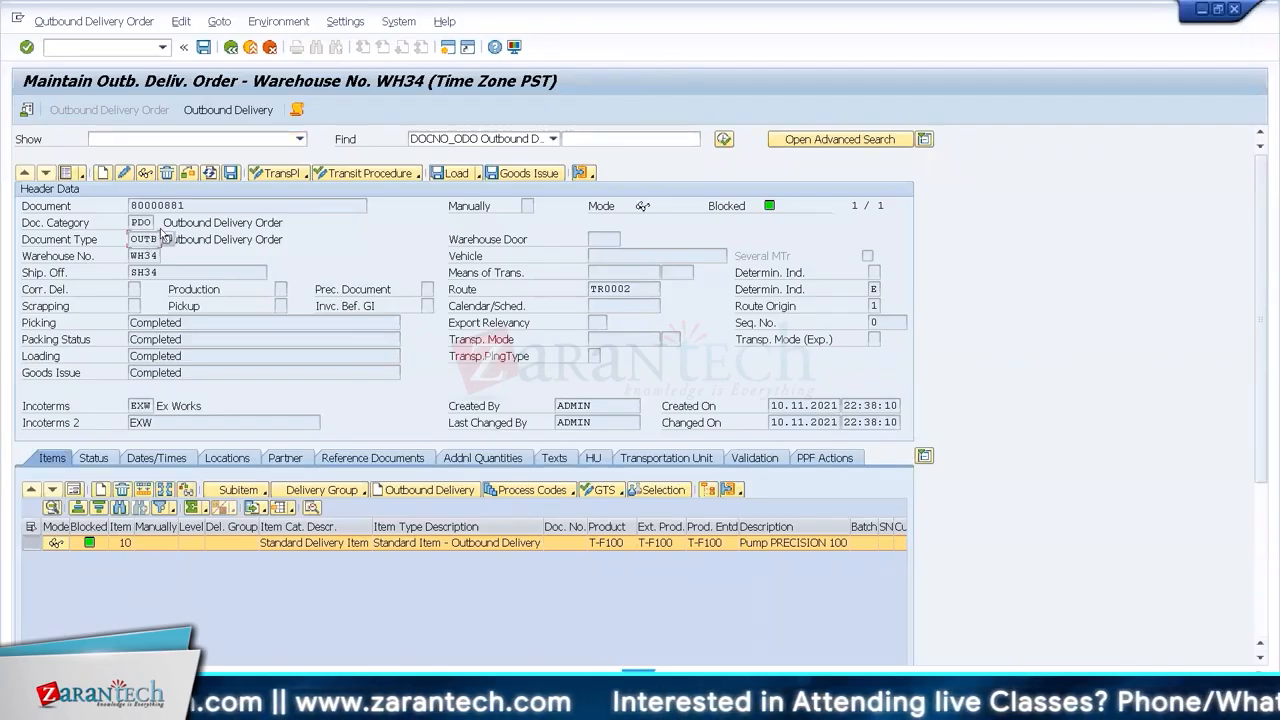
- Return to the WH34 wave condition record, save it and switch the condition records to display mode
{"action": "key", "text": "alt+Tab"}
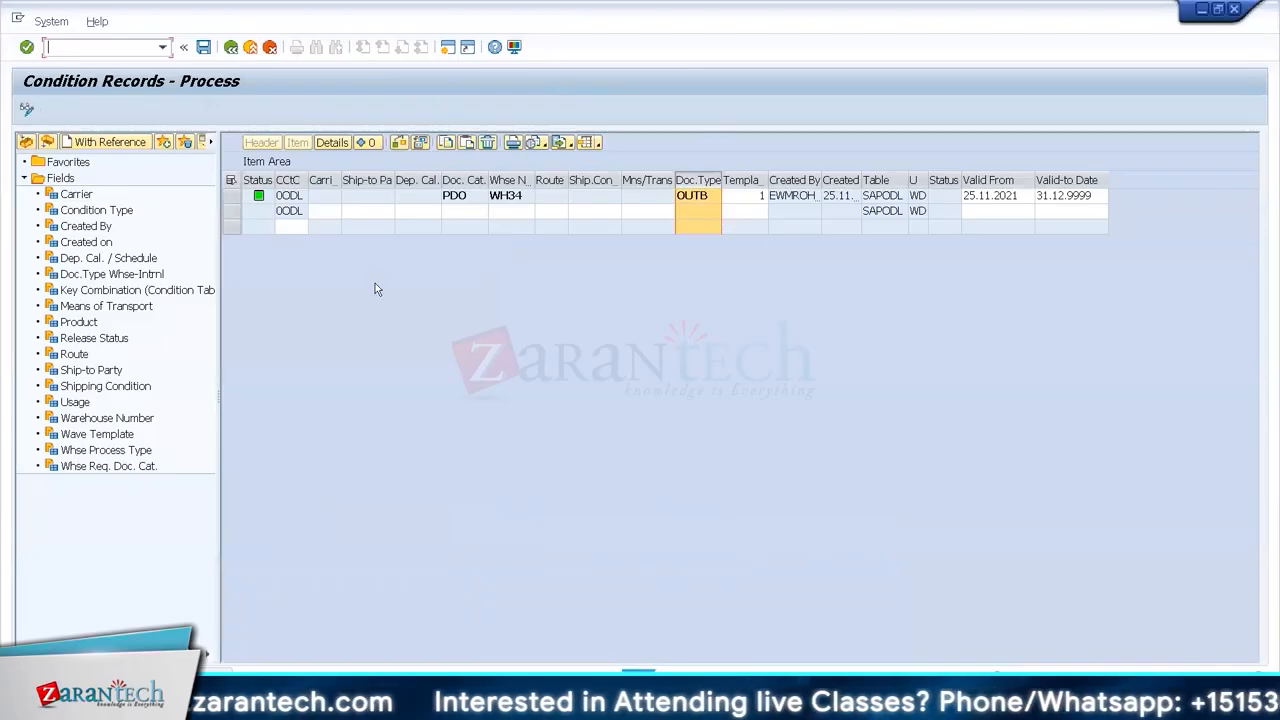
{"action": "left_click", "coordinate": [202, 50]}
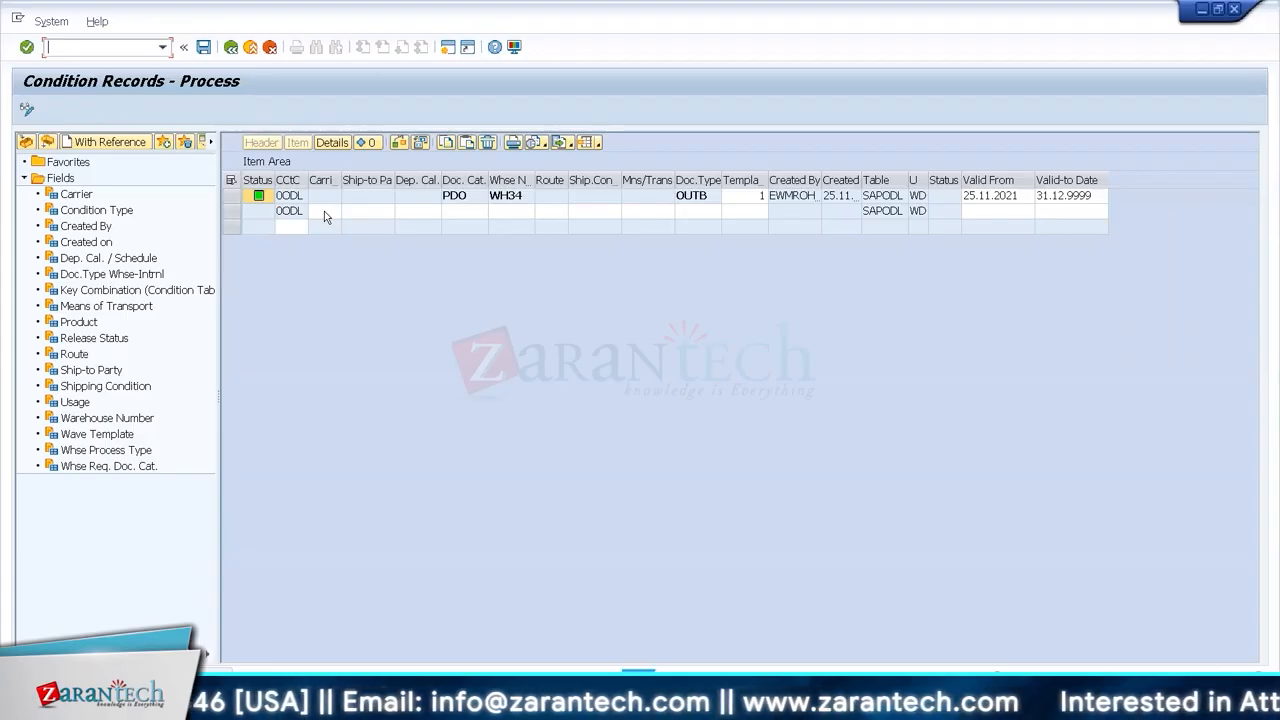
{"action": "left_click", "coordinate": [27, 107]}
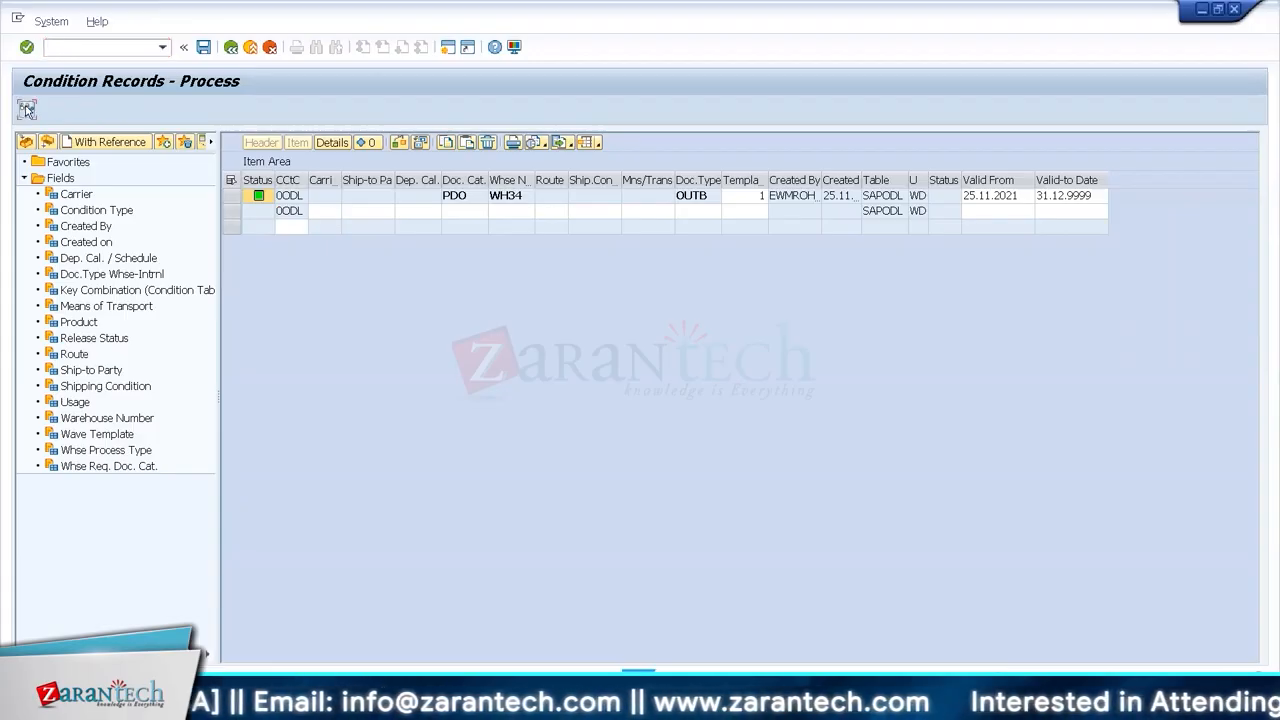
- Leave the wave template definition and the automatic wave generation view, returning to the IMG structure
{"action": "key", "text": "alt+Tab"}
{"action": "key", "text": "alt+Tab"}
{"action": "key", "text": "alt+Tab"}
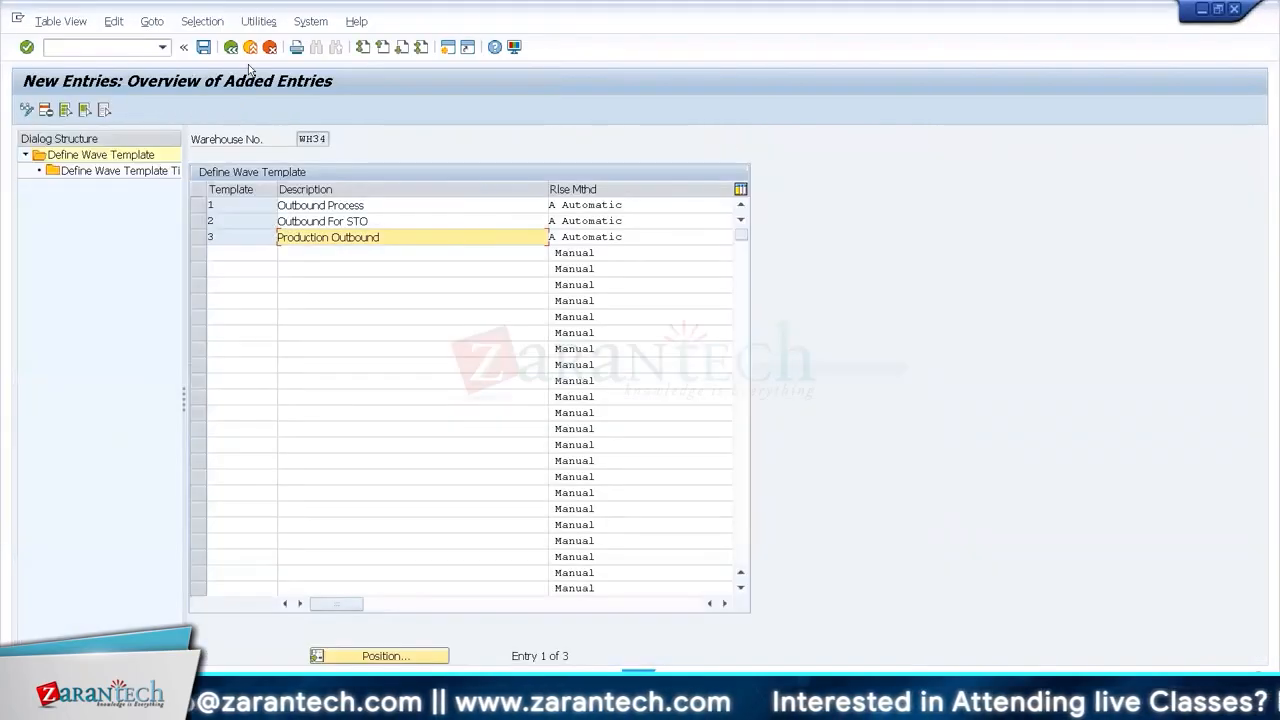
{"action": "left_click", "coordinate": [229, 48]}
{"action": "left_click", "coordinate": [229, 48]}
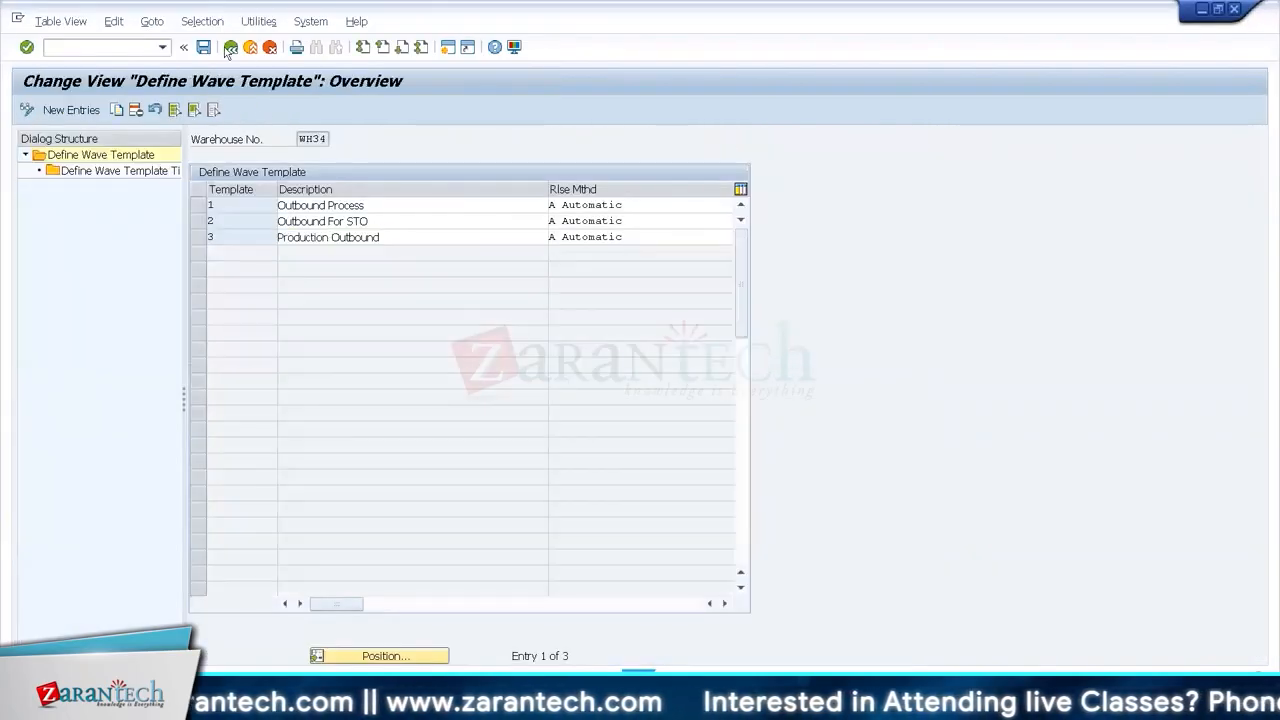
{"action": "key", "text": "alt+Tab"}
{"action": "key", "text": "alt+Tab"}
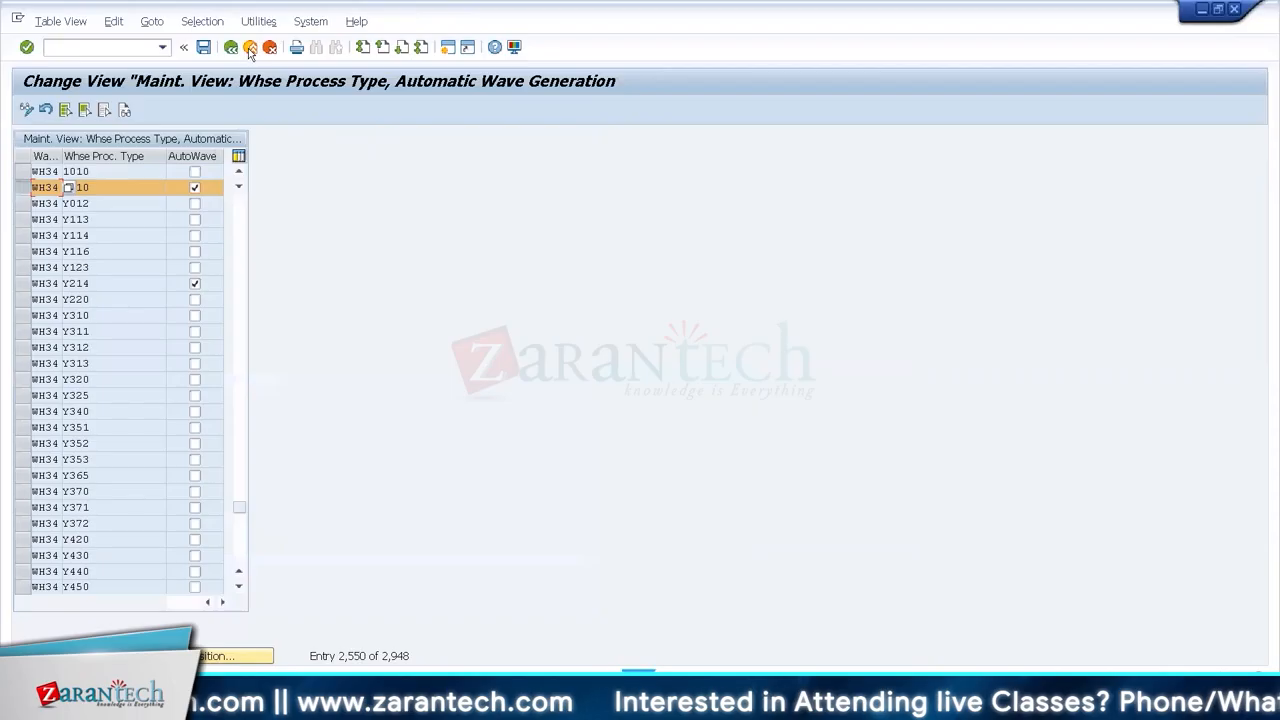
{"action": "left_click", "coordinate": [233, 48]}
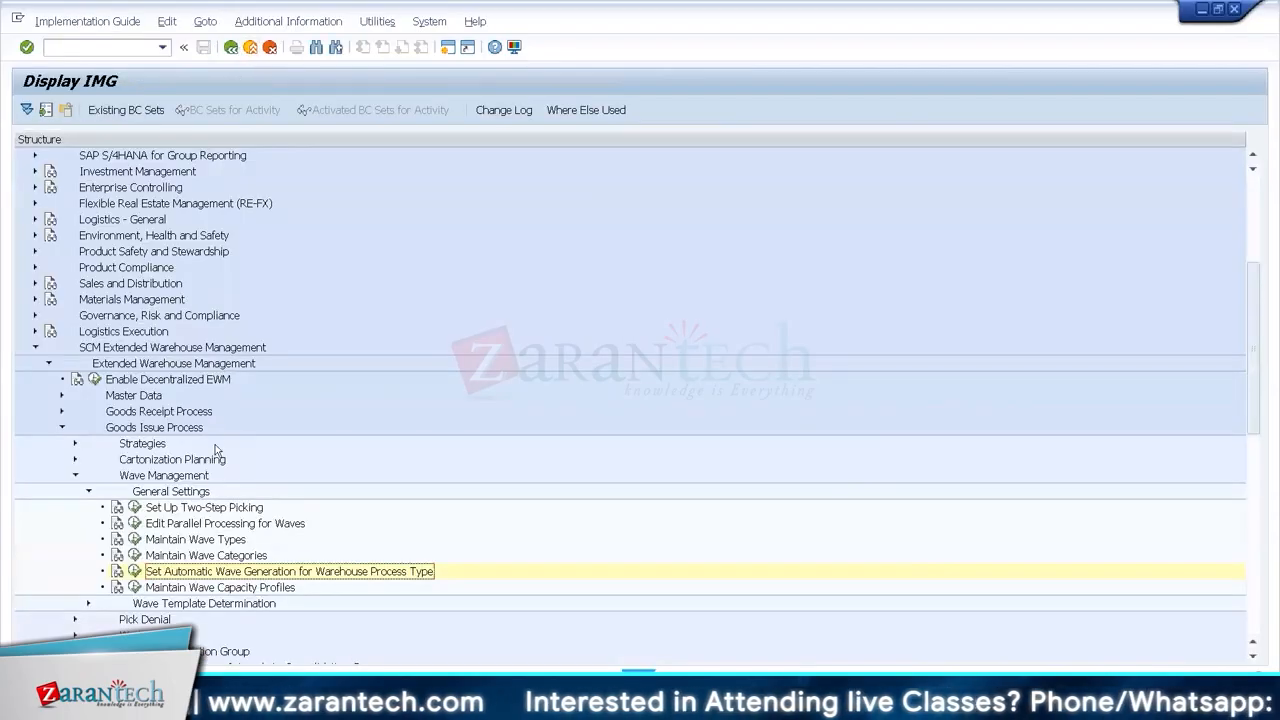
- Open the wave determination procedure assignment to document types, locate the WH34 entry and switch the view to display mode
{"action": "left_click", "coordinate": [88, 603]}
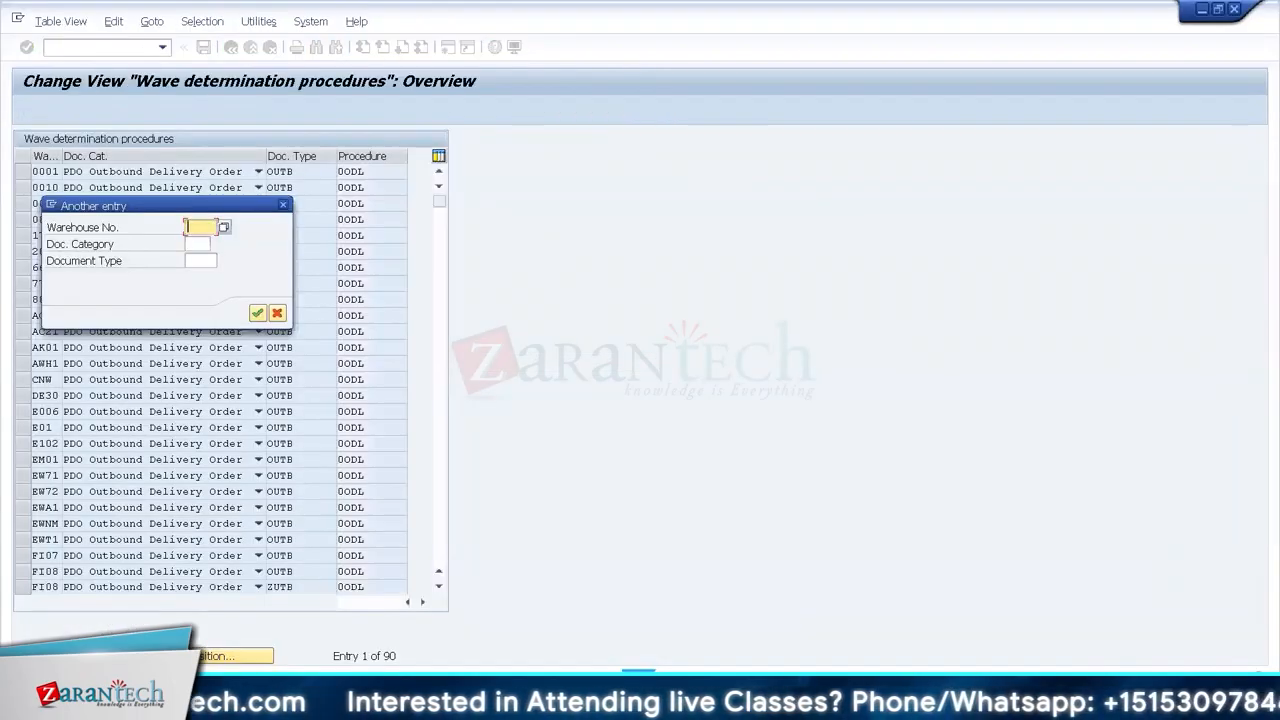
{"action": "type", "text": "Wh34"}
{"action": "key", "text": "Return"}
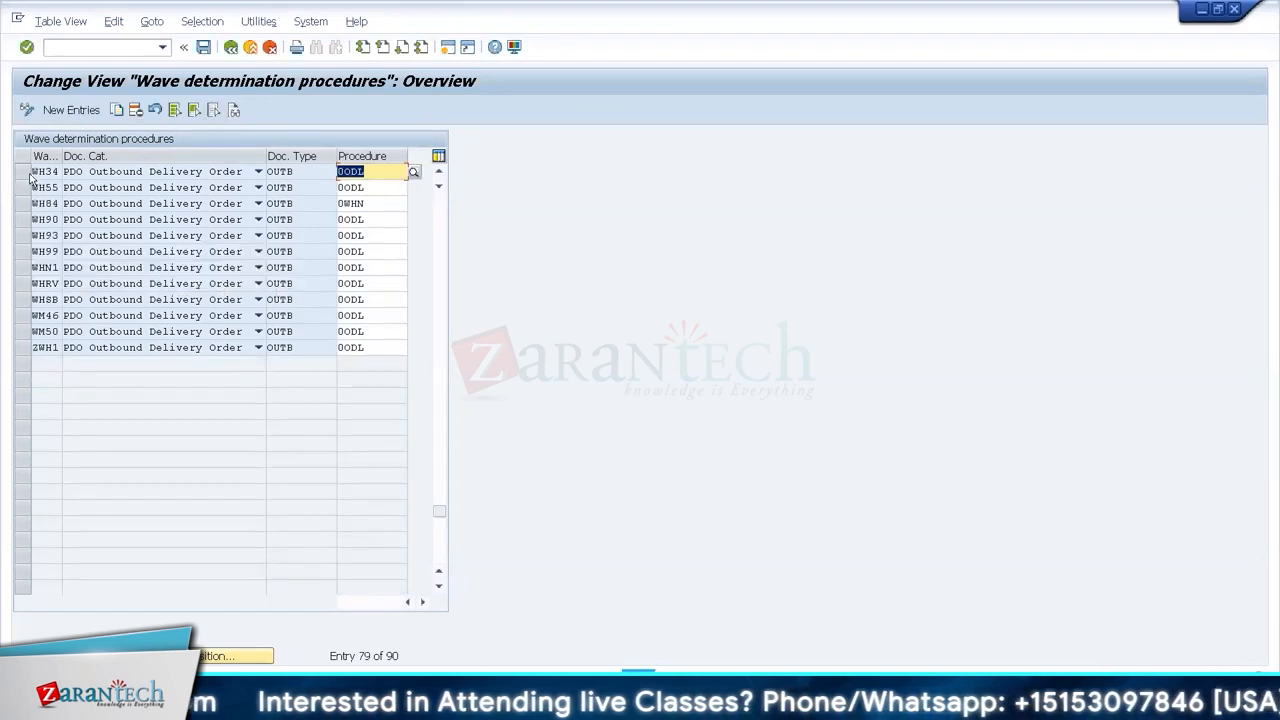
{"action": "left_click", "coordinate": [28, 174]}
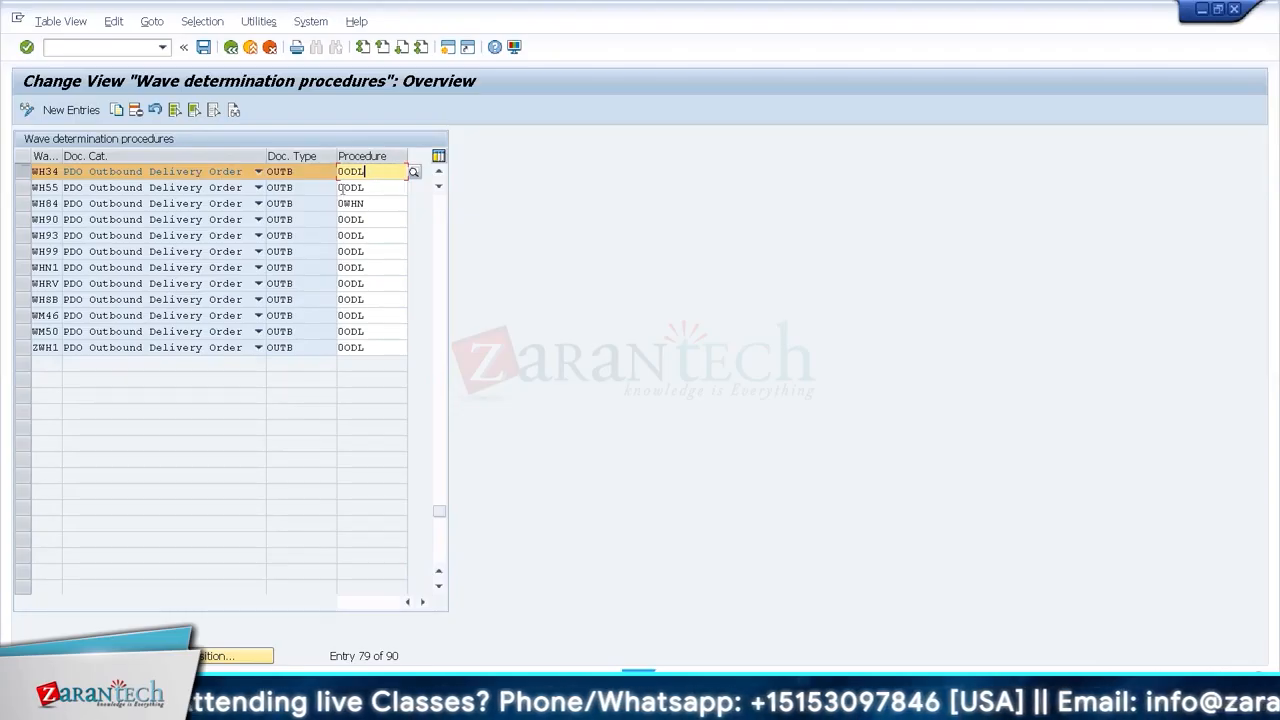
{"action": "left_click", "coordinate": [27, 109]}
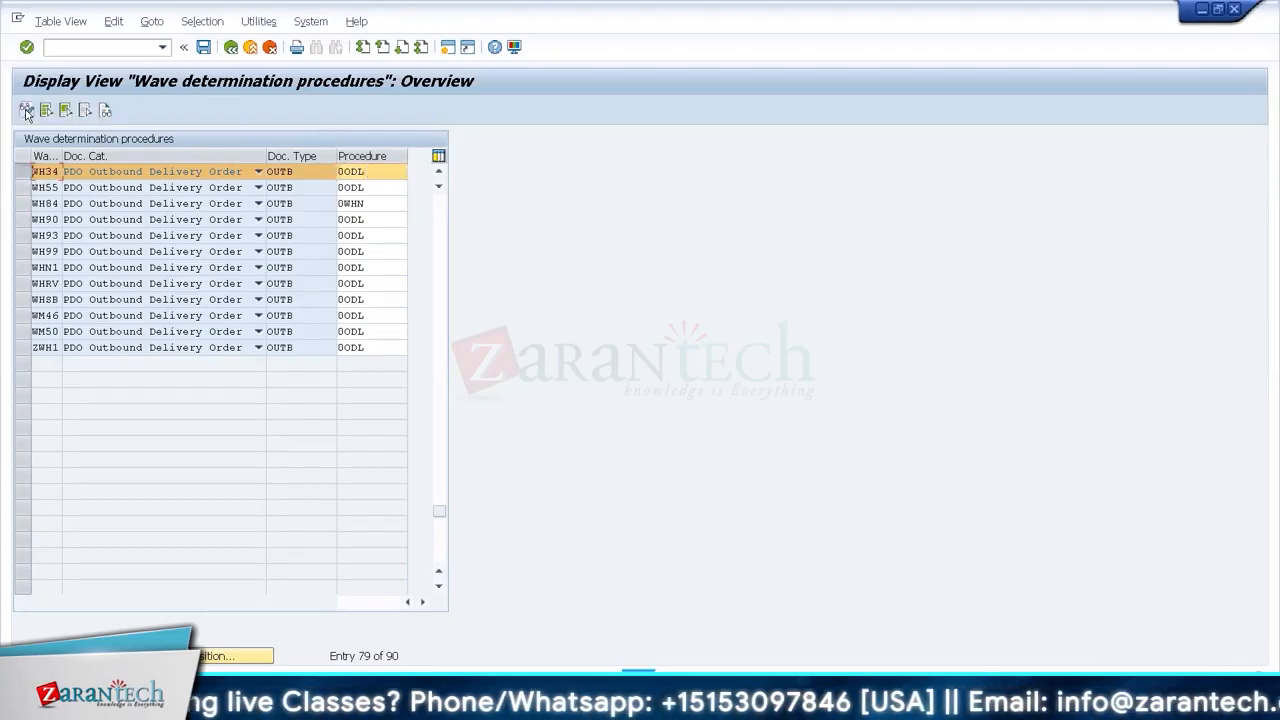
- Reposition the wave determination procedures list on warehouse WH34 and examine the procedure assigned to its OUTB document type
{"action": "left_click", "coordinate": [263, 656]}
{"action": "key", "text": "alt+Tab"}
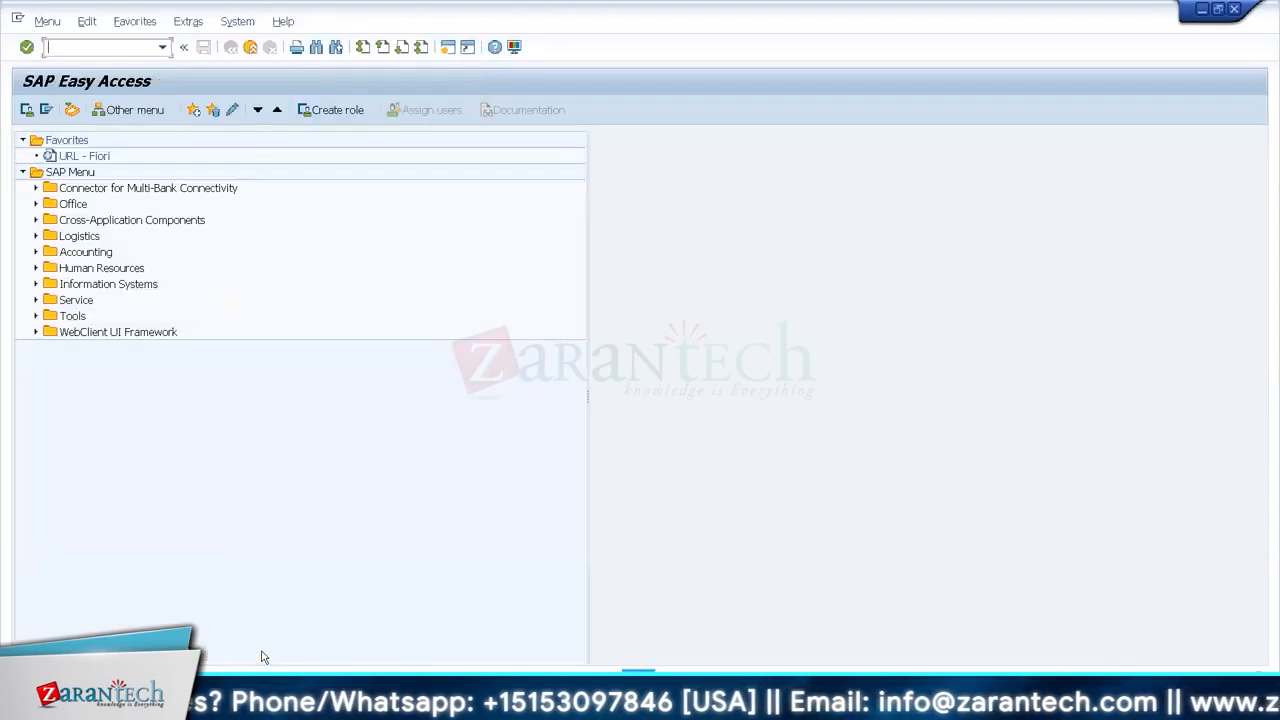
{"action": "key", "text": "alt+Tab"}
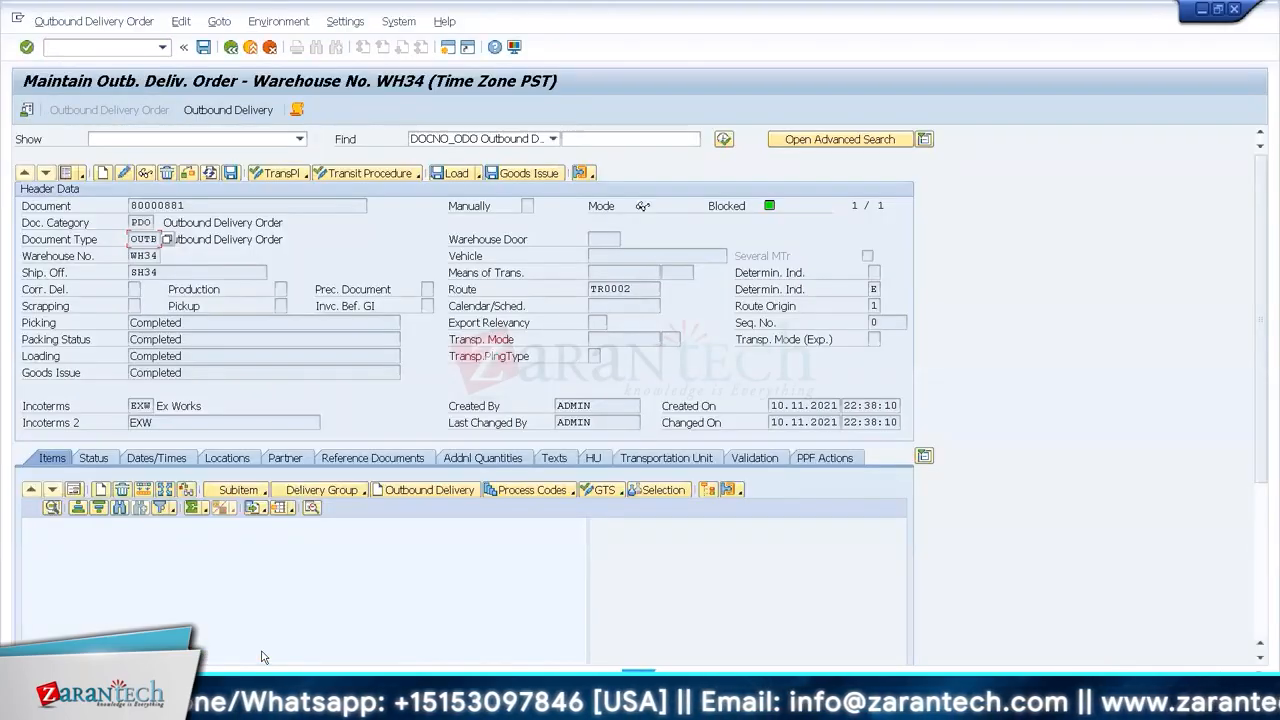
{"action": "key", "text": "alt+Tab"}
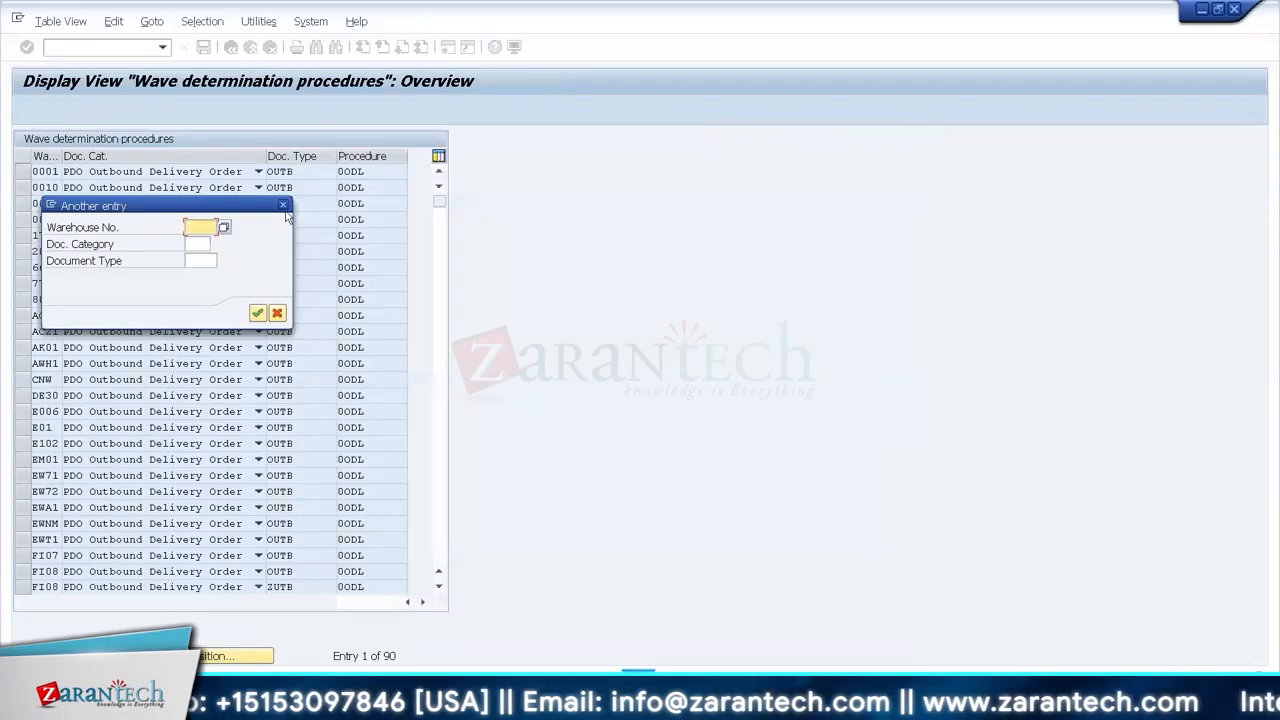
{"action": "type", "text": "Wh34"}
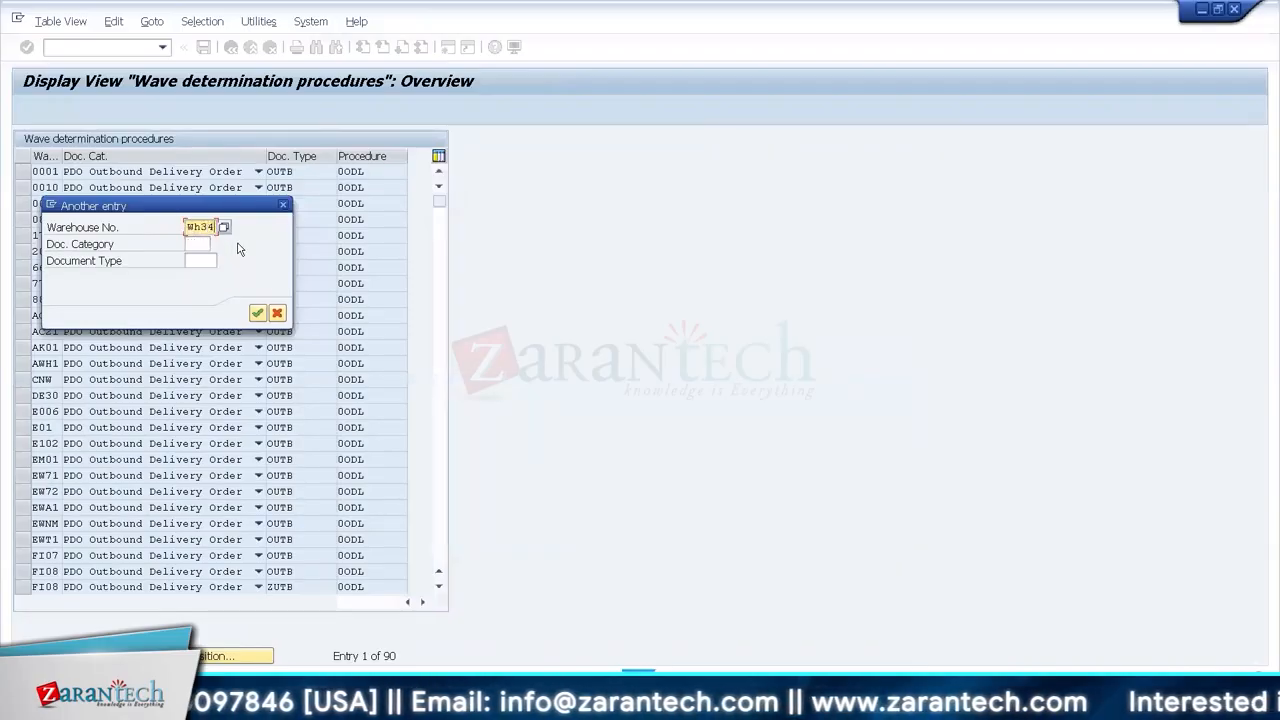
{"action": "key", "text": "Return"}
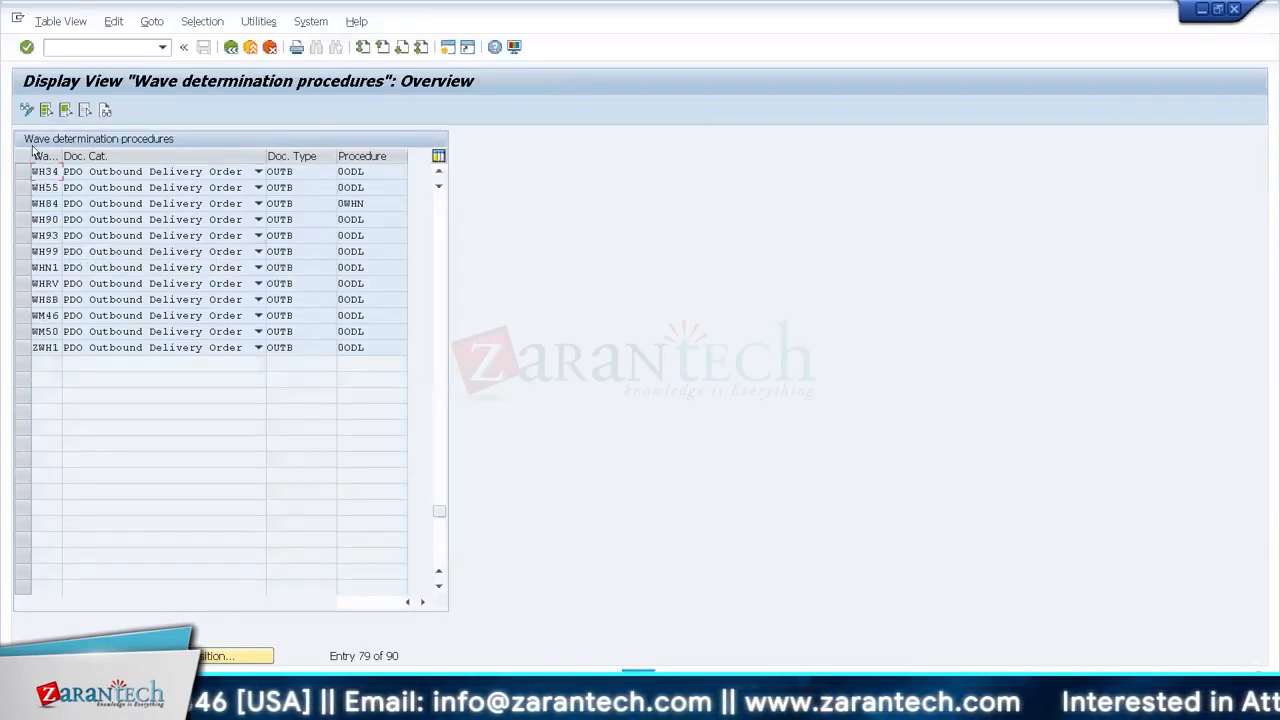
{"action": "left_click", "coordinate": [22, 173]}
{"action": "left_click", "coordinate": [378, 170]}
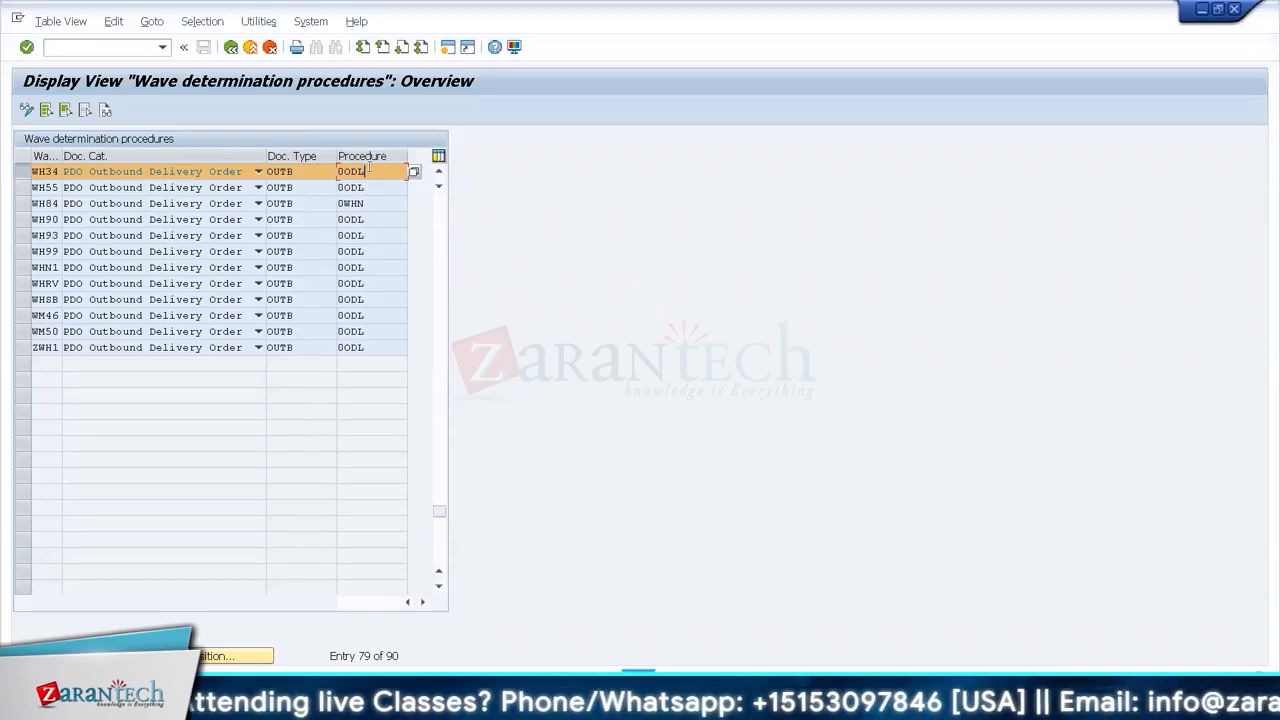
- Compare the outbound delivery order's document type with the WH34 condition record and check the wave template assigned there
{"action": "key", "text": "alt+Tab"}
{"action": "key", "text": "alt+Tab"}
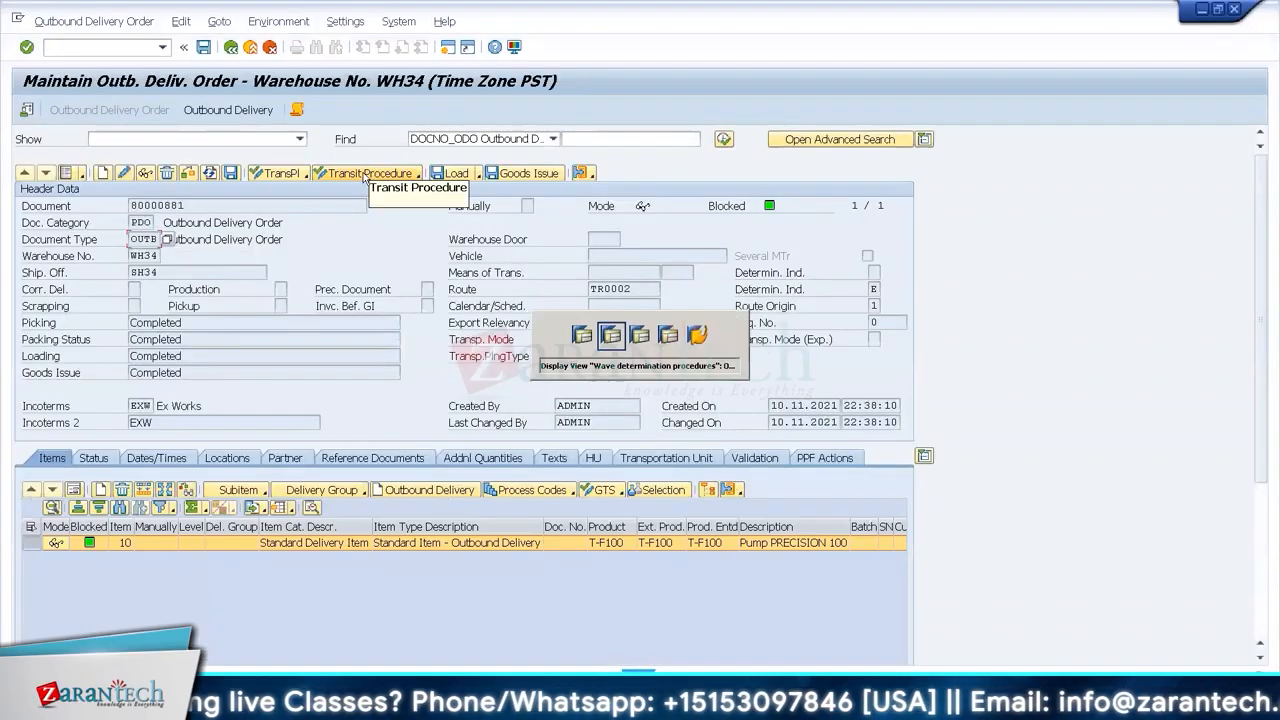
{"action": "key", "text": "alt+Tab"}
{"action": "key", "text": "alt+Tab"}
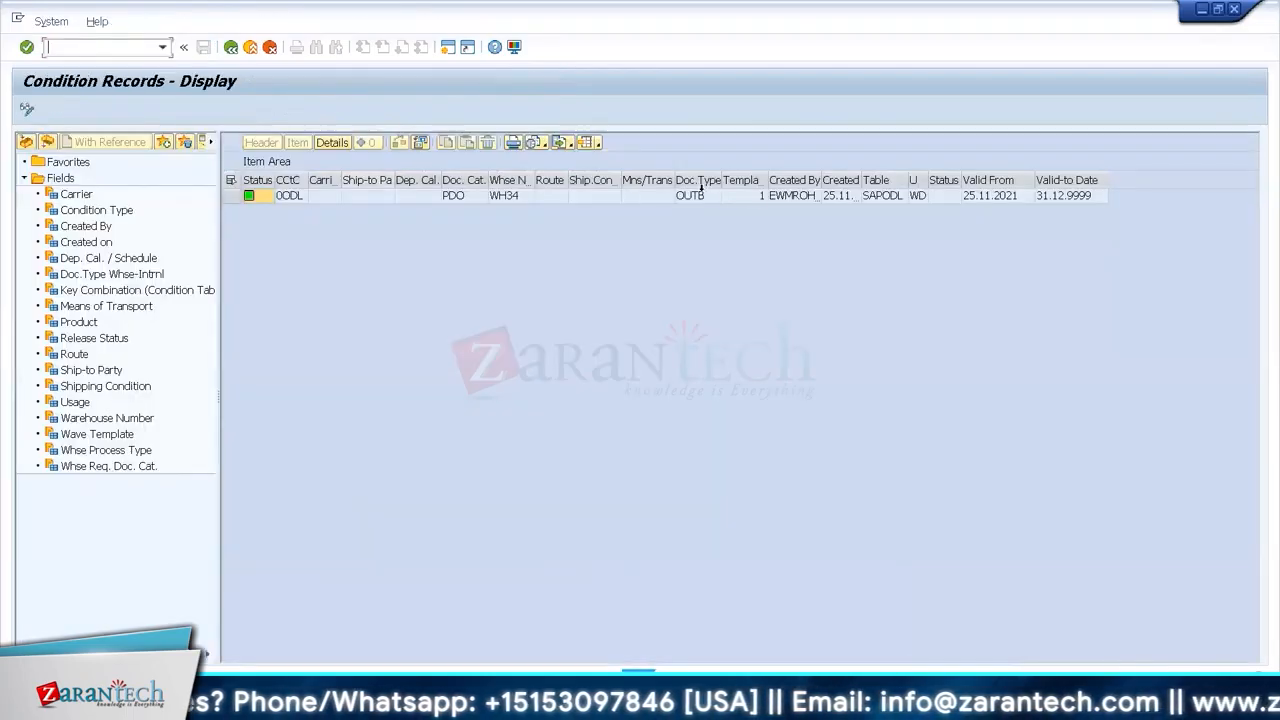
{"action": "left_click", "coordinate": [748, 197]}
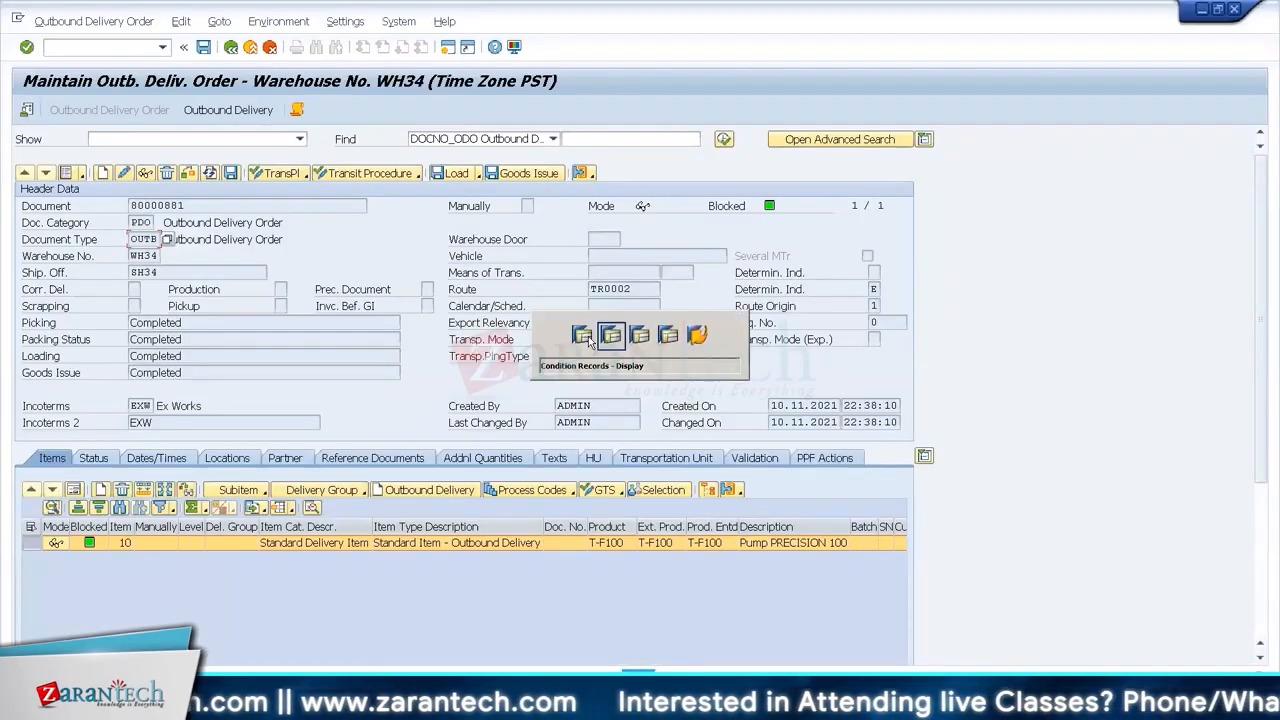
- Examine the condition type in determination procedure 0ODL's elements under Define Determination Procedure, and return to the IMG structure
{"action": "left_click", "coordinate": [588, 342]}
{"action": "left_click", "coordinate": [231, 47]}
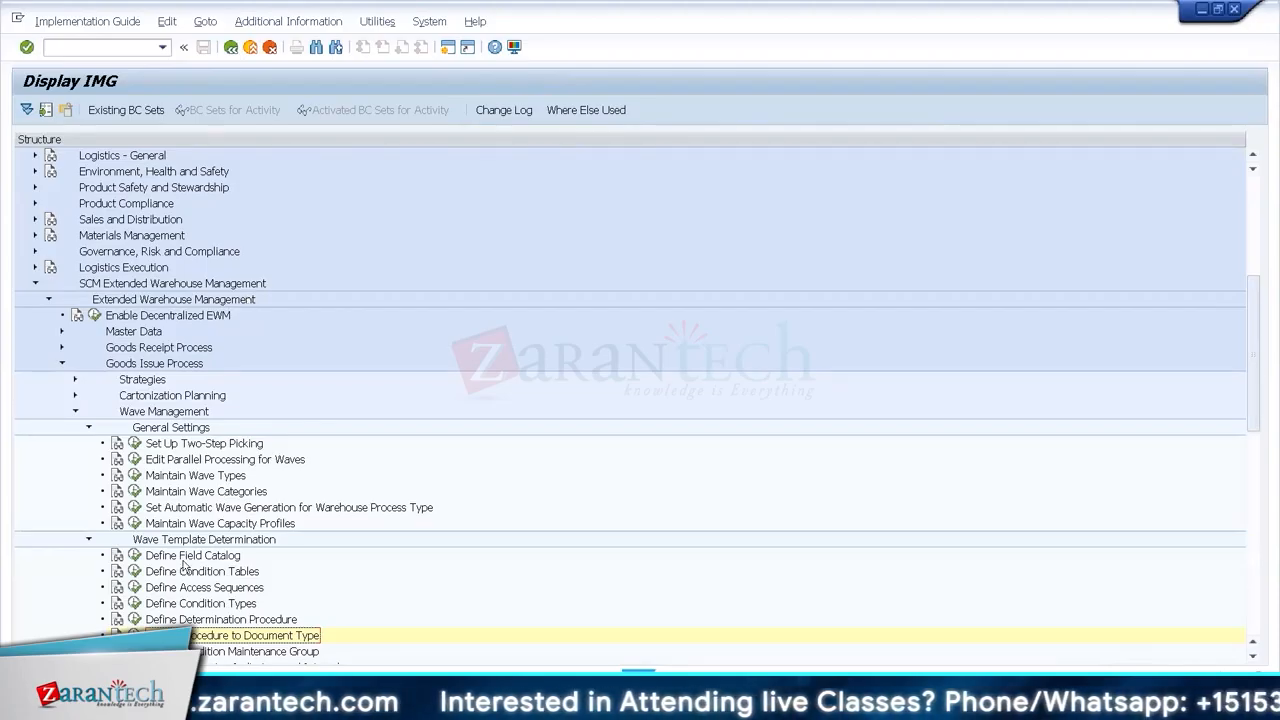
{"action": "left_click", "coordinate": [134, 619]}
{"action": "left_click", "coordinate": [199, 221]}
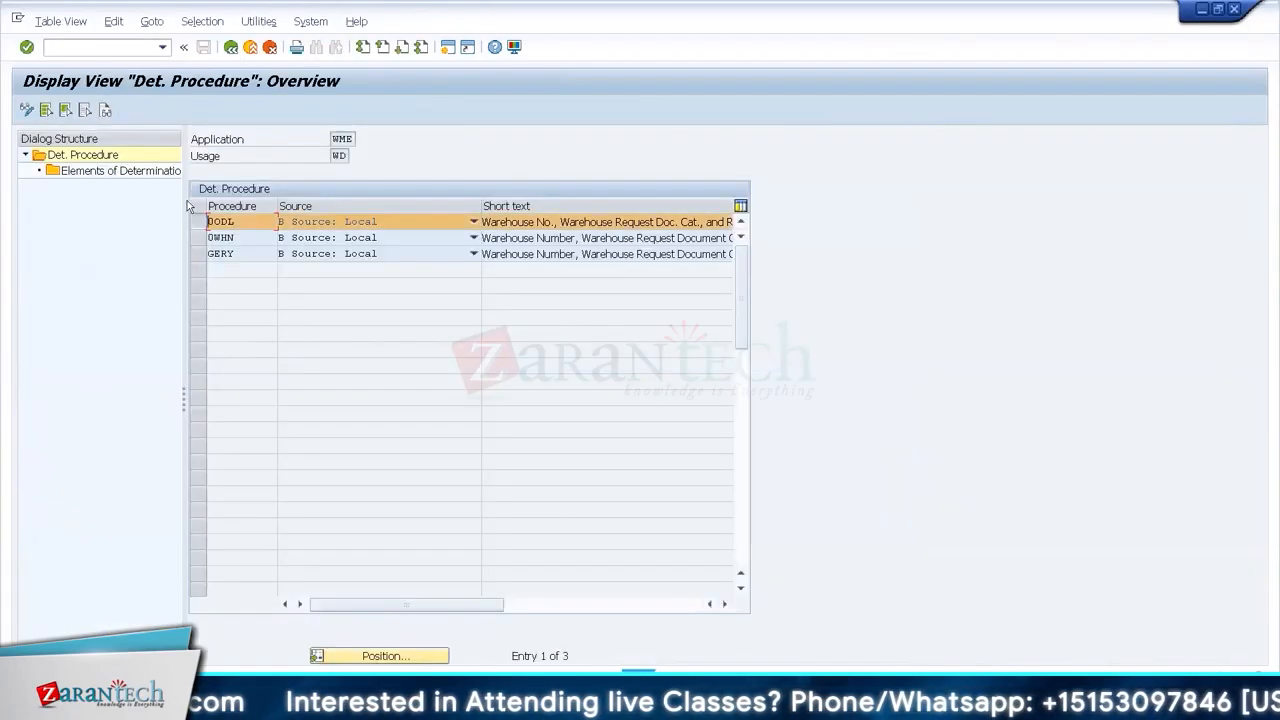
{"action": "double_click", "coordinate": [140, 172]}
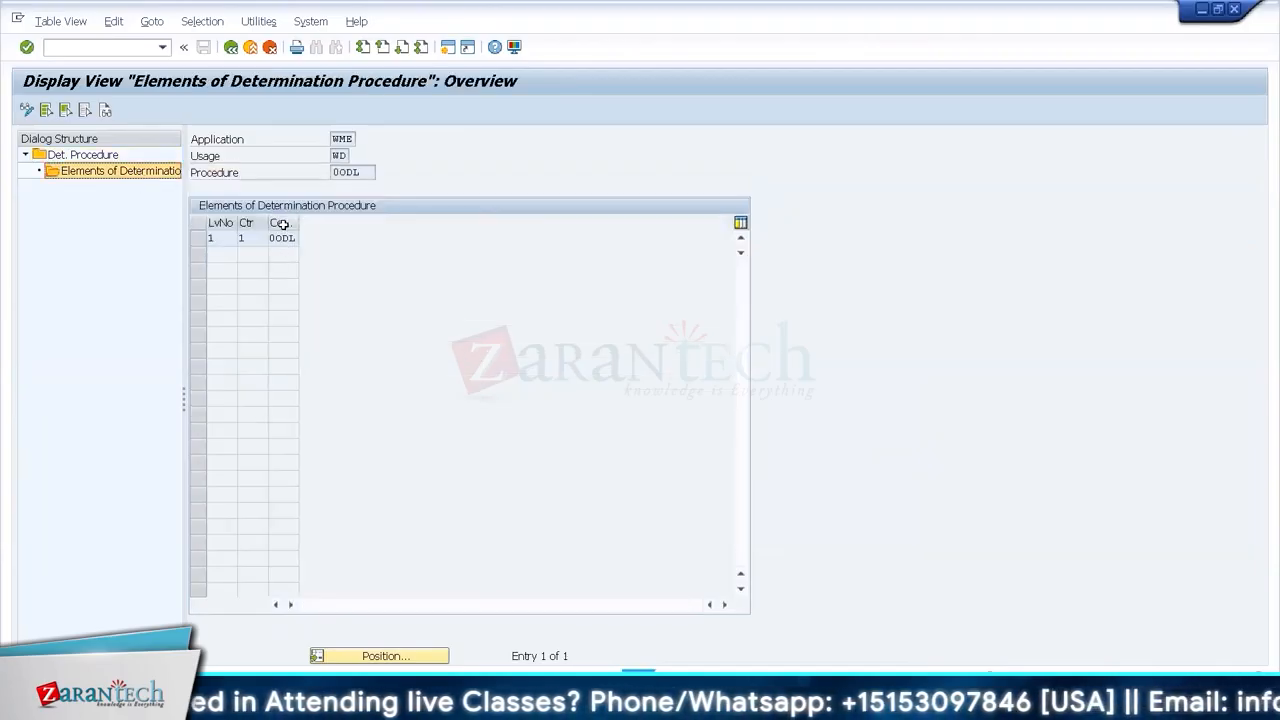
{"action": "left_click", "coordinate": [285, 237]}
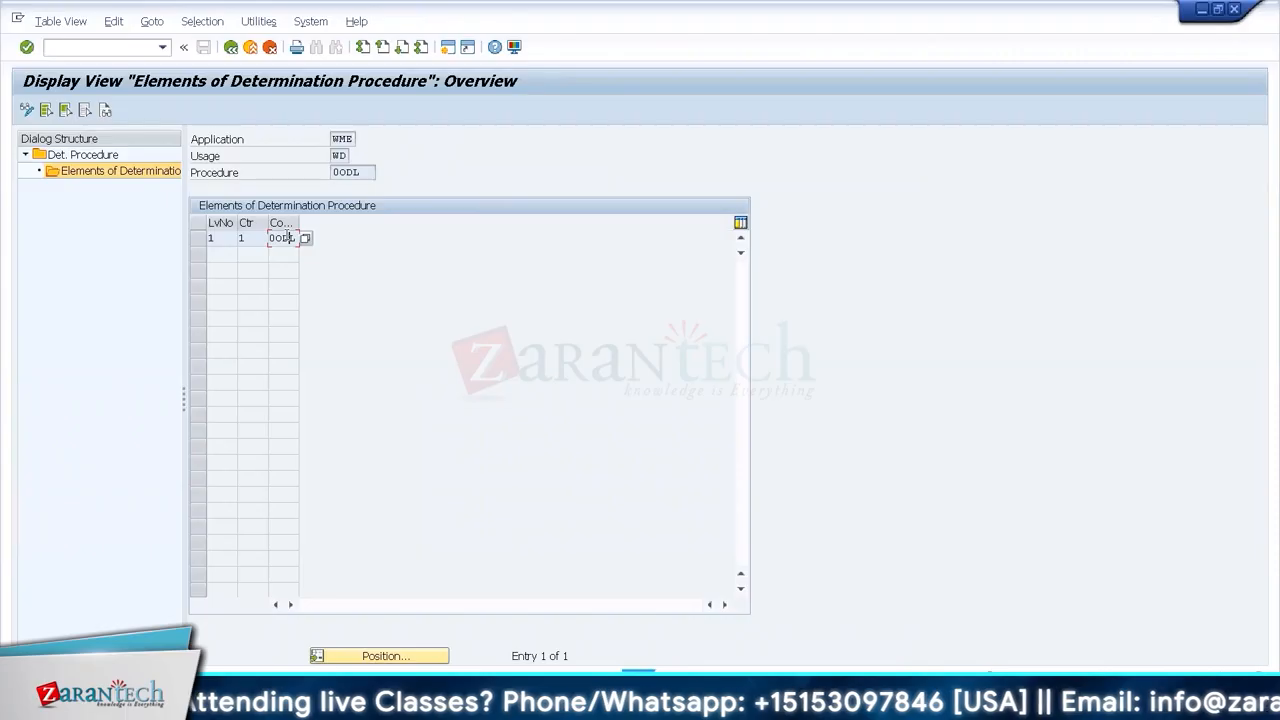
{"action": "left_click", "coordinate": [230, 48]}
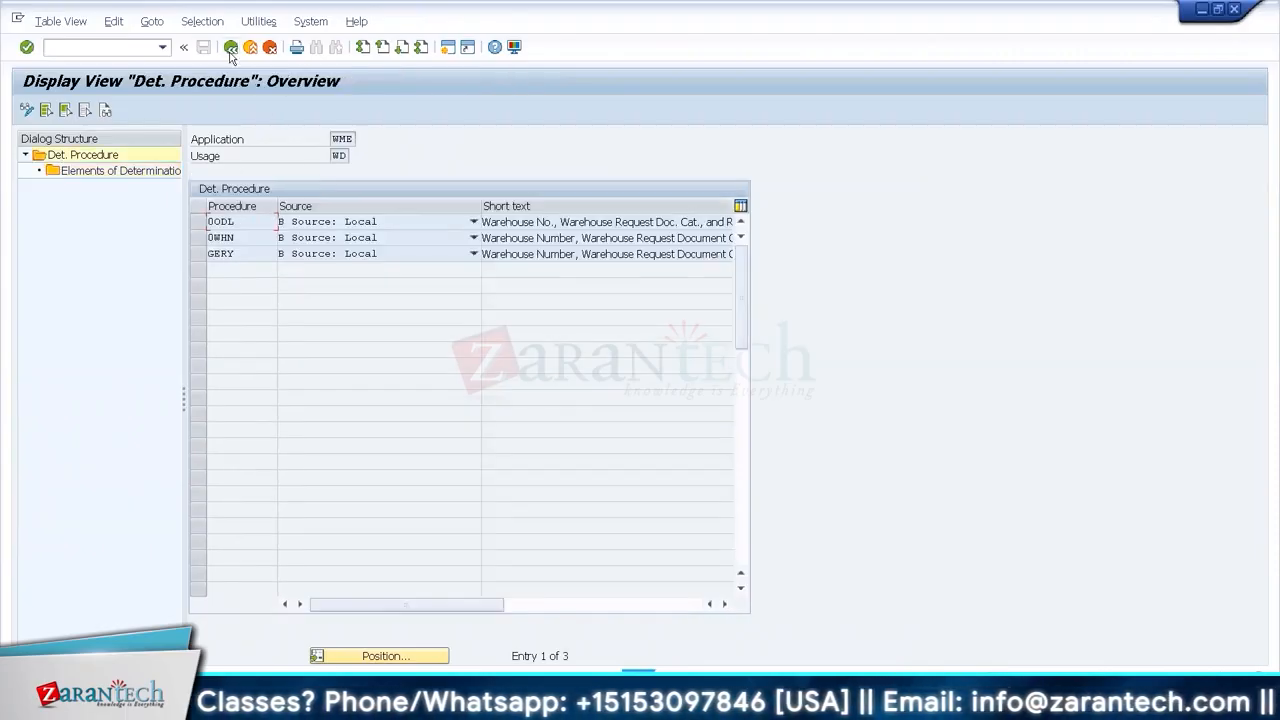
{"action": "left_click", "coordinate": [230, 48]}
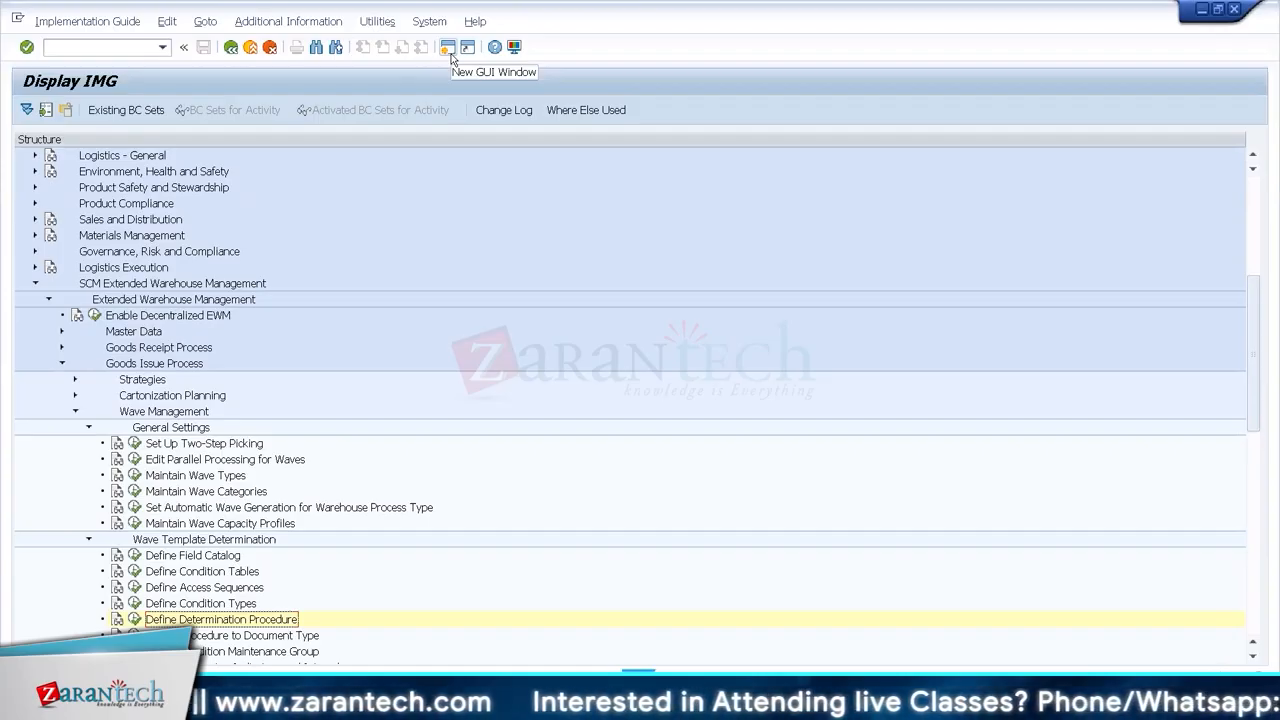
- Open sales document creation in a new session
{"action": "left_click", "coordinate": [449, 50]}
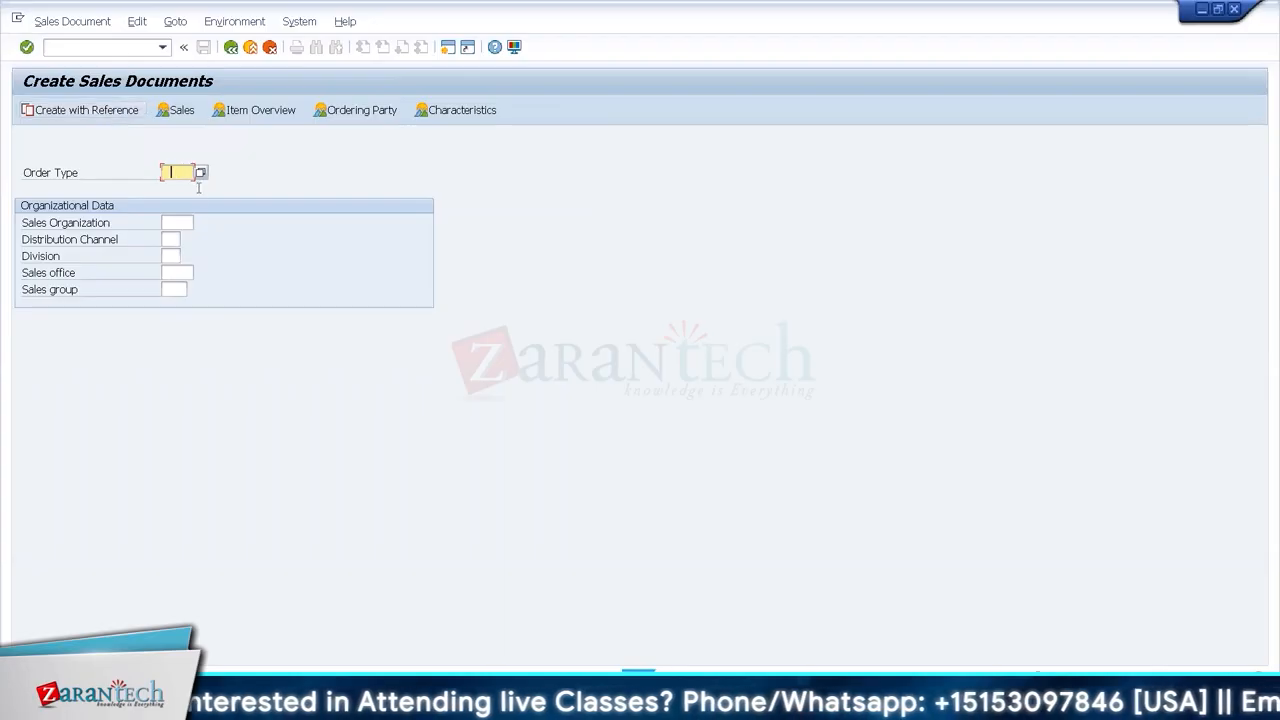
- Look up the sales order number in the item reference documents of the first outbound delivery order
{"action": "key", "text": "alt+Tab"}
{"action": "key", "text": "alt+Tab"}
{"action": "key", "text": "alt+Tab"}
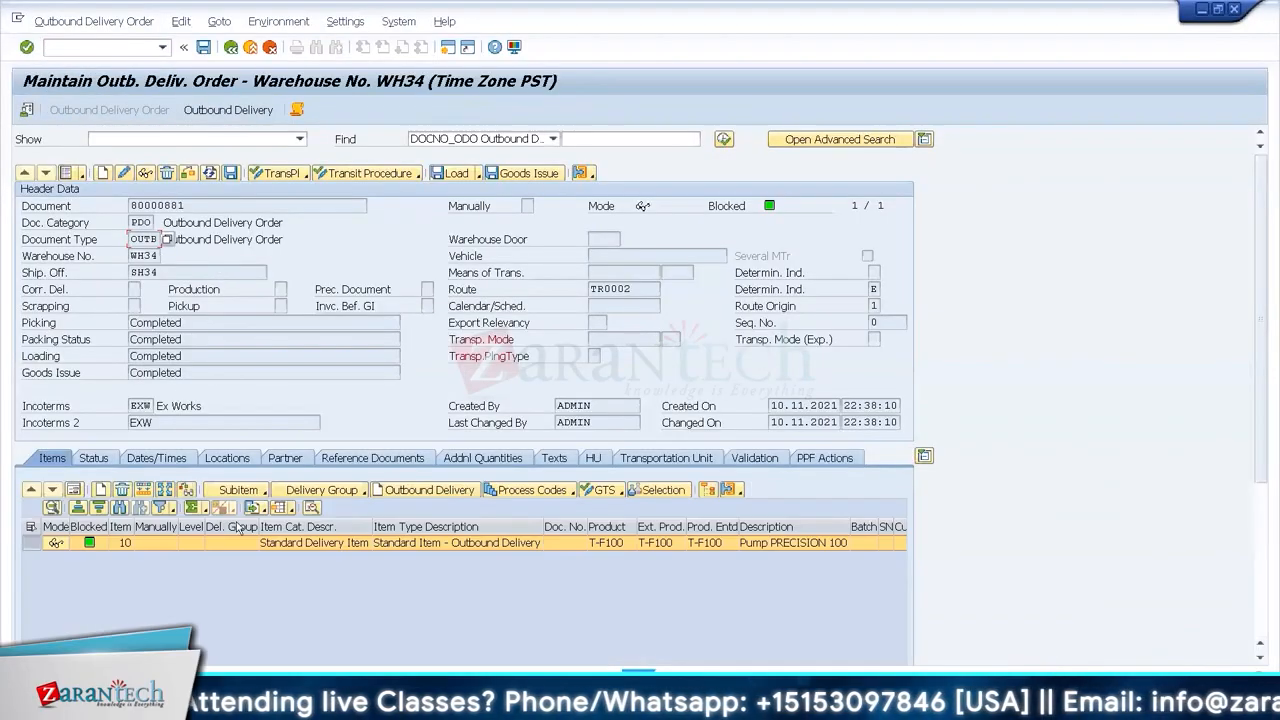
{"action": "left_click", "coordinate": [67, 176]}
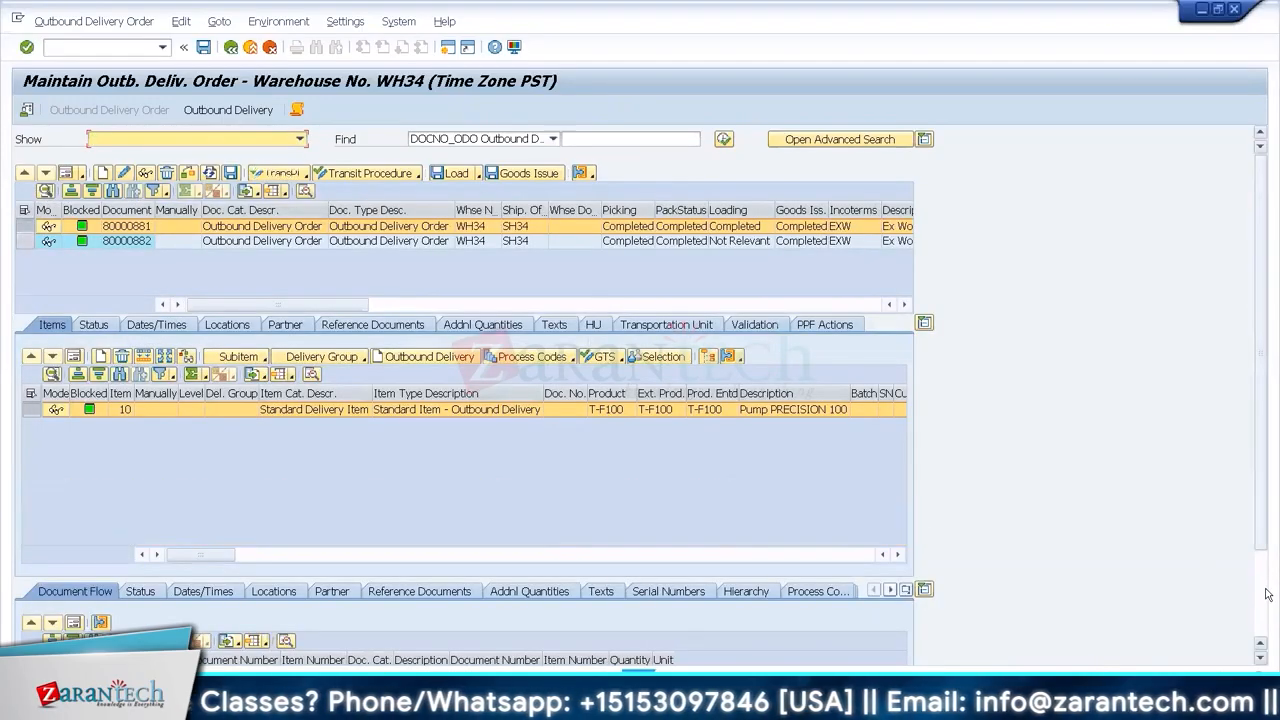
{"action": "scroll", "coordinate": [1265, 595], "scroll_direction": "down", "scroll_amount": 3}
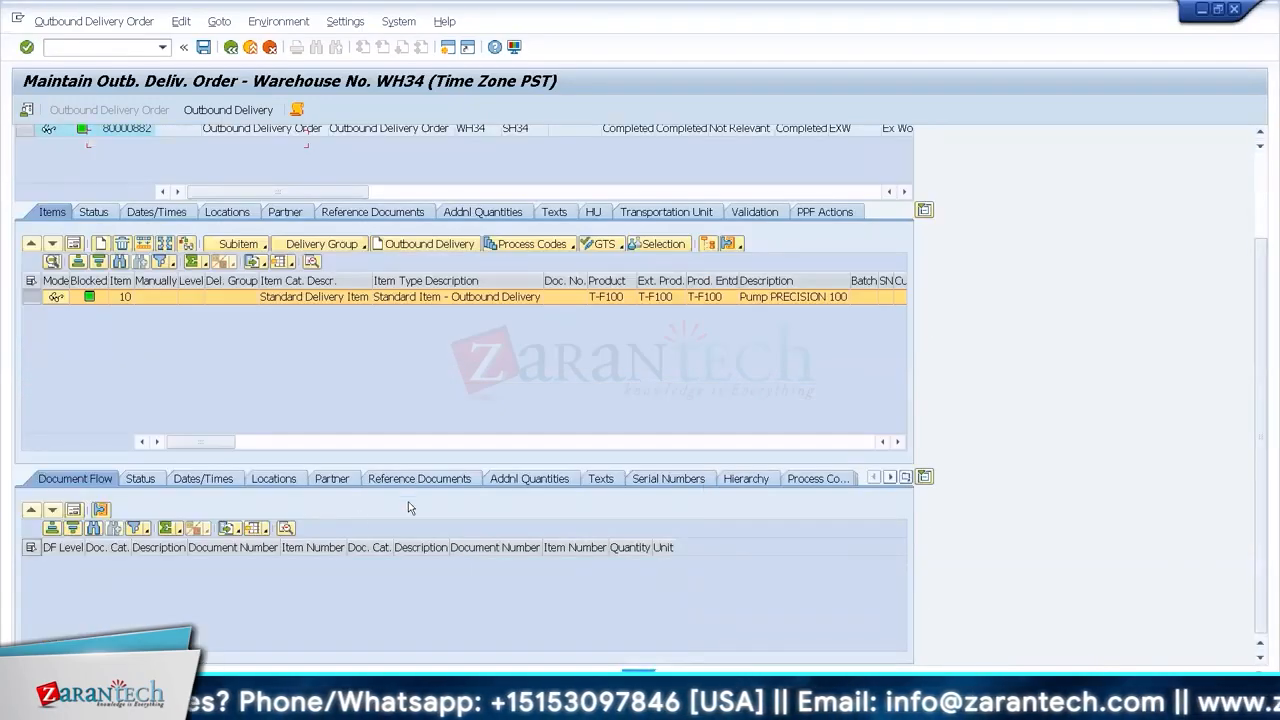
{"action": "left_click", "coordinate": [419, 480]}
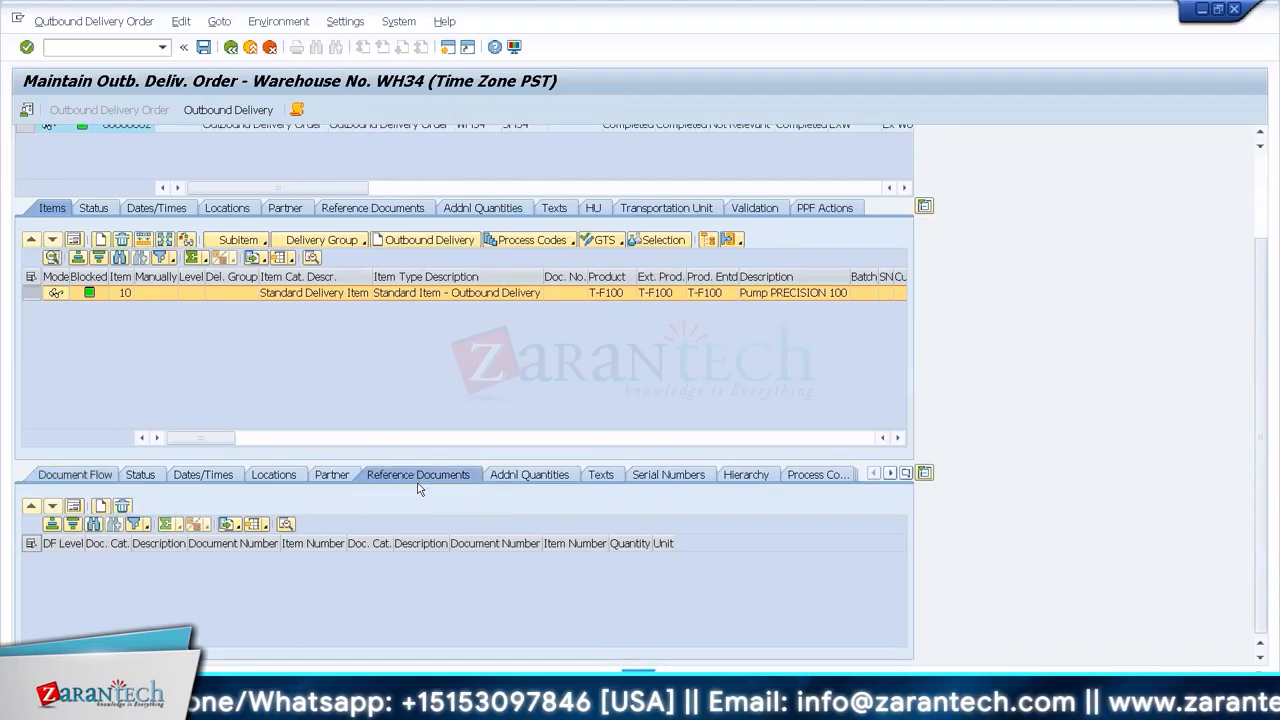
{"action": "left_click", "coordinate": [356, 606]}
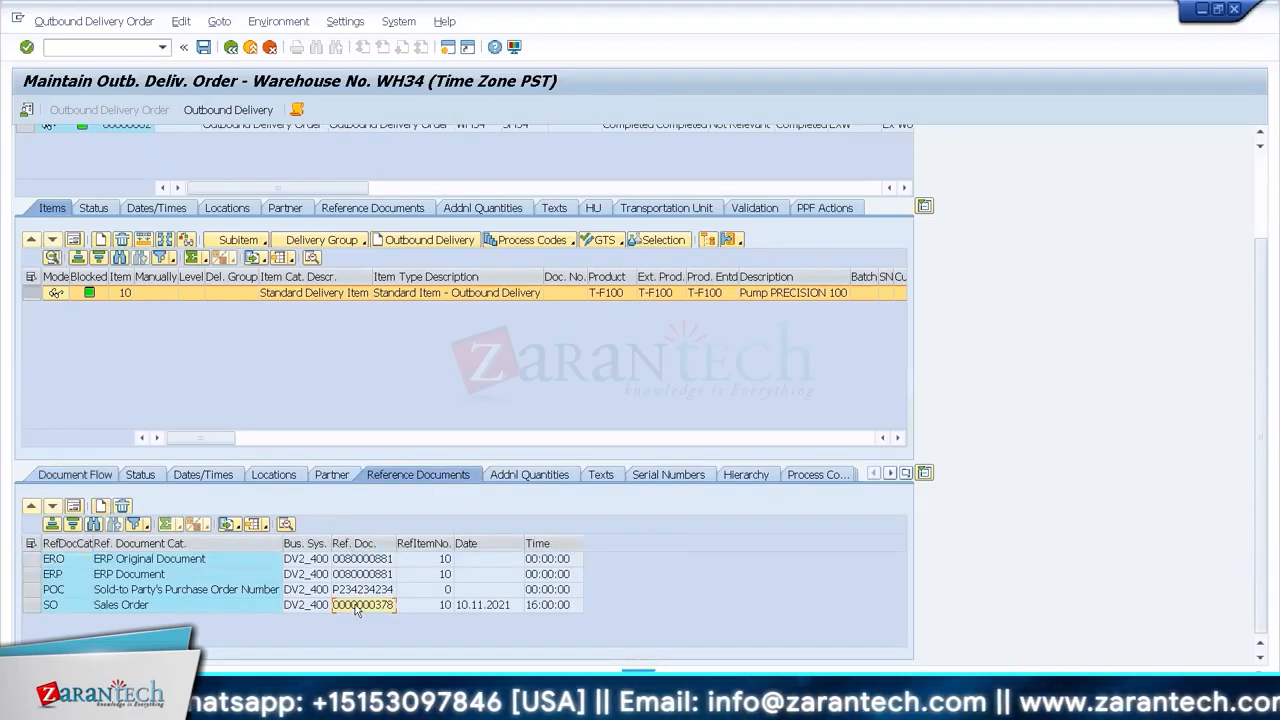
{"action": "left_click", "coordinate": [356, 607]}
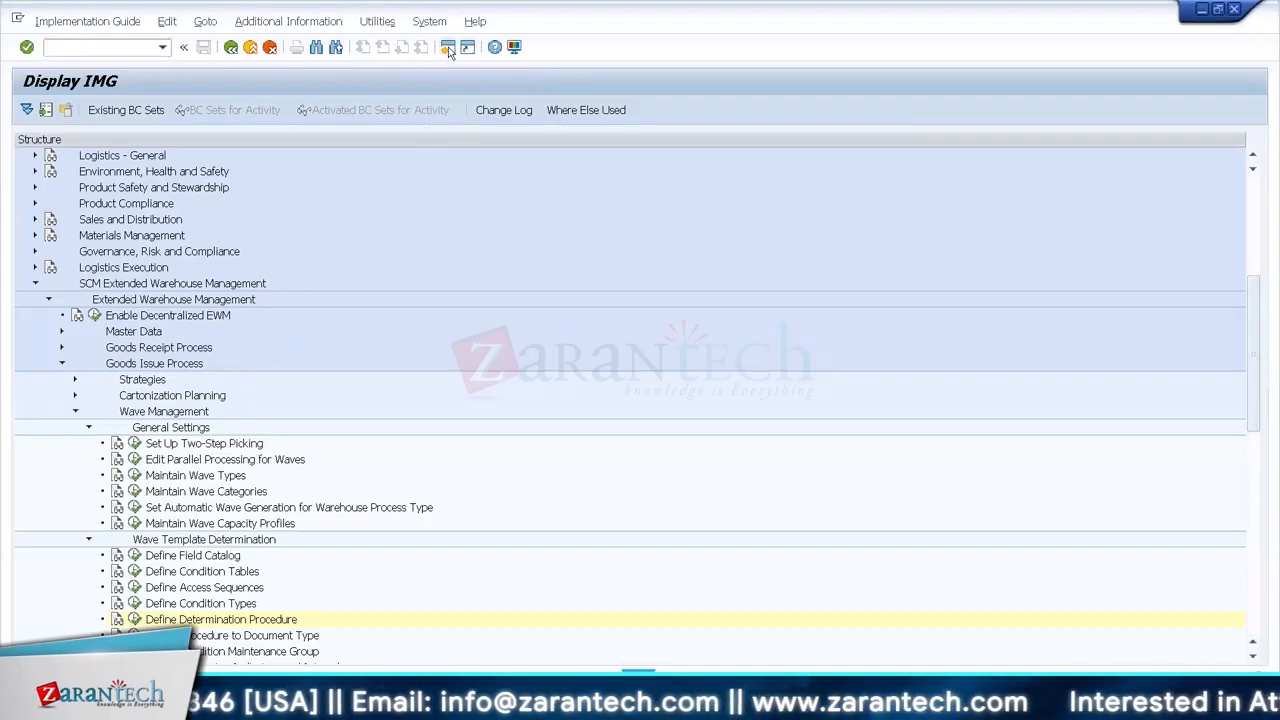
- Open outbound delivery creation in a new session and try to deliver the existing sales order from shipping point SH34
{"action": "left_click", "coordinate": [448, 47]}
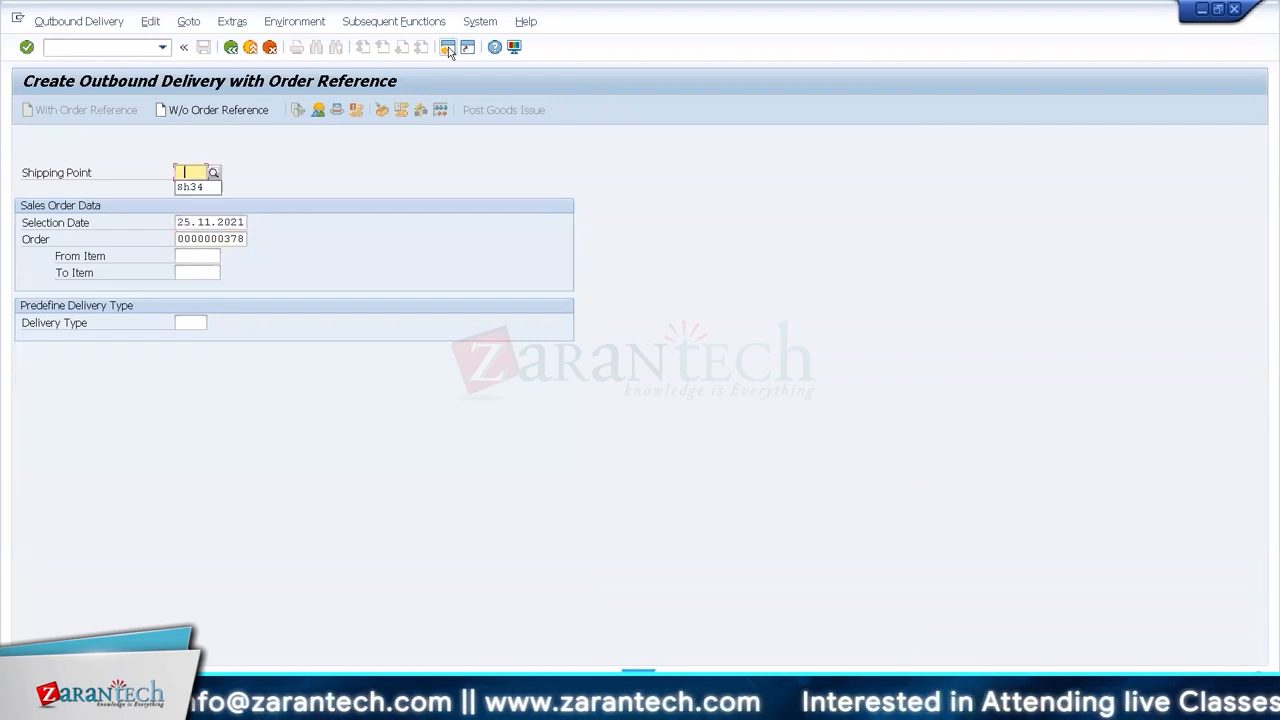
{"action": "type", "text": "SH34"}
{"action": "key", "text": "Return"}
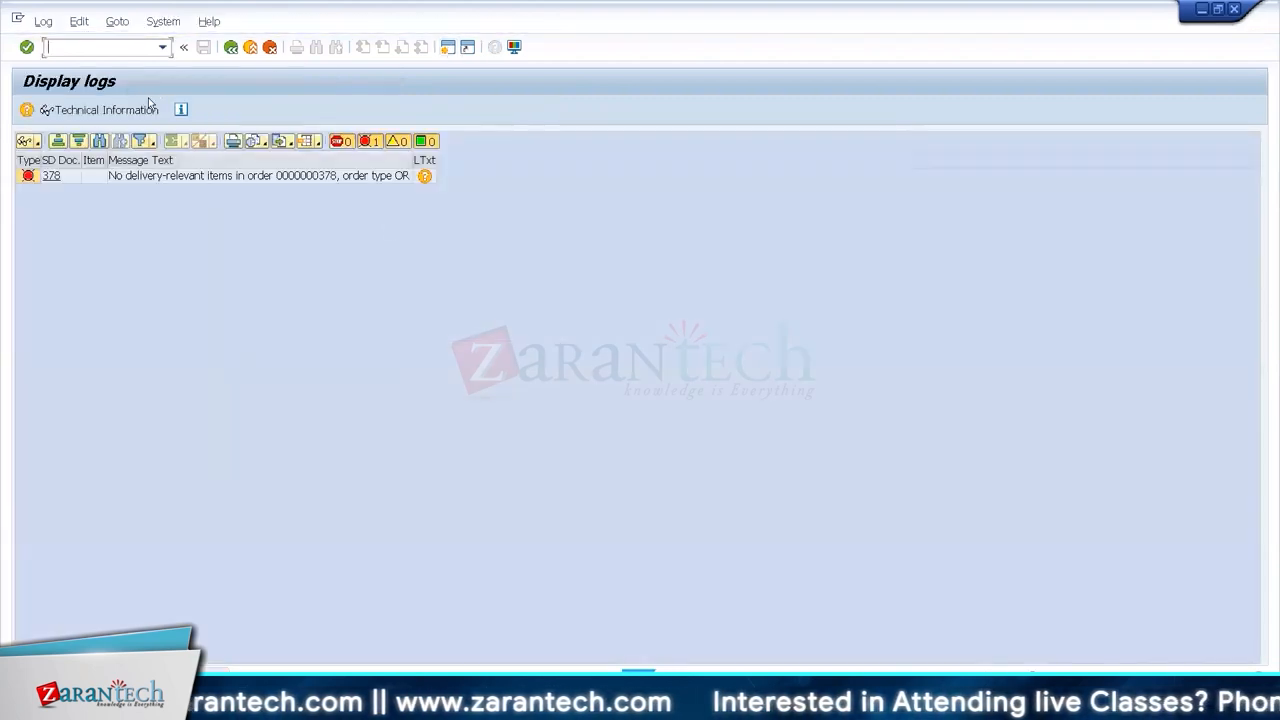
- Start a new sales document of order type OR with VA01, copied with reference to the existing sales order
{"action": "type", "text": "/nva01"}
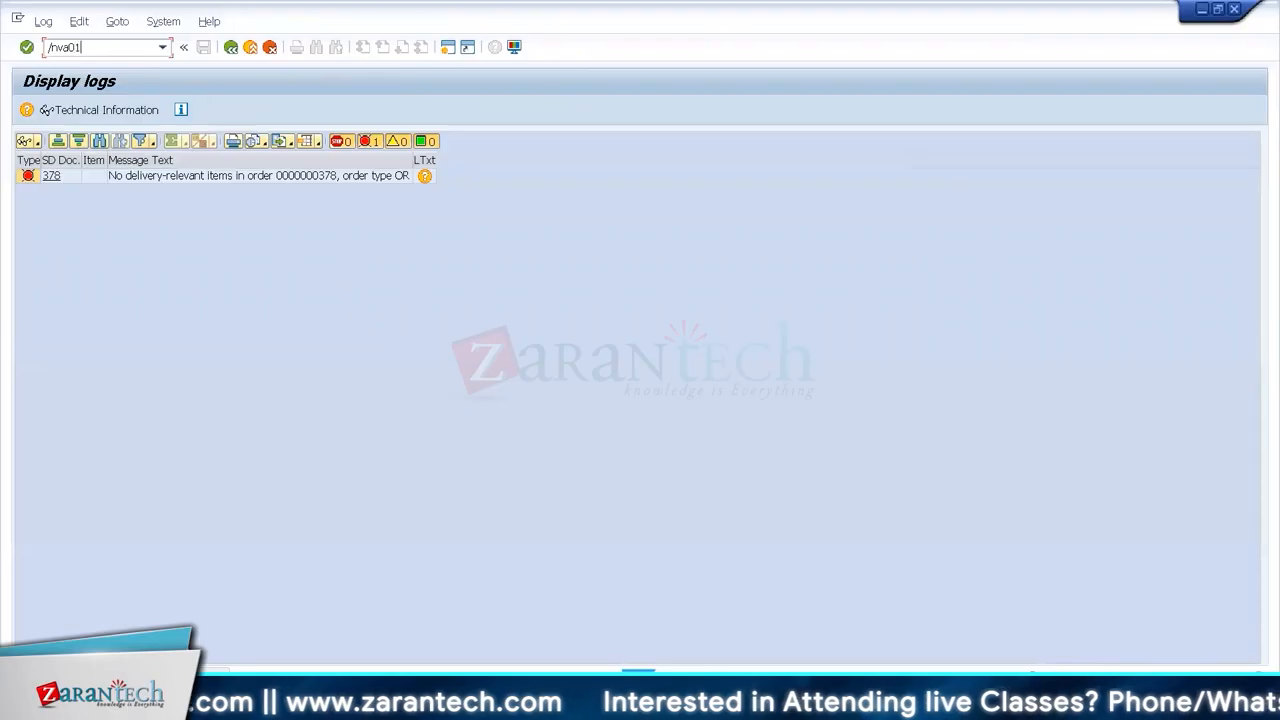
{"action": "key", "text": "Return"}
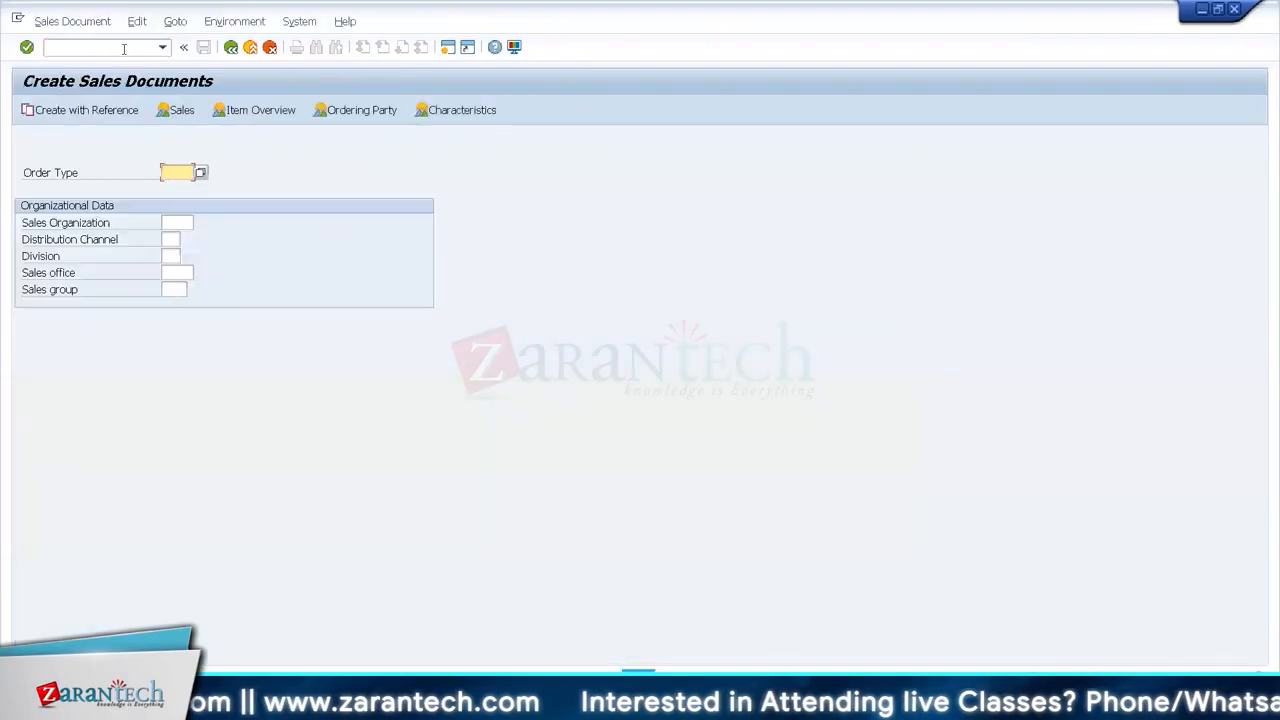
{"action": "key", "text": "Tab"}
{"action": "key", "text": "shift+Tab"}
{"action": "type", "text": "OR"}
{"action": "left_click", "coordinate": [99, 119]}
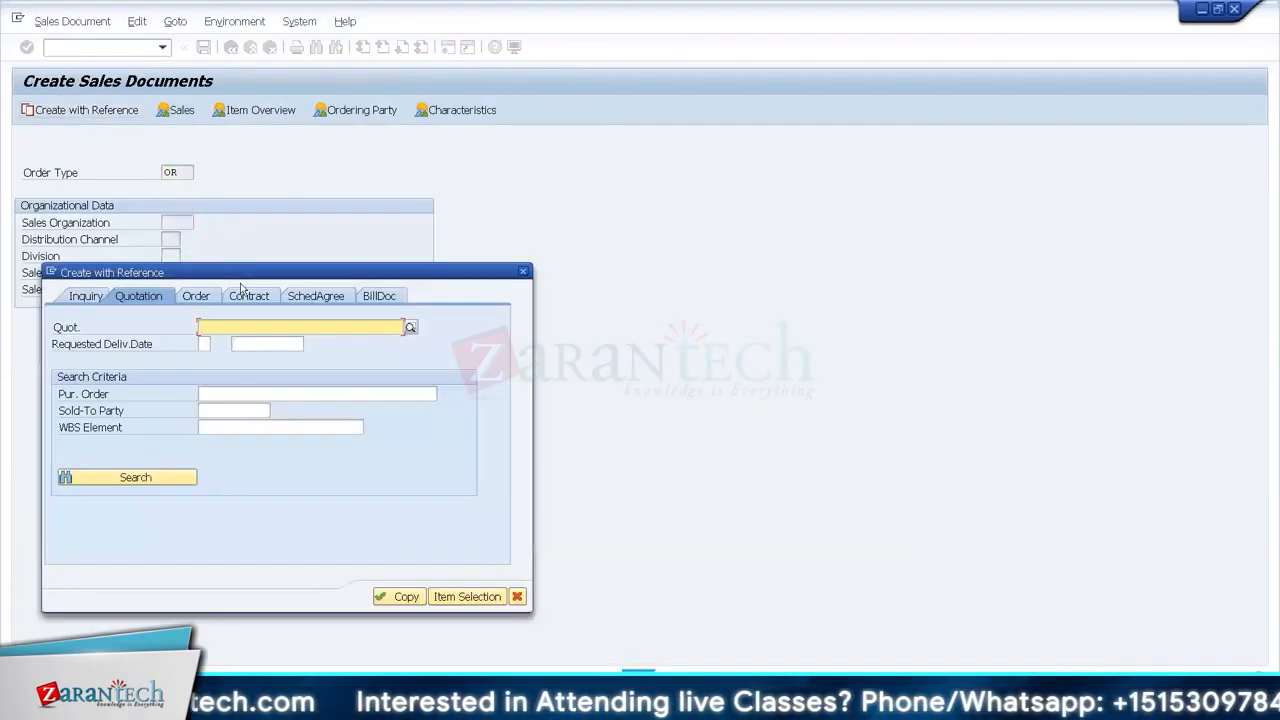
{"action": "left_click", "coordinate": [196, 296]}
{"action": "type", "text": "0000000378"}
{"action": "key", "text": "Return"}
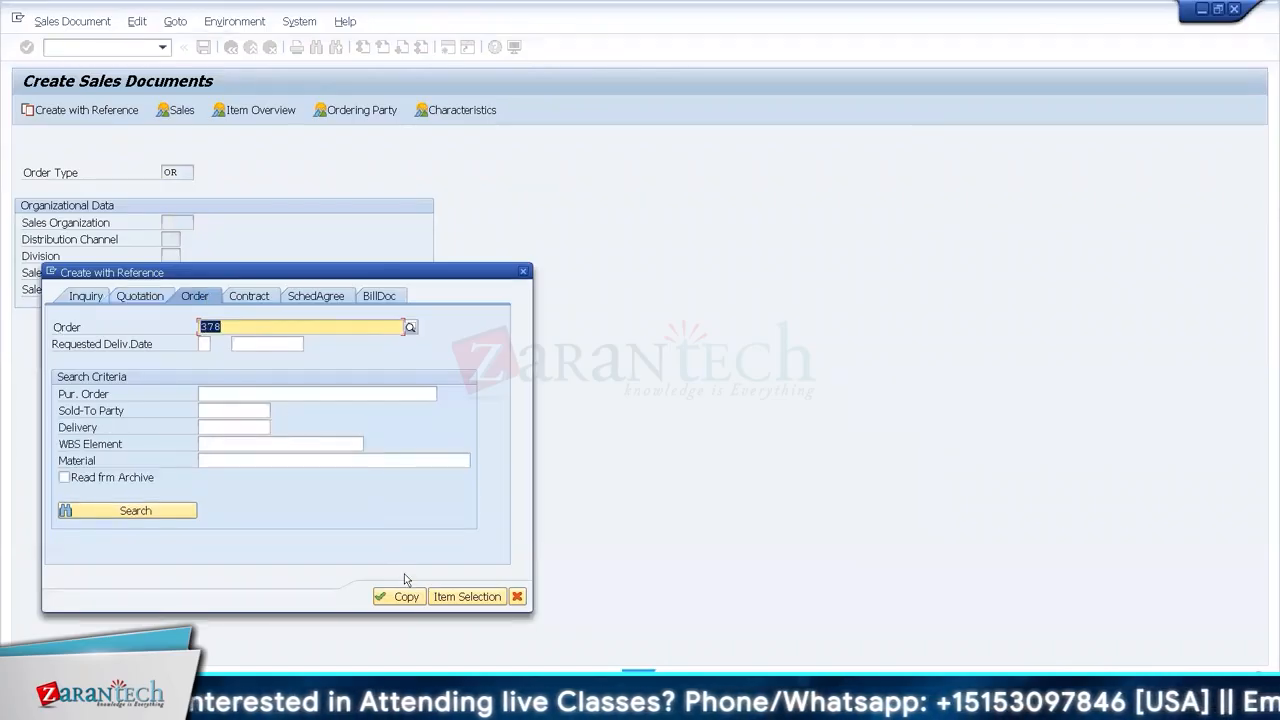
{"action": "left_click", "coordinate": [418, 601]}
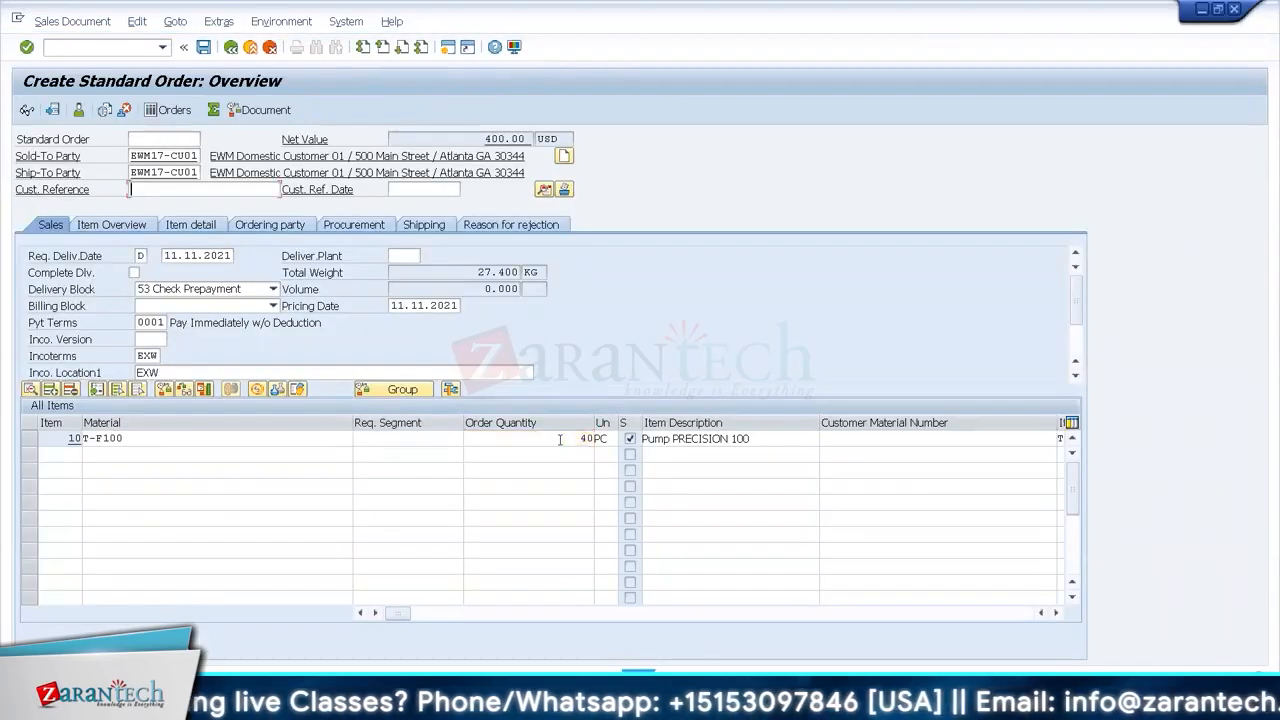
- Set the order quantity of item T-F100 to 40 PC and save the new standard order
{"action": "key", "text": "Return"}
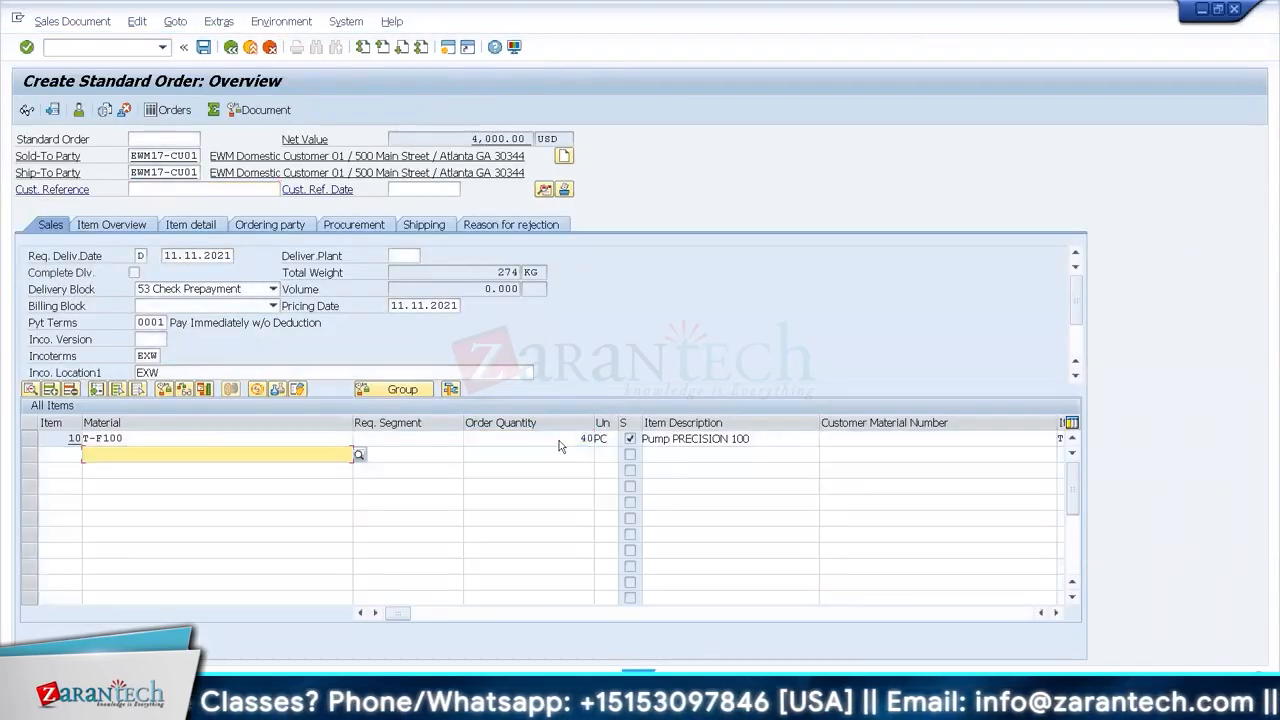
{"action": "key", "text": "ctrl+s"}
{"action": "left_click", "coordinate": [290, 308]}
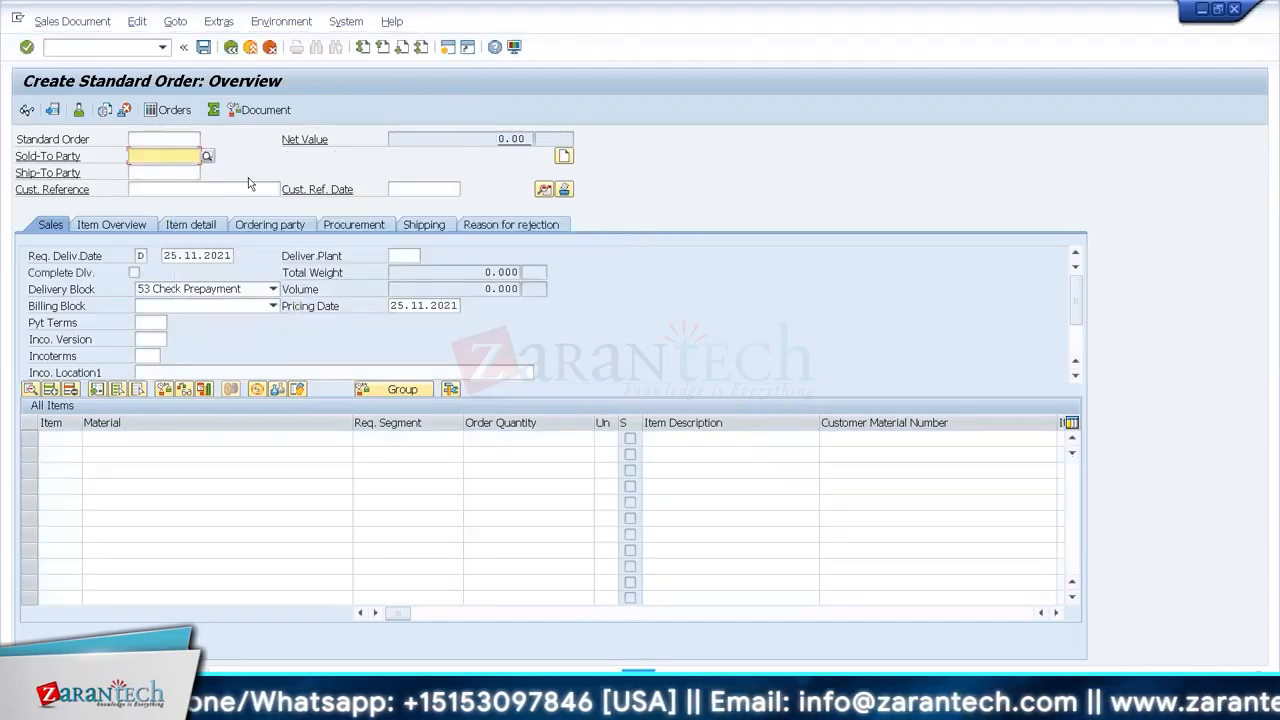
- Try to deliver the newly saved order and check the details of the logged message
{"action": "left_click", "coordinate": [76, 22]}
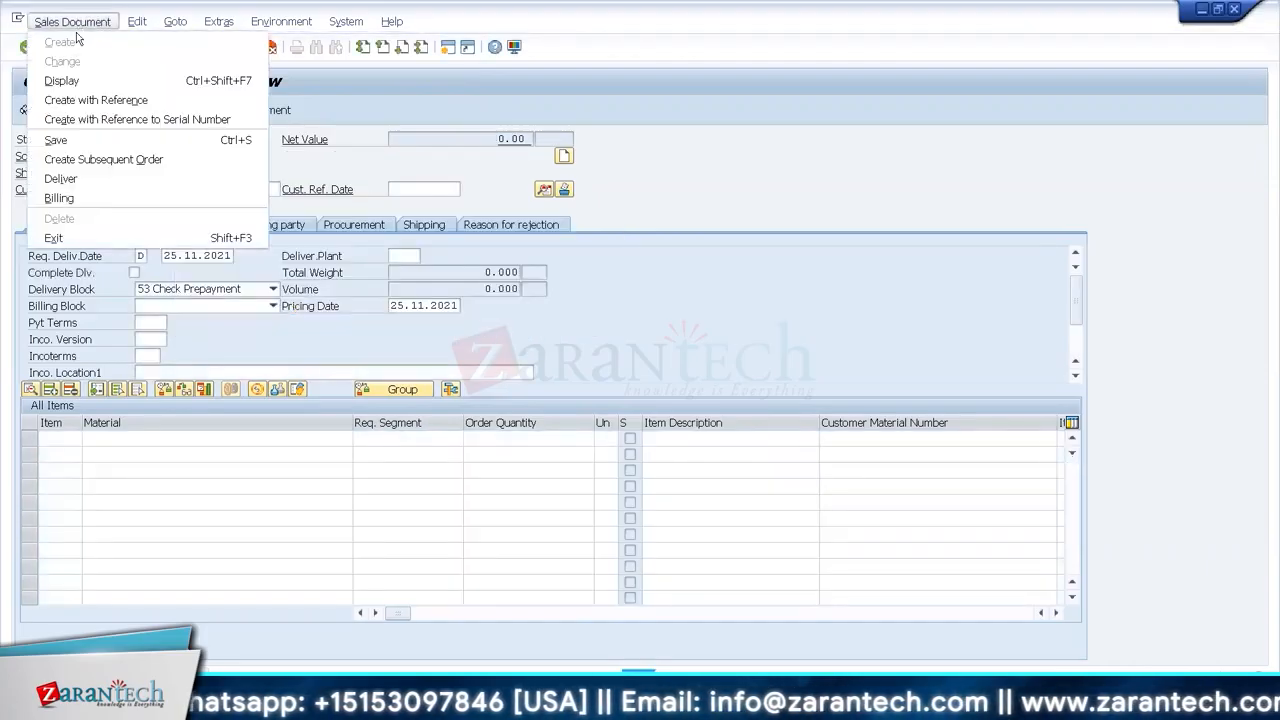
{"action": "left_click", "coordinate": [60, 179]}
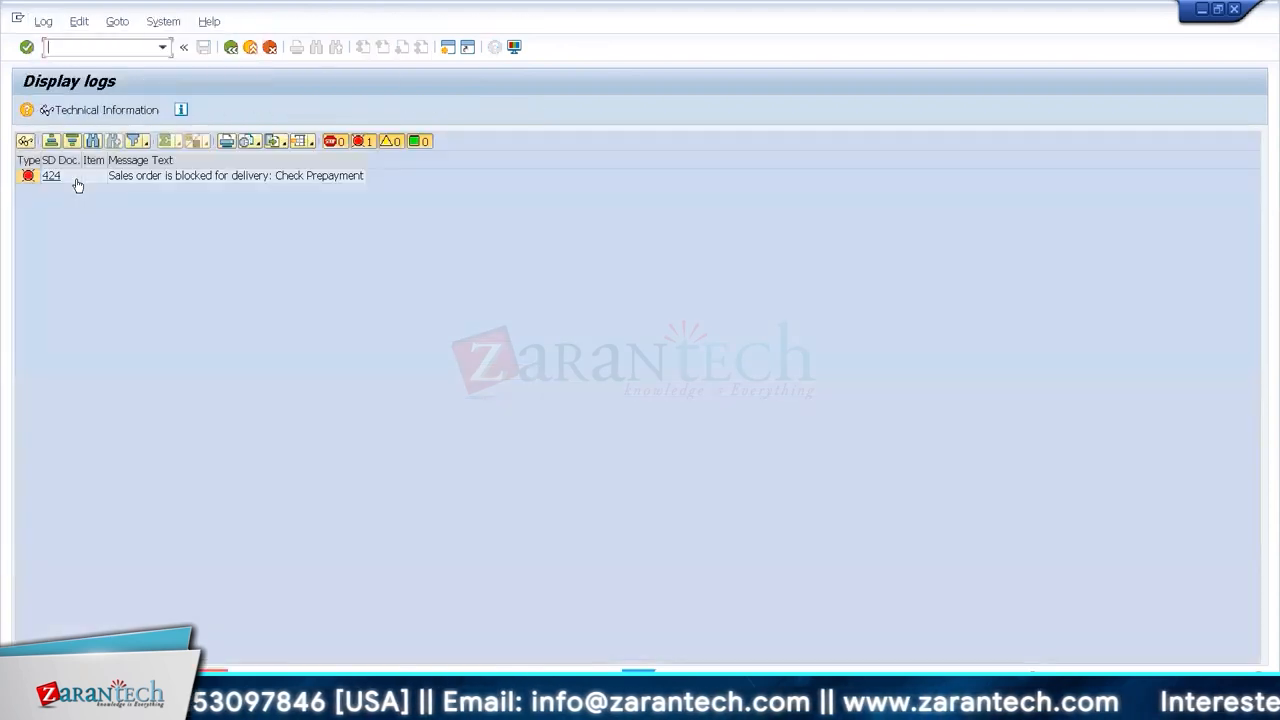
{"action": "left_click", "coordinate": [228, 182]}
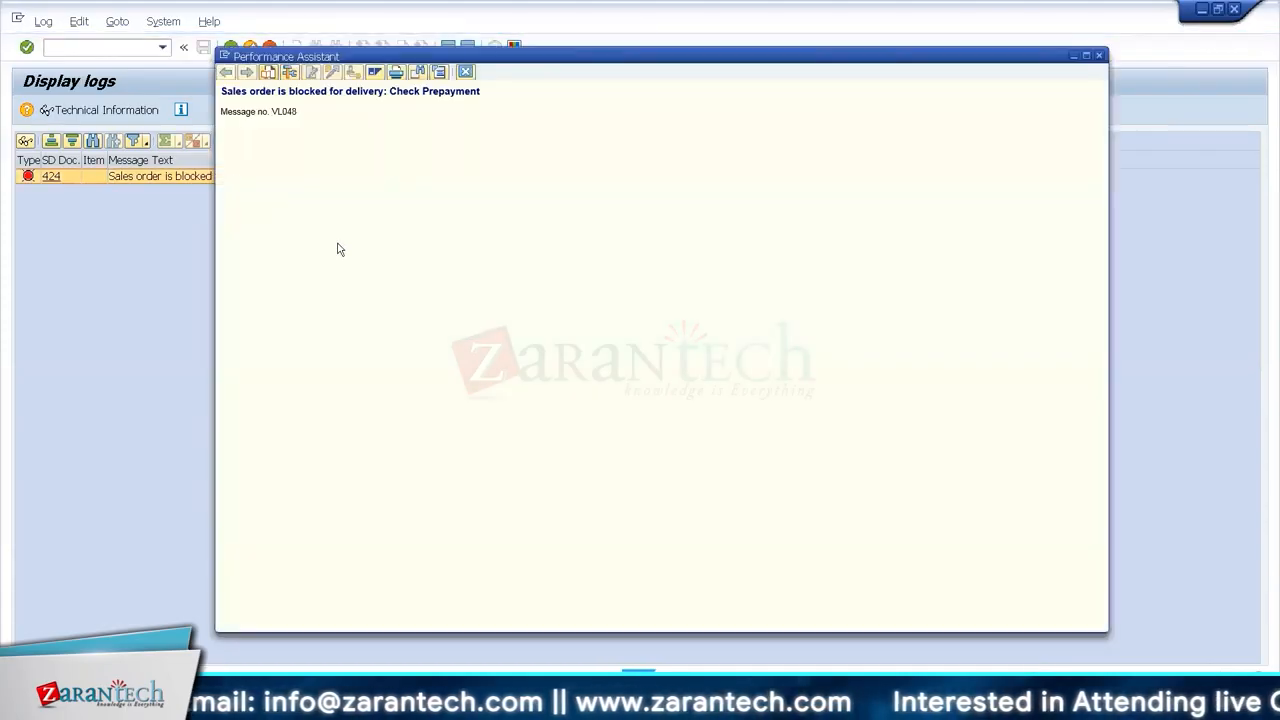
{"action": "left_click", "coordinate": [465, 73]}
- Open the original sales order for editing with transaction VA02
{"action": "left_click", "coordinate": [129, 52]}
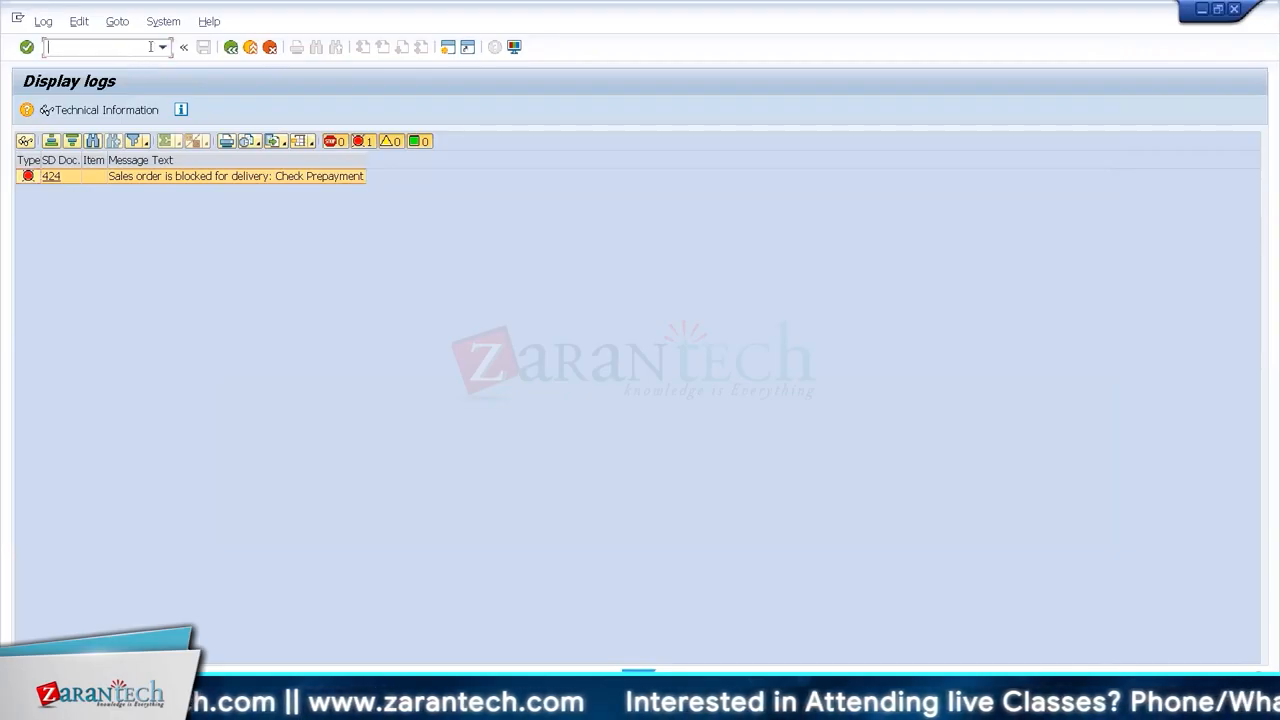
{"action": "type", "text": "/nvl"}
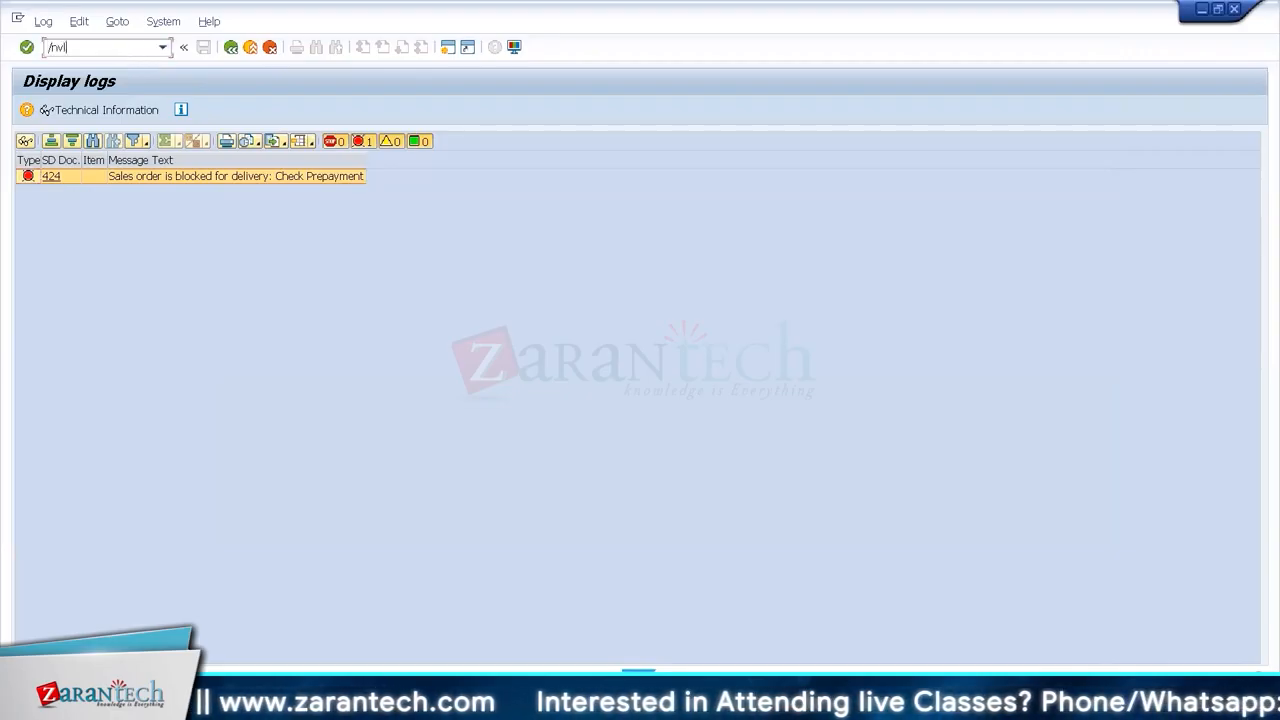
{"action": "type", "text": "02"}
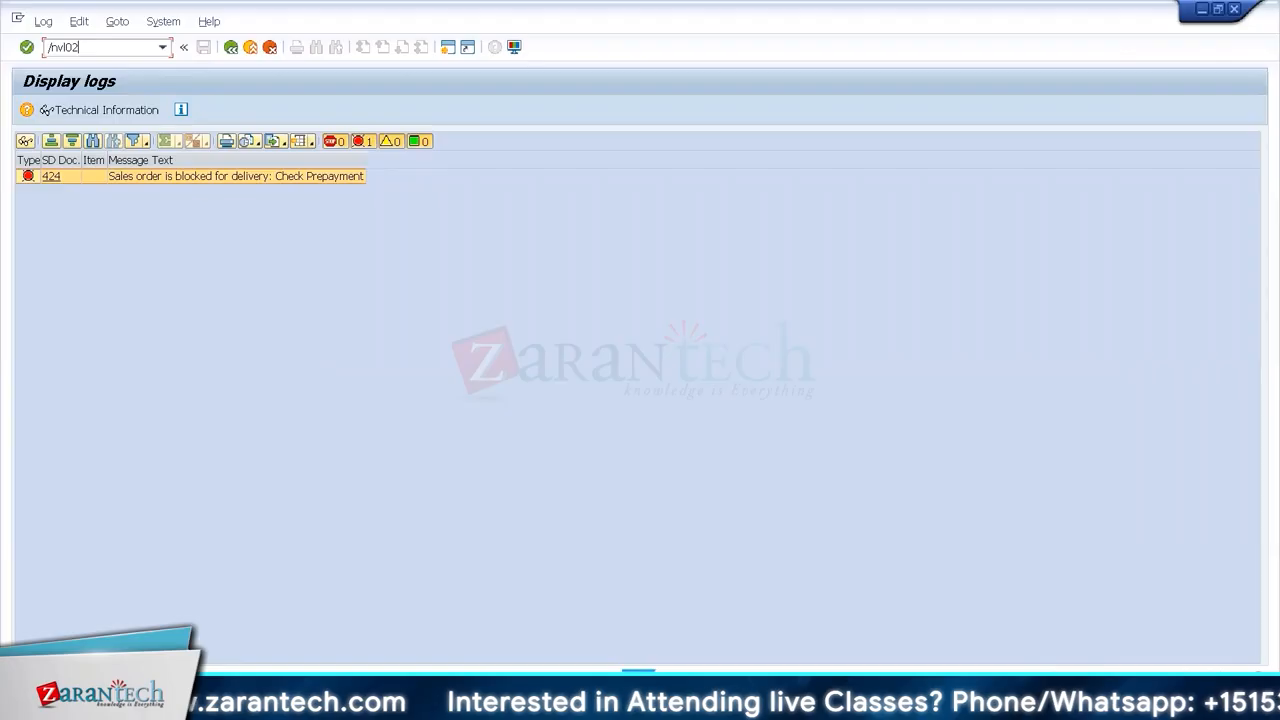
{"action": "key", "text": "BackSpace"}
{"action": "key", "text": "BackSpace"}
{"action": "key", "text": "BackSpace"}
{"action": "type", "text": "a02"}
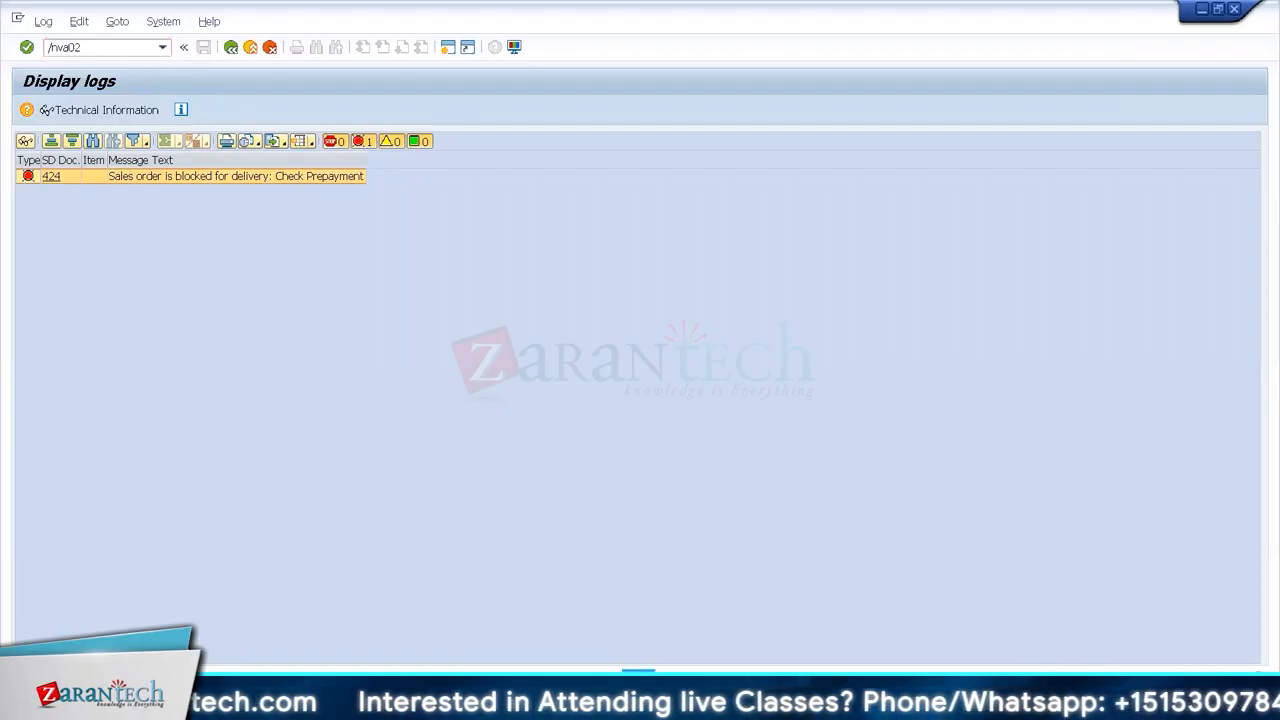
{"action": "key", "text": "Return"}
{"action": "type", "text": "378"}
{"action": "key", "text": "Return"}
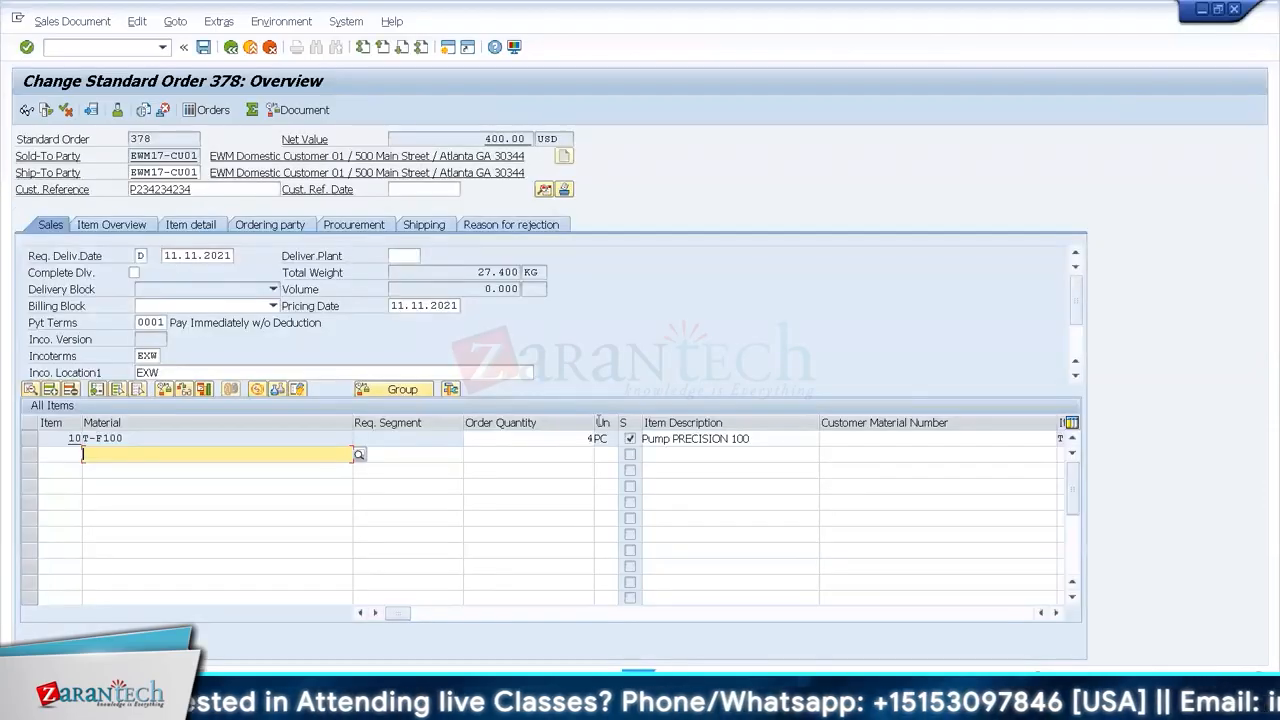
- Save the original sales order with an increased T-F100 order quantity and start an outbound delivery for it
{"action": "left_click", "coordinate": [591, 440]}
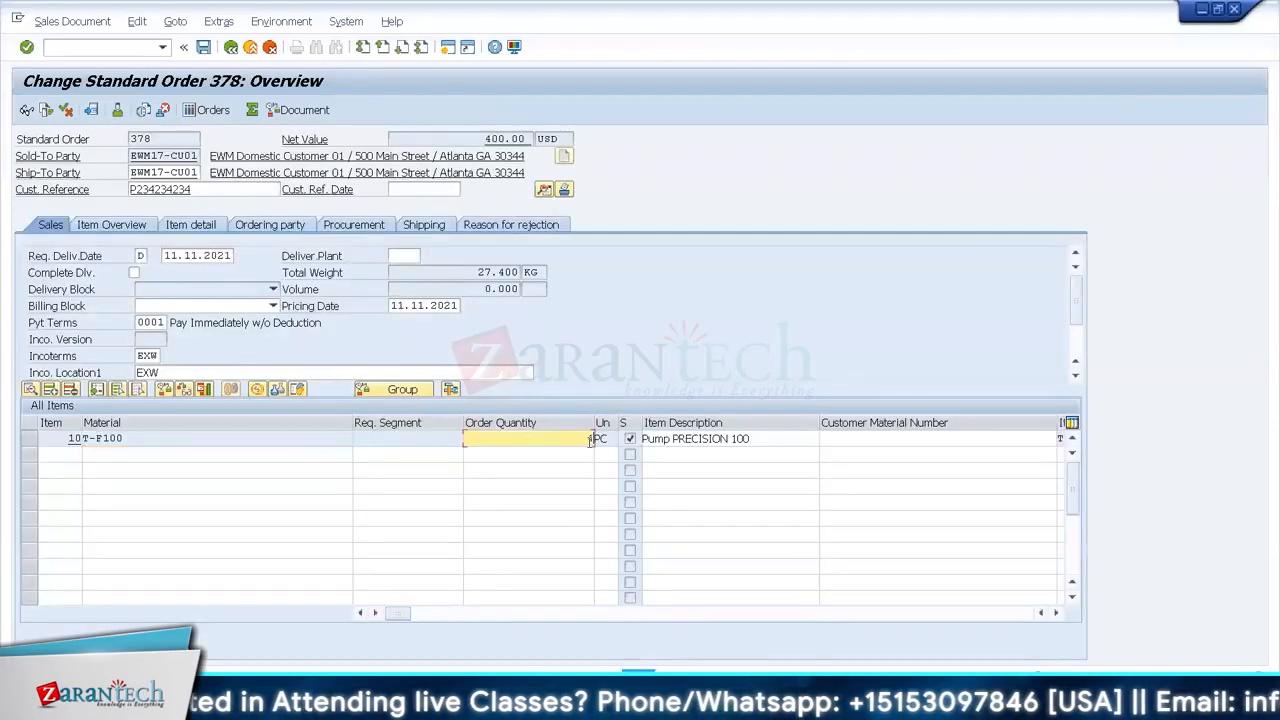
{"action": "double_click", "coordinate": [591, 440]}
{"action": "key", "text": "ctrl+s"}
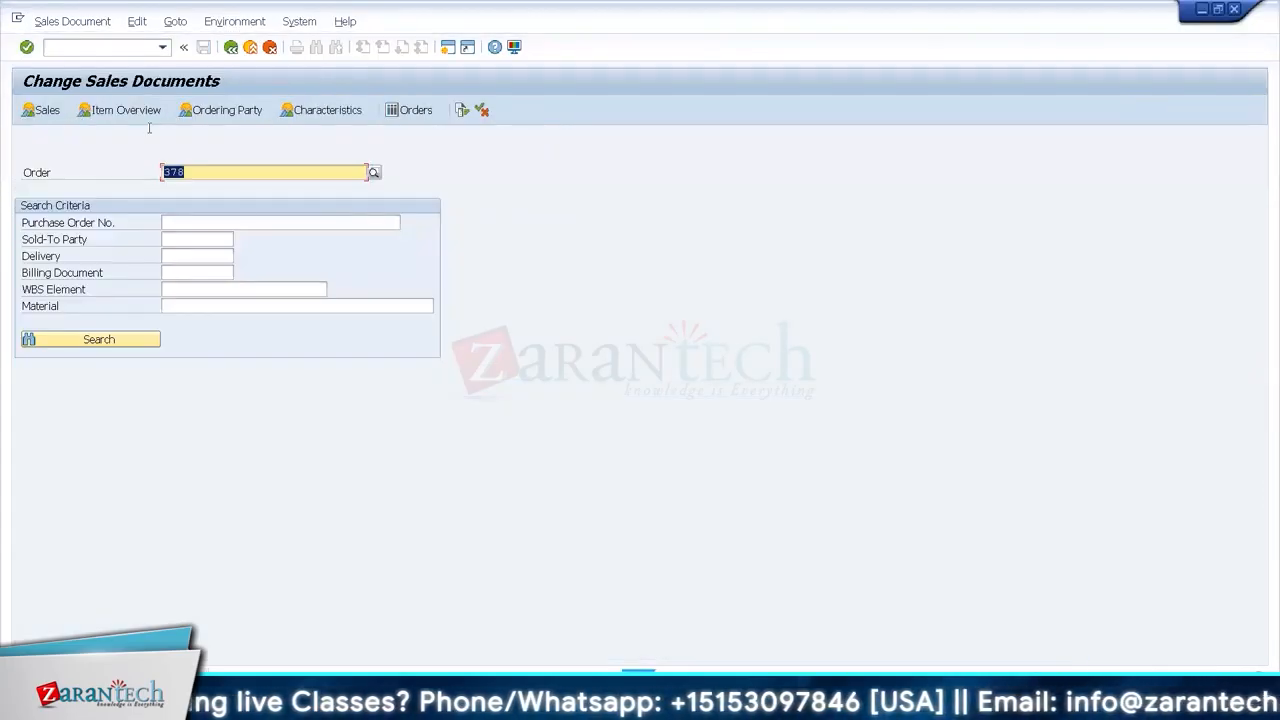
{"action": "left_click", "coordinate": [54, 27]}
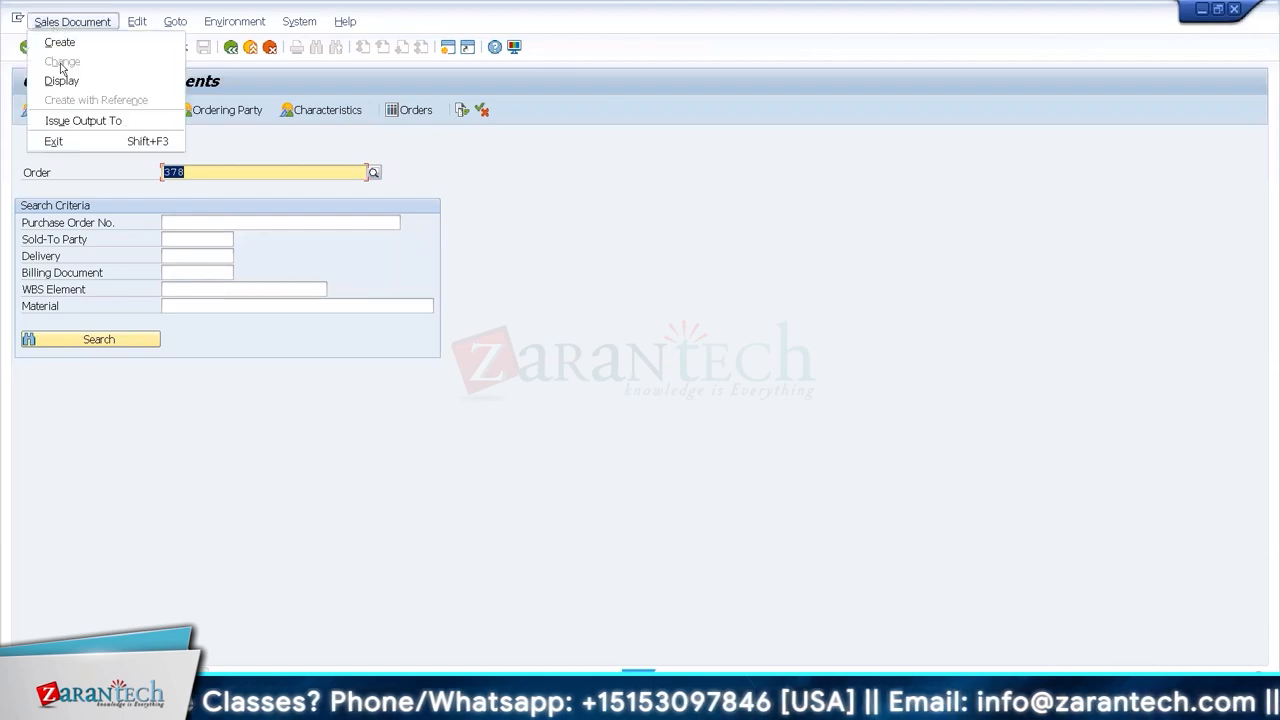
{"action": "left_click", "coordinate": [299, 132]}
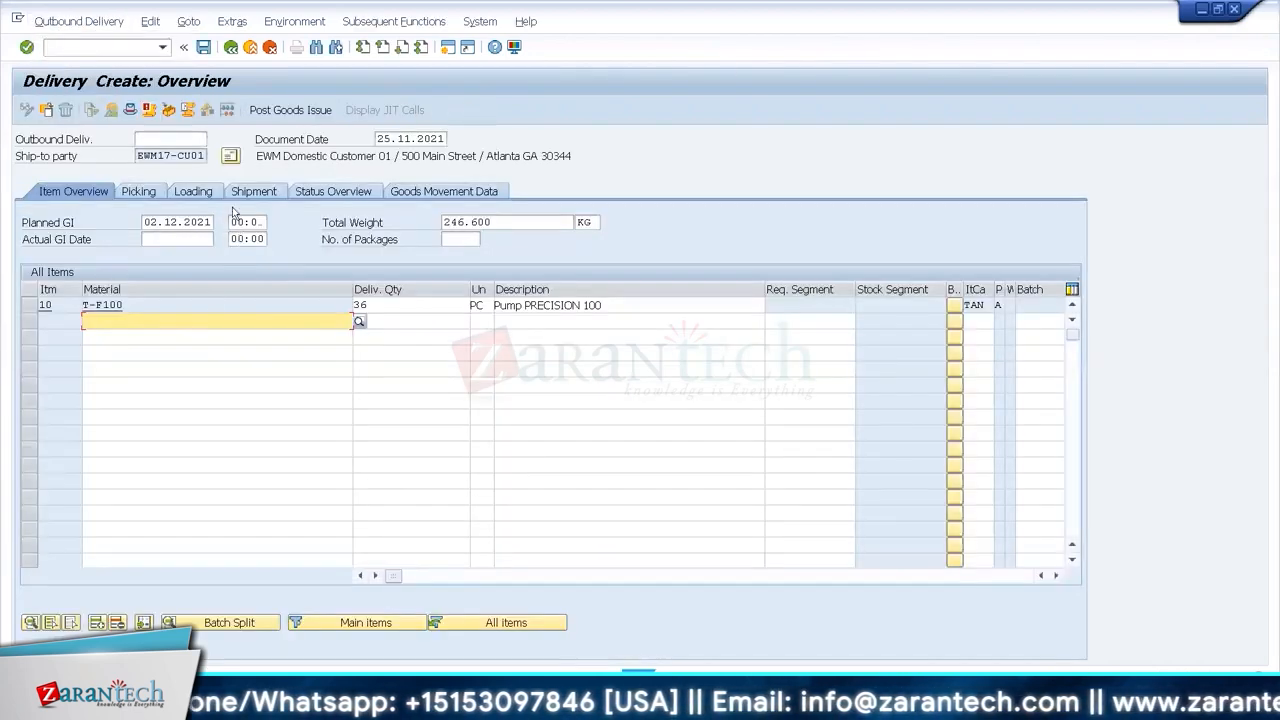
- Set the T-F100 delivery quantity to 4 and the planned goods issue date to 26.11.2021
{"action": "left_click", "coordinate": [402, 305]}
{"action": "key", "text": "BackSpace"}
{"action": "key", "text": "BackSpace"}
{"action": "type", "text": "4"}
{"action": "key", "text": "Return"}
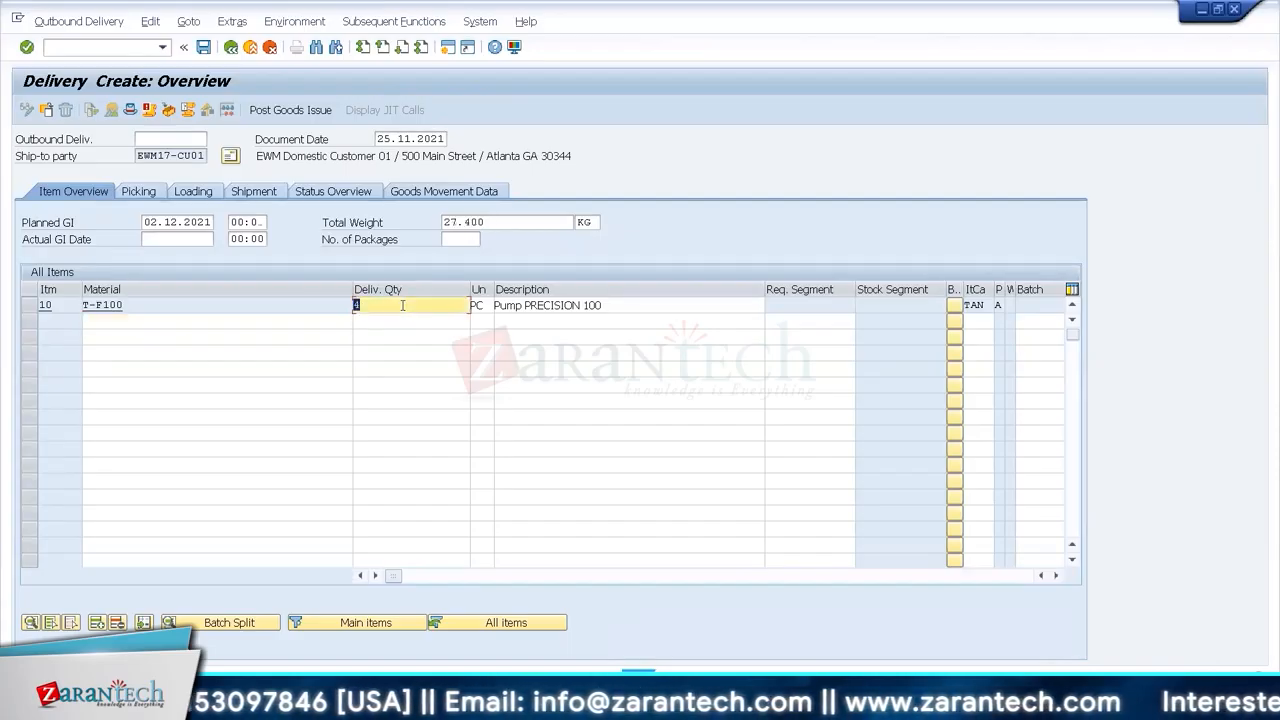
{"action": "key", "text": "Return"}
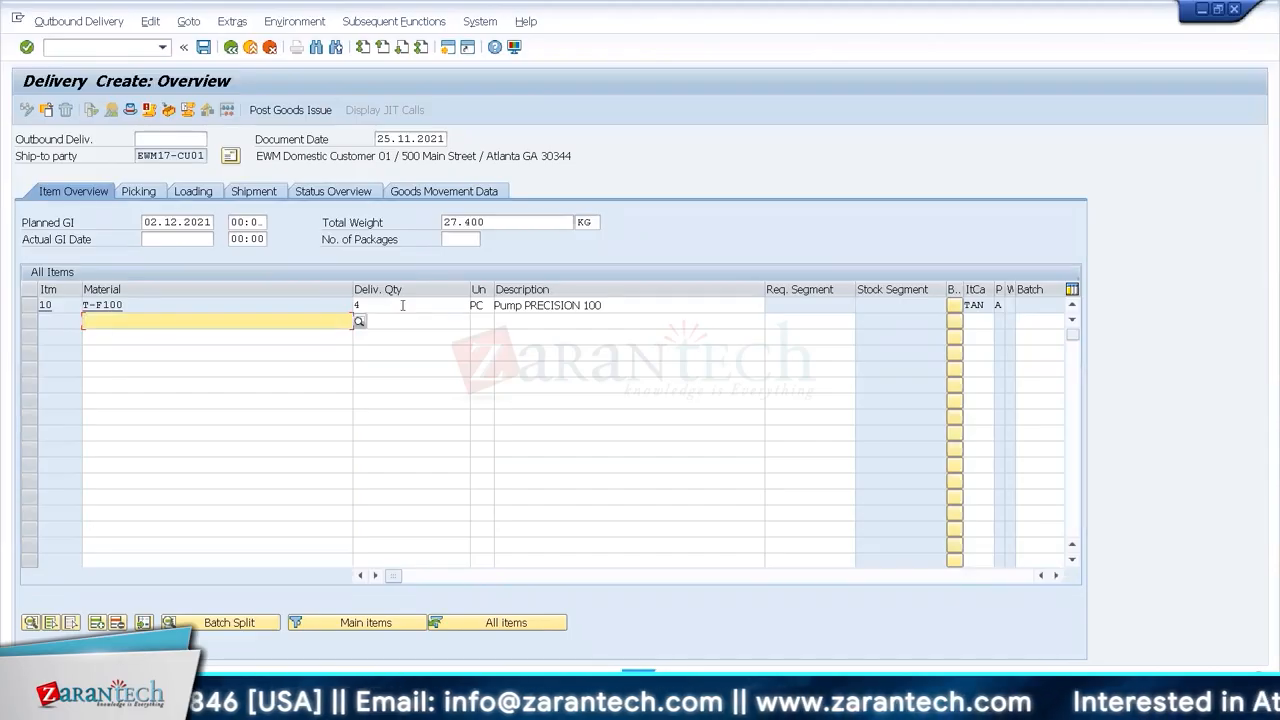
{"action": "left_click", "coordinate": [186, 222]}
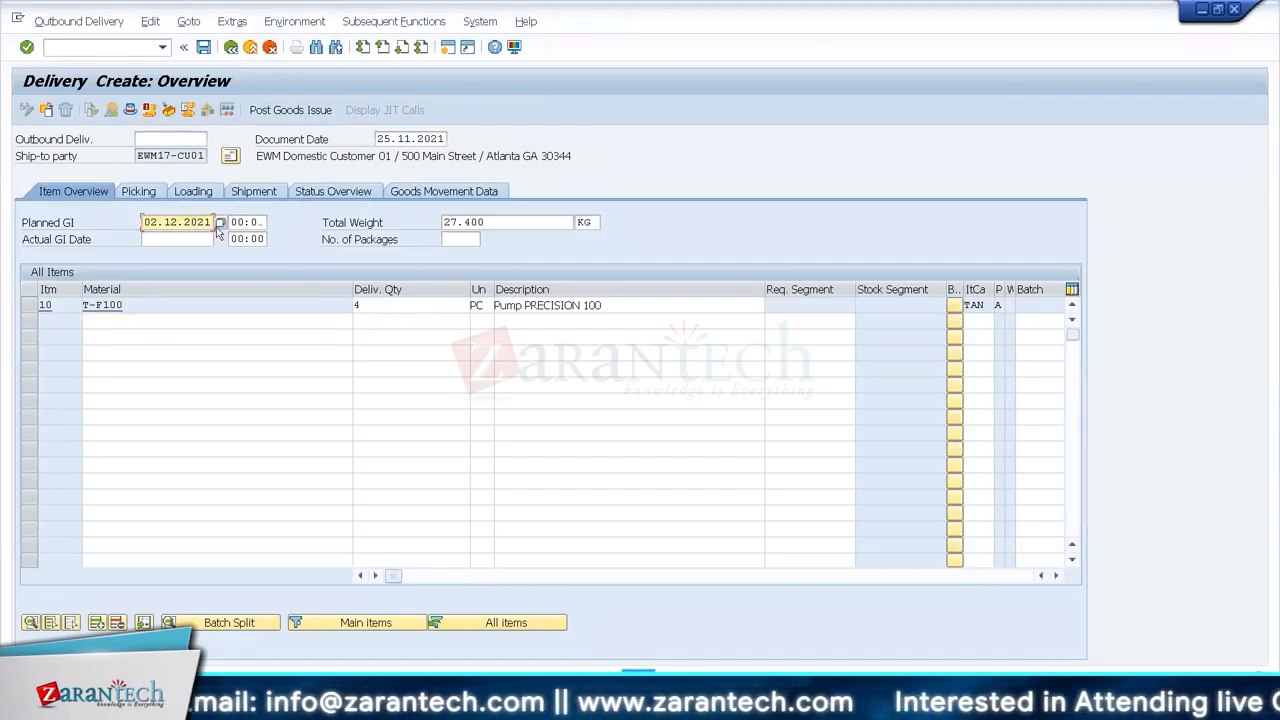
{"action": "left_click", "coordinate": [221, 223]}
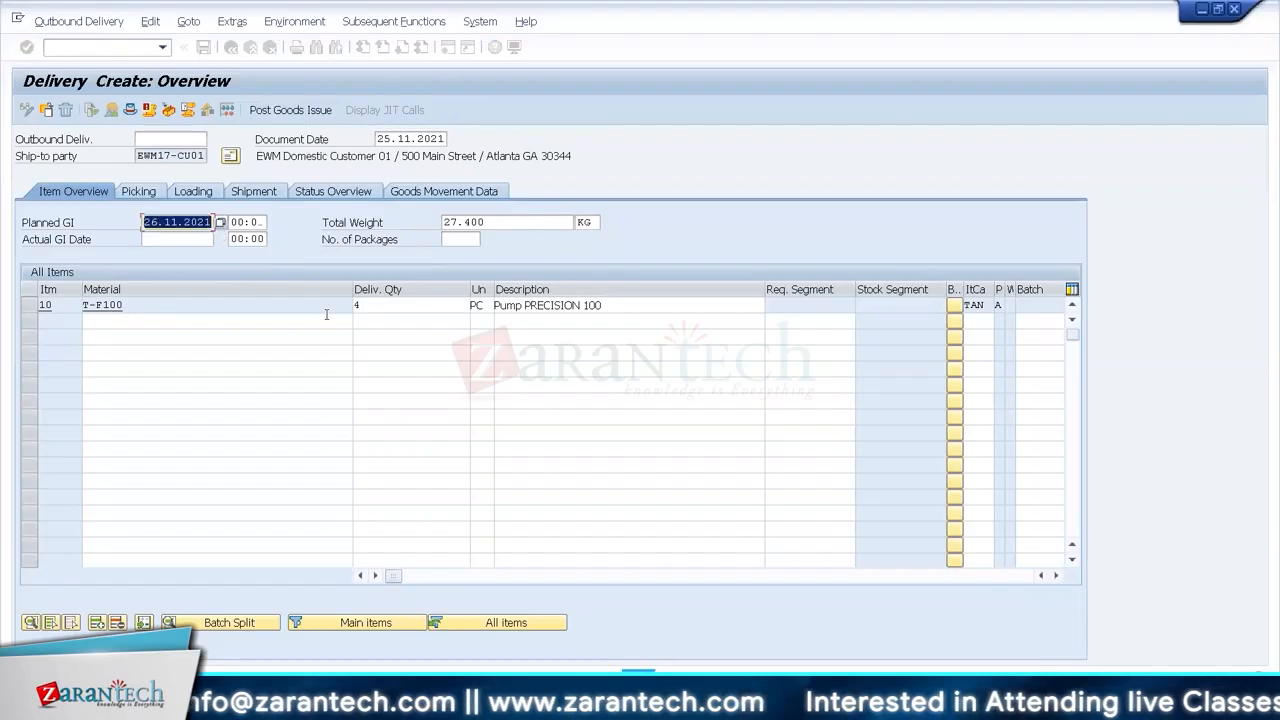
{"action": "left_click", "coordinate": [262, 222]}
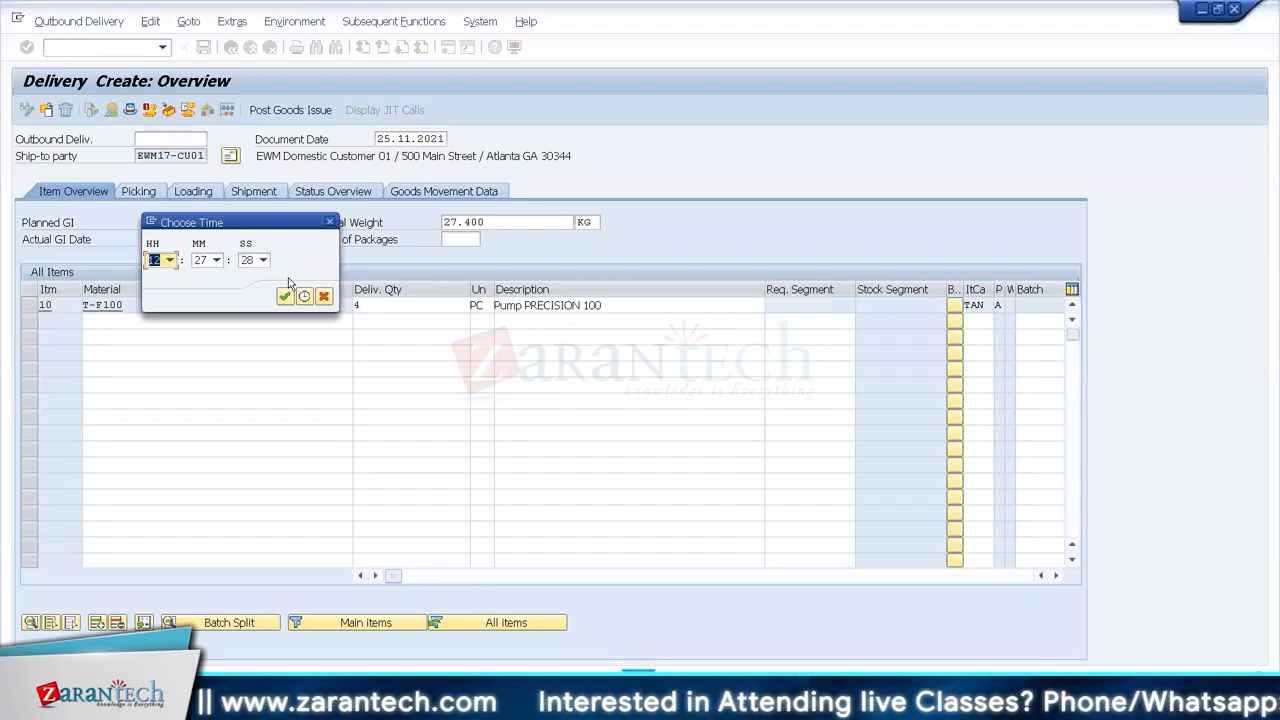
{"action": "key", "text": "ctrl+alt+Break"}
{"action": "key", "text": "alt+Tab"}
{"action": "left_click", "coordinate": [229, 389]}
{"action": "key", "text": "alt+Tab"}
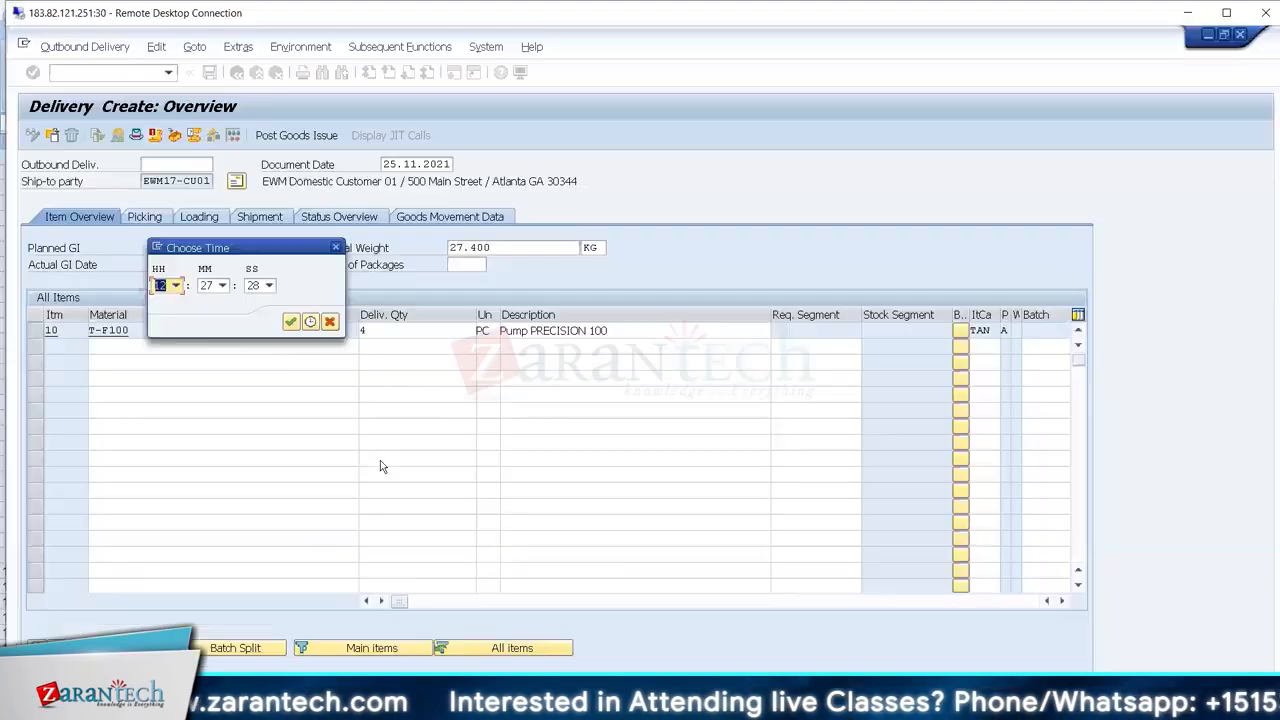
{"action": "left_click", "coordinate": [309, 318]}
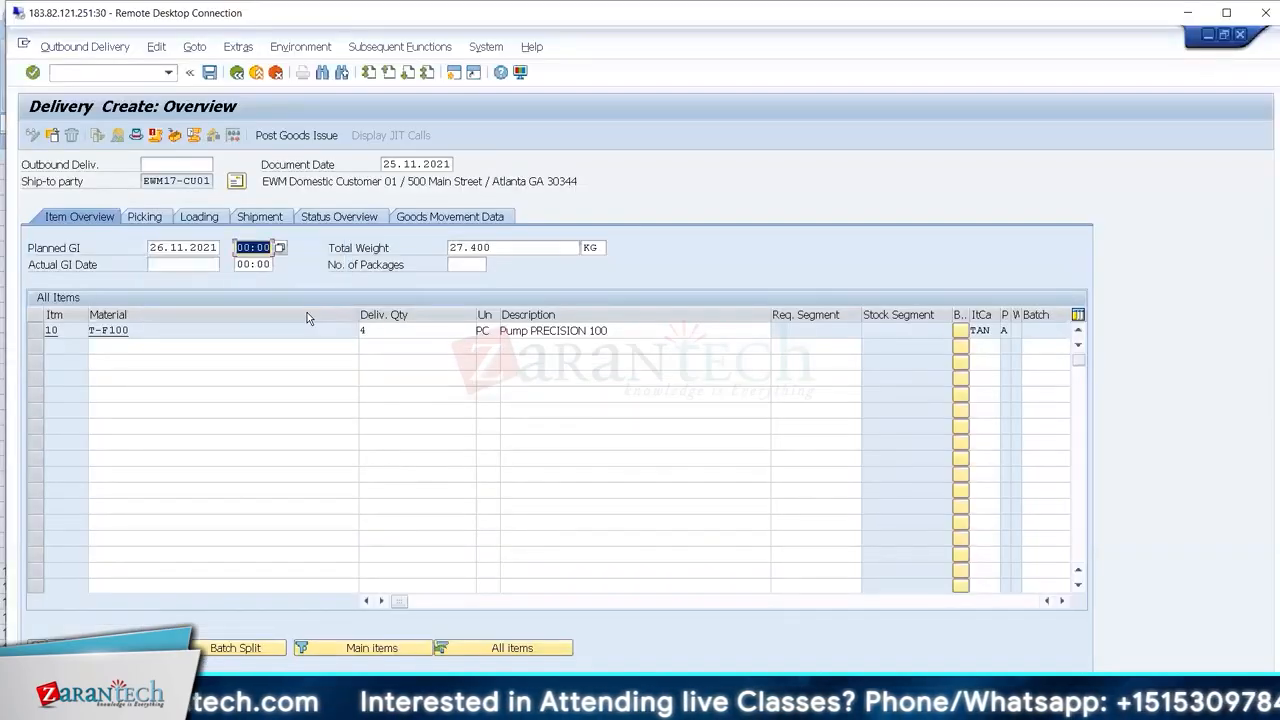
- Set the planned goods issue time to 15:00 and save the outbound delivery
{"action": "left_click", "coordinate": [240, 247]}
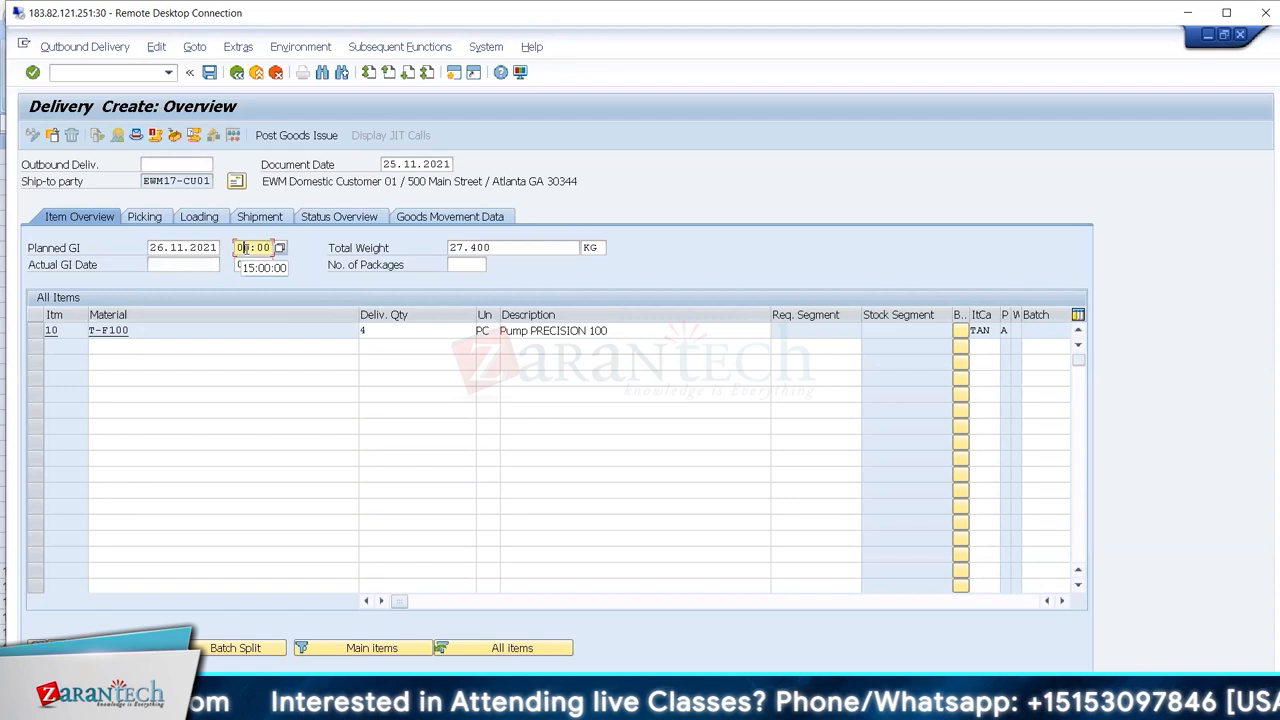
{"action": "type", "text": "15"}
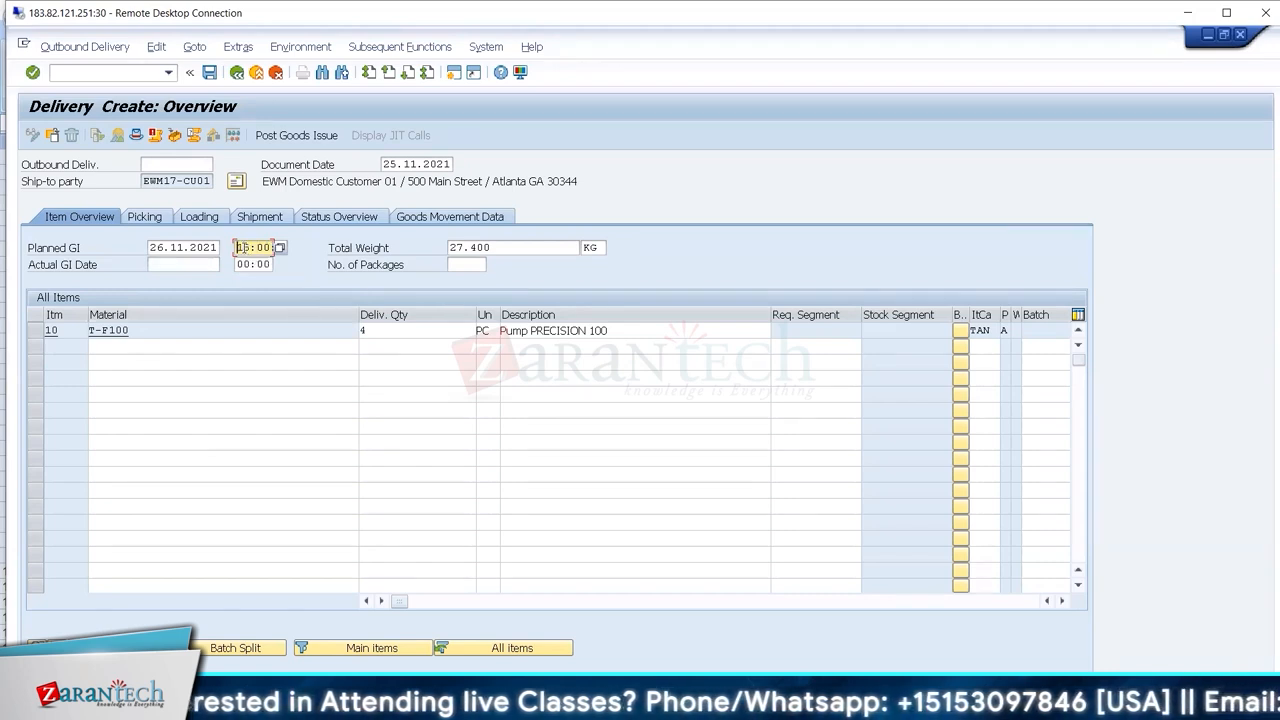
{"action": "left_click", "coordinate": [198, 263]}
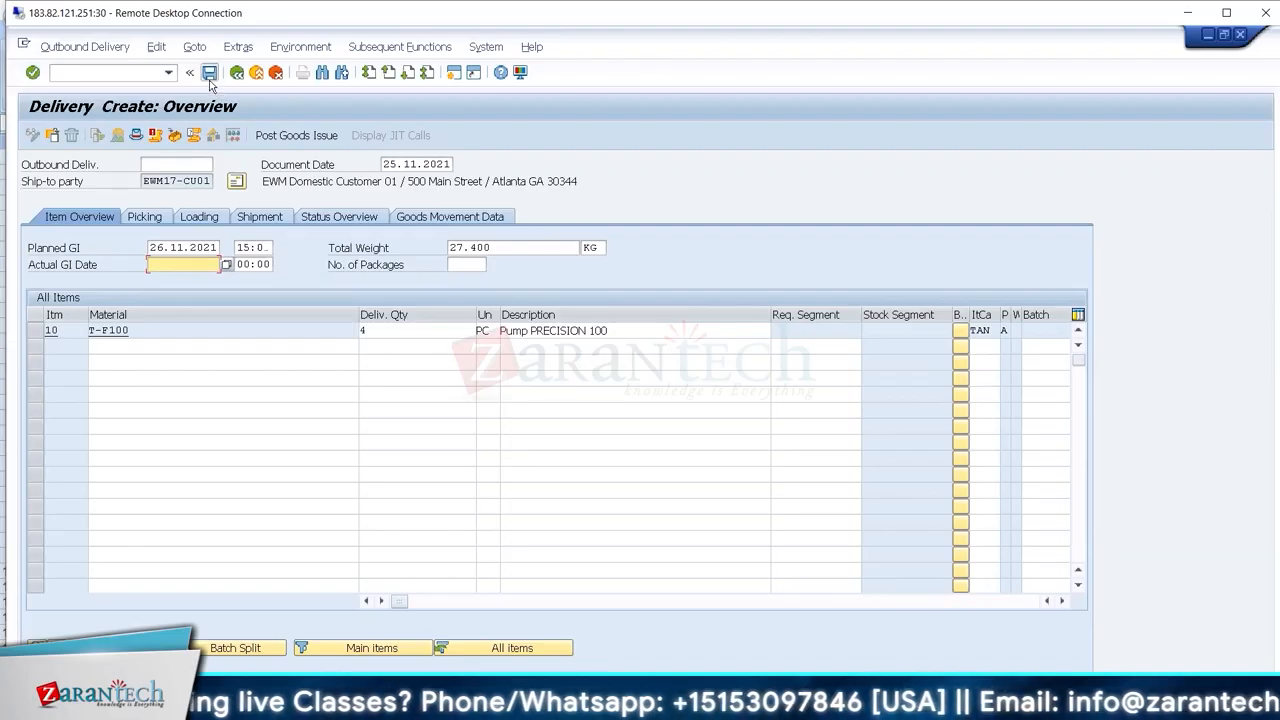
{"action": "key", "text": "Return"}
{"action": "double_click", "coordinate": [259, 22]}
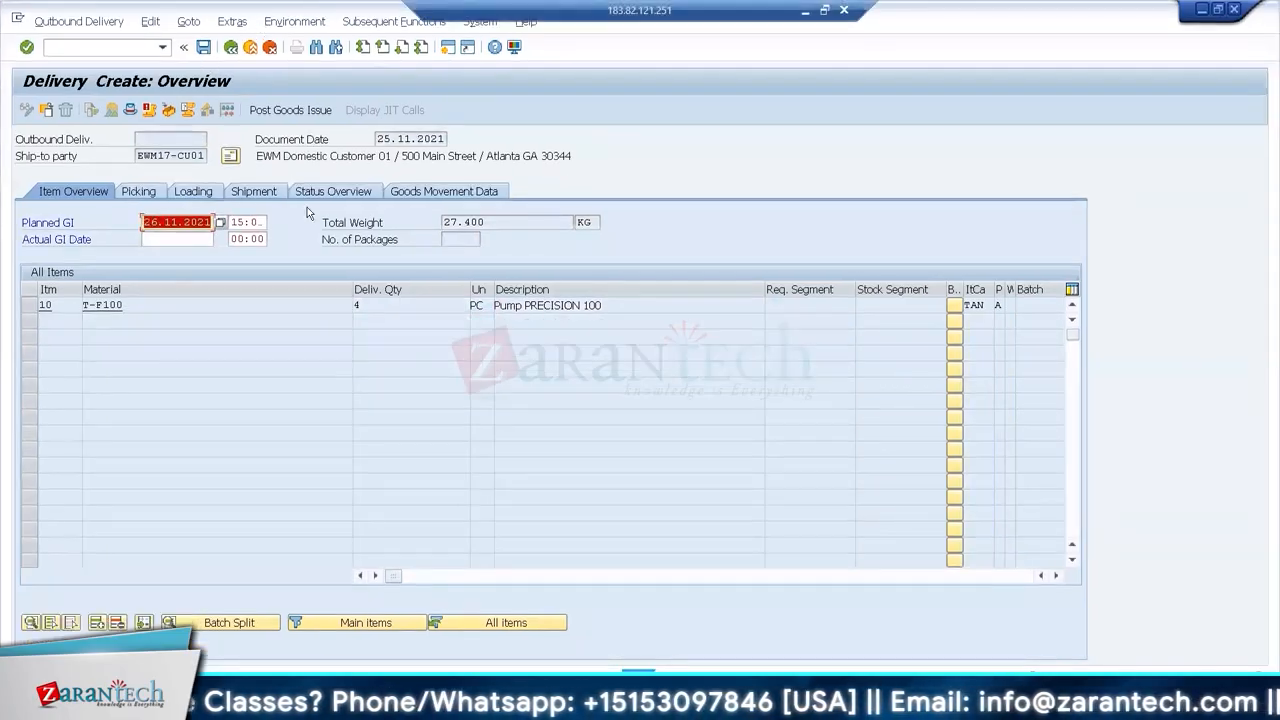
{"action": "key", "text": "F3"}
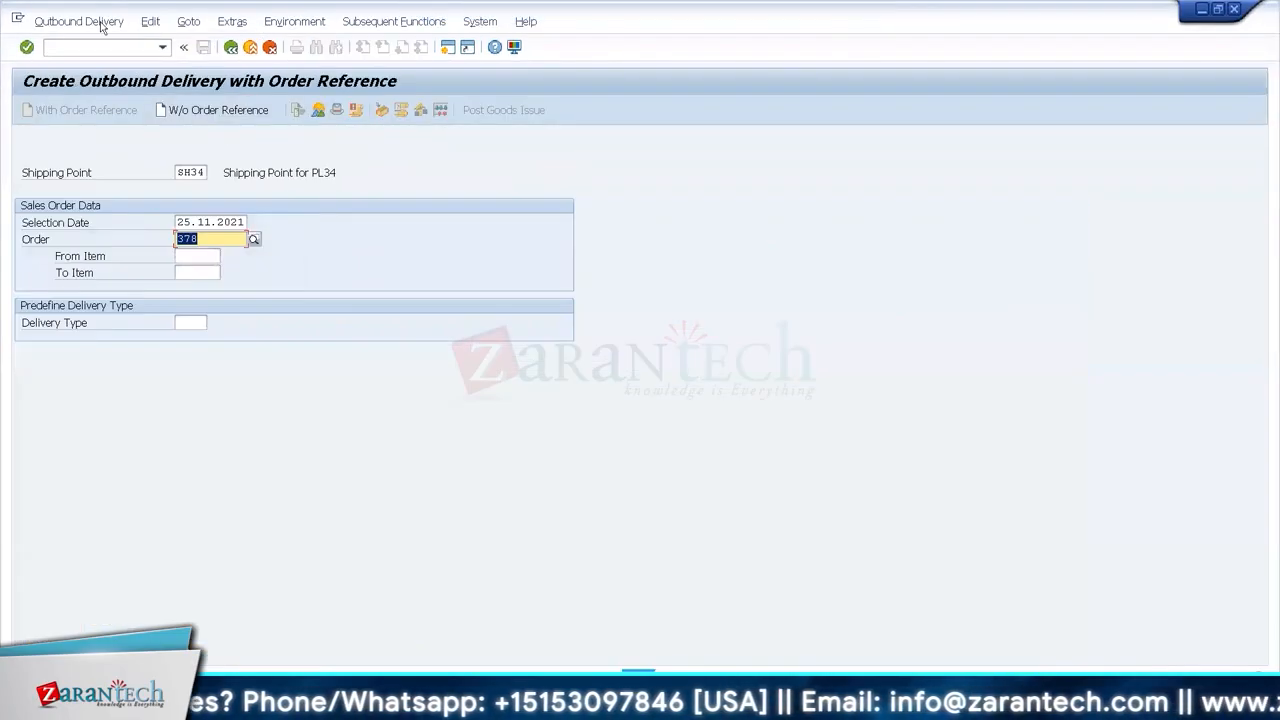
- Display the saved outbound delivery to check its quantity and planned goods issue date and time
{"action": "left_click", "coordinate": [95, 22]}
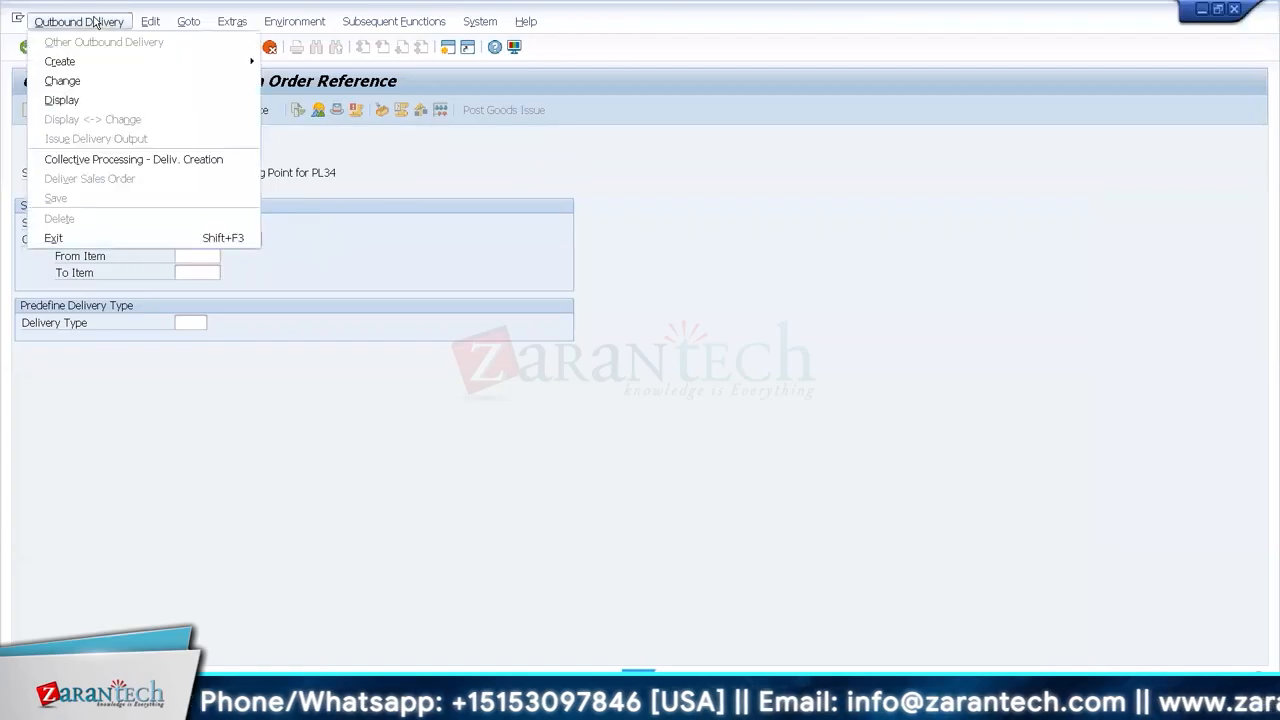
{"action": "left_click", "coordinate": [79, 99]}
{"action": "key", "text": "Return"}
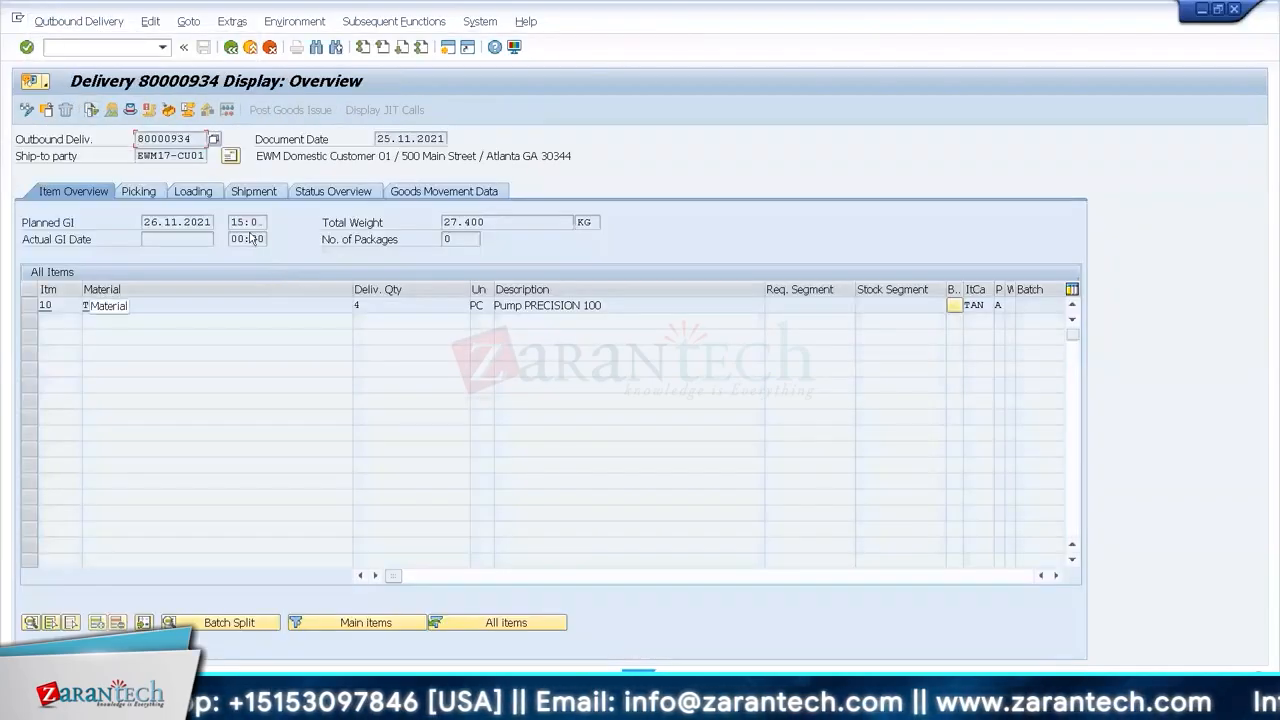
- Check the planned goods issue time and the document number of the displayed outbound delivery
{"action": "double_click", "coordinate": [237, 222]}
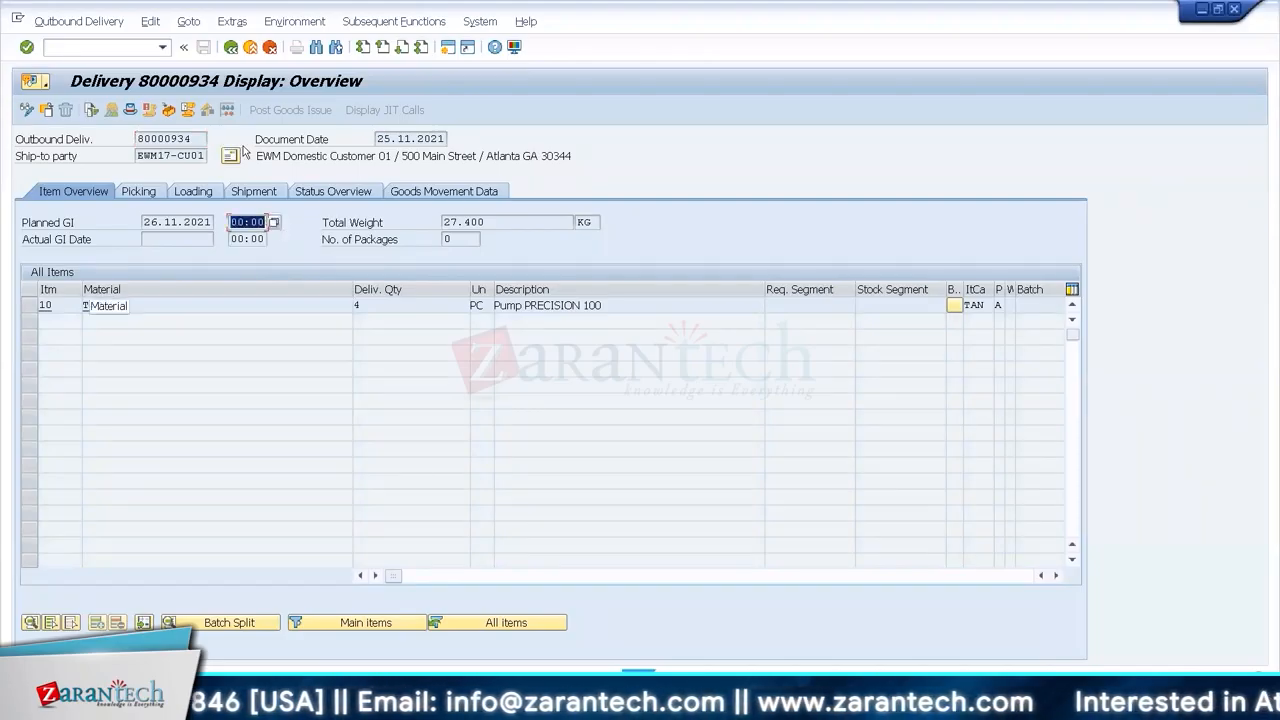
{"action": "double_click", "coordinate": [192, 140]}
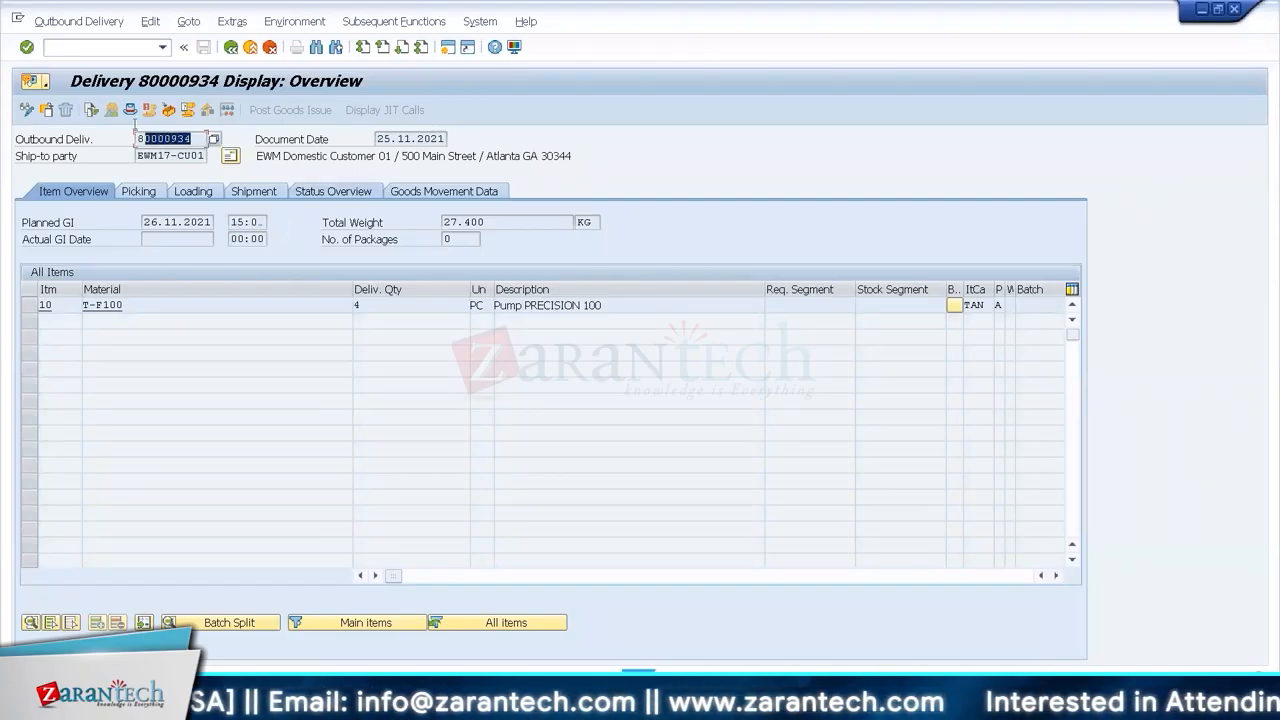
{"action": "left_click", "coordinate": [138, 136]}
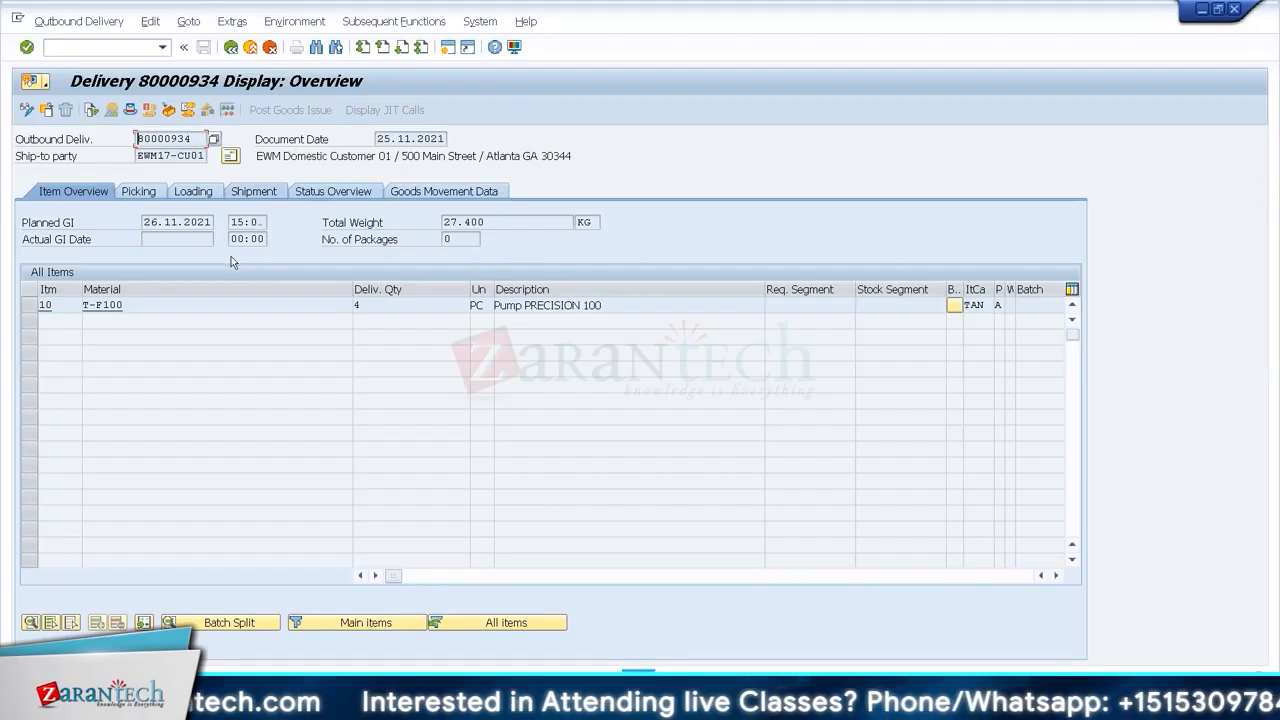
{"action": "left_click", "coordinate": [237, 227]}
- Try to open transaction /scwm/prdo in a new session from the delivery display
{"action": "key", "text": "alt+Tab"}
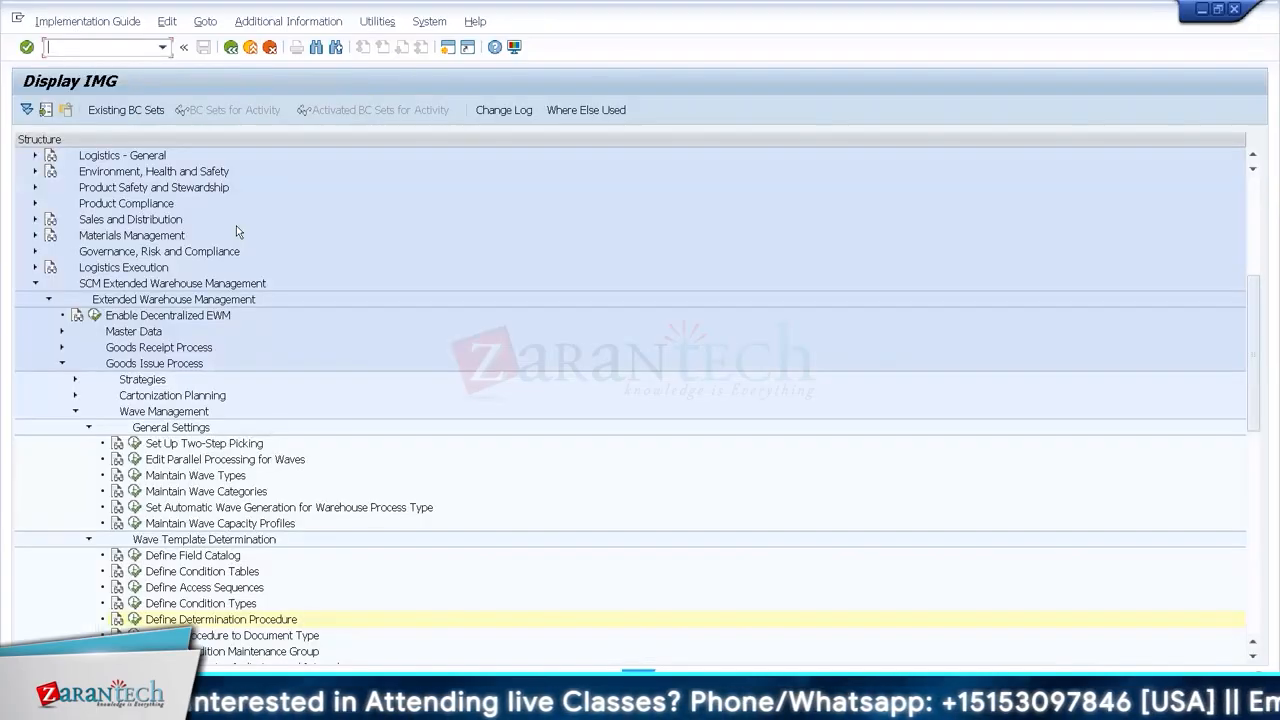
{"action": "key", "text": "alt+Tab"}
{"action": "type", "text": "/o"}
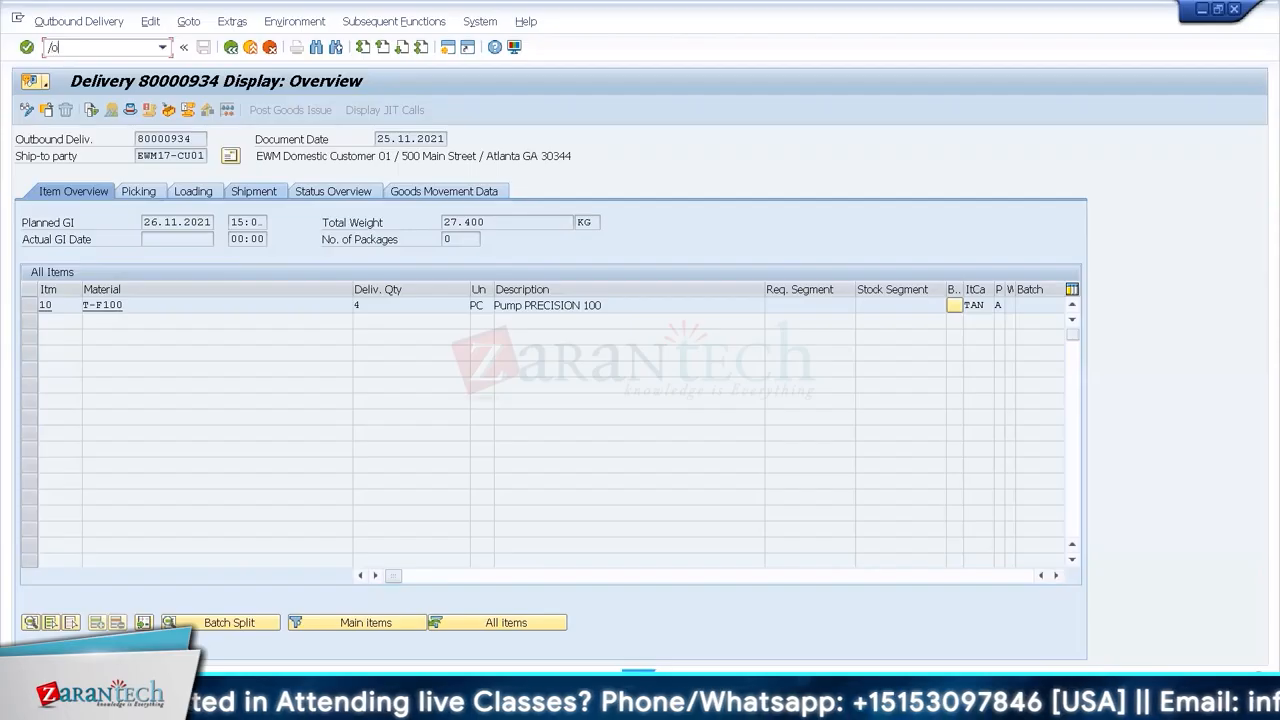
{"action": "type", "text": "/scwm/prdo"}
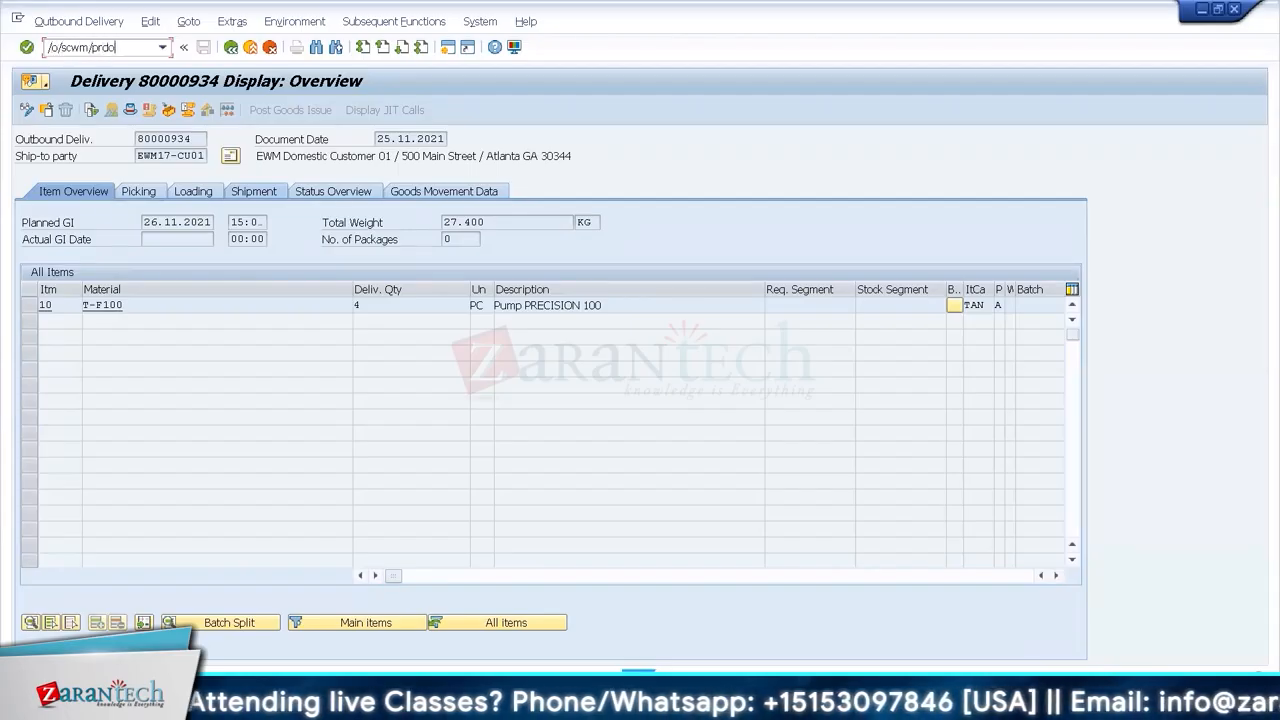
{"action": "key", "text": "Return"}
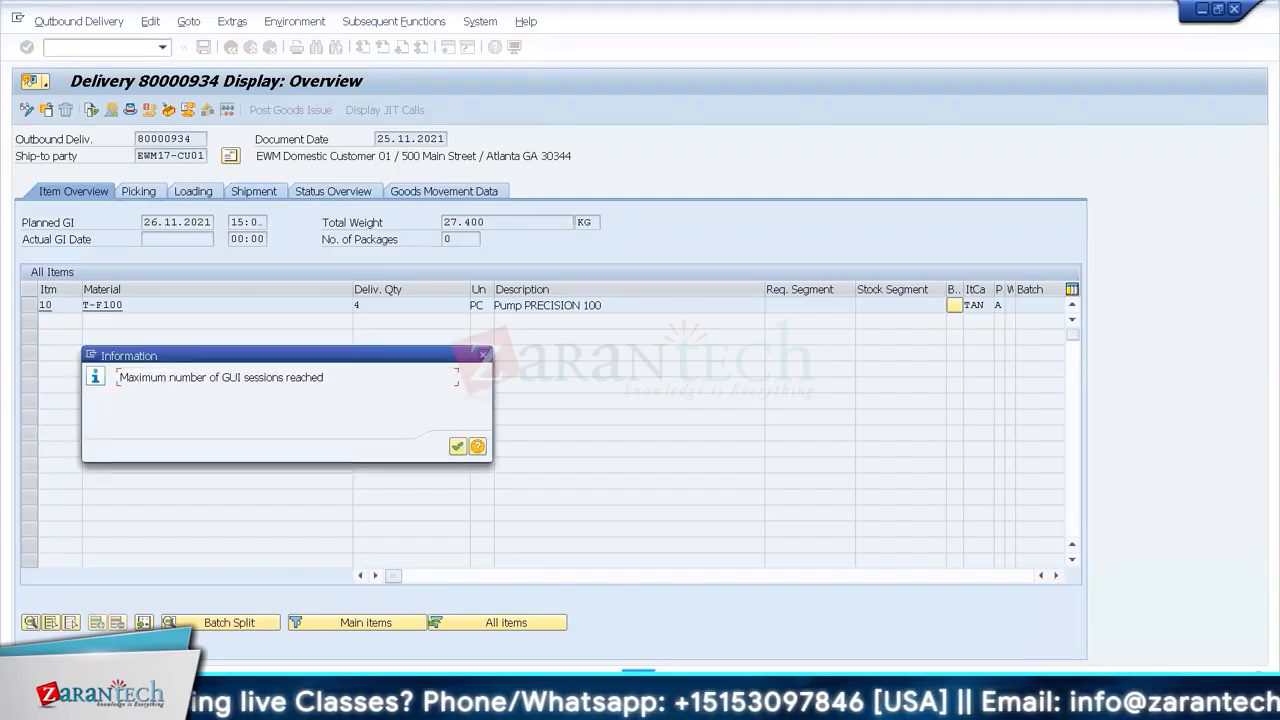
{"action": "key", "text": "Return"}
- Search for the new outbound delivery's number in the WH34 outbound delivery order maintenance session
{"action": "key", "text": "alt+Tab"}
{"action": "key", "text": "alt+Tab"}
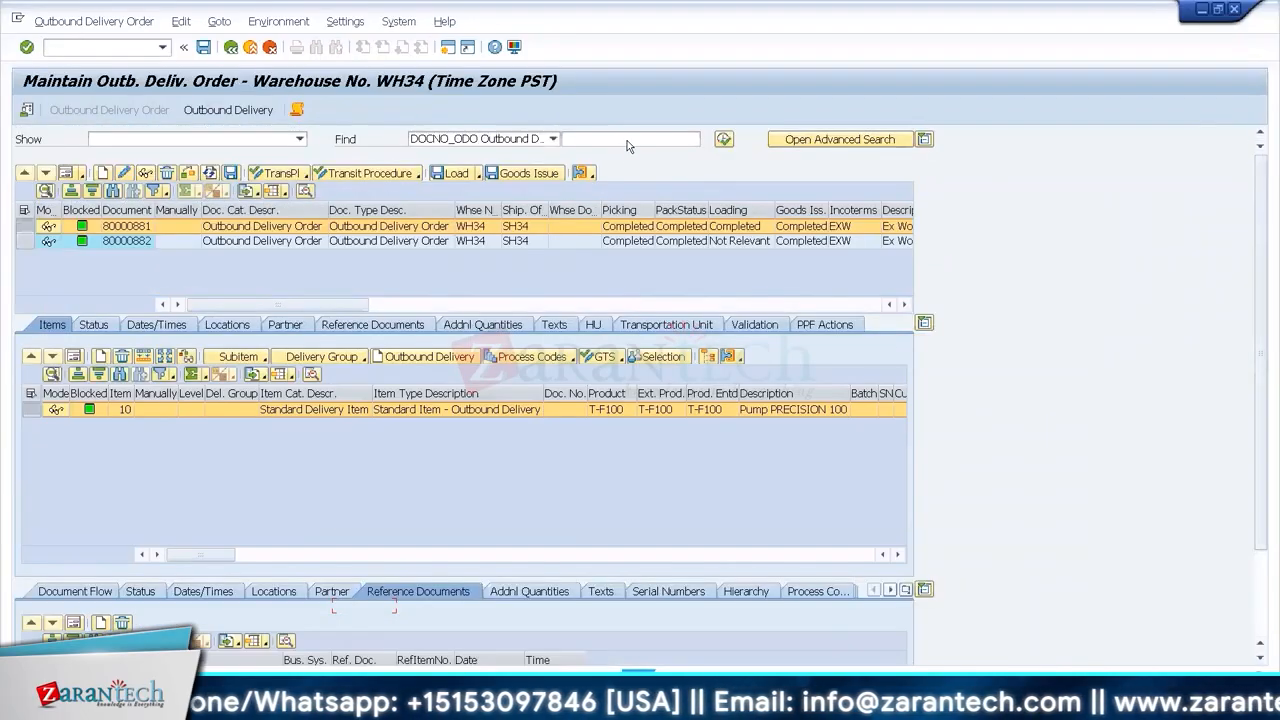
{"action": "left_click", "coordinate": [630, 138]}
{"action": "type", "text": "80000884"}
{"action": "left_click", "coordinate": [726, 140]}
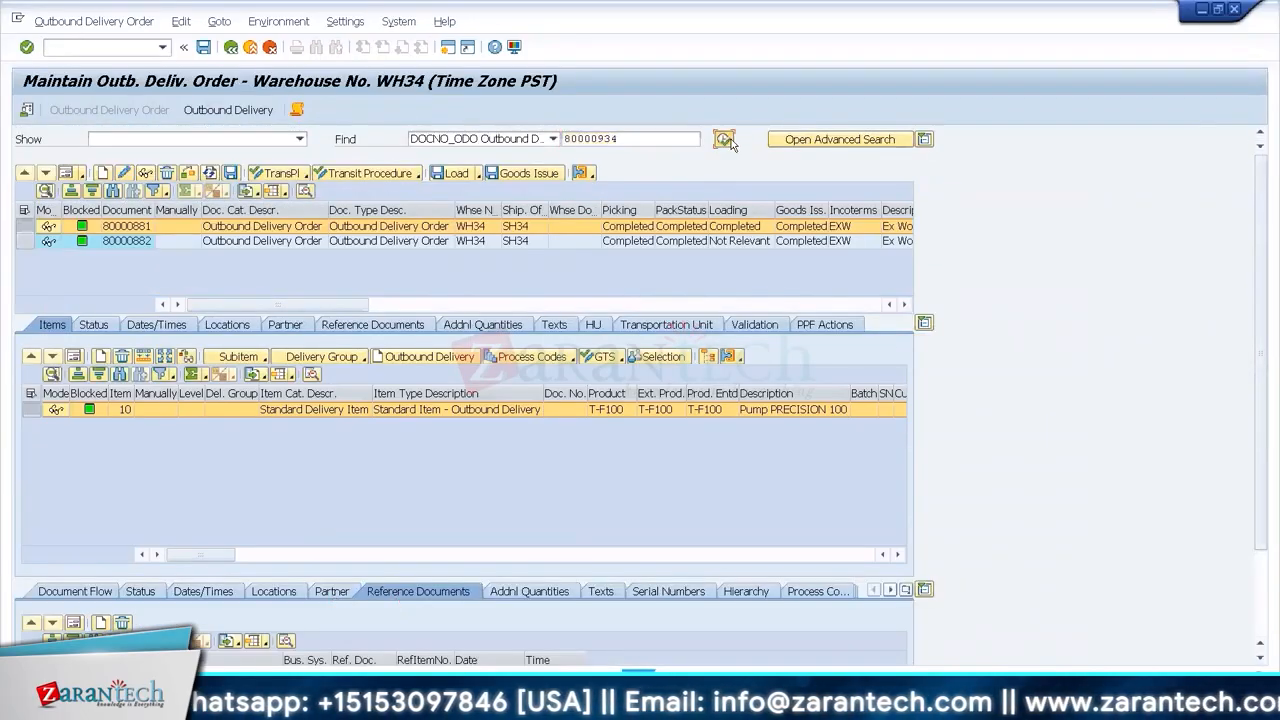
- Open the saved outbound delivery in change mode and go to the T-F100 item's storage location in the picking data
{"action": "key", "text": "alt+Tab"}
{"action": "key", "text": "alt+Tab"}
{"action": "key", "text": "alt+Tab"}
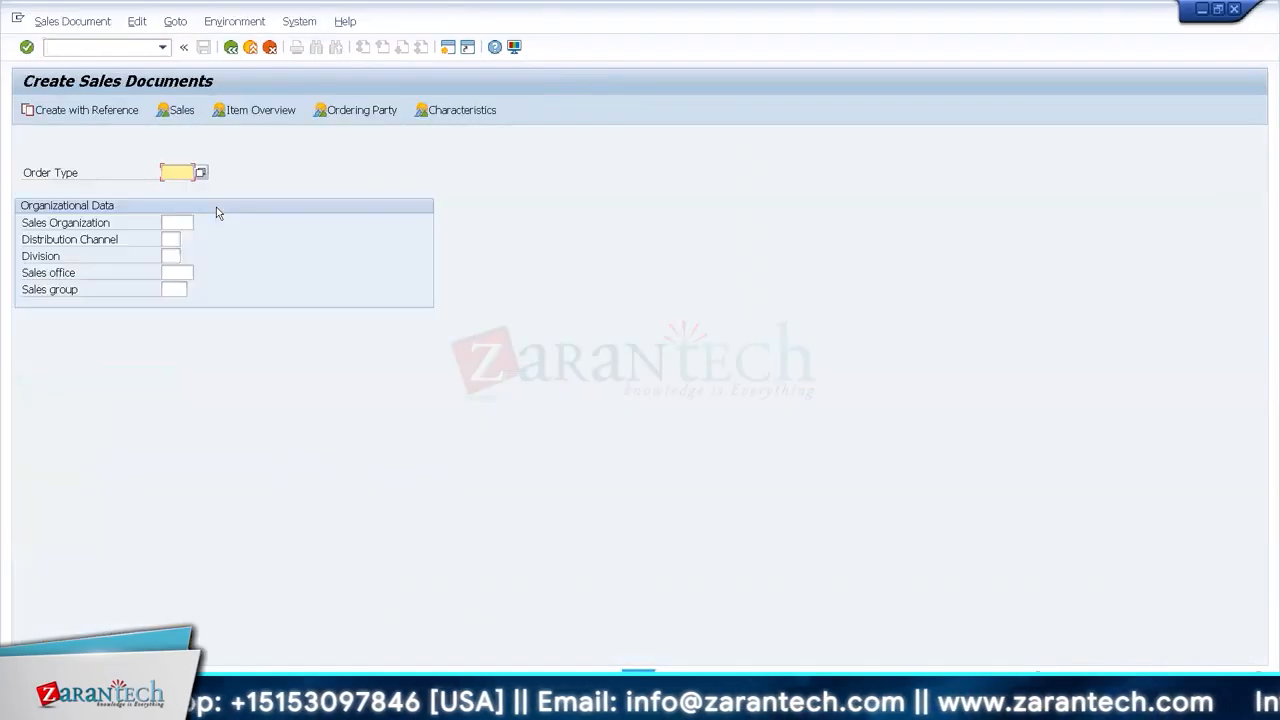
{"action": "left_click", "coordinate": [96, 49]}
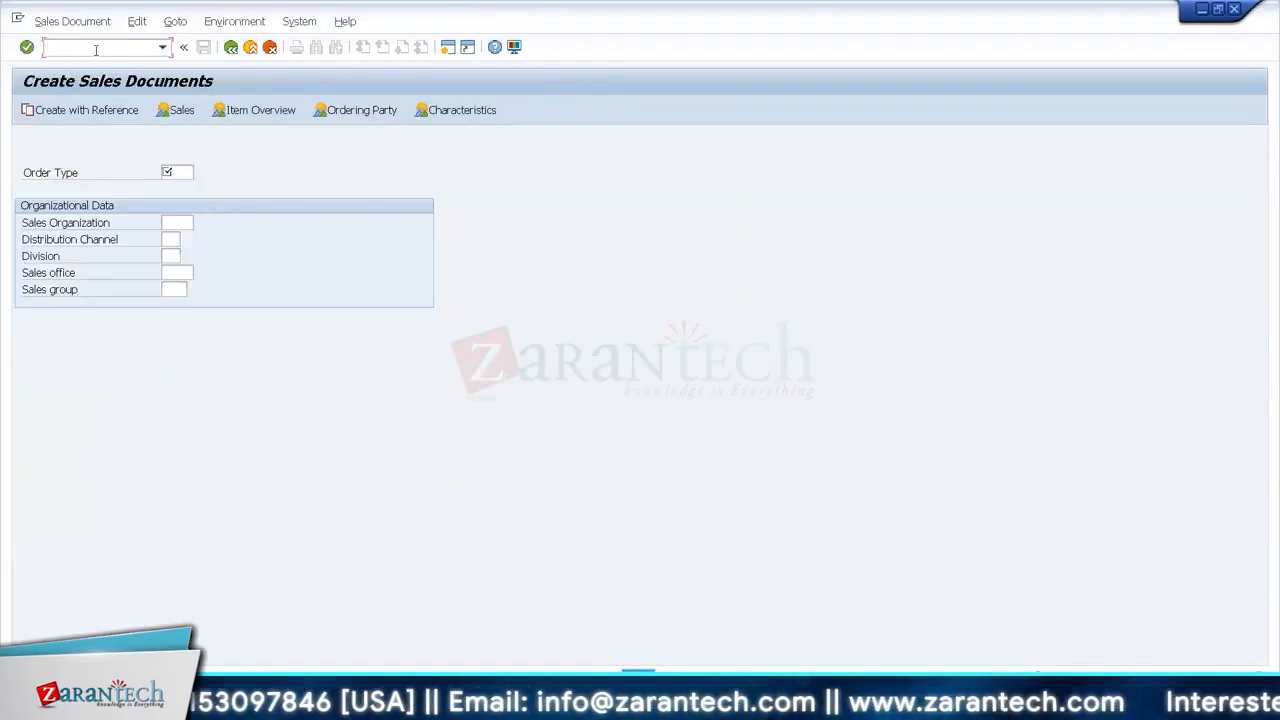
{"action": "type", "text": "/"}
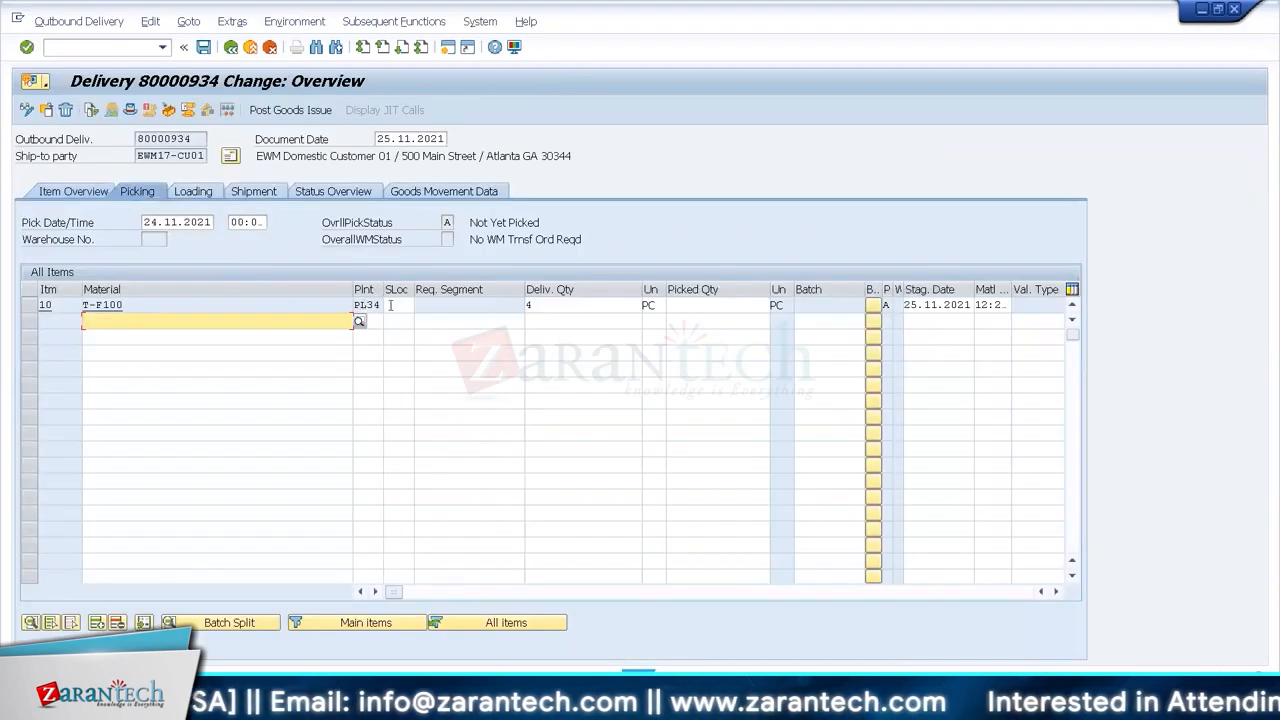
{"action": "left_click", "coordinate": [390, 305]}
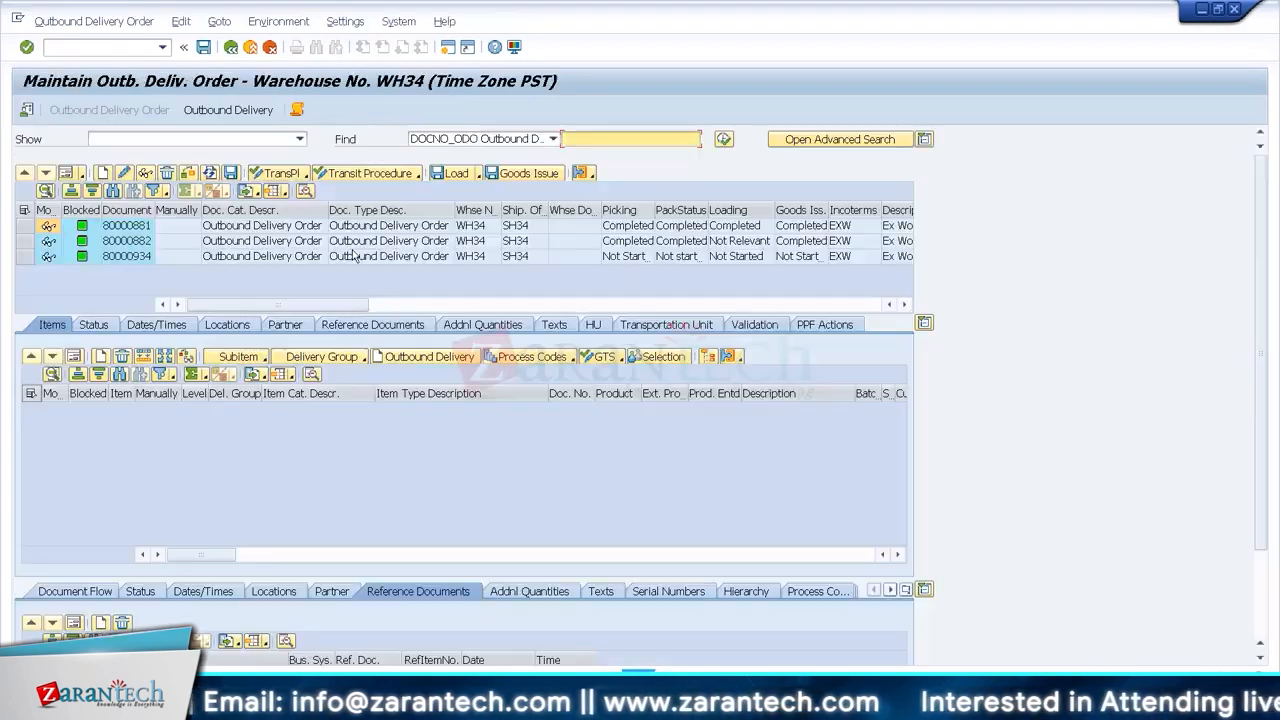
- Select the new outbound delivery order in WH34 and list its assigned wave in the warehouse management monitor
{"action": "left_click", "coordinate": [157, 254]}
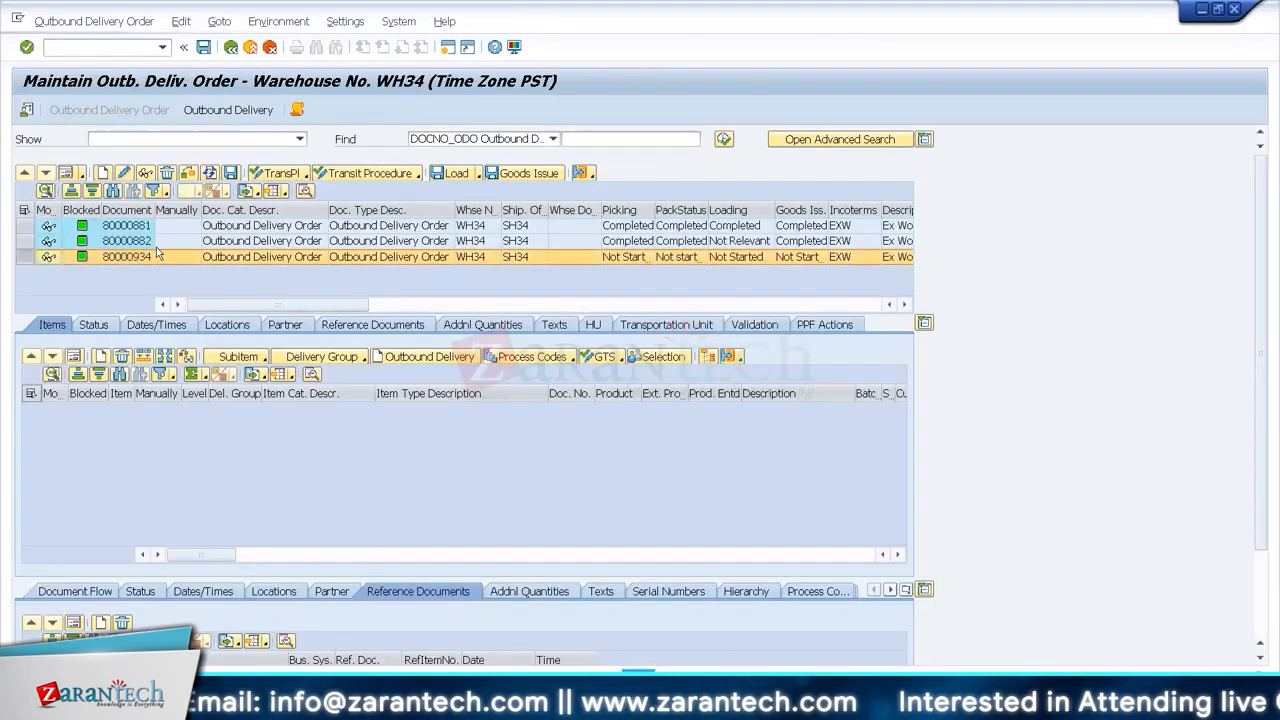
{"action": "left_click", "coordinate": [118, 258]}
{"action": "left_click", "coordinate": [118, 258]}
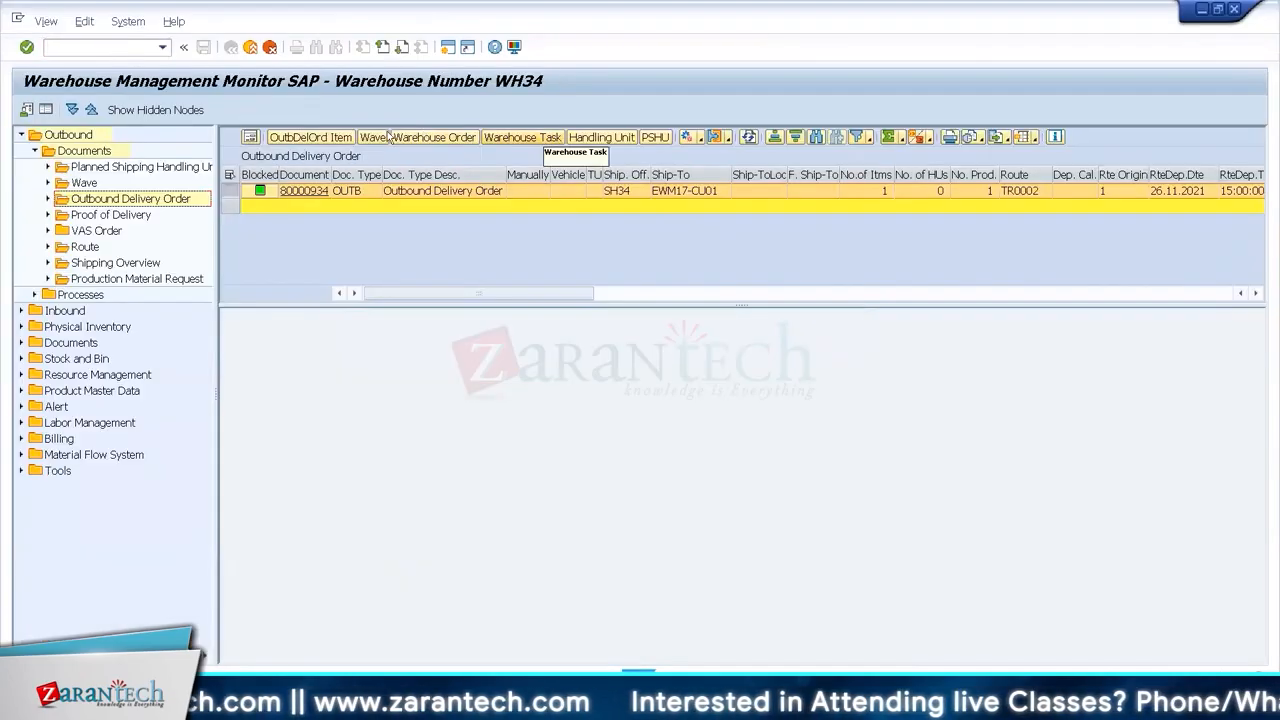
{"action": "left_click", "coordinate": [379, 137]}
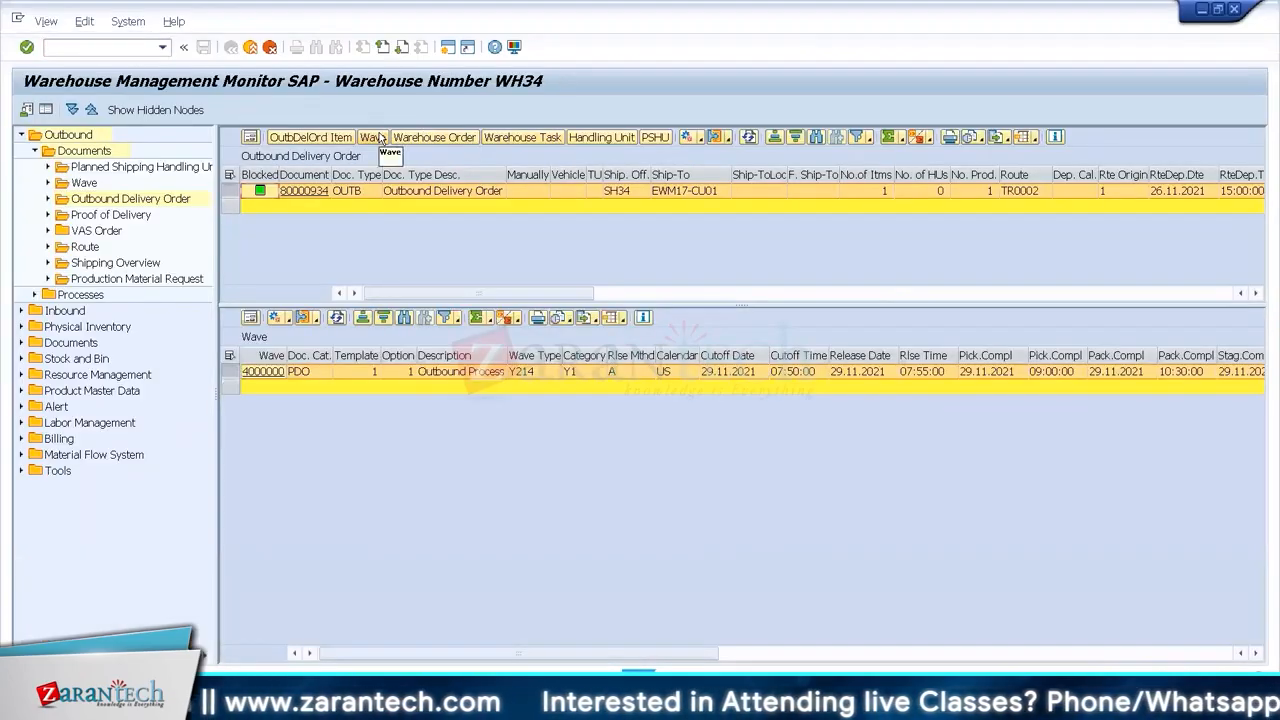
- Try to open the assigned wave's details from the warehouse management monitor
{"action": "right_click", "coordinate": [273, 376]}
{"action": "left_click", "coordinate": [273, 372]}
{"action": "left_click", "coordinate": [468, 446]}
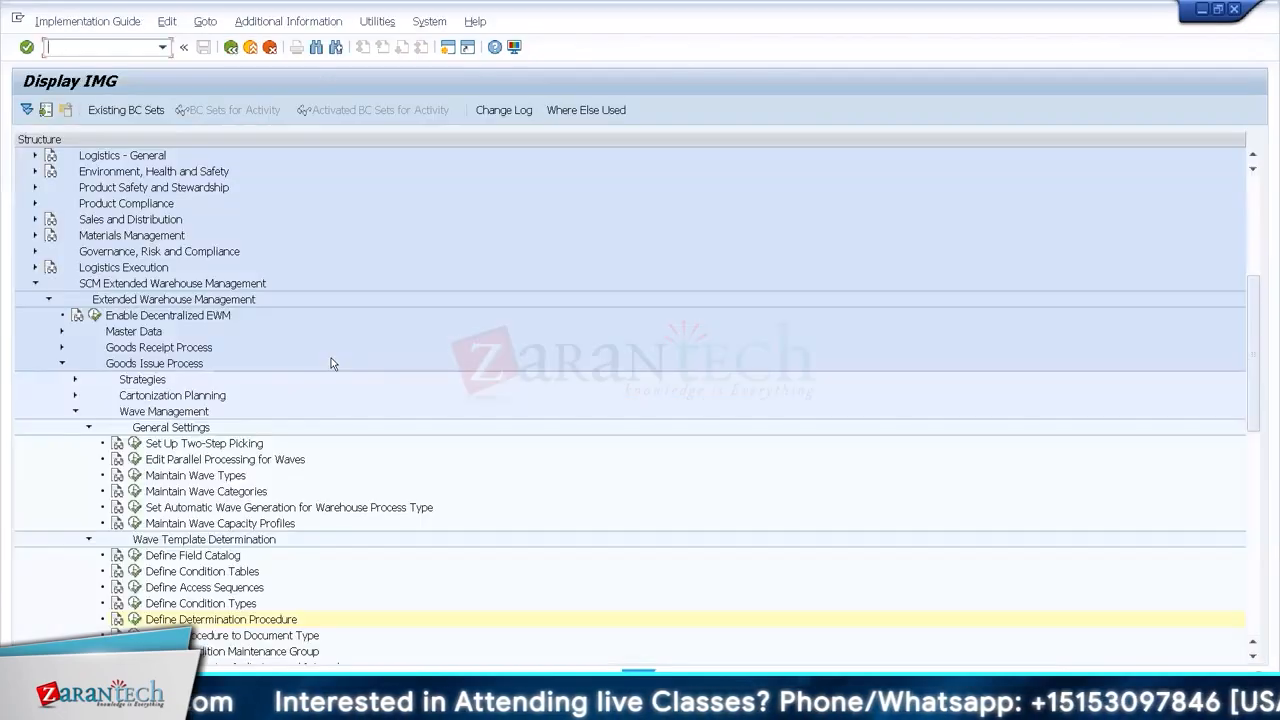
- Exit a spare session to SAP Easy Access and open the assigned wave from the WH34 monitor
{"action": "key", "text": "alt+Tab"}
{"action": "key", "text": "alt+Tab"}
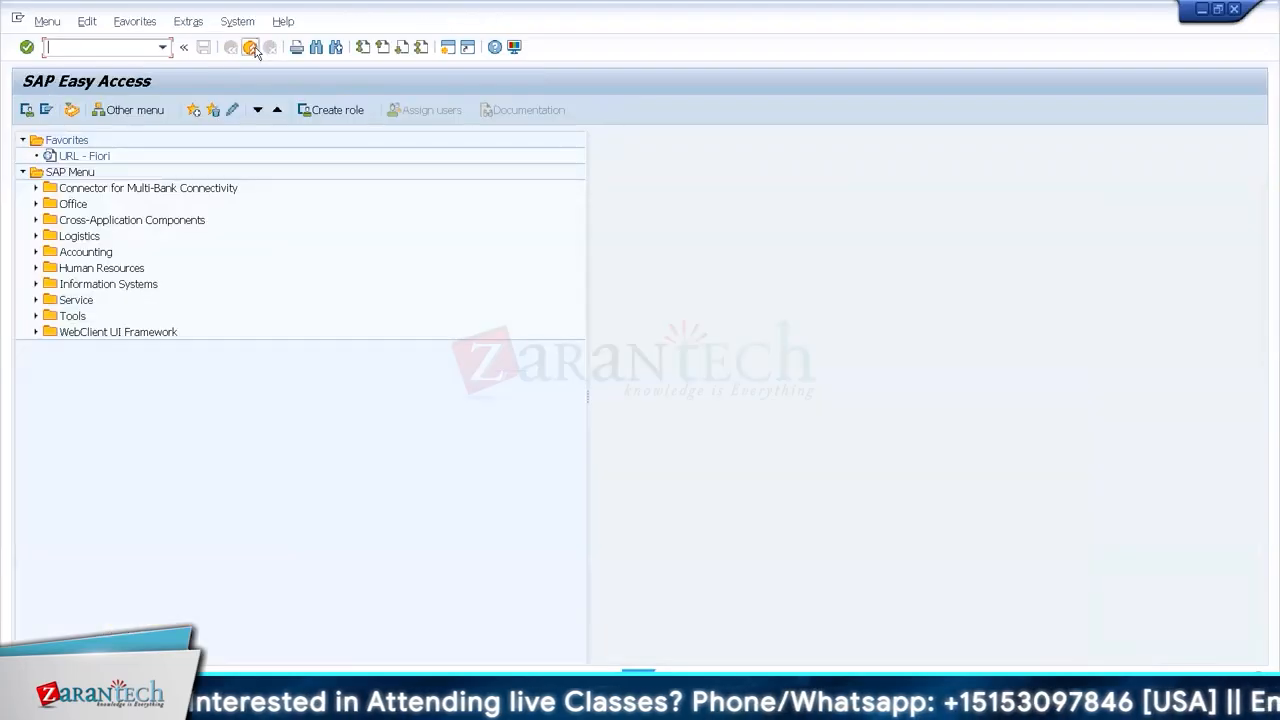
{"action": "left_click", "coordinate": [251, 47]}
{"action": "left_click", "coordinate": [256, 50]}
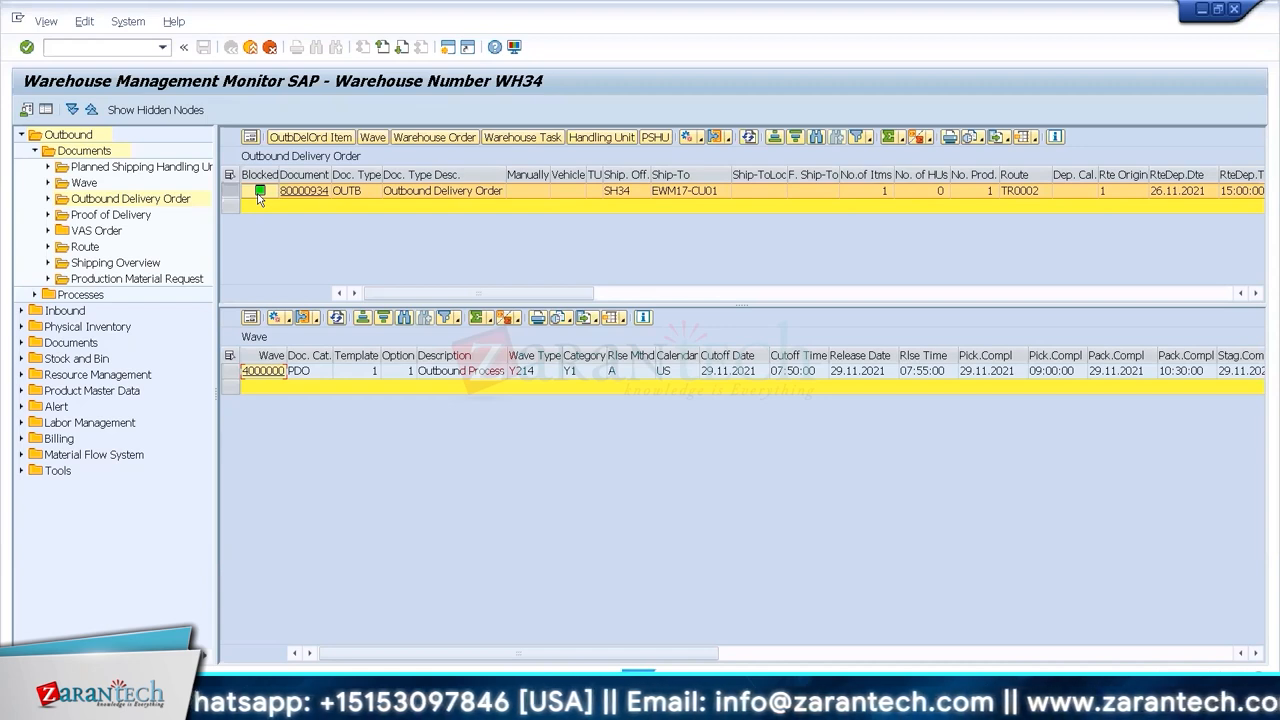
{"action": "left_click", "coordinate": [266, 386]}
{"action": "left_click", "coordinate": [270, 371]}
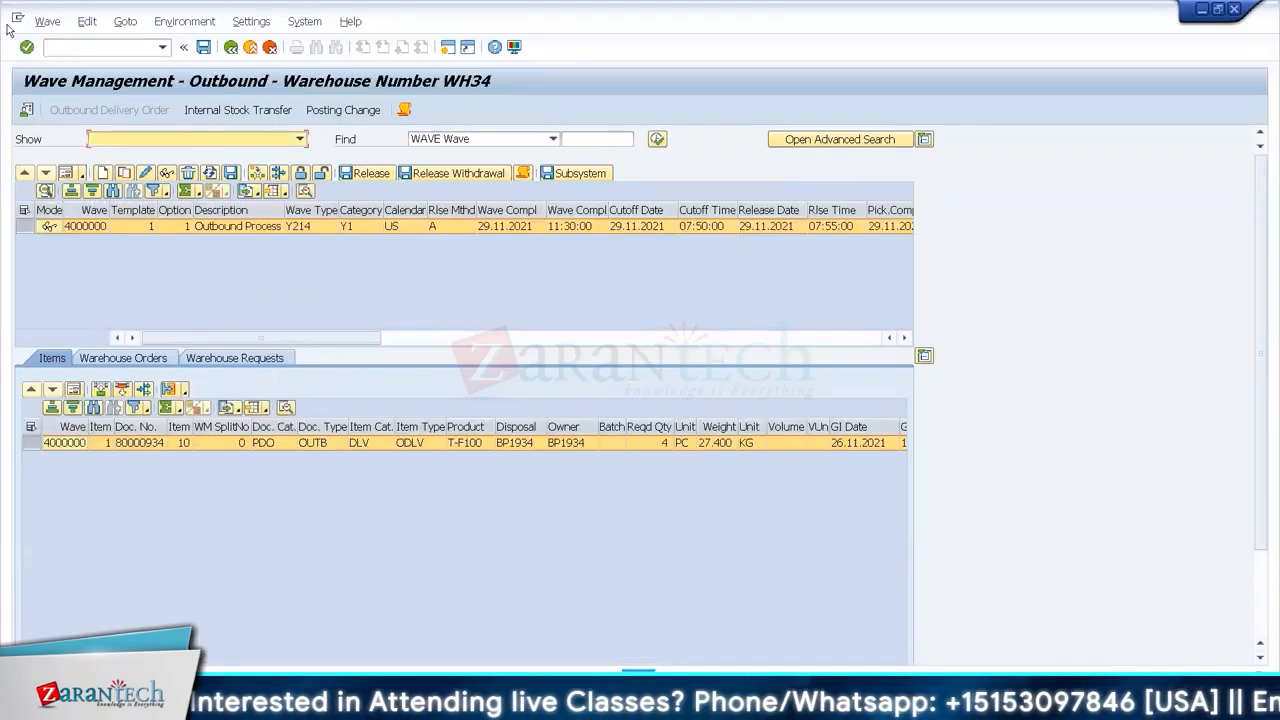
- Show the wave in form view and check its wave template, option and wave type in the header data
{"action": "left_click", "coordinate": [65, 174]}
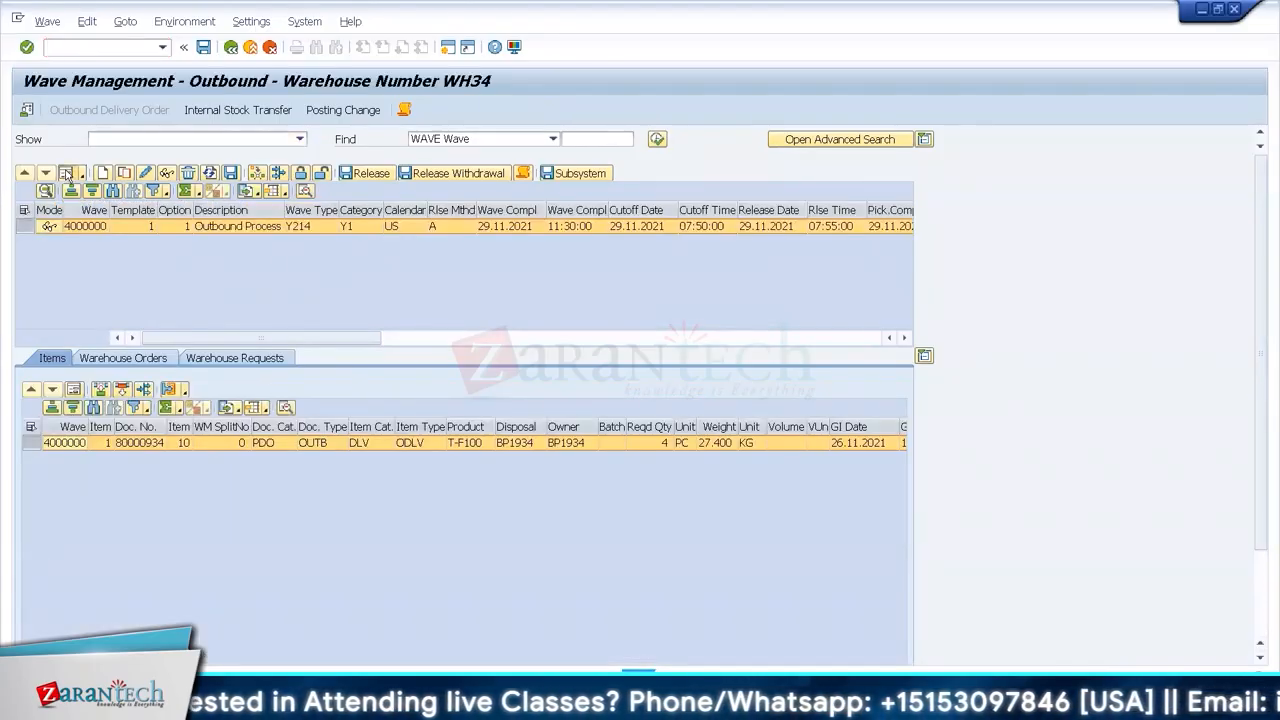
{"action": "double_click", "coordinate": [108, 228]}
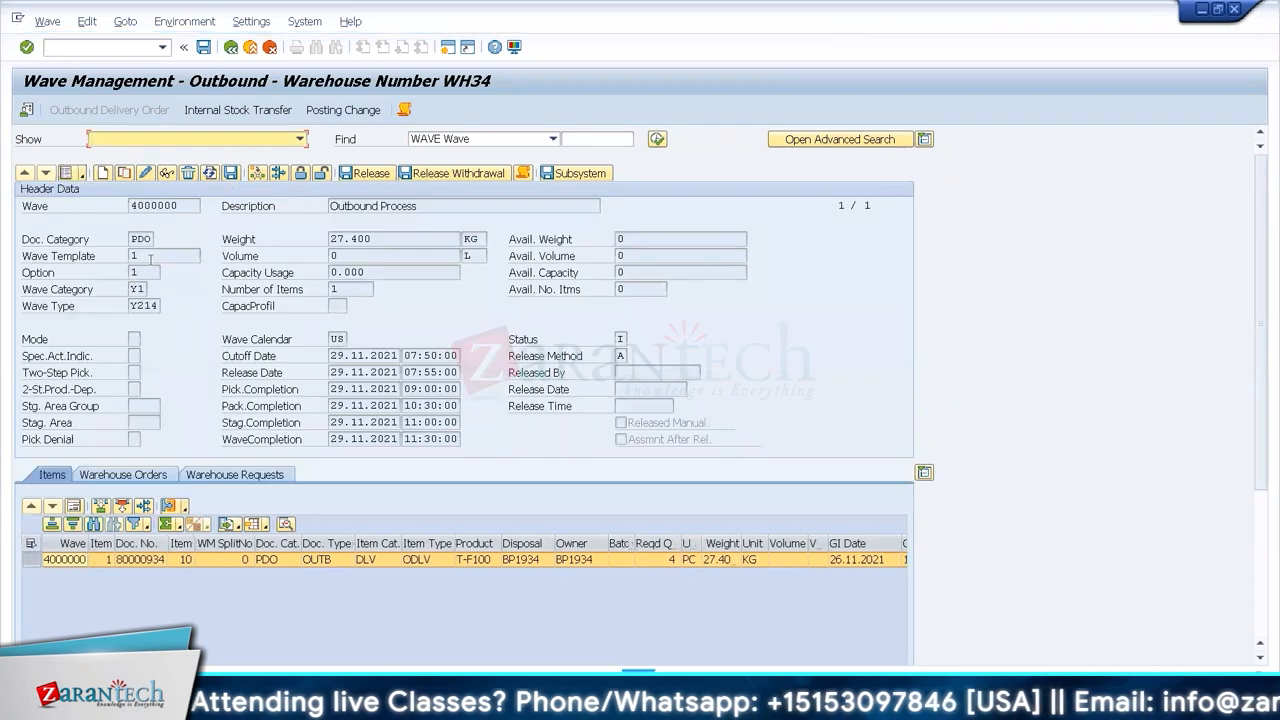
{"action": "left_click", "coordinate": [150, 257]}
{"action": "left_click", "coordinate": [146, 270]}
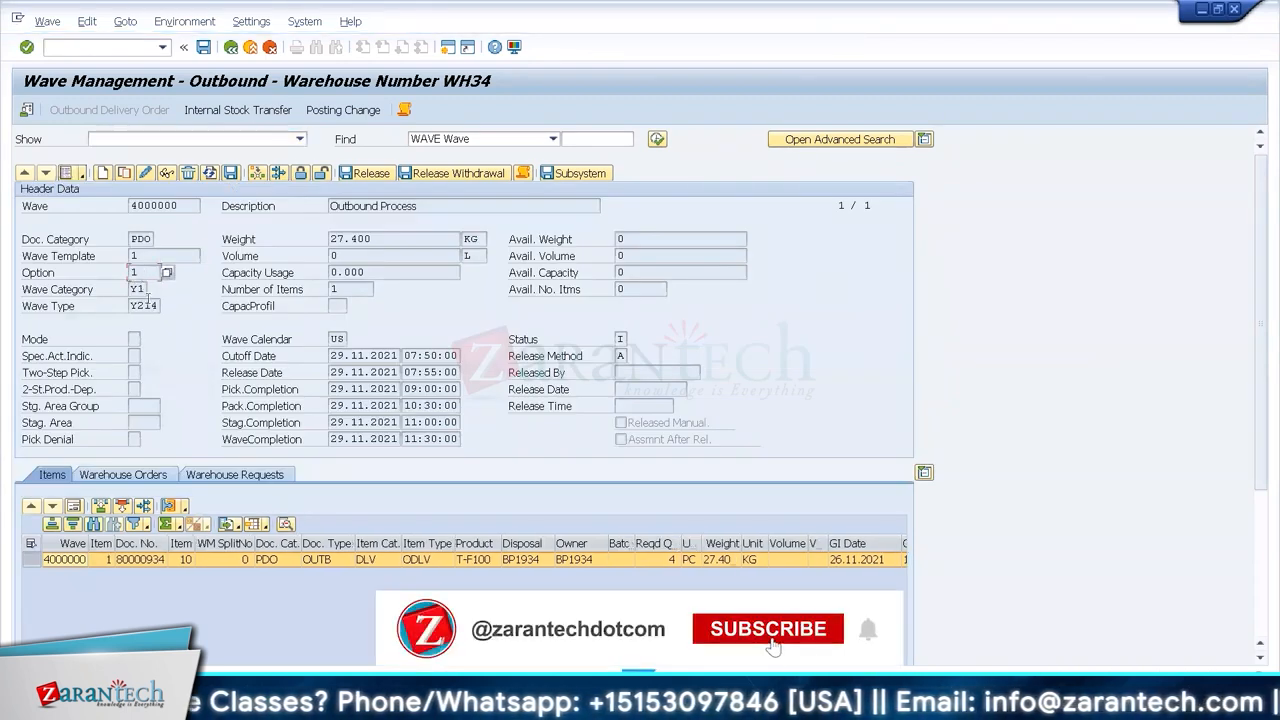
{"action": "left_click", "coordinate": [150, 305]}
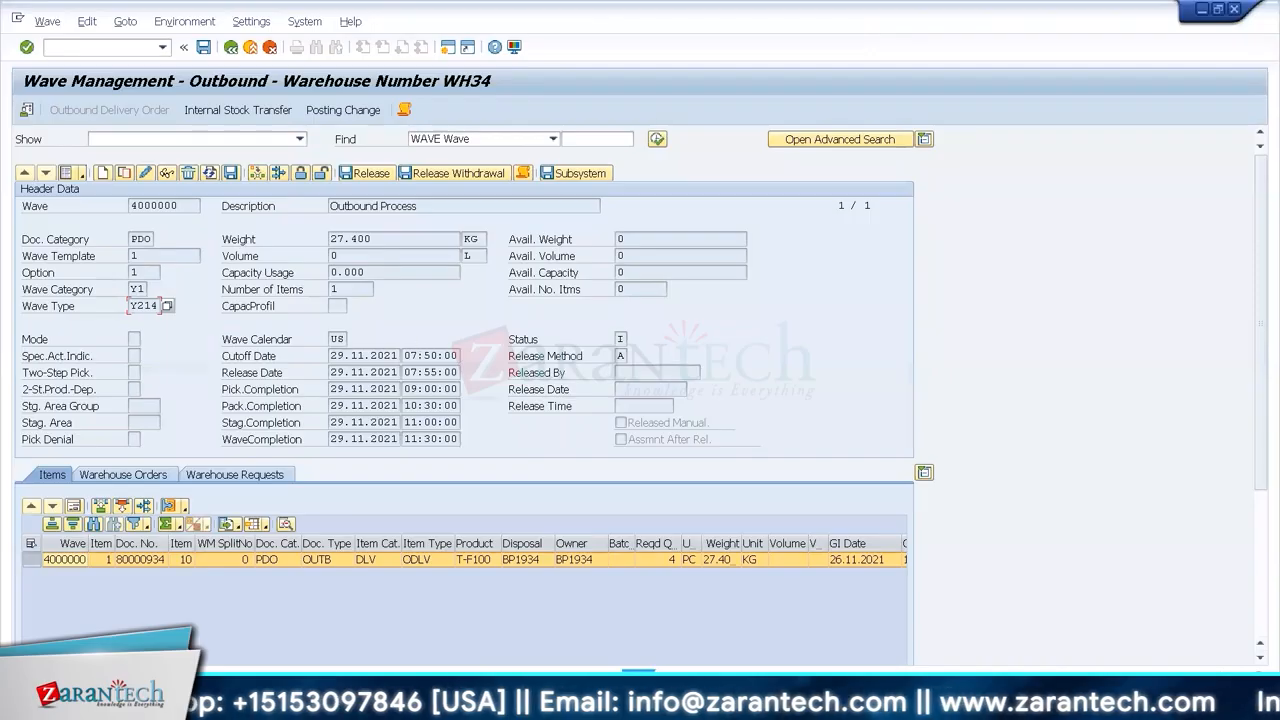
- Display the saved outbound delivery with transaction vl03n from the SAP Easy Access session
{"action": "left_click", "coordinate": [193, 700]}
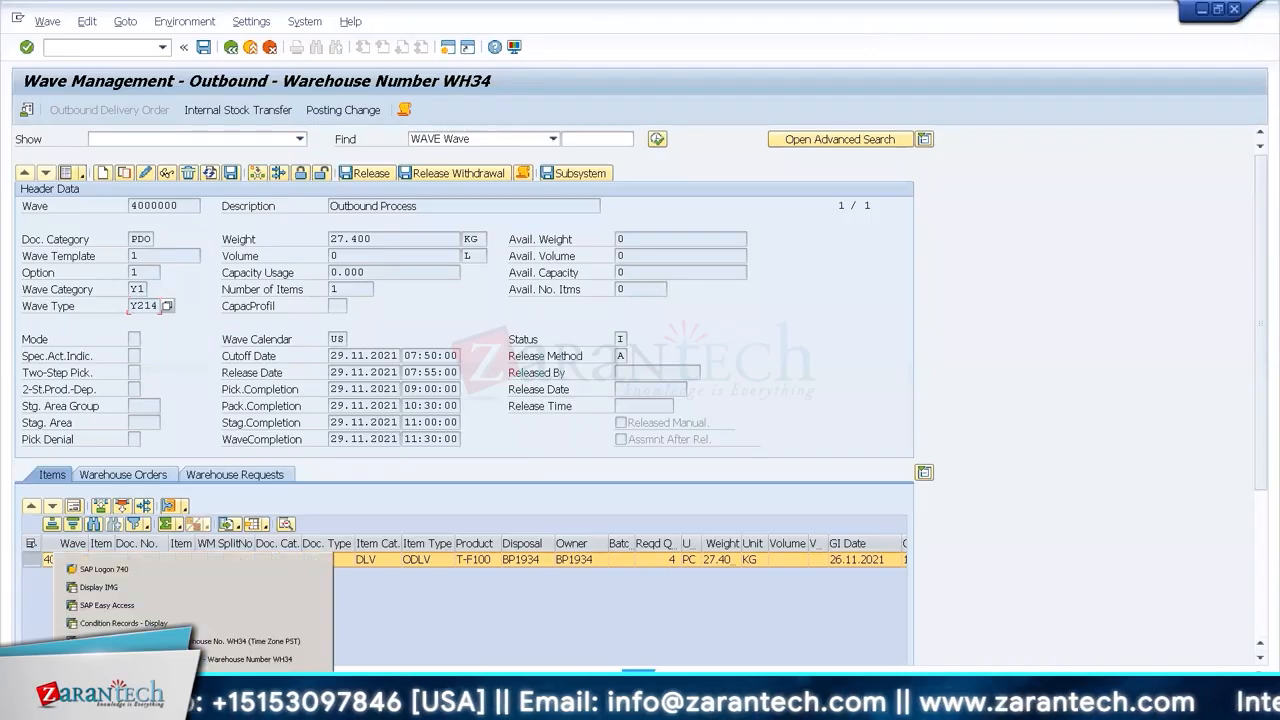
{"action": "left_click", "coordinate": [107, 605]}
{"action": "type", "text": "vl03n"}
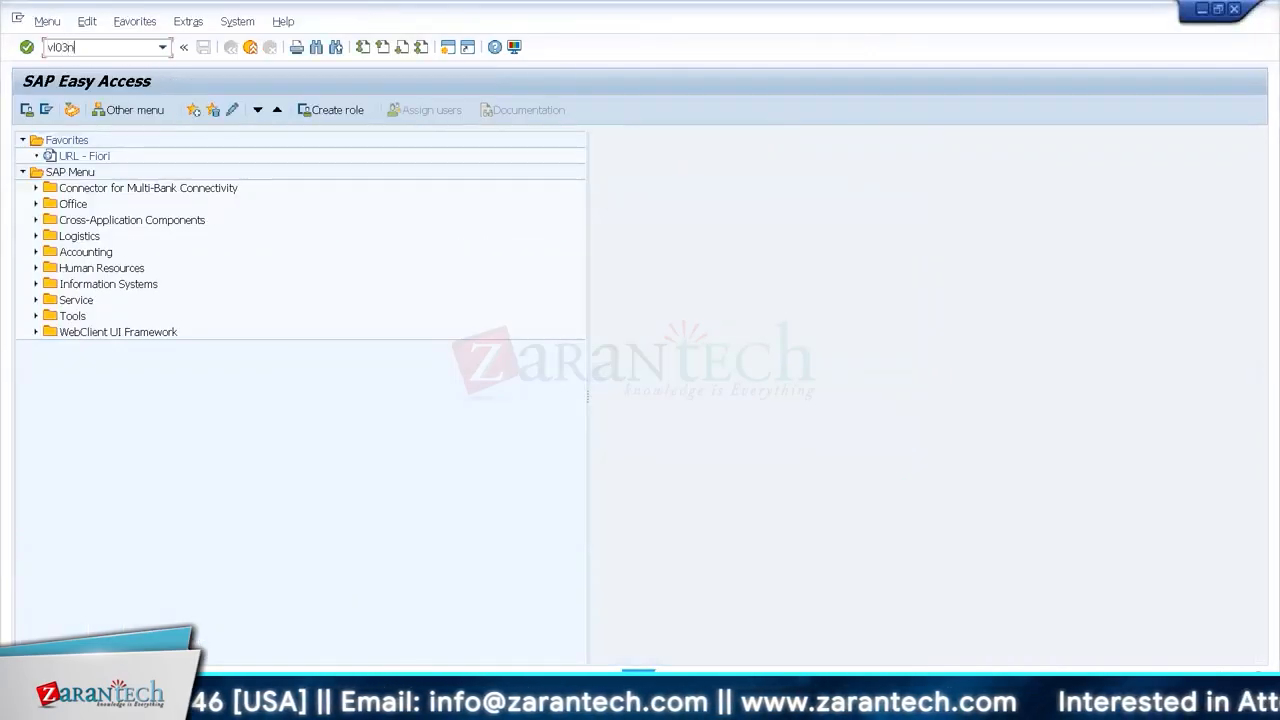
{"action": "key", "text": "Return"}
- Show the outbound delivery order's dates and times and check the planned departure from yard
{"action": "key", "text": "alt+Tab"}
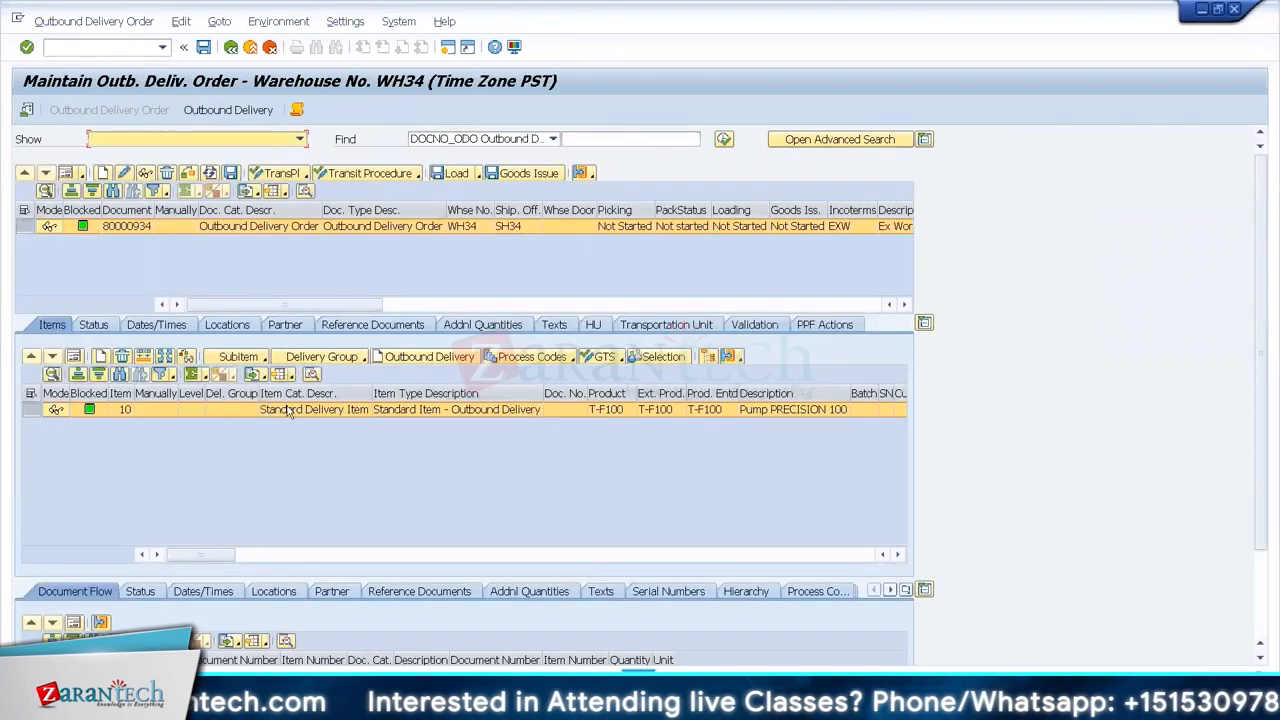
{"action": "left_click", "coordinate": [156, 324]}
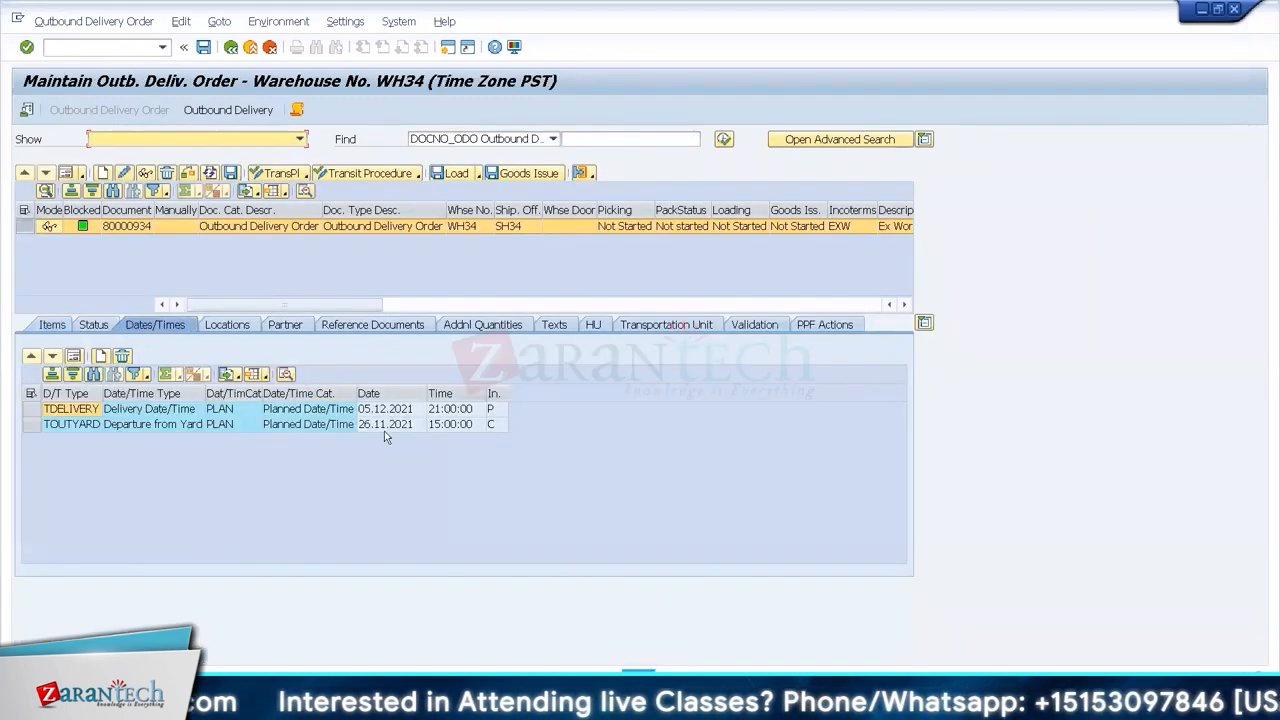
{"action": "left_click", "coordinate": [384, 428]}
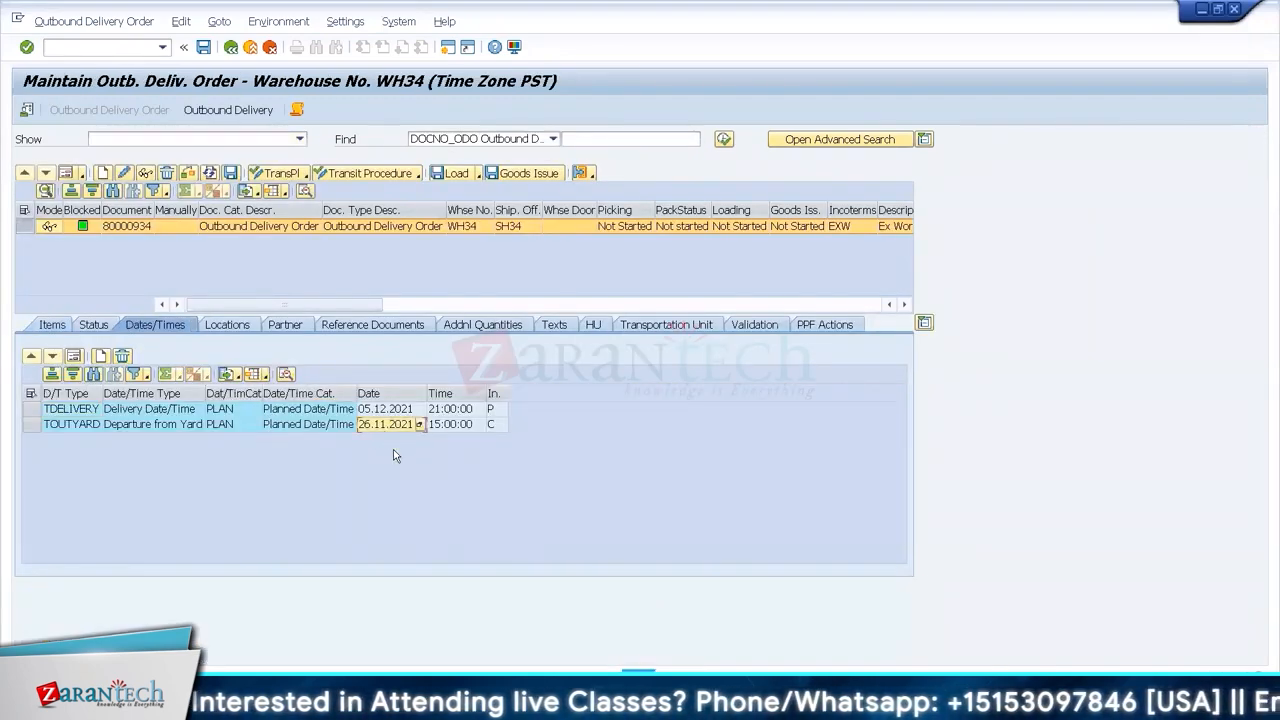
{"action": "key", "text": "alt+Tab"}
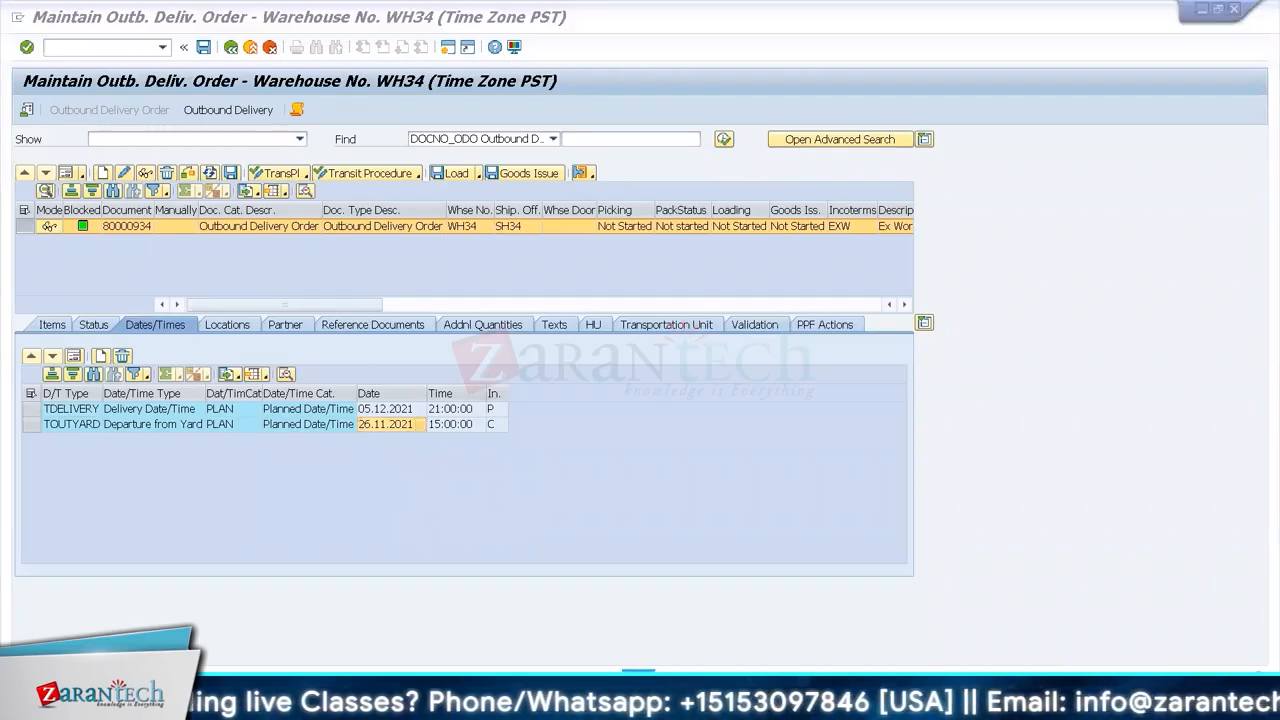
{"action": "left_click", "coordinate": [602, 585]}
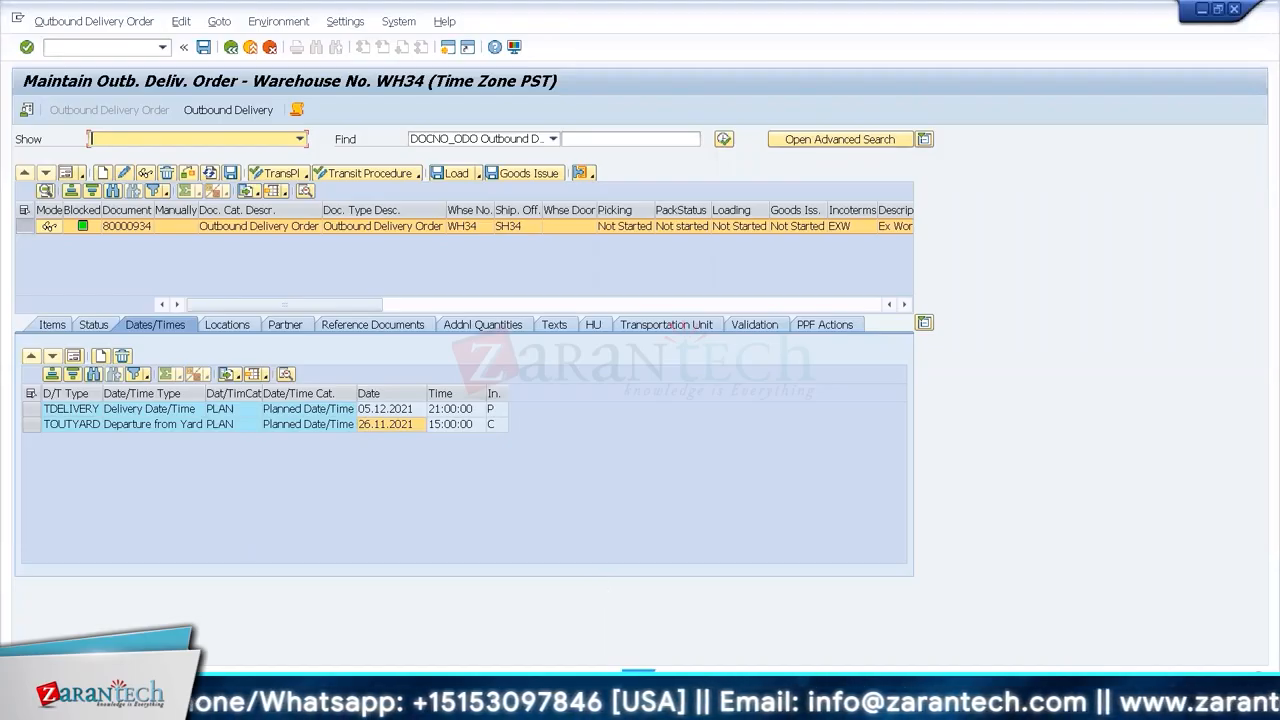
- Return to the WH34 warehouse management monitor and try to open the delivery order's wave again
{"action": "left_click", "coordinate": [193, 688]}
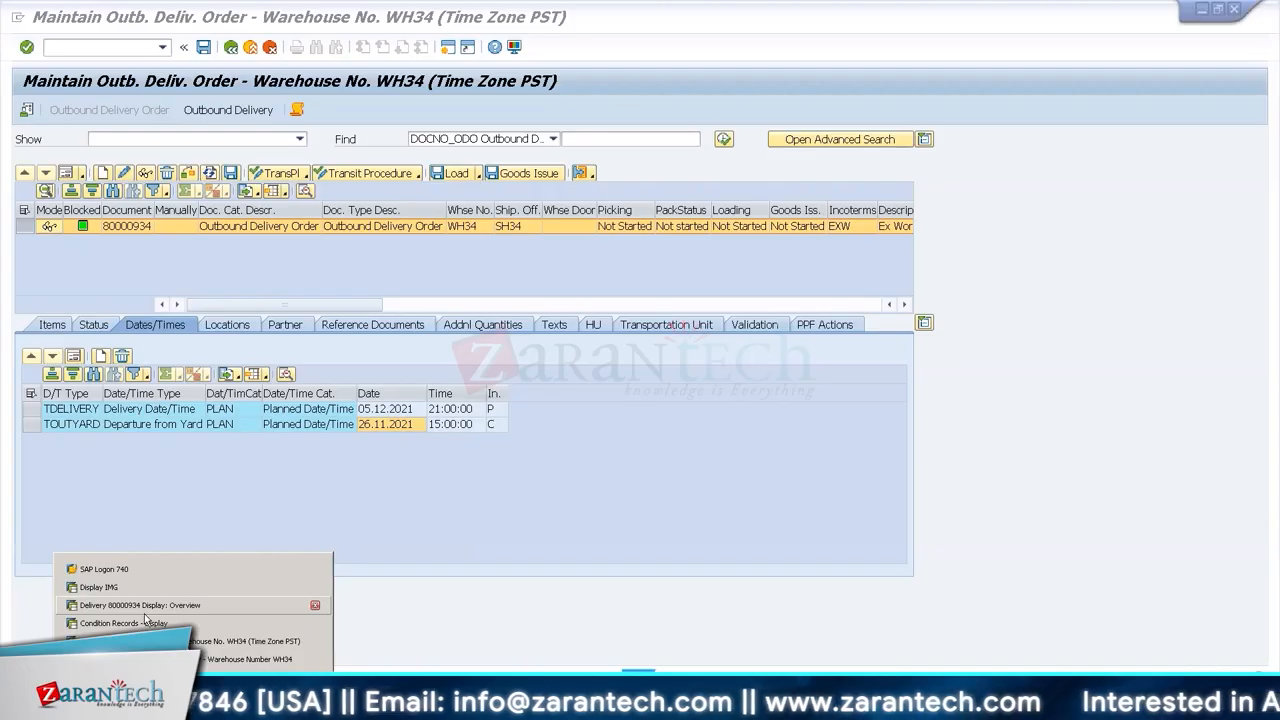
{"action": "left_click", "coordinate": [240, 659]}
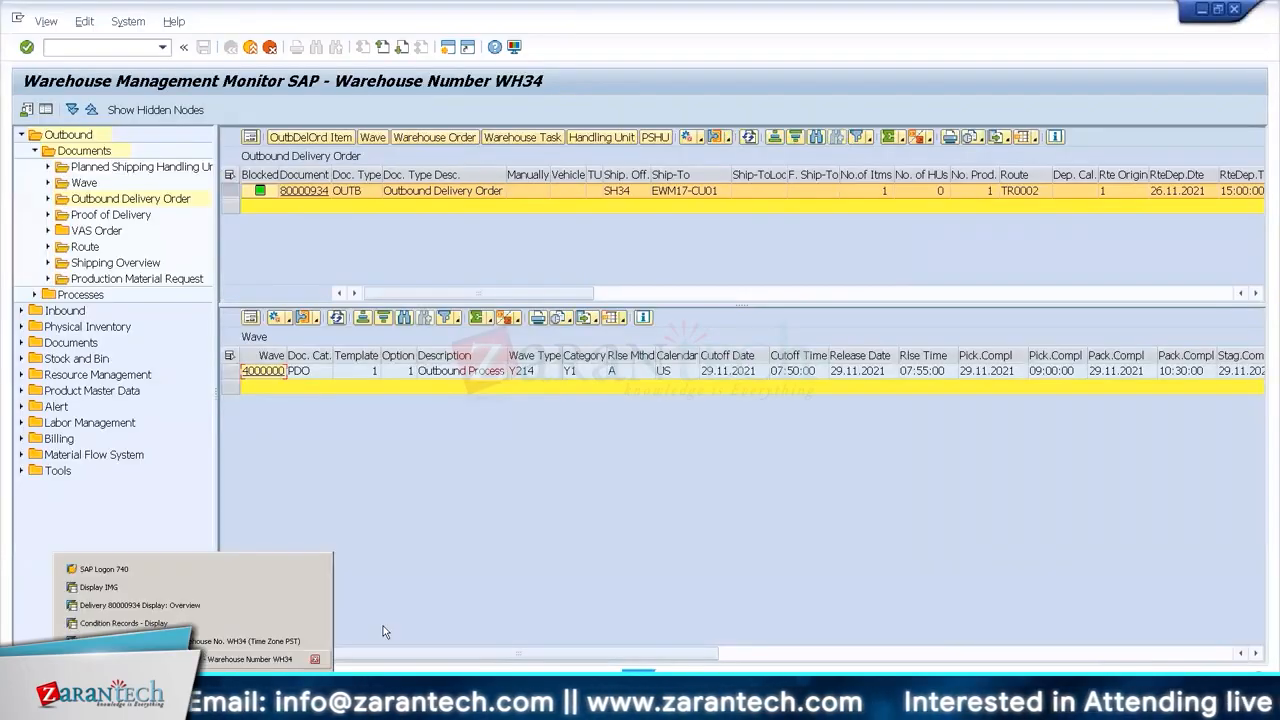
{"action": "left_click", "coordinate": [264, 372]}
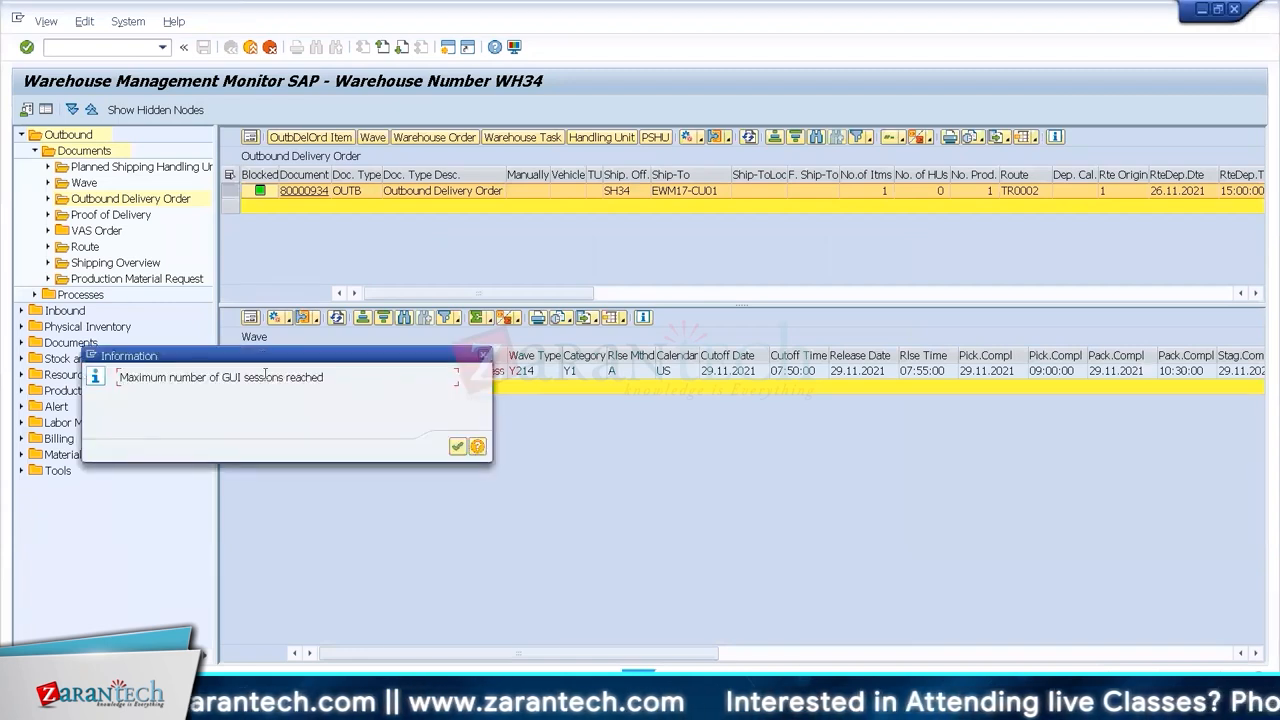
{"action": "key", "text": "Return"}
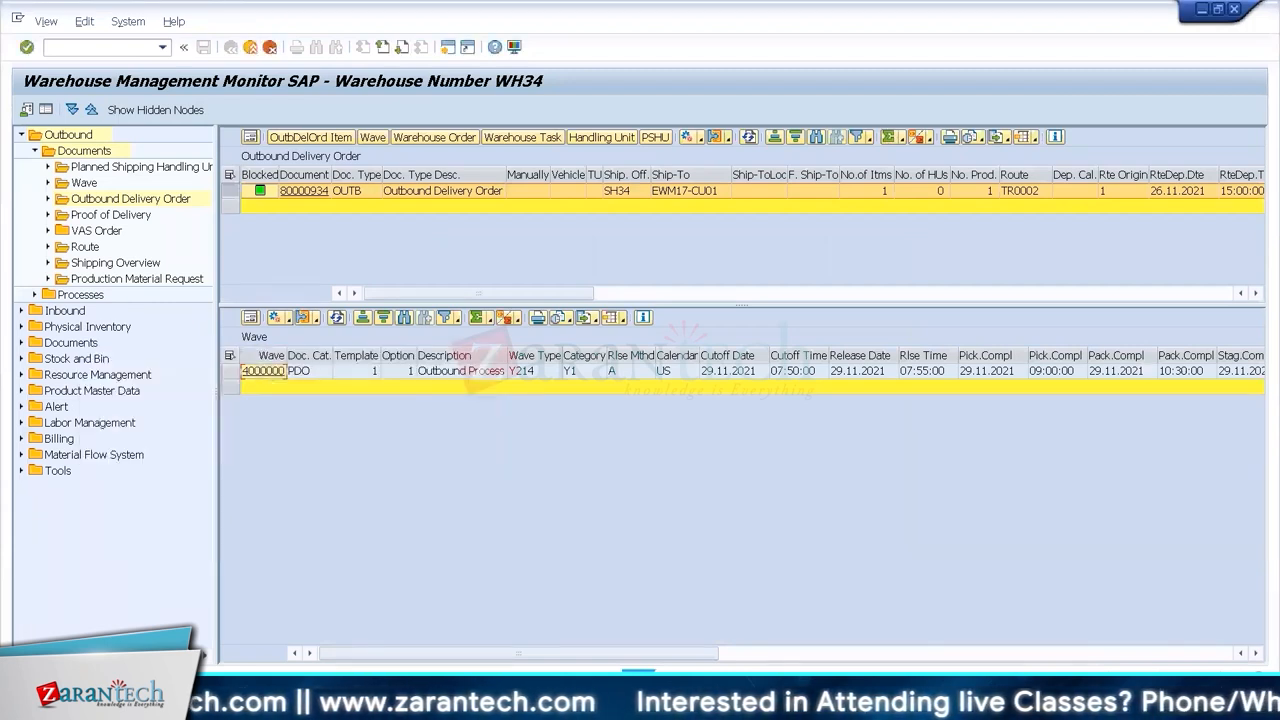
- Return to outbound wave management and check the wave's release and pick completion times in the header data form view
{"action": "left_click", "coordinate": [196, 690]}
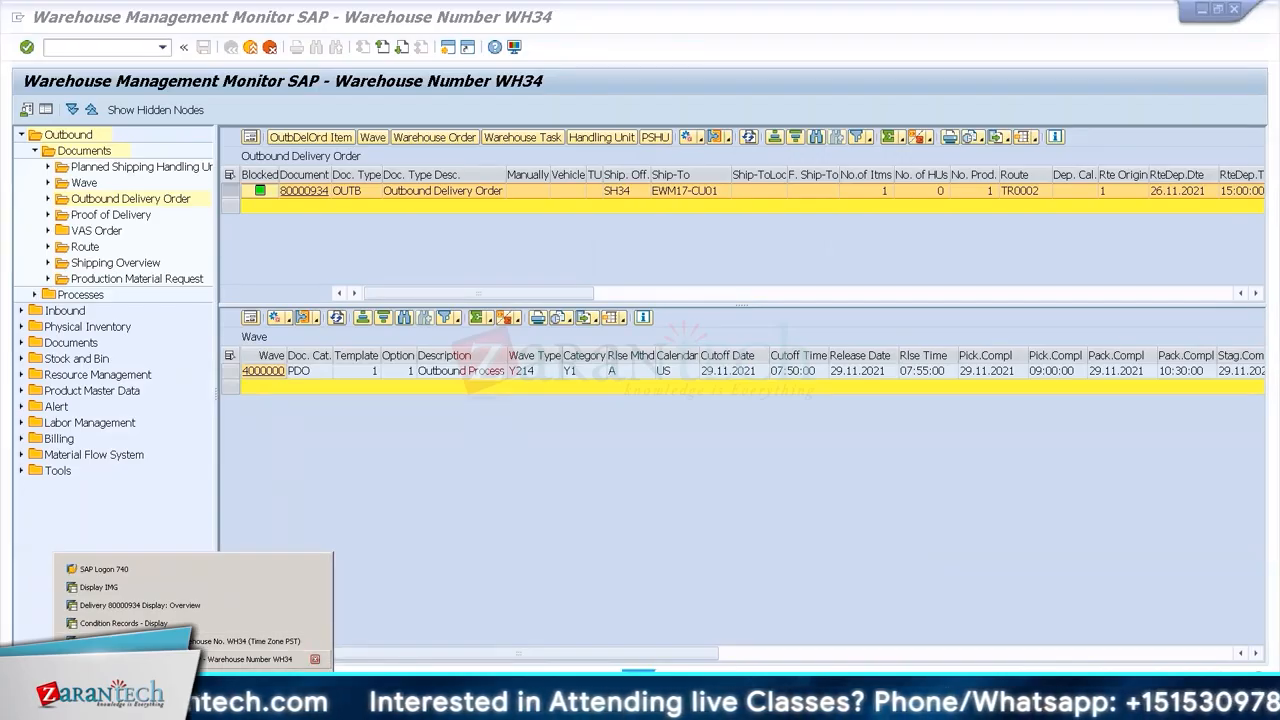
{"action": "left_click", "coordinate": [314, 606]}
{"action": "left_click", "coordinate": [270, 374]}
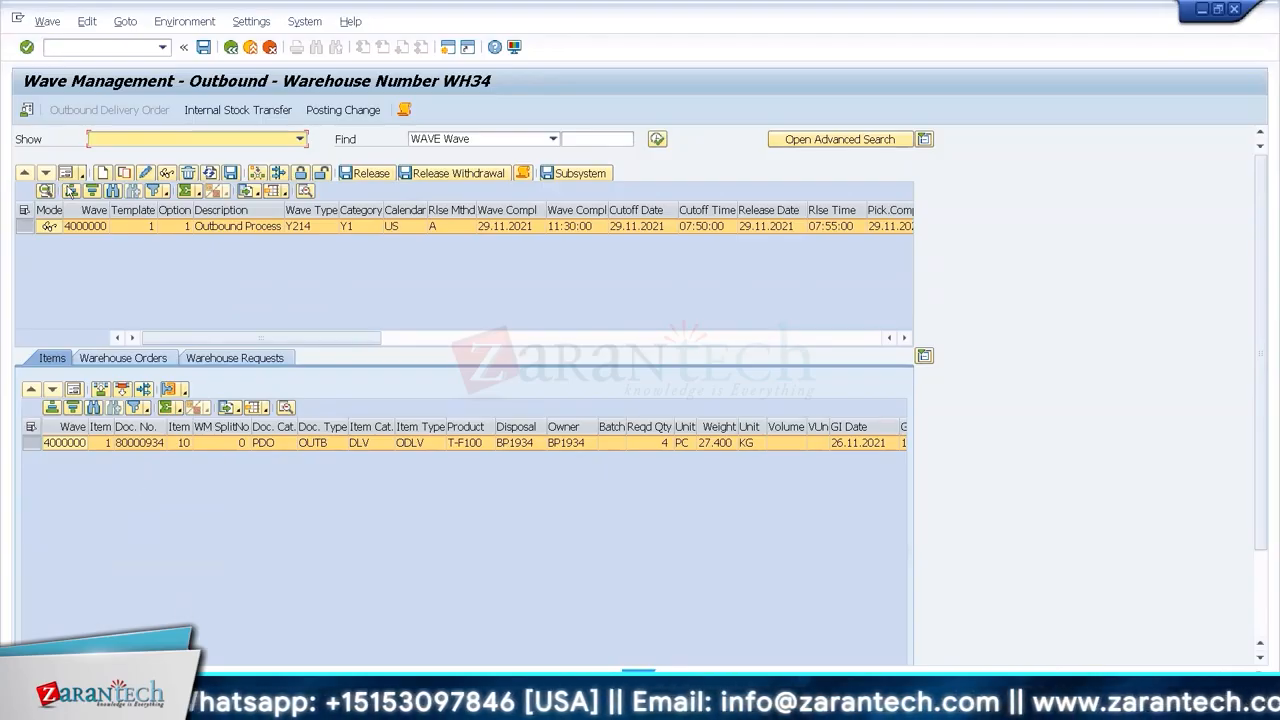
{"action": "left_click", "coordinate": [65, 174]}
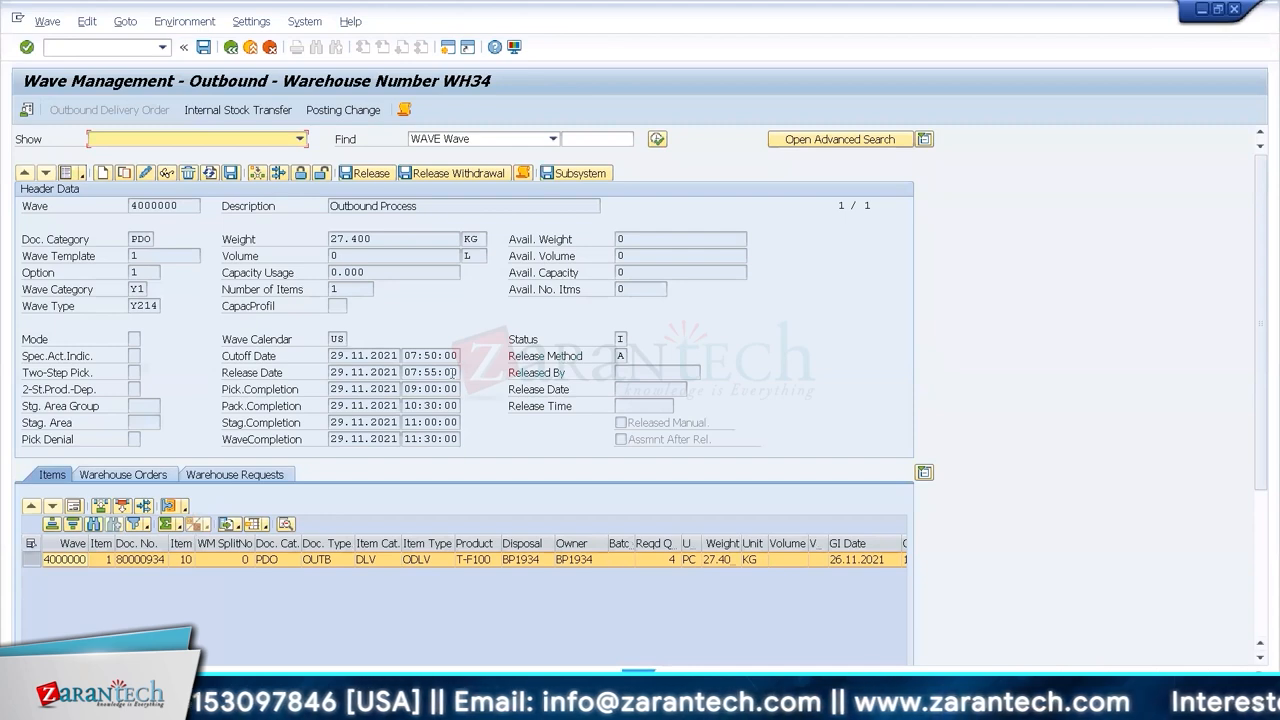
{"action": "left_click", "coordinate": [452, 372]}
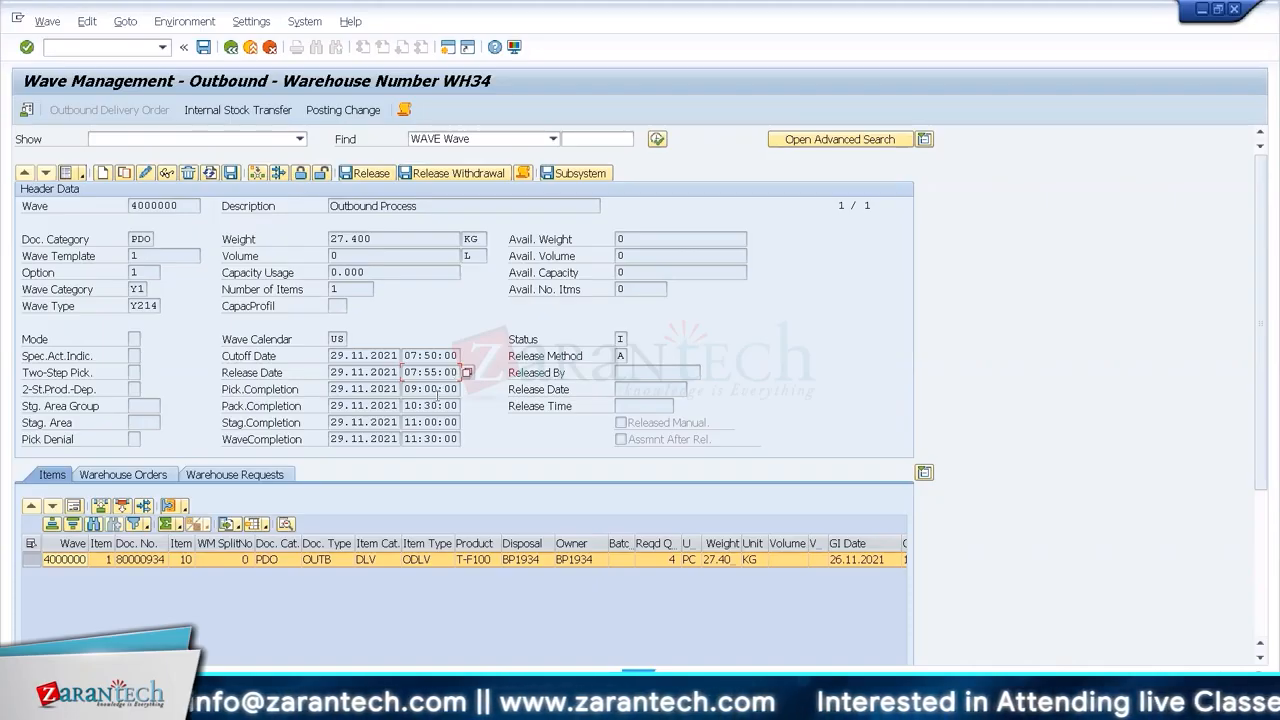
{"action": "left_click", "coordinate": [437, 390]}
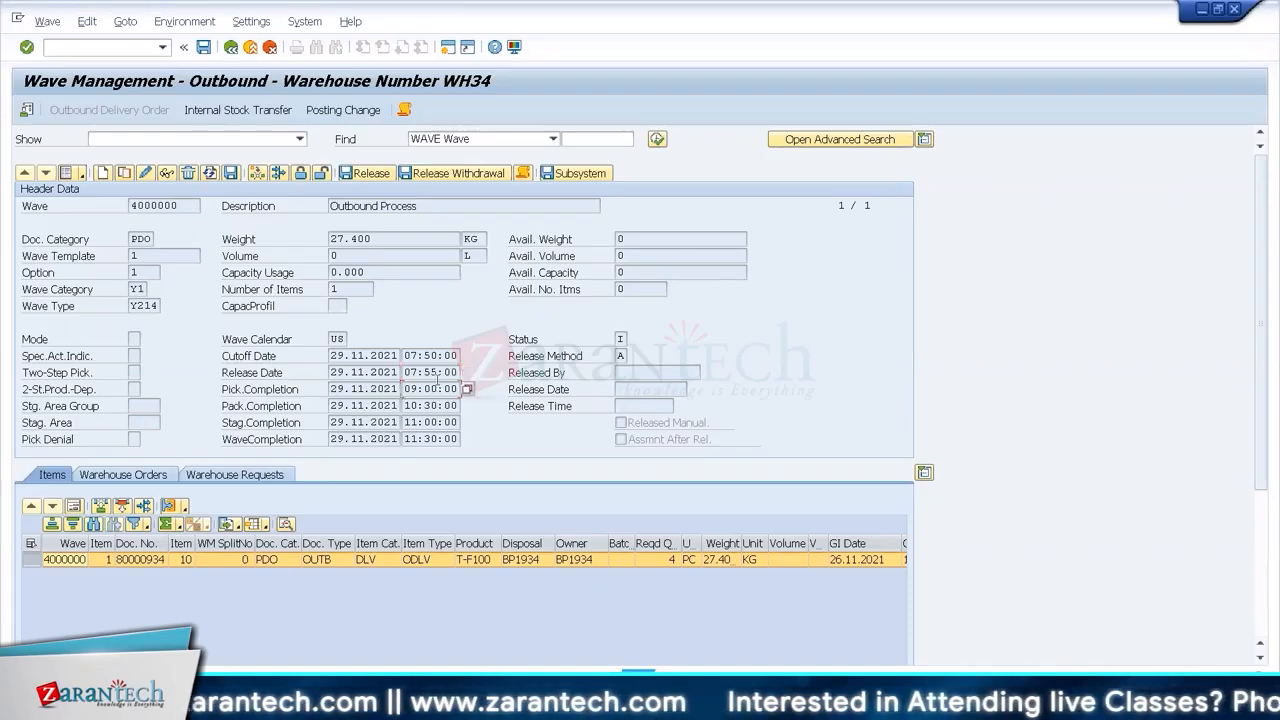
{"action": "left_click", "coordinate": [438, 372]}
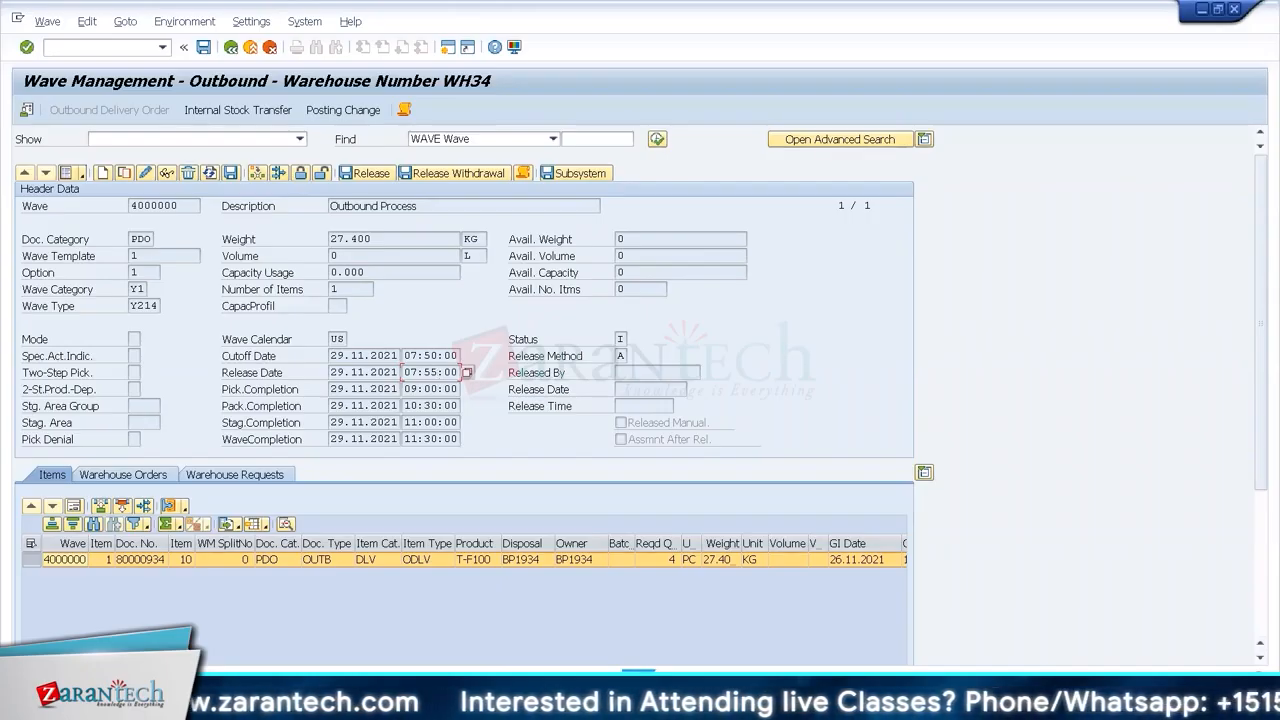
- In the Condition Records session, start an outbound delivery with order reference for shipping point SH34 using the proposed sales order
{"action": "left_click", "coordinate": [193, 708]}
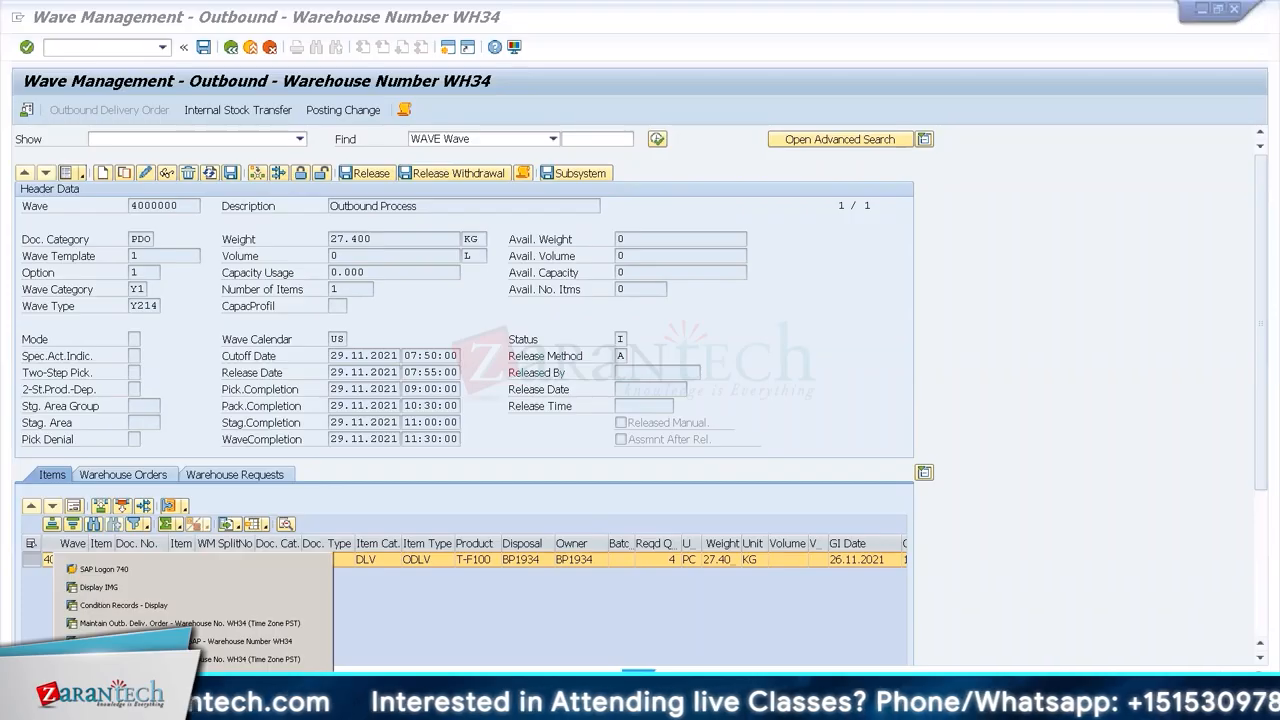
{"action": "left_click", "coordinate": [123, 605]}
{"action": "left_click", "coordinate": [60, 51]}
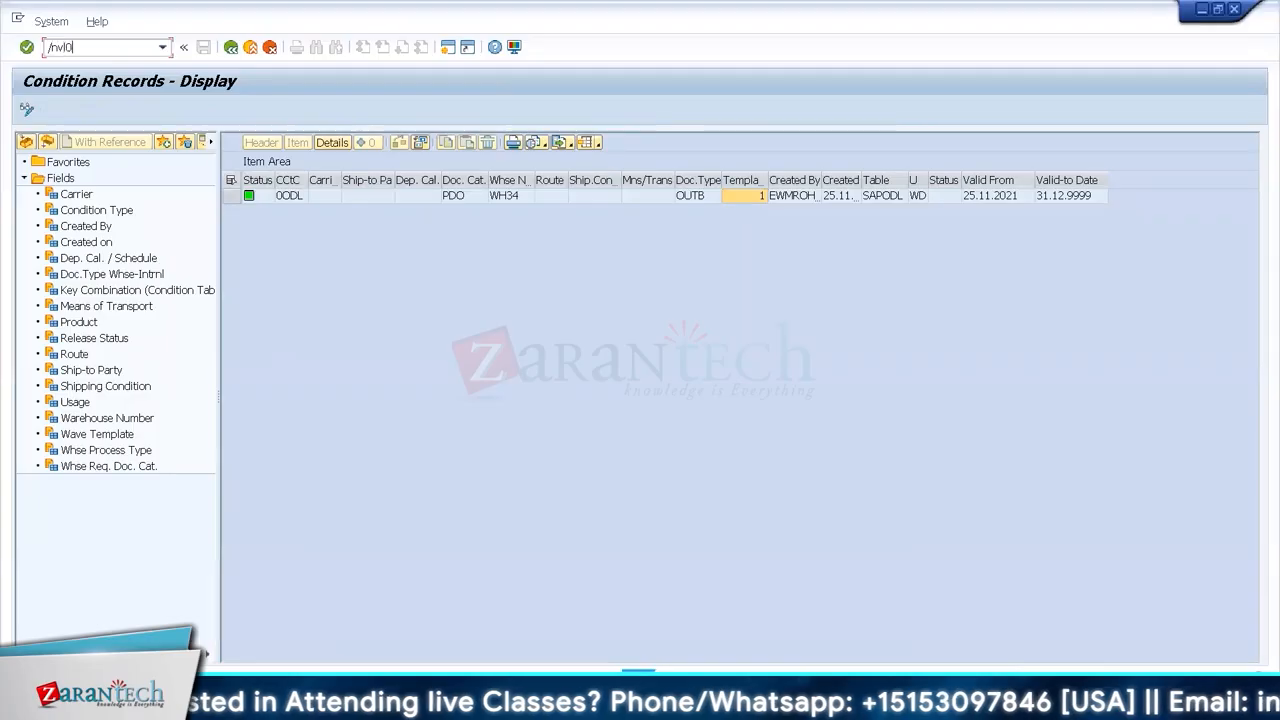
{"action": "key", "text": "Return"}
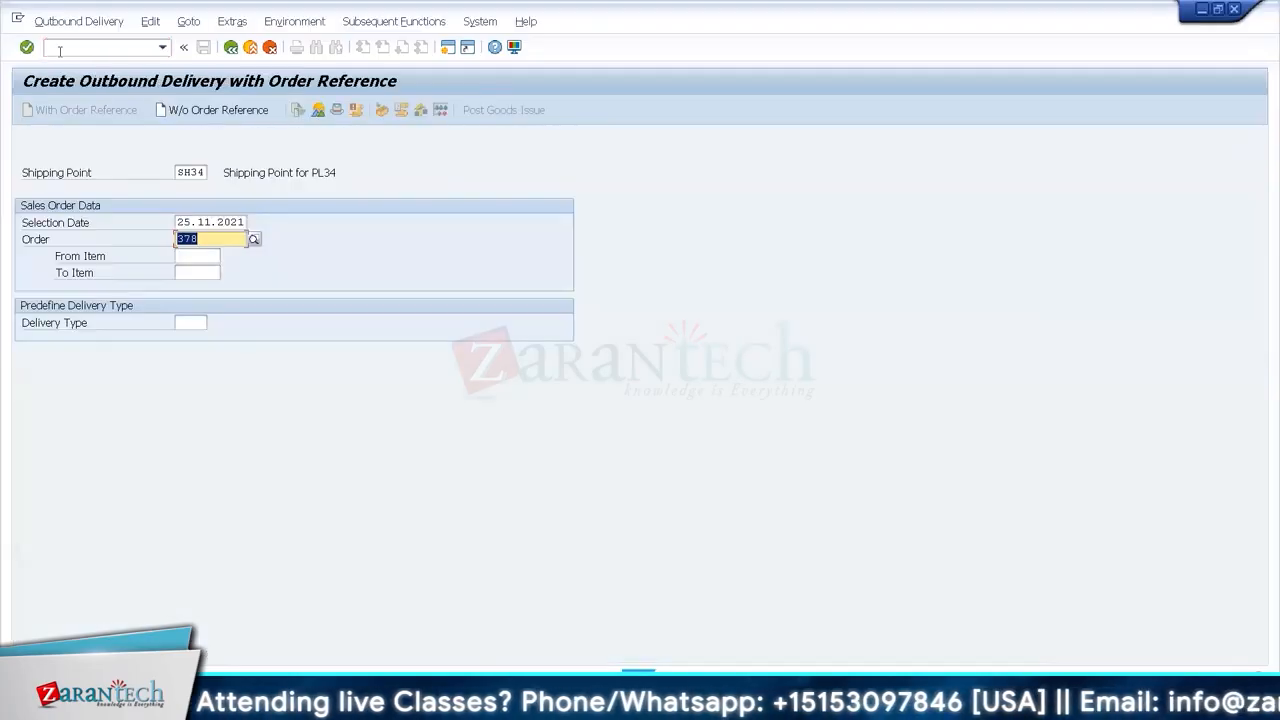
{"action": "key", "text": "Return"}
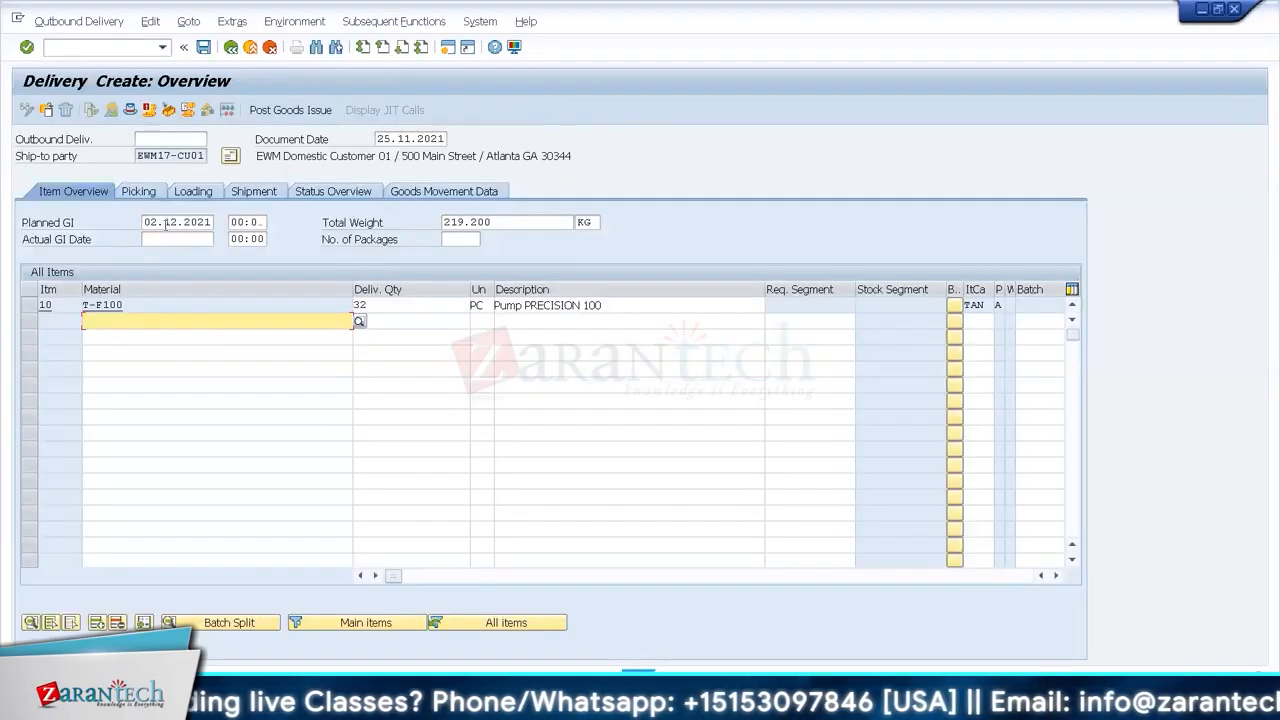
- Set the new delivery's planned goods issue date to 26.11.2021, enter its afternoon time, and save the delivery
{"action": "left_click", "coordinate": [144, 222]}
{"action": "left_click", "coordinate": [216, 223]}
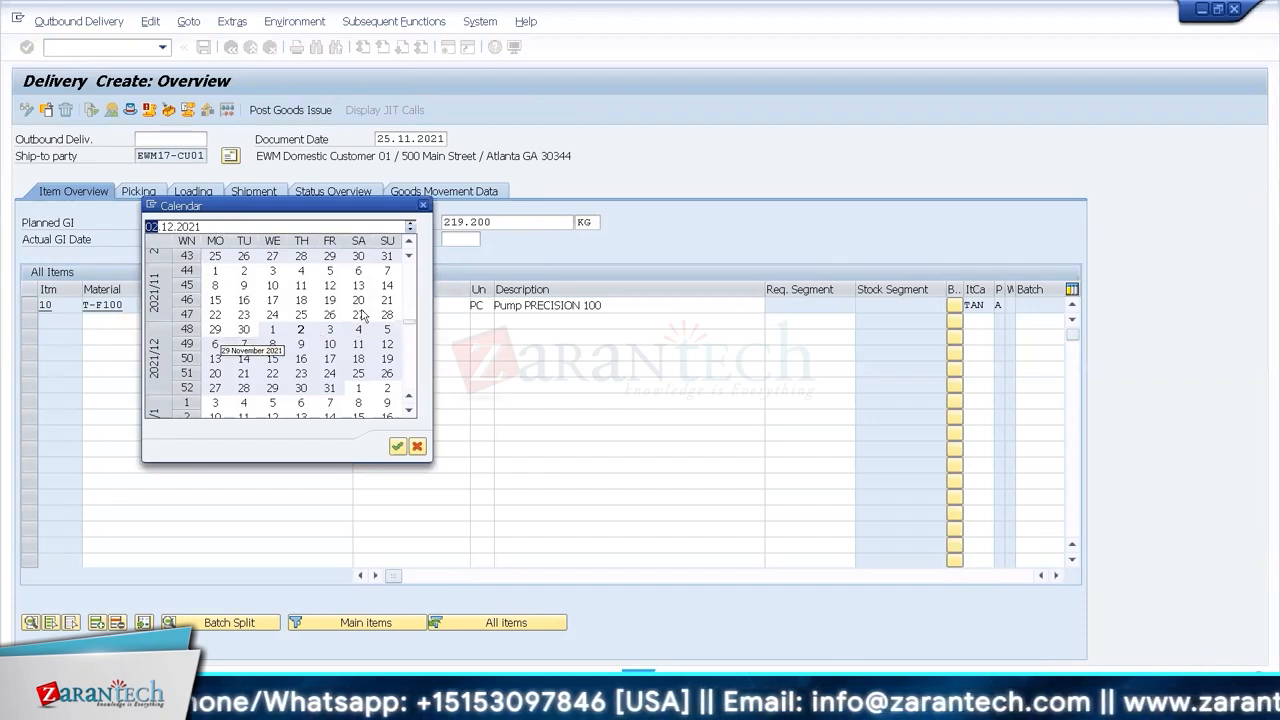
{"action": "double_click", "coordinate": [329, 314]}
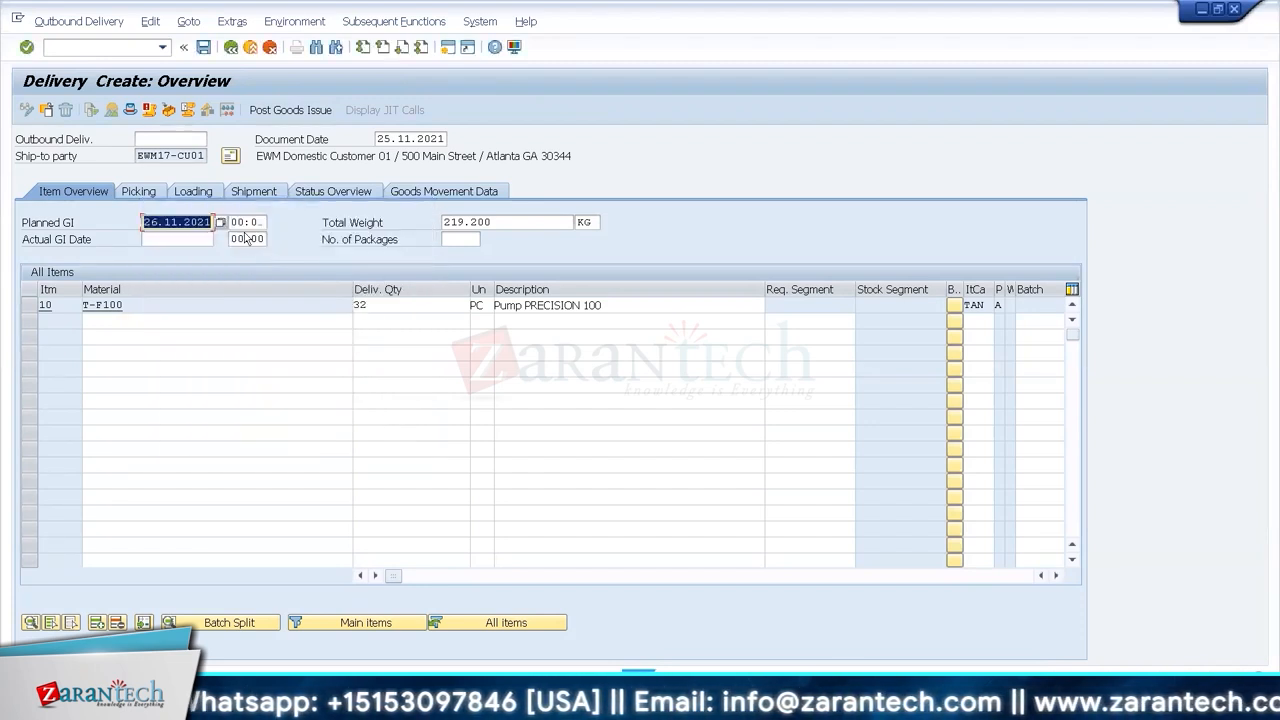
{"action": "left_click", "coordinate": [245, 226]}
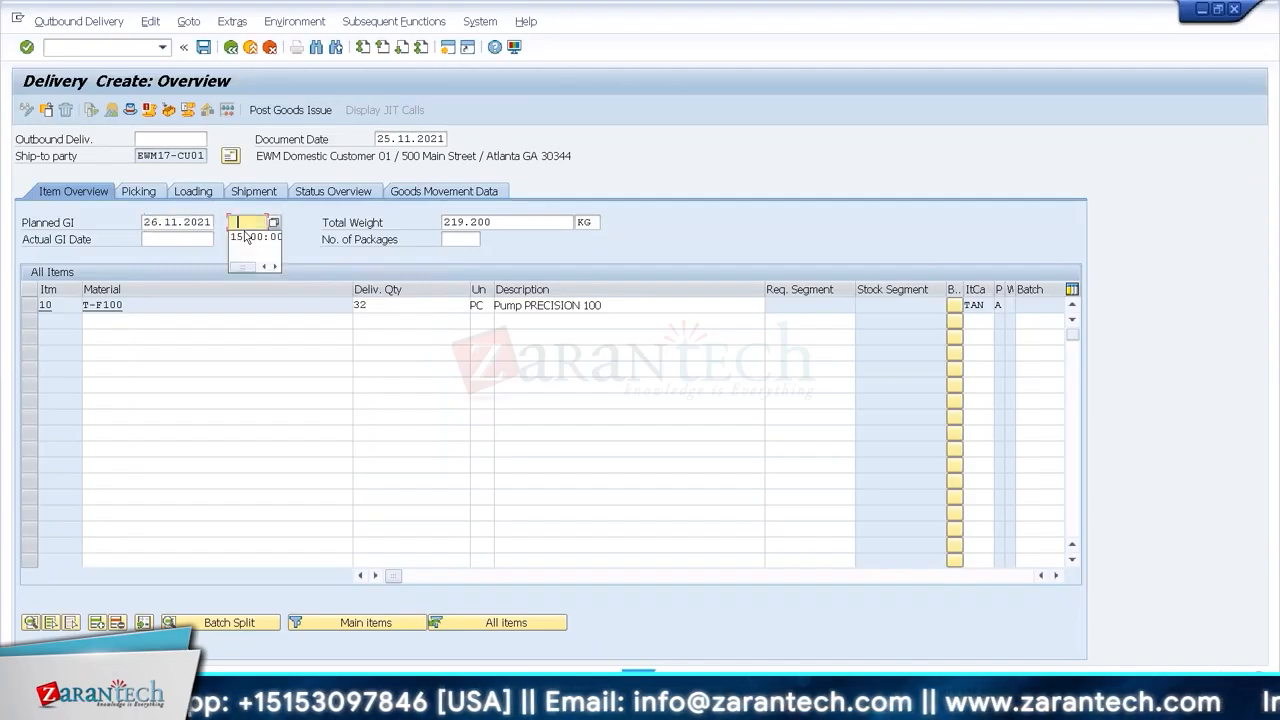
{"action": "type", "text": "15"}
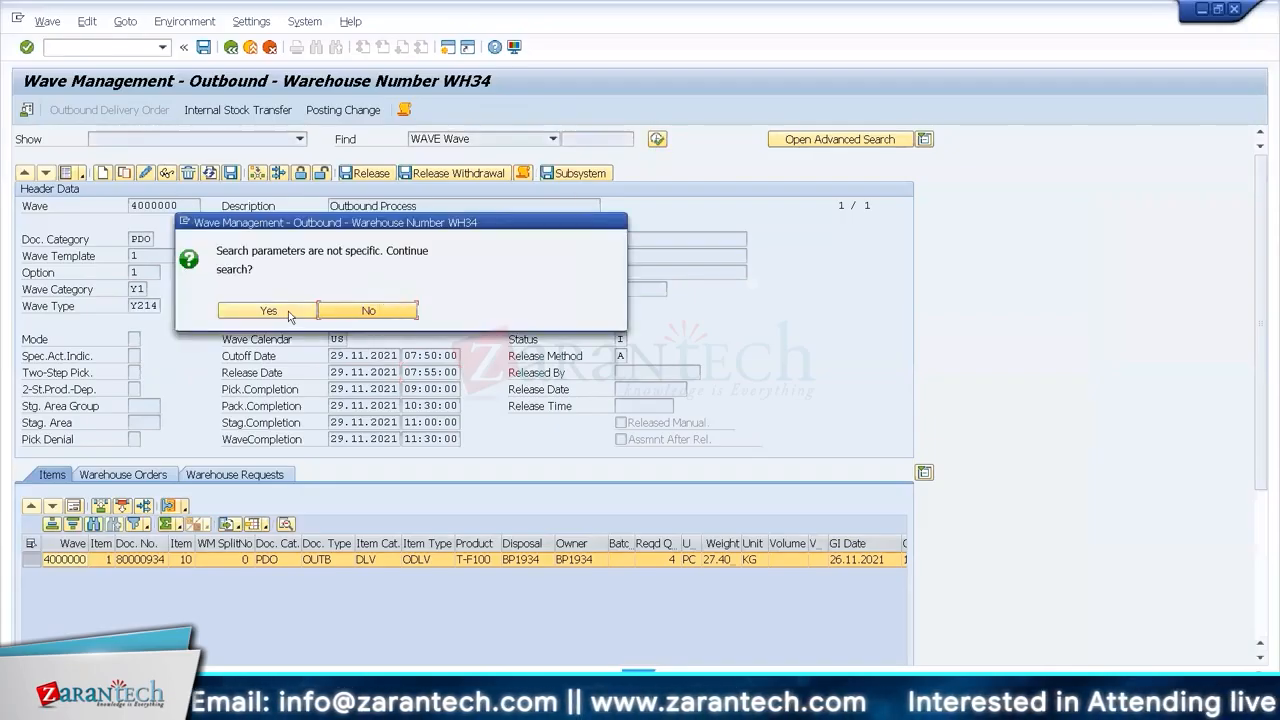
- Rerun the unrestricted wave search in wave management to look for the new delivery among the wave items
{"action": "left_click", "coordinate": [288, 311]}
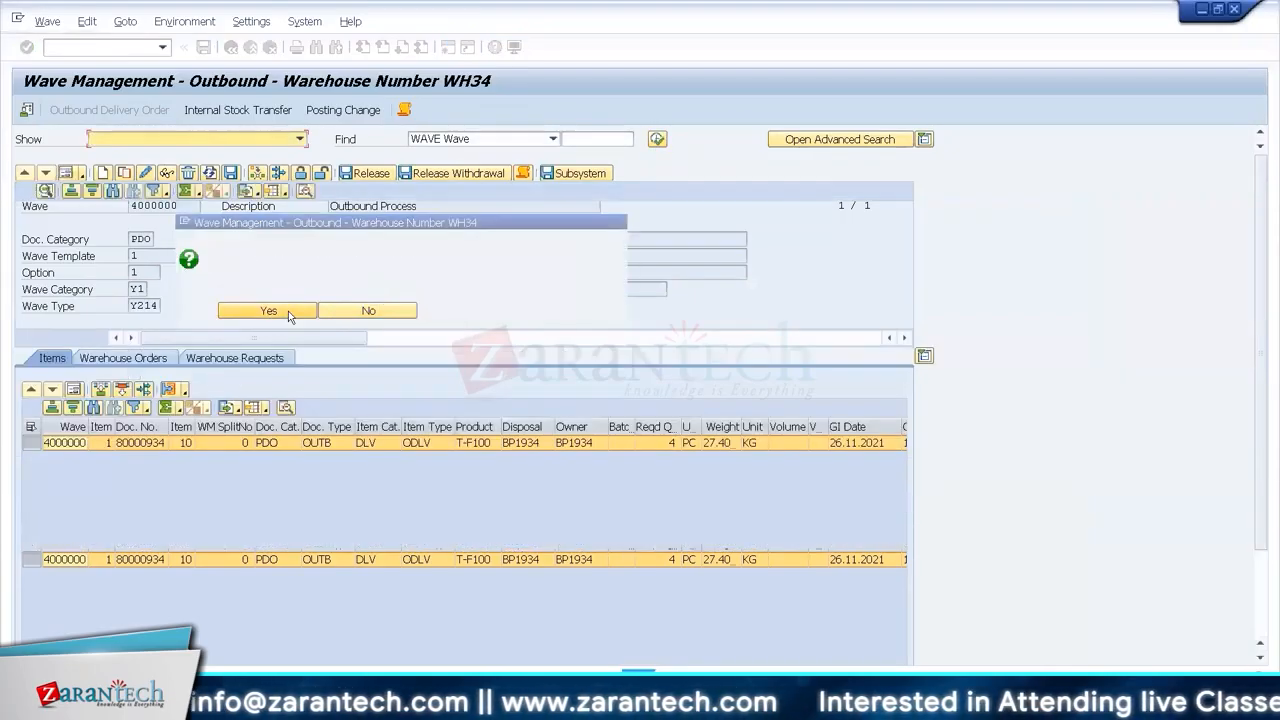
{"action": "left_click", "coordinate": [660, 142]}
{"action": "left_click", "coordinate": [288, 311]}
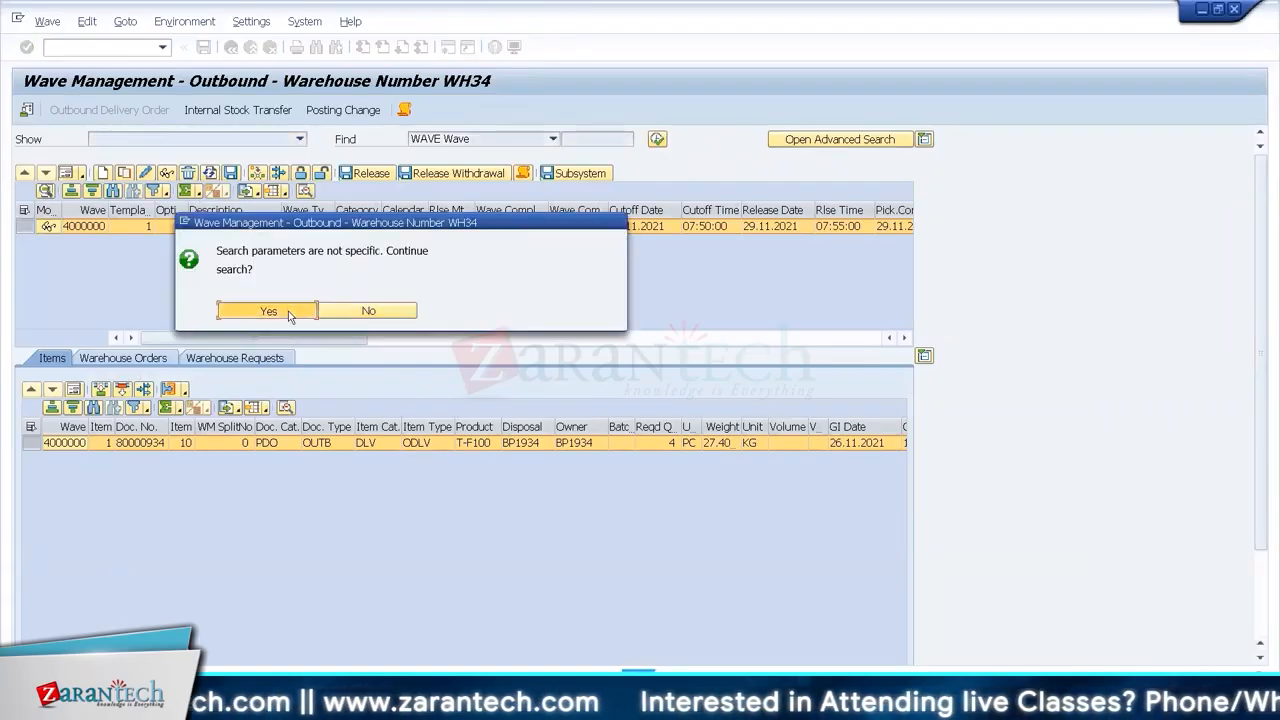
- Open the newly saved outbound delivery for changes and set the T-F100 item's storage location to 4000 in the picking data
{"action": "right_click", "coordinate": [194, 700]}
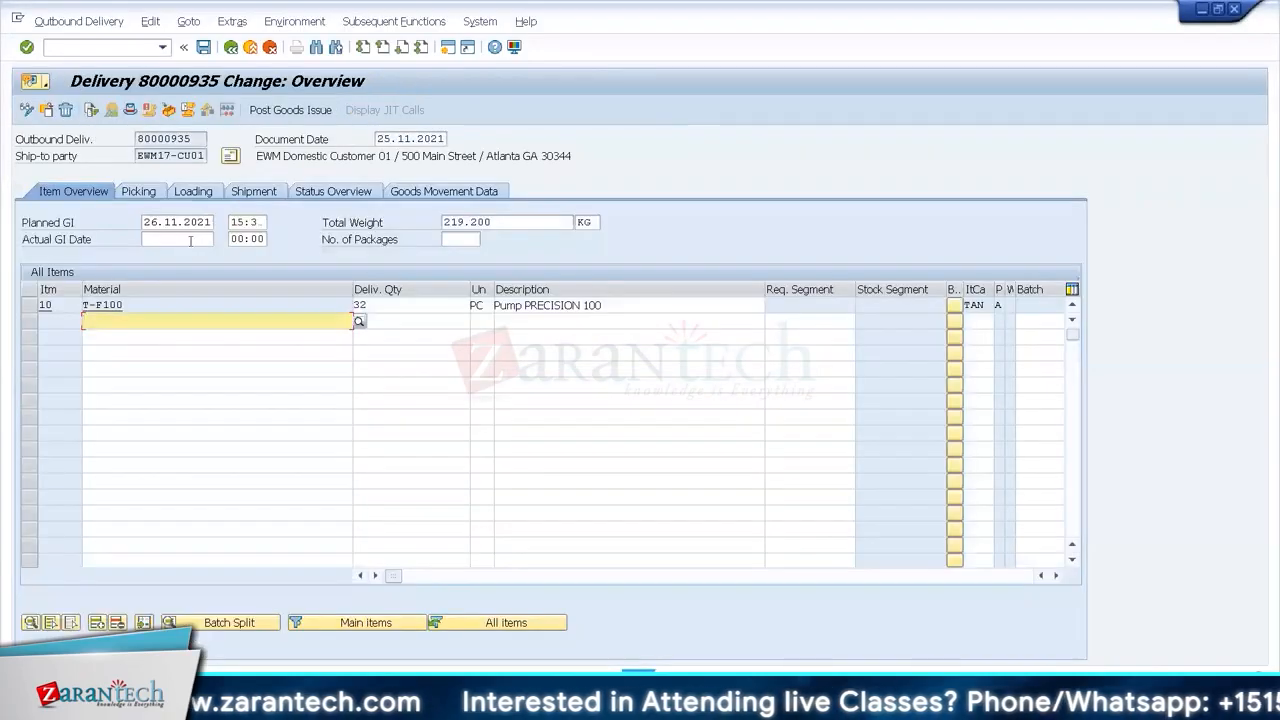
{"action": "key", "text": "F4"}
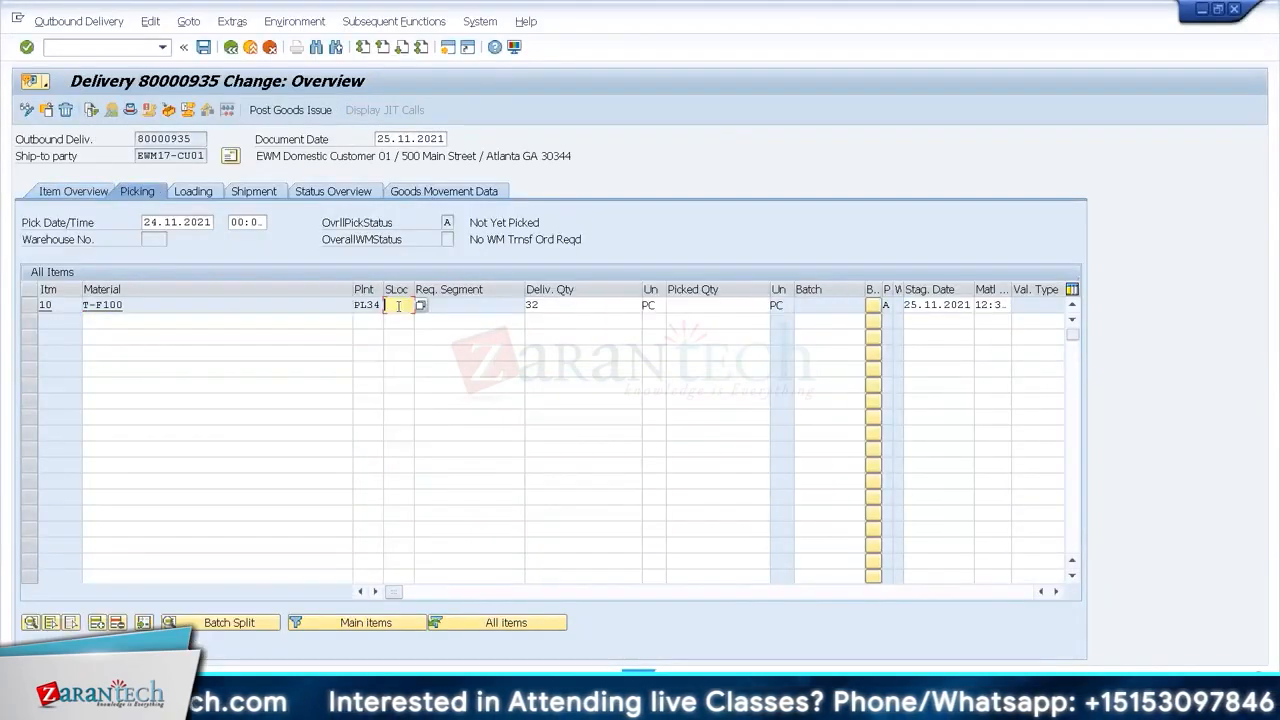
{"action": "type", "text": "4"}
{"action": "key", "text": "Down"}
{"action": "key", "text": "Return"}
{"action": "key", "text": "Return"}
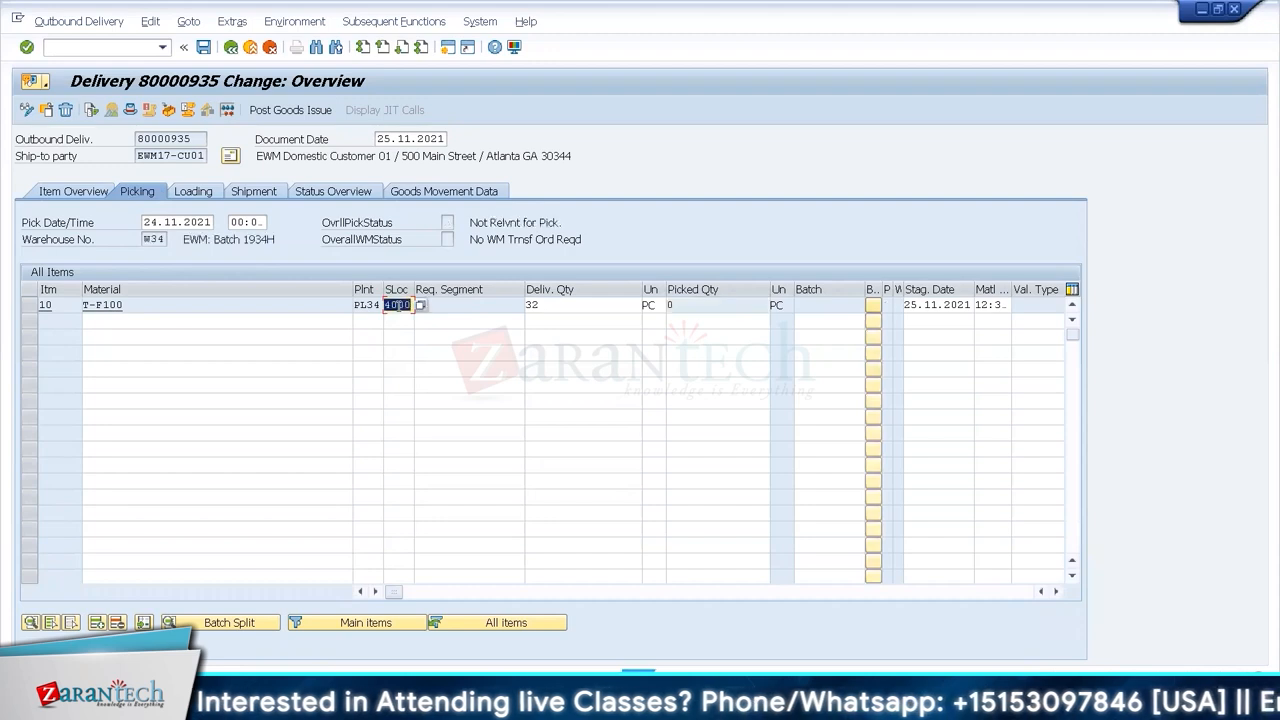
- Set the T-F100 item's delivery quantity to 4 PC and save the outbound delivery
{"action": "left_click", "coordinate": [605, 305]}
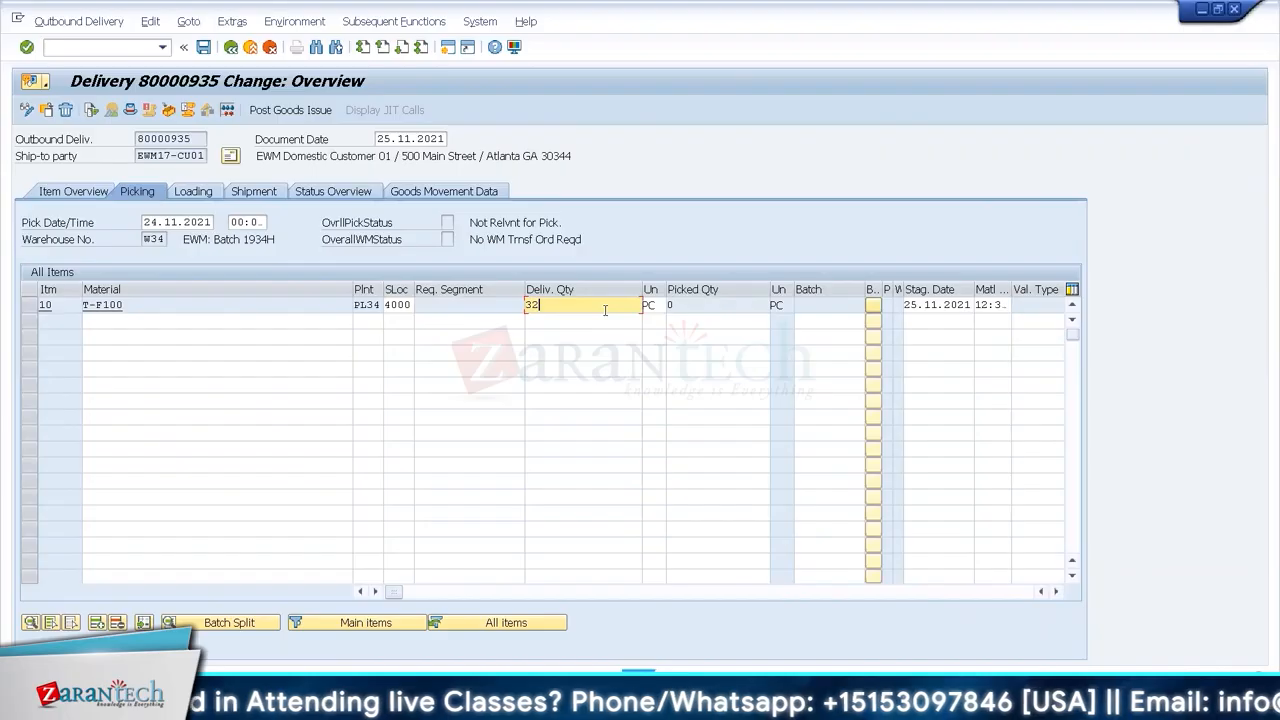
{"action": "key", "text": "BackSpace"}
{"action": "type", "text": "4"}
{"action": "key", "text": "Return"}
{"action": "key", "text": "ctrl+s"}
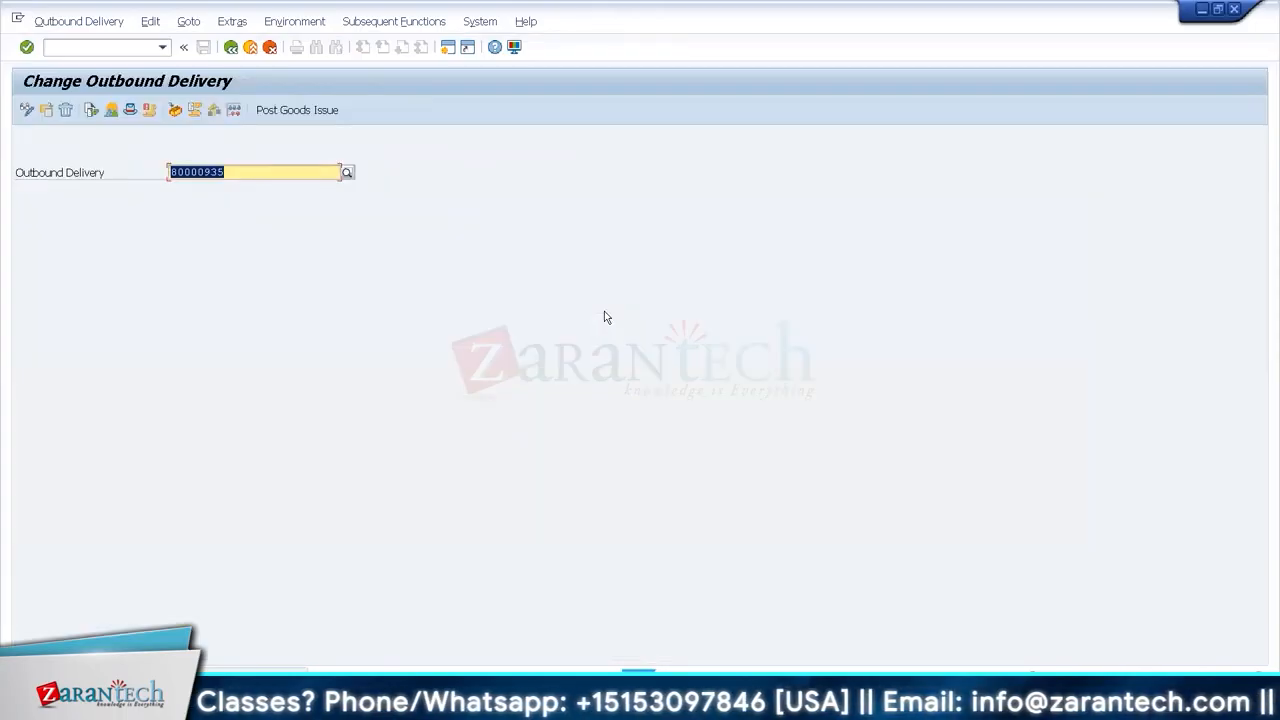
- Rerun the search in outbound wave management and check the wave's header data and the new delivery's item
{"action": "key", "text": "F3"}
{"action": "left_click", "coordinate": [657, 140]}
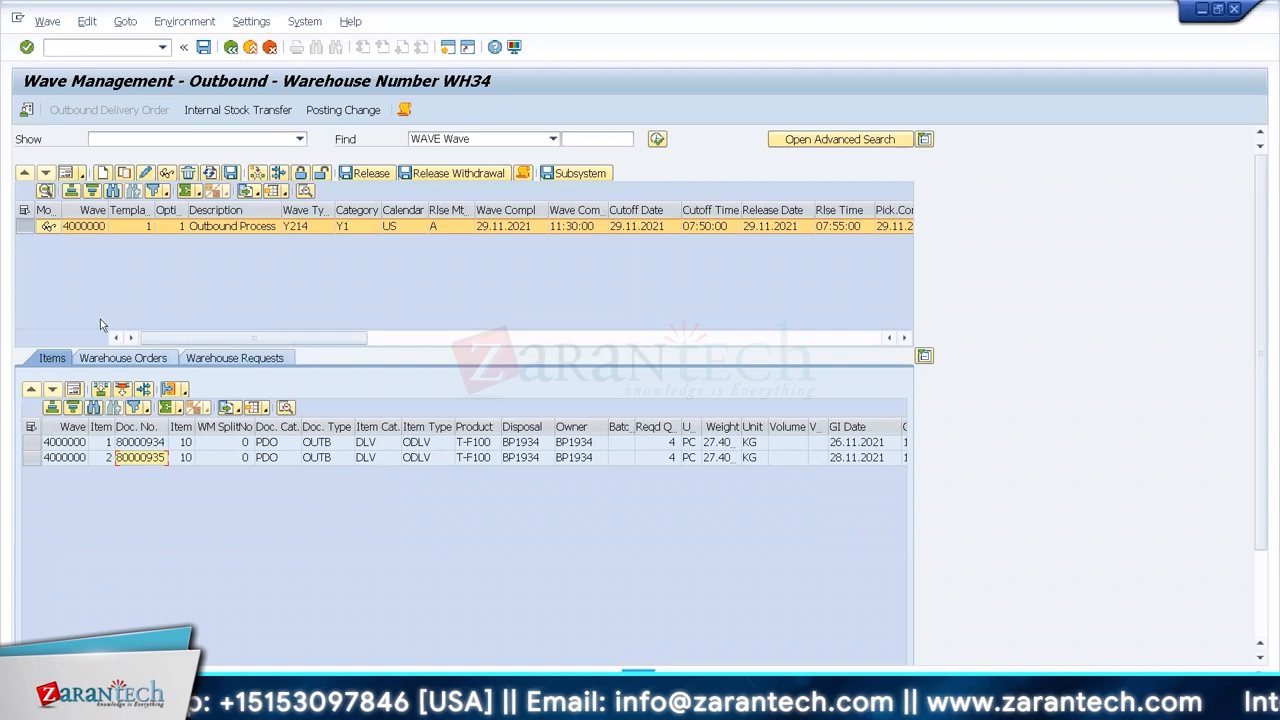
{"action": "left_click", "coordinate": [66, 174]}
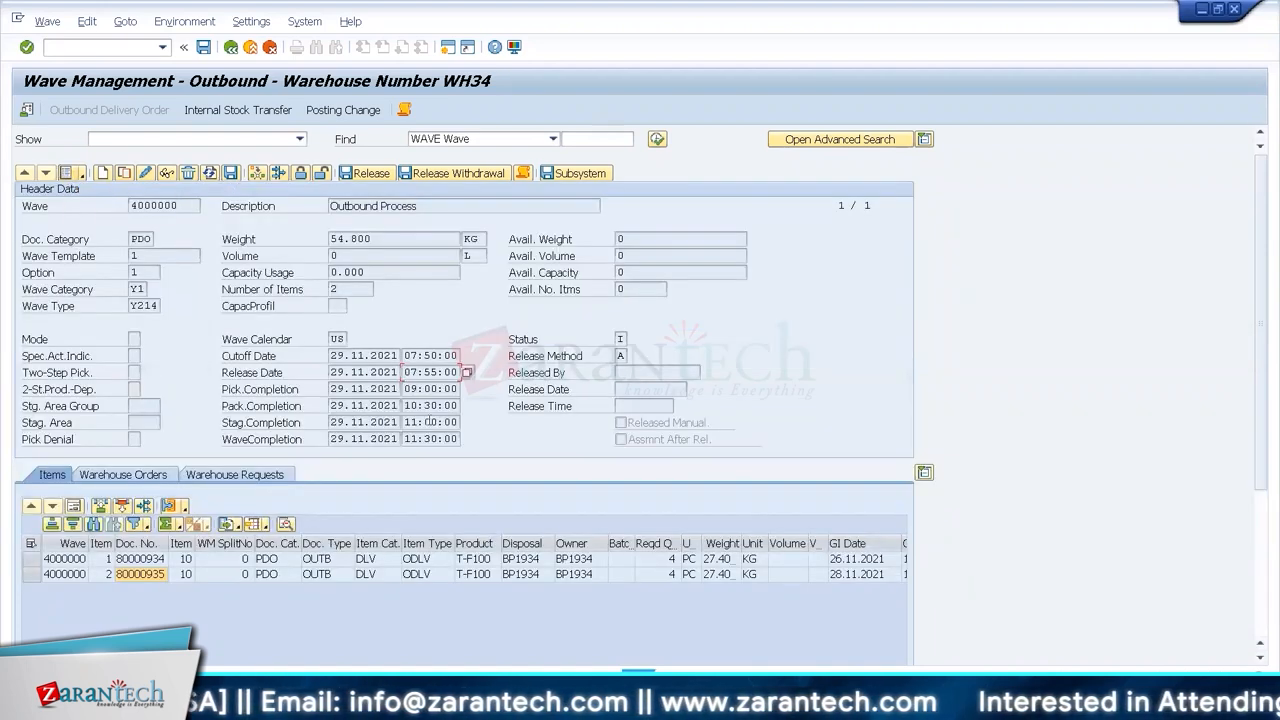
{"action": "left_click", "coordinate": [66, 174]}
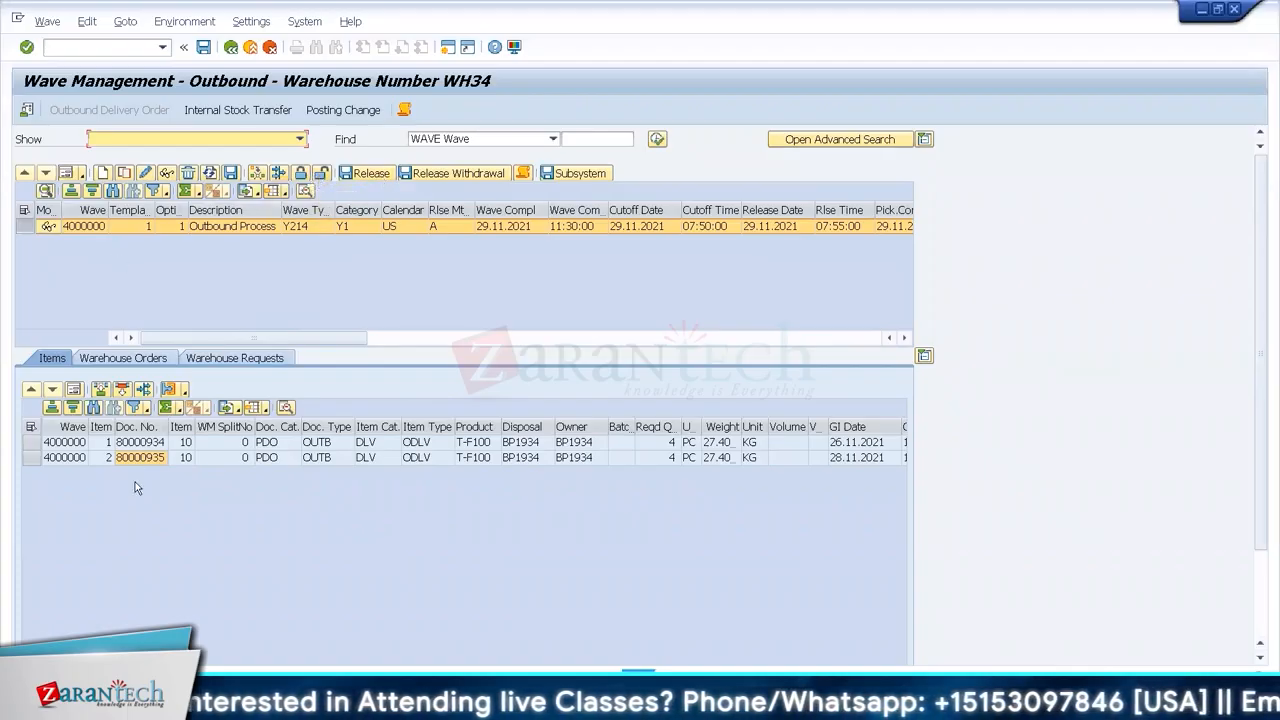
{"action": "left_click", "coordinate": [31, 457]}
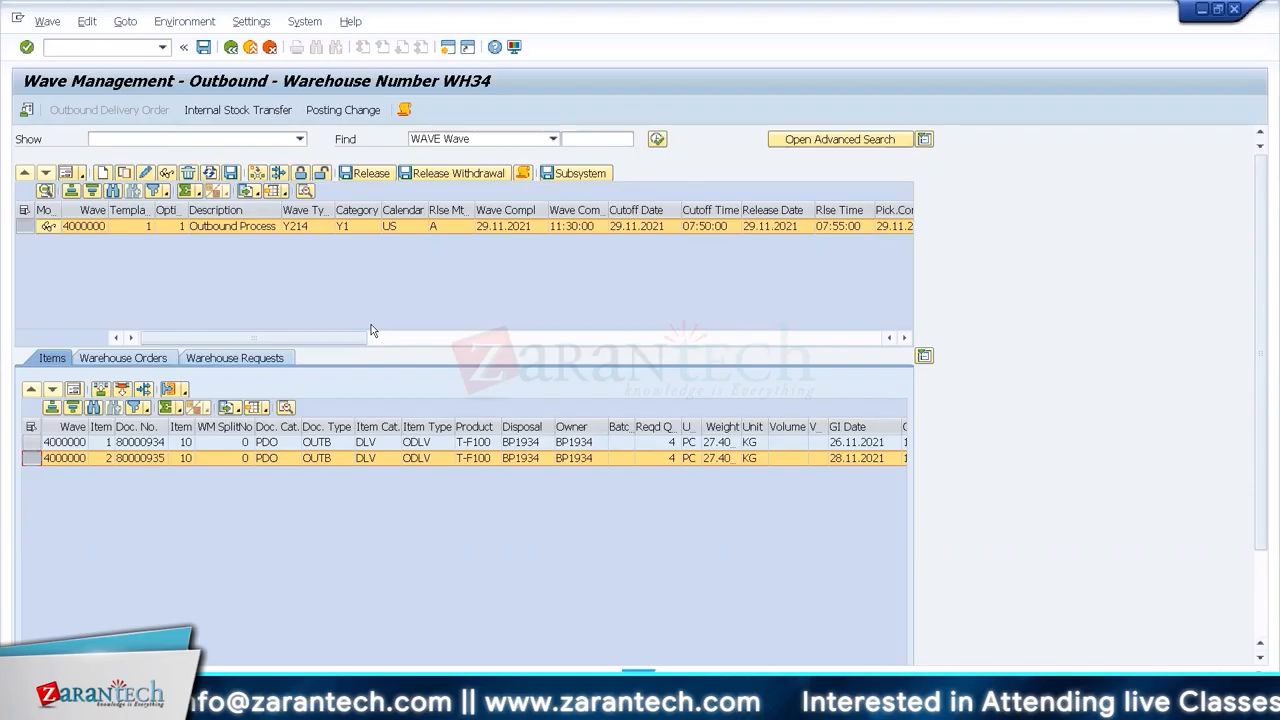
- Switch to the Display IMG session and open Maintain Wave Capacity Profiles under Wave Management general settings
{"action": "key", "text": "alt+Tab"}
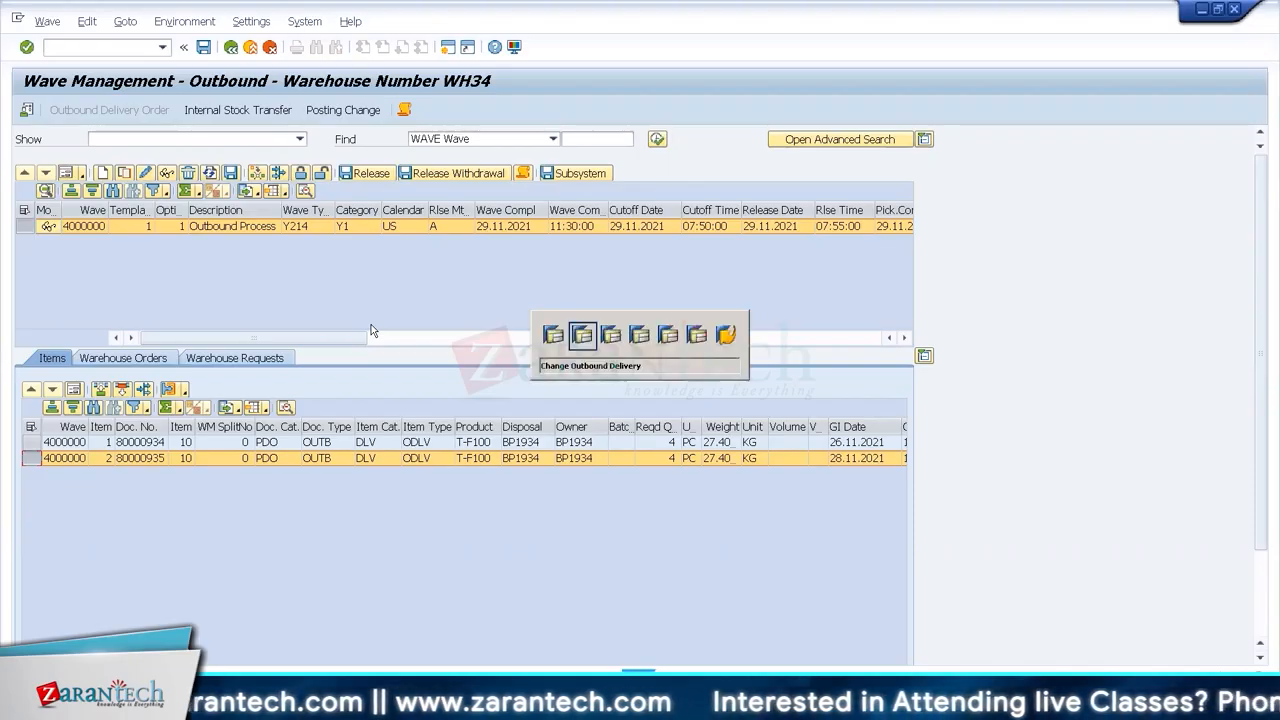
{"action": "key", "text": "alt+Tab"}
{"action": "key", "text": "alt+Tab"}
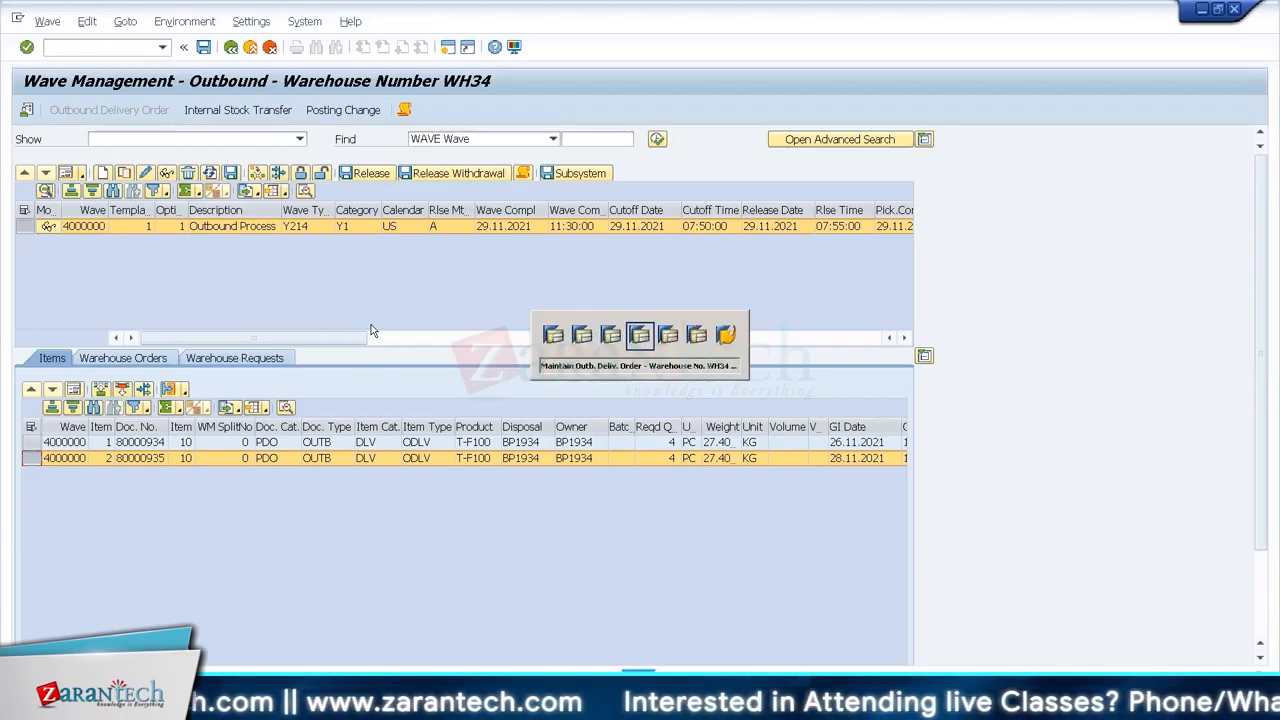
{"action": "key", "text": "alt+Tab"}
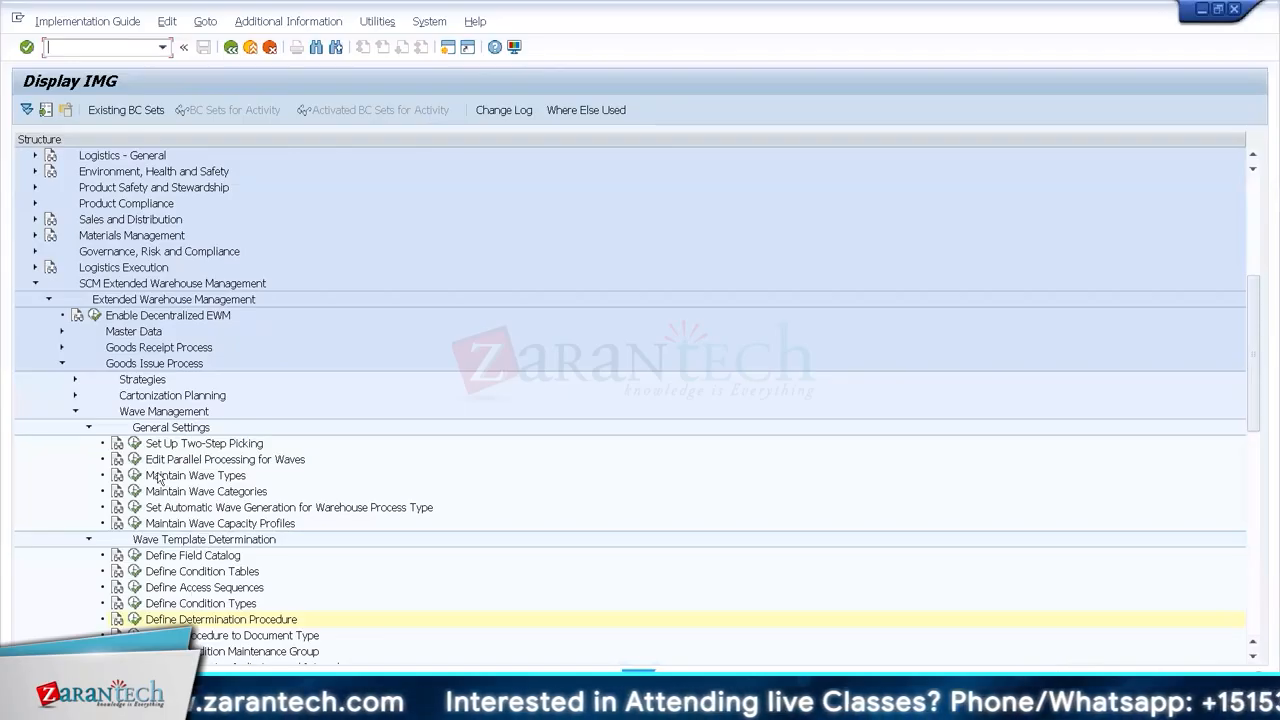
{"action": "left_click", "coordinate": [133, 524]}
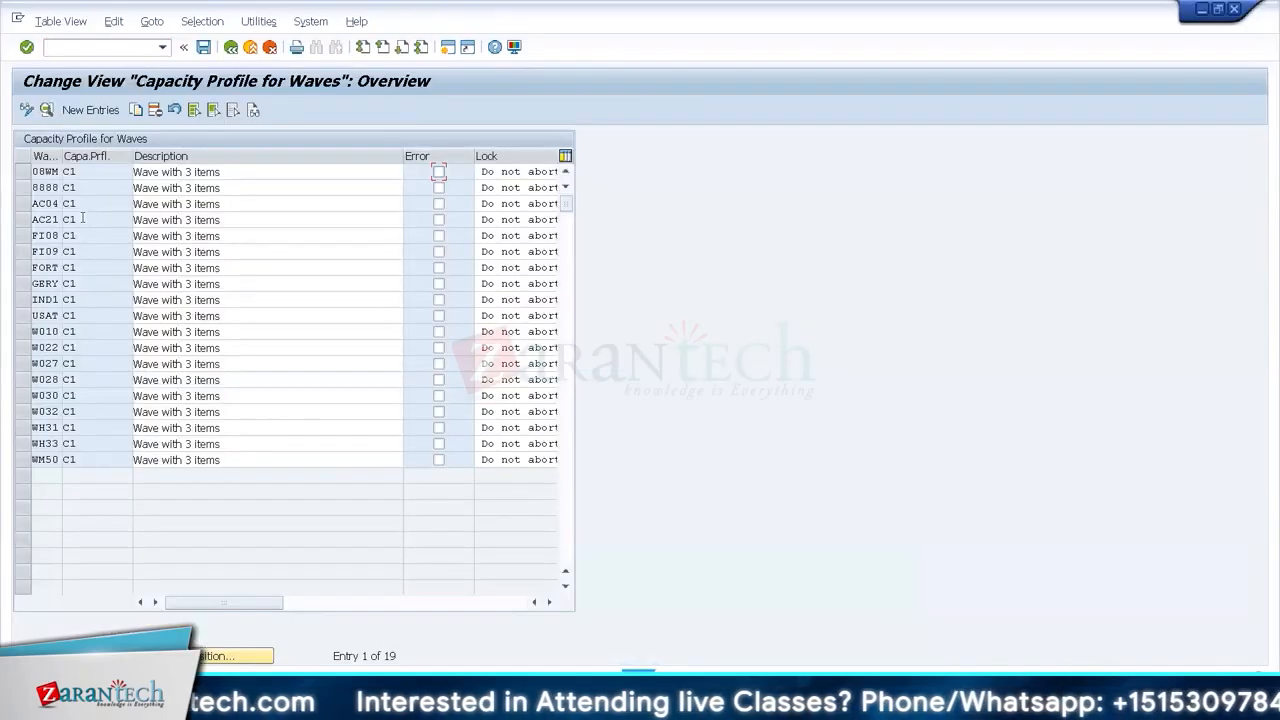
- Copy WH33's capacity profile C1 to warehouse WH34 with a maximum of 2 items and the description Wave with 2 items
{"action": "left_click", "coordinate": [24, 445]}
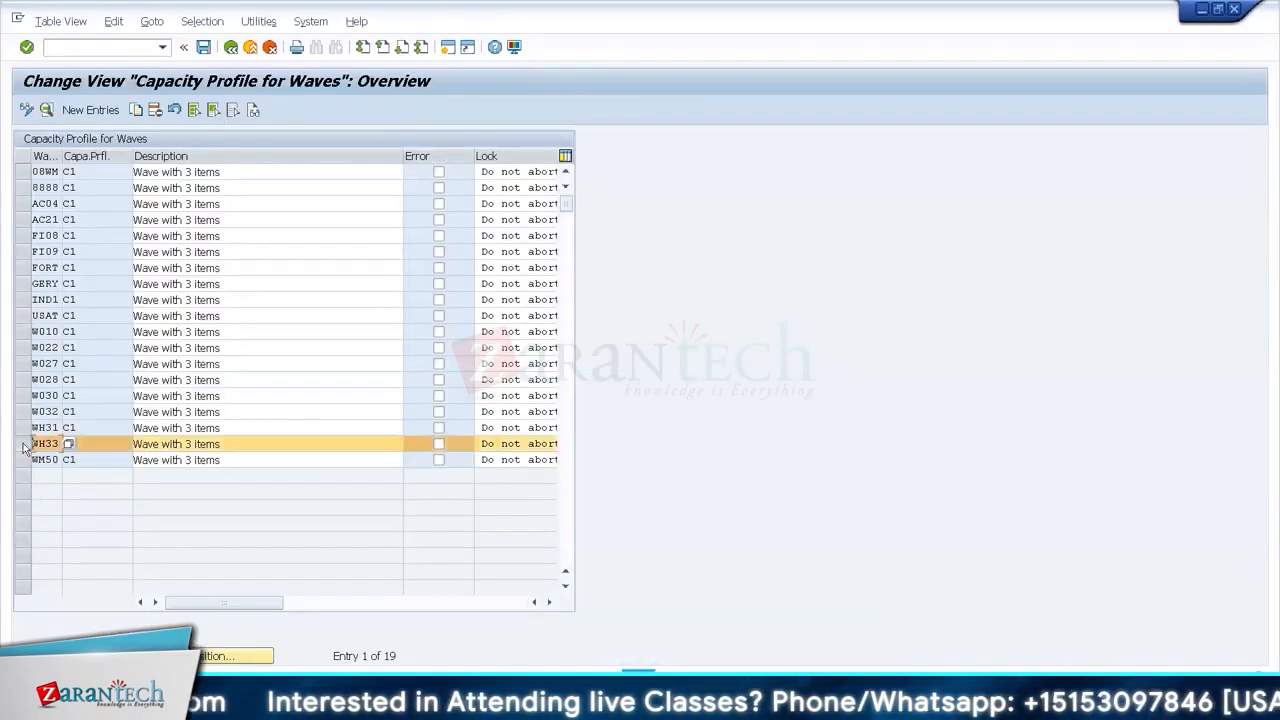
{"action": "left_click", "coordinate": [138, 110]}
{"action": "type", "text": "WH34"}
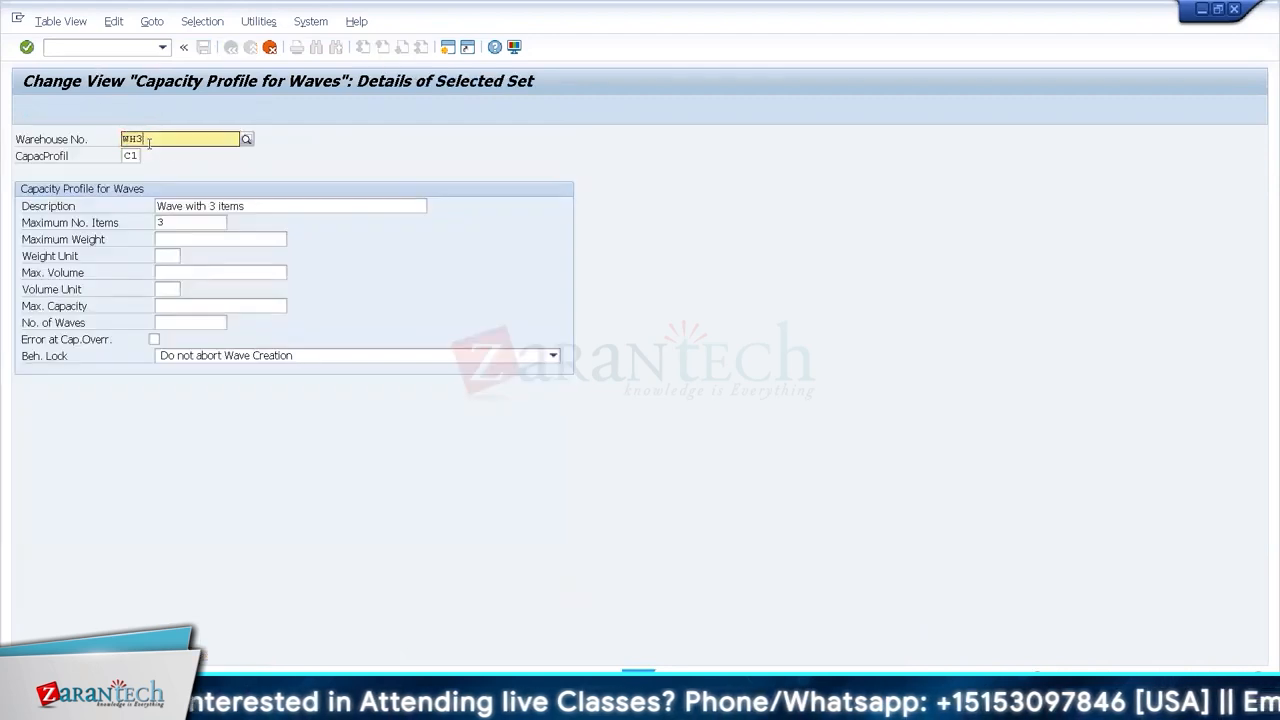
{"action": "left_click", "coordinate": [189, 227]}
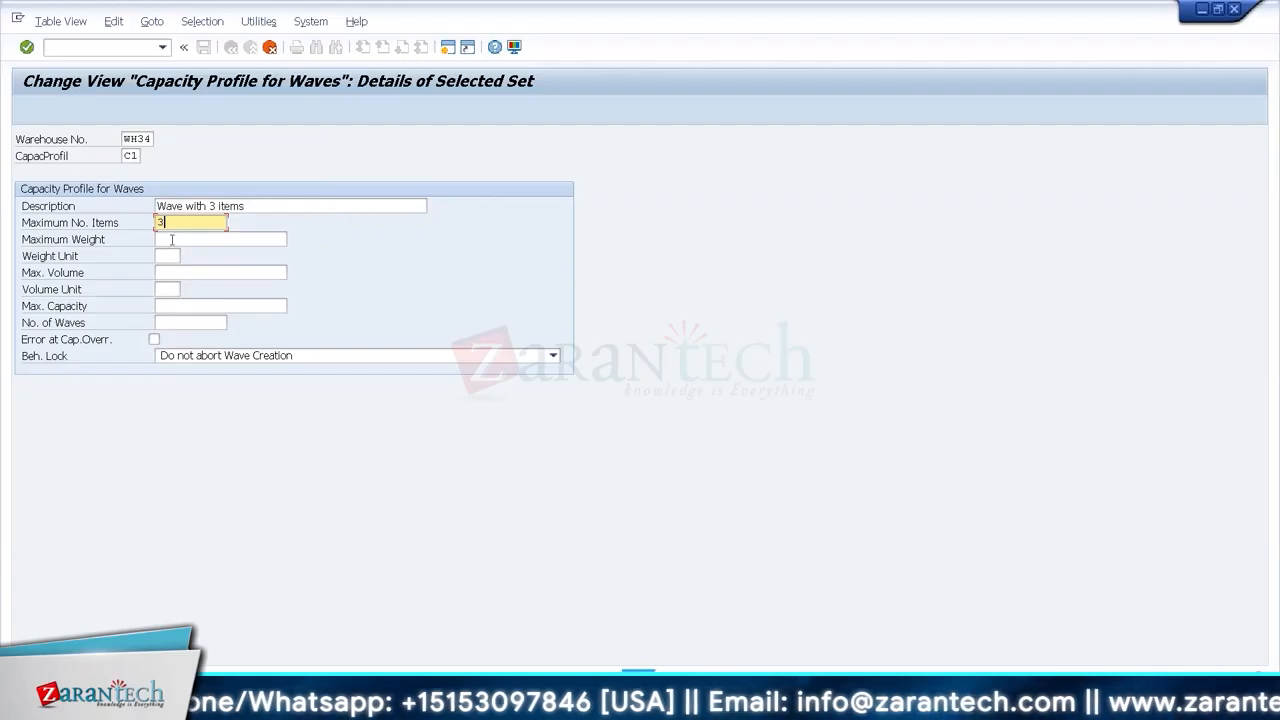
{"action": "key", "text": "BackSpace"}
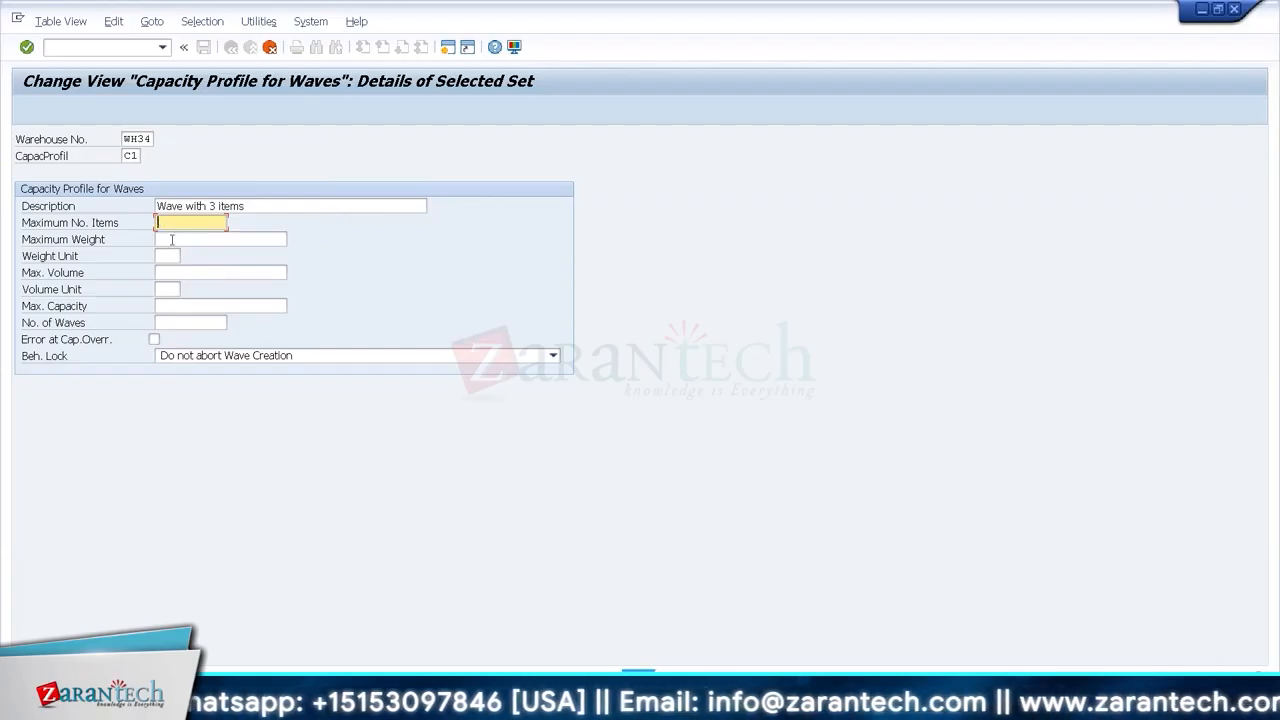
{"action": "type", "text": "2"}
{"action": "key", "text": "F3"}
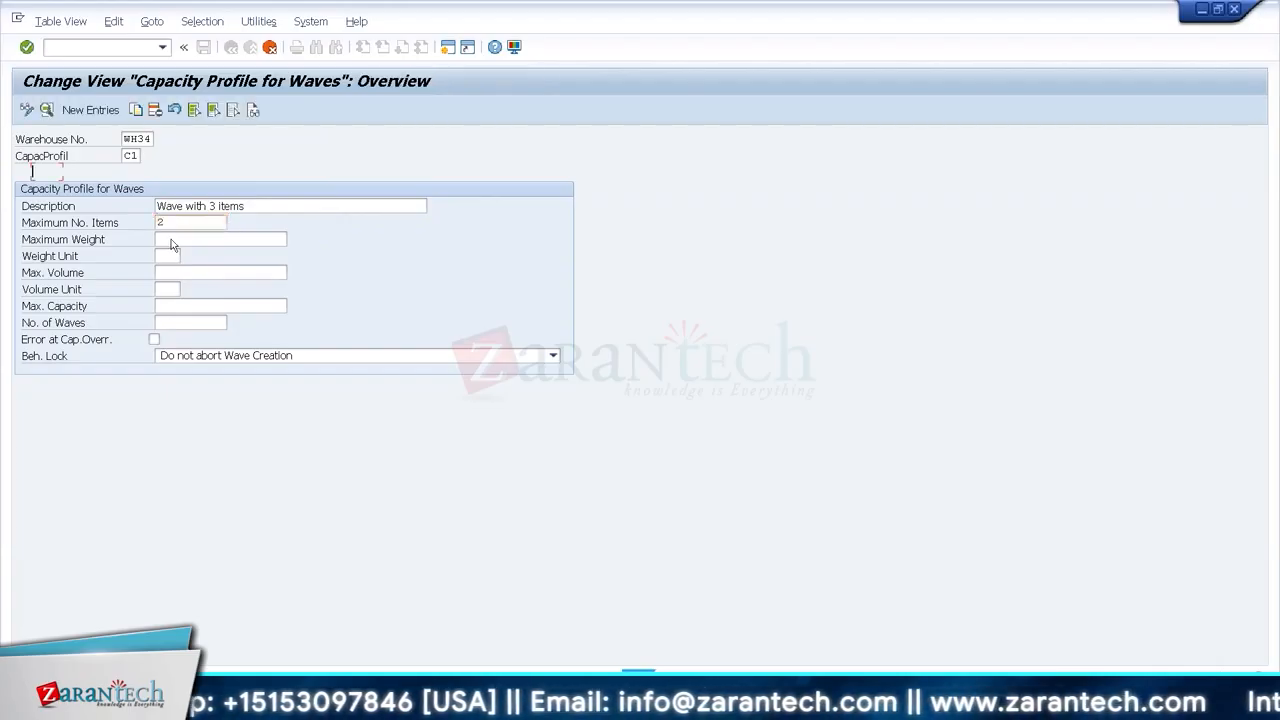
{"action": "left_click", "coordinate": [189, 171]}
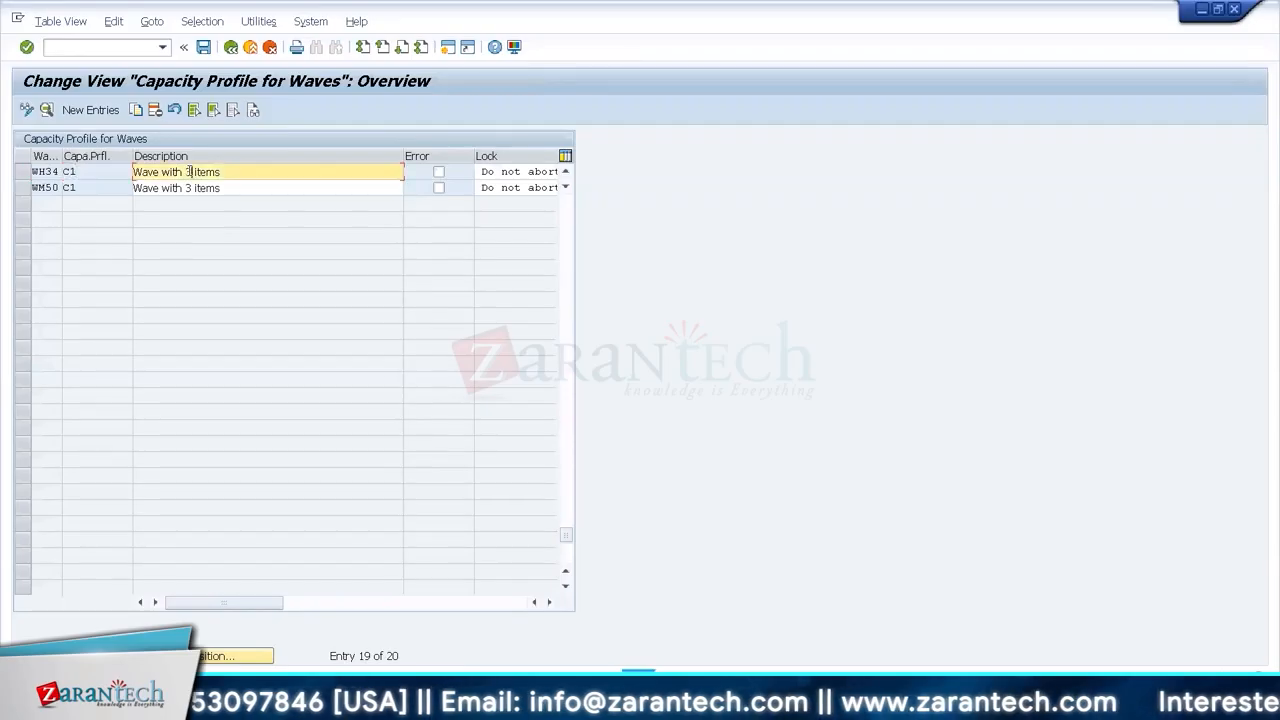
{"action": "key", "text": "BackSpace"}
{"action": "type", "text": "2"}
- Open the WH34 wave template time attributes and assign capacity profile C1 to options 1, 2 and 3 of template 1
{"action": "left_click", "coordinate": [101, 46]}
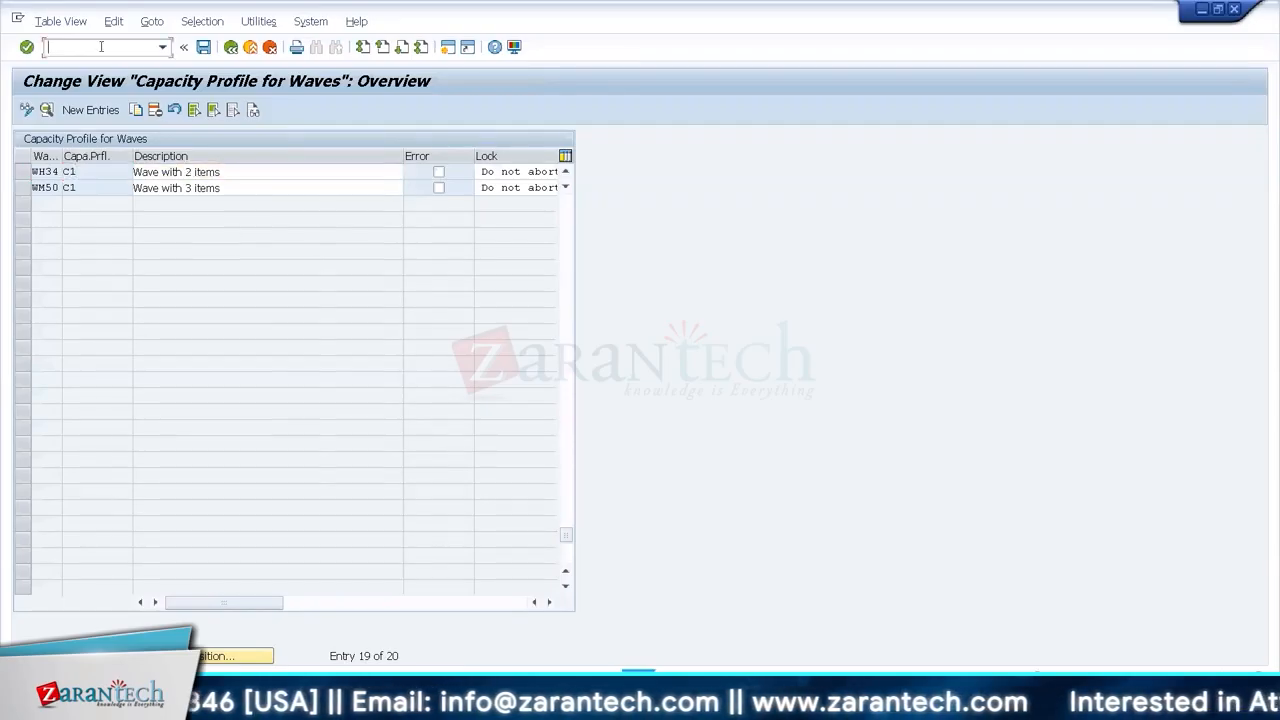
{"action": "type", "text": "/n/s"}
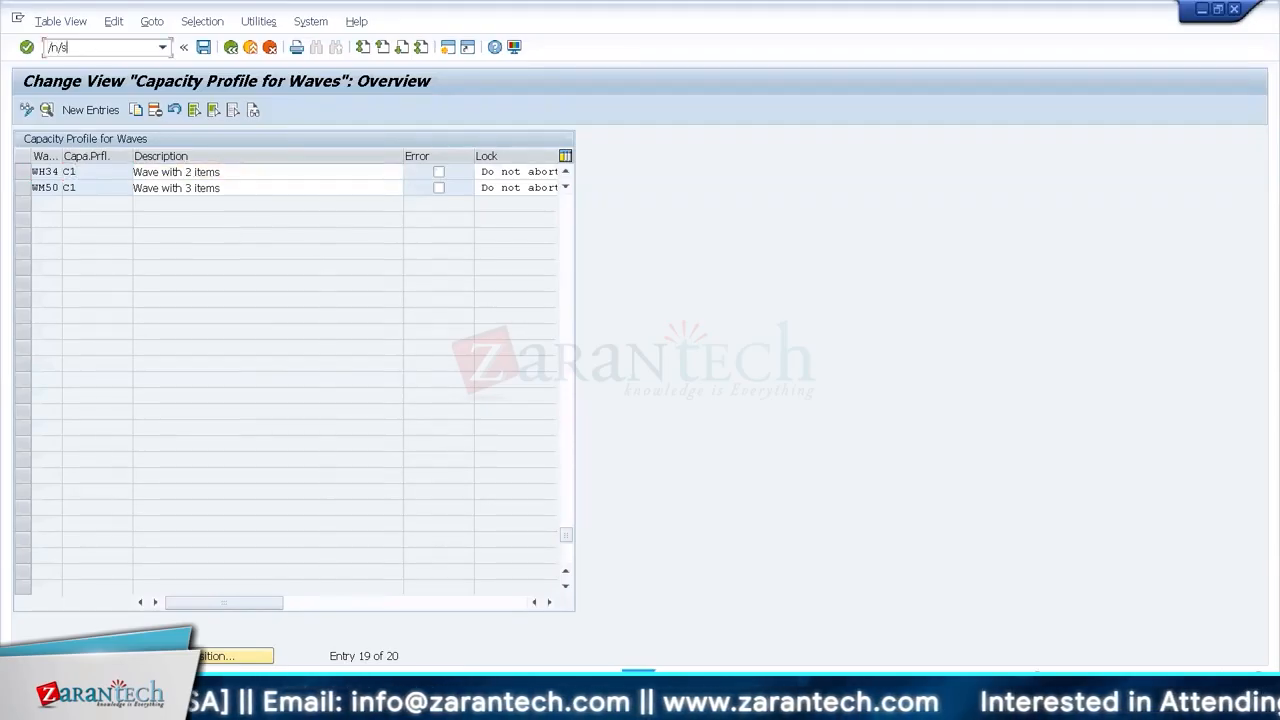
{"action": "type", "text": "cwm/wt"}
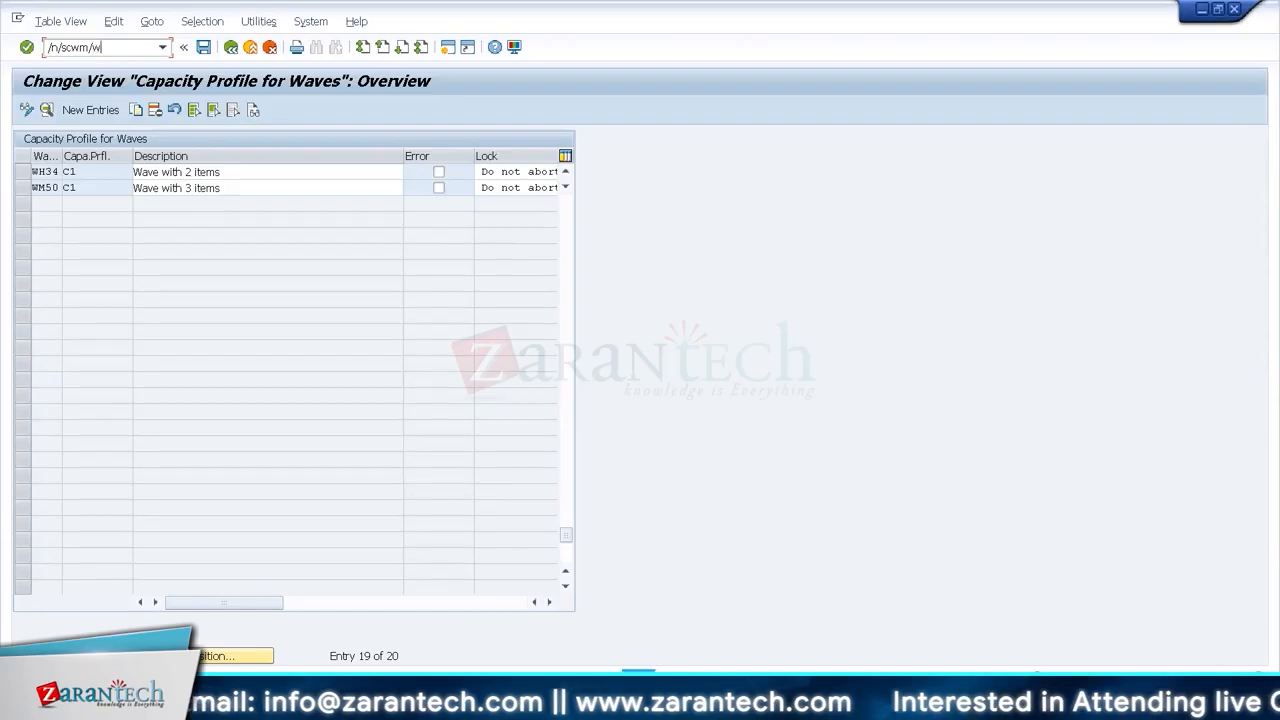
{"action": "key", "text": "Return"}
{"action": "left_click", "coordinate": [317, 231]}
{"action": "type", "text": "c1"}
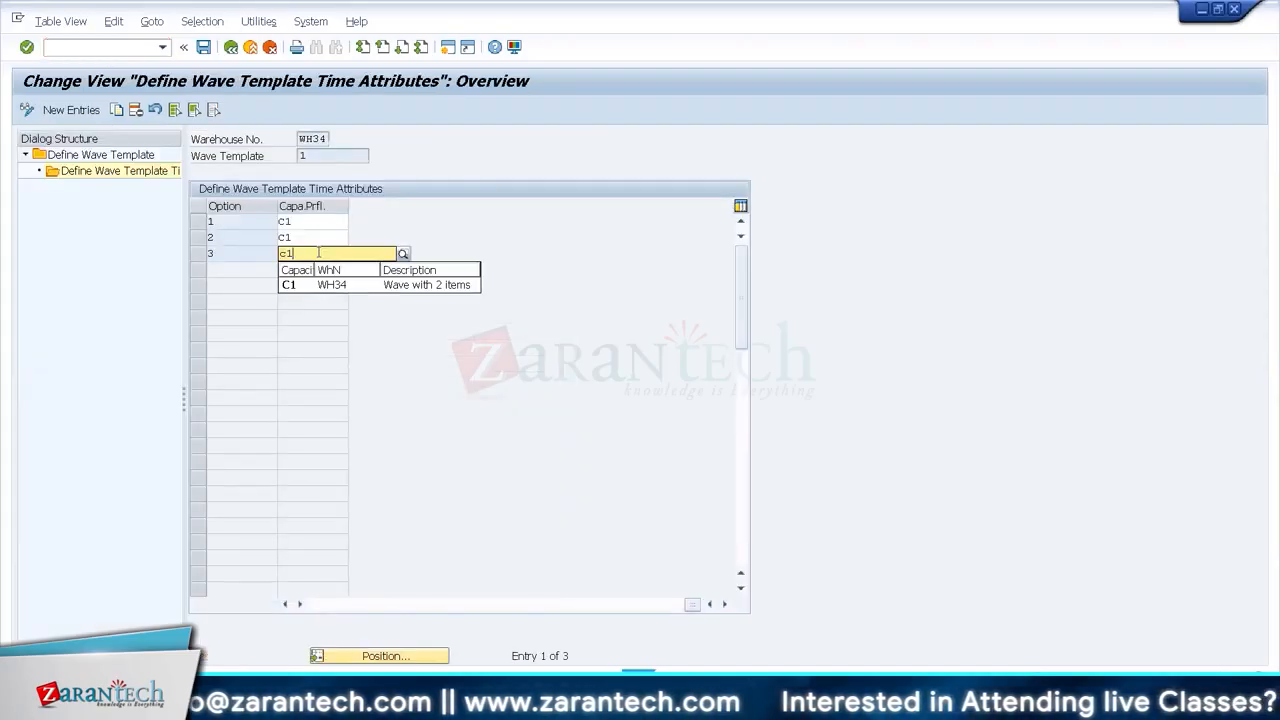
{"action": "key", "text": "Return"}
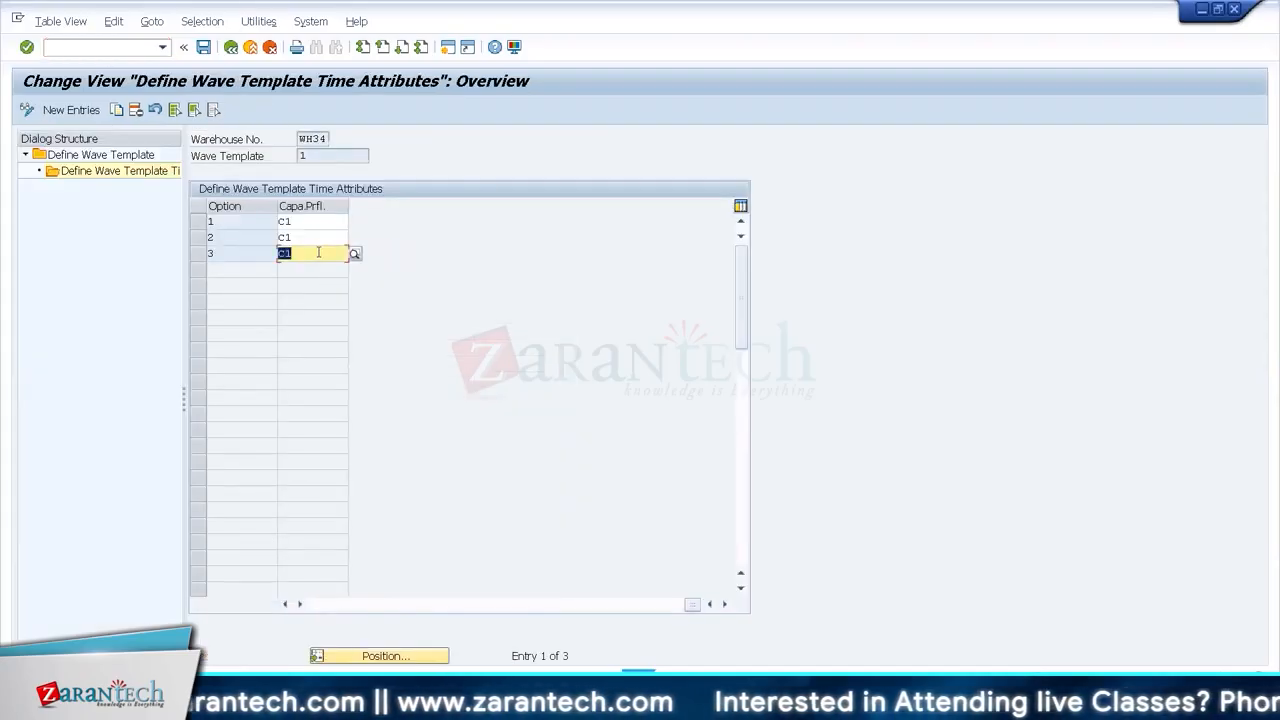
{"action": "left_click", "coordinate": [231, 49]}
{"action": "left_click", "coordinate": [231, 48]}
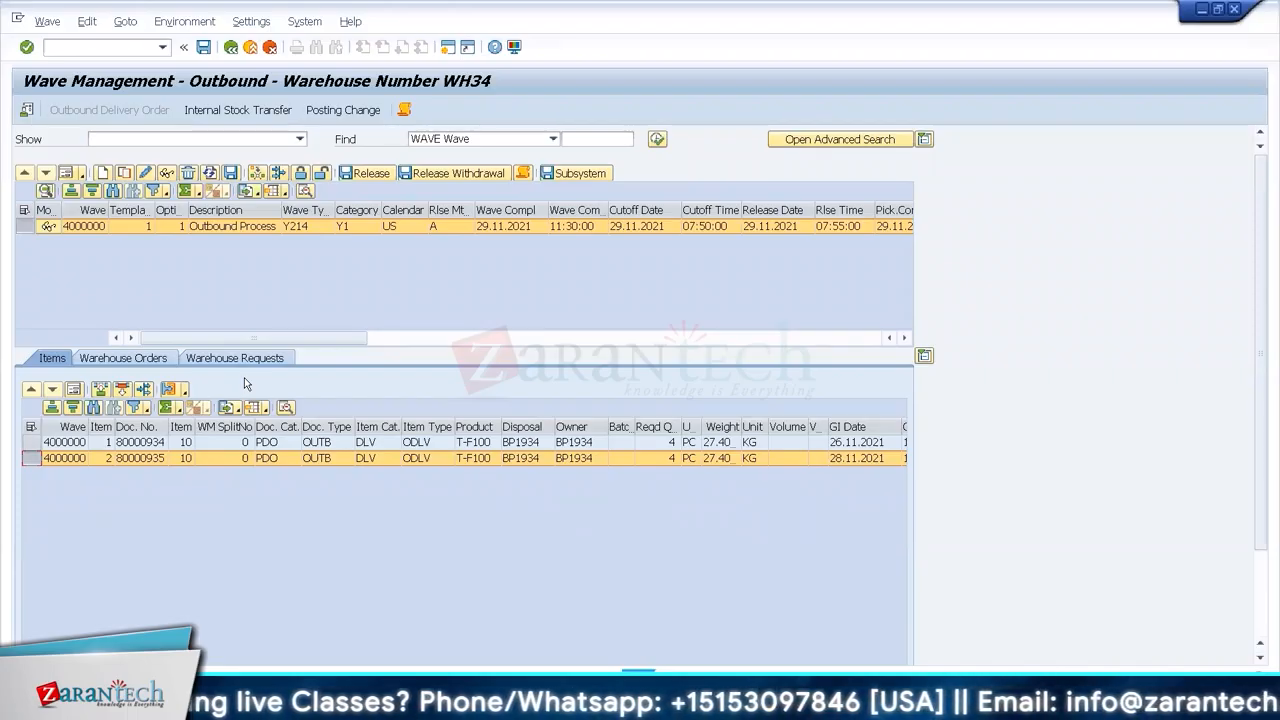
- Check the selected wave's warehouse orders and return to its assigned items
{"action": "left_click", "coordinate": [122, 356]}
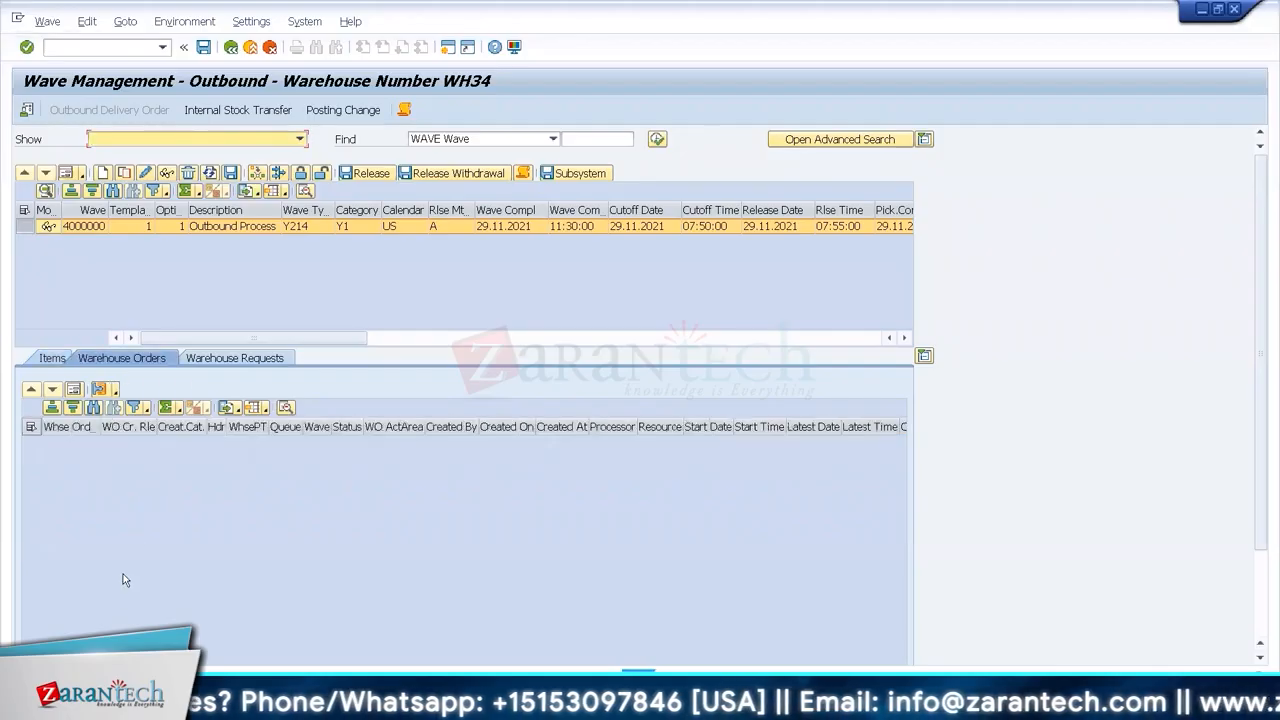
{"action": "left_click", "coordinate": [53, 359]}
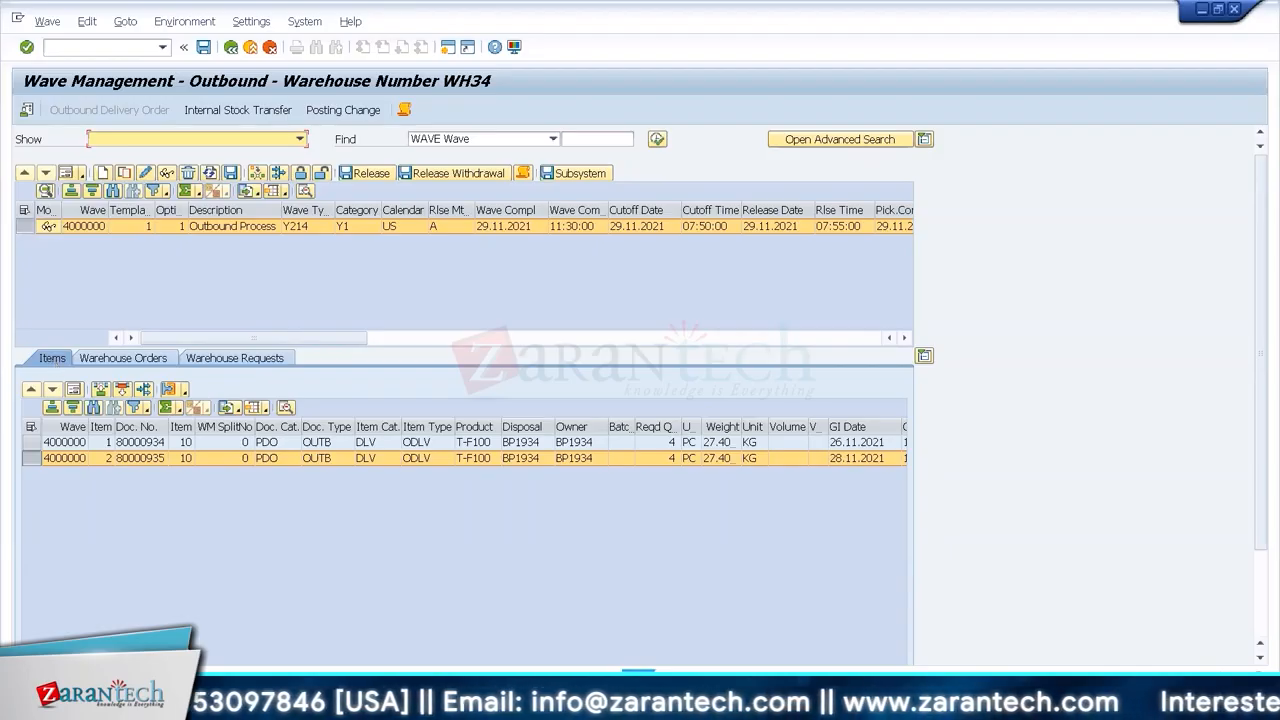
- Switch to the Change Outbound Delivery session and start transaction VL01N to create an outbound delivery with order reference
{"action": "left_click", "coordinate": [190, 703]}
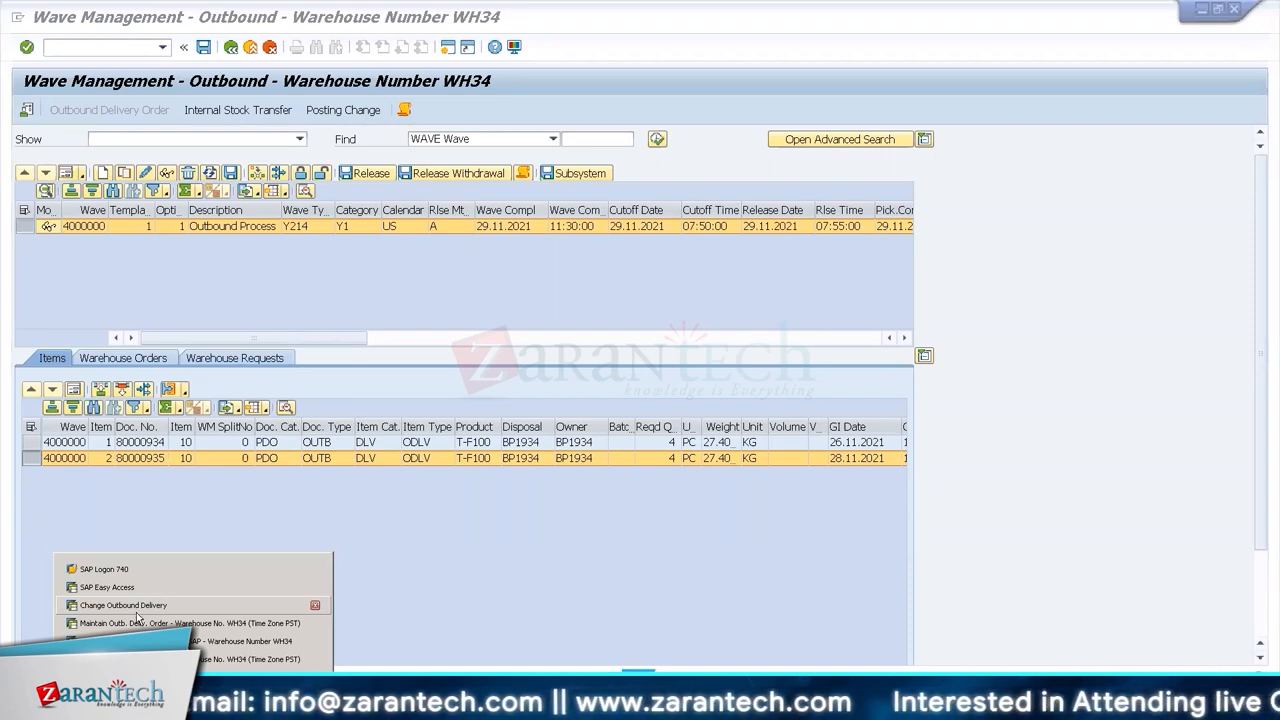
{"action": "left_click", "coordinate": [137, 612]}
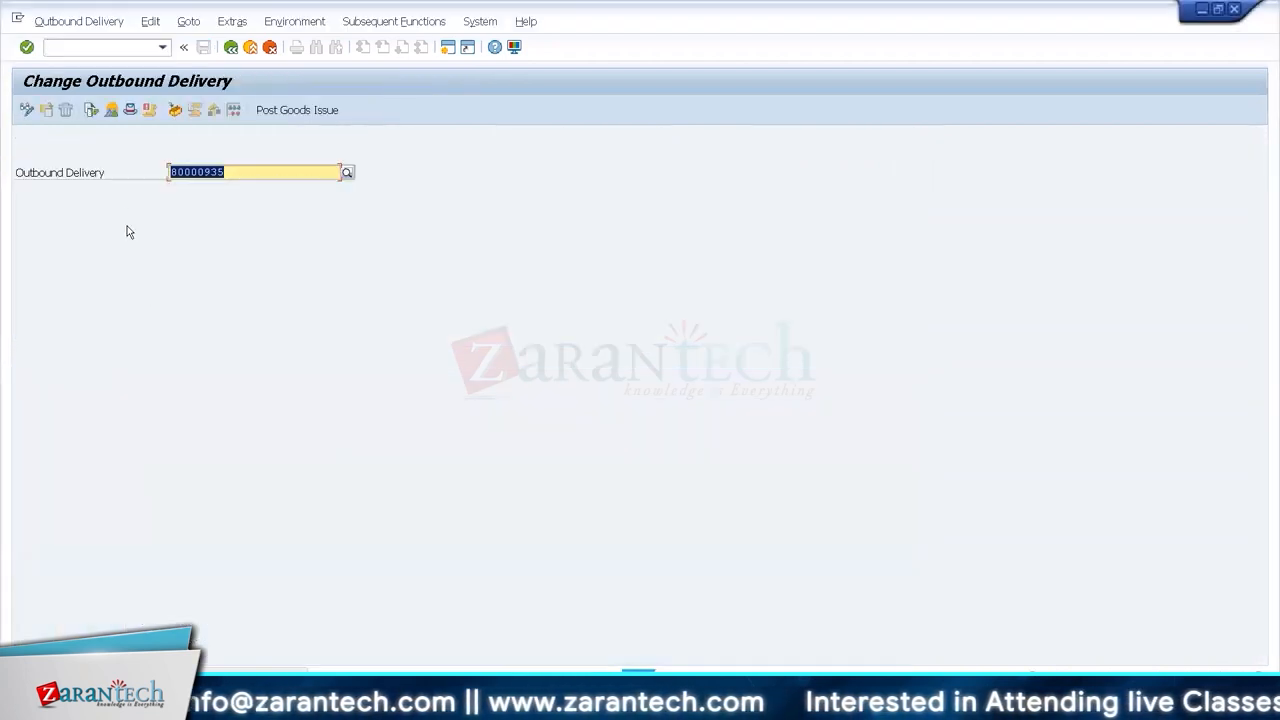
{"action": "left_click", "coordinate": [72, 23]}
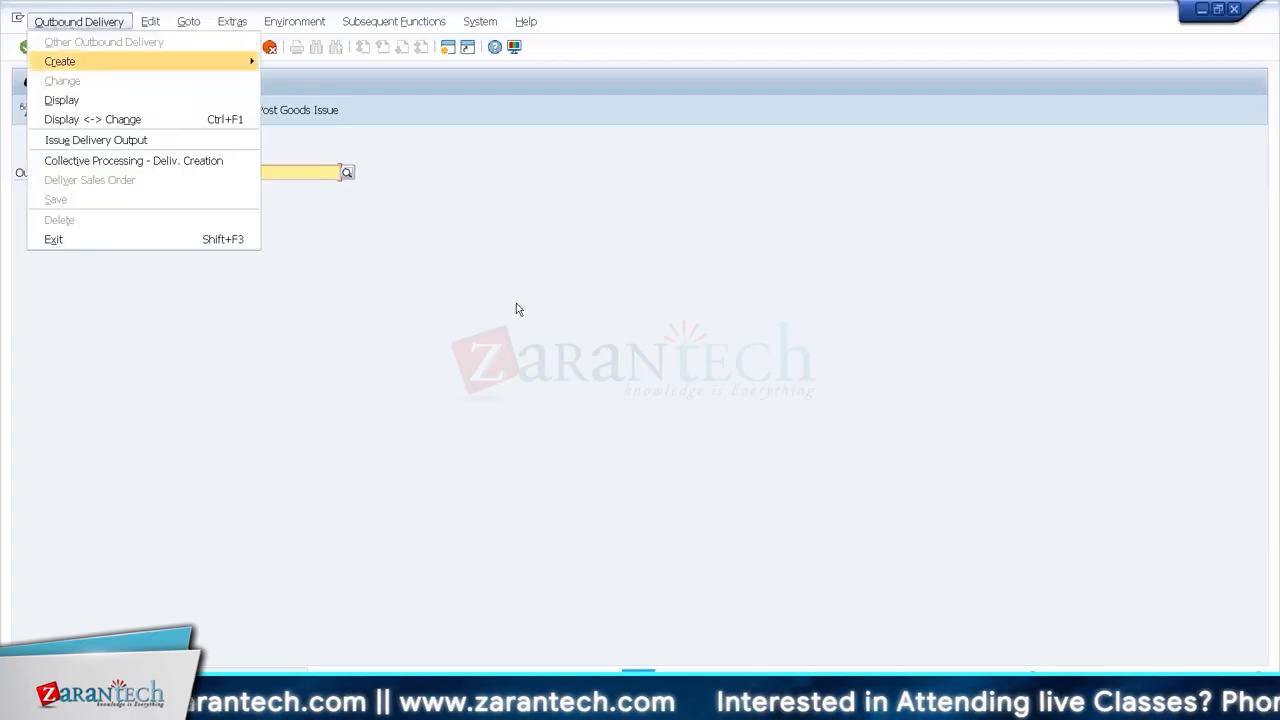
{"action": "key", "text": "Escape"}
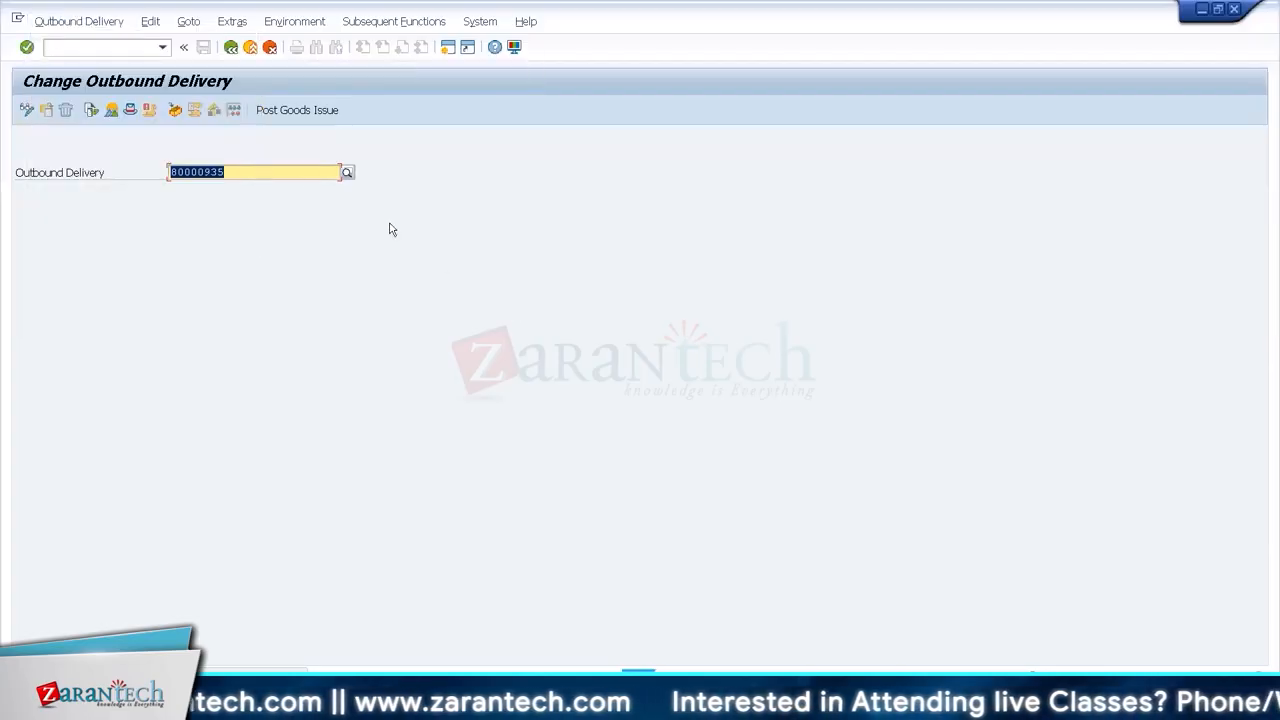
{"action": "left_click", "coordinate": [105, 48]}
{"action": "type", "text": "/n"}
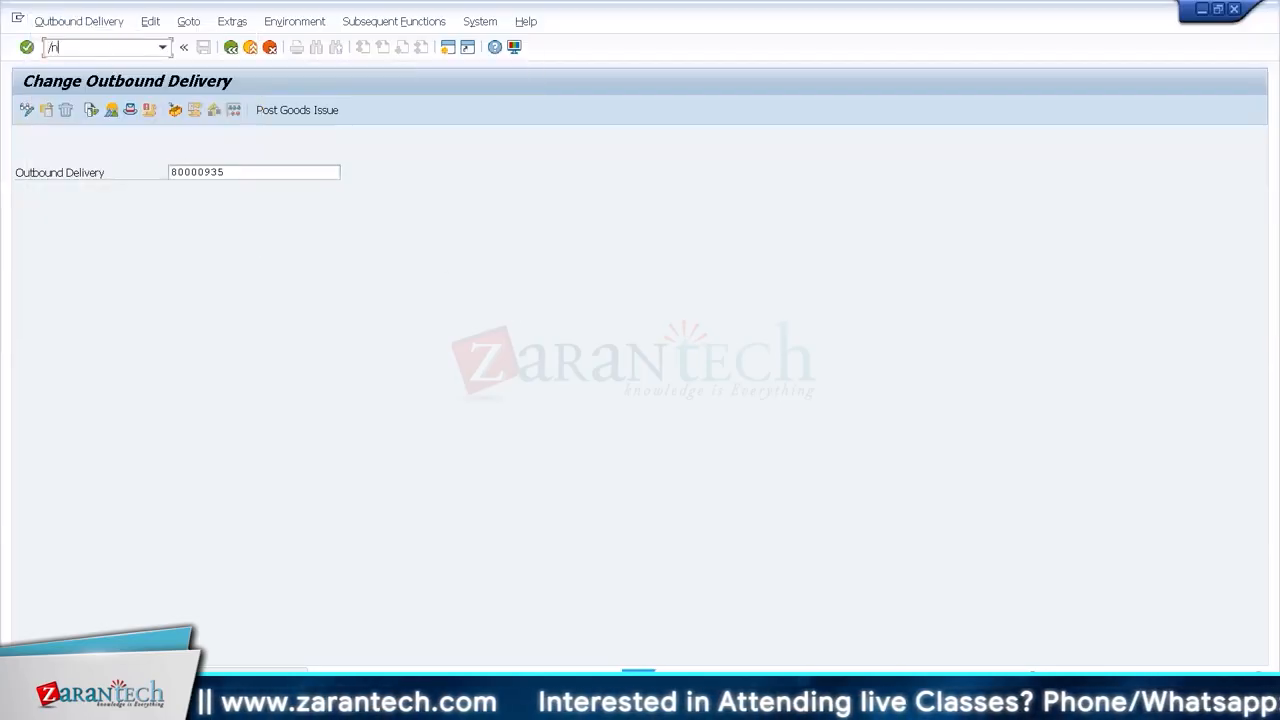
{"action": "type", "text": "l0"}
{"action": "key", "text": "BackSpace"}
{"action": "key", "text": "BackSpace"}
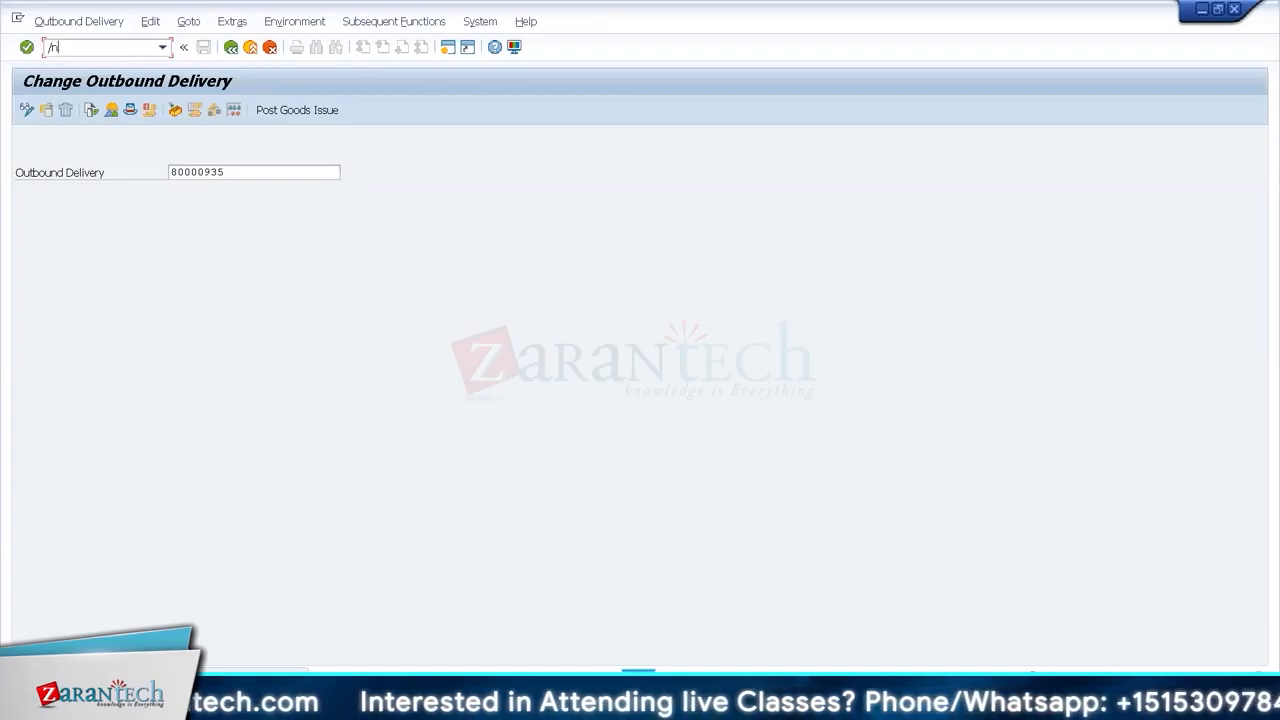
{"action": "type", "text": "vl01n"}
{"action": "key", "text": "Return"}
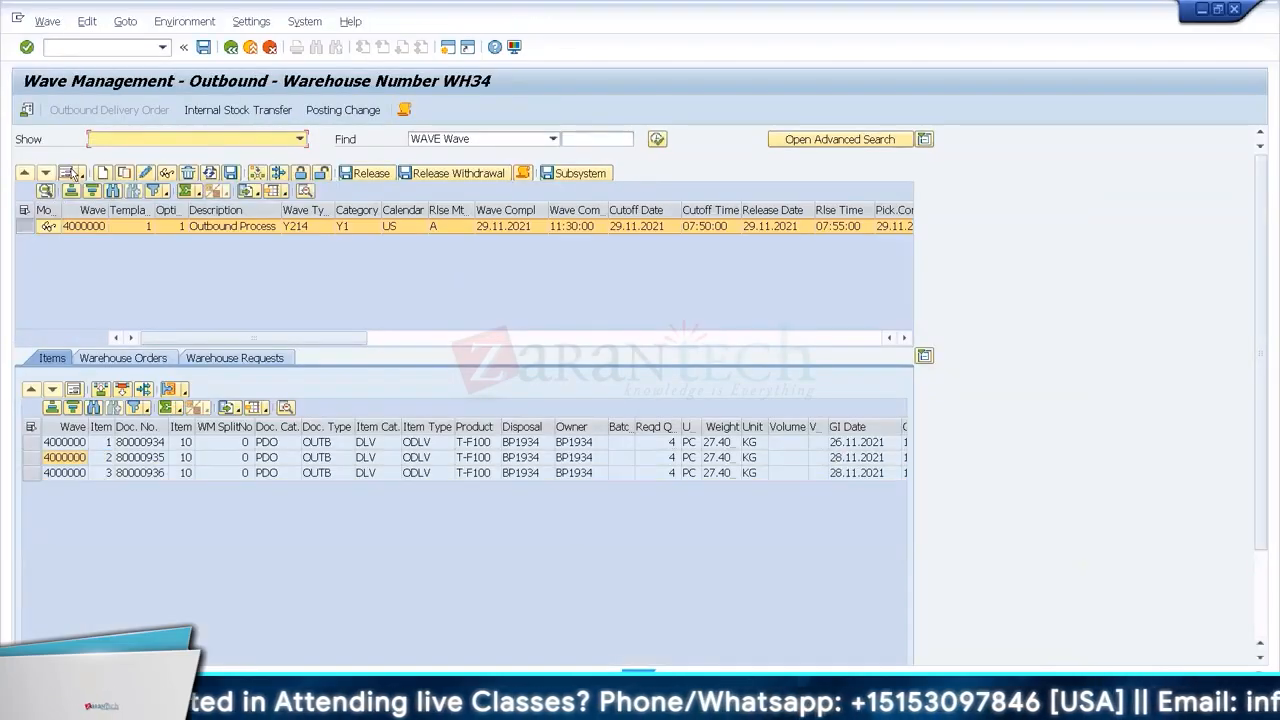
- Set capacity profile C1 in wave 4000000's header data and save, and remove the wave's third item
{"action": "left_click", "coordinate": [68, 173]}
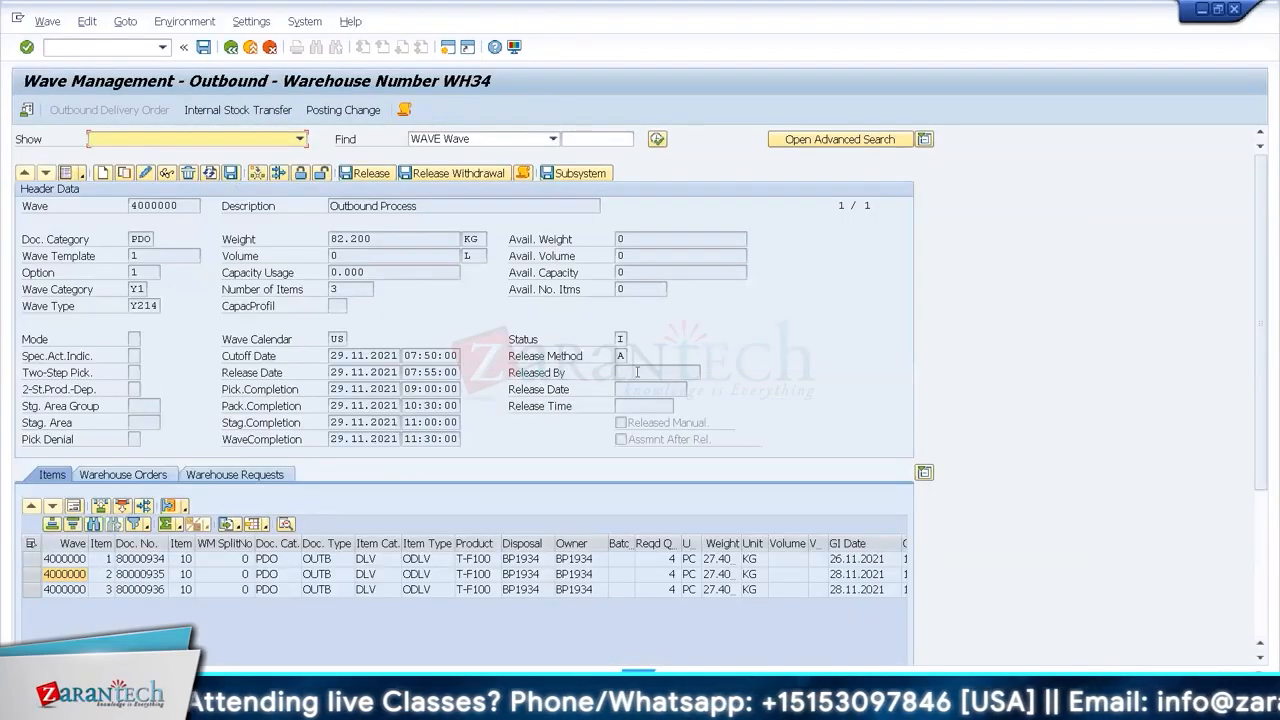
{"action": "left_click", "coordinate": [145, 173]}
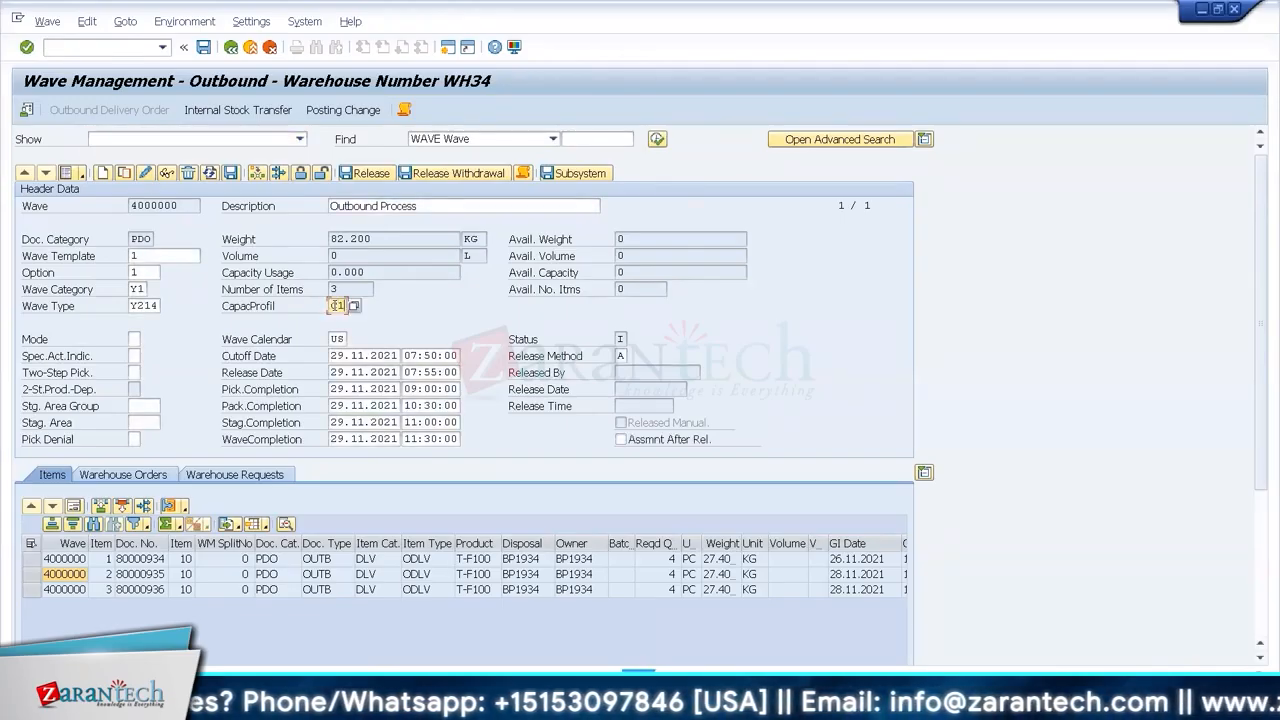
{"action": "key", "text": "ctrl+s"}
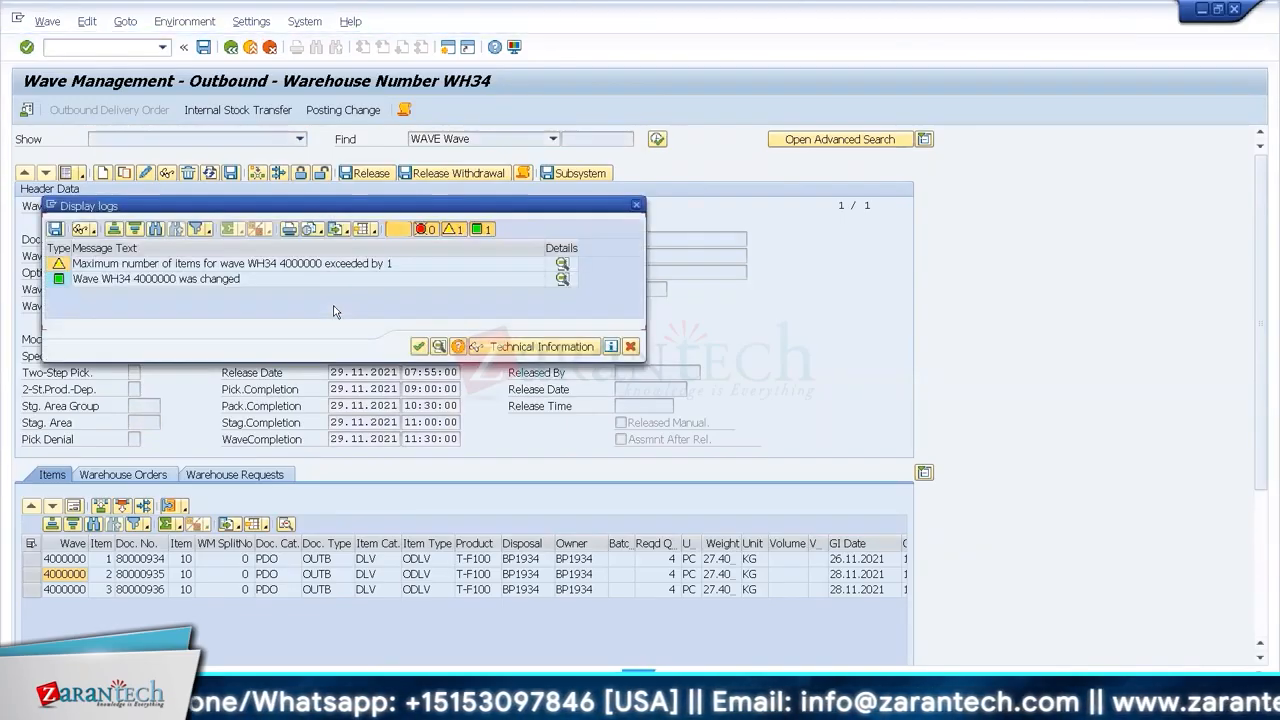
{"action": "key", "text": "Return"}
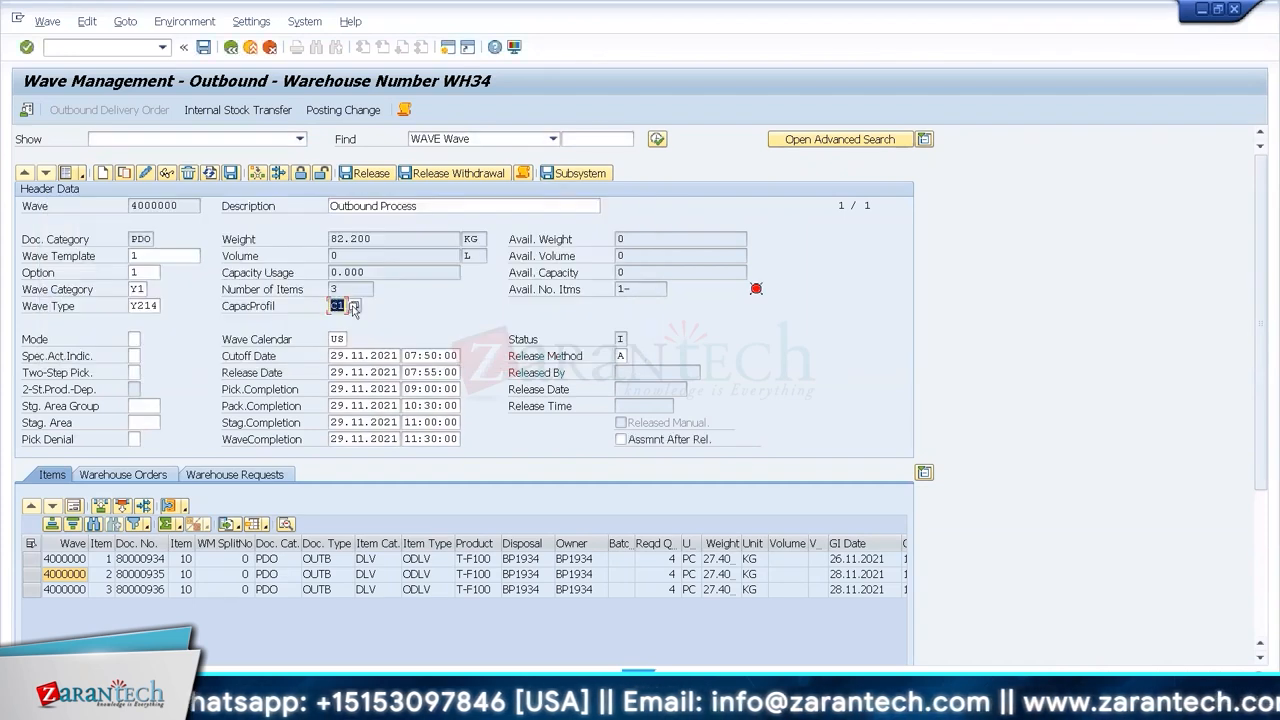
{"action": "left_click", "coordinate": [354, 307]}
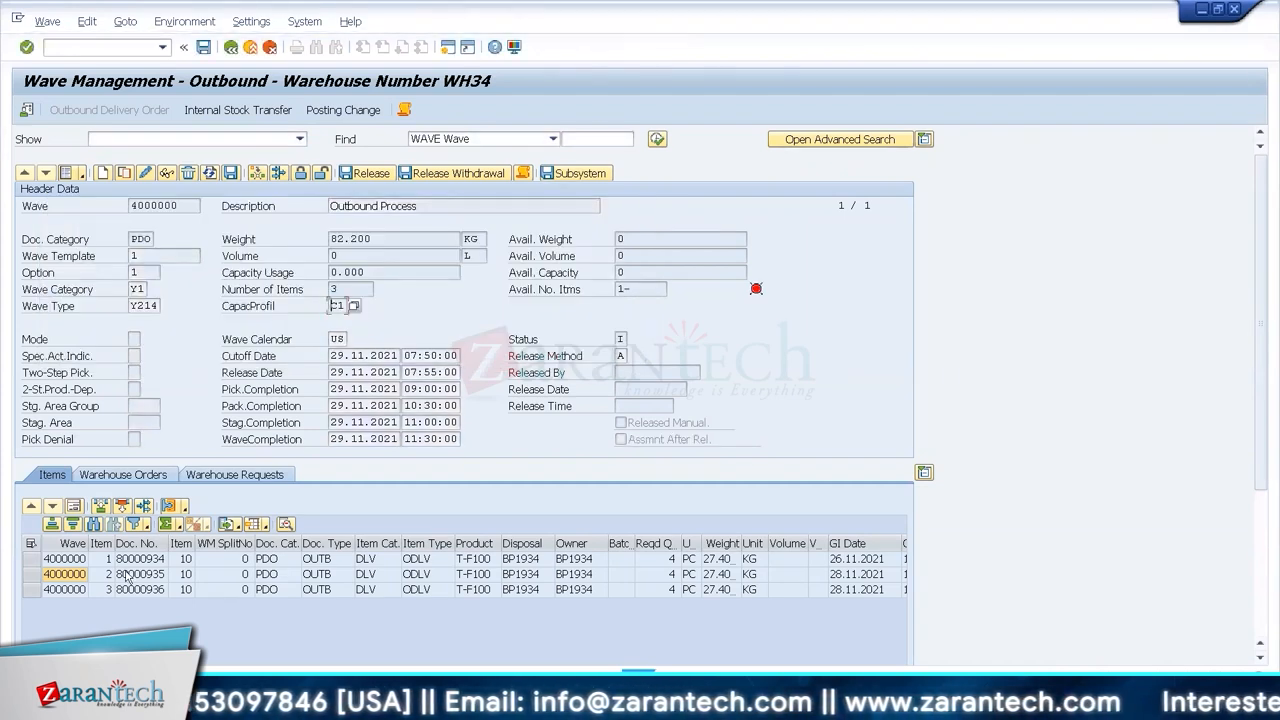
{"action": "left_click", "coordinate": [31, 589]}
{"action": "left_click", "coordinate": [121, 506]}
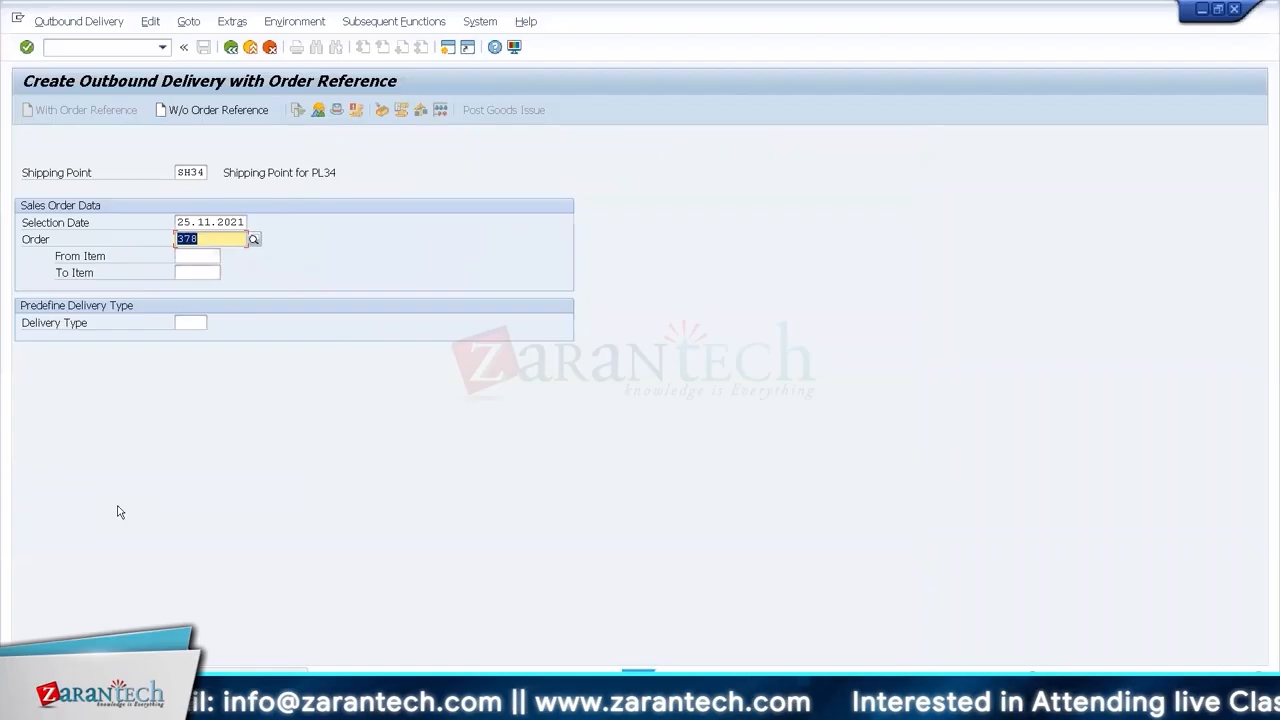
- Create another outbound delivery from the same sales order and set its planned goods issue date to 28.11.2021
{"action": "key", "text": "Return"}
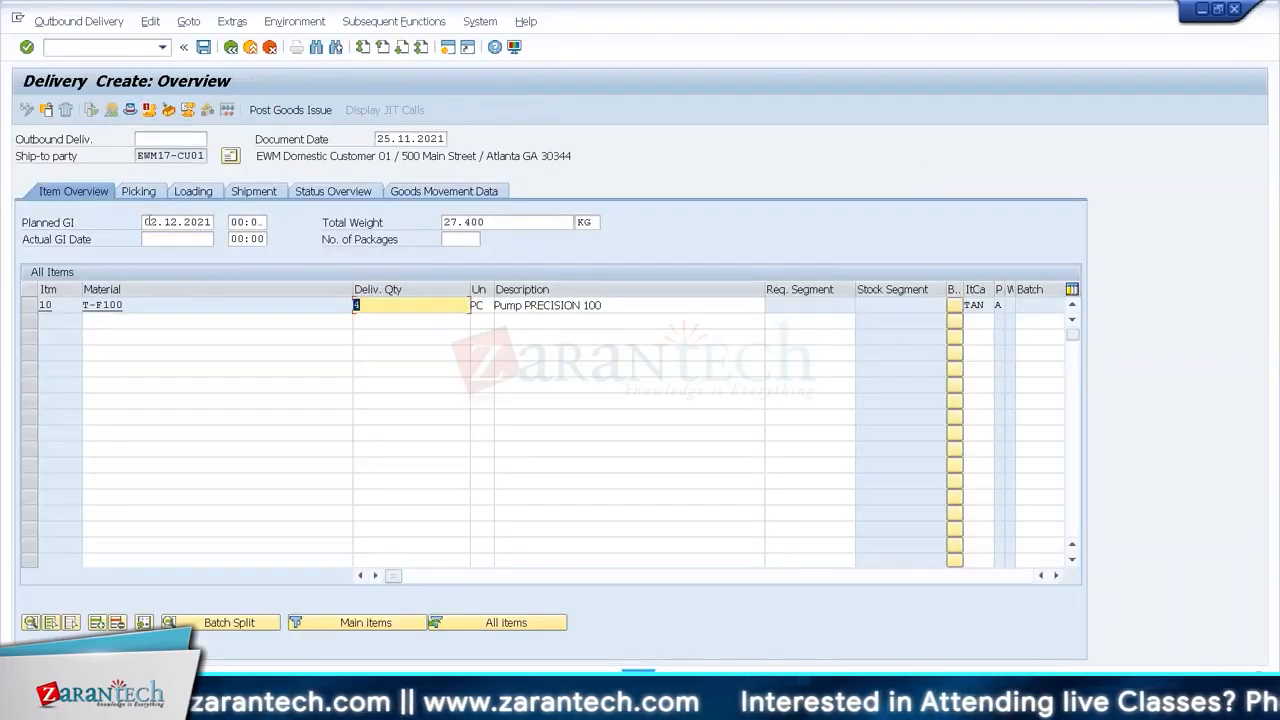
{"action": "left_click", "coordinate": [149, 221]}
{"action": "key", "text": "Delete"}
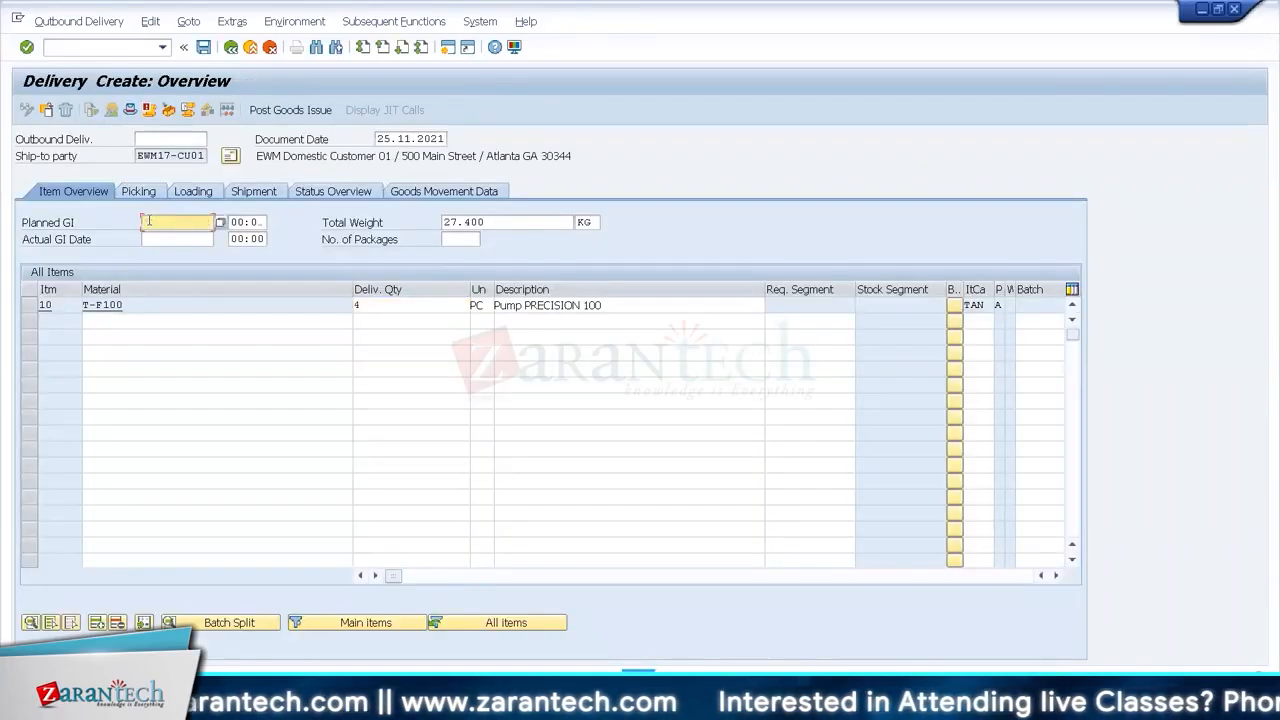
{"action": "key", "text": "Down"}
{"action": "key", "text": "Tab"}
{"action": "key", "text": "Down"}
{"action": "key", "text": "Return"}
{"action": "double_click", "coordinate": [149, 224]}
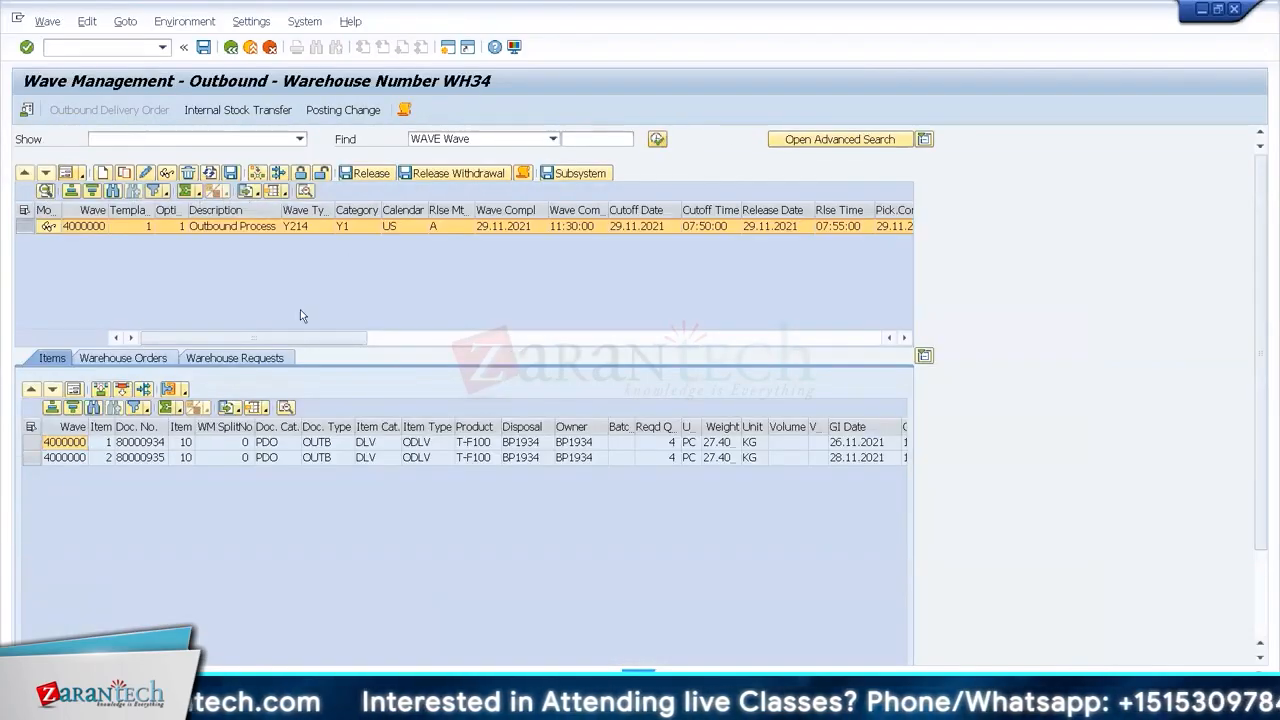
- Compare the delivery items assigned to waves 4000000 and 4000001, and check the first wave's warehouse orders
{"action": "left_click", "coordinate": [268, 312]}
{"action": "double_click", "coordinate": [313, 243]}
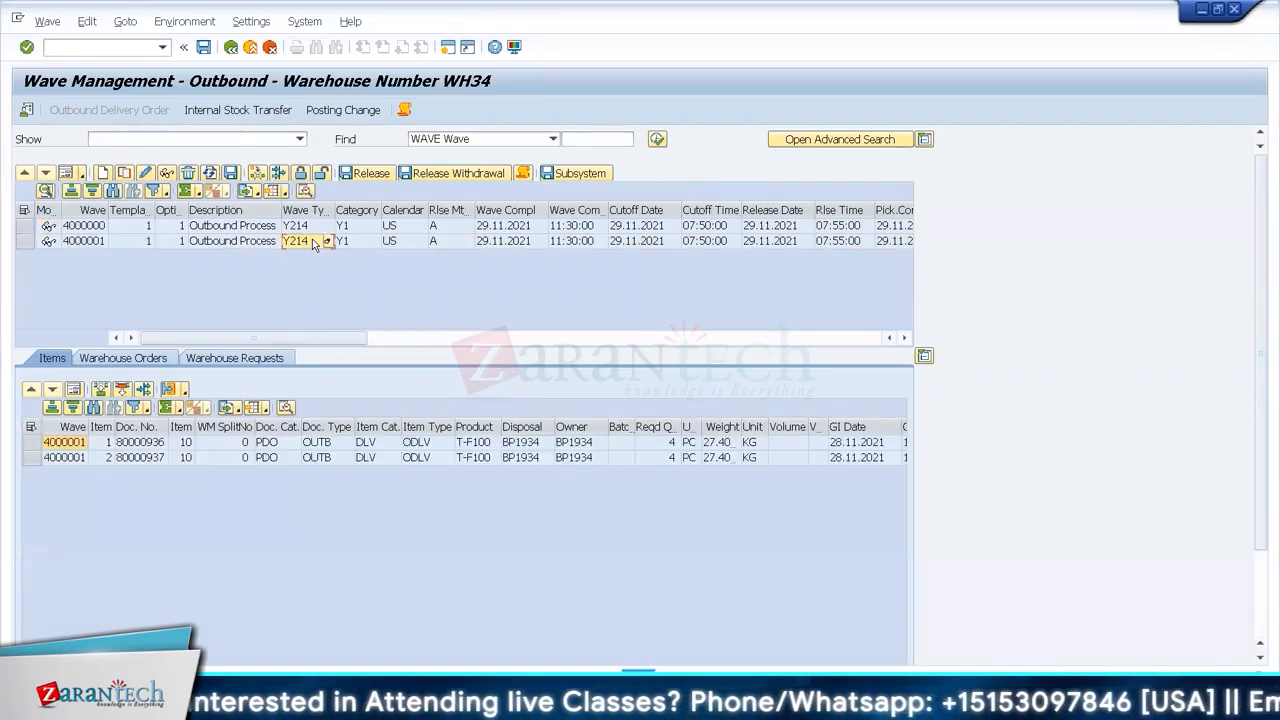
{"action": "double_click", "coordinate": [84, 226]}
{"action": "double_click", "coordinate": [84, 242]}
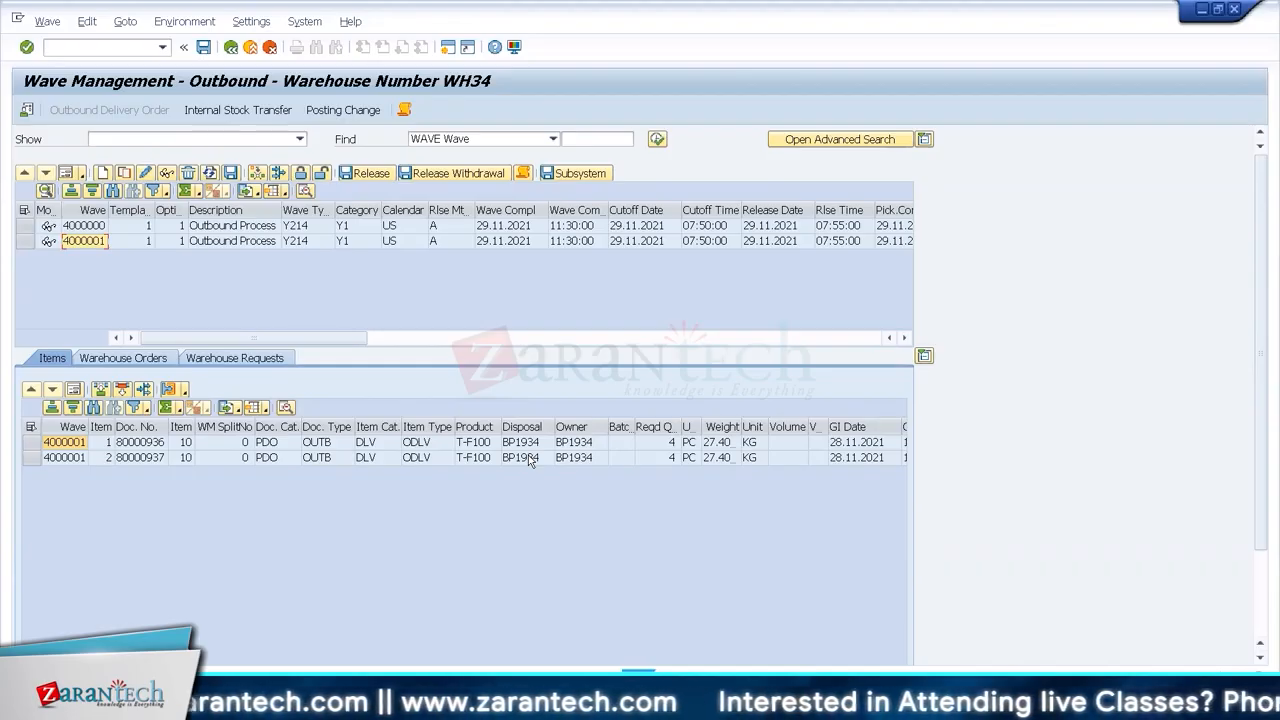
{"action": "left_click", "coordinate": [272, 226]}
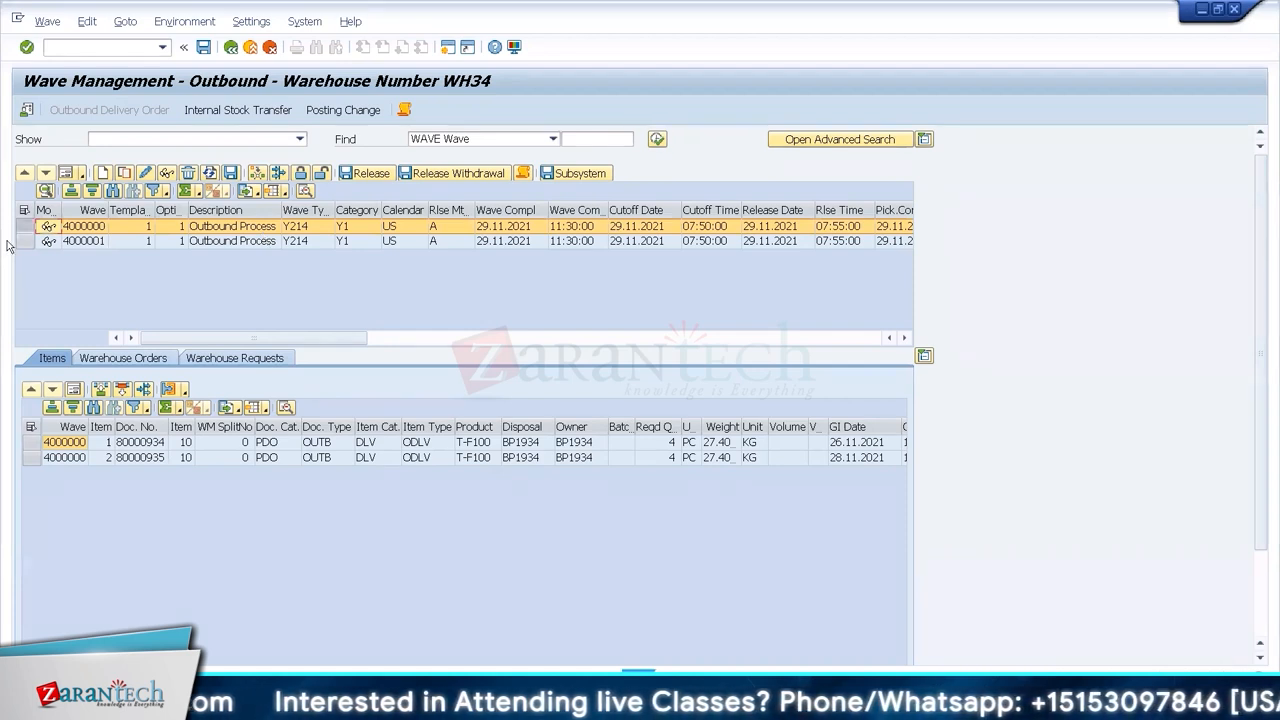
{"action": "left_click", "coordinate": [139, 362]}
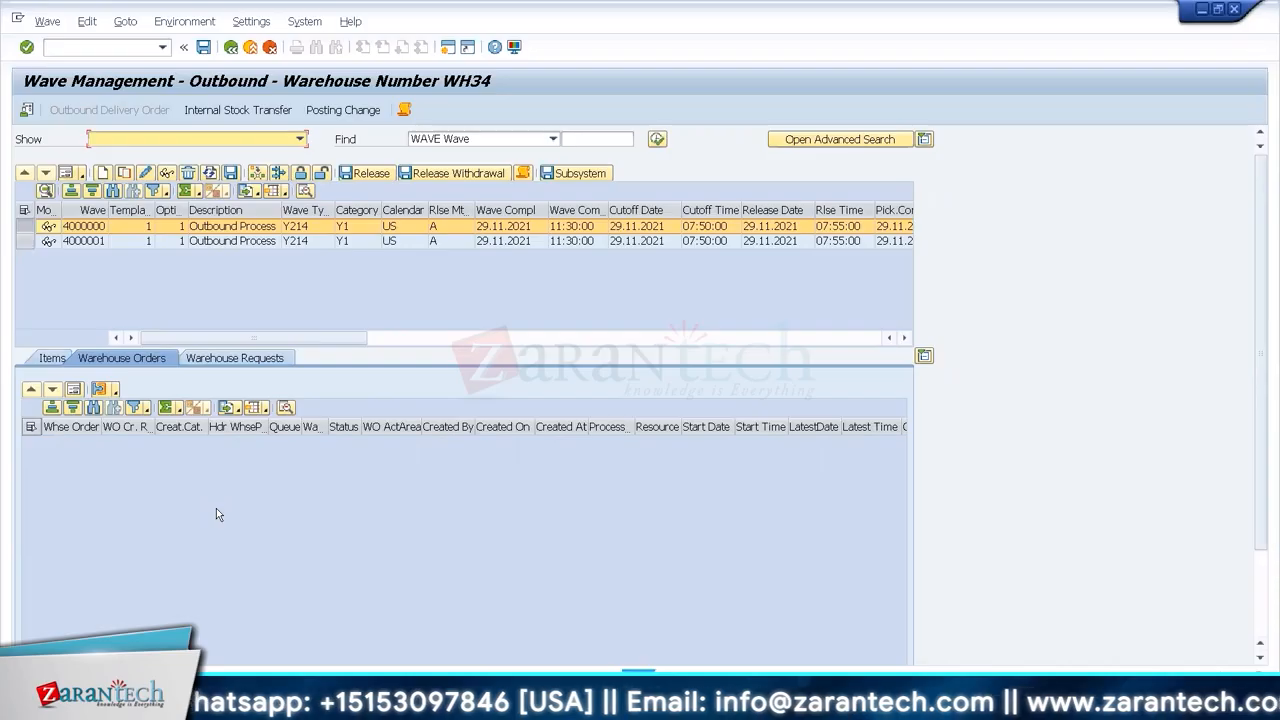
{"action": "left_click", "coordinate": [52, 358]}
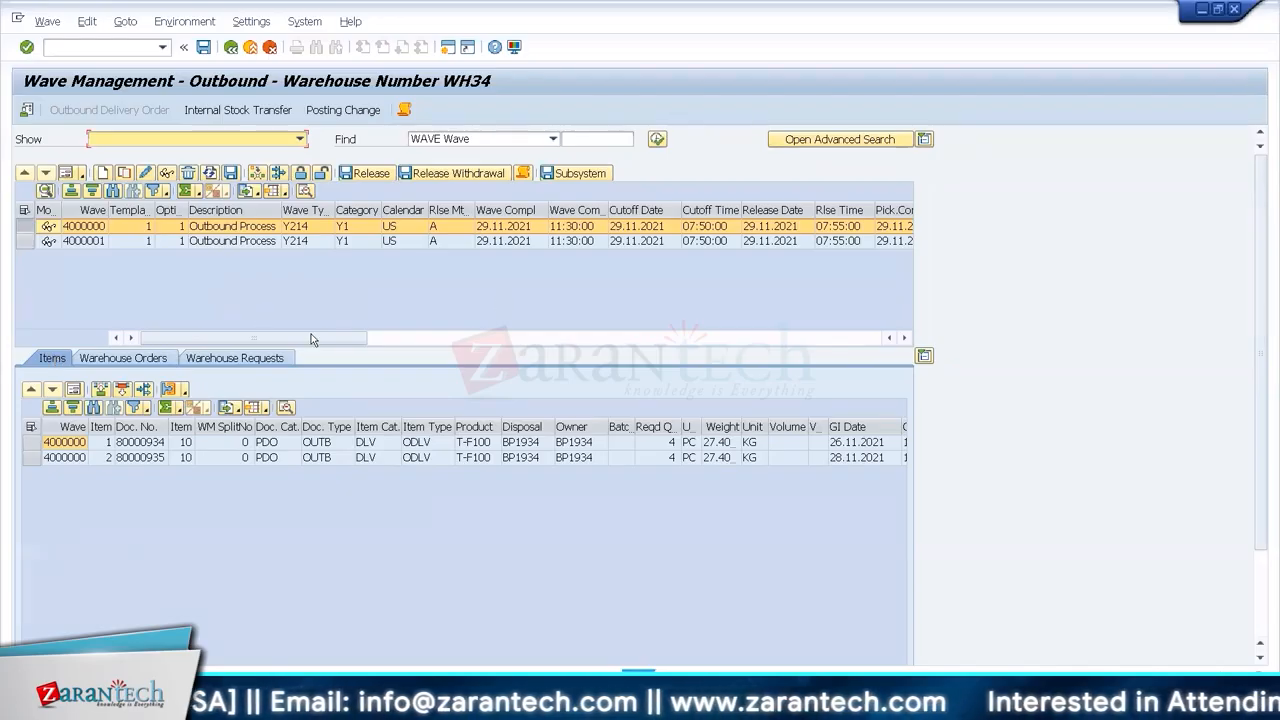
- Release wave 4000000 and open all of its warehouse orders in the warehouse task confirmation transaction
{"action": "left_click", "coordinate": [366, 175]}
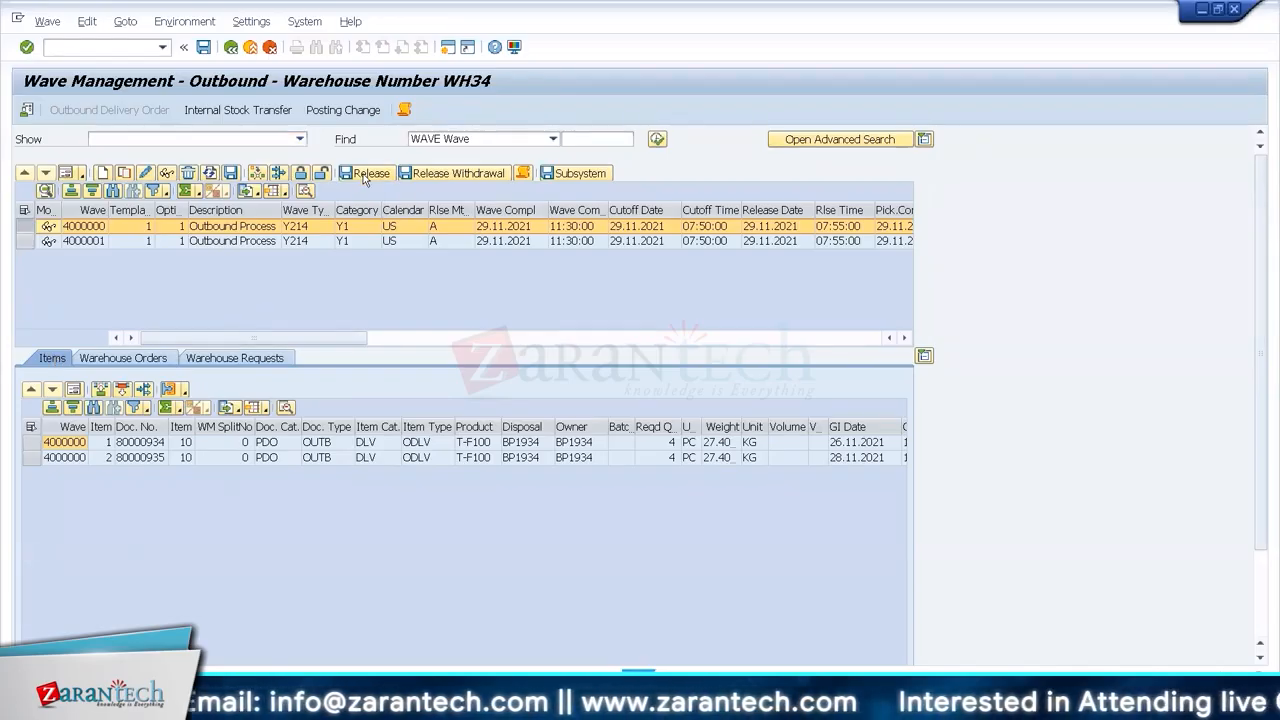
{"action": "left_click", "coordinate": [145, 360]}
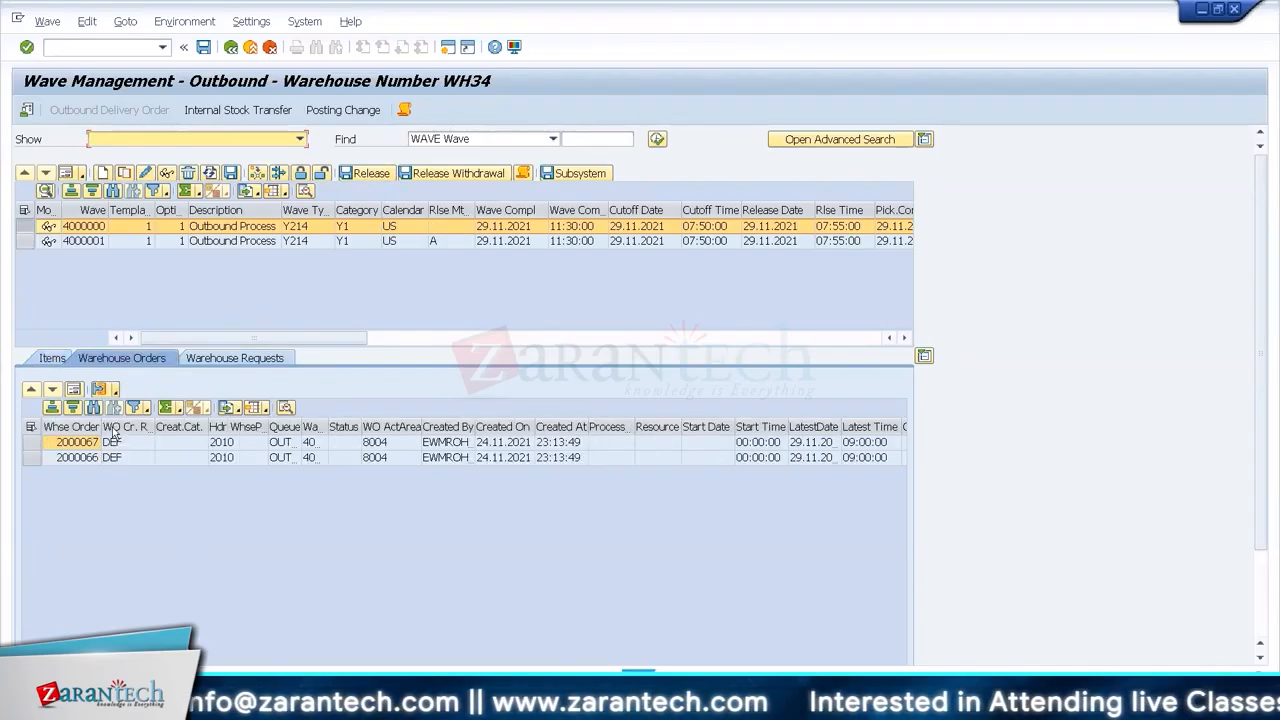
{"action": "left_click", "coordinate": [34, 428]}
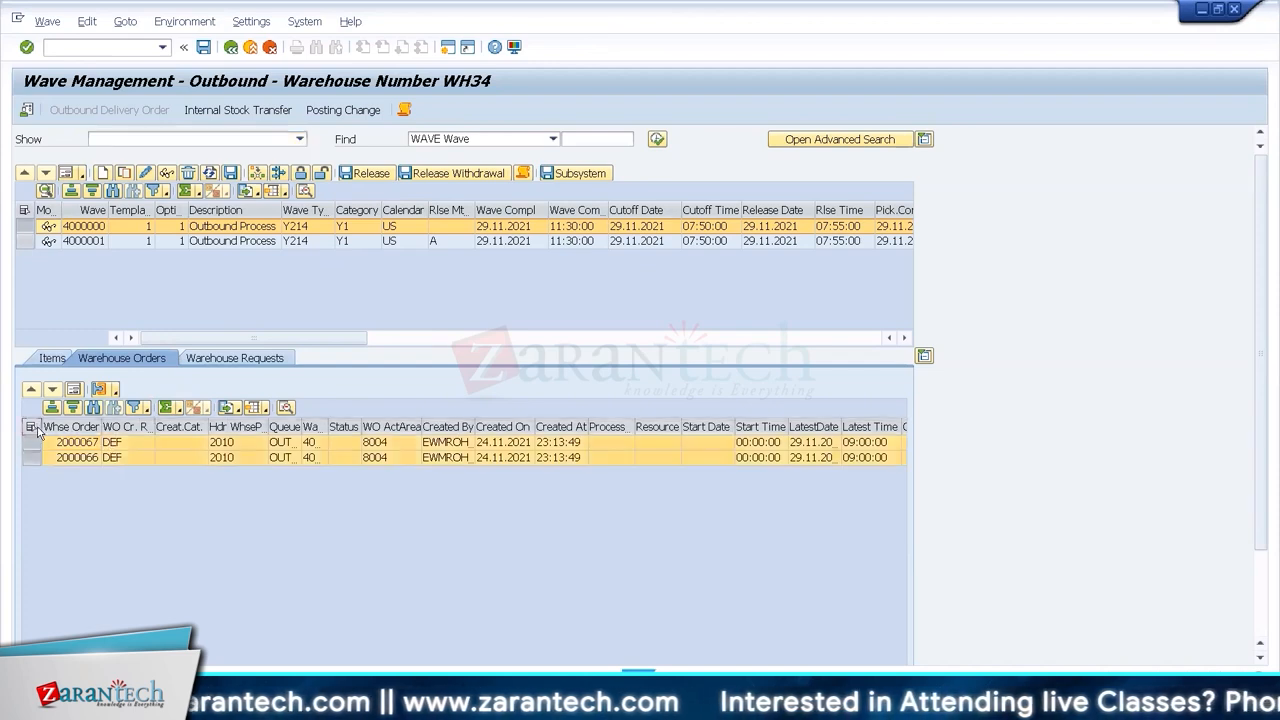
{"action": "left_click", "coordinate": [99, 390]}
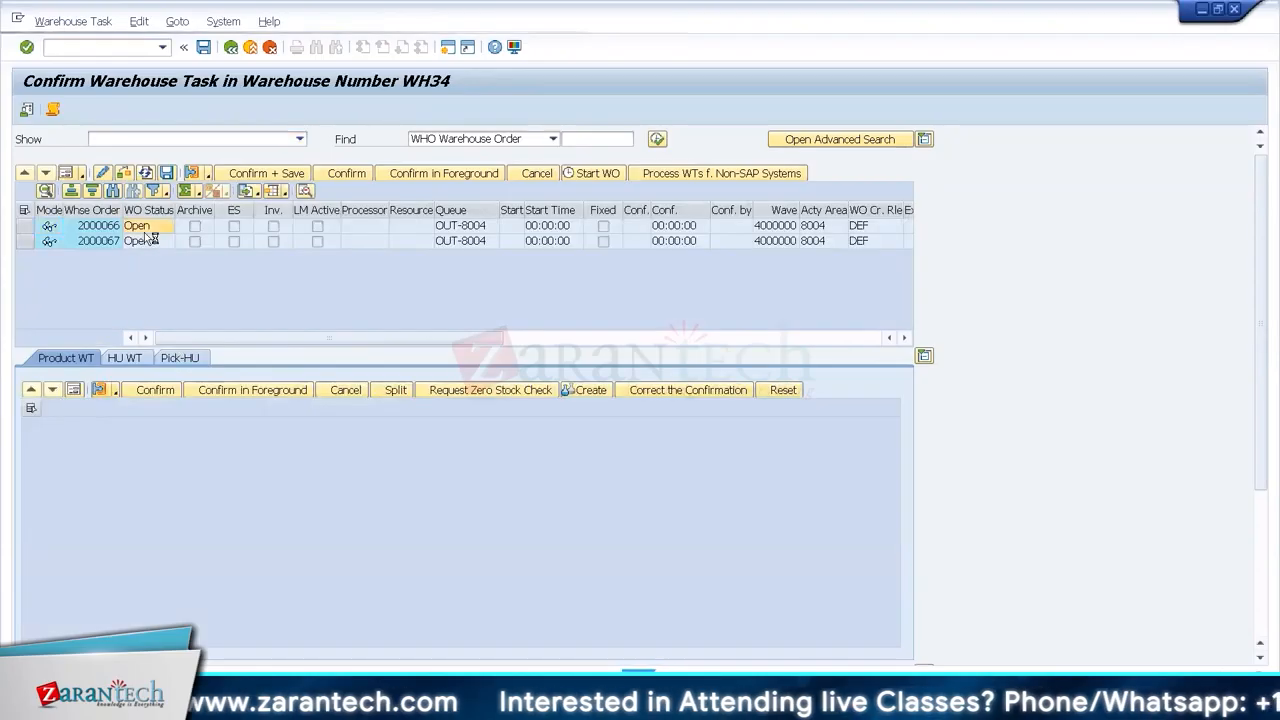
- Examine the product warehouse tasks of both warehouse orders, including the detailed form view, and return to wave management
{"action": "double_click", "coordinate": [875, 231]}
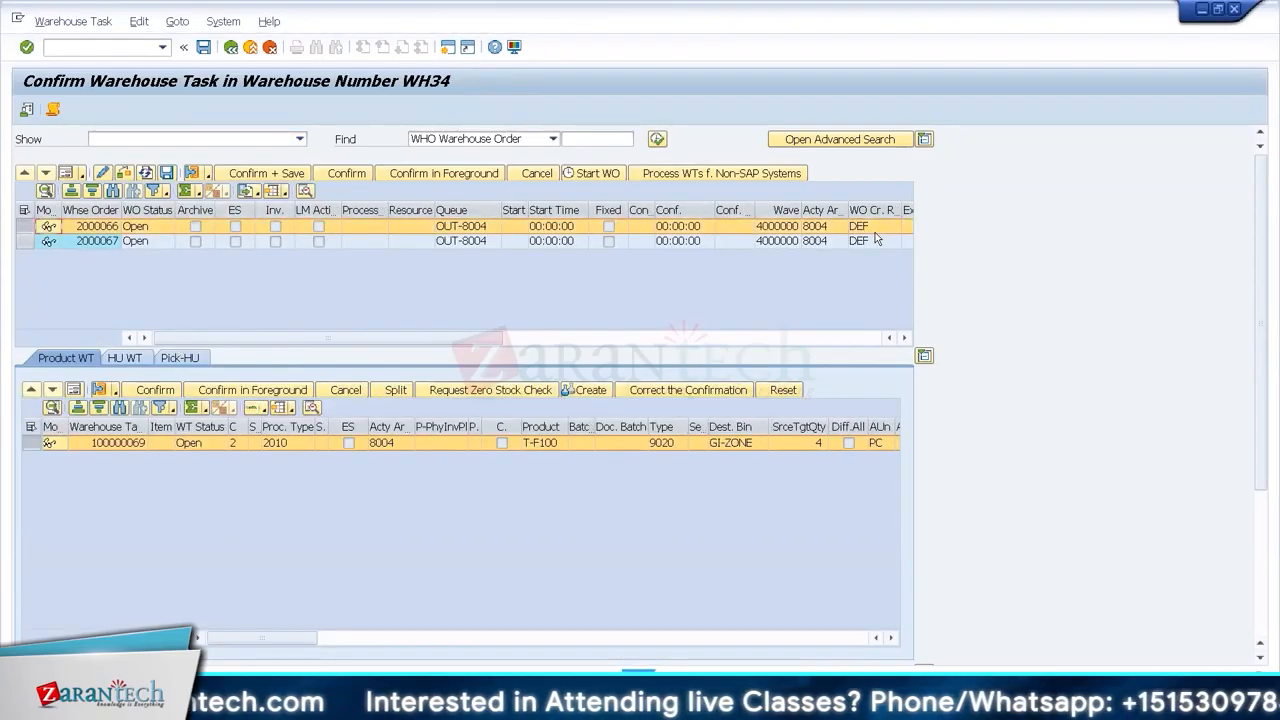
{"action": "double_click", "coordinate": [879, 241]}
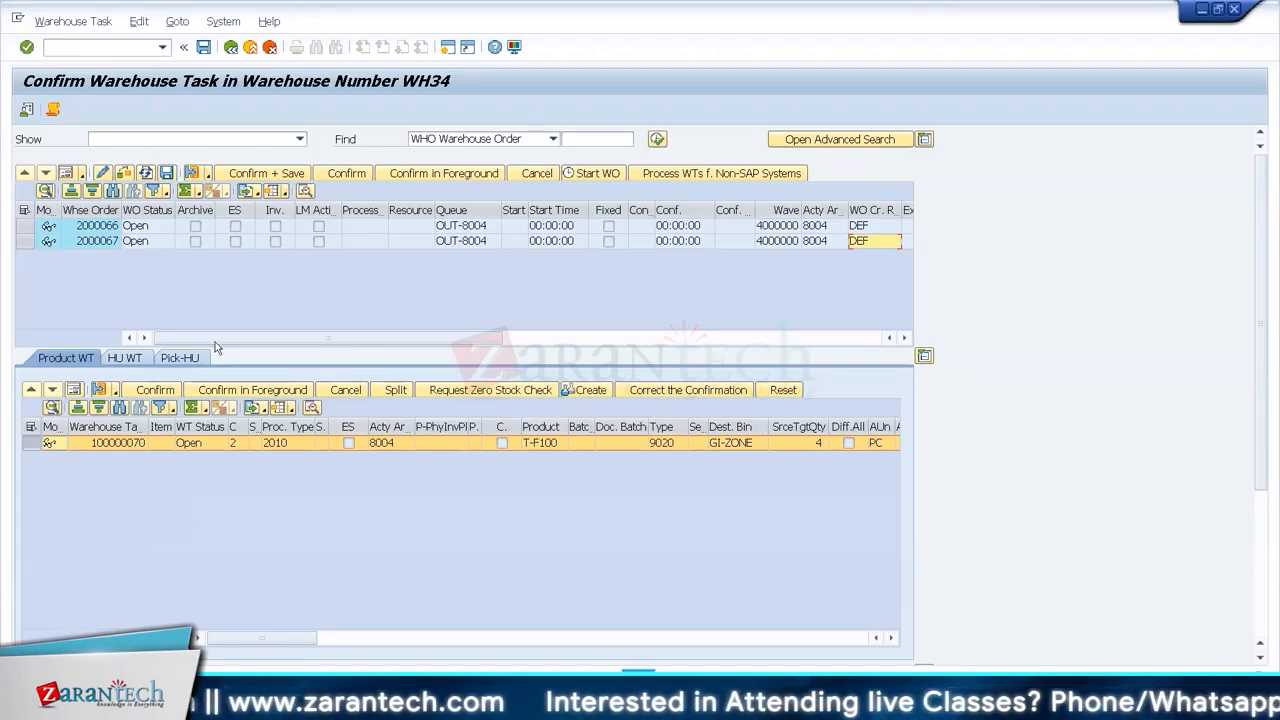
{"action": "left_click", "coordinate": [97, 241]}
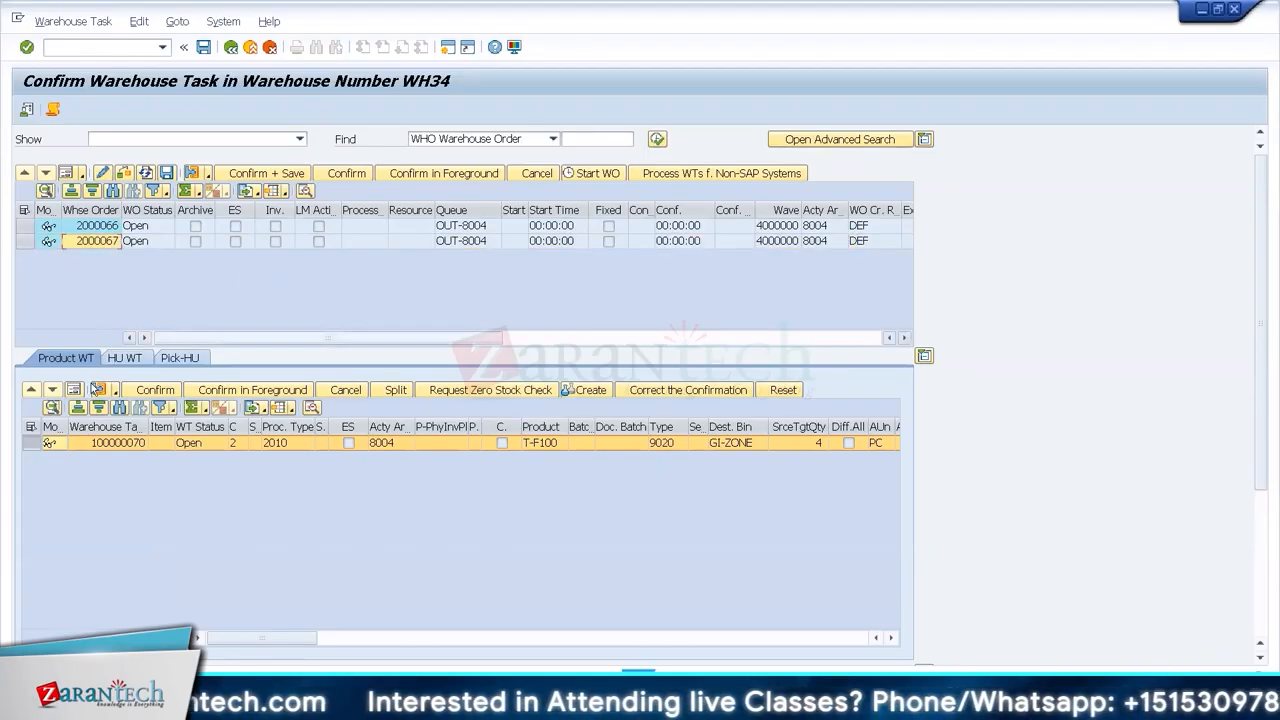
{"action": "left_click", "coordinate": [77, 392]}
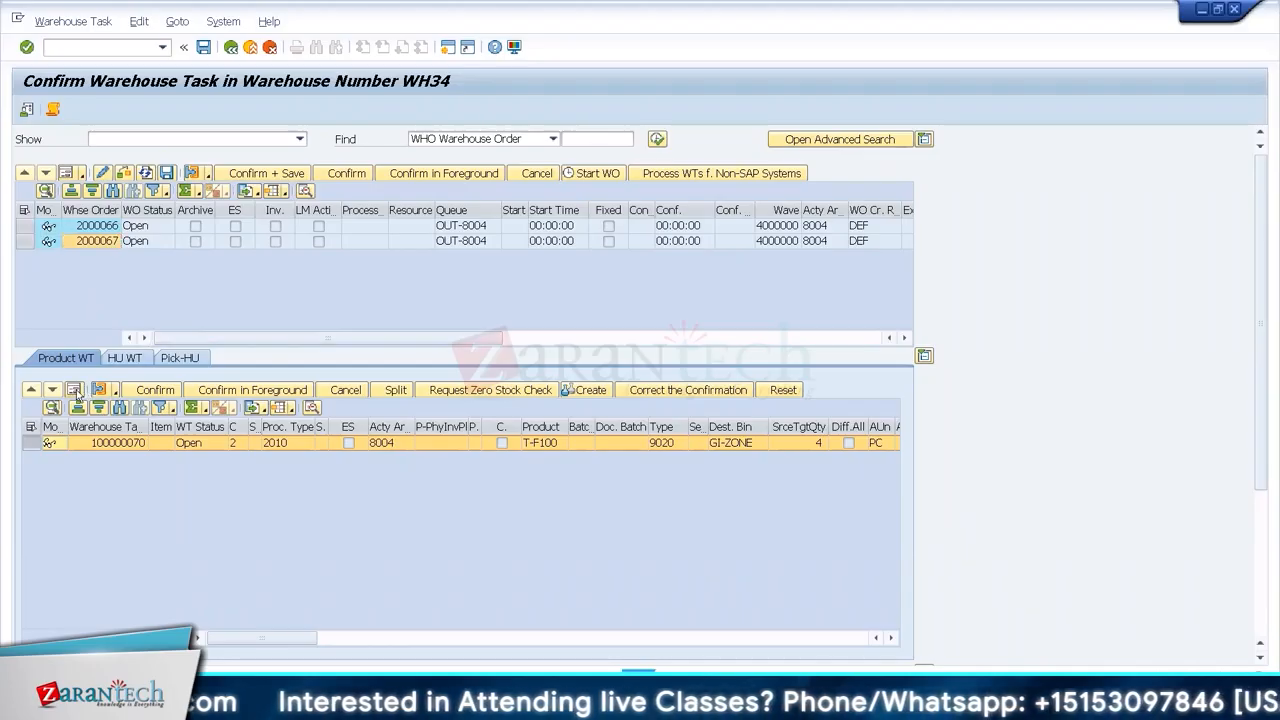
{"action": "left_click", "coordinate": [96, 227]}
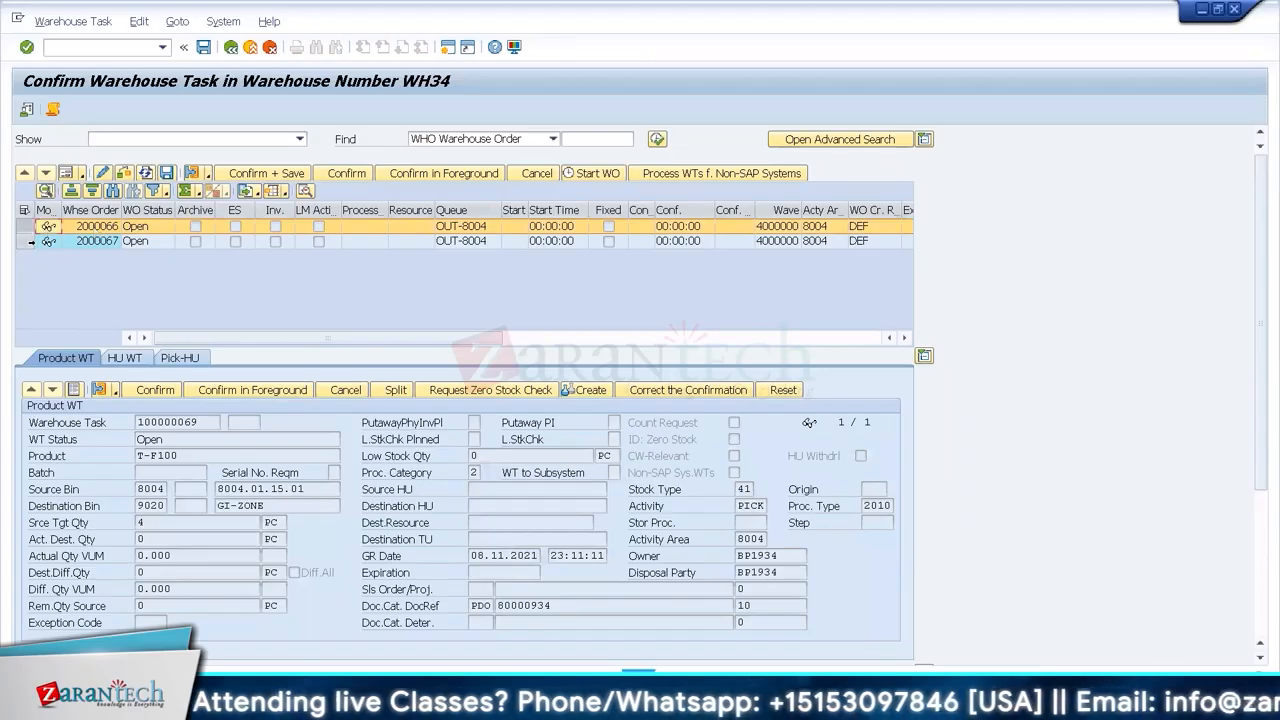
{"action": "left_click", "coordinate": [22, 242]}
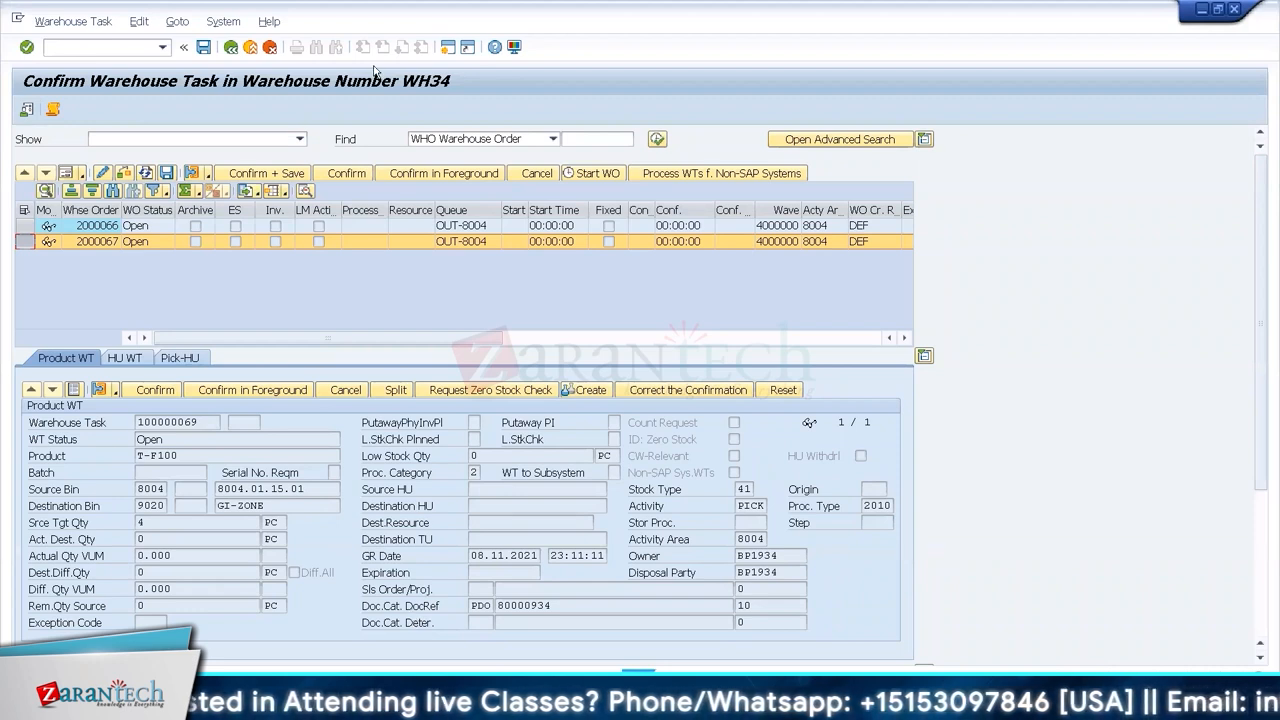
{"action": "left_click", "coordinate": [233, 49]}
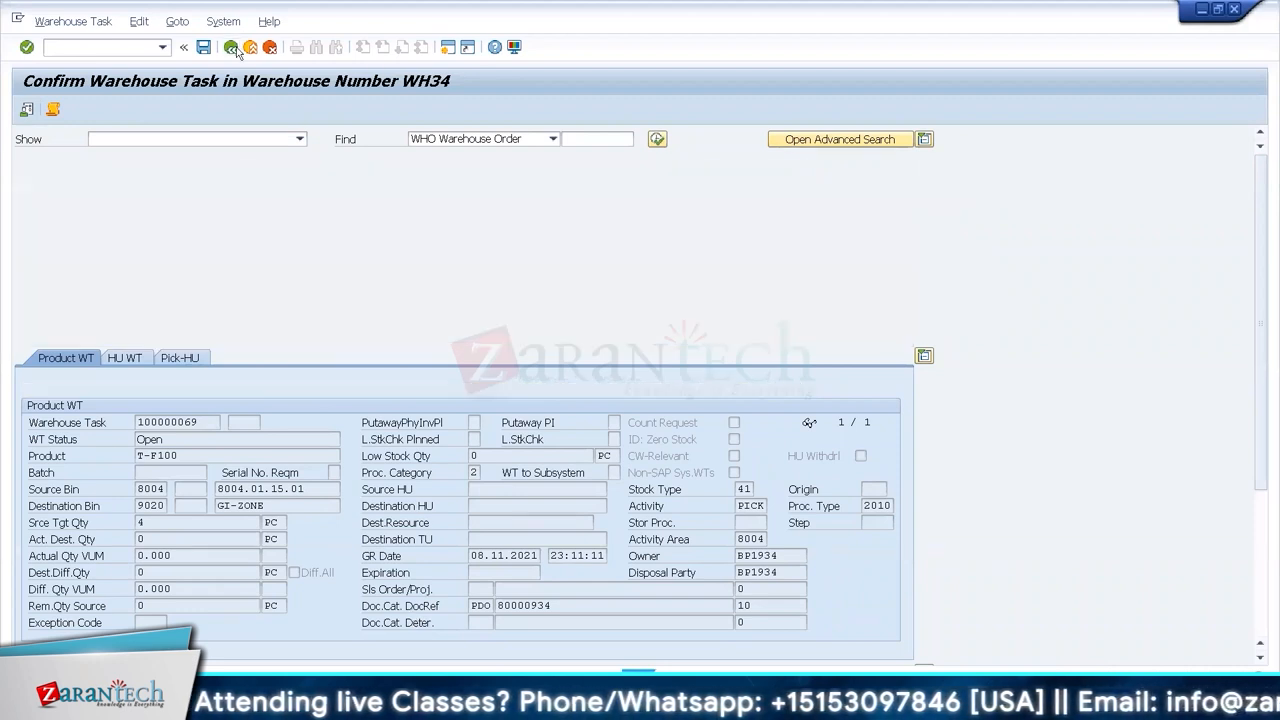
- Check the status, number of items and available number of items in wave 4000000's header data
{"action": "left_click", "coordinate": [621, 340]}
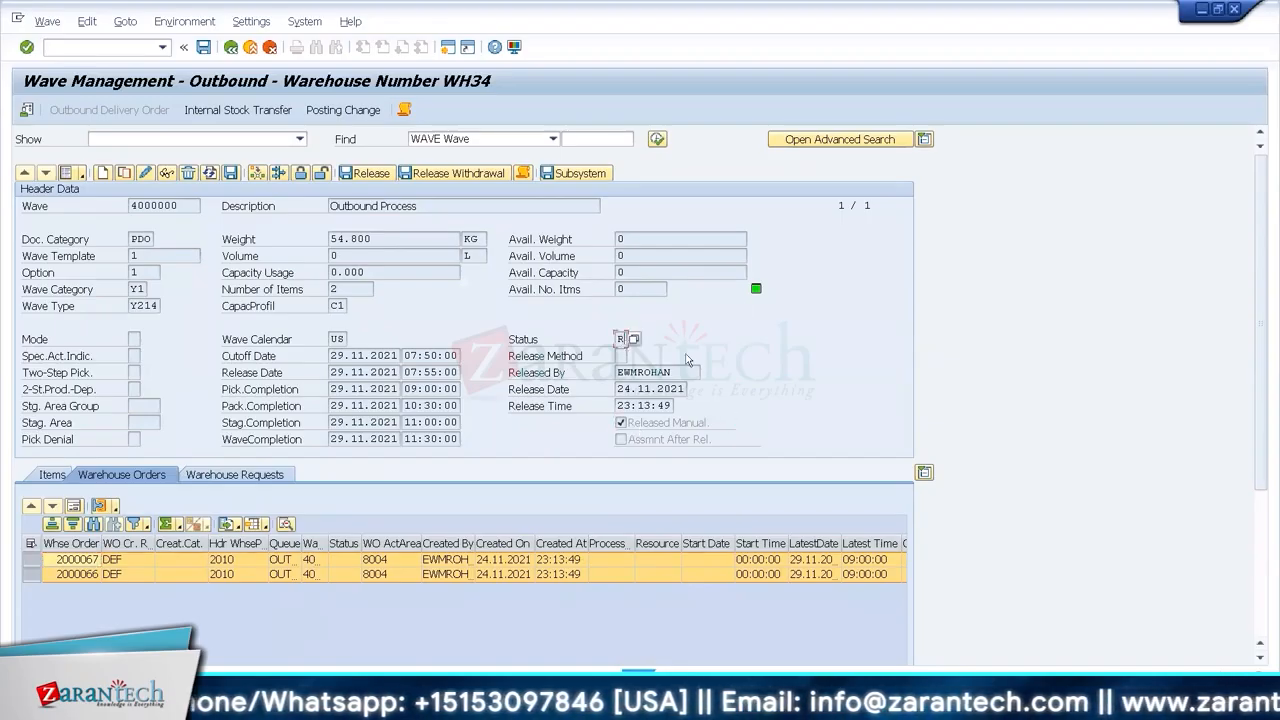
{"action": "left_click", "coordinate": [358, 289]}
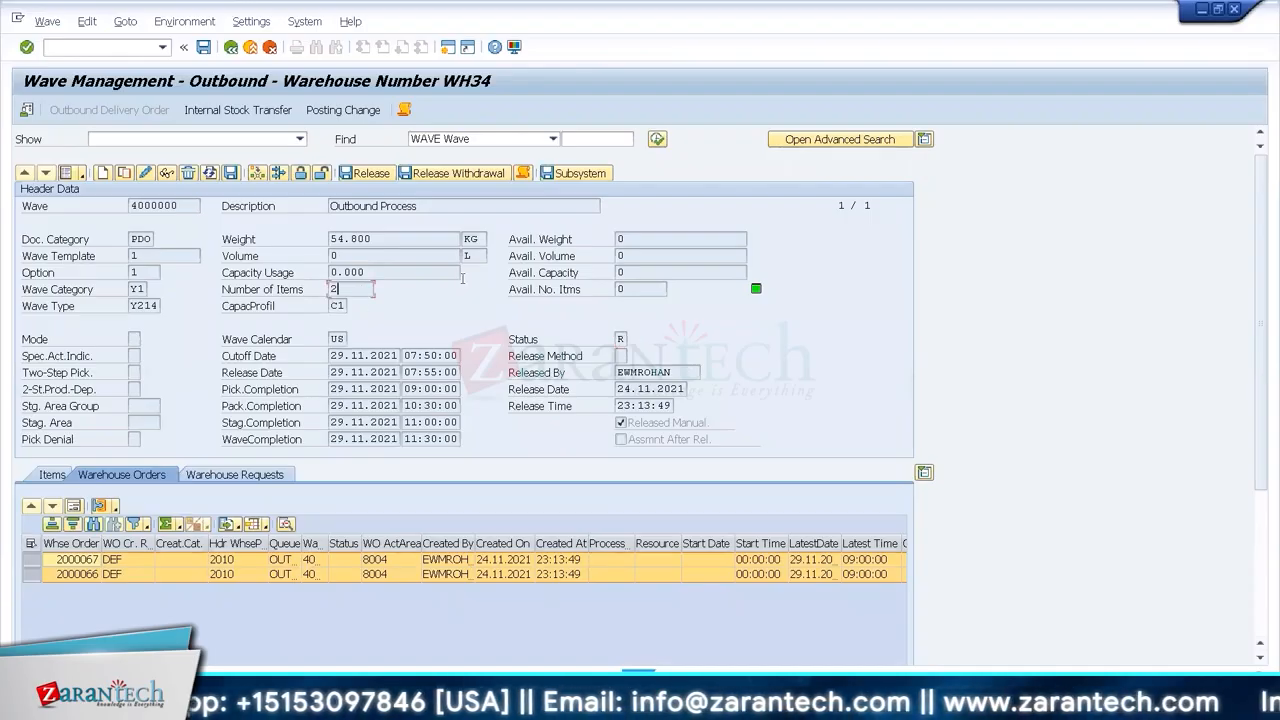
{"action": "left_click", "coordinate": [647, 291]}
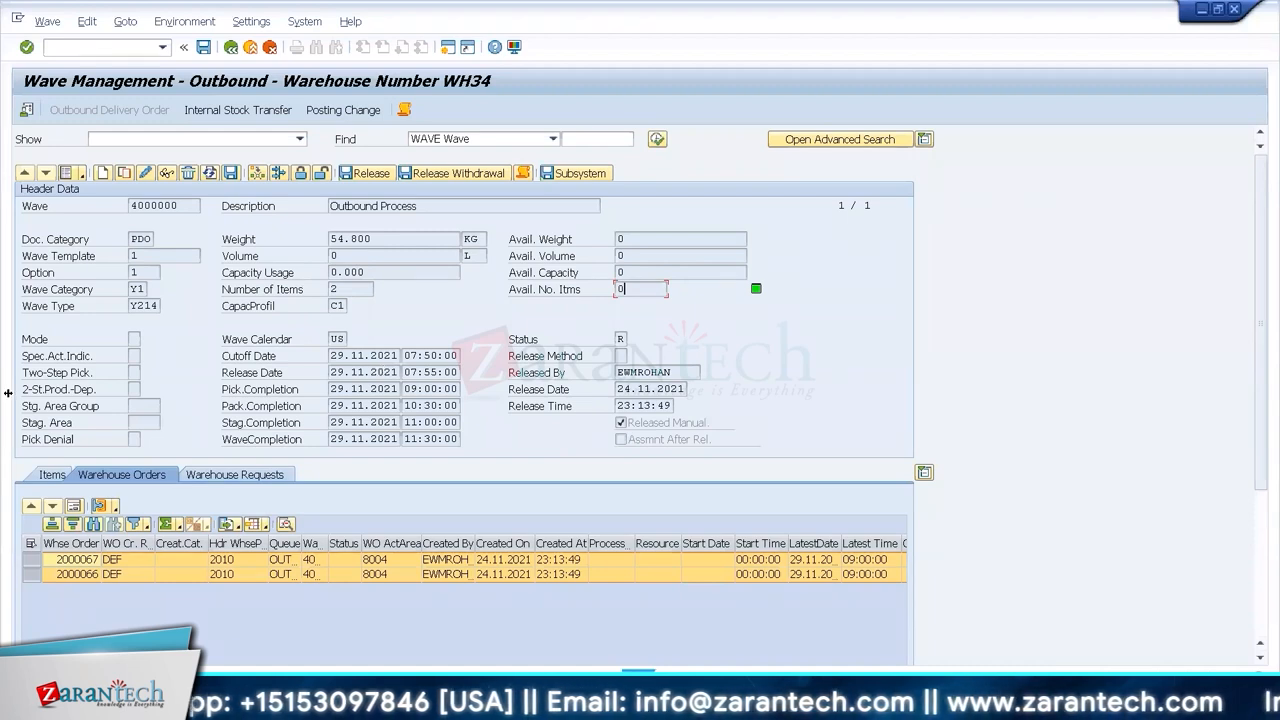
{"action": "left_click", "coordinate": [67, 174]}
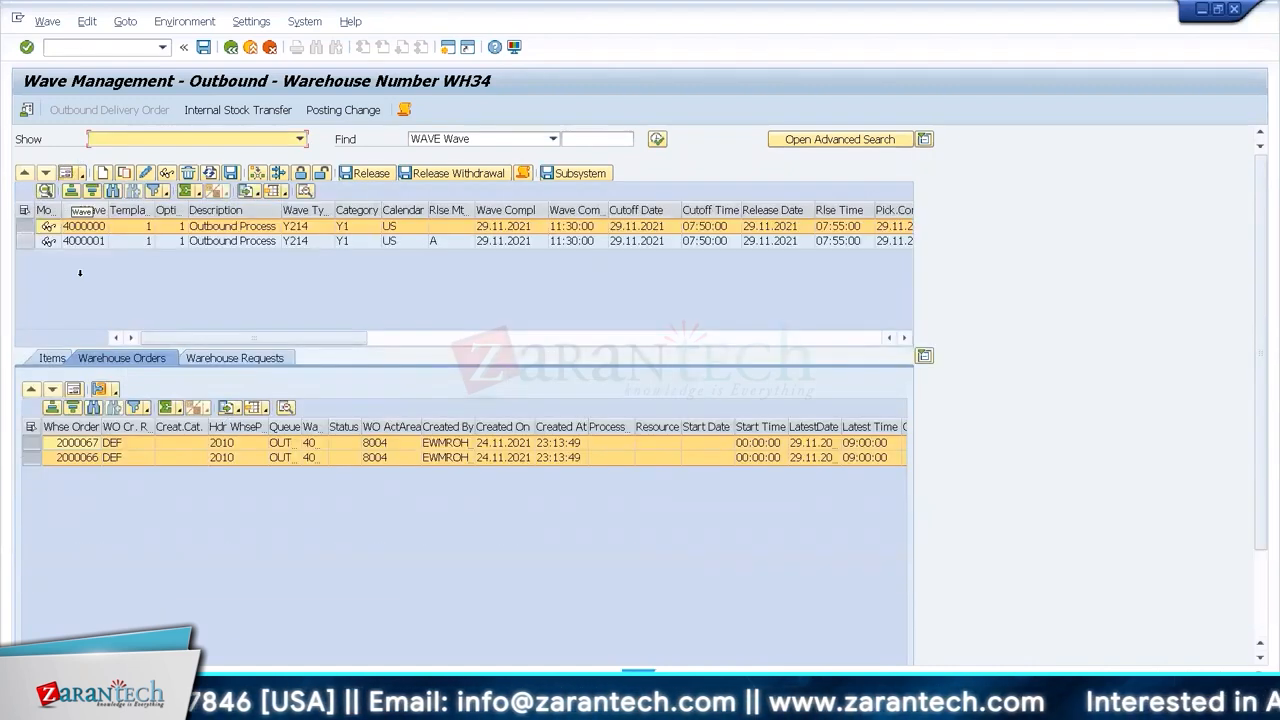
- Review wave 4000000's assigned items, its warehouse orders and the list of warehouse requests
{"action": "left_click", "coordinate": [50, 358]}
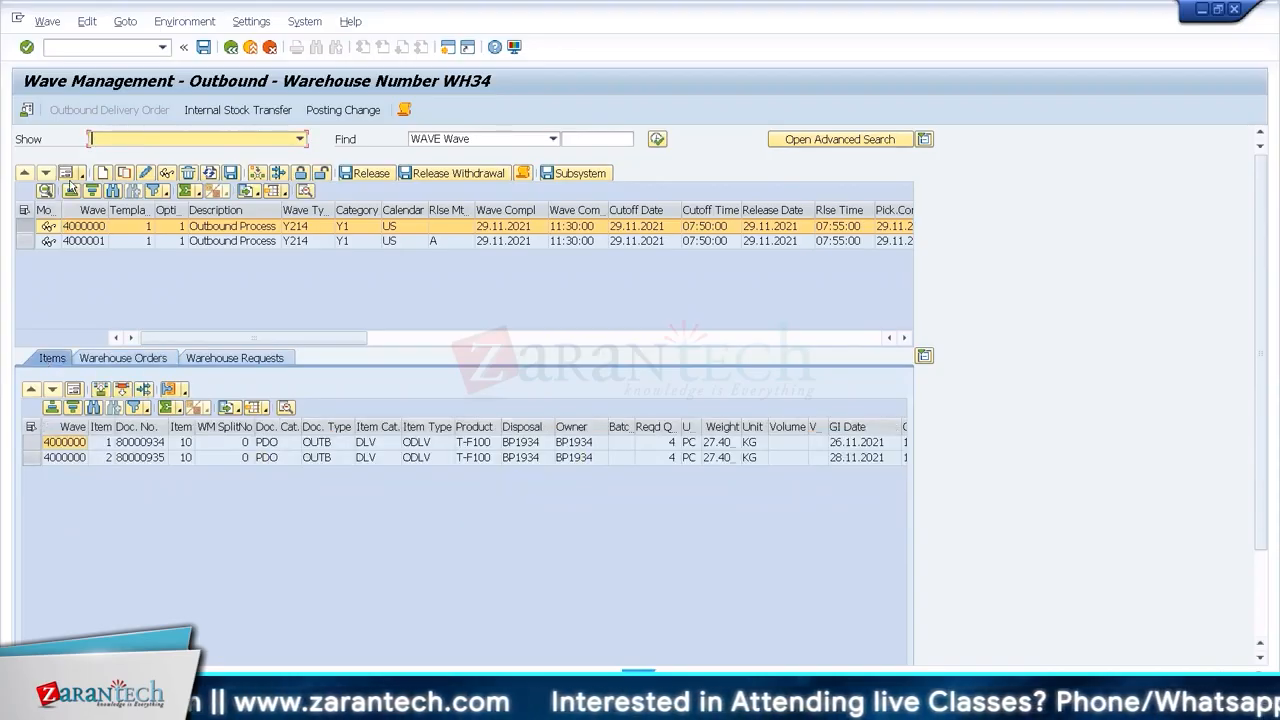
{"action": "left_click", "coordinate": [67, 180]}
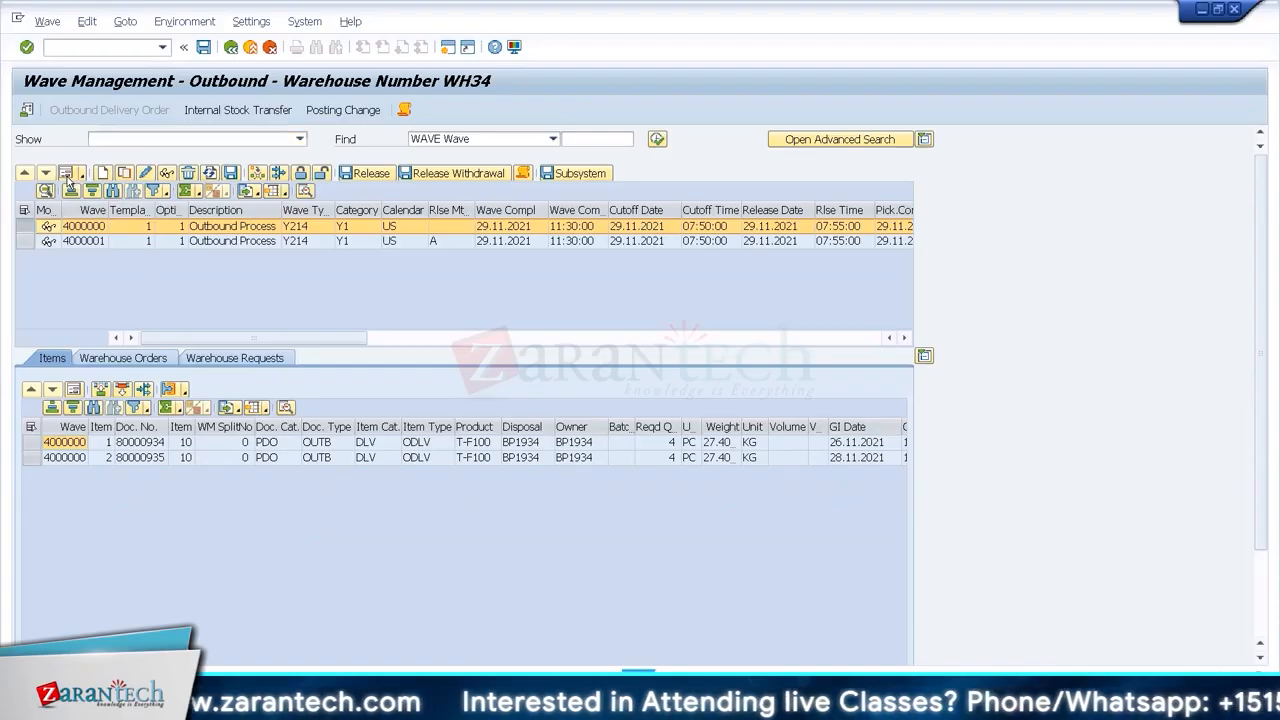
{"action": "left_click", "coordinate": [67, 173]}
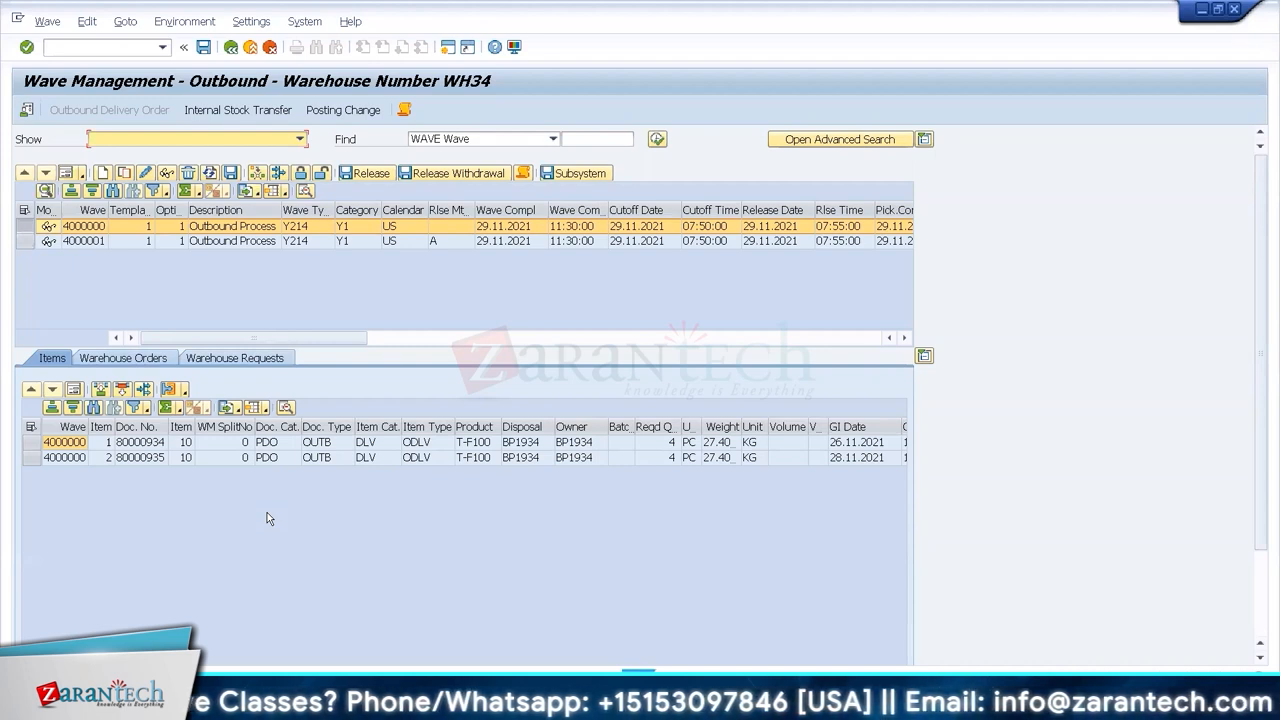
{"action": "left_click", "coordinate": [135, 360]}
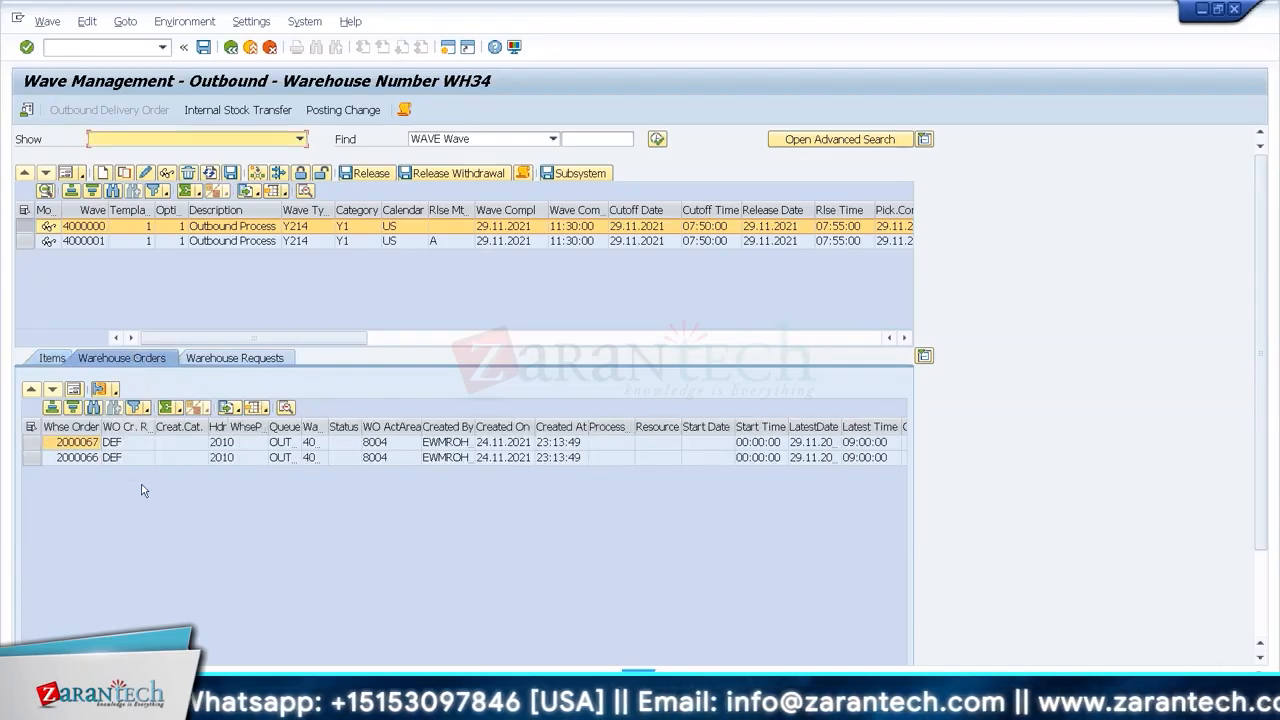
{"action": "left_click", "coordinate": [262, 357]}
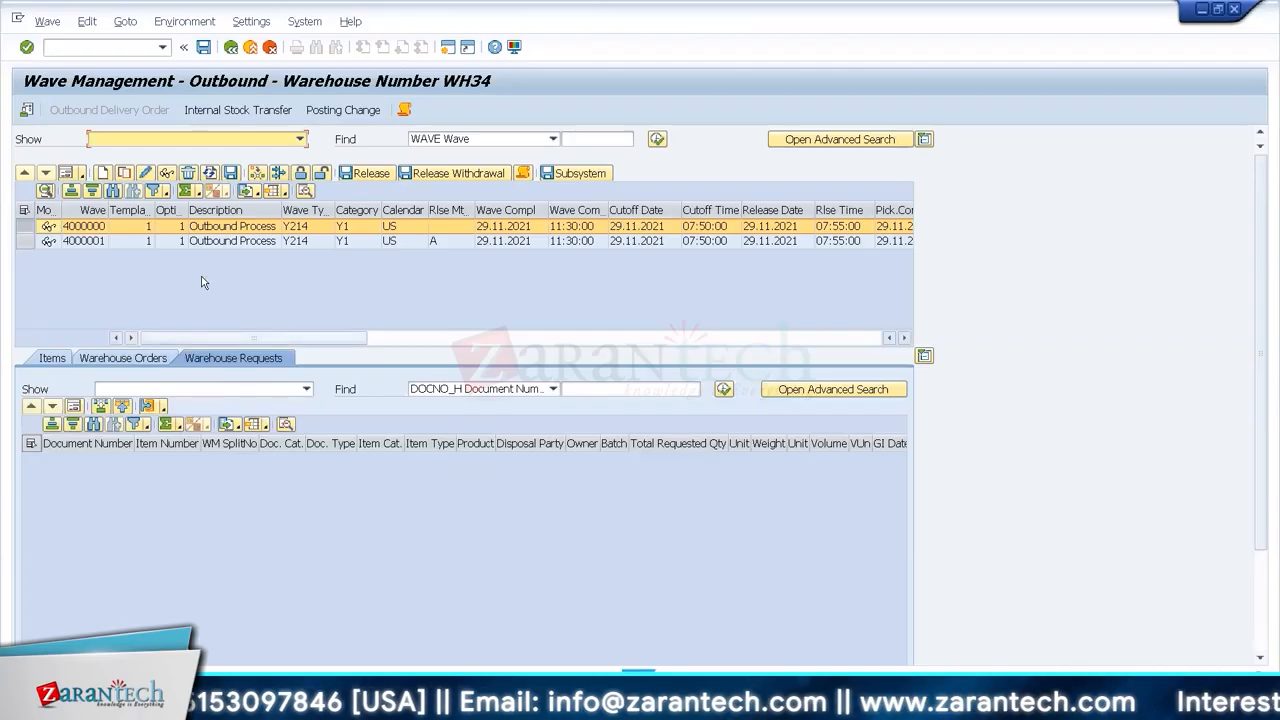
- Display the items of wave 4000001 and unassign the second delivery item from the wave
{"action": "left_click", "coordinate": [207, 244]}
{"action": "left_click", "coordinate": [207, 244]}
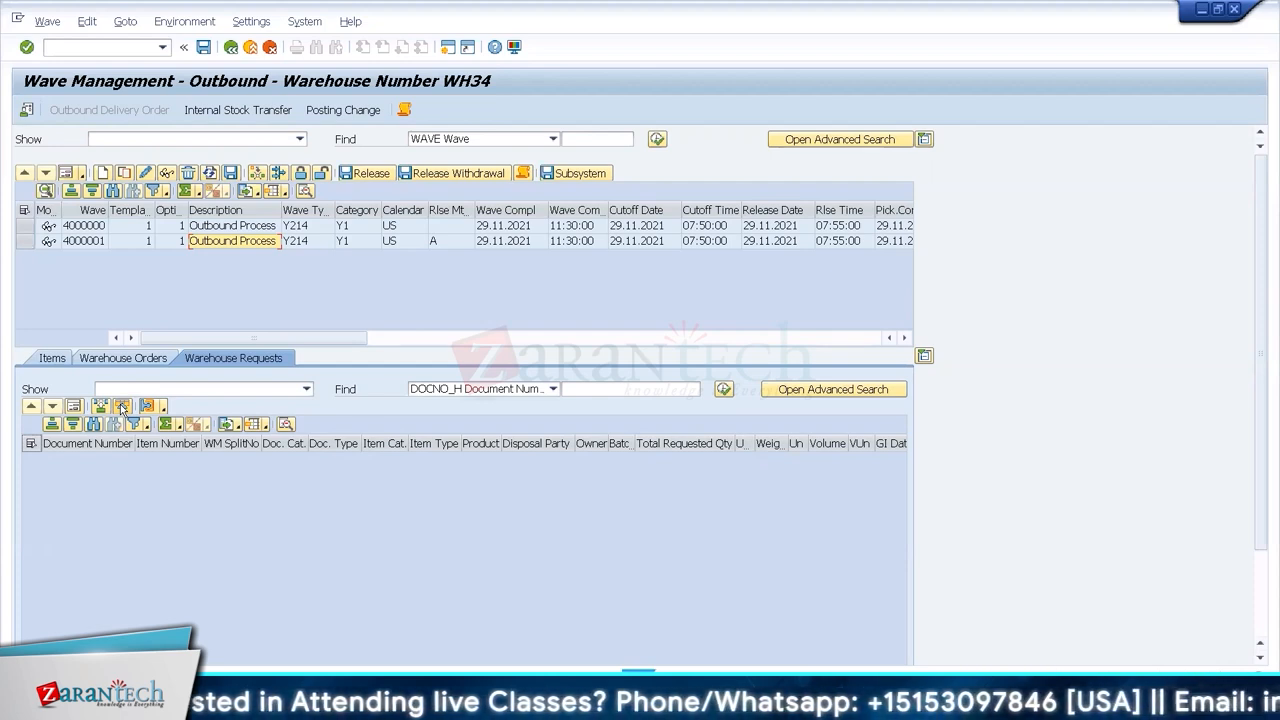
{"action": "left_click", "coordinate": [143, 243]}
{"action": "left_click", "coordinate": [49, 359]}
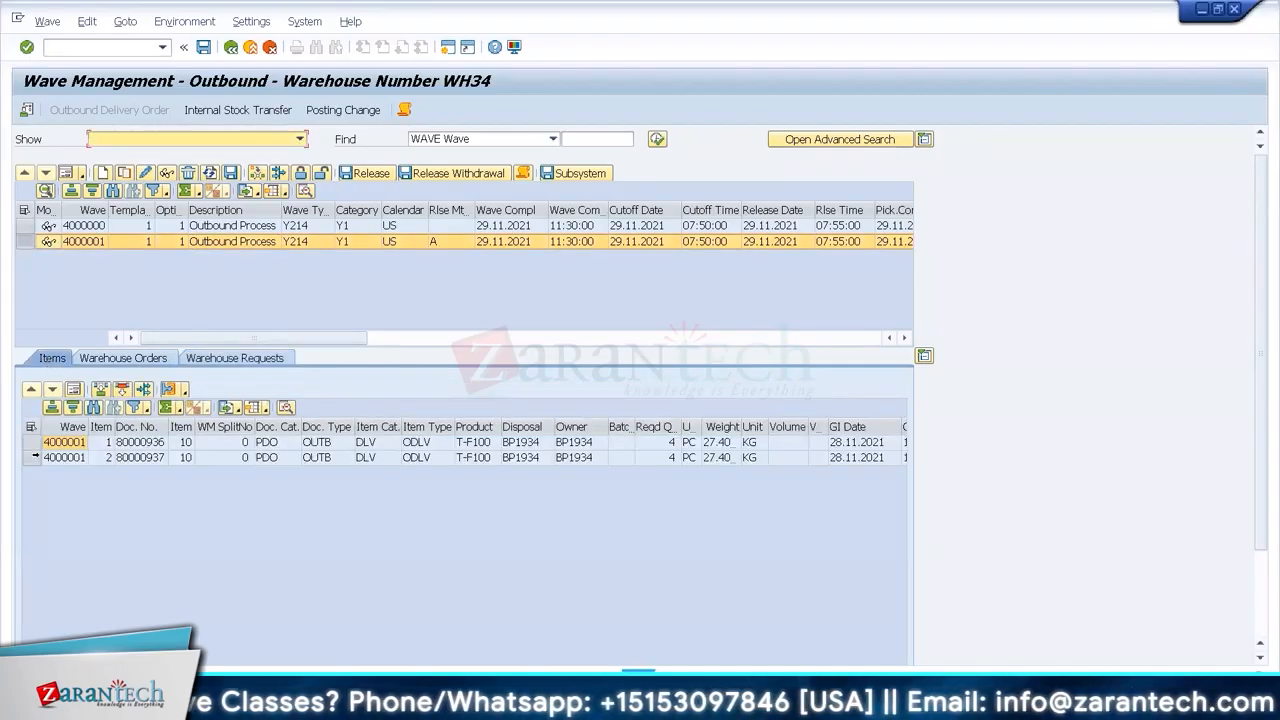
{"action": "left_click", "coordinate": [32, 459]}
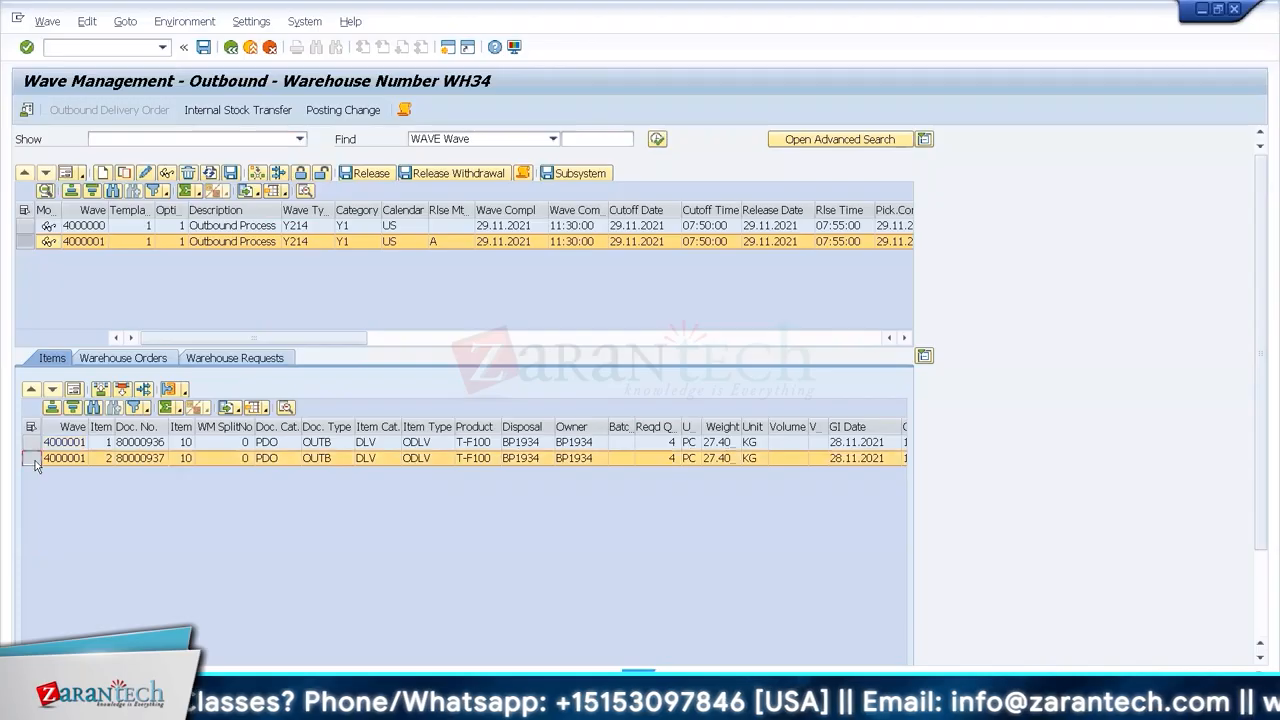
{"action": "left_click", "coordinate": [121, 391]}
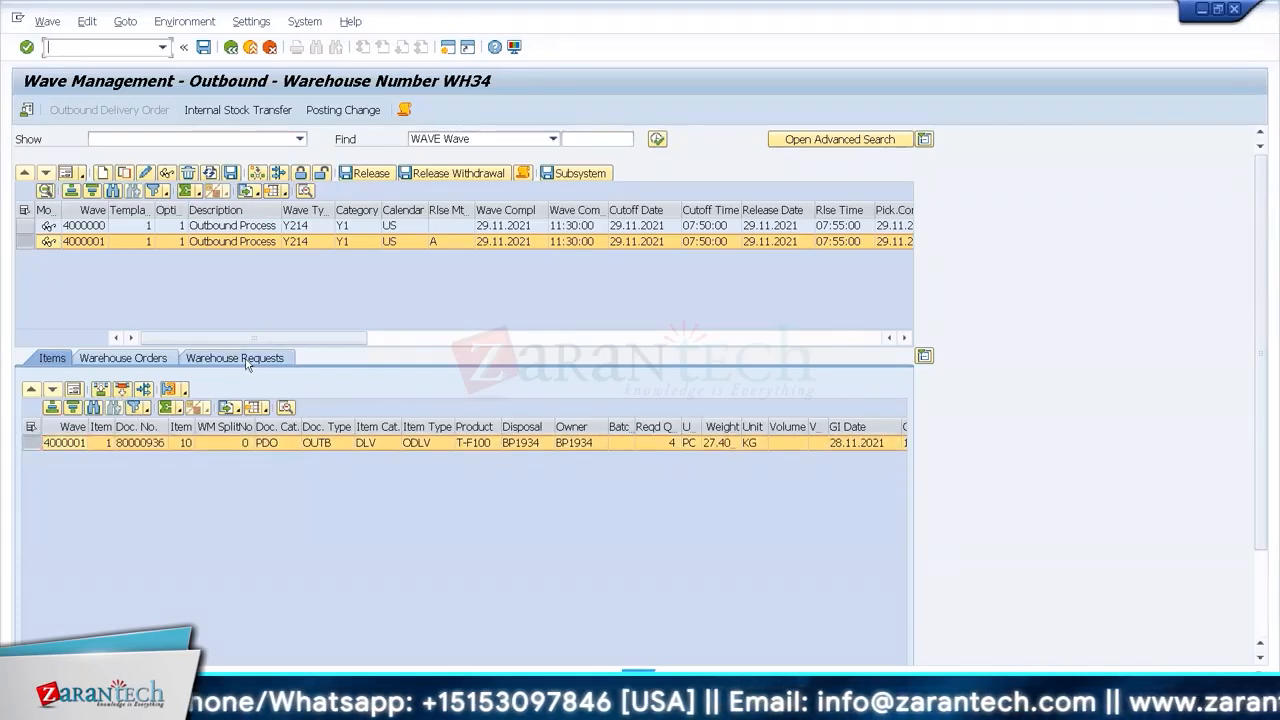
- Assign the removed warehouse request back to wave 4000001 and display the wave's items
{"action": "left_click", "coordinate": [248, 360]}
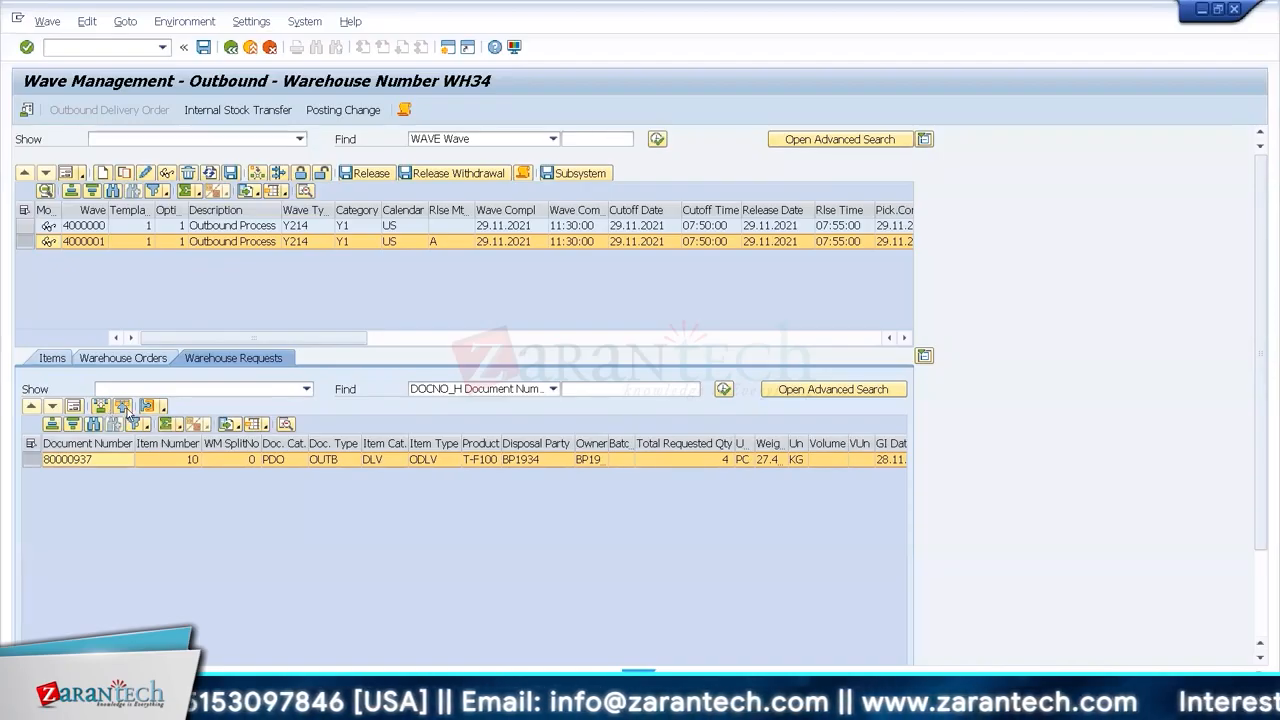
{"action": "left_click", "coordinate": [123, 407]}
{"action": "left_click", "coordinate": [38, 359]}
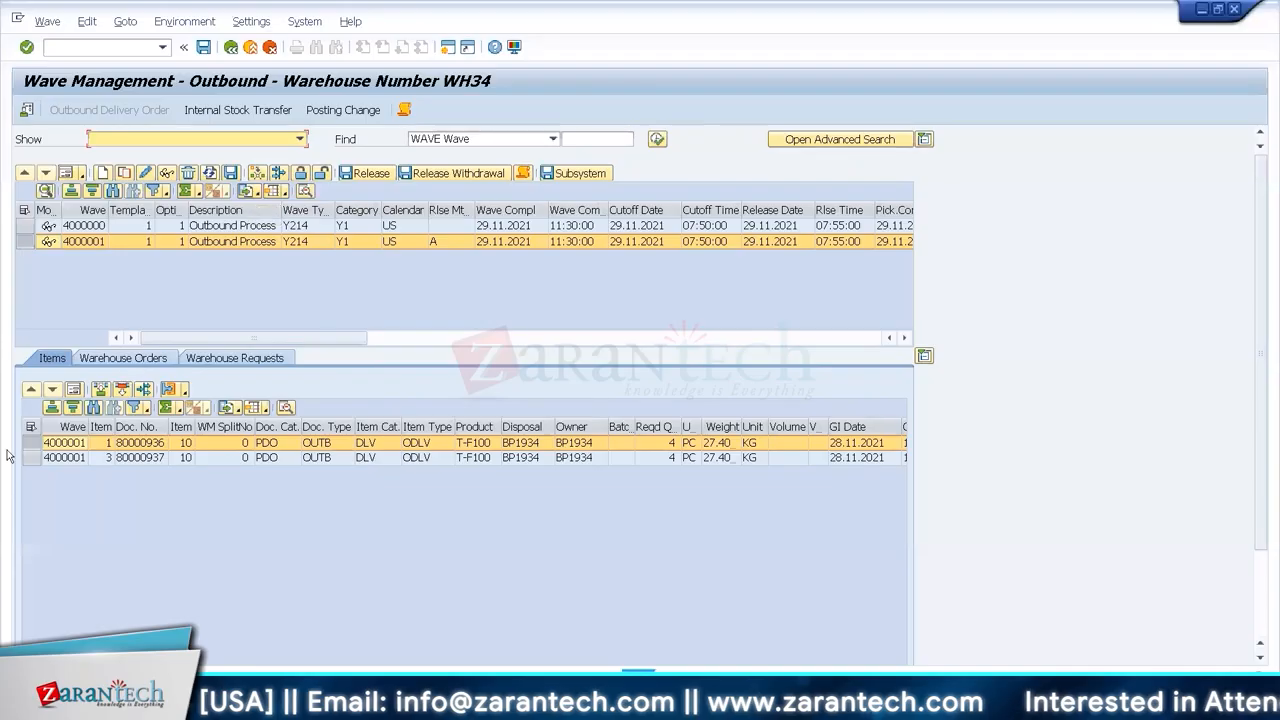
- Open the outbound delivery orders of both items in wave 4000001, view the second order's items, and return to the wave
{"action": "left_click", "coordinate": [137, 458]}
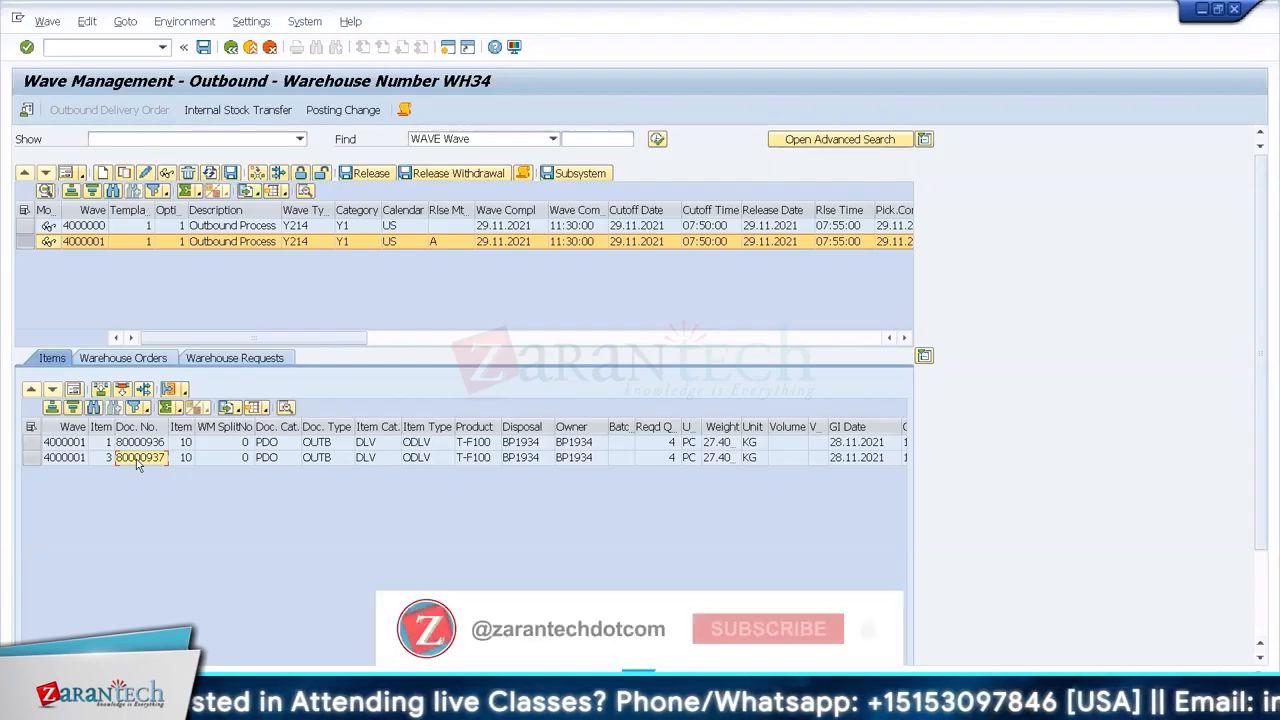
{"action": "left_click", "coordinate": [30, 428]}
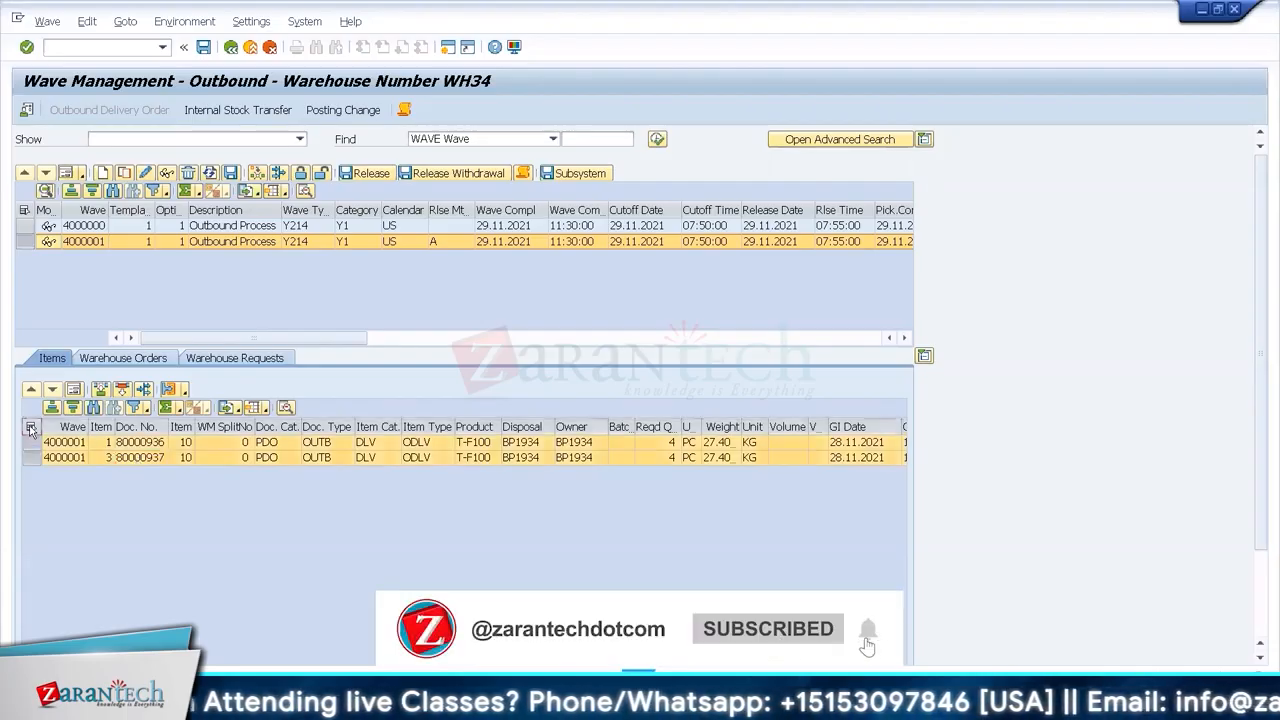
{"action": "left_click", "coordinate": [169, 391]}
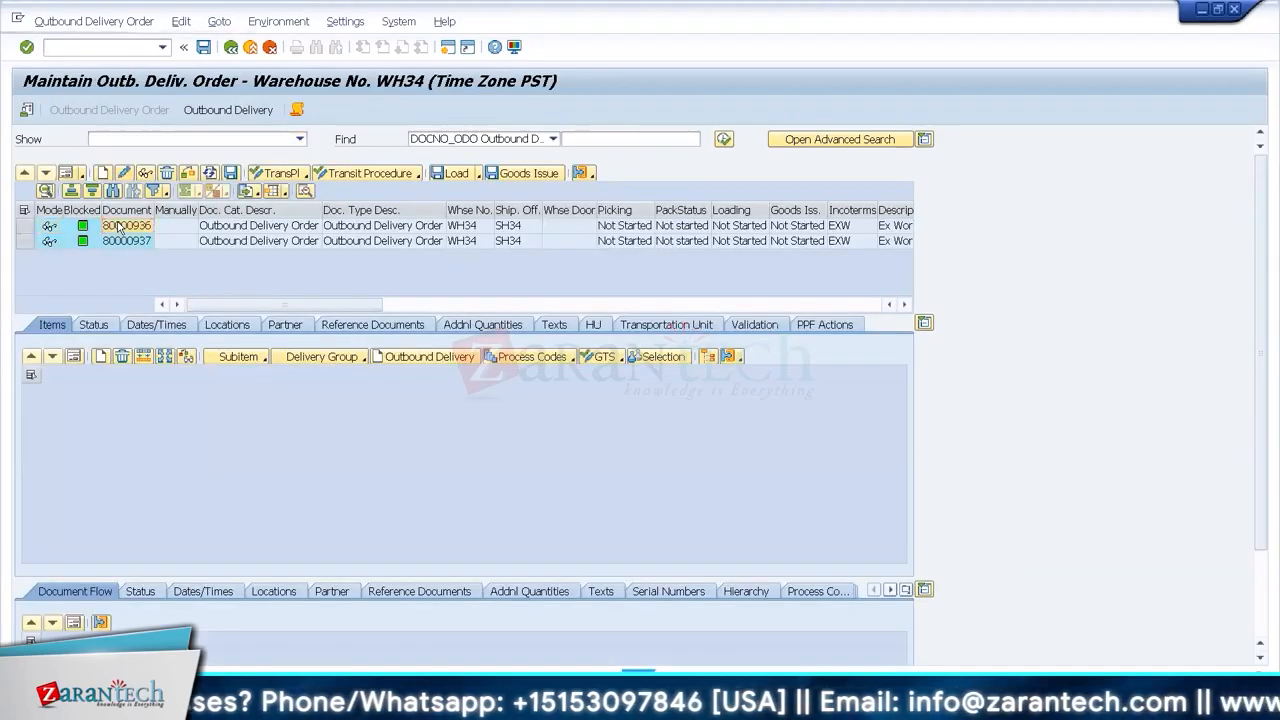
{"action": "left_click", "coordinate": [128, 241]}
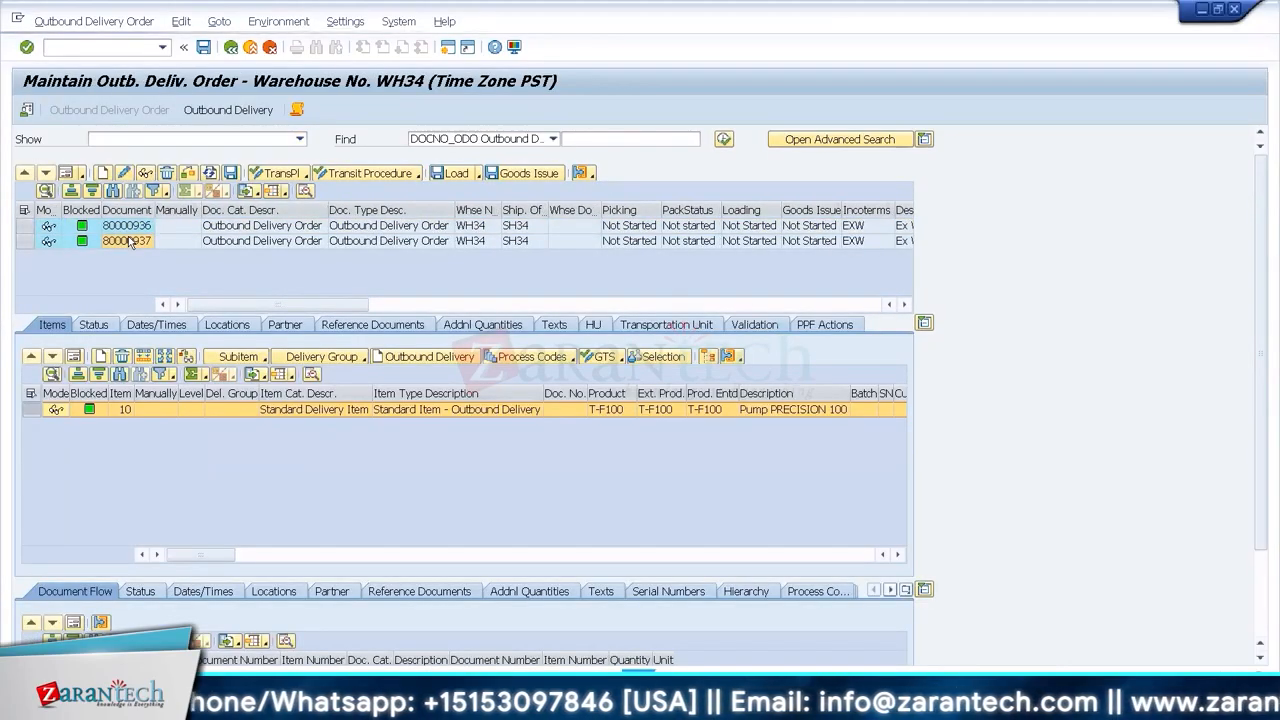
{"action": "left_click", "coordinate": [230, 48]}
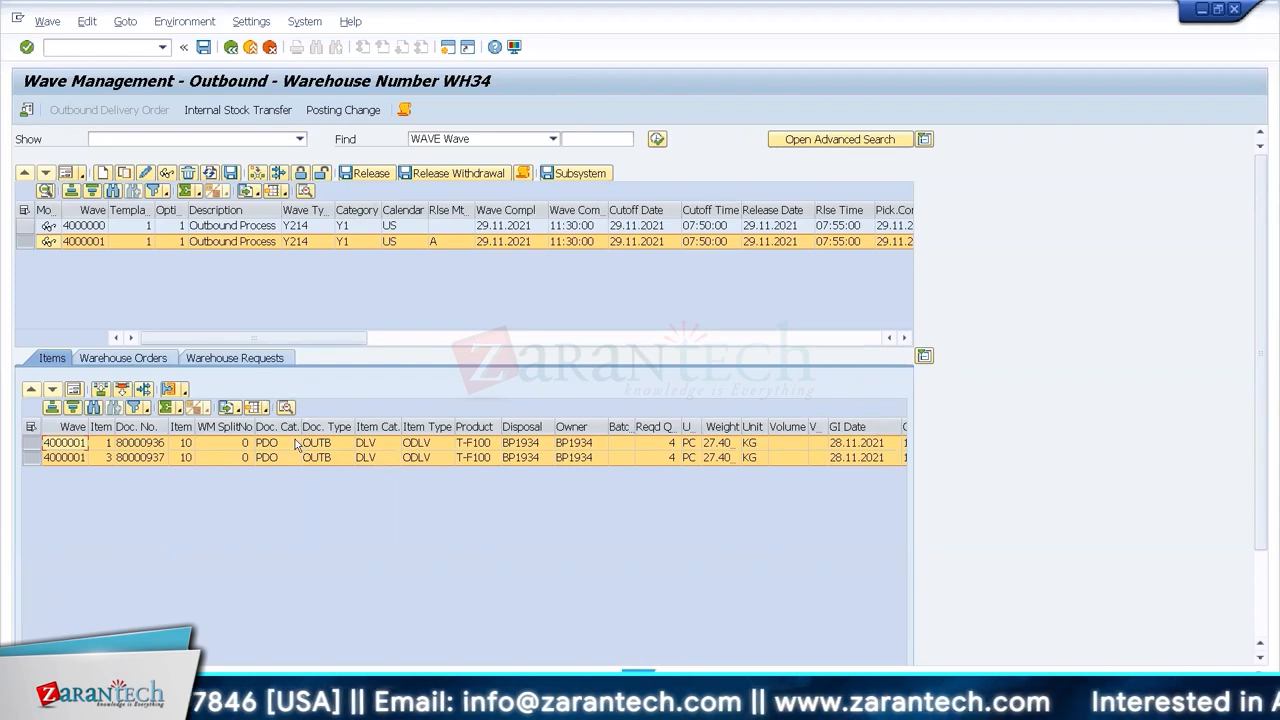
{"action": "key", "text": "ctrl+alt+Break"}
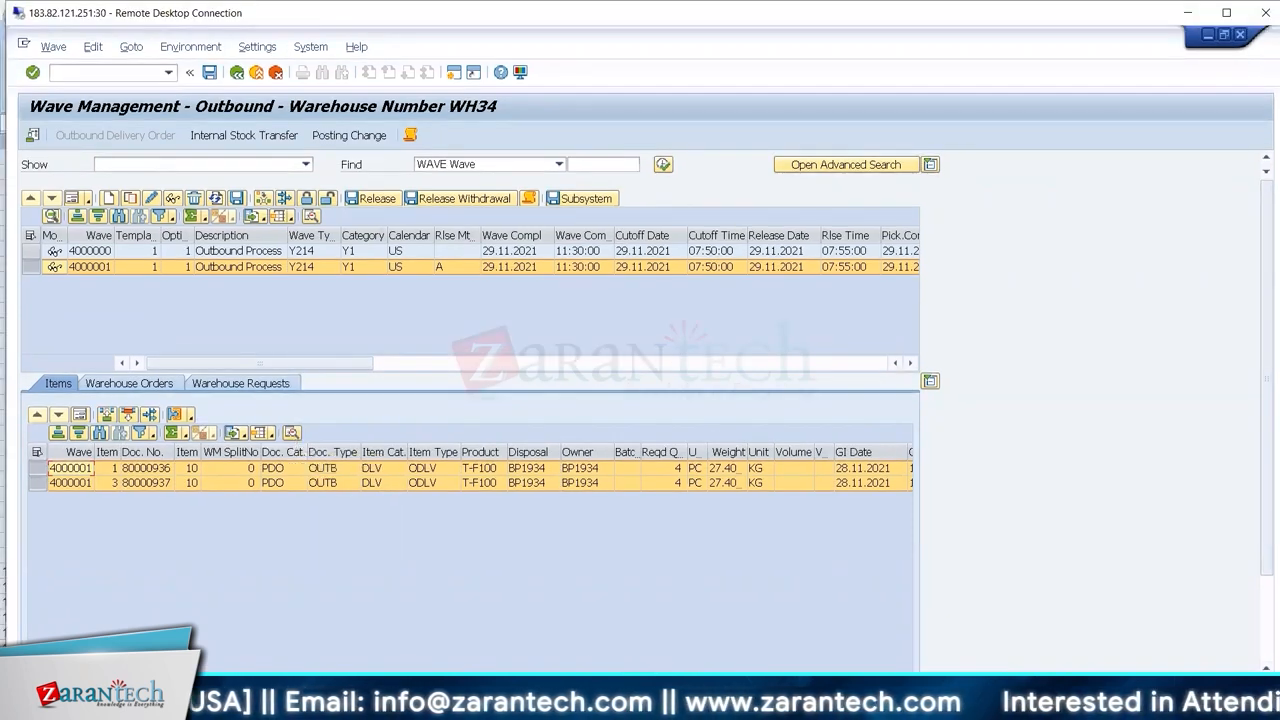
{"action": "left_click", "coordinate": [763, 705]}
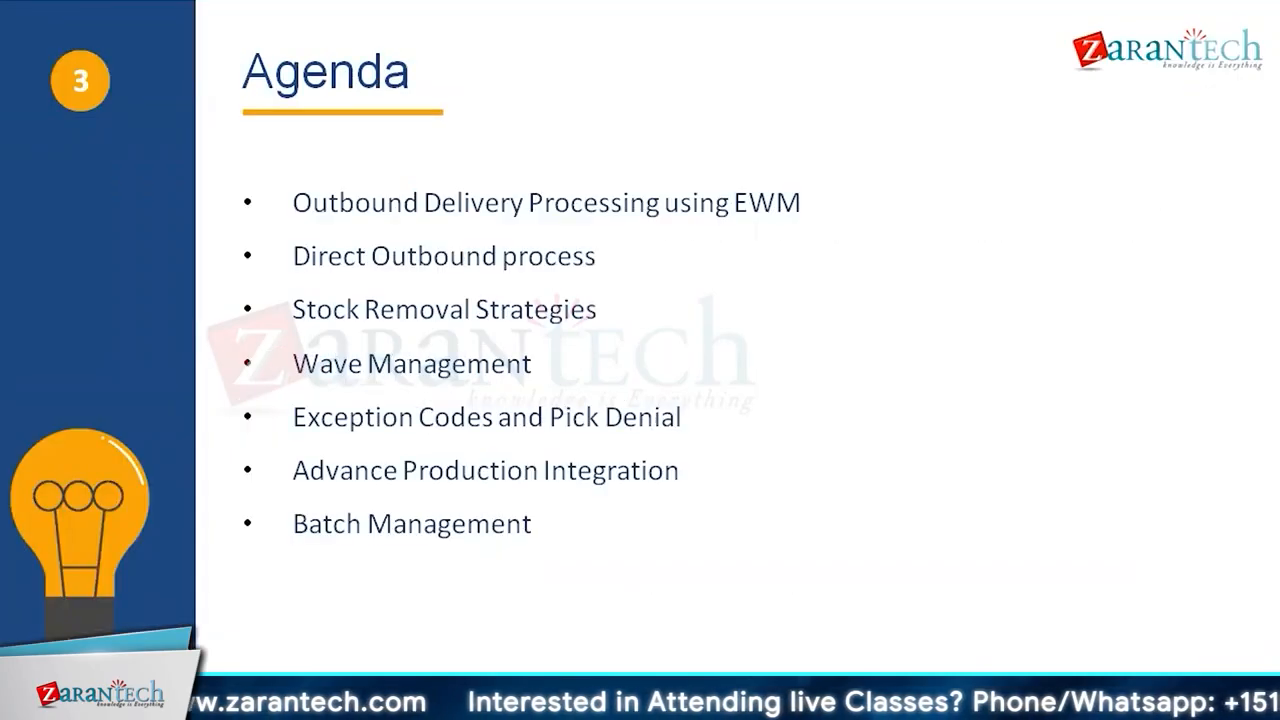
{"action": "left_click", "coordinate": [300, 470]}
{"action": "left_click_drag", "start_coordinate": [300, 470], "coordinate": [563, 483]}
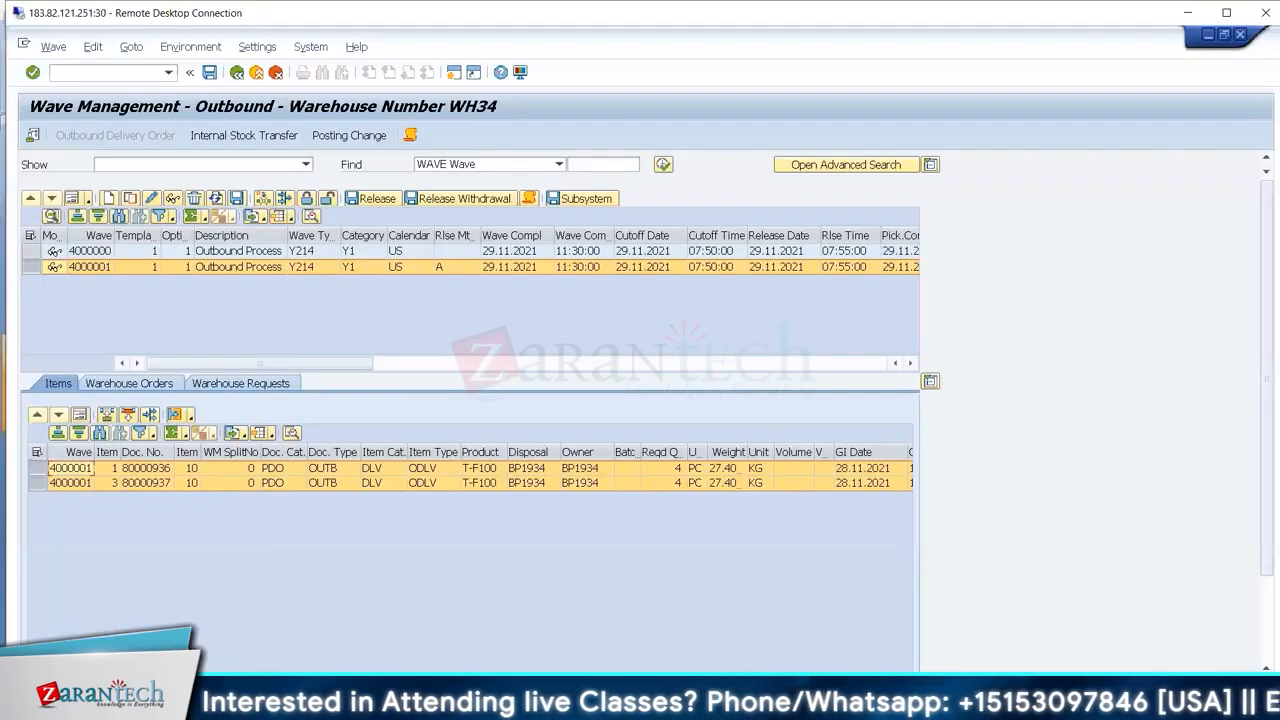
- Leave wave management and return to the screen for creating an outbound delivery with order reference
{"action": "left_click", "coordinate": [237, 74]}
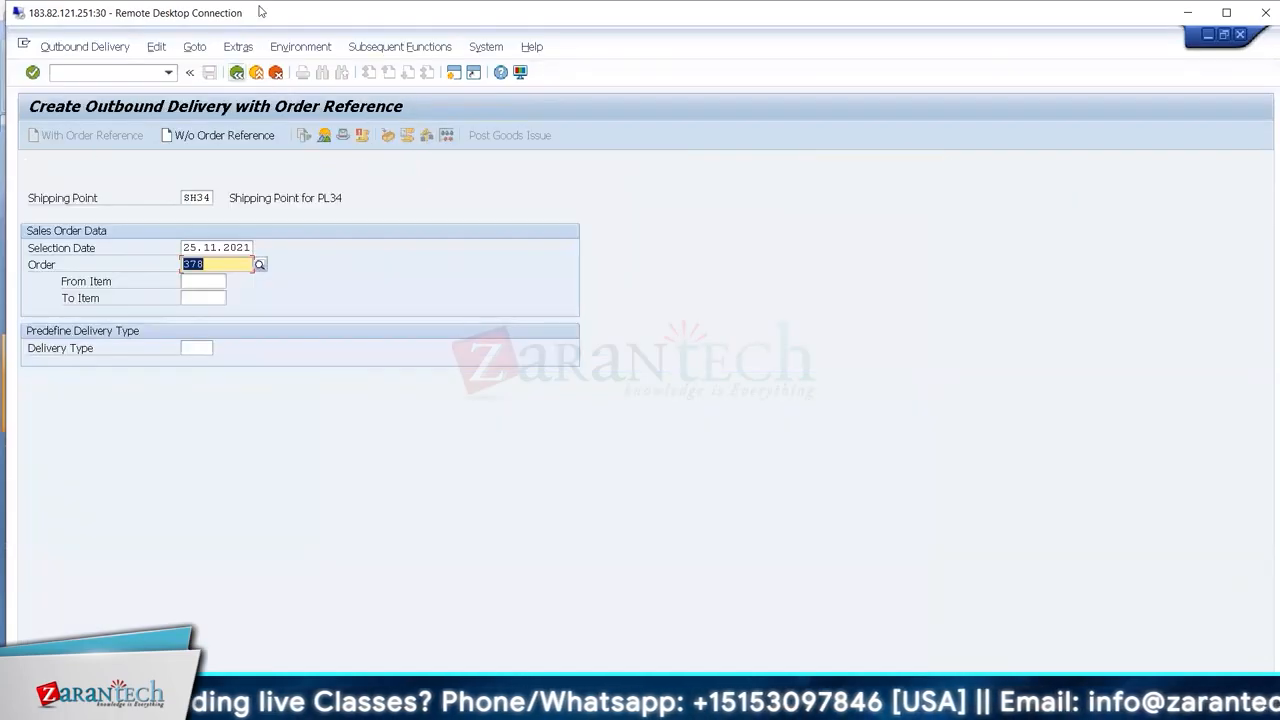
{"action": "double_click", "coordinate": [260, 10]}
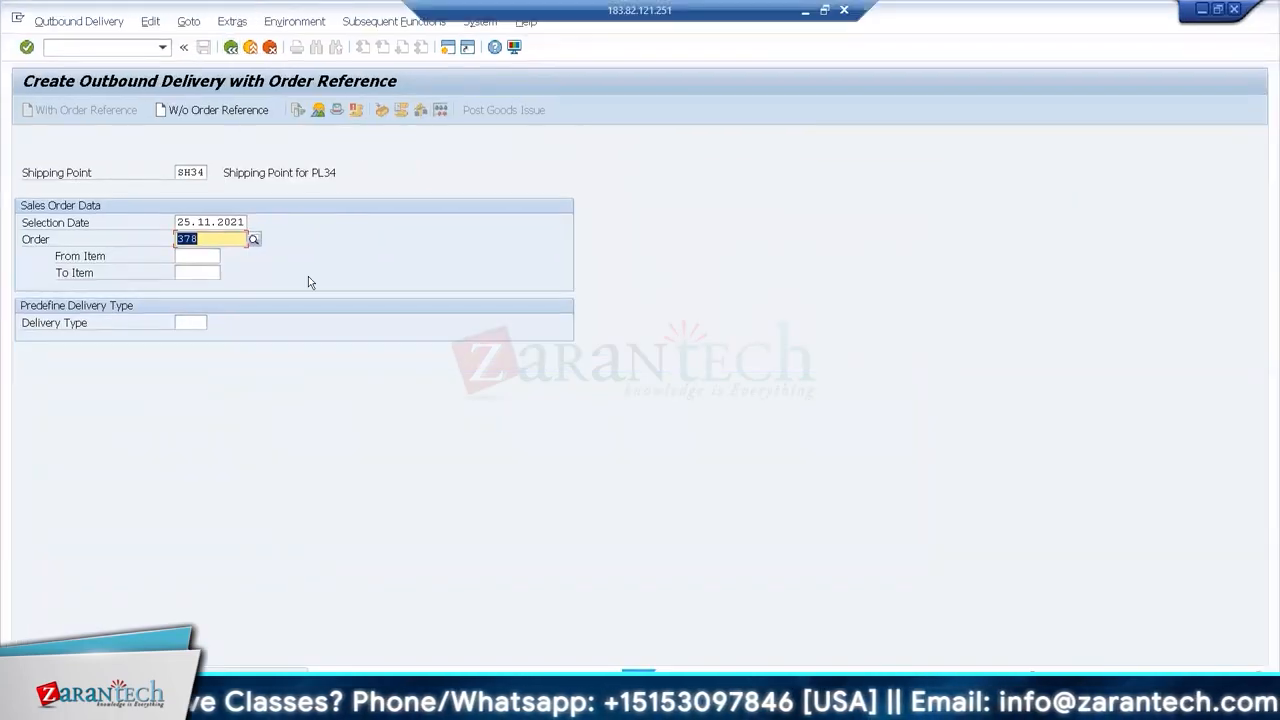
{"action": "left_click", "coordinate": [101, 43]}
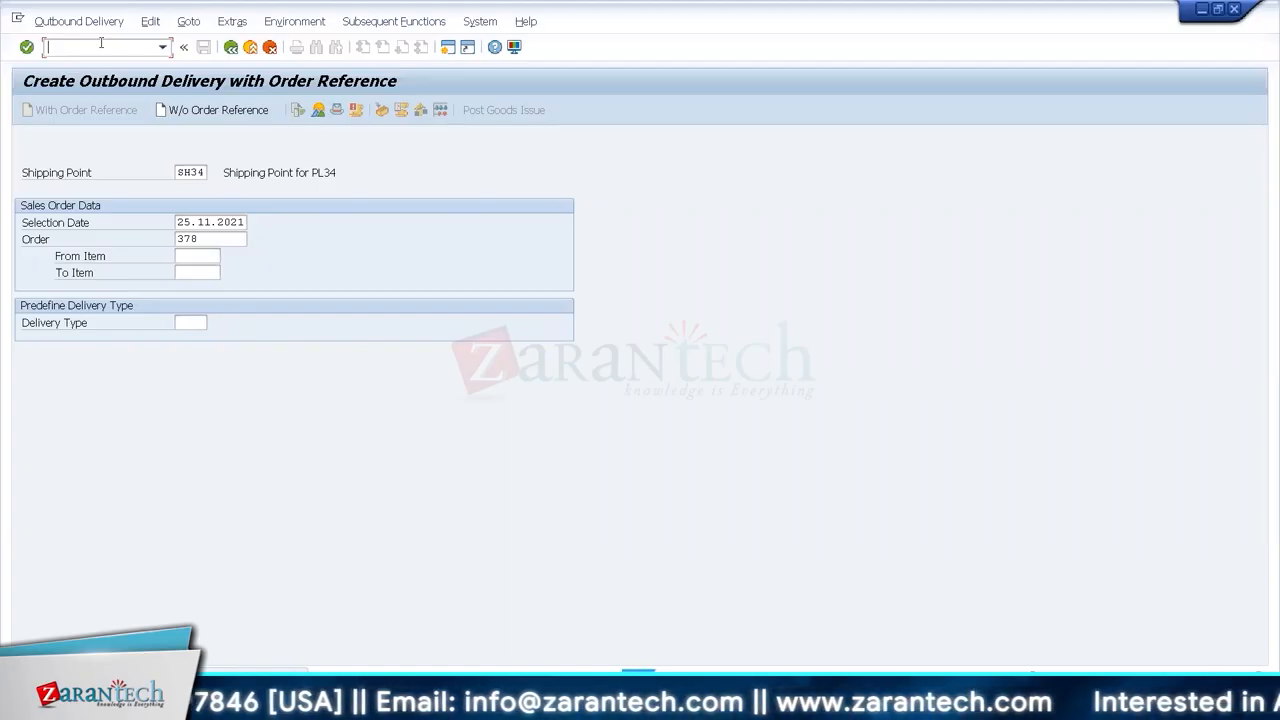
{"action": "type", "text": "/n"}
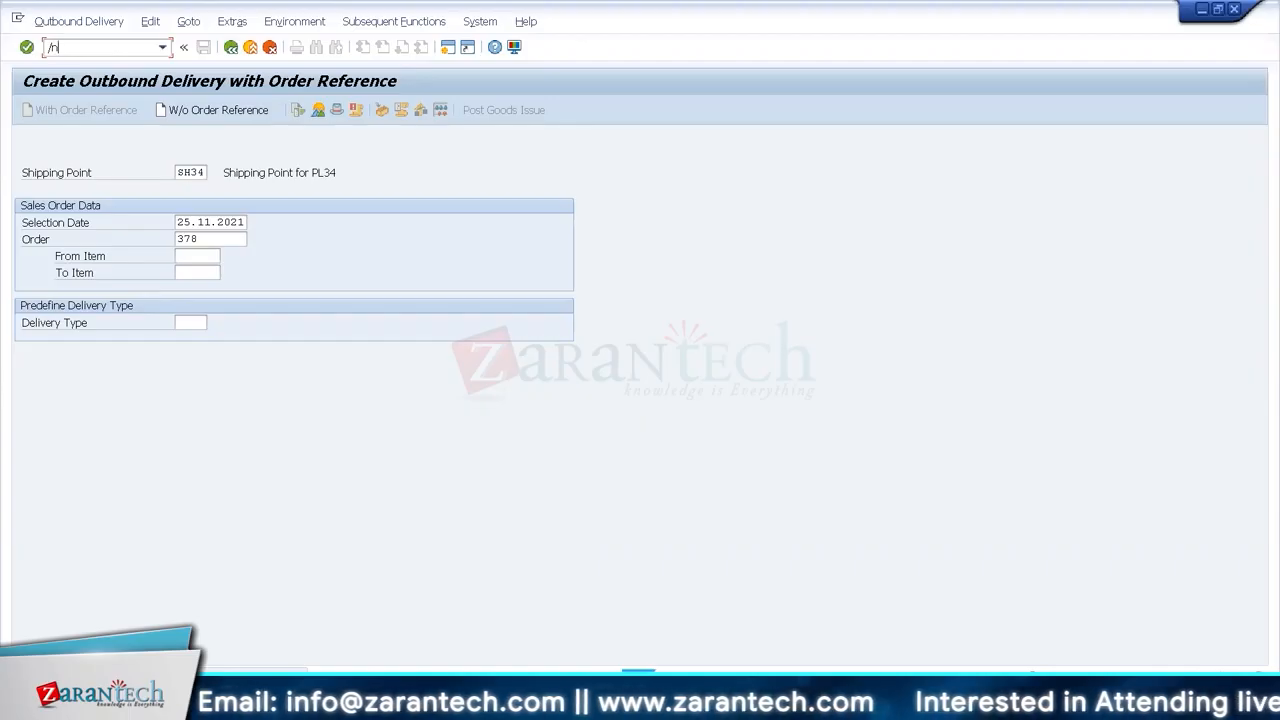
{"action": "type", "text": "va01"}
{"action": "key", "text": "BackSpace"}
{"action": "key", "text": "BackSpace"}
{"action": "key", "text": "BackSpace"}
{"action": "key", "text": "BackSpace"}
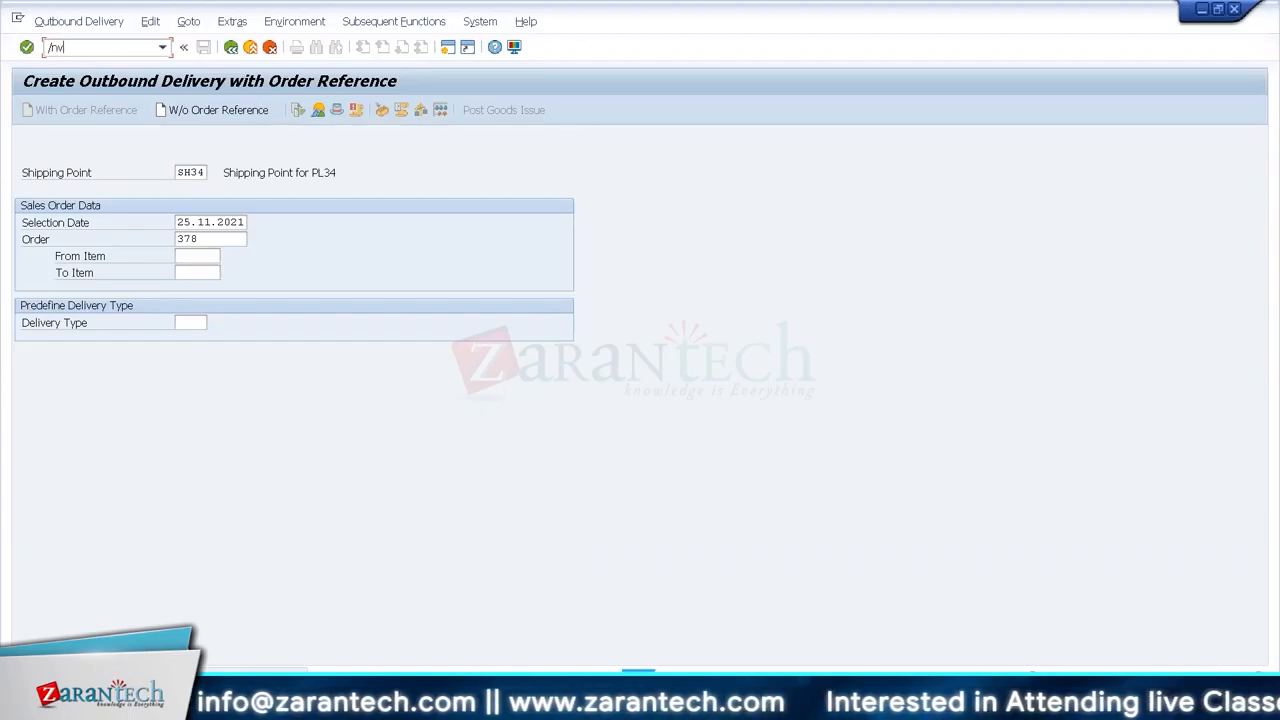
{"action": "type", "text": "me21n"}
{"action": "key", "text": "Return"}
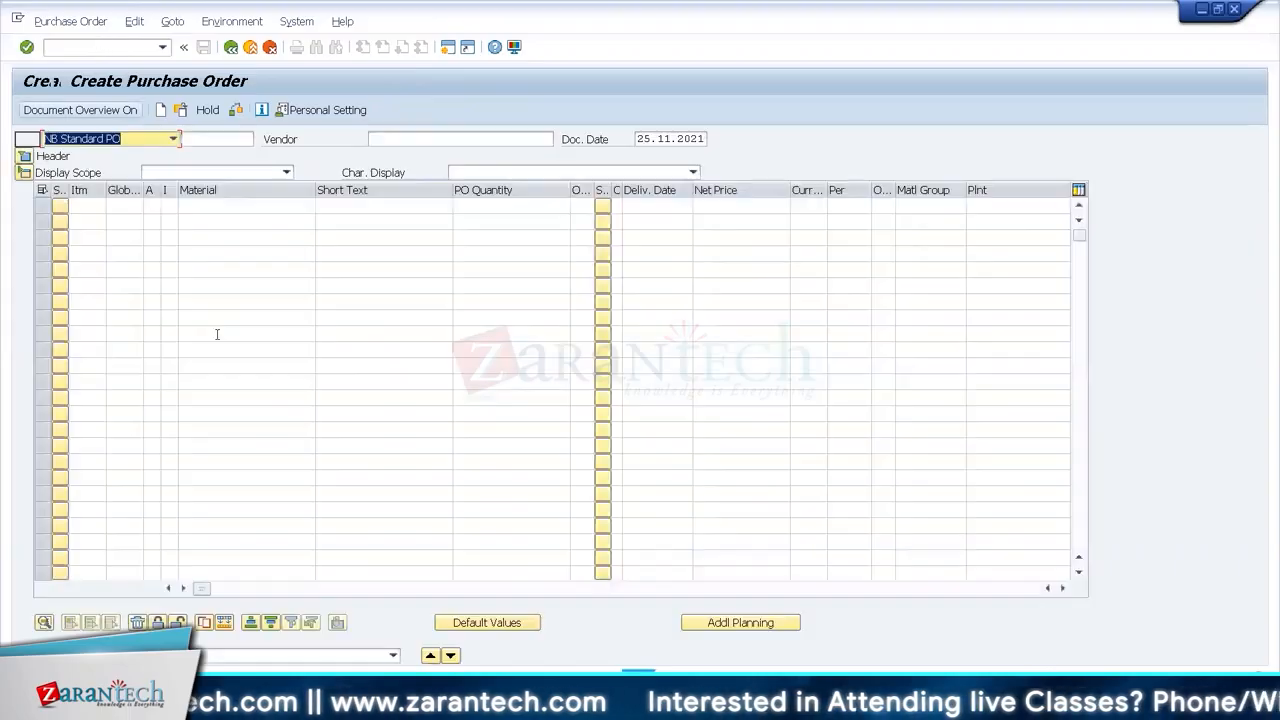
{"action": "left_click", "coordinate": [231, 213]}
{"action": "left_click", "coordinate": [231, 213]}
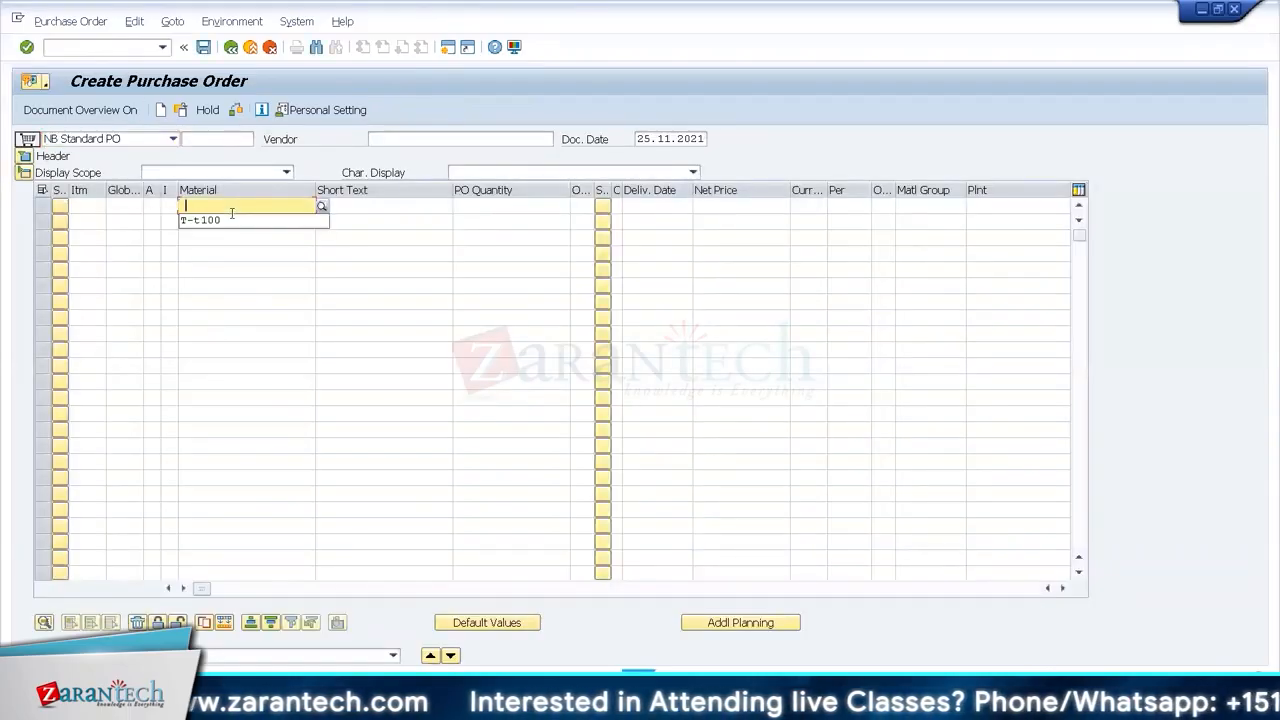
- Start creating material EWMS4-20 with transaction MM01 and bring up the selection of its views
{"action": "left_click", "coordinate": [97, 50]}
{"action": "type", "text": "/"}
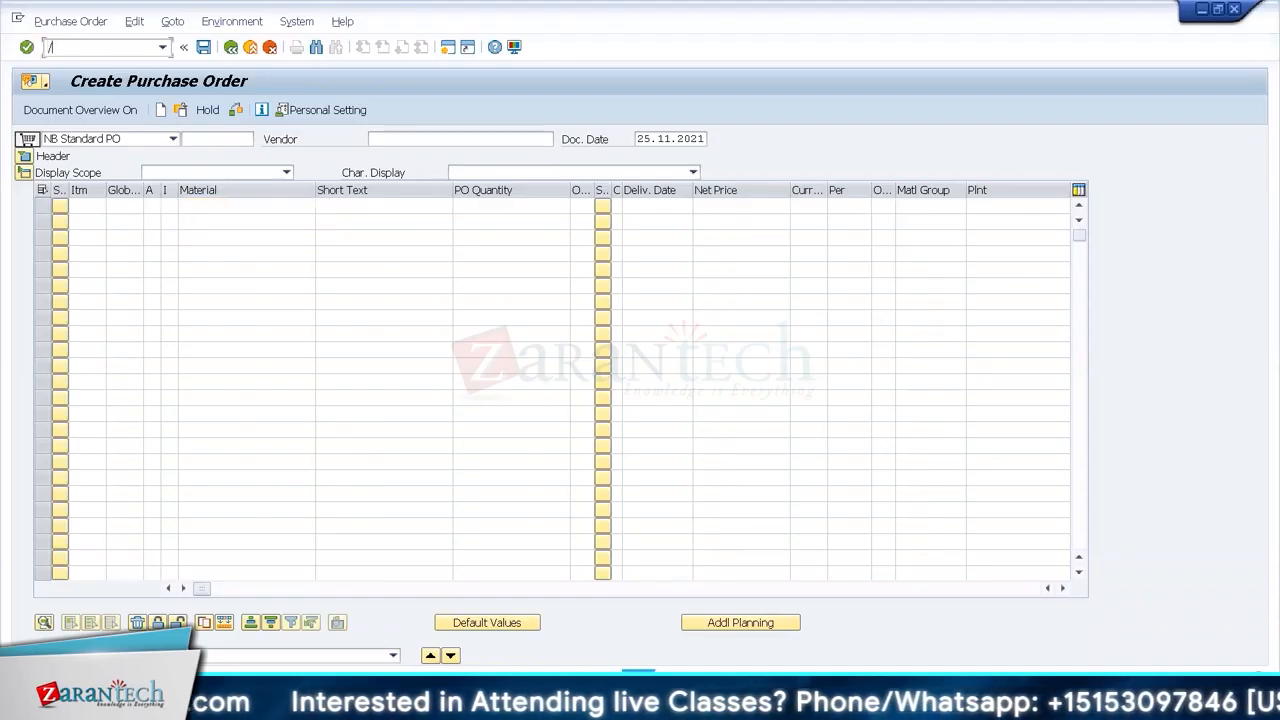
{"action": "type", "text": "nmm01"}
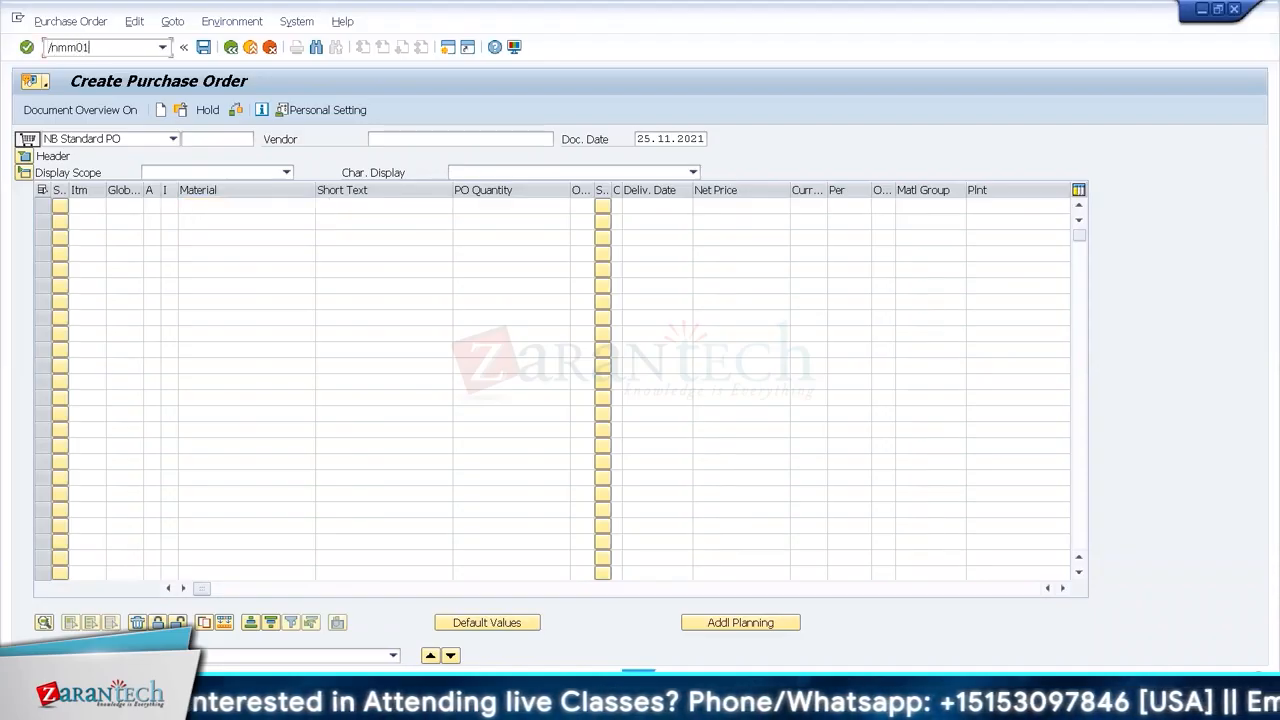
{"action": "key", "text": "Return"}
{"action": "type", "text": "EWm"}
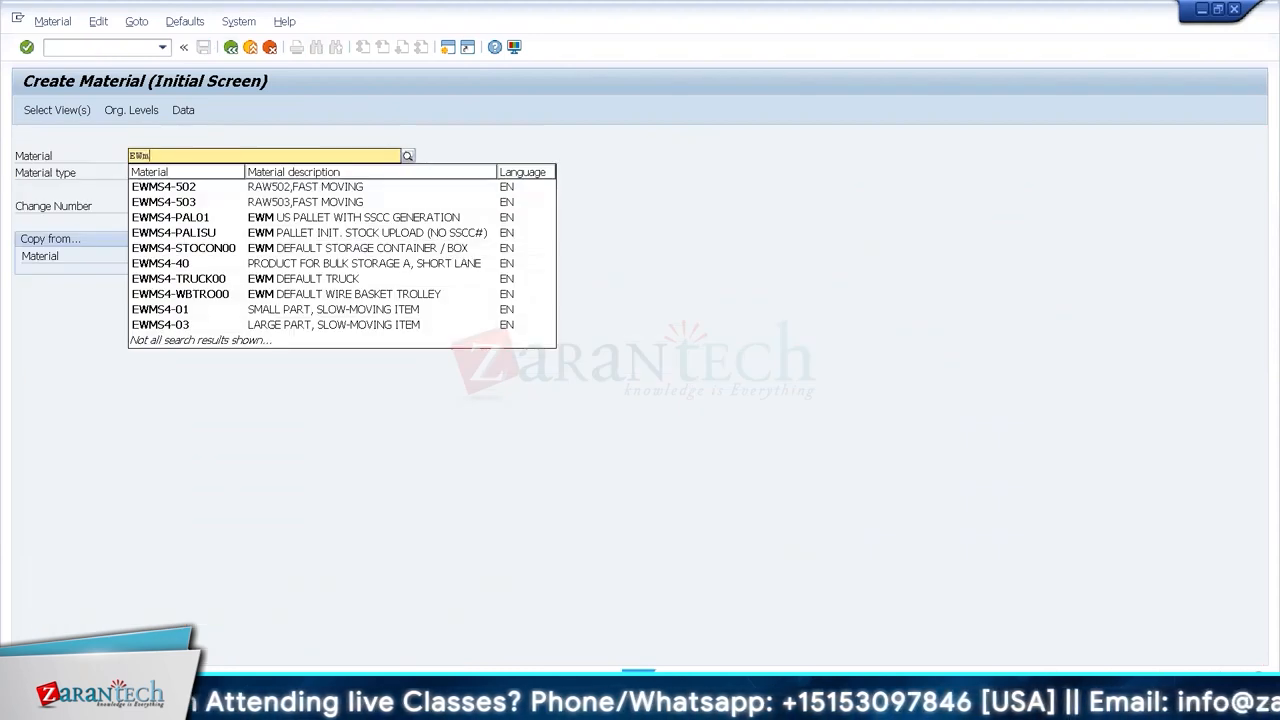
{"action": "type", "text": "s4"}
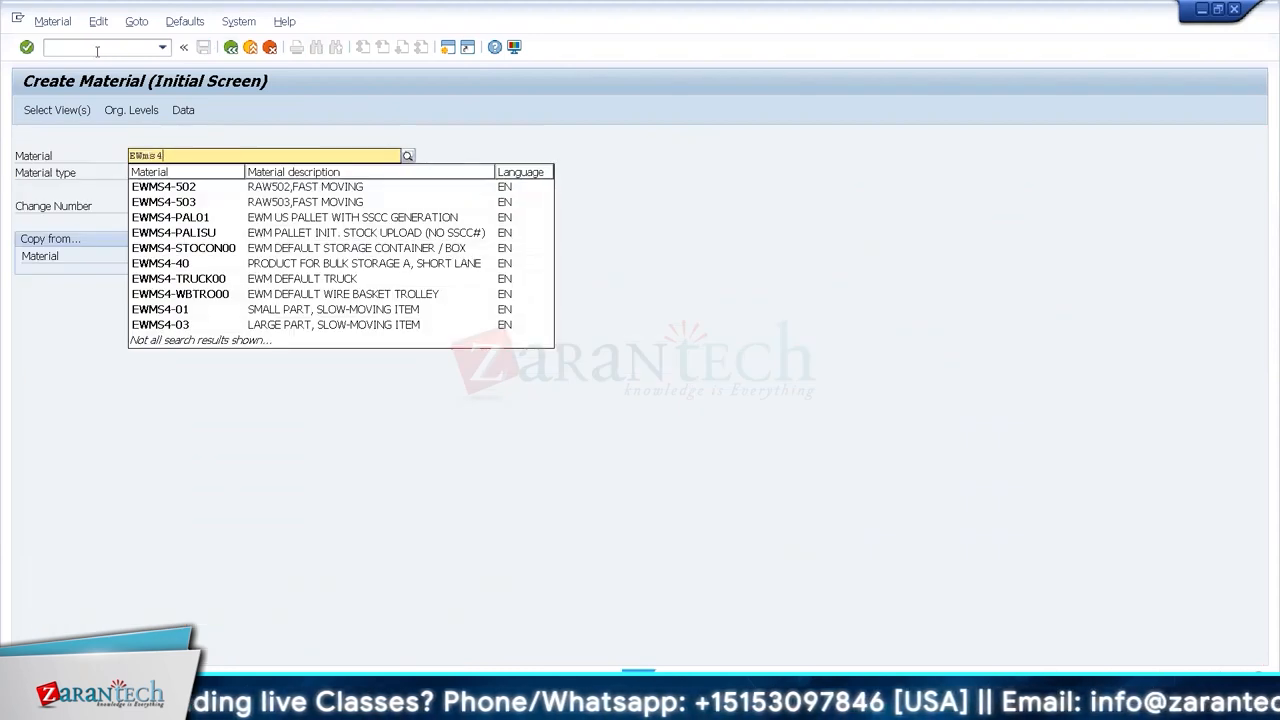
{"action": "type", "text": "-2"}
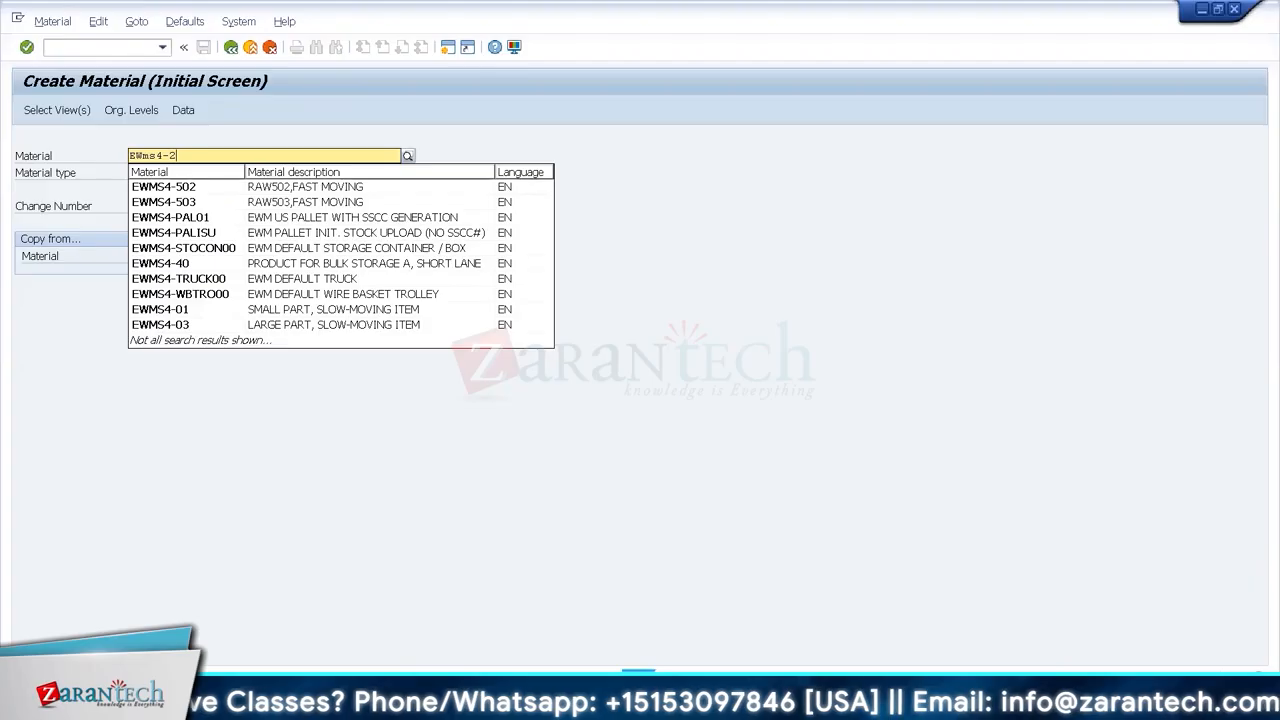
{"action": "key", "text": "Down"}
{"action": "key", "text": "Down"}
{"action": "key", "text": "Return"}
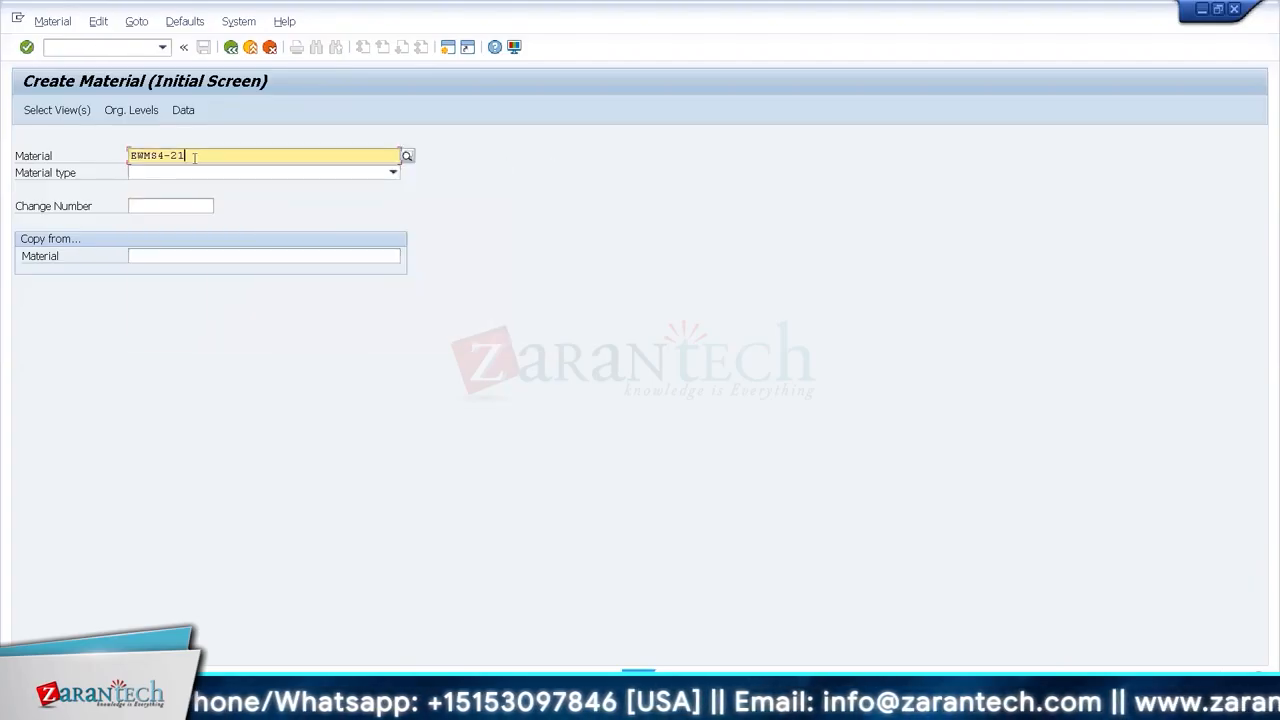
{"action": "key", "text": "BackSpace"}
{"action": "type", "text": "0"}
{"action": "key", "text": "Return"}
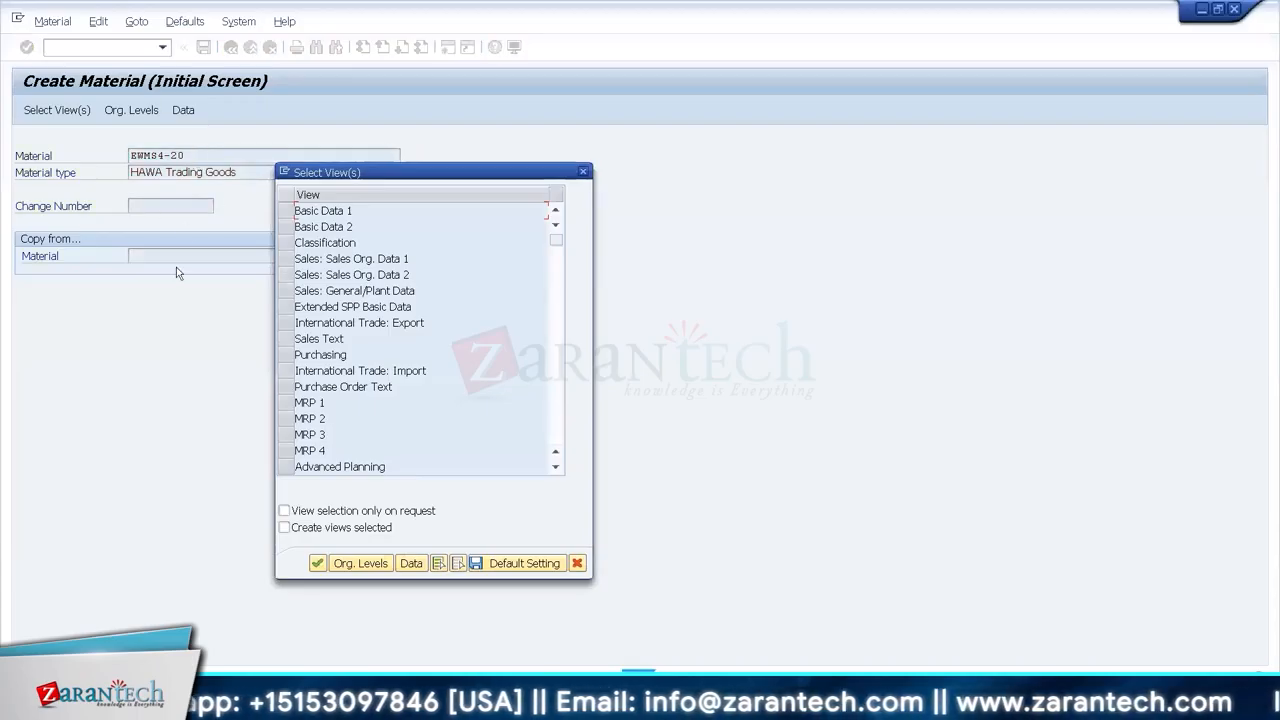
- Select the views Sales Org. Data 1 and 2, Sales: General/Plant Data, Purchasing and Accounting 1 for the material
{"action": "left_click", "coordinate": [287, 290]}
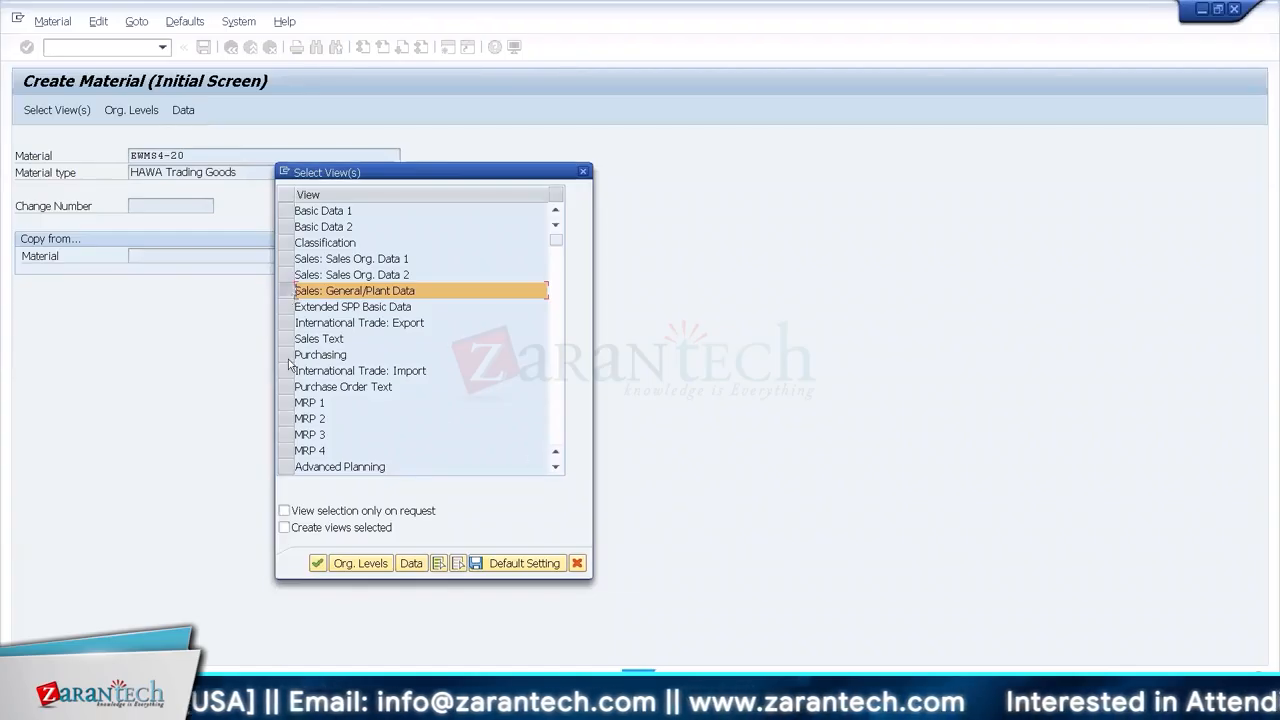
{"action": "left_click", "coordinate": [288, 355]}
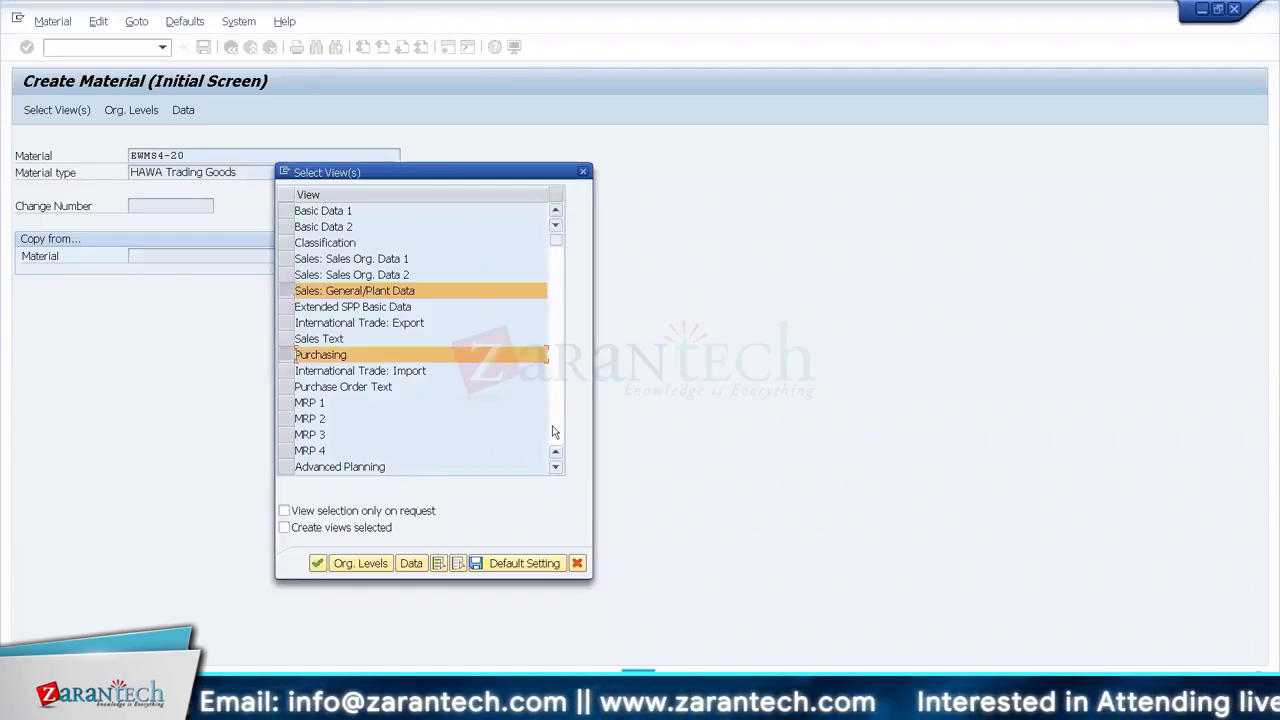
{"action": "left_click", "coordinate": [288, 262]}
{"action": "left_click", "coordinate": [288, 274]}
{"action": "key", "text": "Return"}
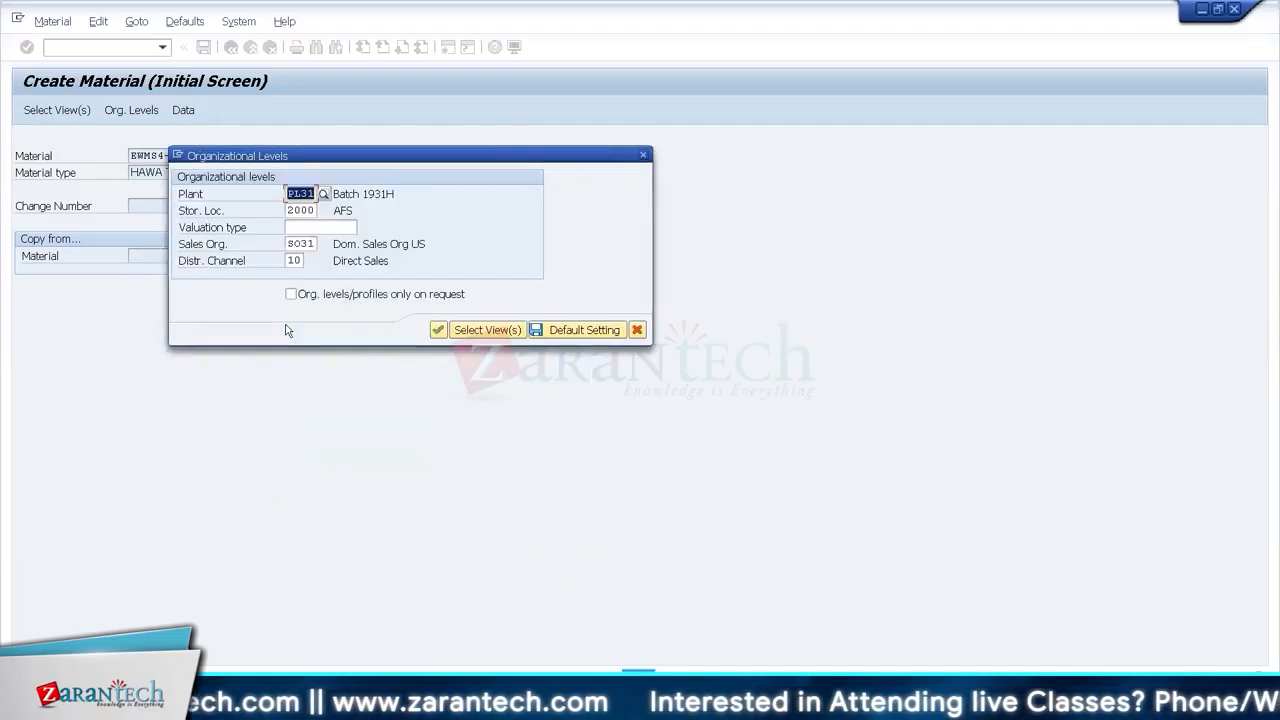
- Set the organizational levels to plant PL34 and sales organization SO34, keeping storage location 2000 and distribution channel 10
{"action": "key", "text": "End"}
{"action": "key", "text": "BackSpace"}
{"action": "type", "text": "4"}
{"action": "key", "text": "Tab"}
{"action": "key", "text": "Tab"}
{"action": "key", "text": "Tab"}
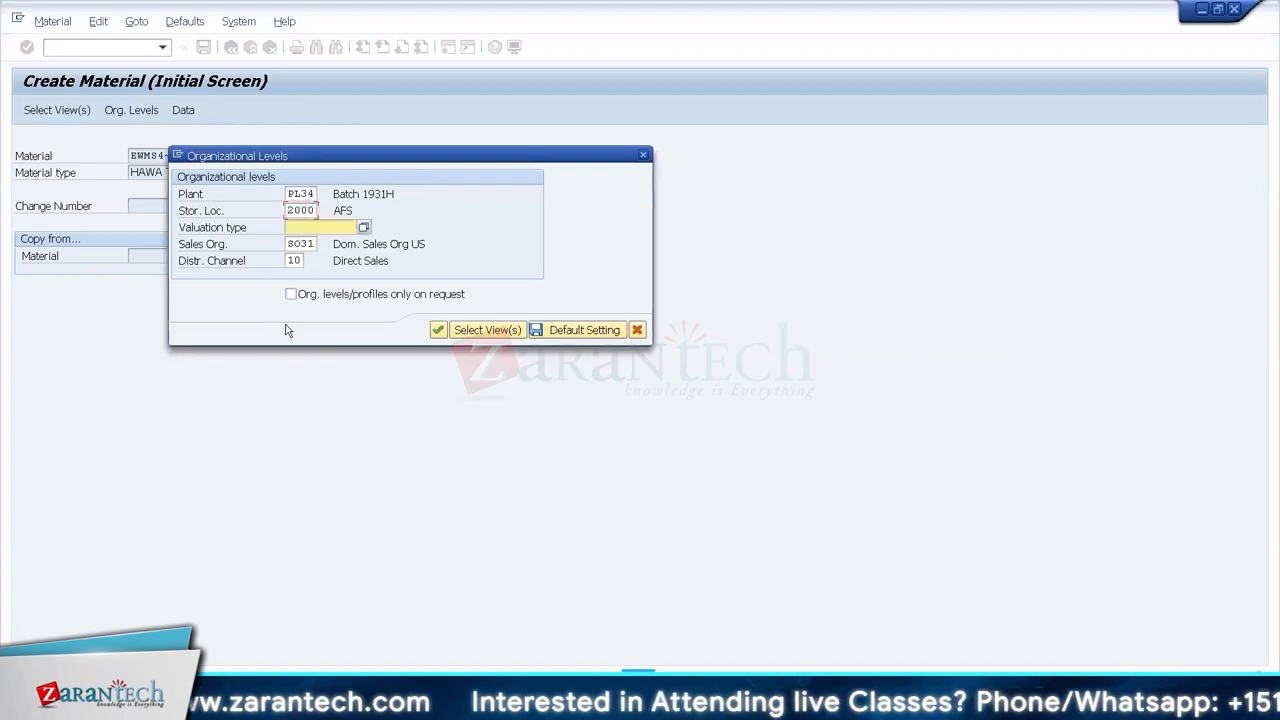
{"action": "key", "text": "End"}
{"action": "key", "text": "BackSpace"}
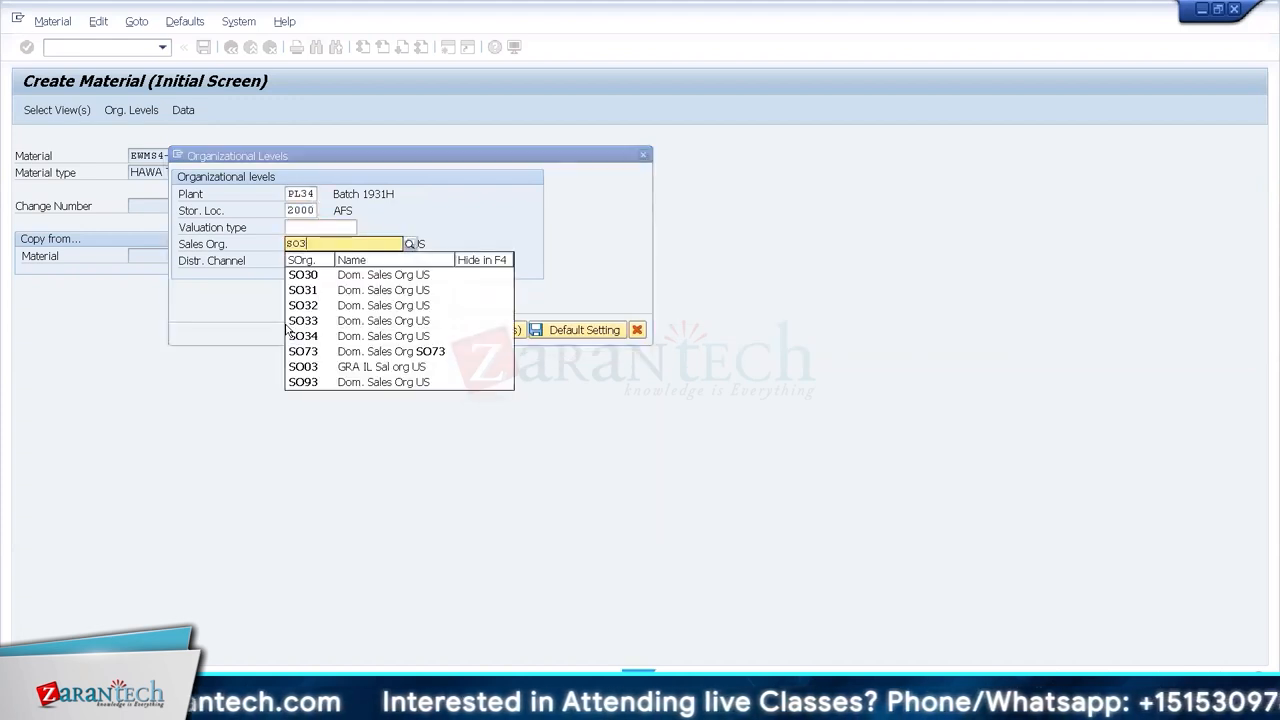
{"action": "type", "text": "4"}
{"action": "key", "text": "Tab"}
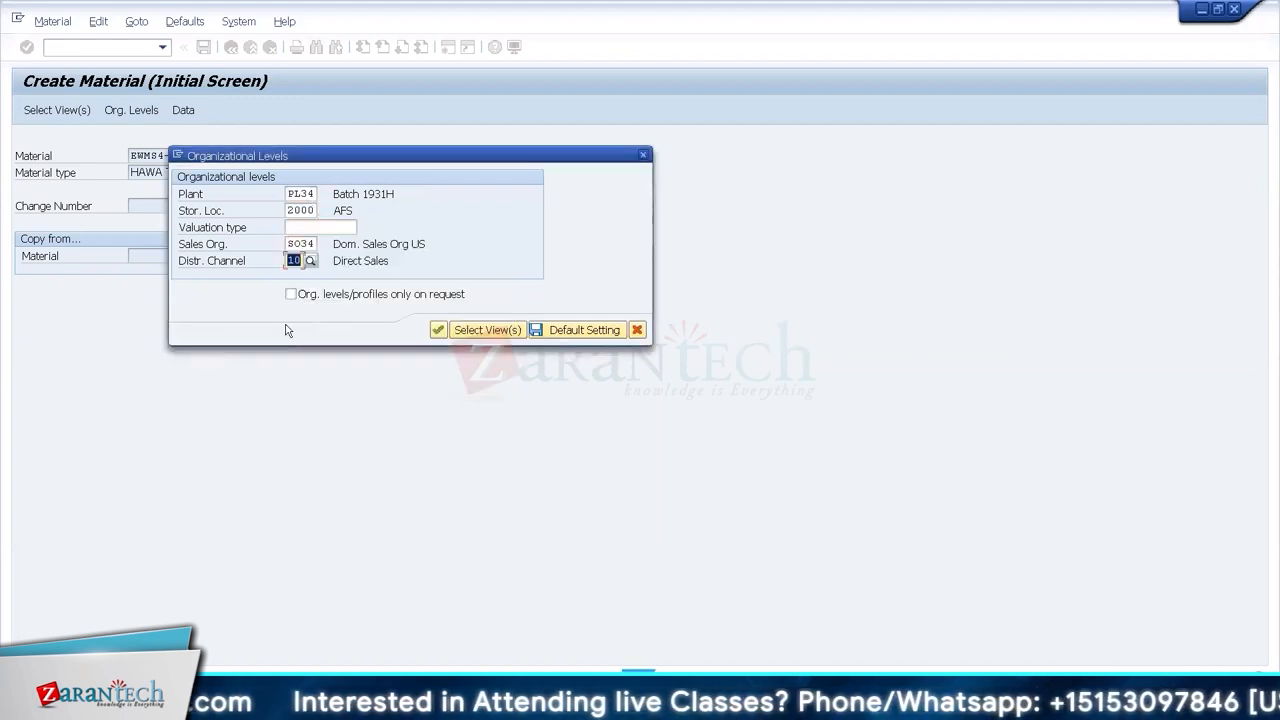
{"action": "key", "text": "Return"}
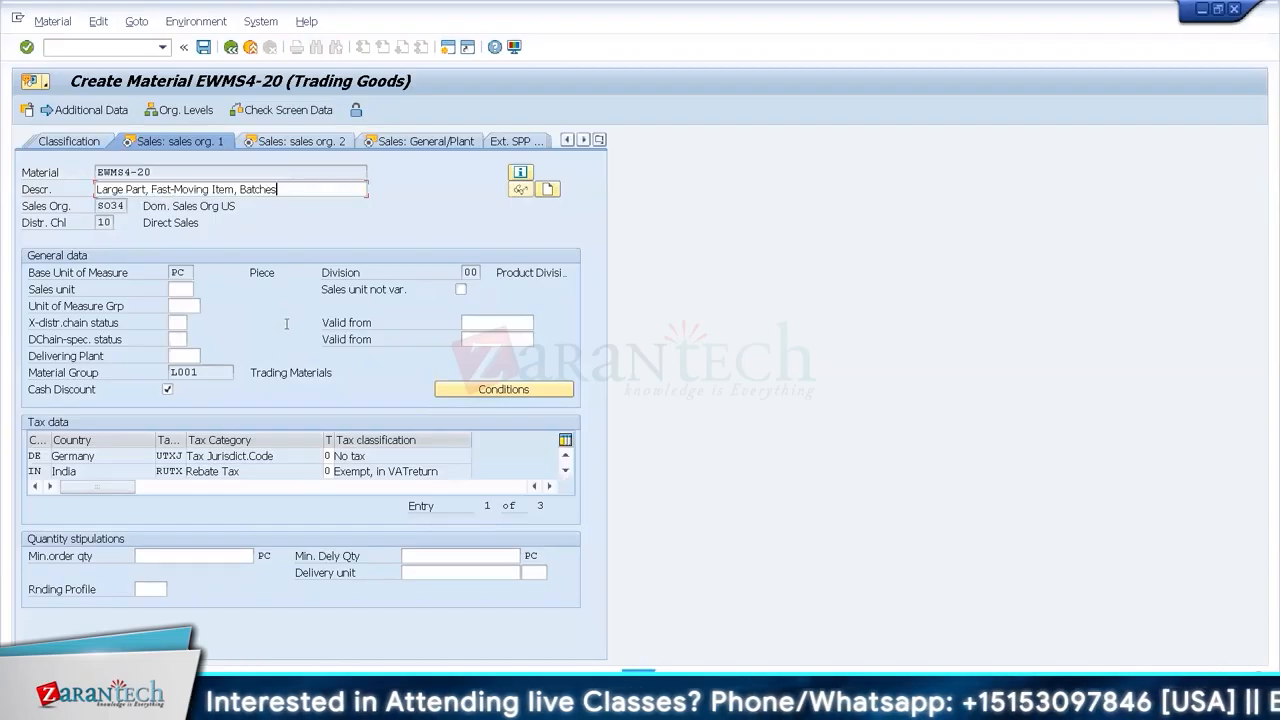
- Accept the sales and purchasing data, enter a valuation class and a standard price of 10.00 USD, and save the material
{"action": "key", "text": "Return"}
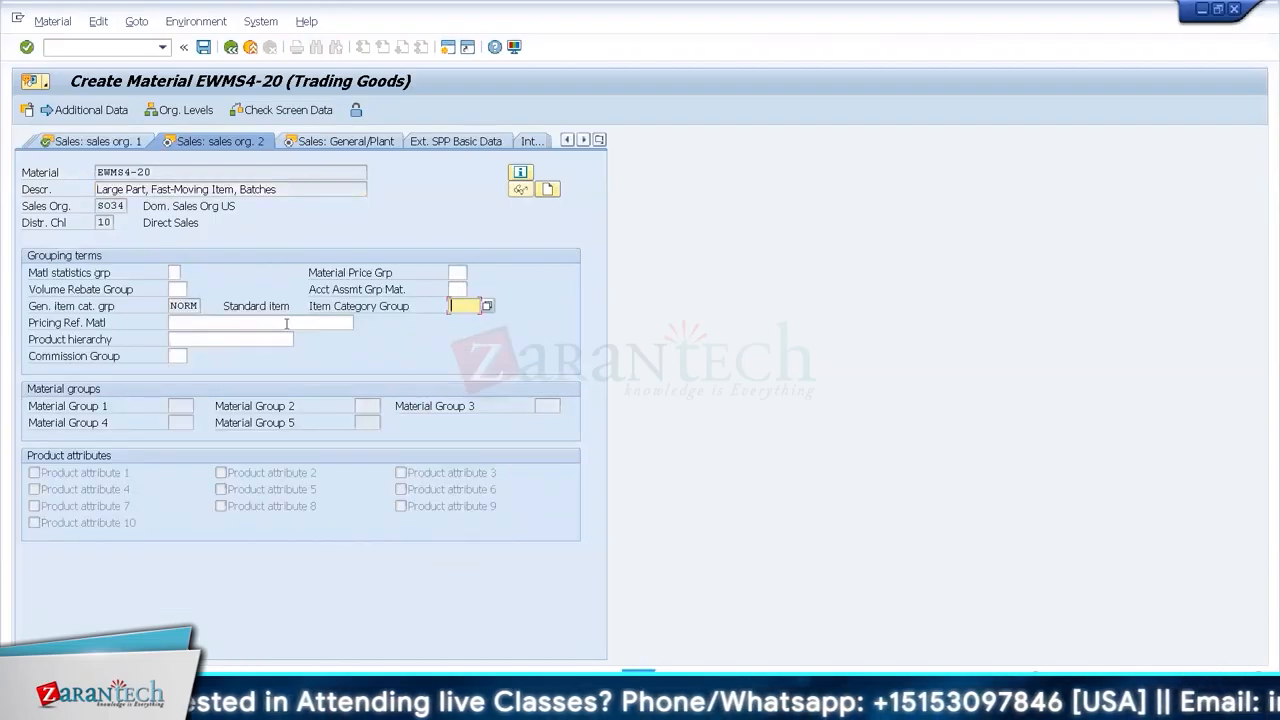
{"action": "key", "text": "Return"}
{"action": "key", "text": "Return"}
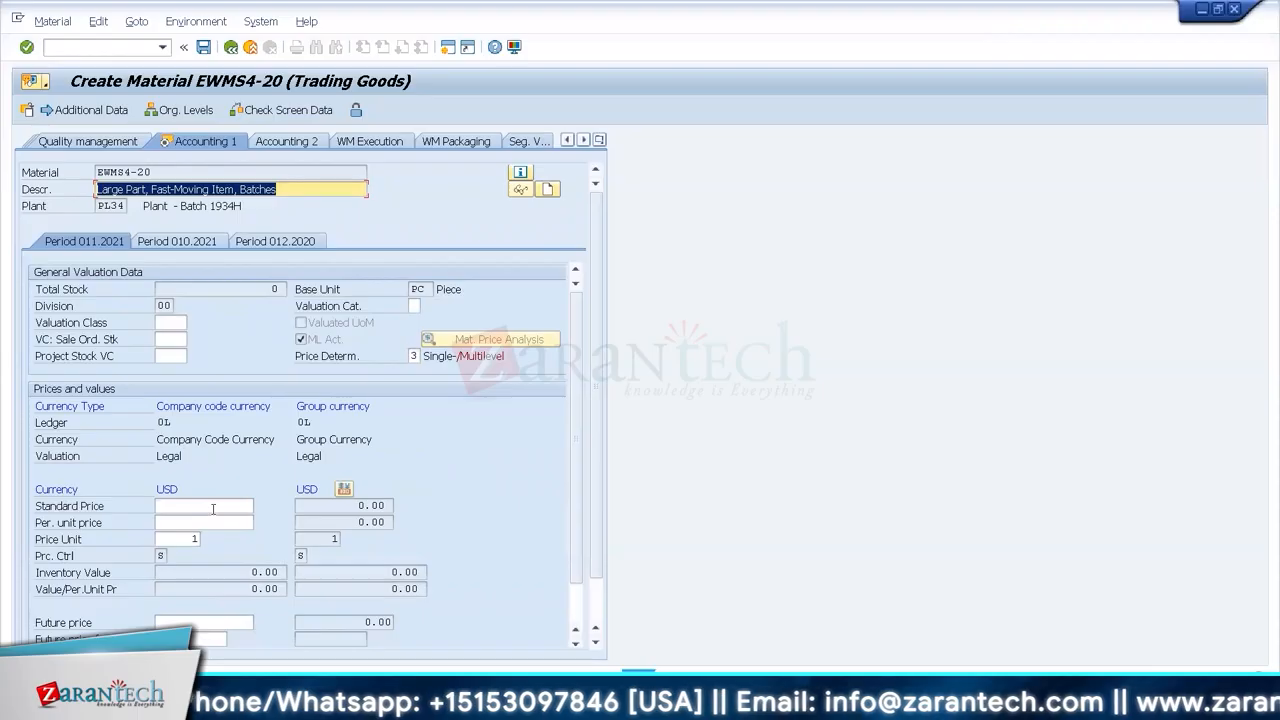
{"action": "left_click", "coordinate": [170, 506]}
{"action": "left_click", "coordinate": [178, 324]}
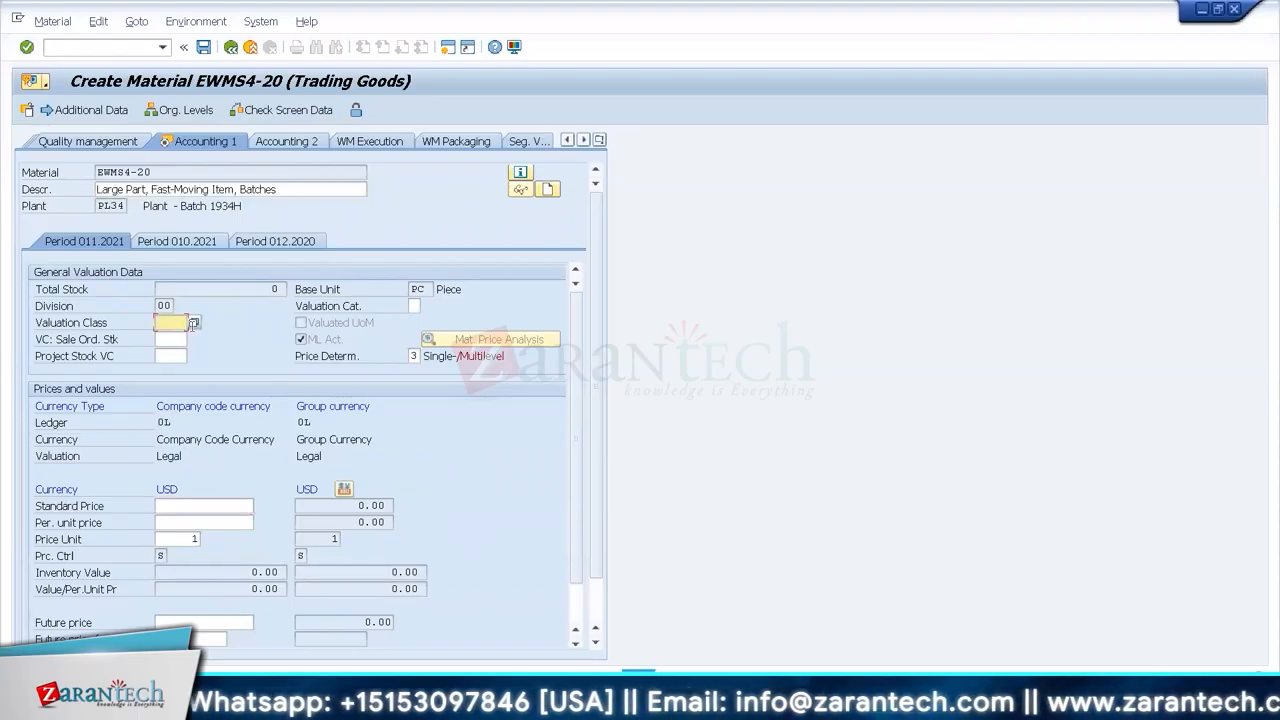
{"action": "left_click", "coordinate": [191, 324]}
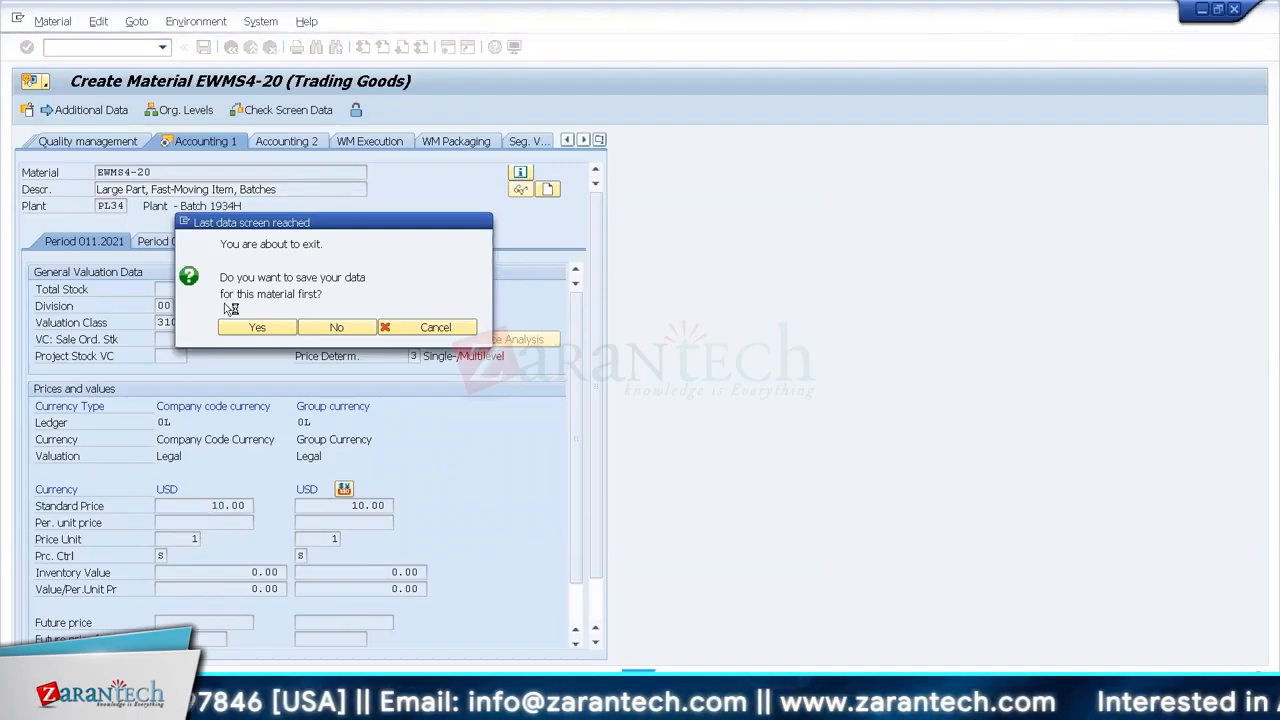
{"action": "key", "text": "Return"}
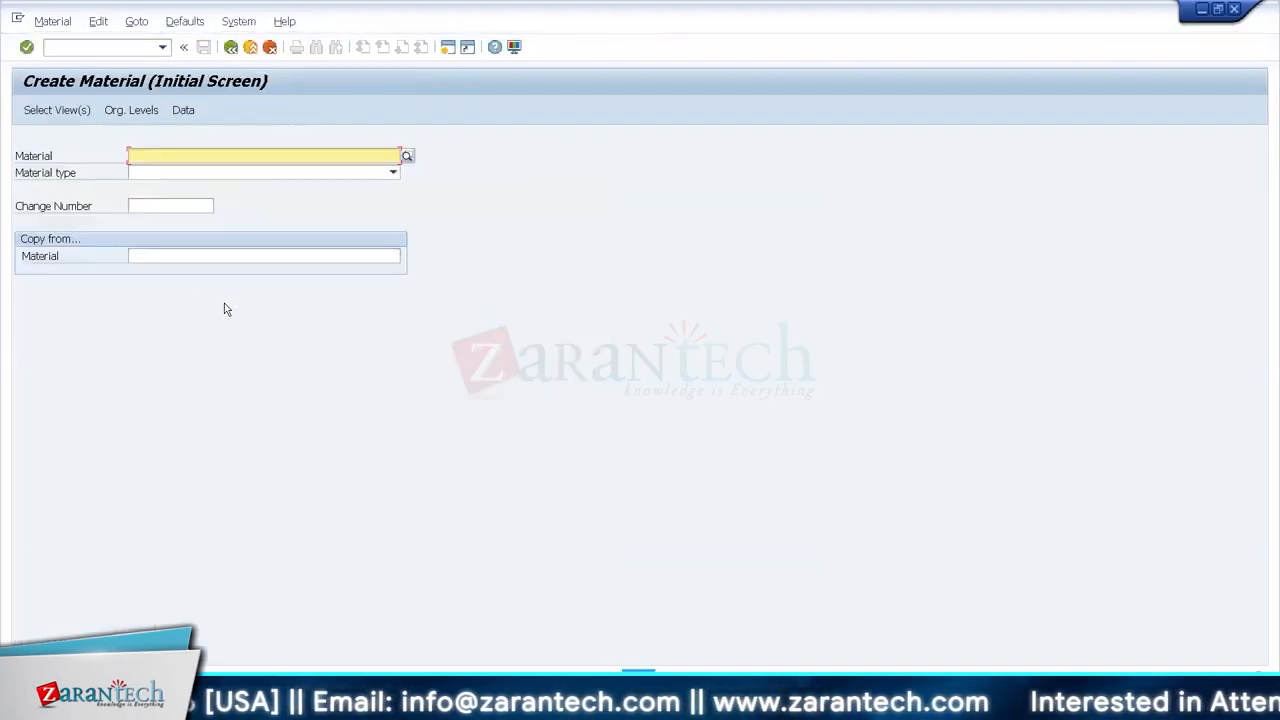
- Add storage location 1000 to material EWMS4-20 in plant PL34 through collective storage location entry and save
{"action": "left_click", "coordinate": [57, 23]}
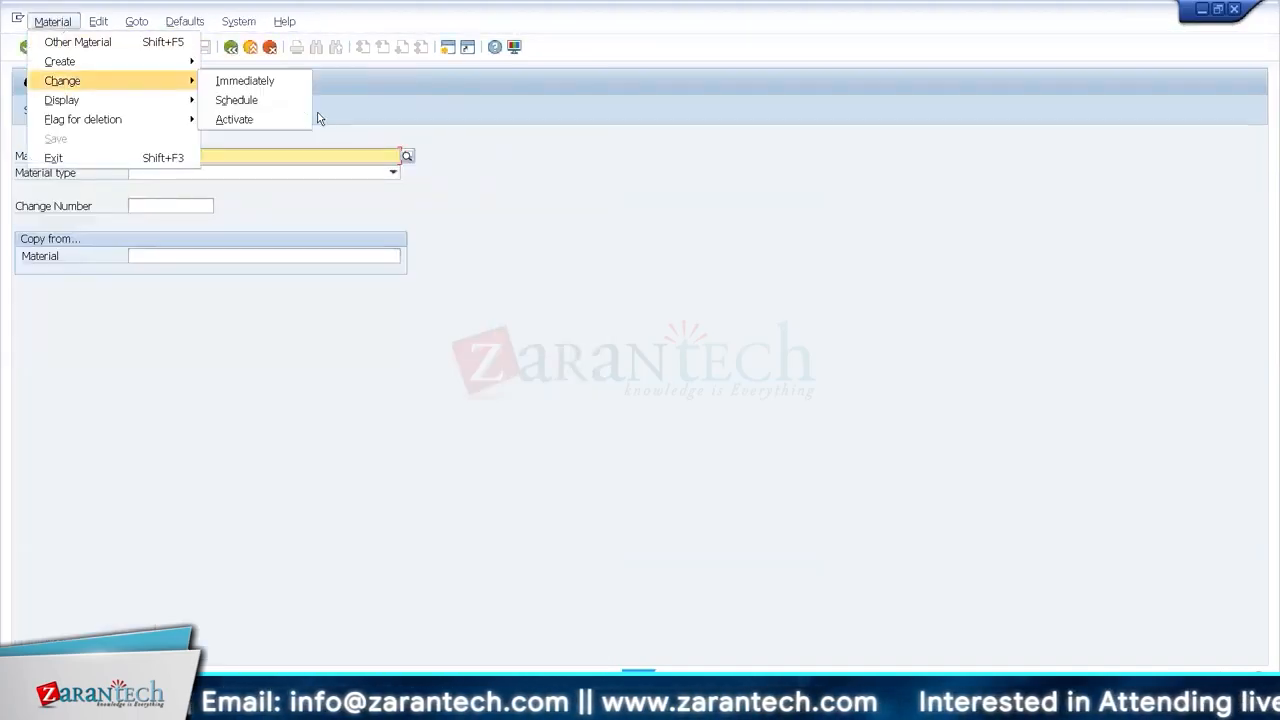
{"action": "left_click", "coordinate": [314, 117]}
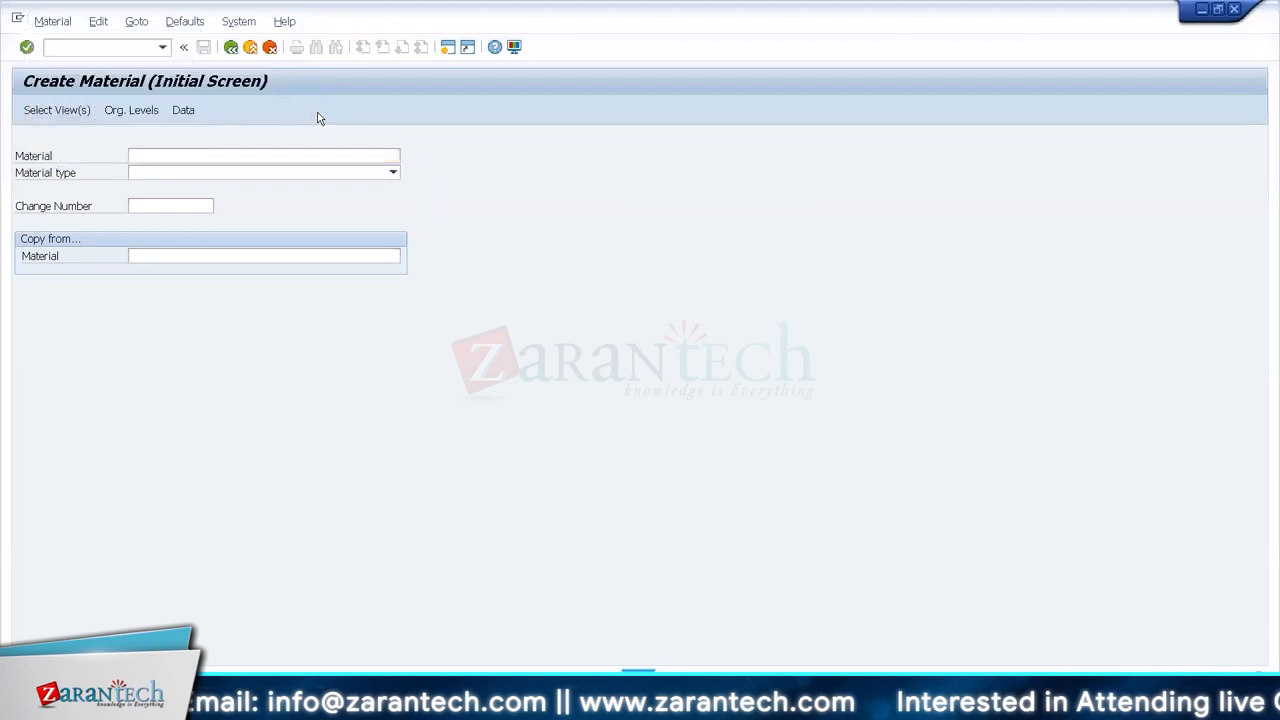
{"action": "left_click", "coordinate": [99, 50]}
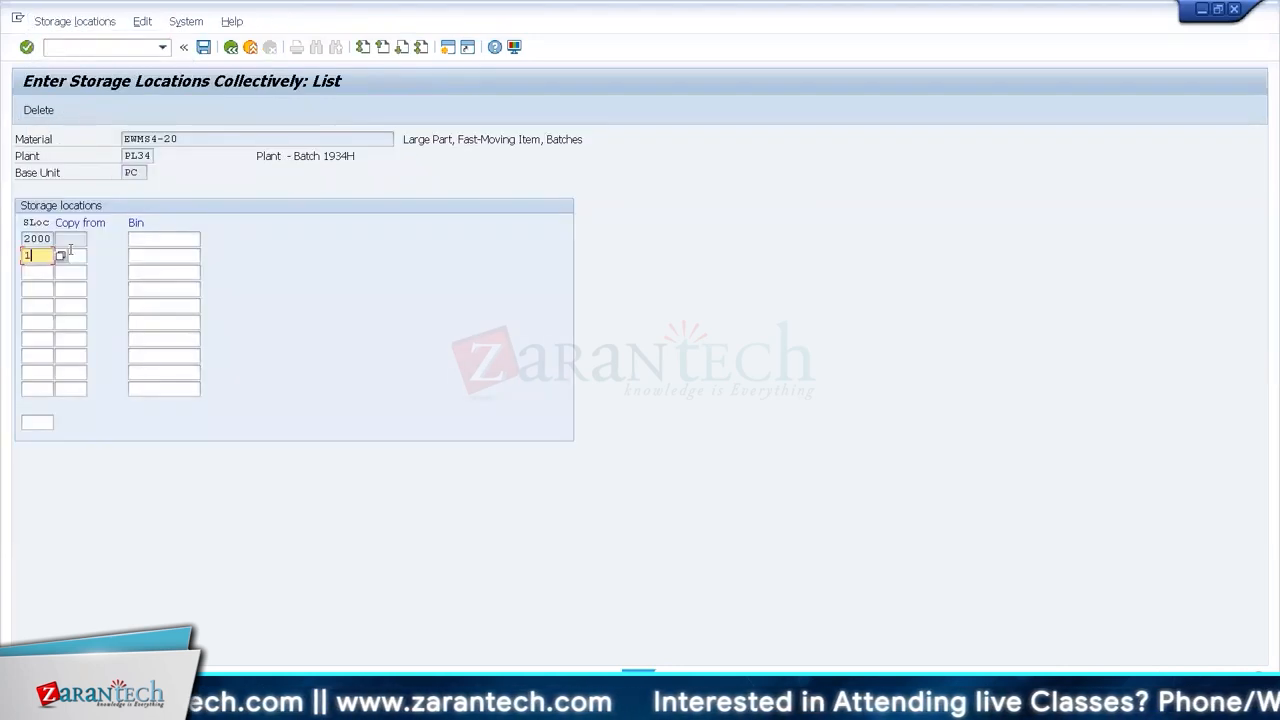
{"action": "type", "text": "1000"}
{"action": "key", "text": "Return"}
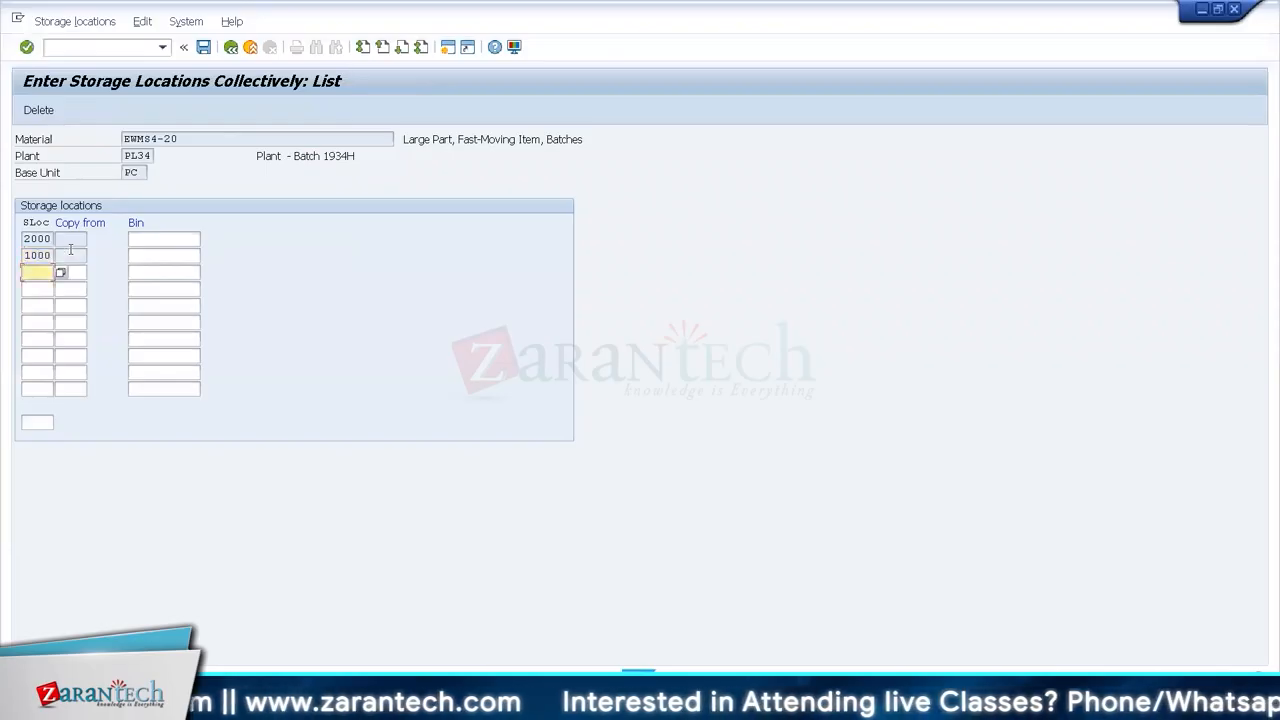
{"action": "key", "text": "ctrl+s"}
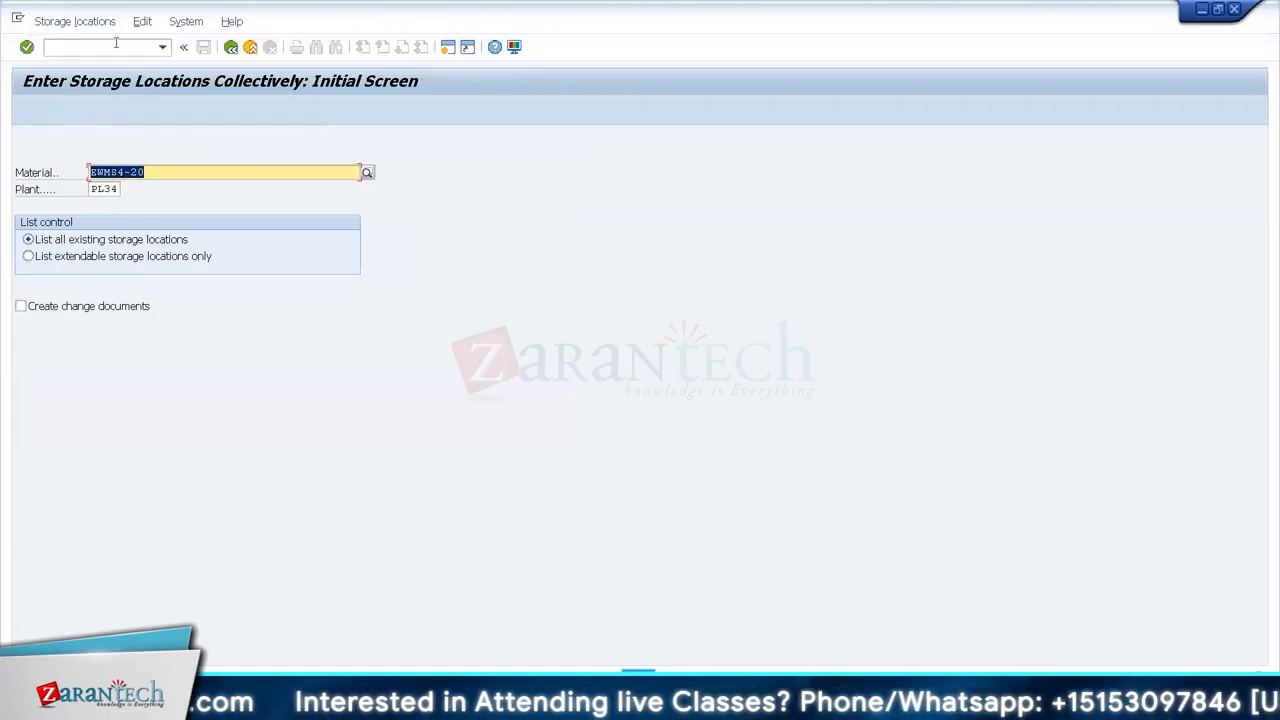
- Display material EWMS4-20 with transaction MM03 and check its classification for batch class type 023
{"action": "left_click", "coordinate": [66, 47]}
{"action": "type", "text": "/nm03"}
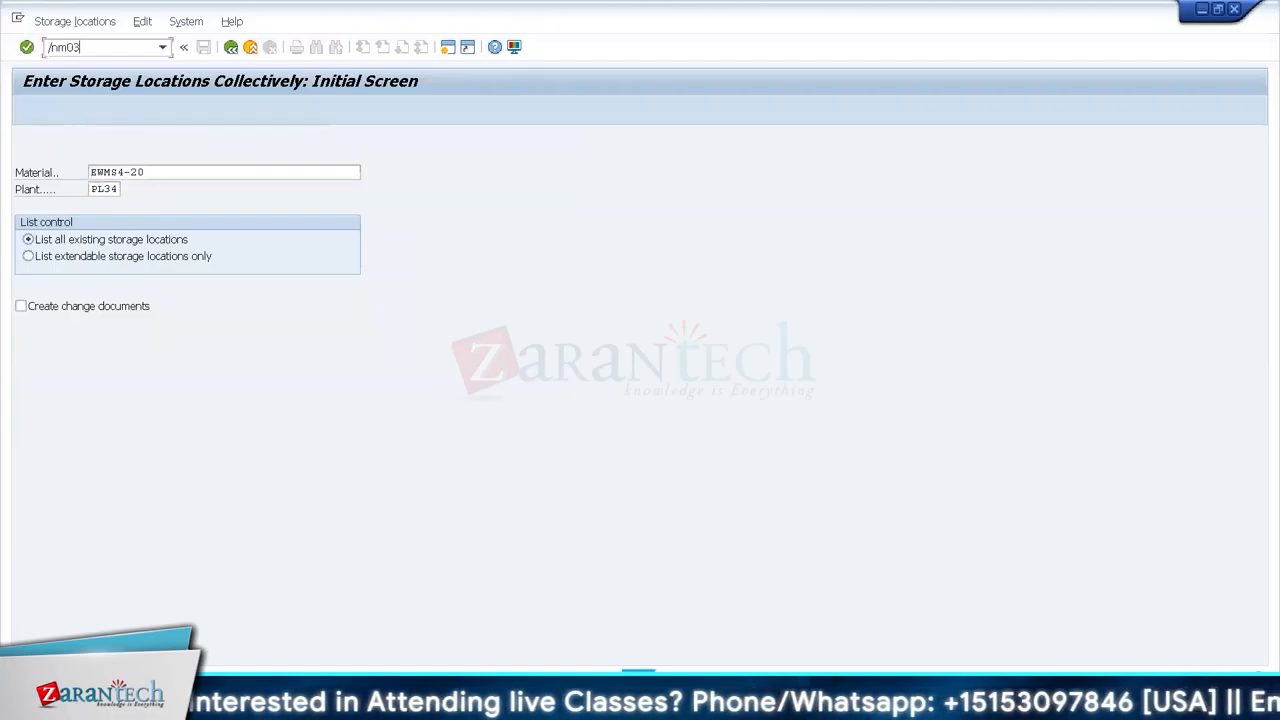
{"action": "key", "text": "Return"}
{"action": "type", "text": "mm"}
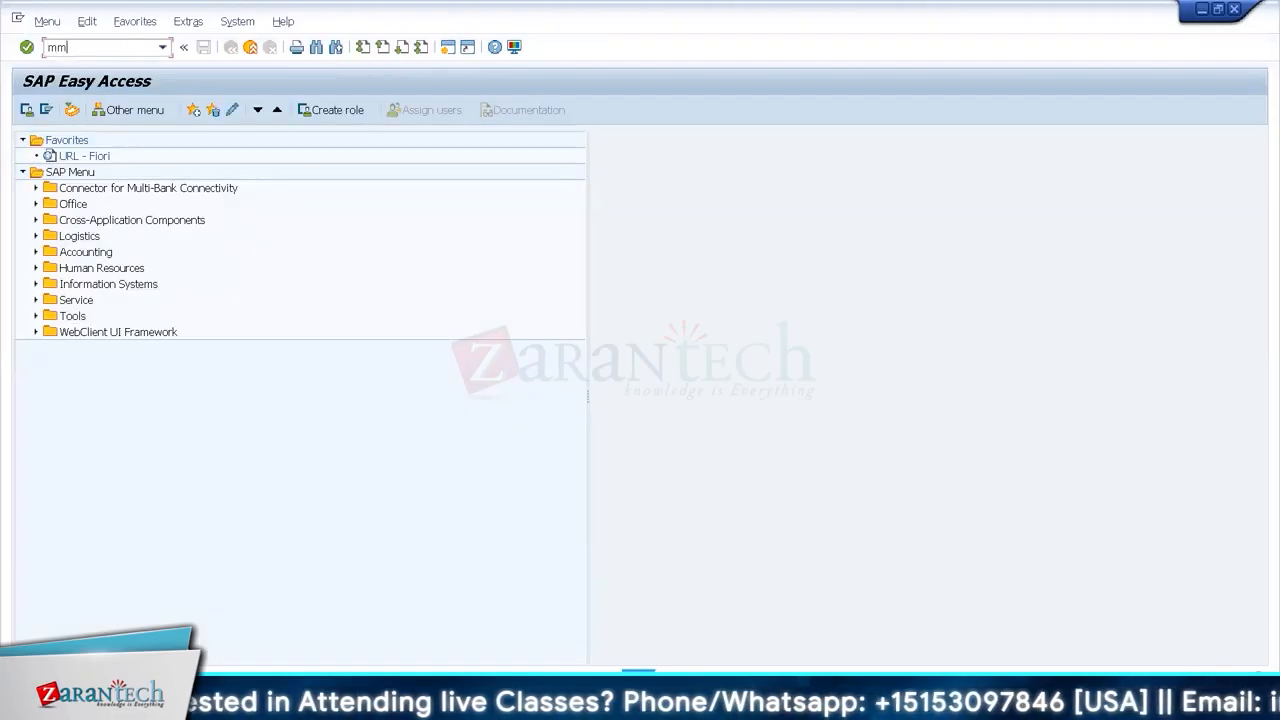
{"action": "type", "text": "03"}
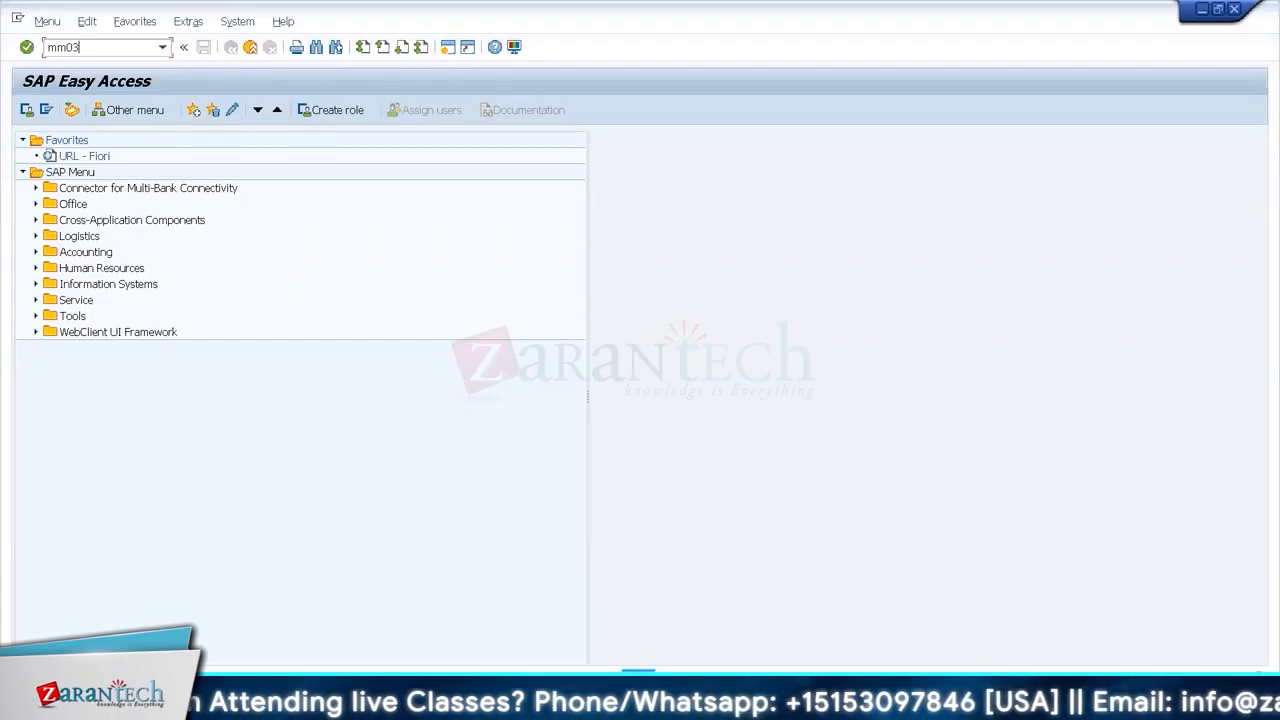
{"action": "key", "text": "Return"}
{"action": "key", "text": "Return"}
{"action": "key", "text": "Return"}
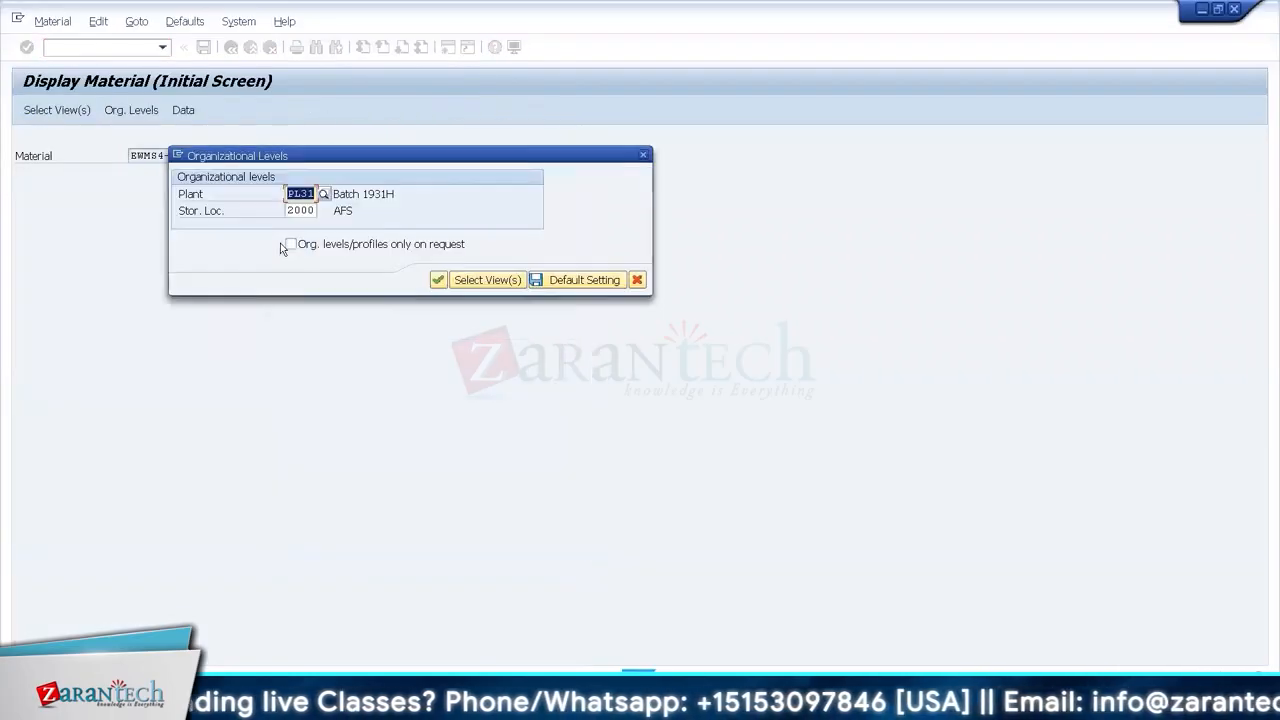
{"action": "key", "text": "Return"}
{"action": "double_click", "coordinate": [492, 307]}
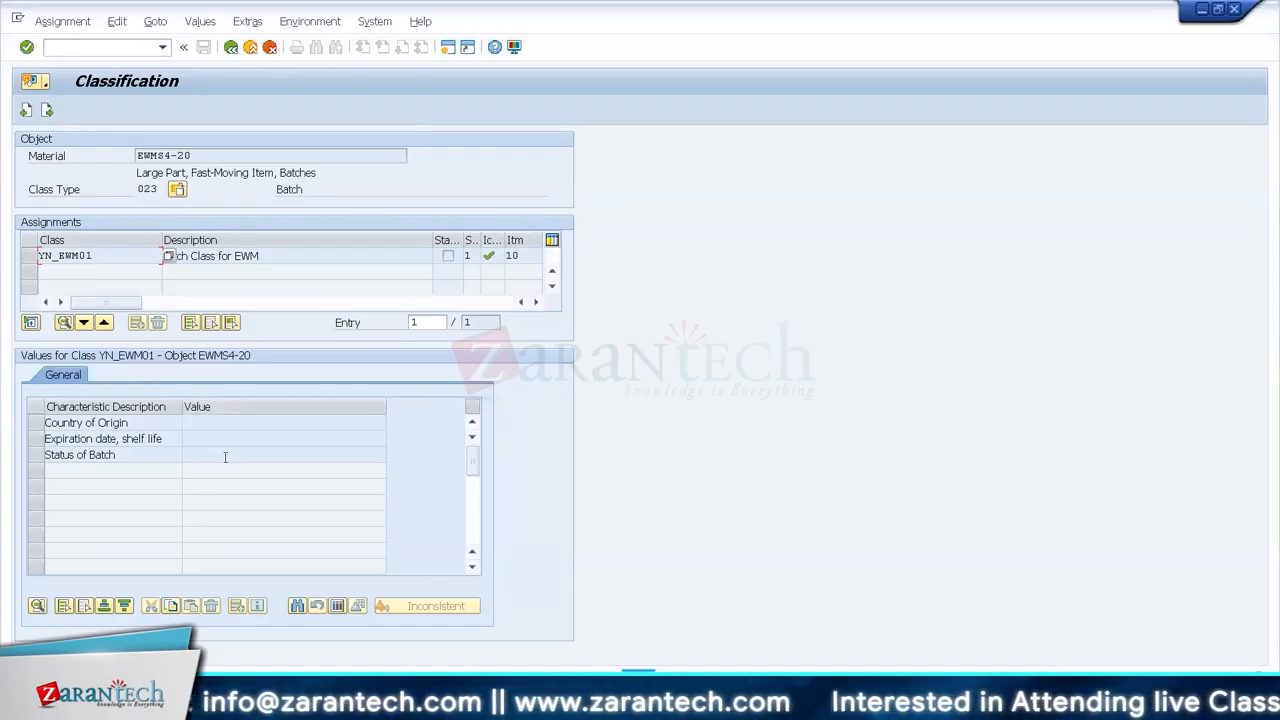
- Start transaction /n/scwm/mat1 in a new session and open the warehouse data of product EWMS4-20 in warehouse WH34 for maintenance
{"action": "left_click", "coordinate": [450, 51]}
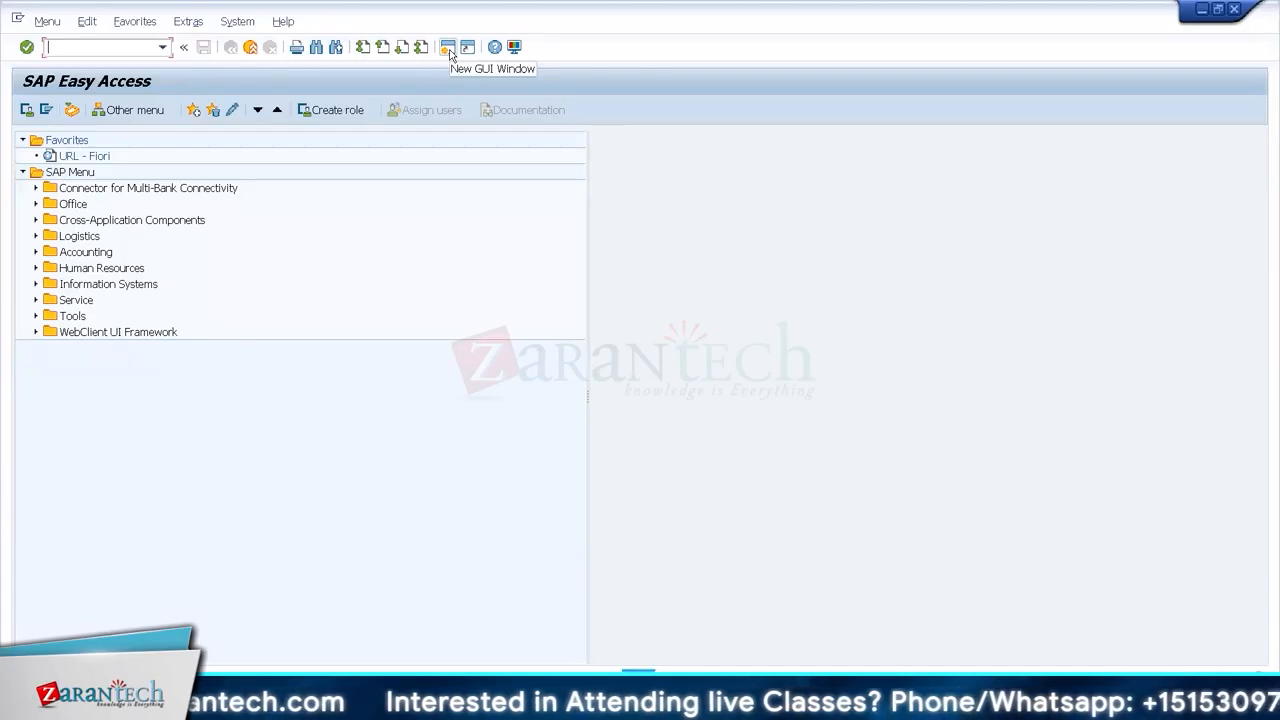
{"action": "key", "text": "alt+Tab"}
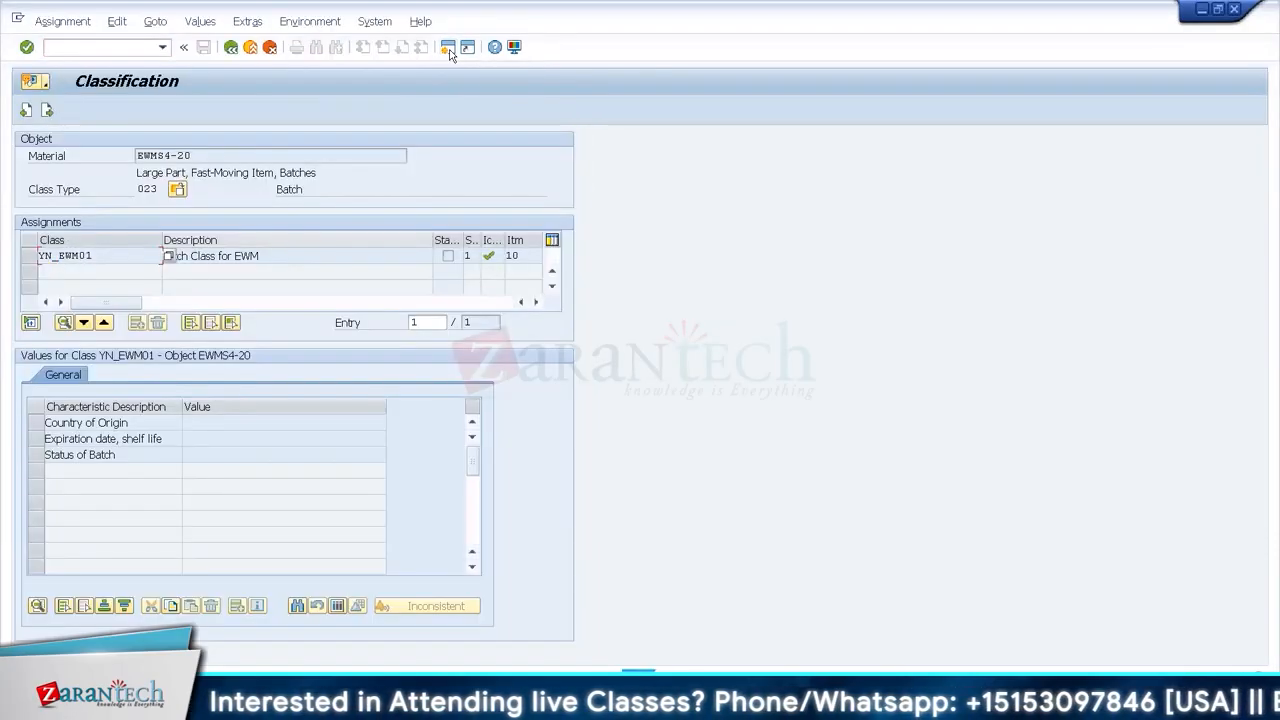
{"action": "left_click", "coordinate": [448, 50]}
{"action": "type", "text": "/n/scwm/mat1"}
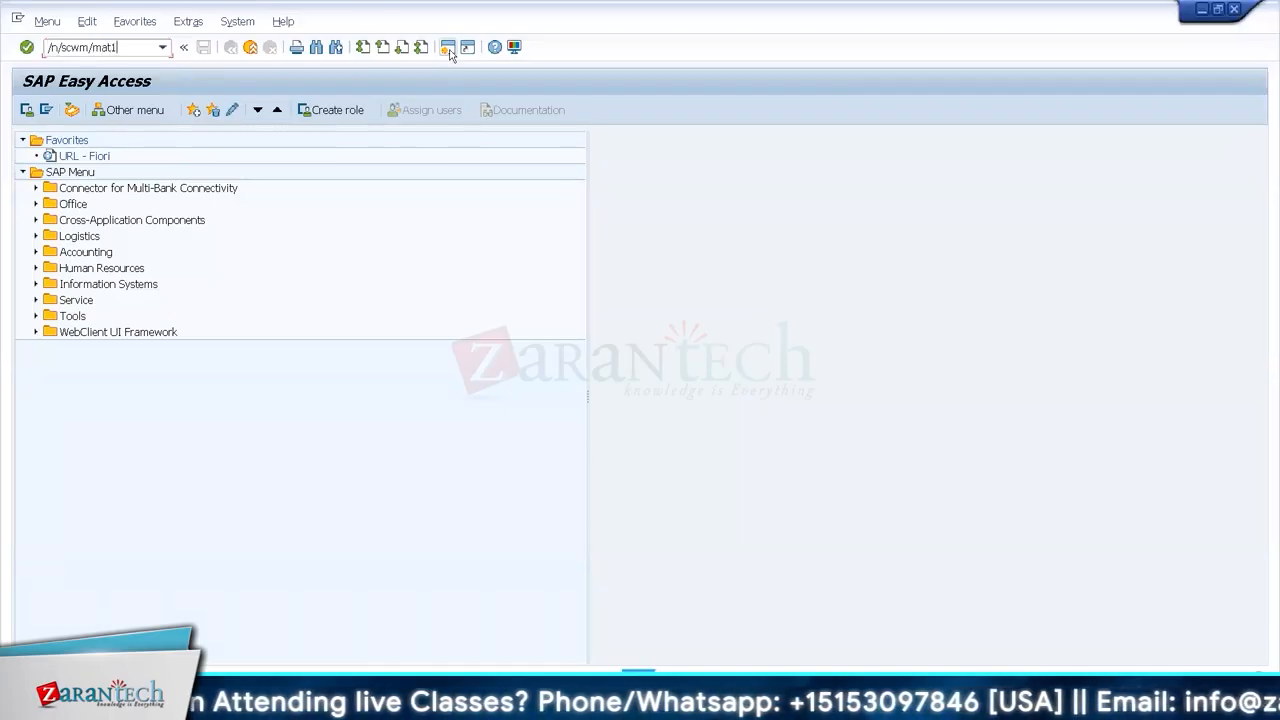
{"action": "key", "text": "Return"}
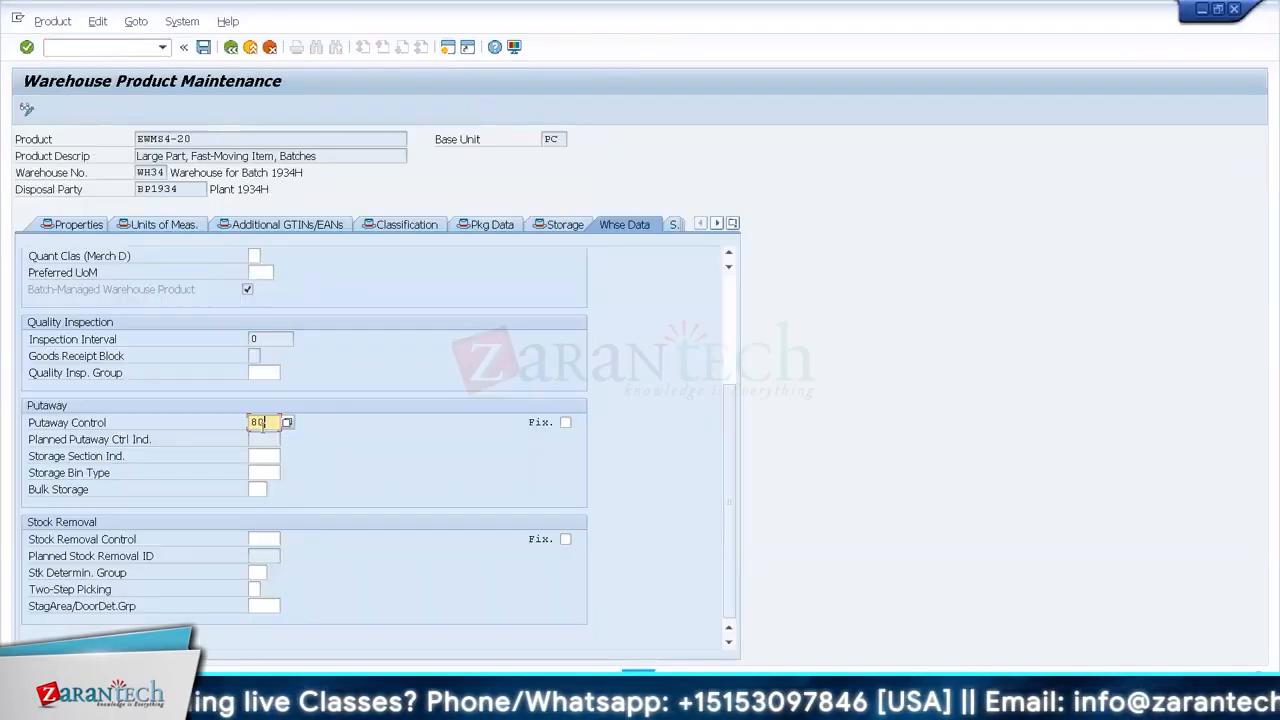
- Try 8003 as the putaway control of the warehouse product
{"action": "type", "text": "05"}
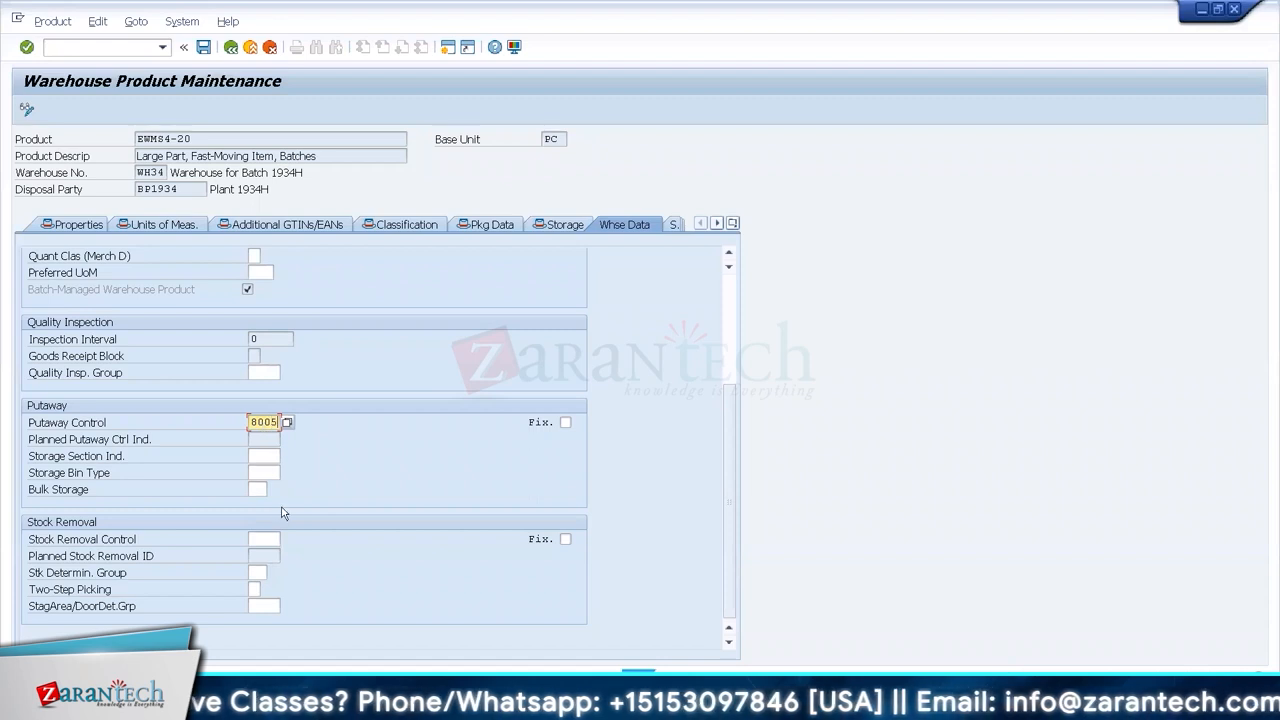
{"action": "key", "text": "BackSpace"}
{"action": "type", "text": "3"}
{"action": "left_click", "coordinate": [267, 539]}
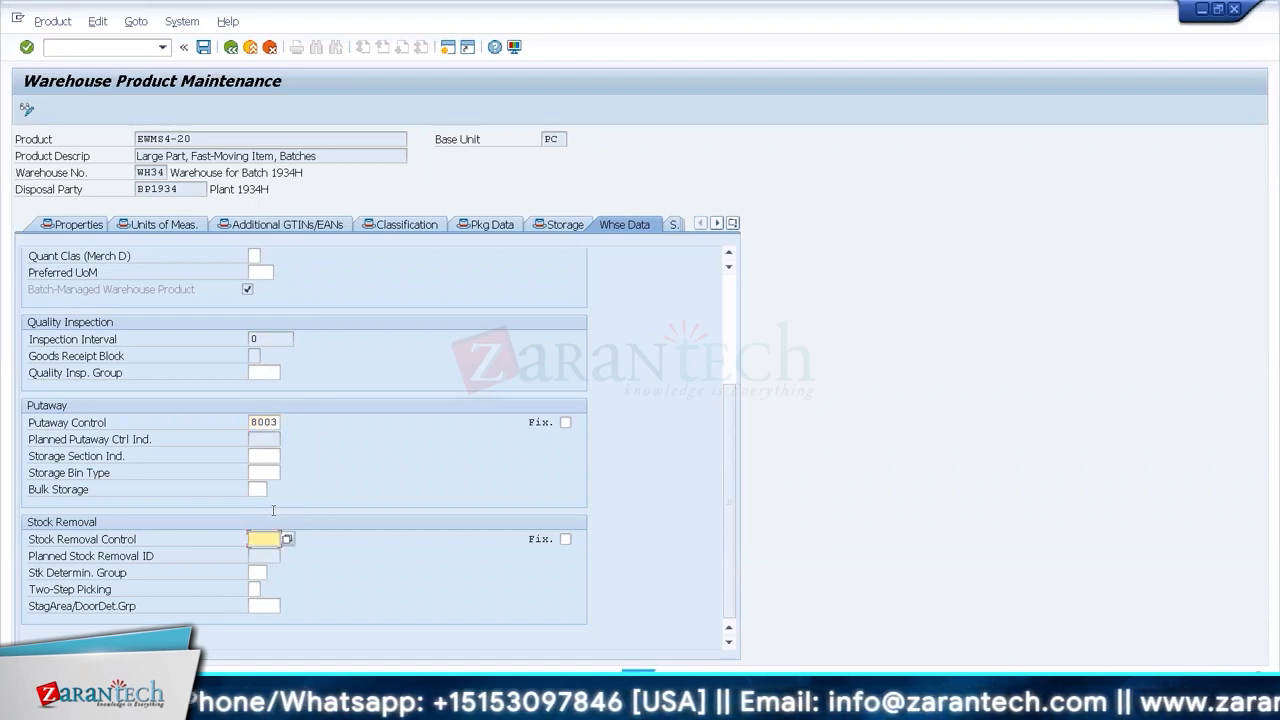
- Set the putaway control to OPEN and check the stock removal controls available for warehouse WH34
{"action": "left_click", "coordinate": [264, 422]}
{"action": "left_click", "coordinate": [287, 422]}
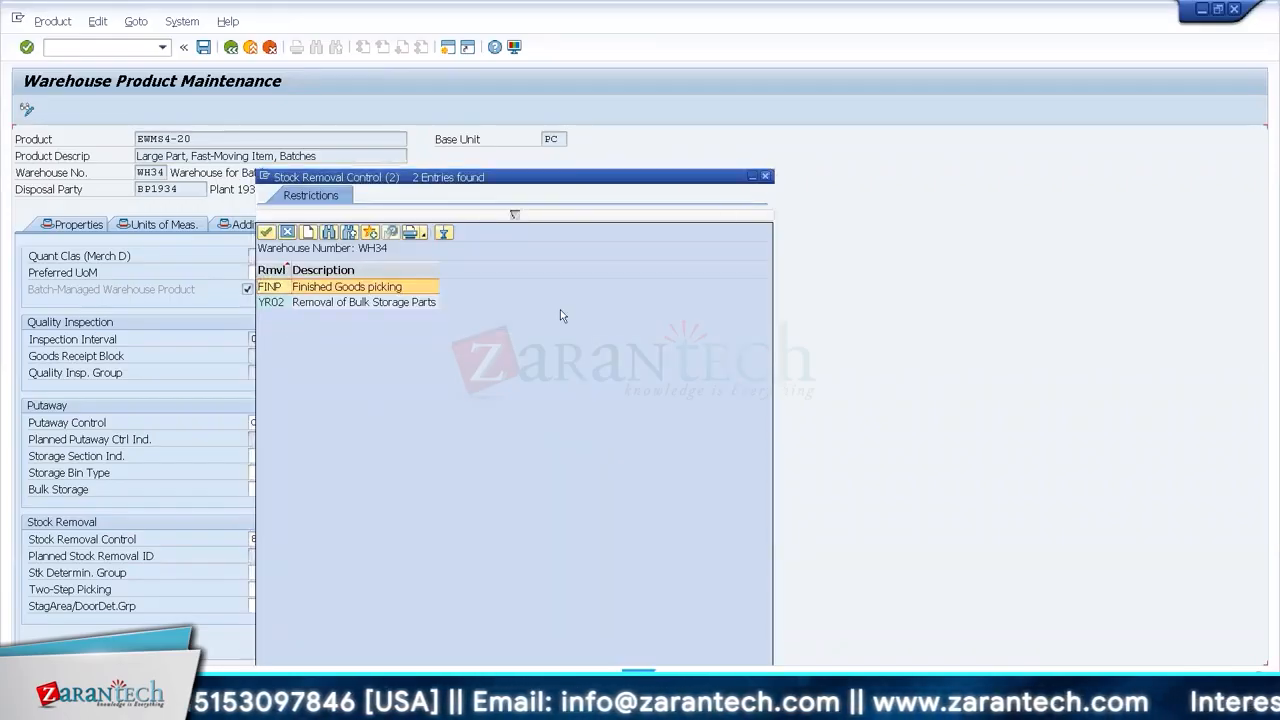
{"action": "left_click", "coordinate": [765, 176]}
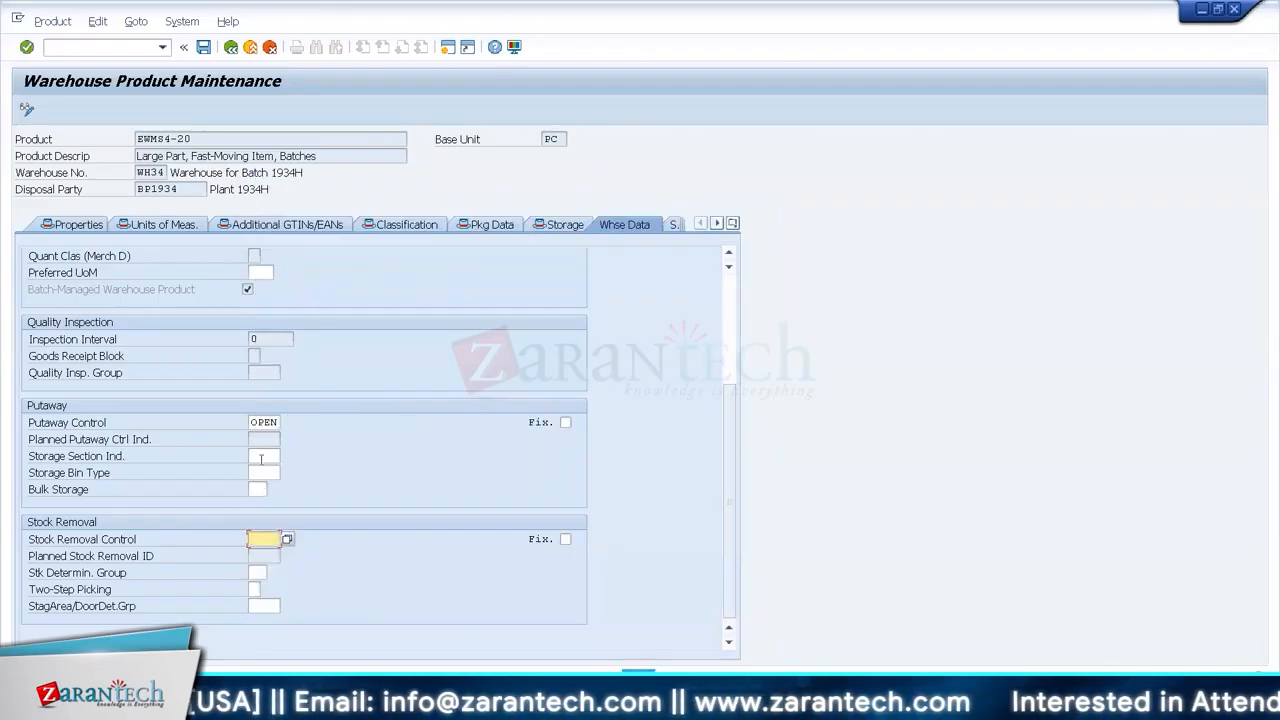
- Set the storage section indicator to C001, save the warehouse product and leave the transaction
{"action": "left_click", "coordinate": [261, 457]}
{"action": "type", "text": "C001"}
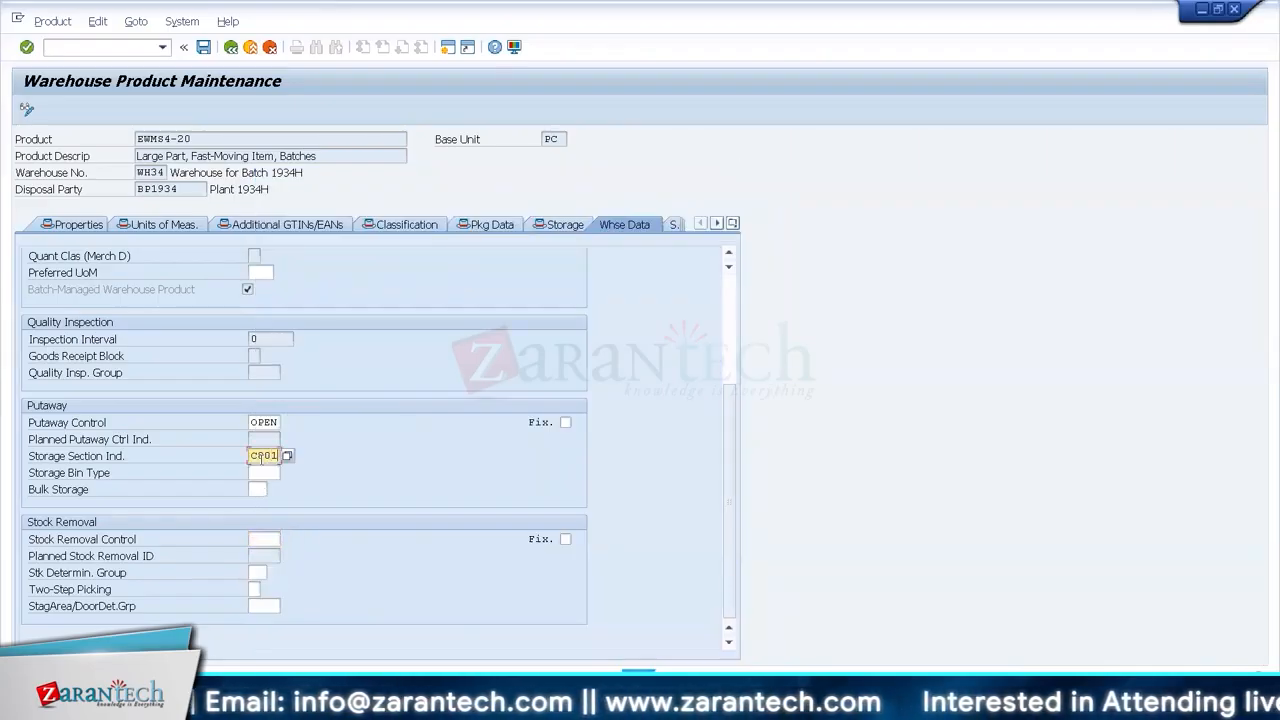
{"action": "key", "text": "Return"}
{"action": "left_click", "coordinate": [250, 47]}
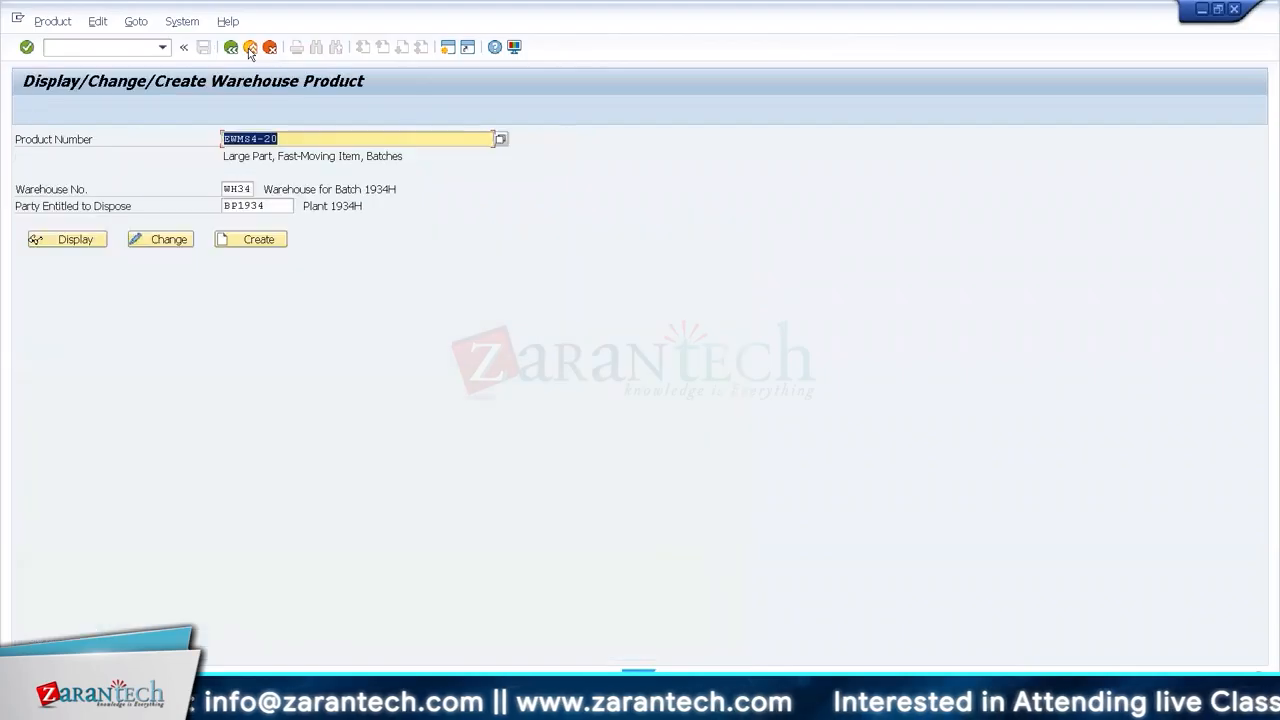
{"action": "left_click", "coordinate": [250, 47]}
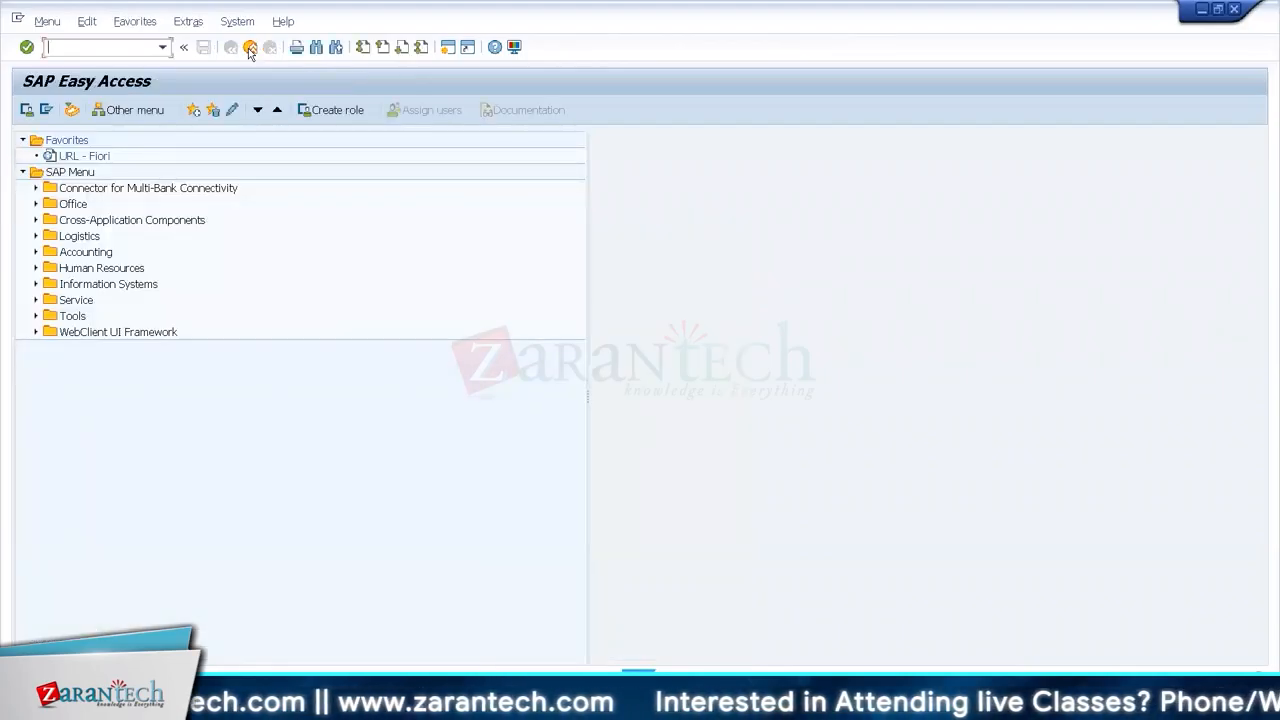
{"action": "key", "text": "alt+Tab"}
{"action": "key", "text": "alt+Tab"}
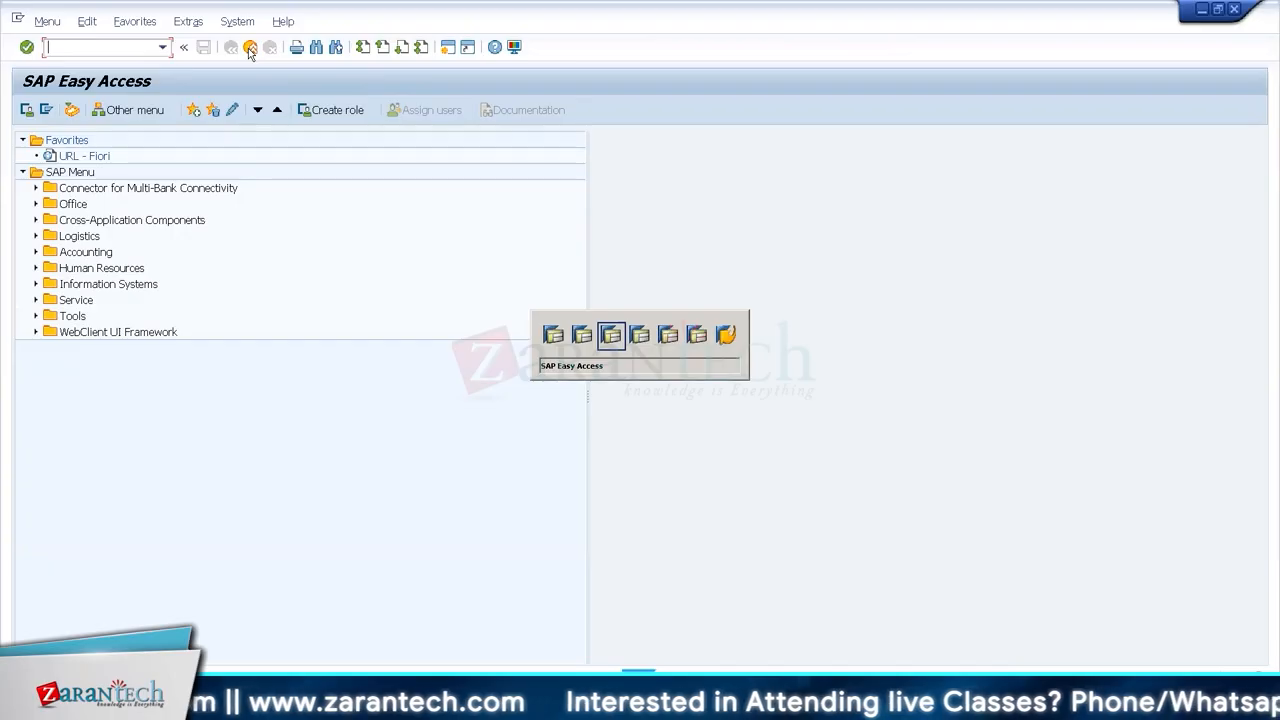
{"action": "key", "text": "alt+Tab"}
{"action": "key", "text": "alt+Tab"}
{"action": "key", "text": "alt+Tab"}
{"action": "key", "text": "alt+Tab"}
{"action": "key", "text": "alt+Tab"}
{"action": "key", "text": "alt+Tab"}
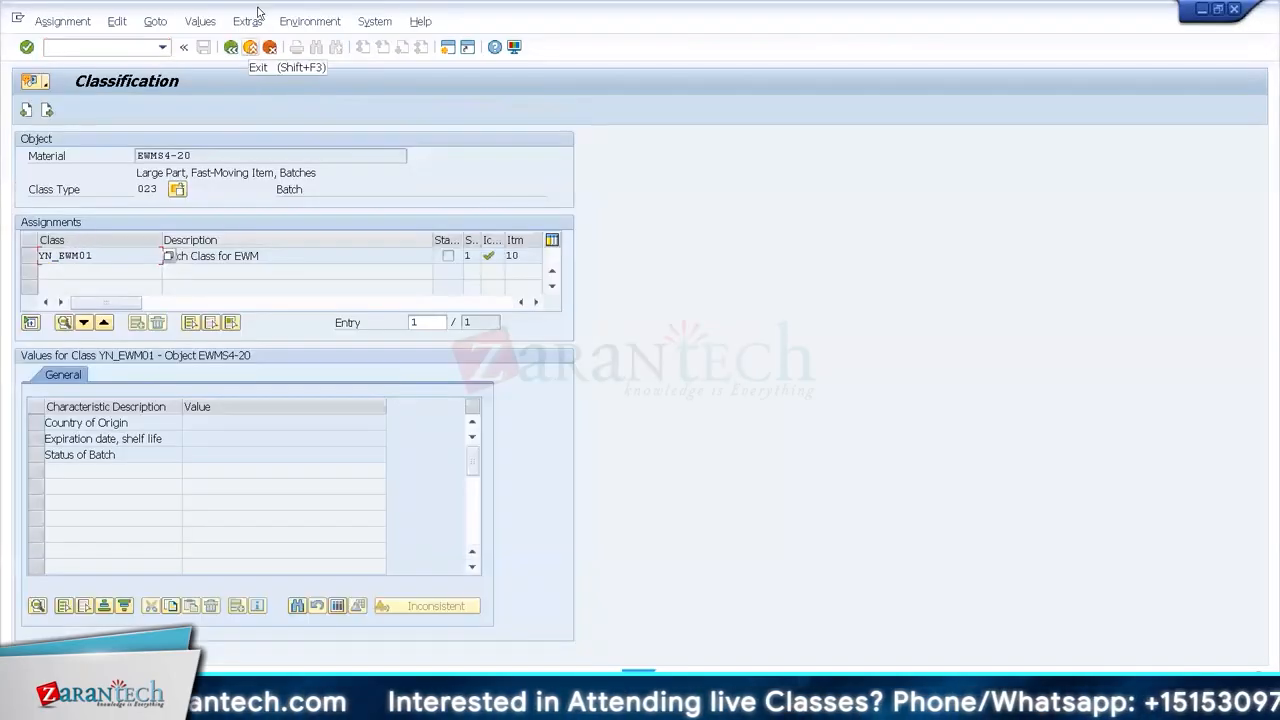
- Reopen product EWMS4-20 for warehouse WH34 in change mode with transaction /n/scwm/mat1
{"action": "key", "text": "alt+Tab"}
{"action": "type", "text": "/n/sc"}
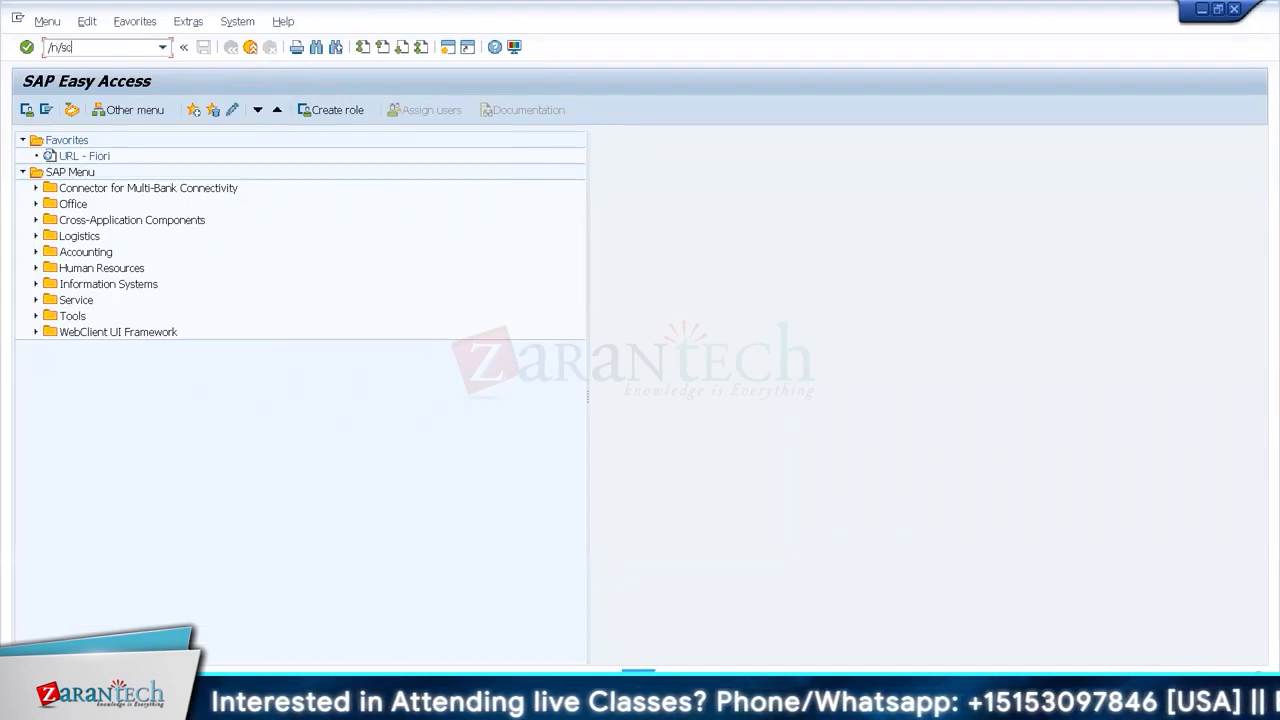
{"action": "type", "text": "wm/mat1"}
{"action": "key", "text": "Return"}
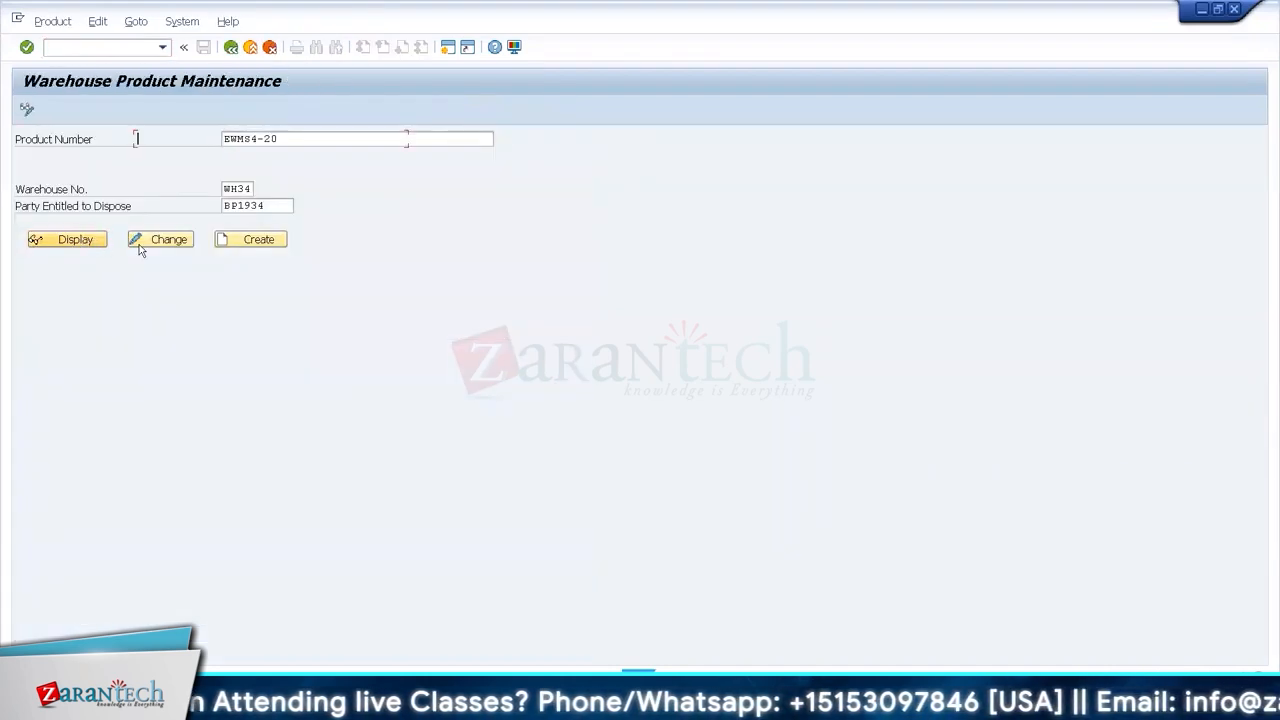
{"action": "left_click", "coordinate": [152, 237]}
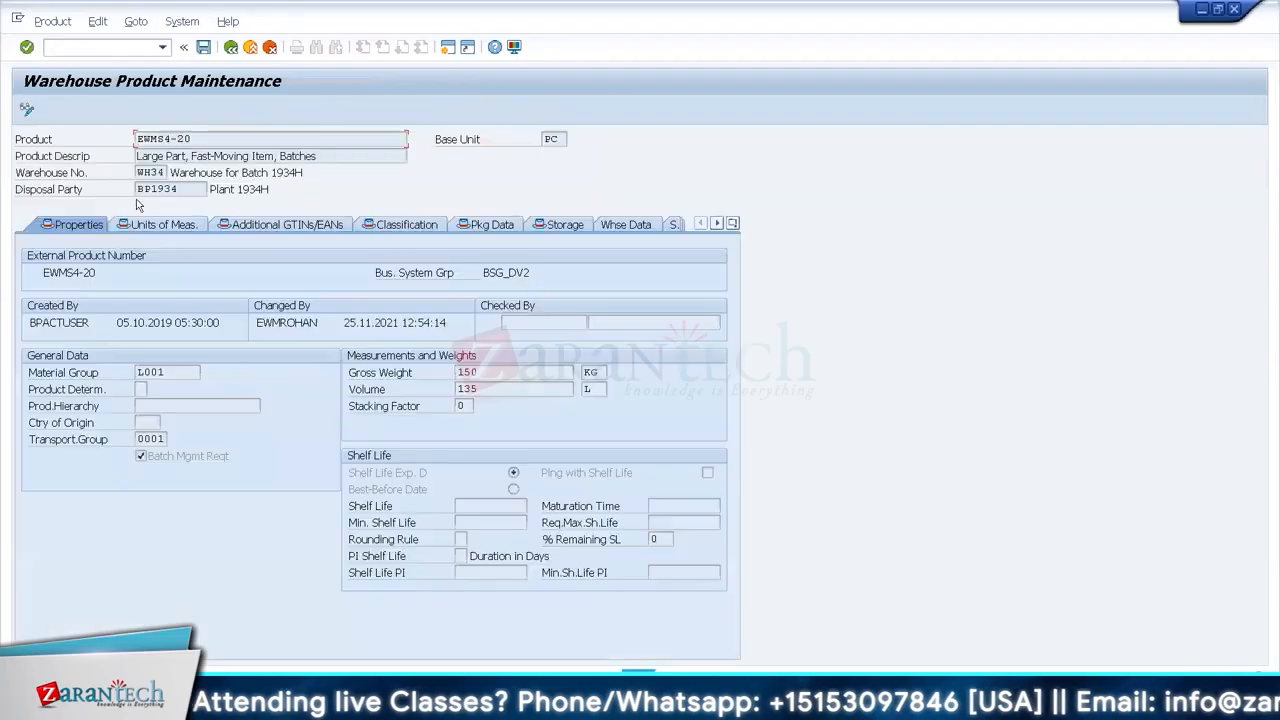
- Review the classification, packaging and warehouse data of product EWMS4-20, returning to its classification
{"action": "left_click", "coordinate": [408, 228]}
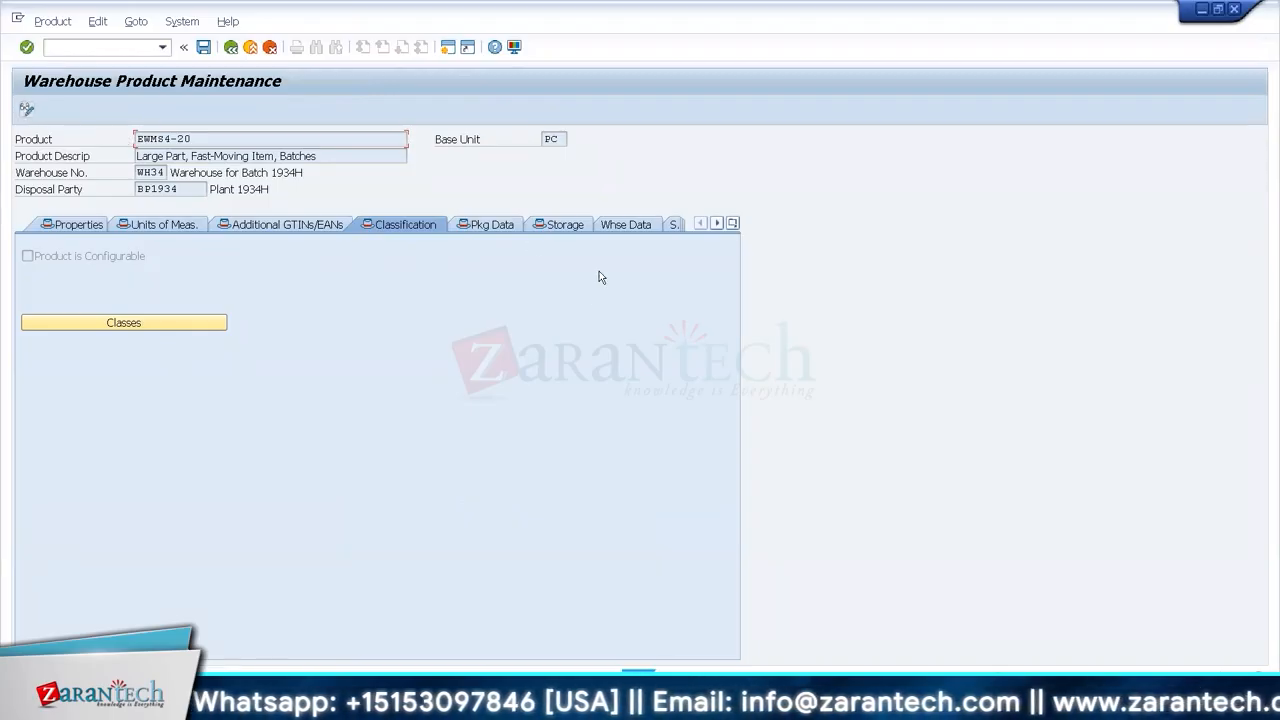
{"action": "left_click", "coordinate": [492, 225]}
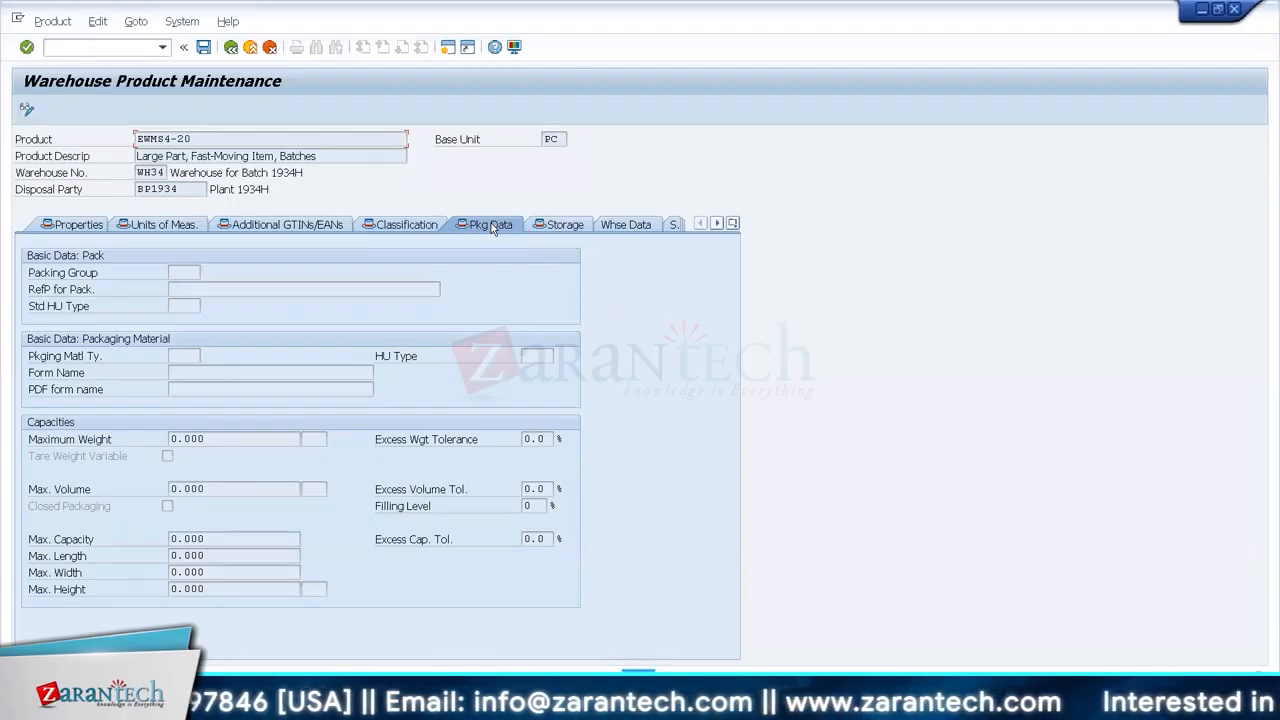
{"action": "left_click", "coordinate": [404, 222]}
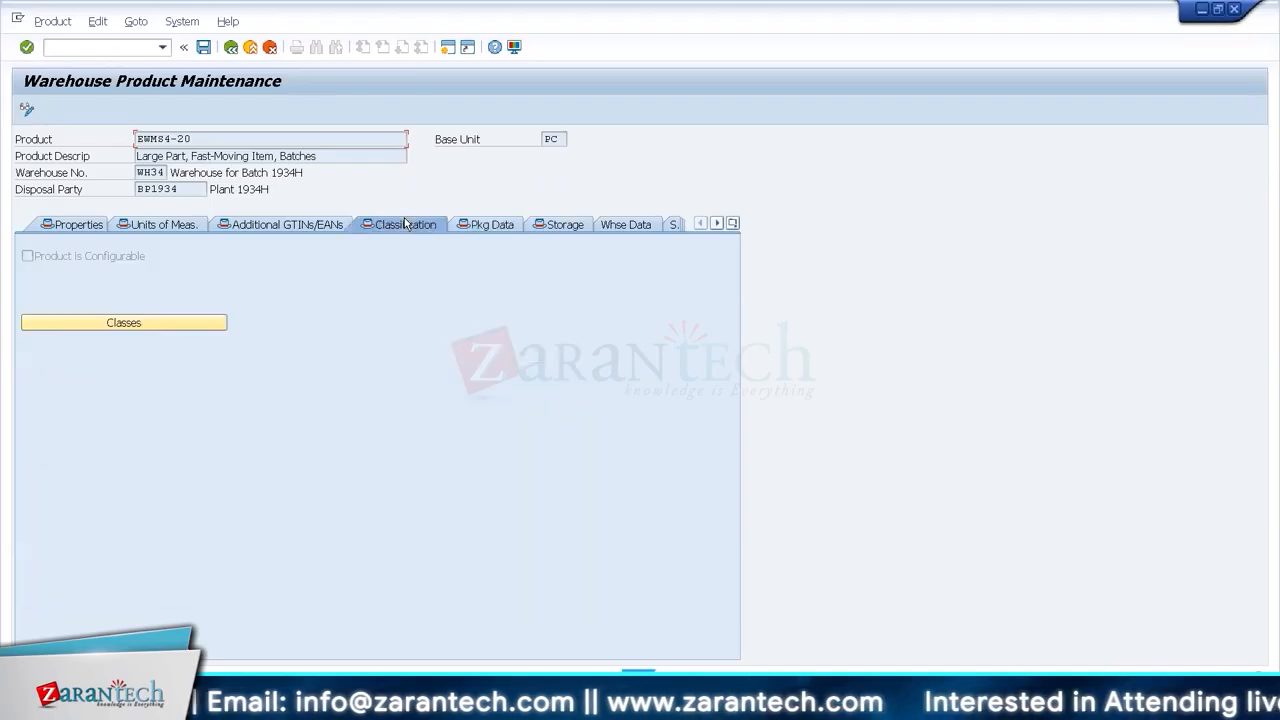
{"action": "left_click", "coordinate": [625, 224]}
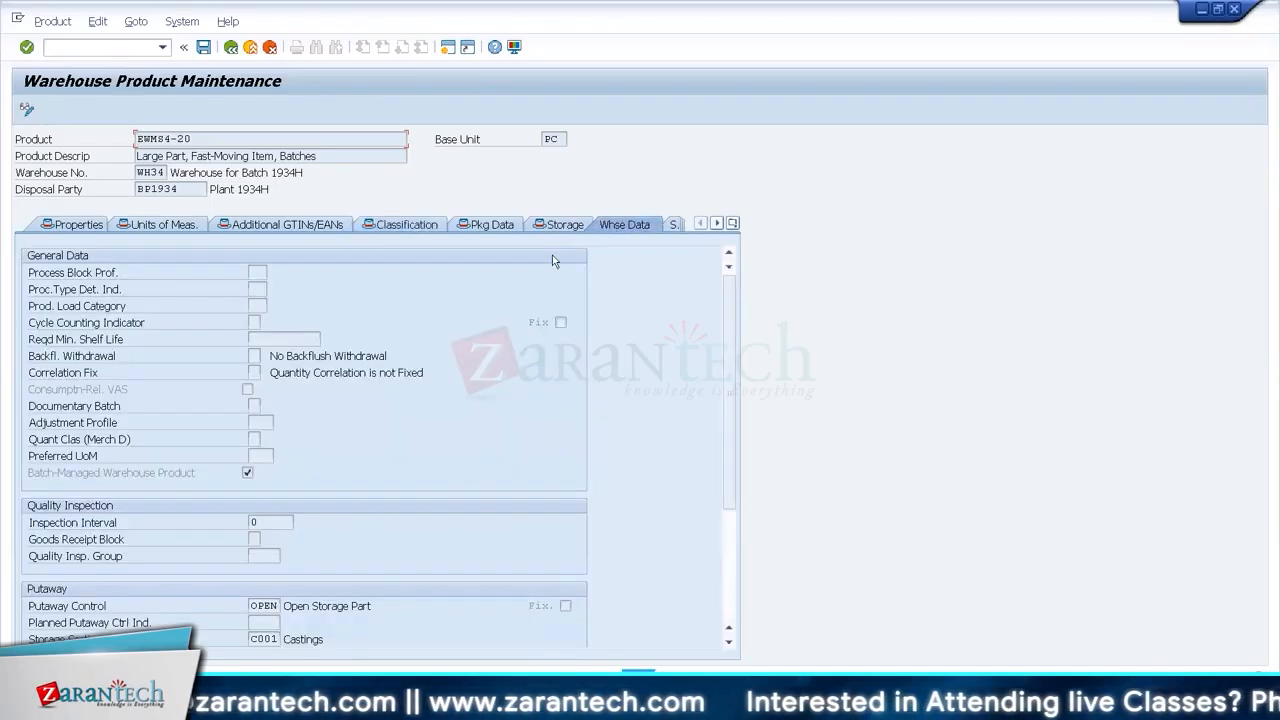
{"action": "left_click", "coordinate": [432, 228]}
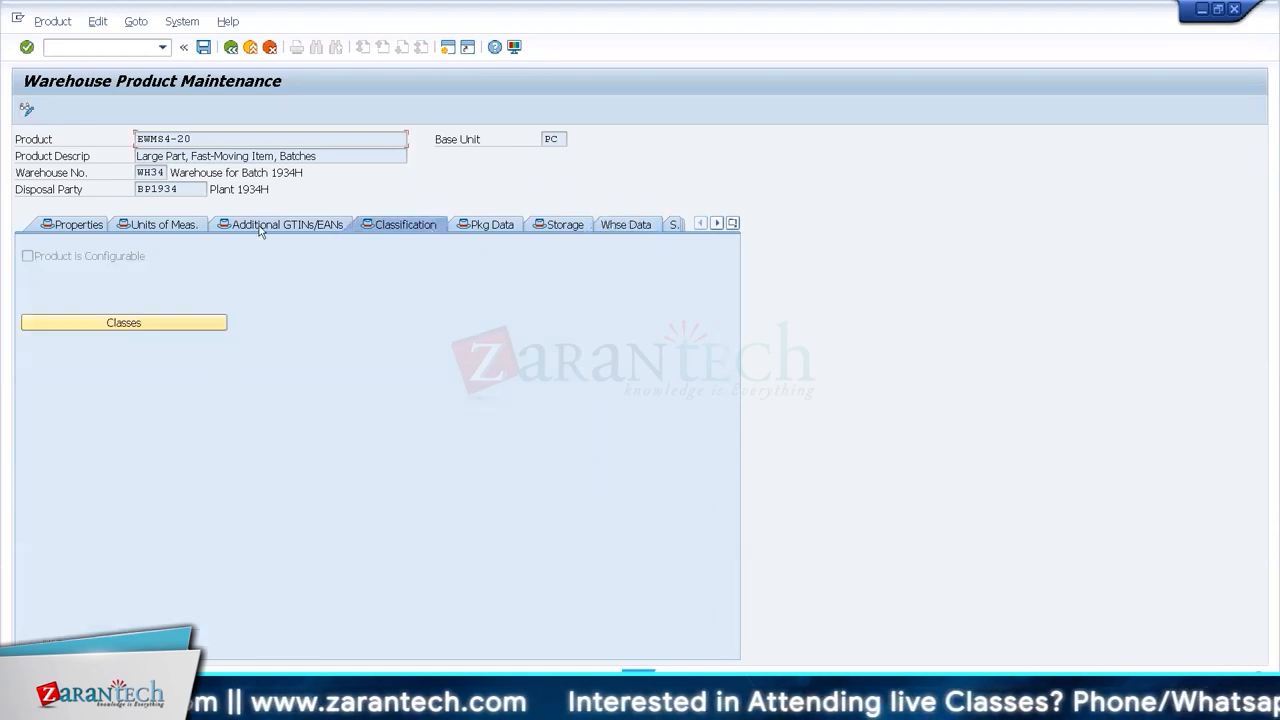